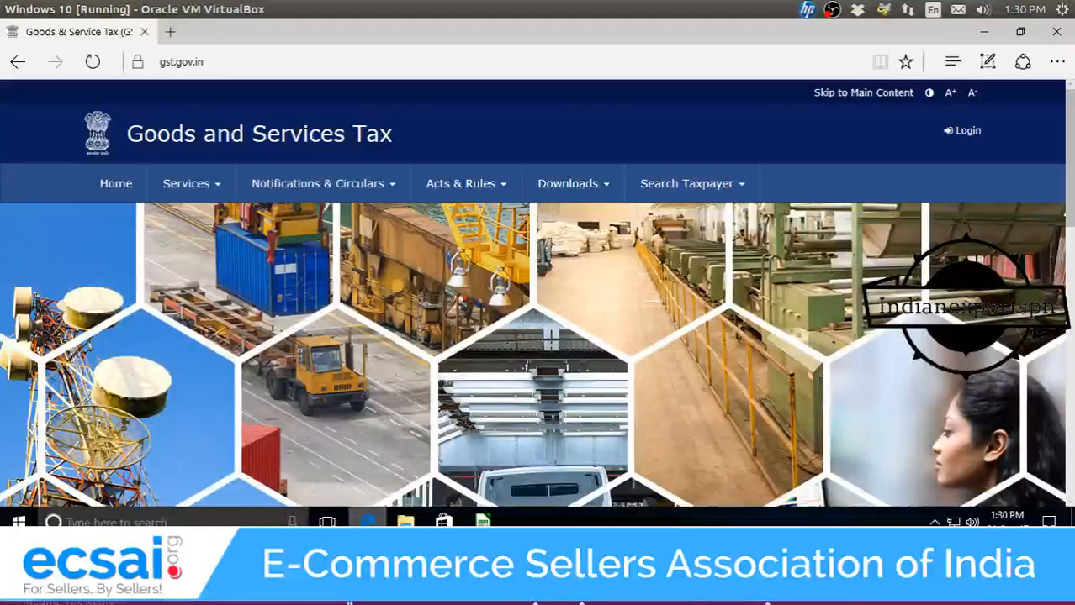
Go to the GST Portal's Returns Offline Tool download page via Downloads > Offline Tools.
mouse_move(368, 523)
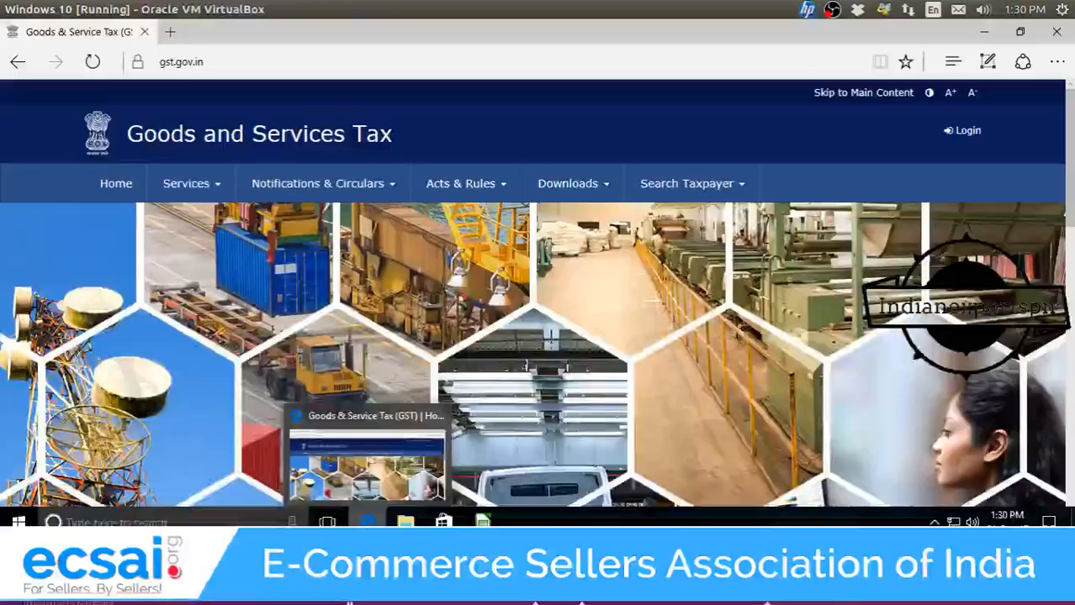
left_click(220, 61)
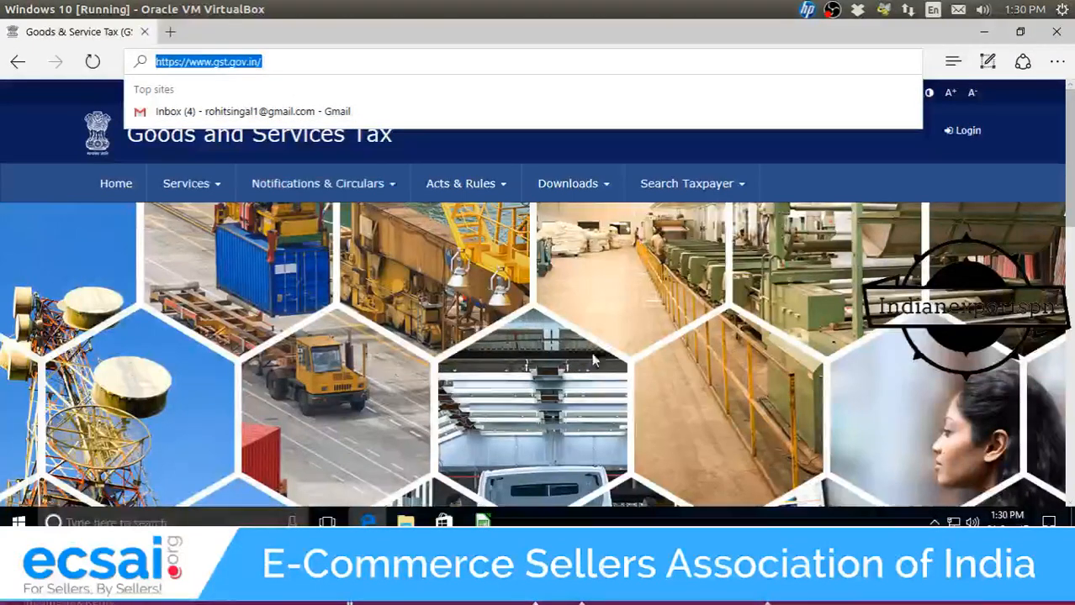
left_click(856, 154)
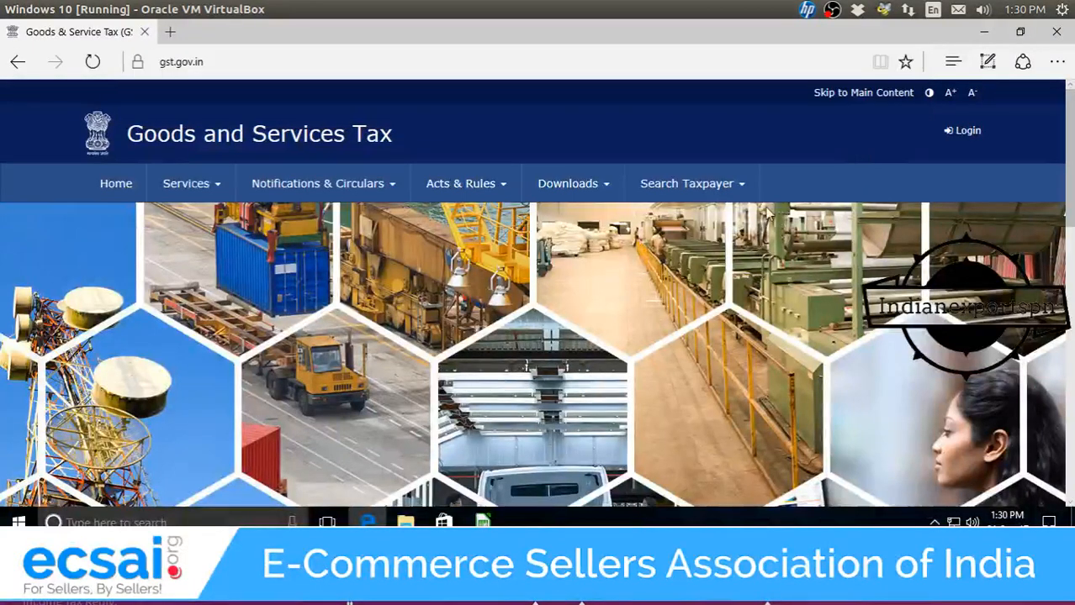
left_click(614, 195)
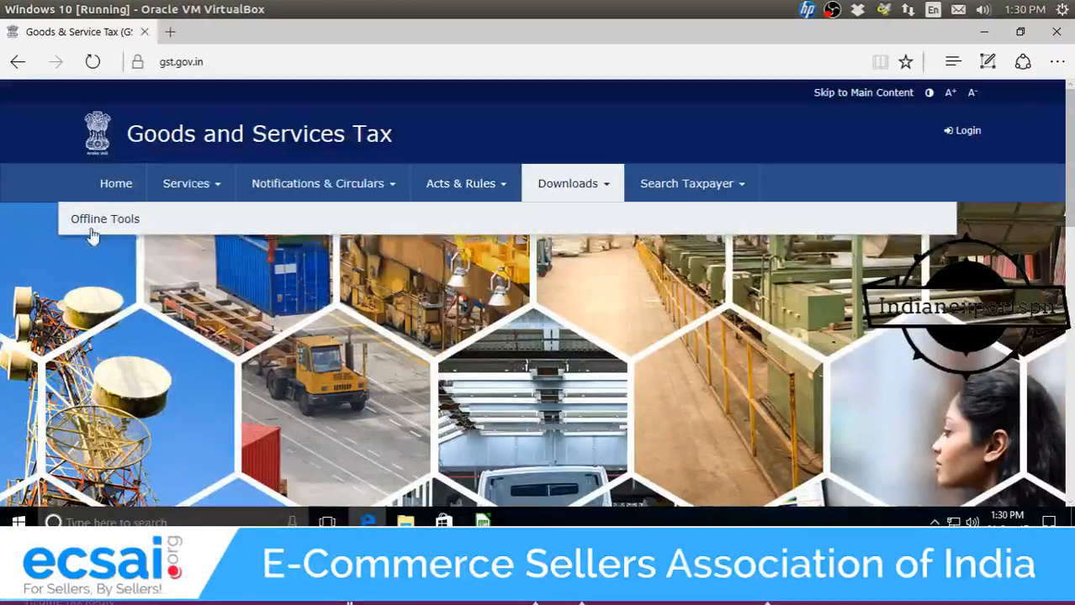
mouse_move(99, 229)
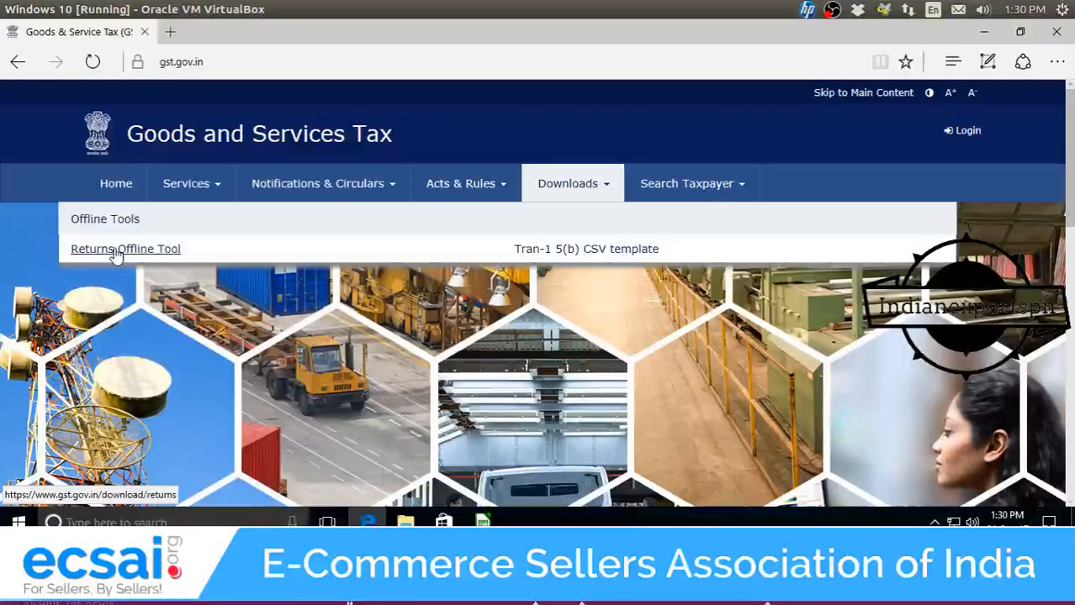
left_click(116, 252)
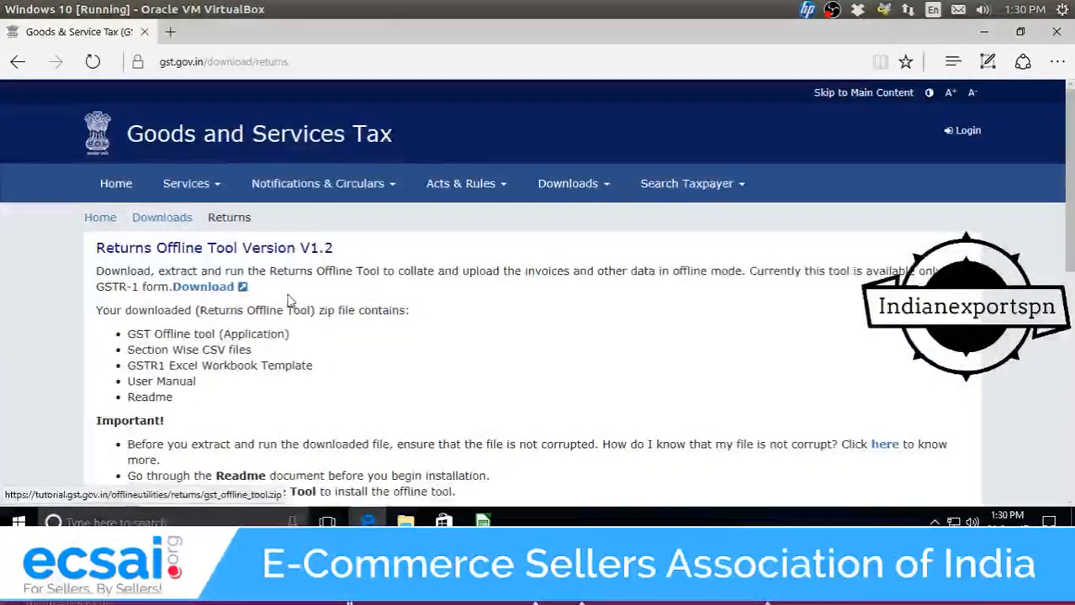
scroll(287, 300, "down", 3)
scroll(287, 300, "down", 2)
scroll(284, 296, "up", 2)
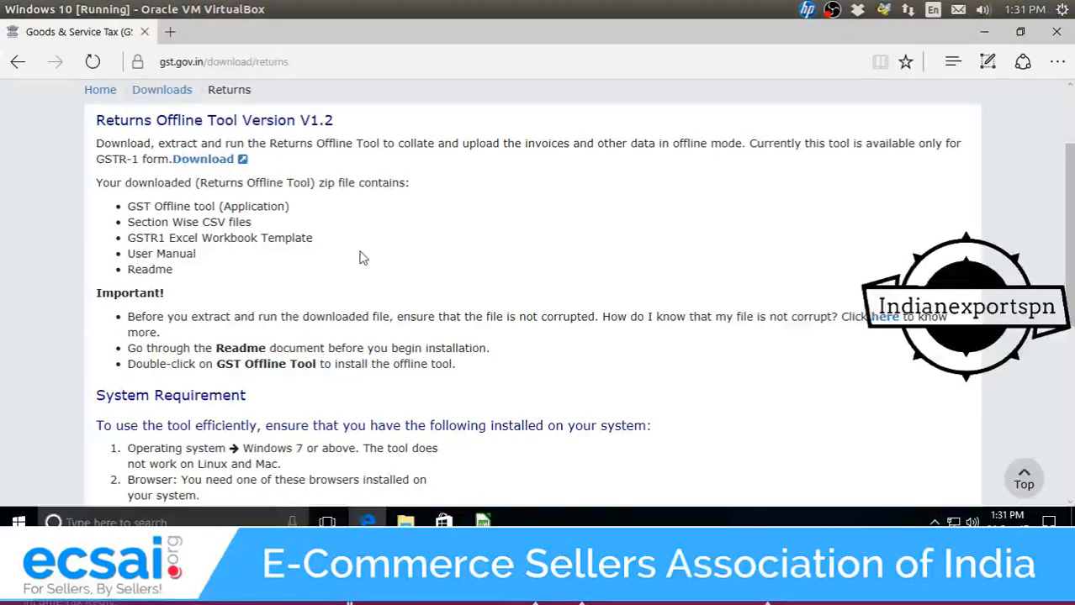
scroll(359, 257, "down", 3)
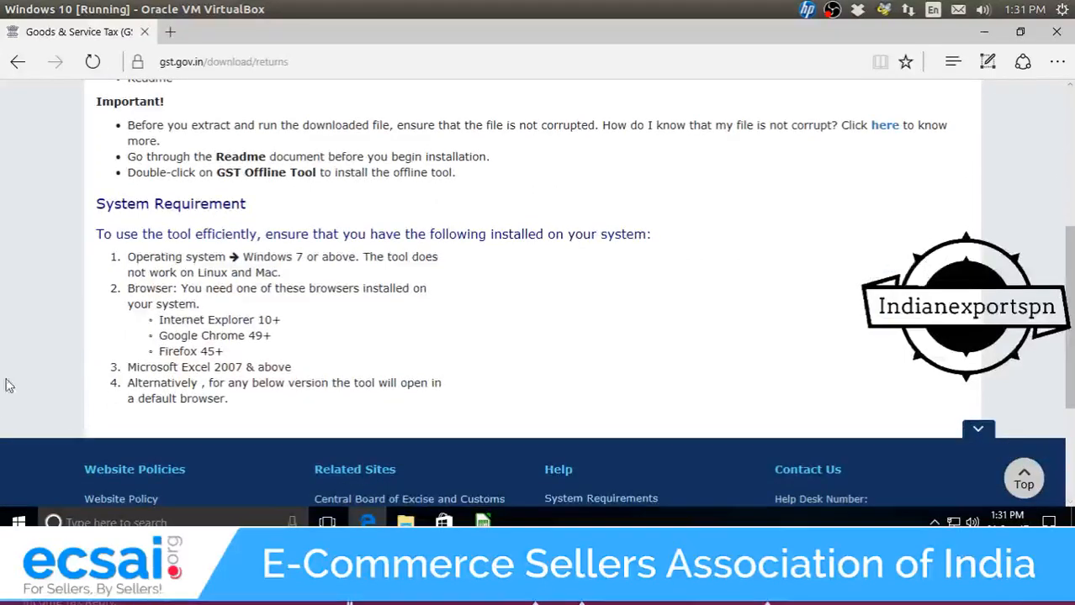
scroll(286, 366, "up", 3)
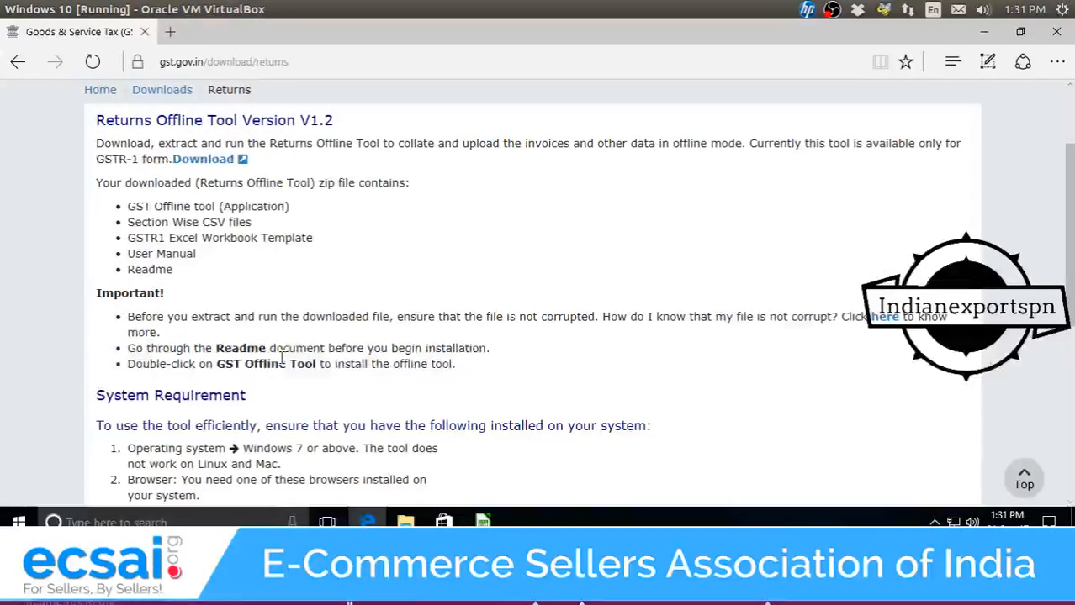
scroll(283, 354, "down", 1)
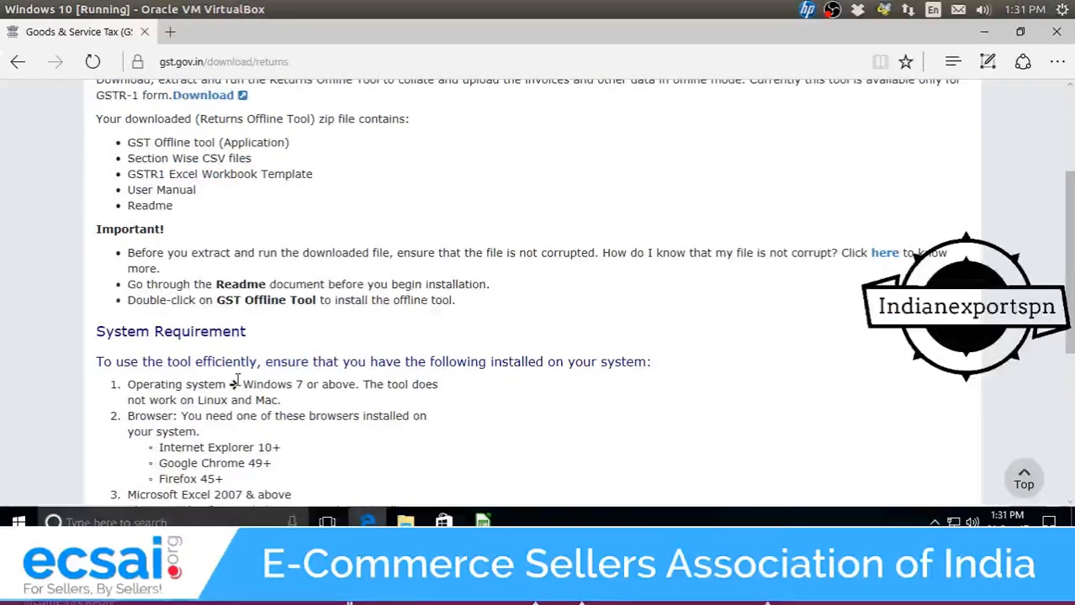
left_click_drag(241, 383, 284, 402)
left_click(345, 385)
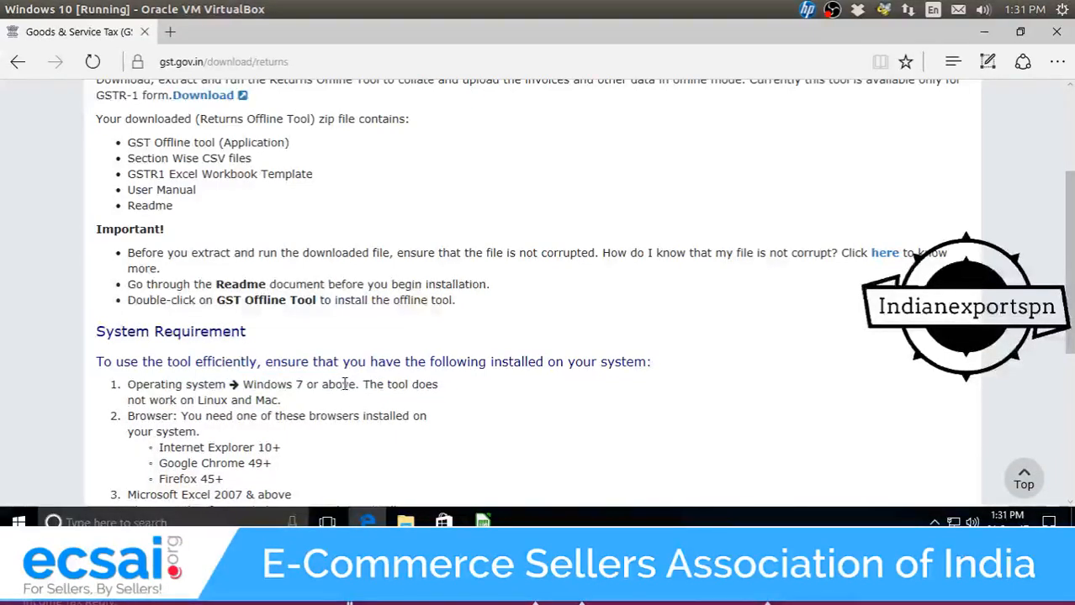
scroll(339, 381, "down", 1)
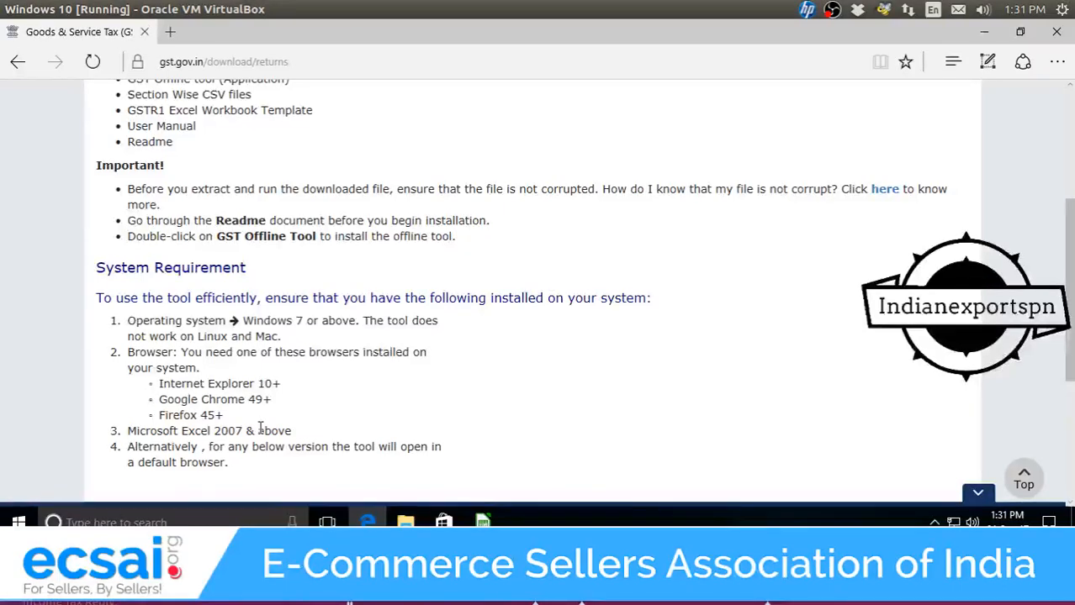
scroll(260, 429, "up", 3)
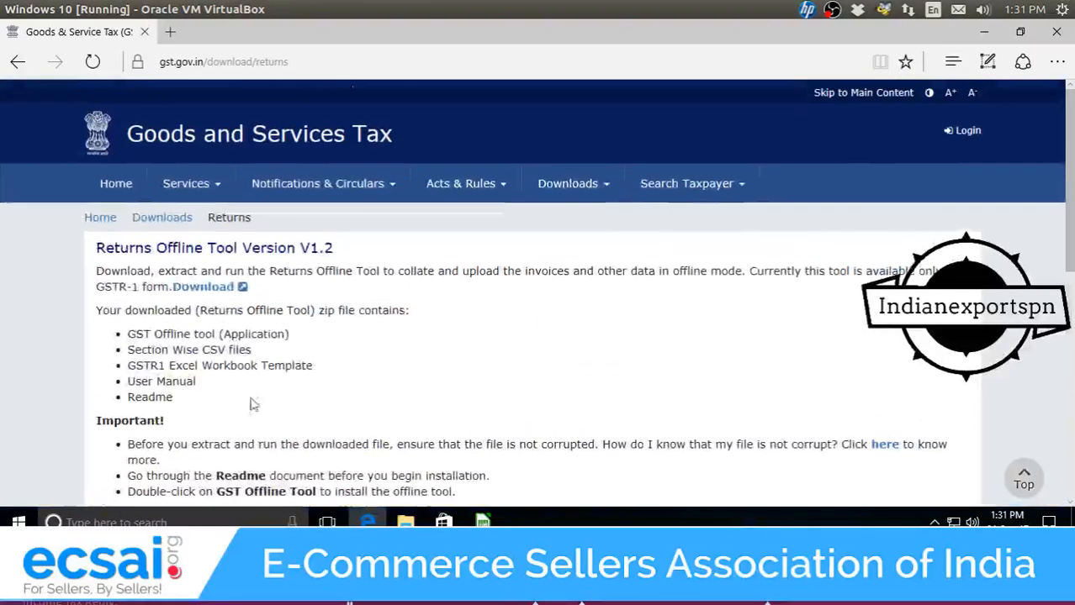
left_click(227, 293)
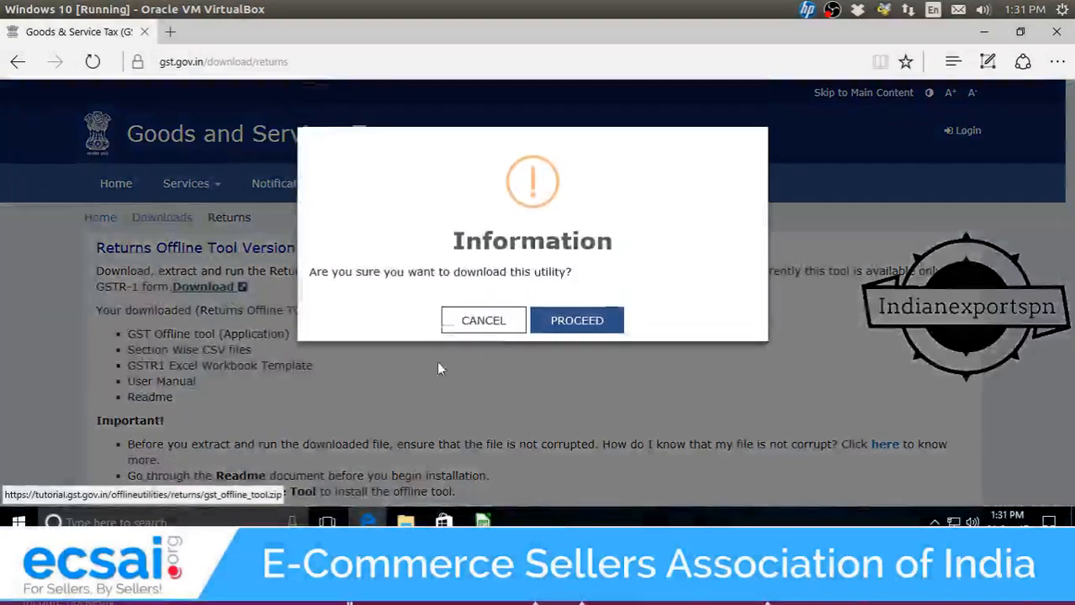
left_click(577, 320)
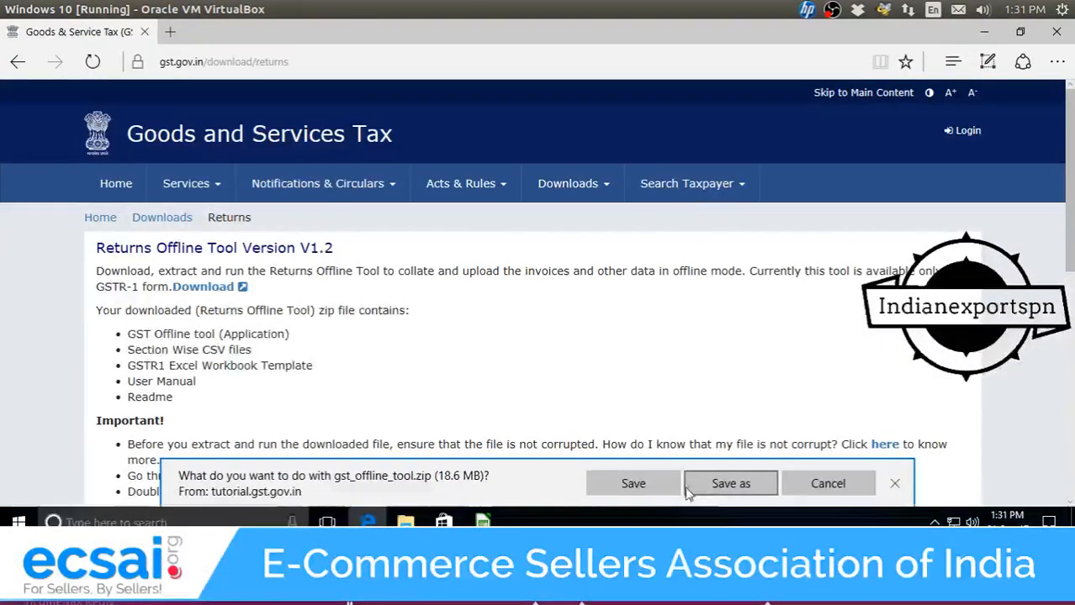
left_click(895, 486)
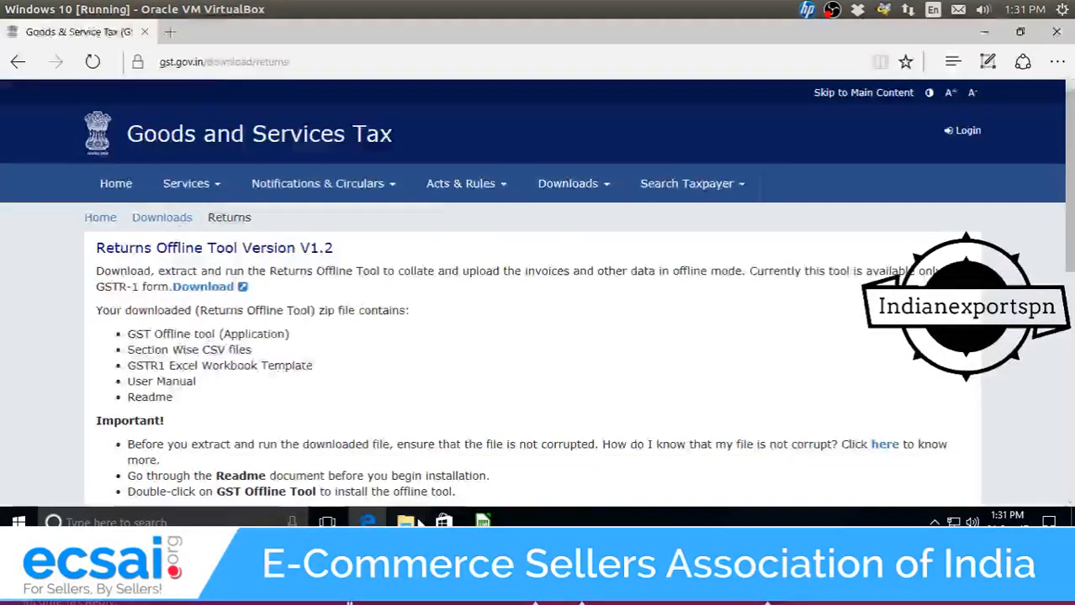
left_click(415, 523)
Launch GST Offline Tool from Downloads > gst_offline_tool > gst_offline_tool, then minimise Explorer.
left_click(187, 69)
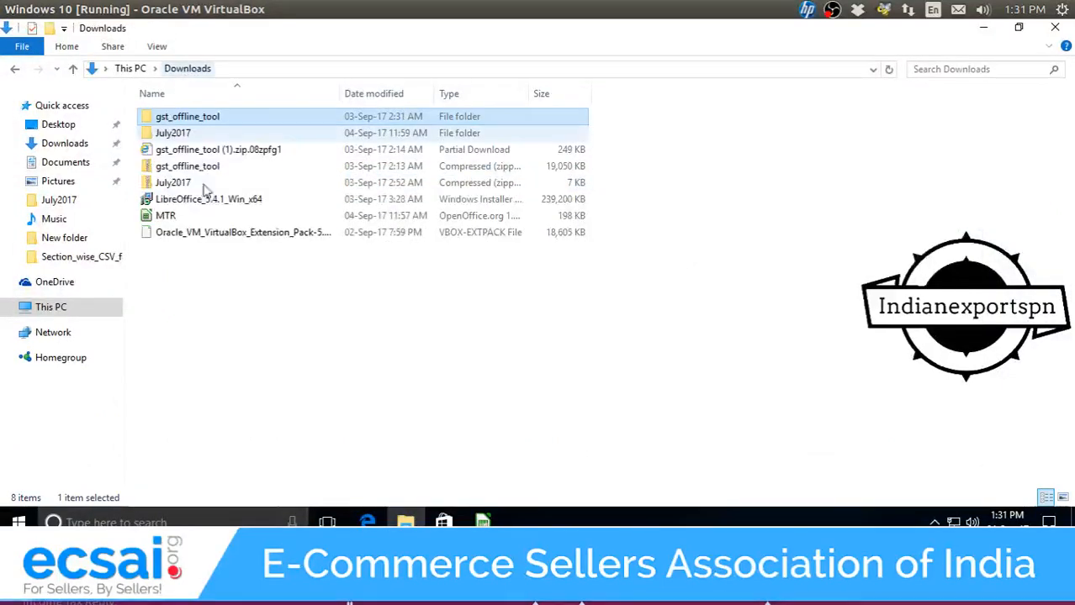
left_click(196, 171)
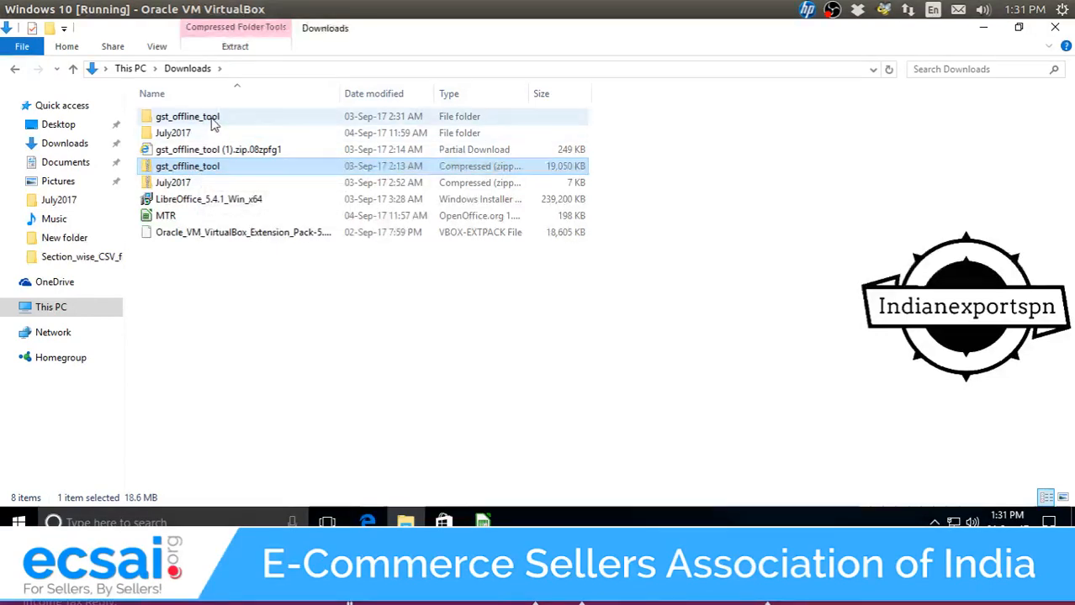
double_click(212, 122)
double_click(216, 127)
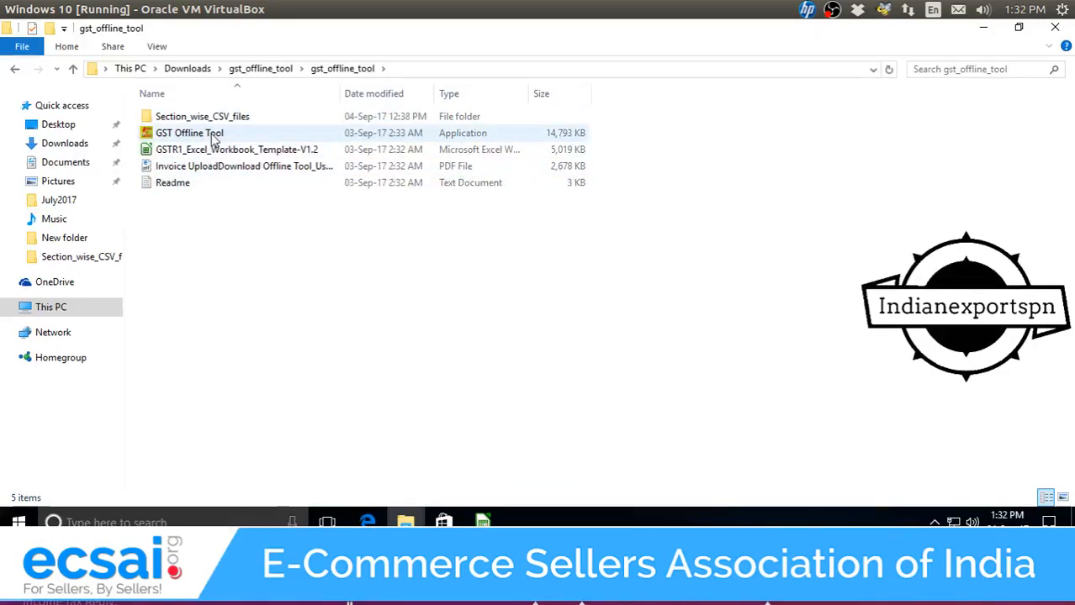
double_click(215, 141)
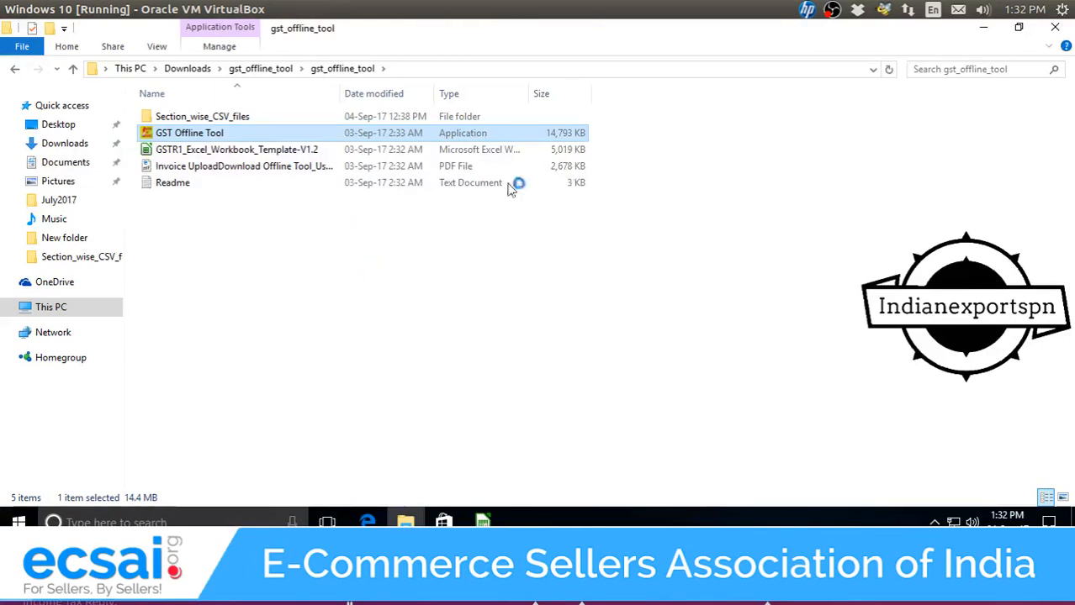
left_click(987, 31)
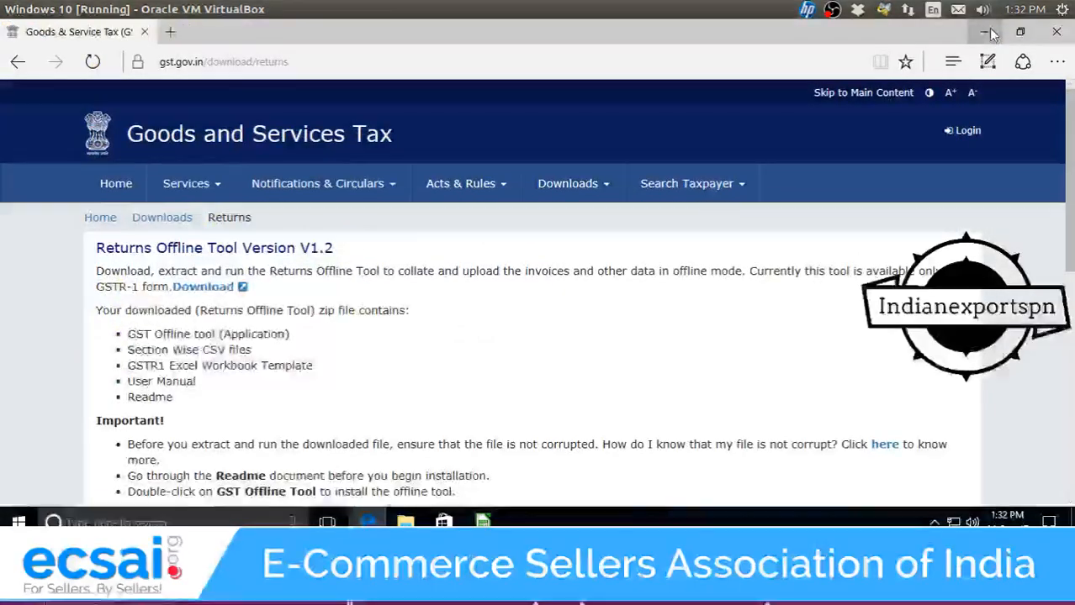
left_click(988, 33)
Minimise the open windows, decline the UAC prompt and start GST Offline Tool from the desktop shortcut.
left_click(989, 31)
left_click(989, 31)
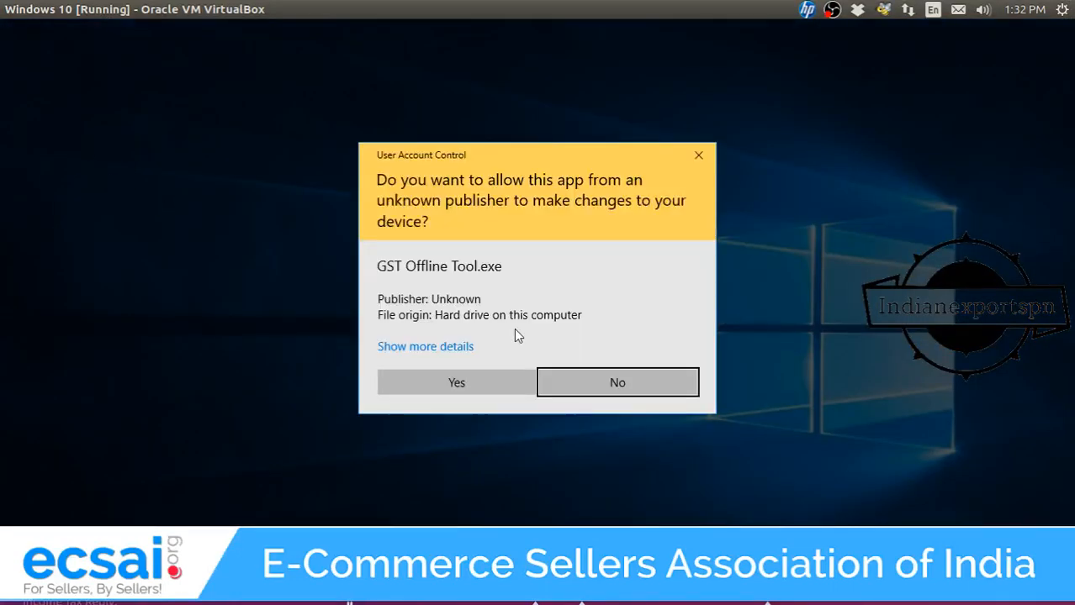
left_click(626, 393)
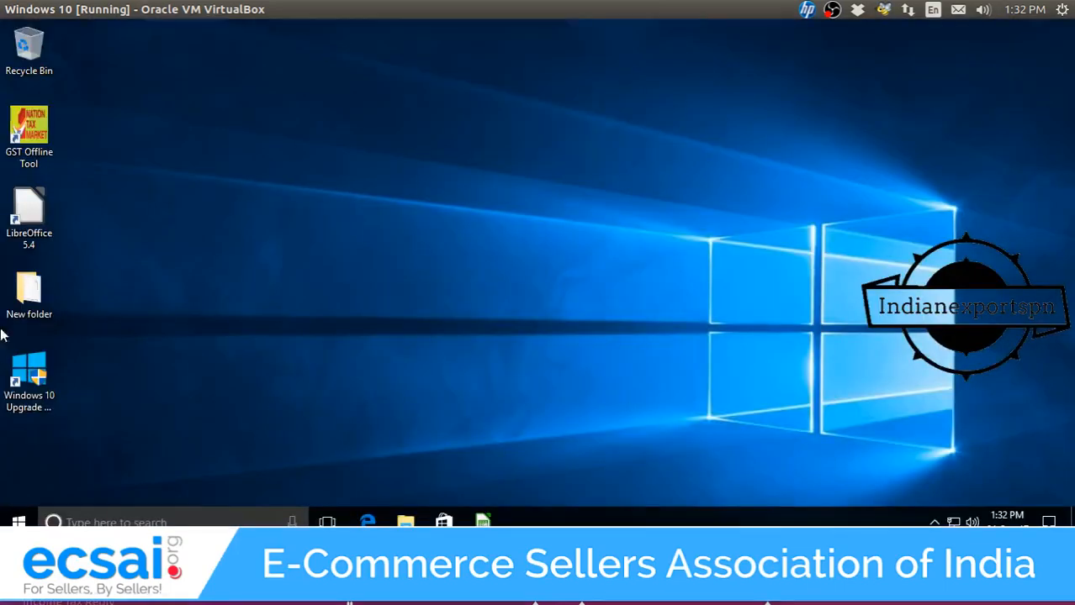
double_click(34, 140)
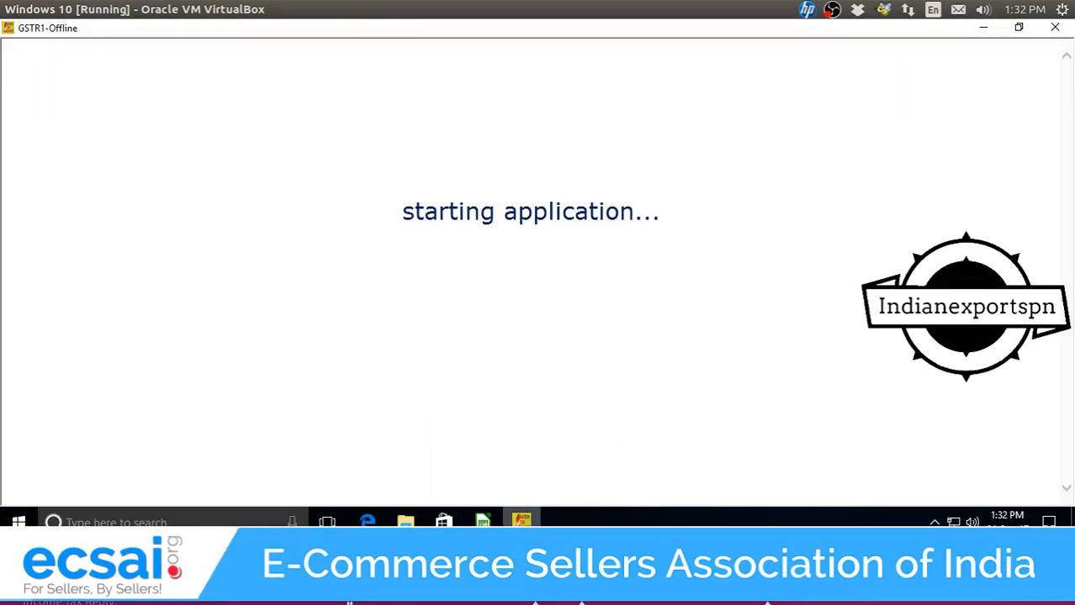
mouse_move(482, 519)
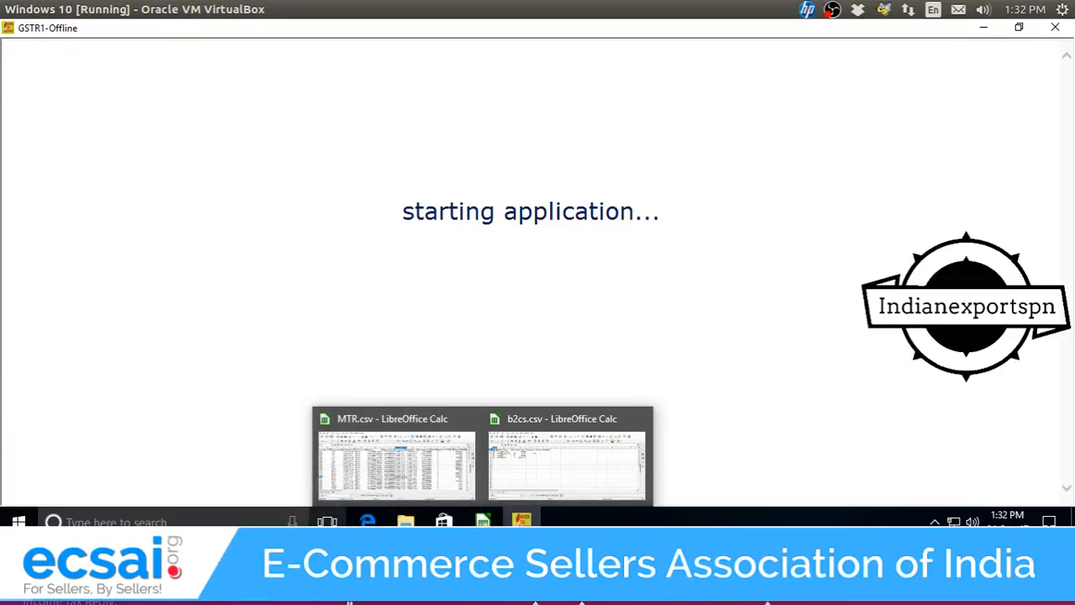
left_click(407, 521)
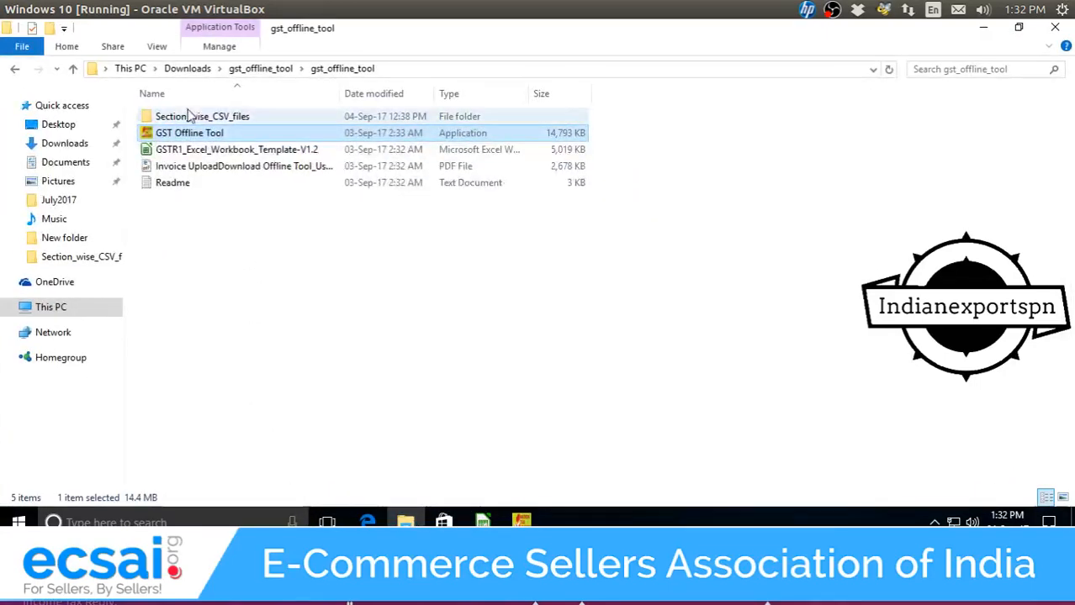
Clear the Invoice Number AutoFilter on MTR.csv so all 558 records show.
left_click(191, 73)
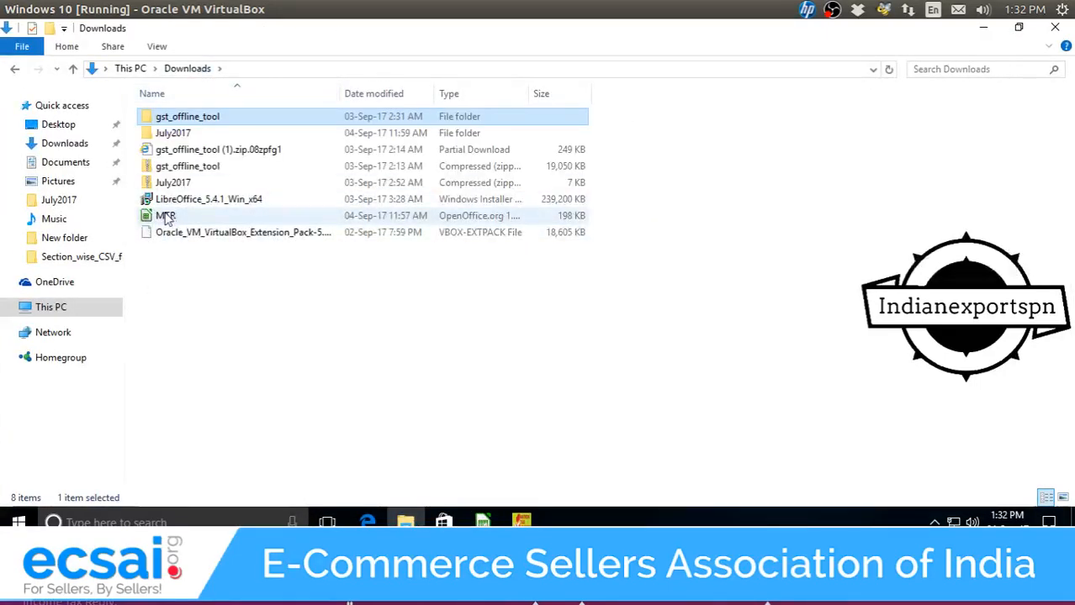
mouse_move(482, 521)
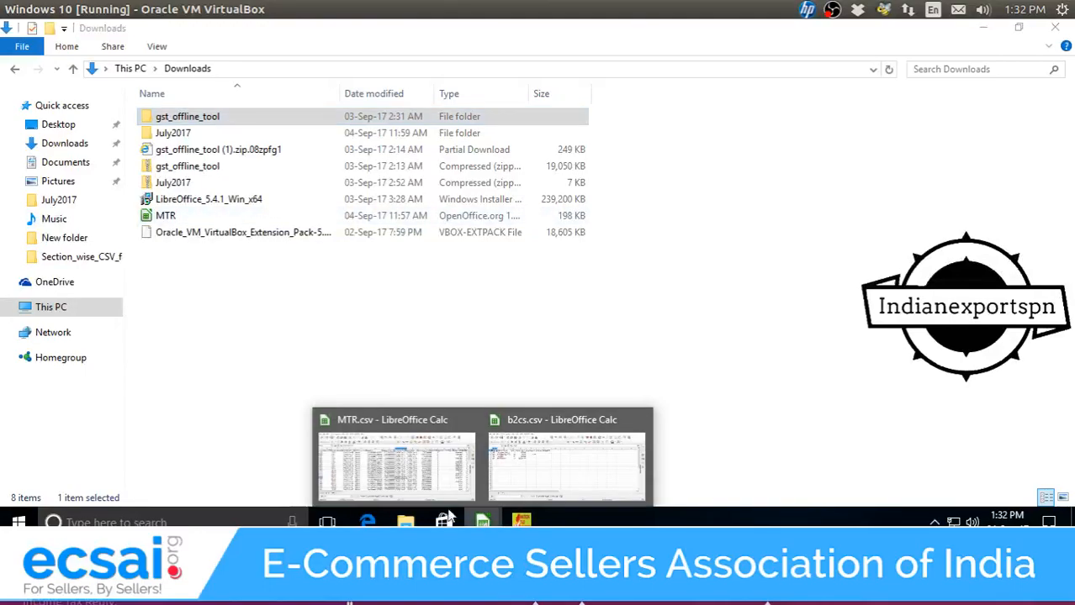
left_click(391, 458)
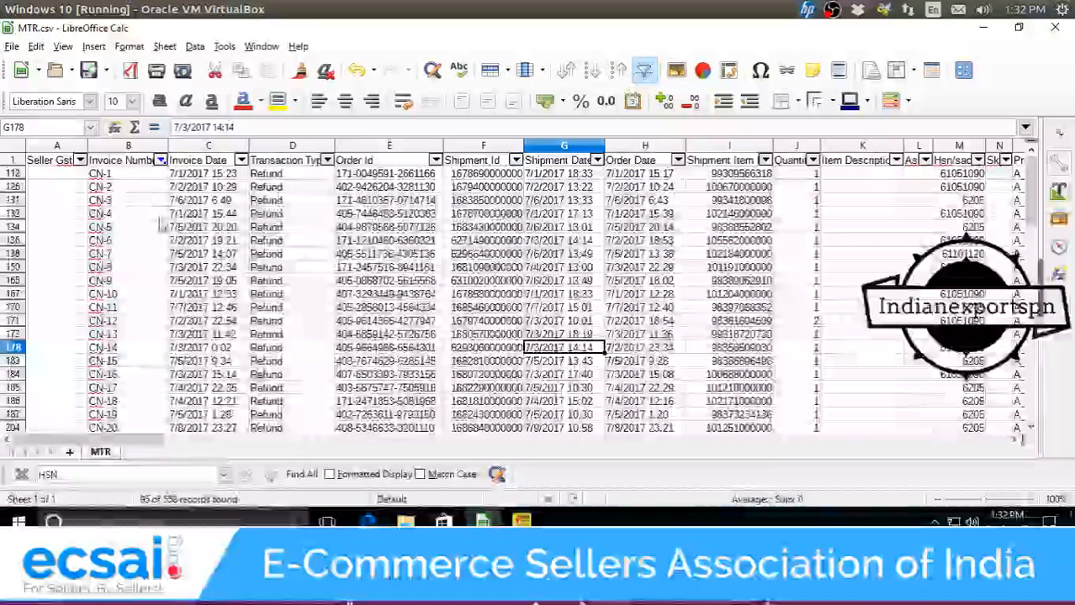
left_click(160, 159)
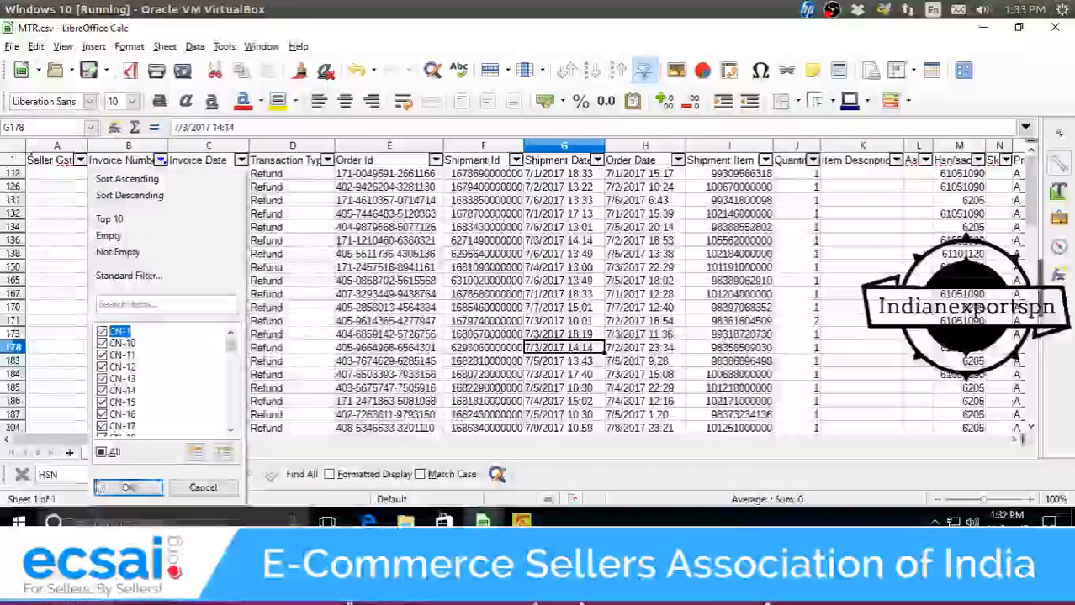
left_click(101, 452)
left_click(137, 494)
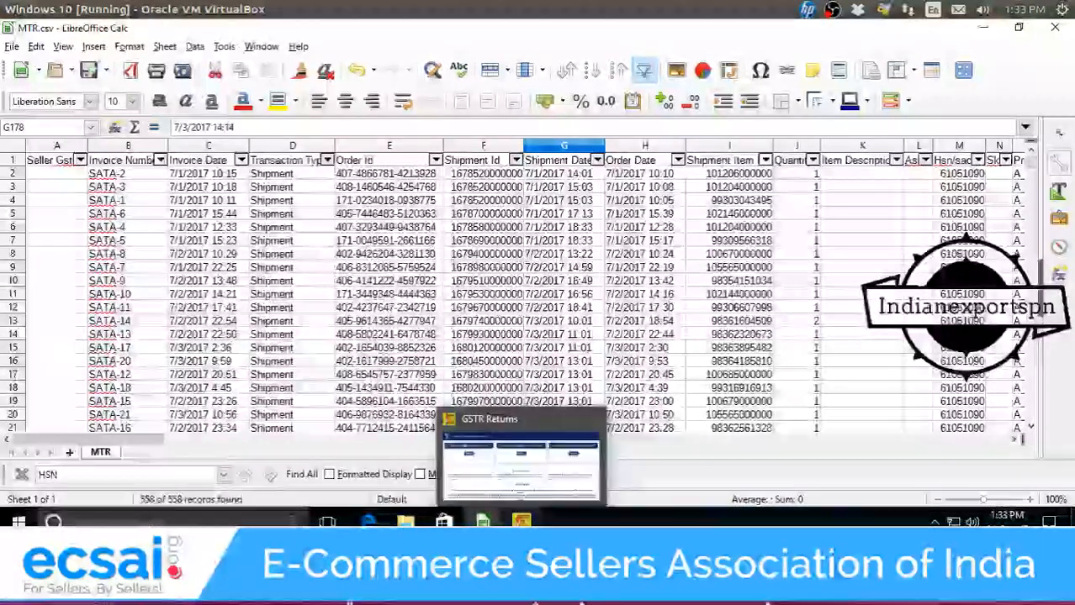
Bring up GST Offline Tool and start a new return upload with NEW.
left_click(521, 522)
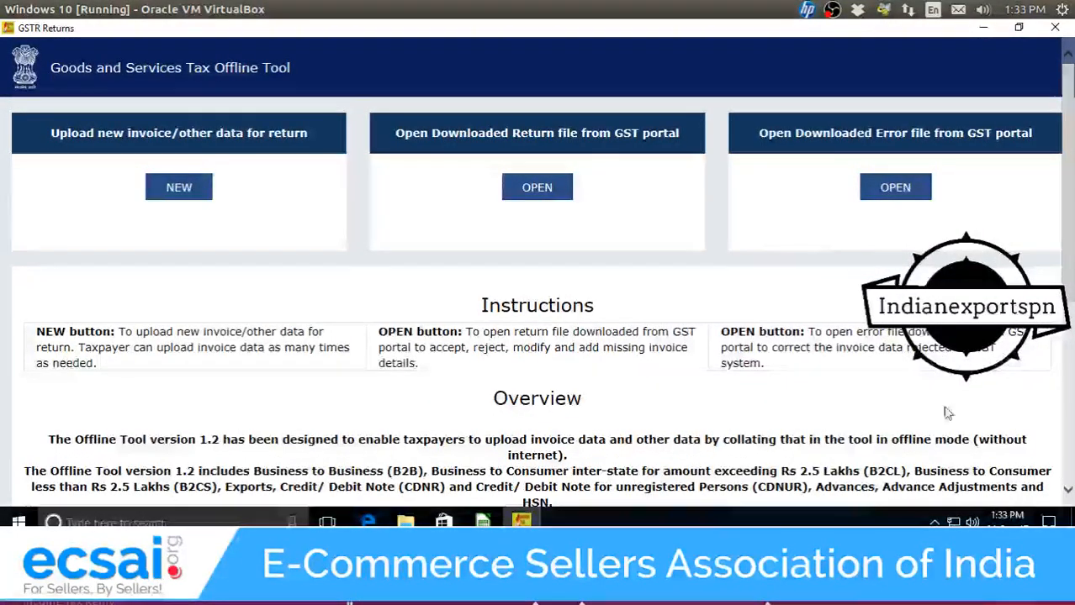
left_click_drag(1072, 271, 1068, 240)
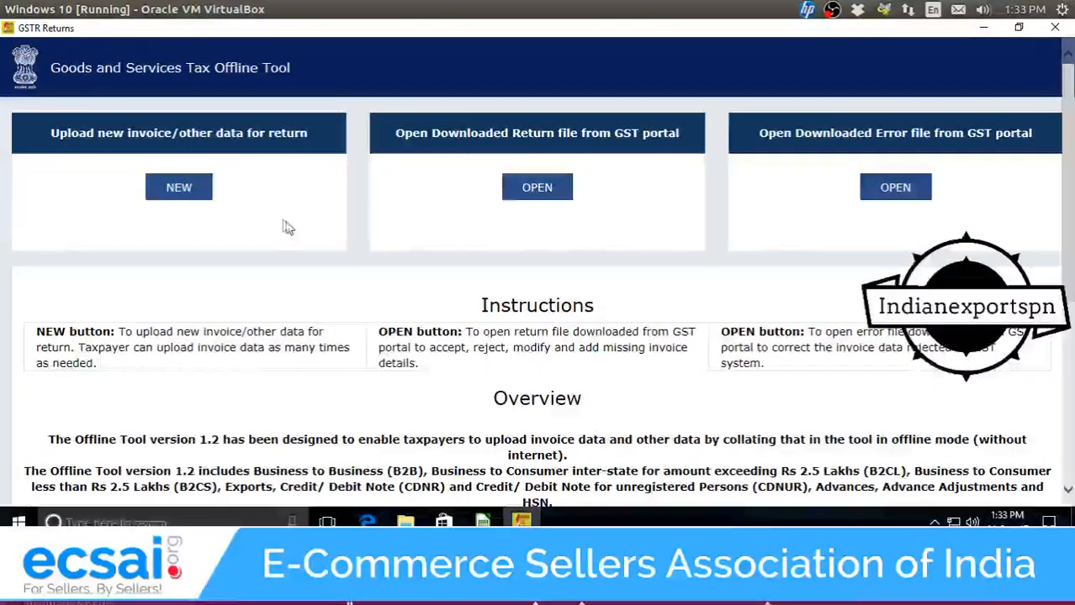
left_click(179, 186)
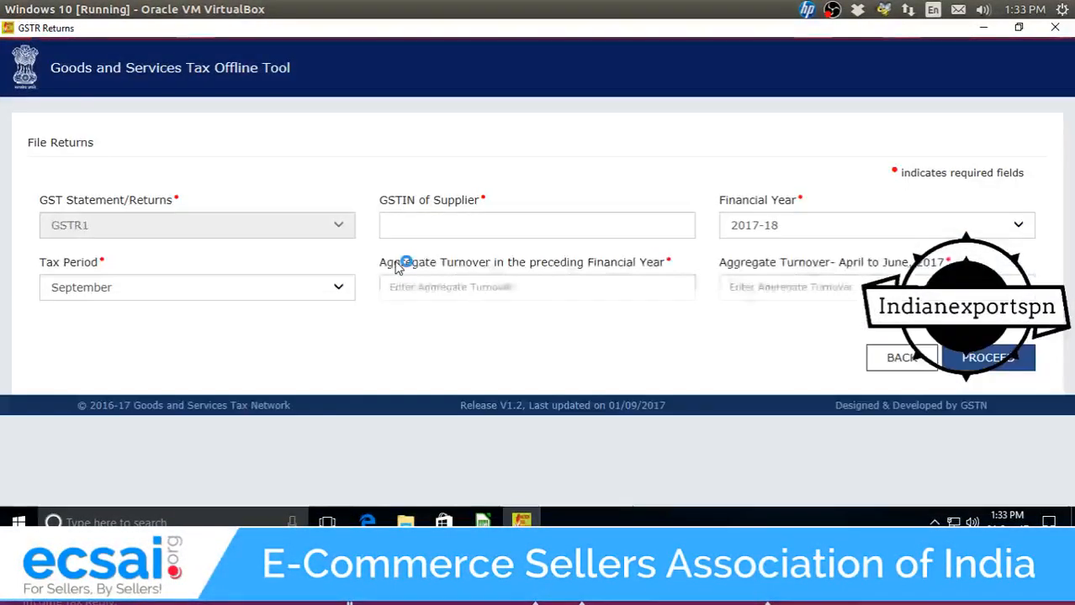
Enter the supplier's GSTIN, correcting the mistyped characters.
left_click(440, 228)
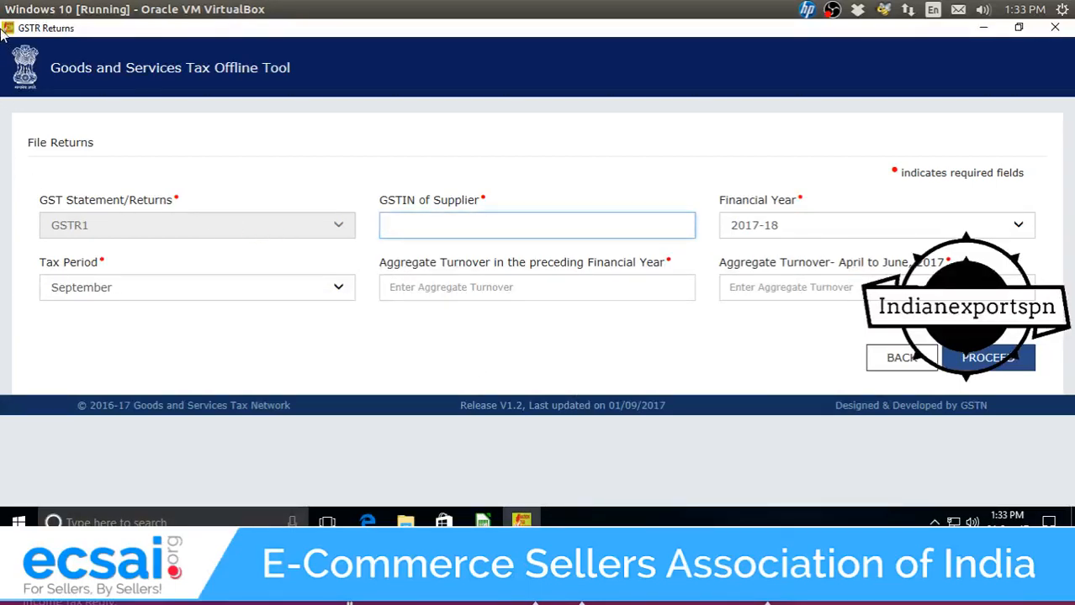
mouse_move(3, 6)
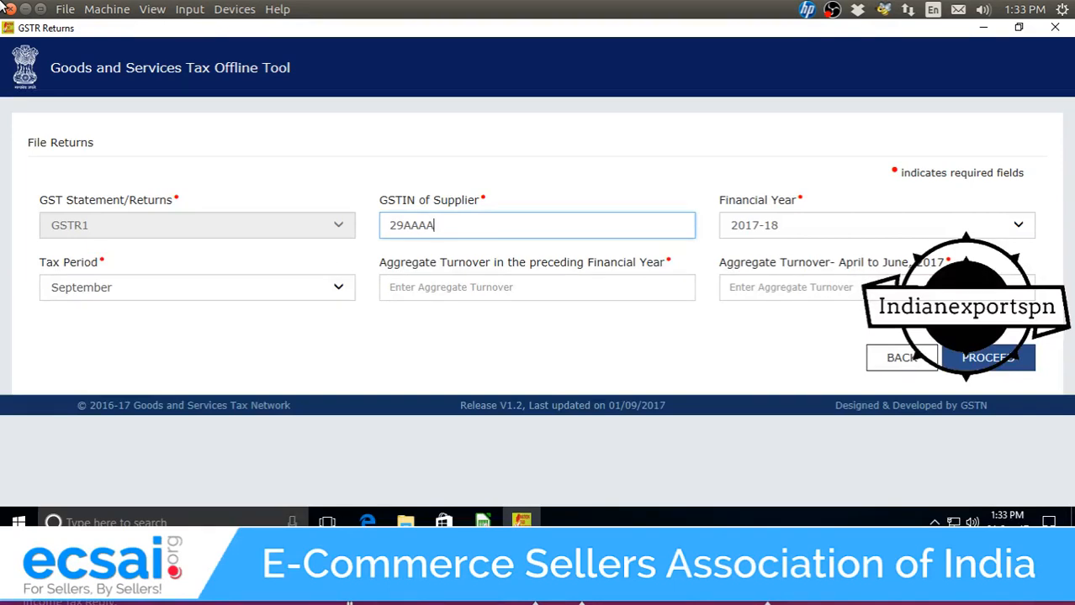
key("BackSpace")
key("BackSpace")
key("BackSpace")
key("BackSpace")
key("BackSpace")
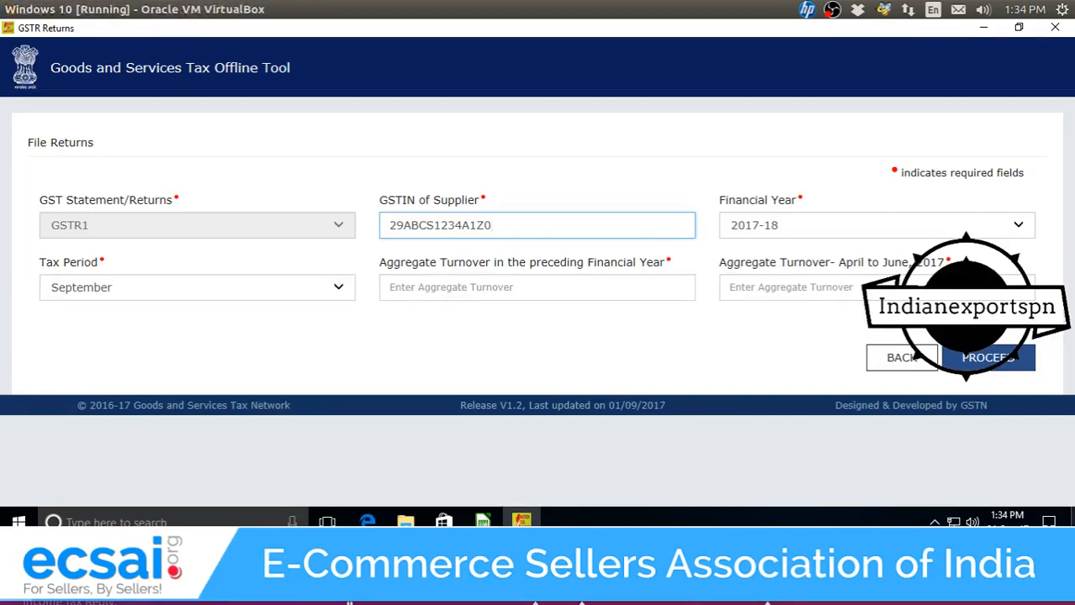
Set tax period to July with turnovers ₹10,00,000.00 and ₹2,00,000.00, then proceed.
left_click(216, 288)
left_click(203, 255)
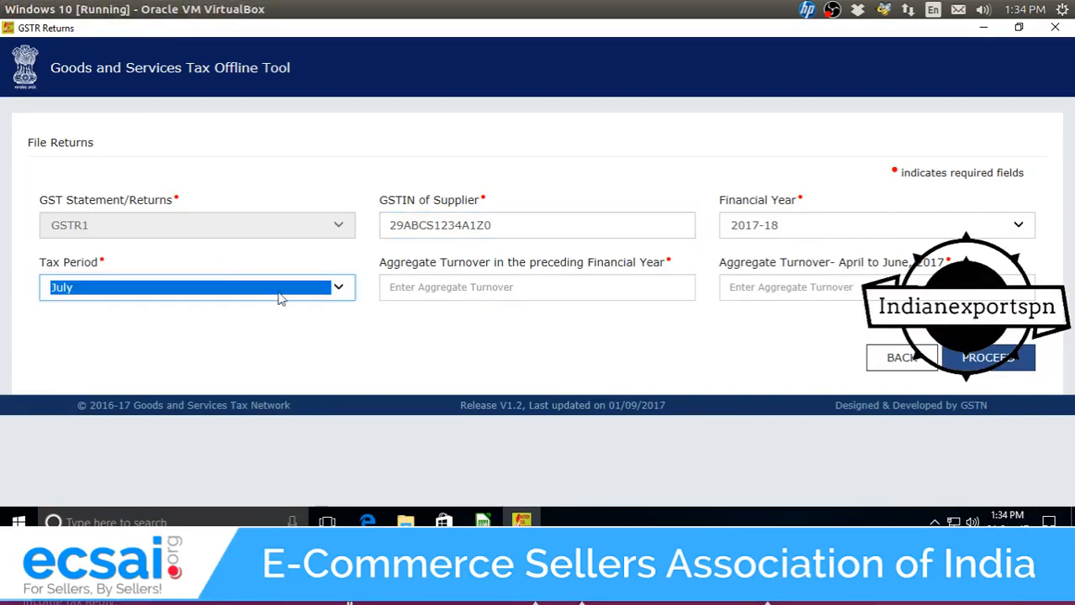
left_click(447, 289)
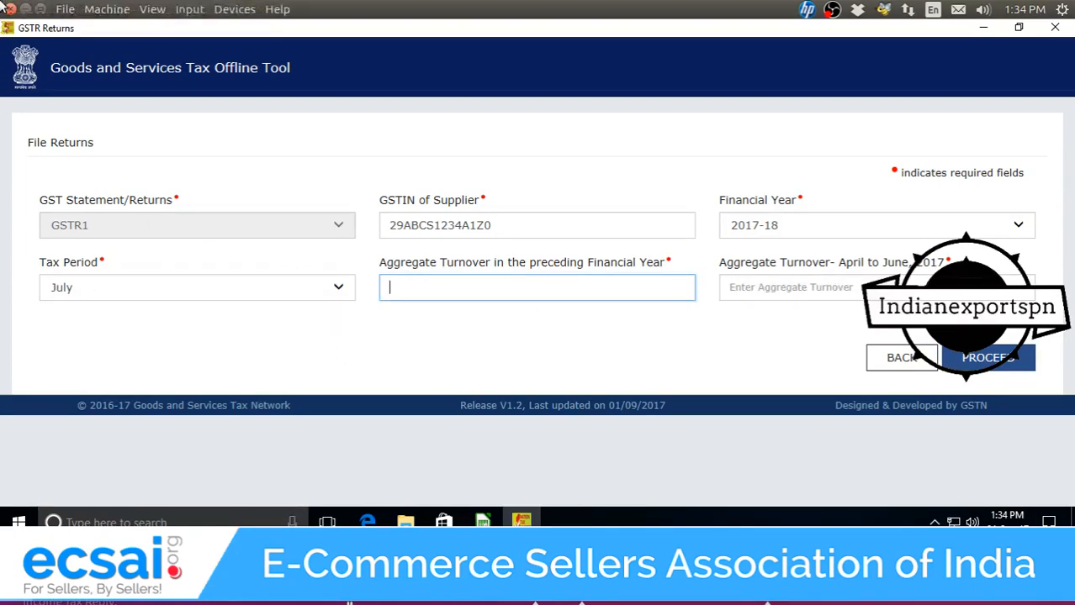
type("000000")
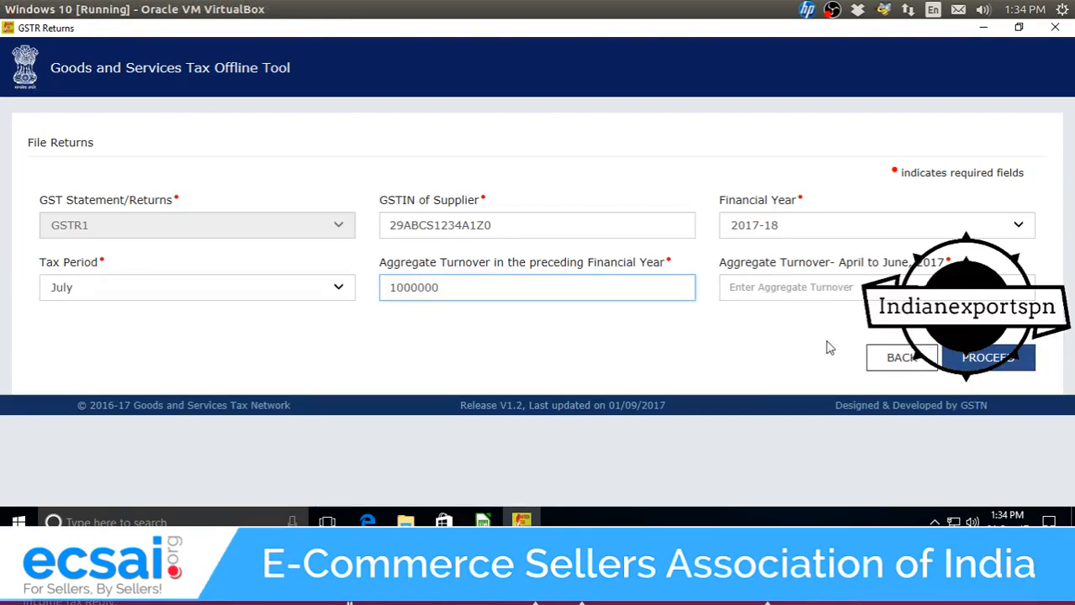
left_click(854, 287)
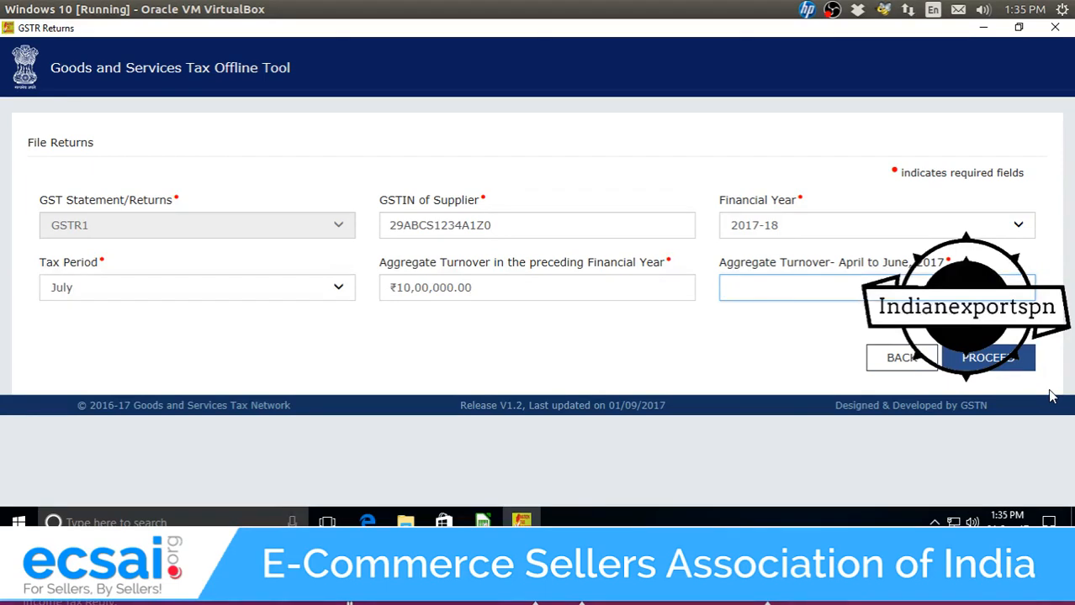
type("2000")
left_click(1009, 362)
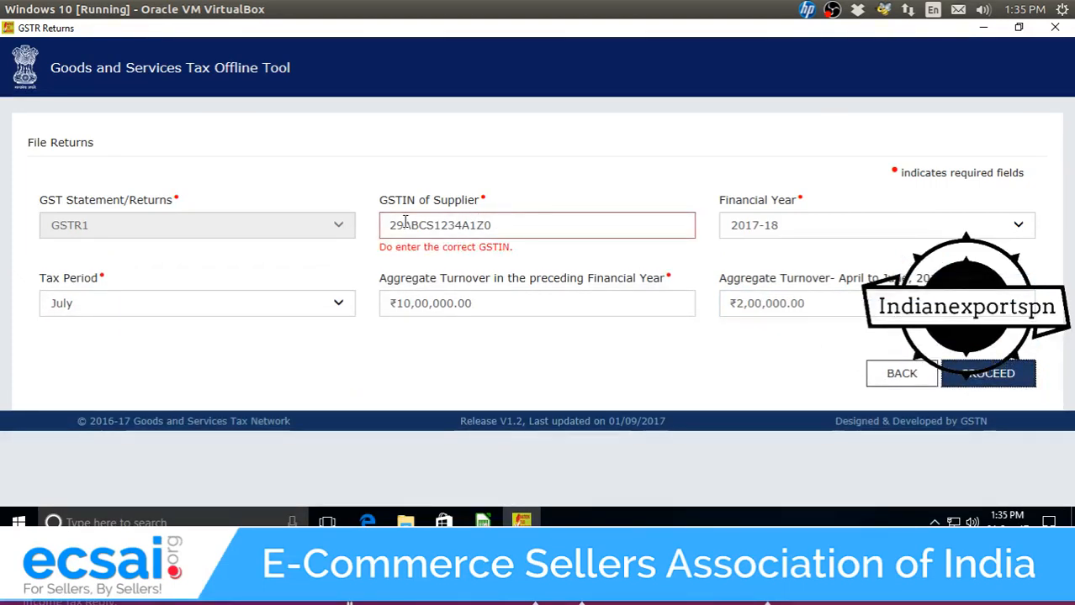
Fix one wrong character in the GSTIN and resubmit.
left_click_drag(404, 223, 534, 237)
left_click(517, 229)
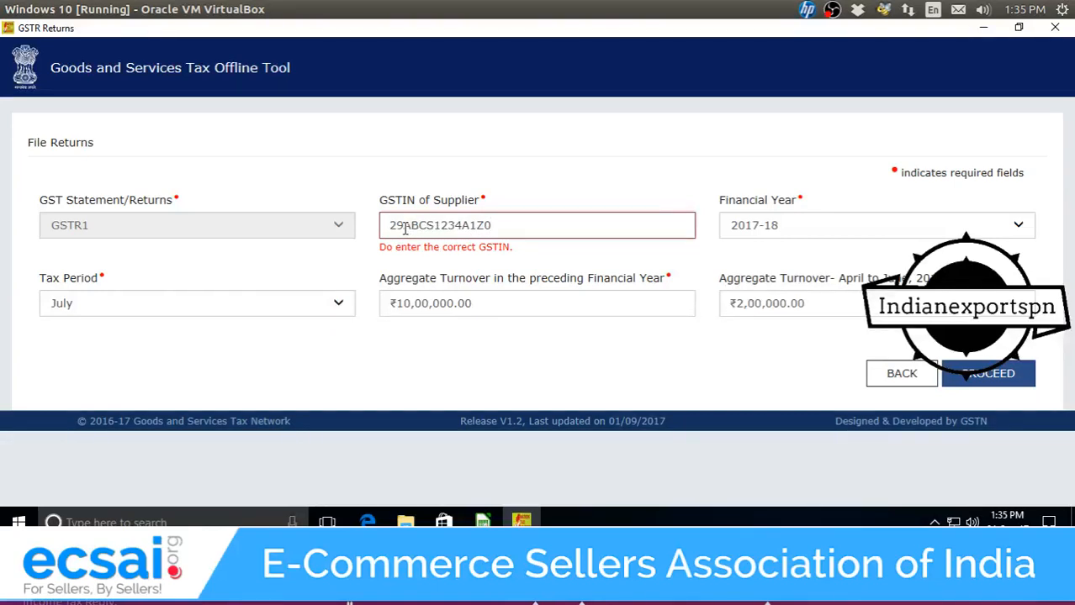
left_click_drag(433, 225, 441, 225)
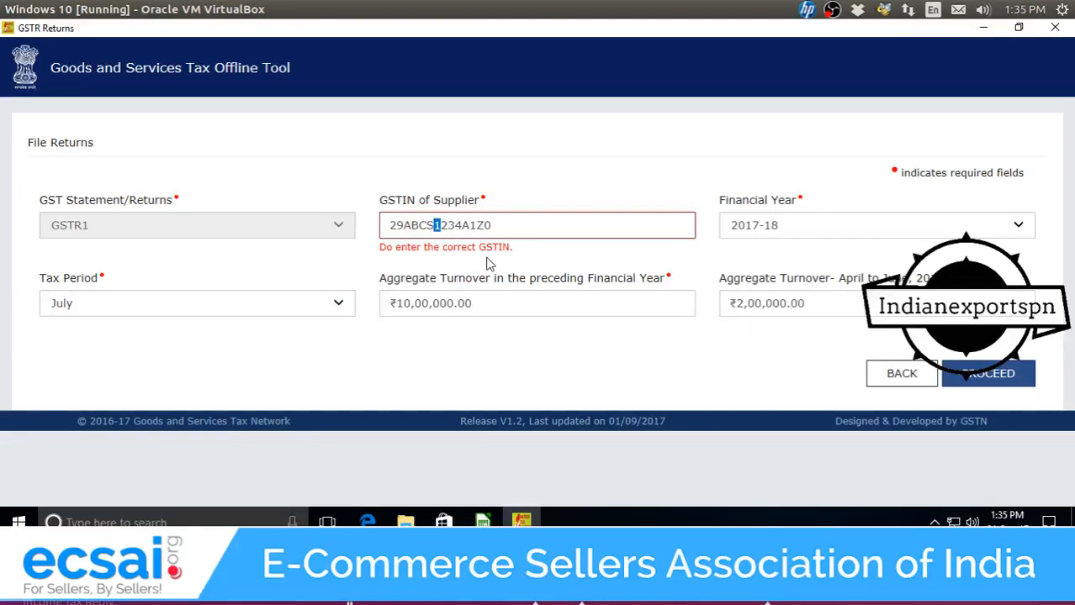
left_click(436, 225)
type("A")
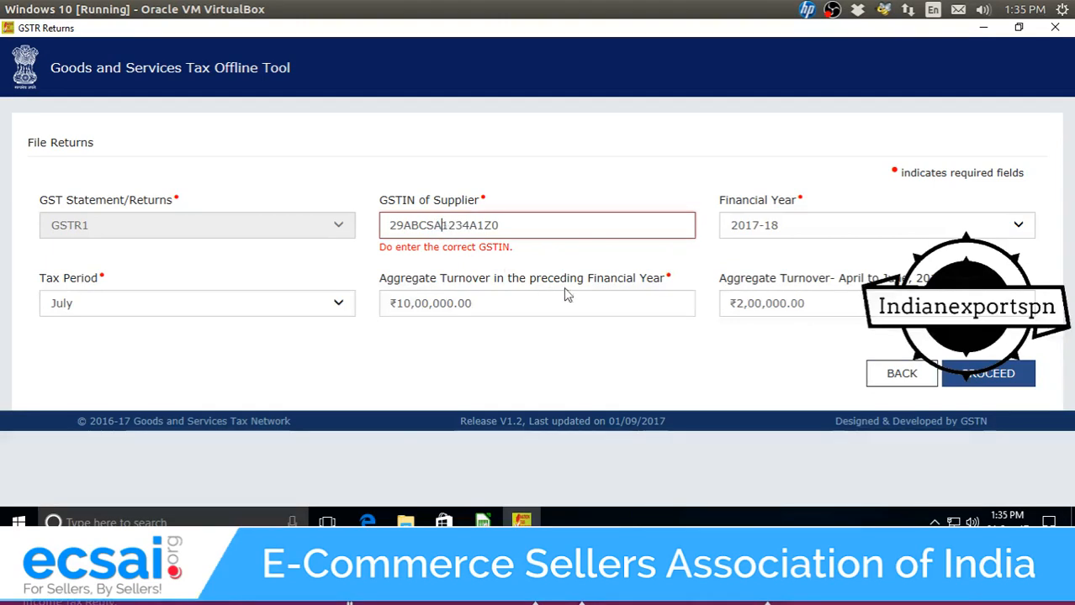
left_click(997, 385)
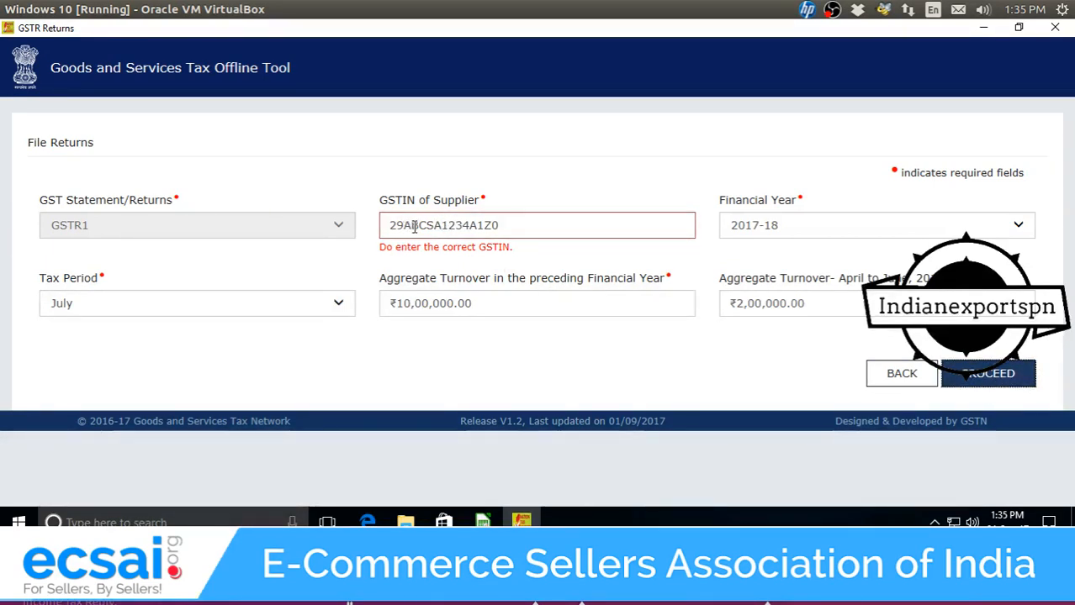
Retype the whole GSTIN after the state code and submit again.
left_click(482, 225)
left_click_drag(501, 225, 406, 222)
key("BackSpace")
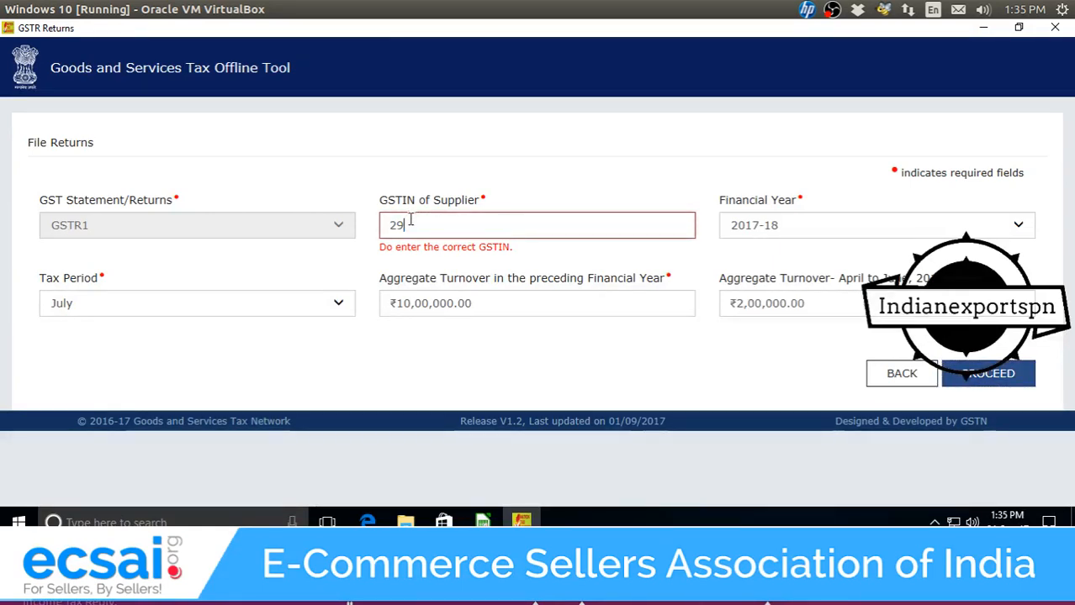
left_click(349, 580)
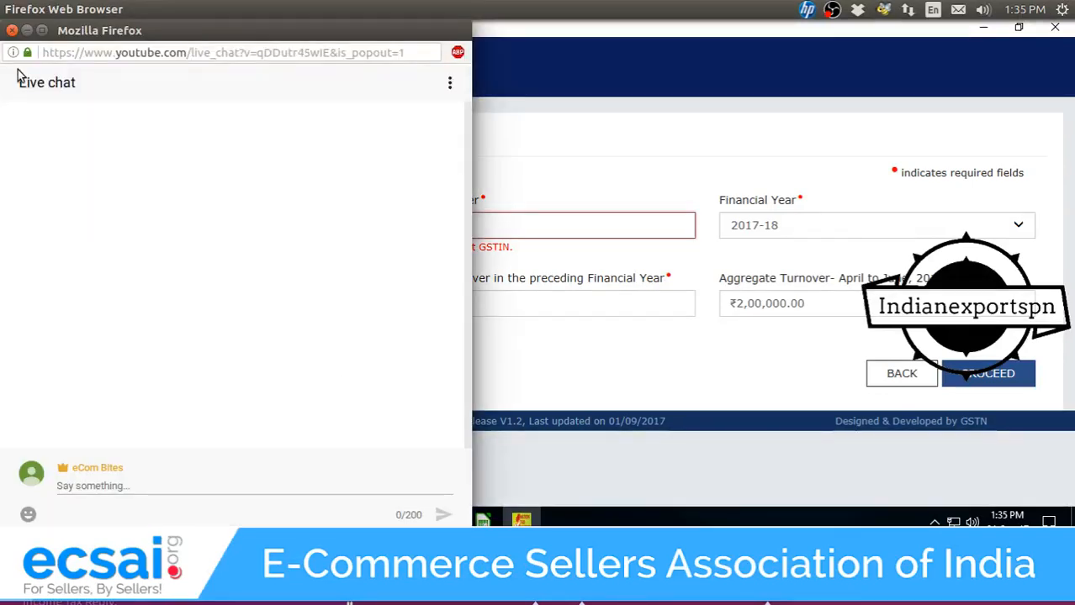
left_click(27, 32)
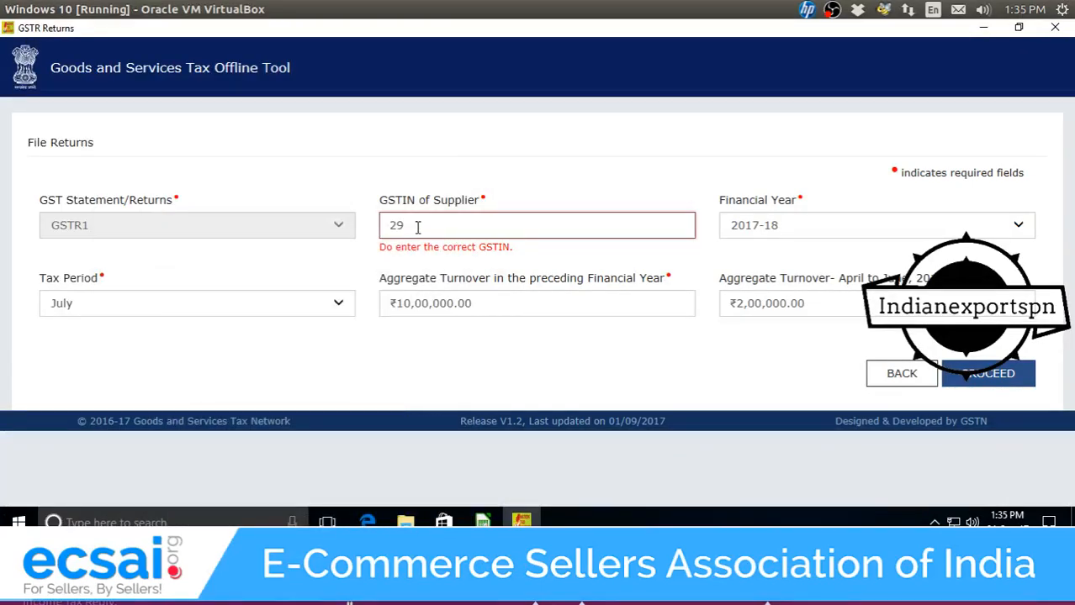
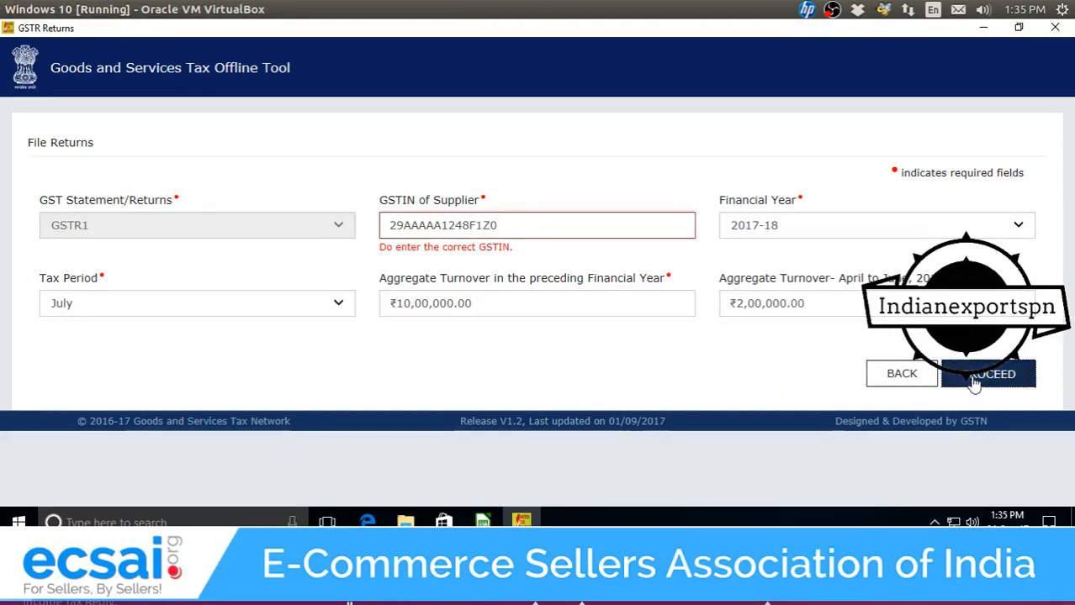
left_click(974, 377)
left_click(401, 231)
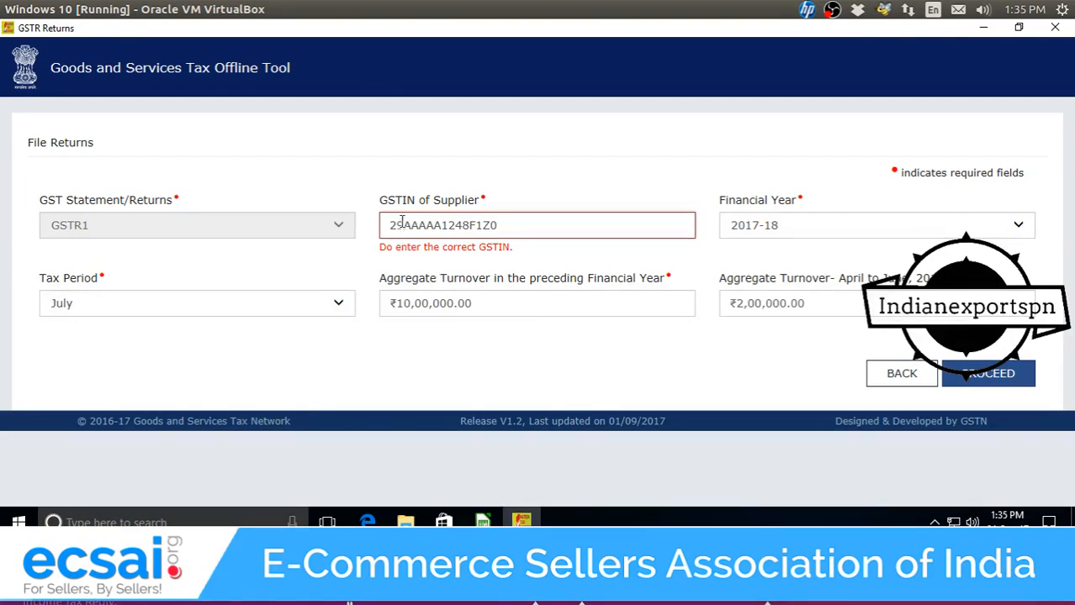
mouse_move(1, 2)
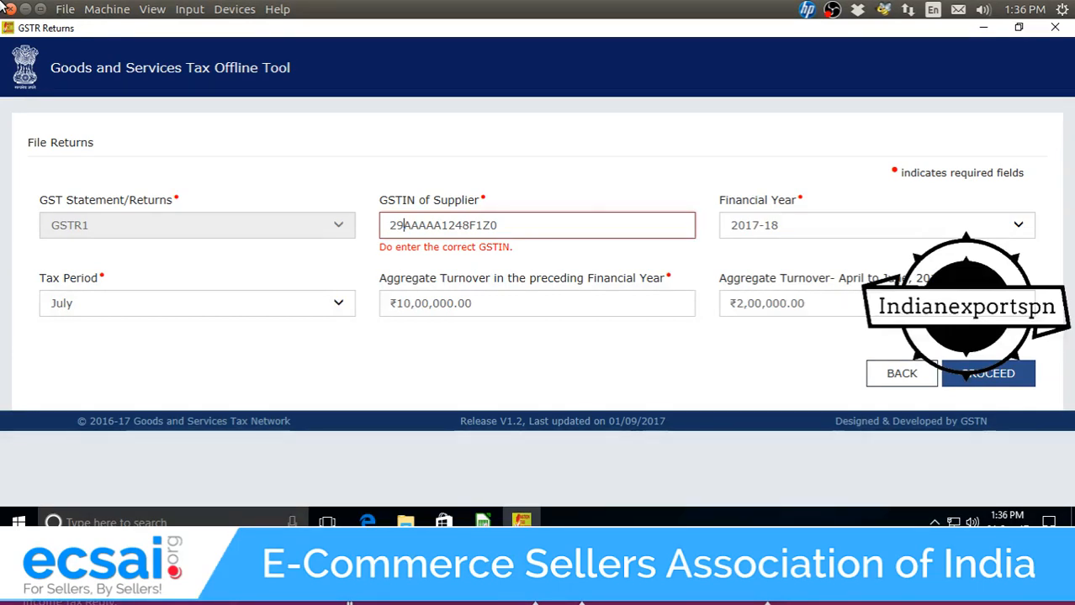
Replace the middle part of the GSTIN with new characters and resubmit.
key("Delete")
key("Right")
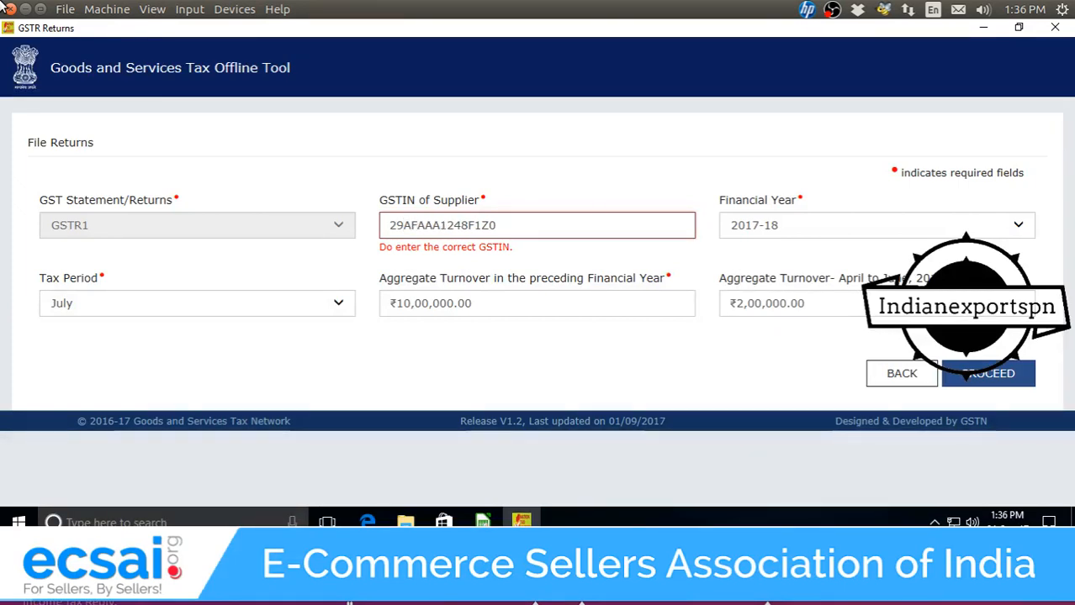
key("Delete")
key("Delete")
key("Delete")
key("Delete")
key("Delete")
key("Delete")
key("Delete")
key("Delete")
key("Delete")
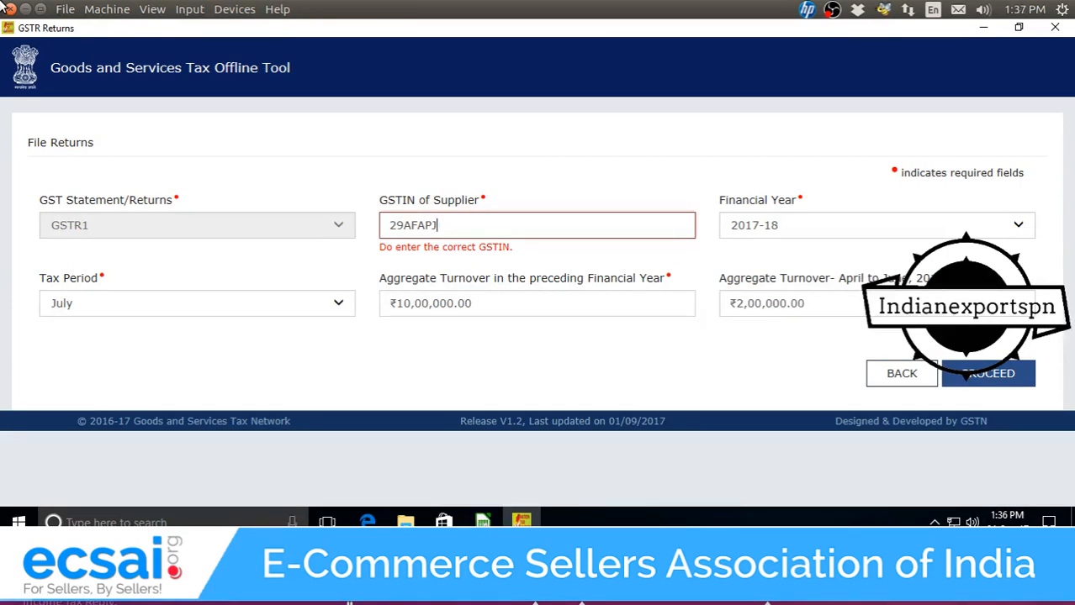
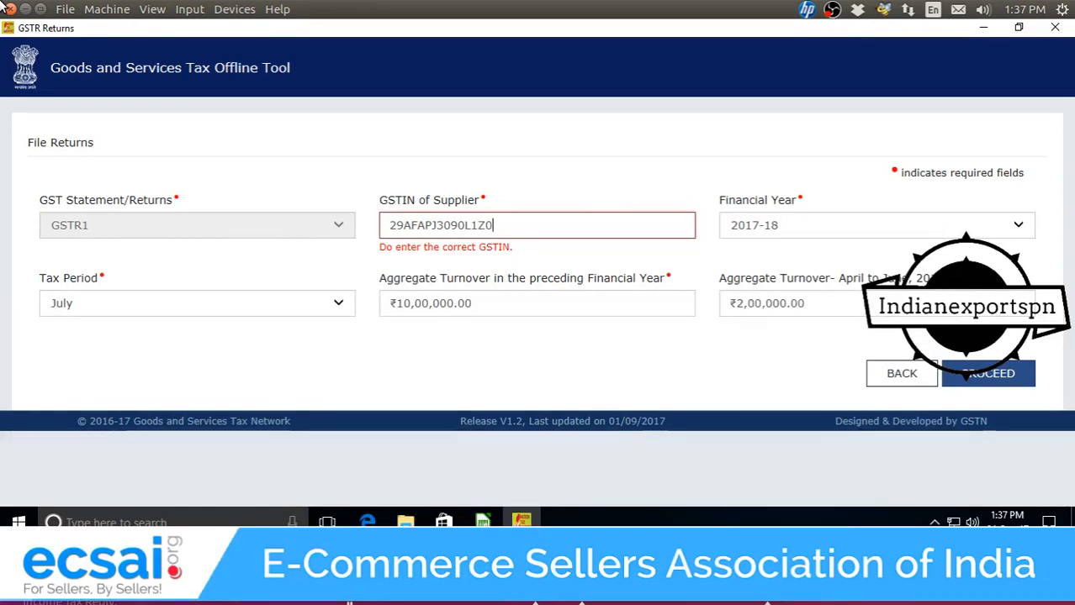
left_click(979, 383)
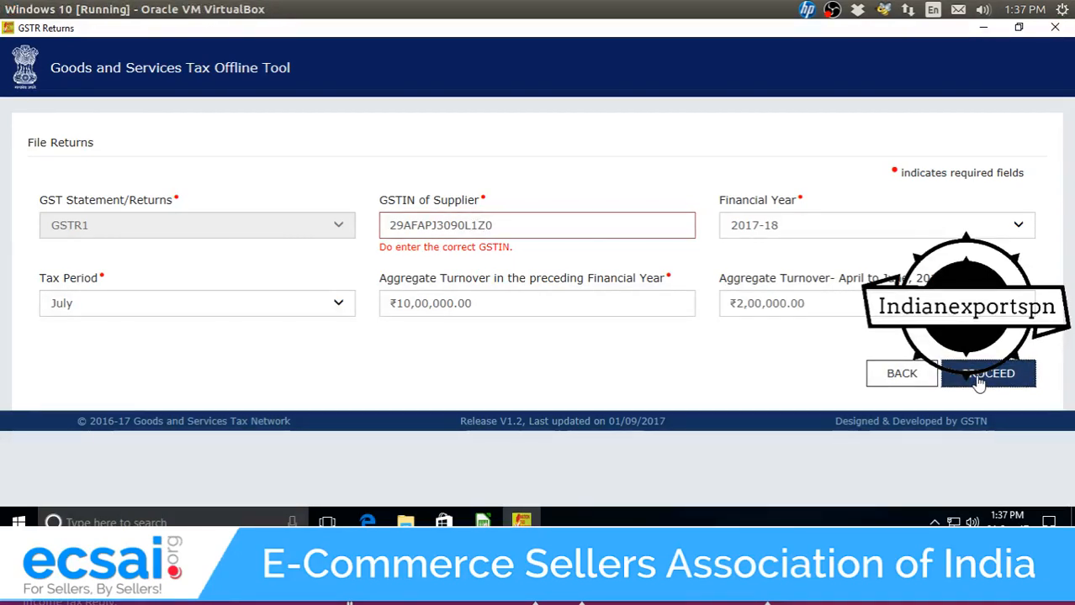
Rewrite the GSTIN's trailing characters, resubmit, and keep the virtual machine running.
left_click(411, 225)
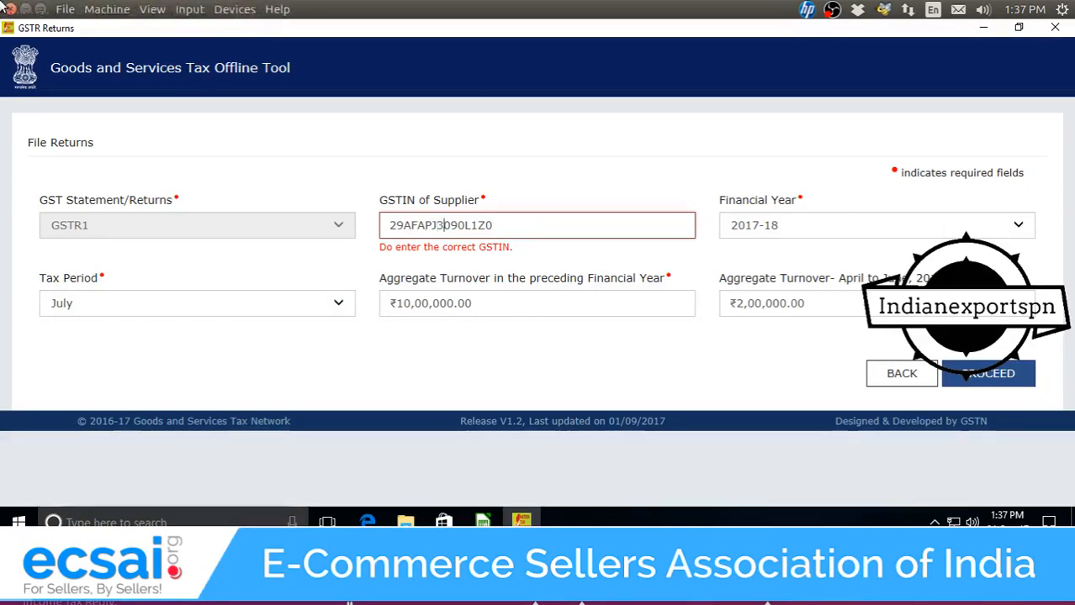
key("Delete")
key("Delete")
key("Delete")
key("Delete")
key("Delete")
key("Delete")
key("Delete")
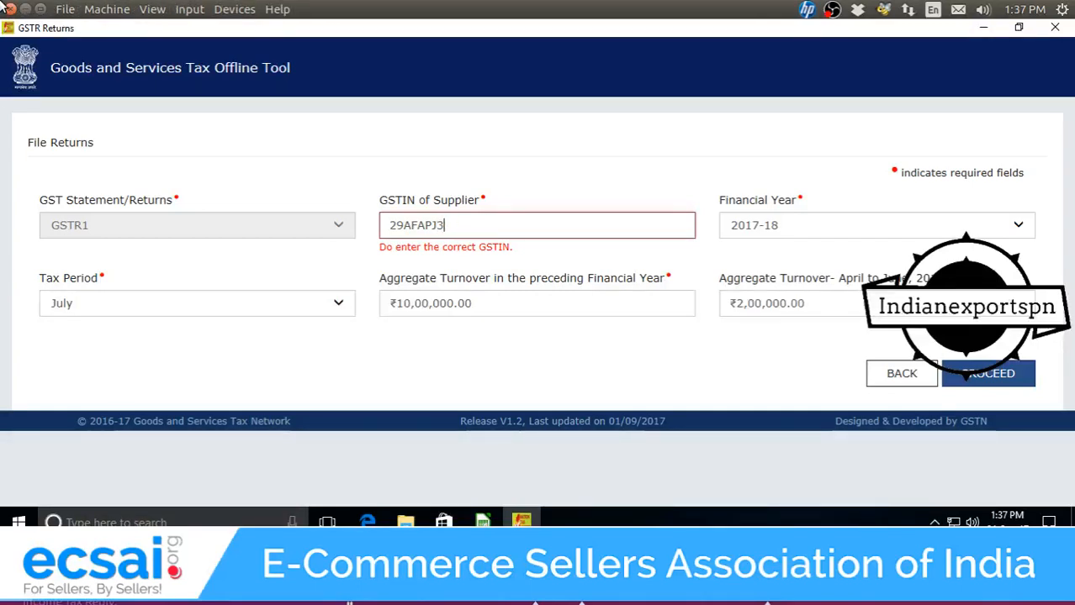
key("BackSpace")
key("BackSpace")
key("BackSpace")
key("BackSpace")
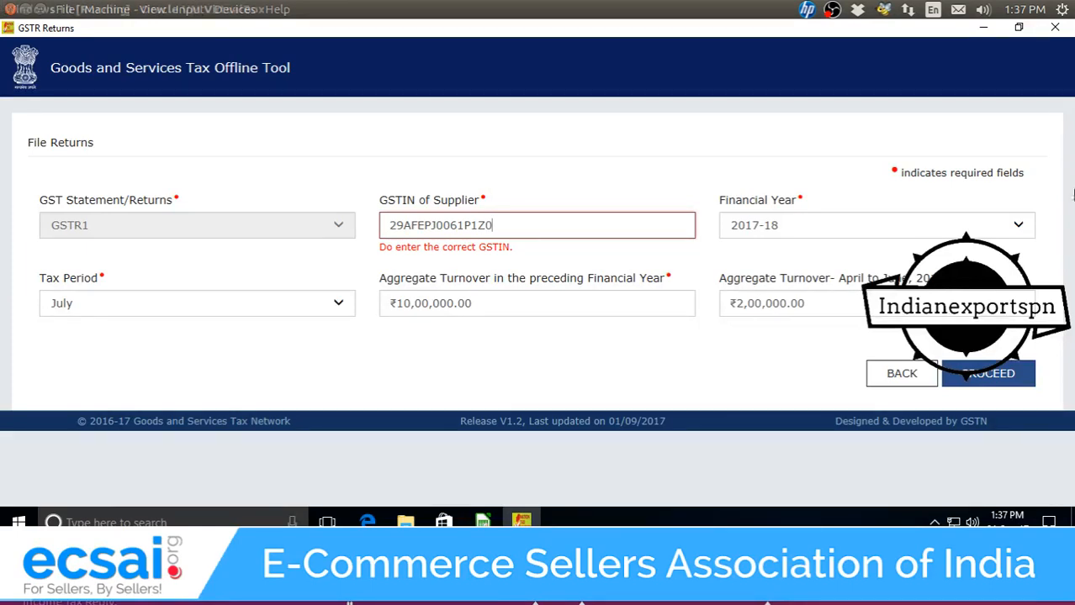
left_click(1006, 387)
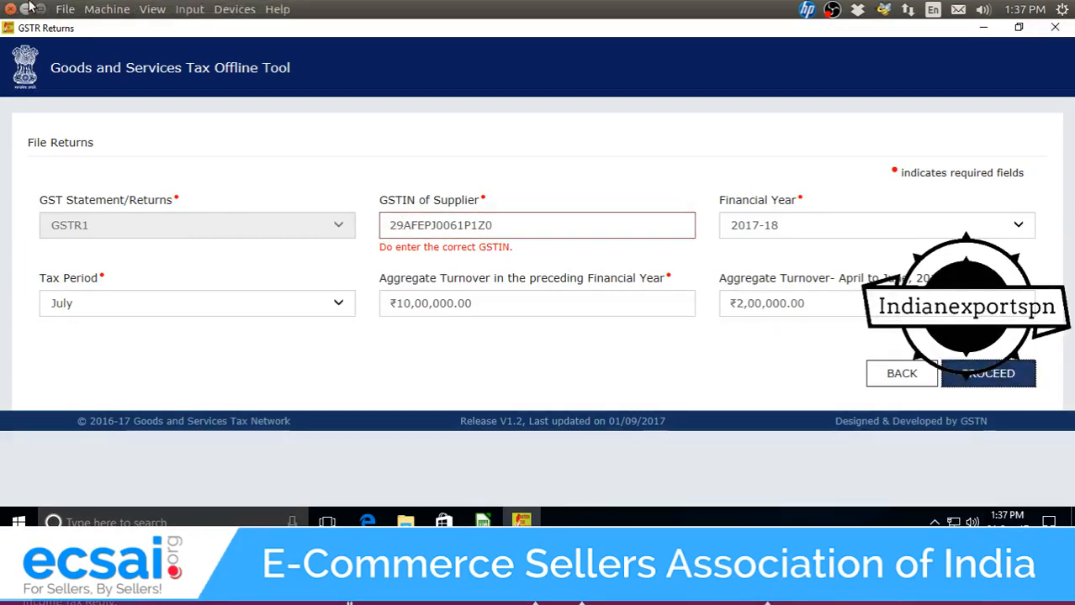
left_click(11, 9)
left_click(543, 358)
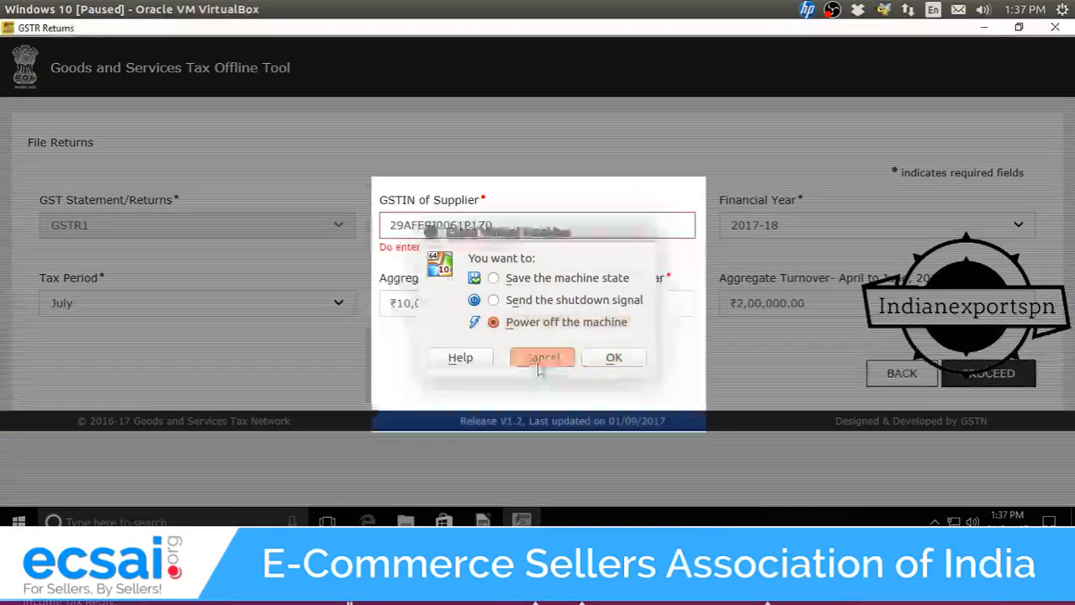
Close the GST Offline Tool window and minimise Calc and Explorer.
left_click(1046, 29)
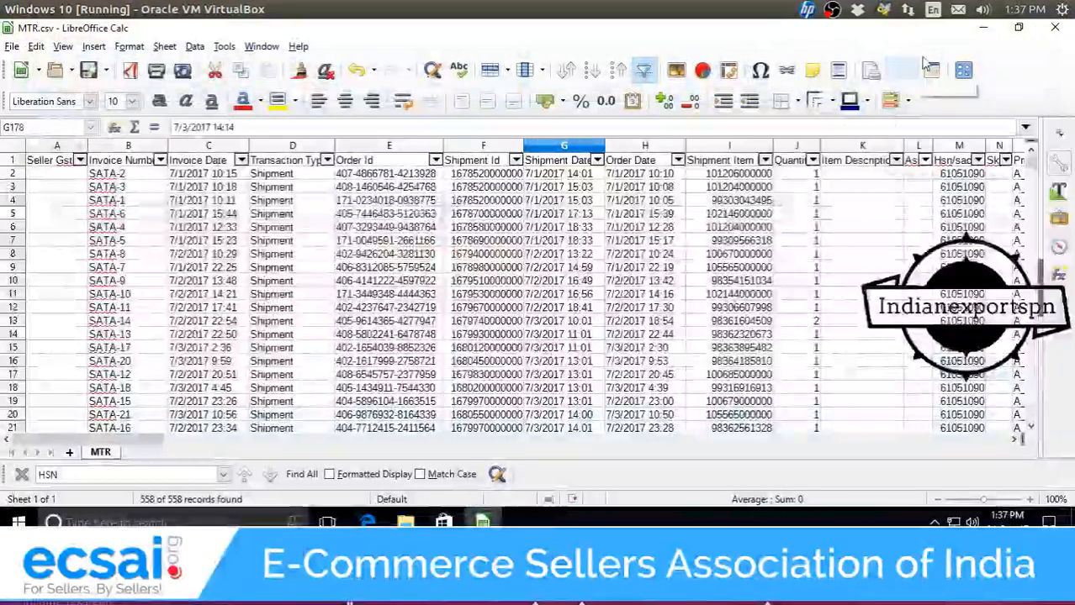
left_click(983, 29)
left_click(982, 28)
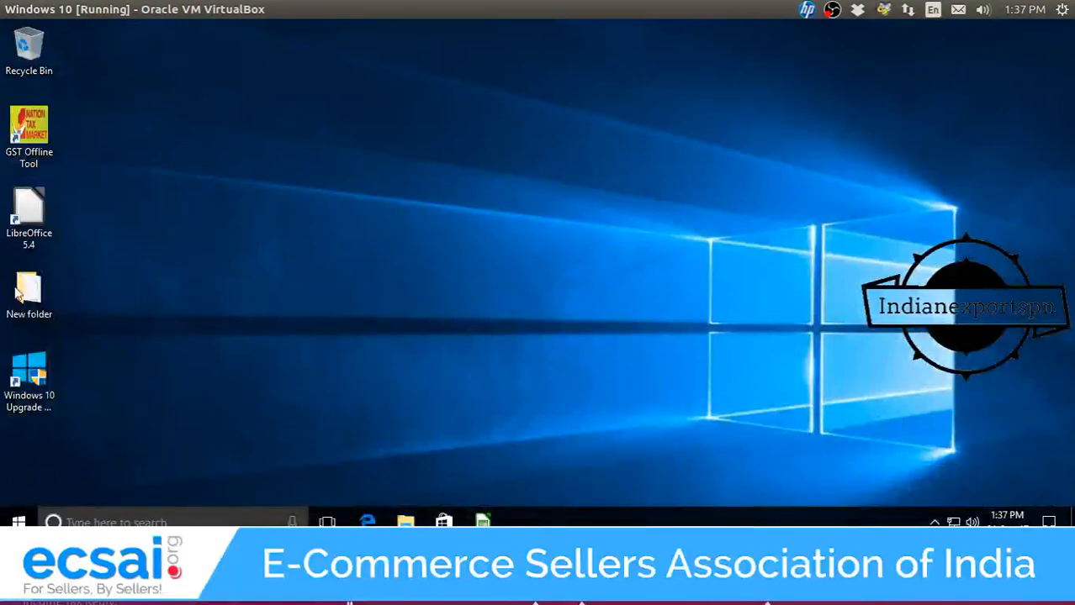
left_click(28, 152)
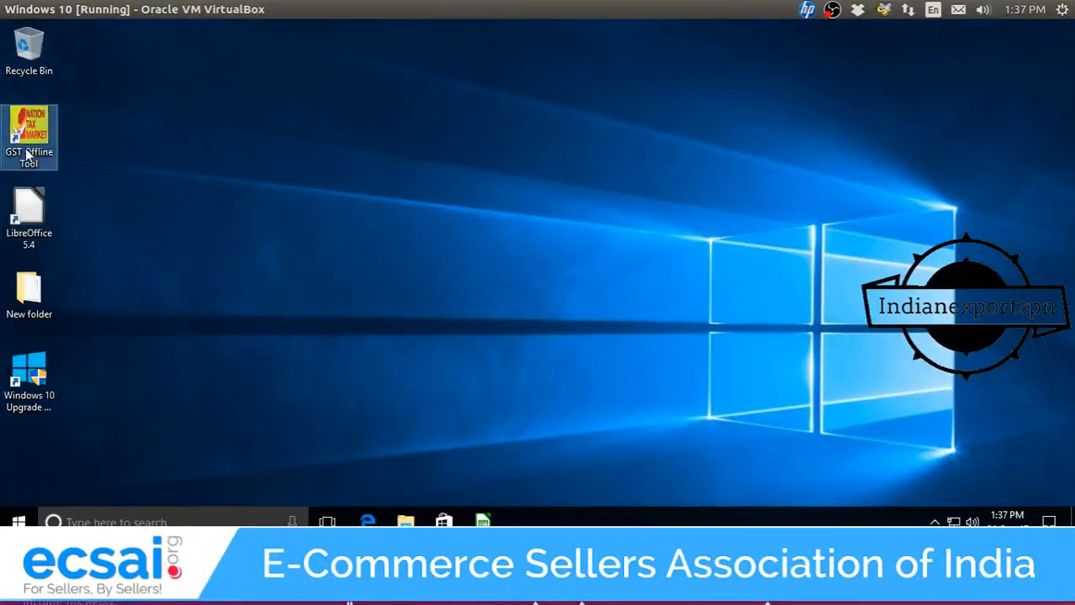
Bring the MTR.csv sheet back up and look across its columns.
mouse_move(483, 520)
left_click(446, 463)
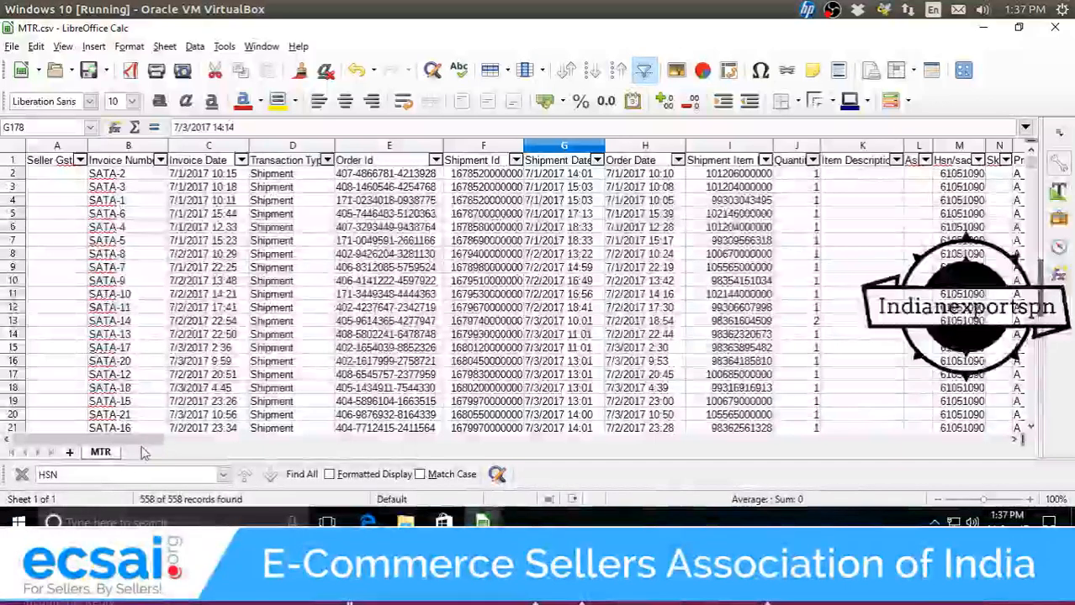
left_click_drag(143, 450, 1013, 446)
left_click_drag(319, 444, 118, 442)
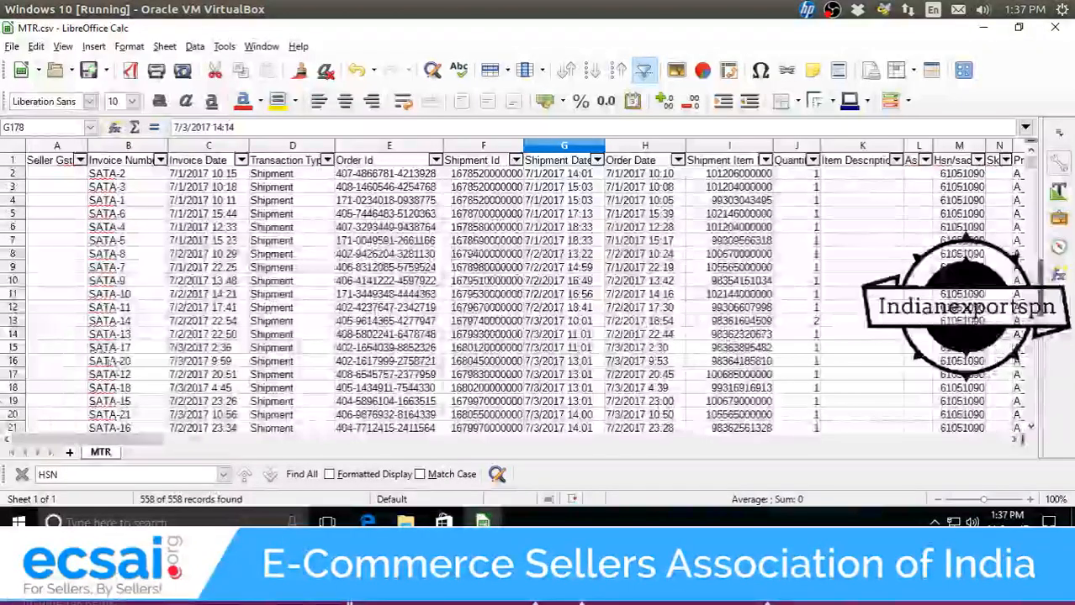
scroll(91, 346, "down", 4)
scroll(92, 347, "up", 4)
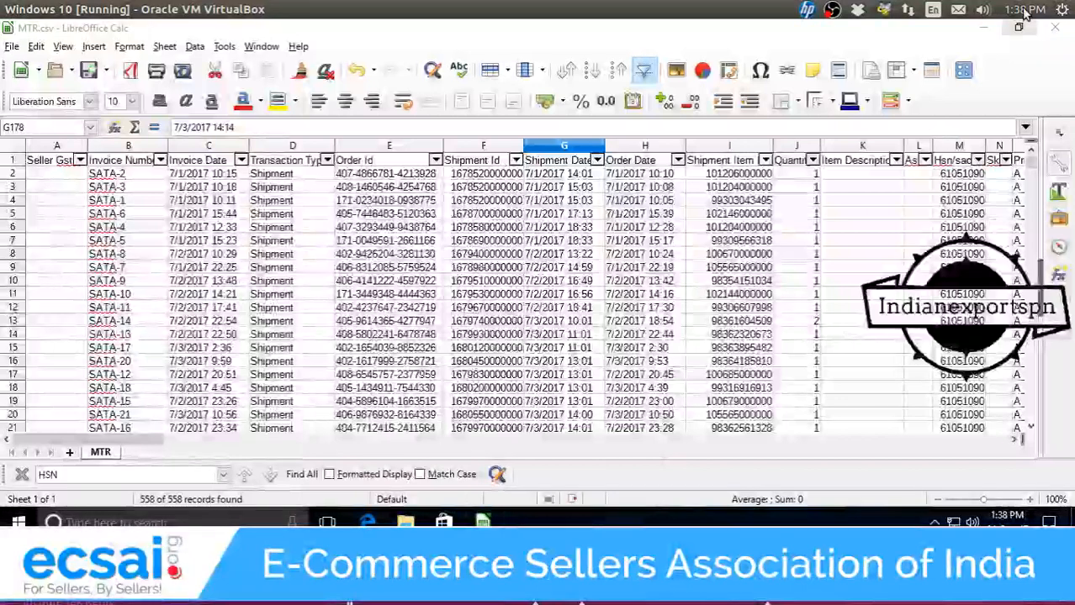
Relaunch GST Offline Tool from its desktop shortcut.
left_click(984, 28)
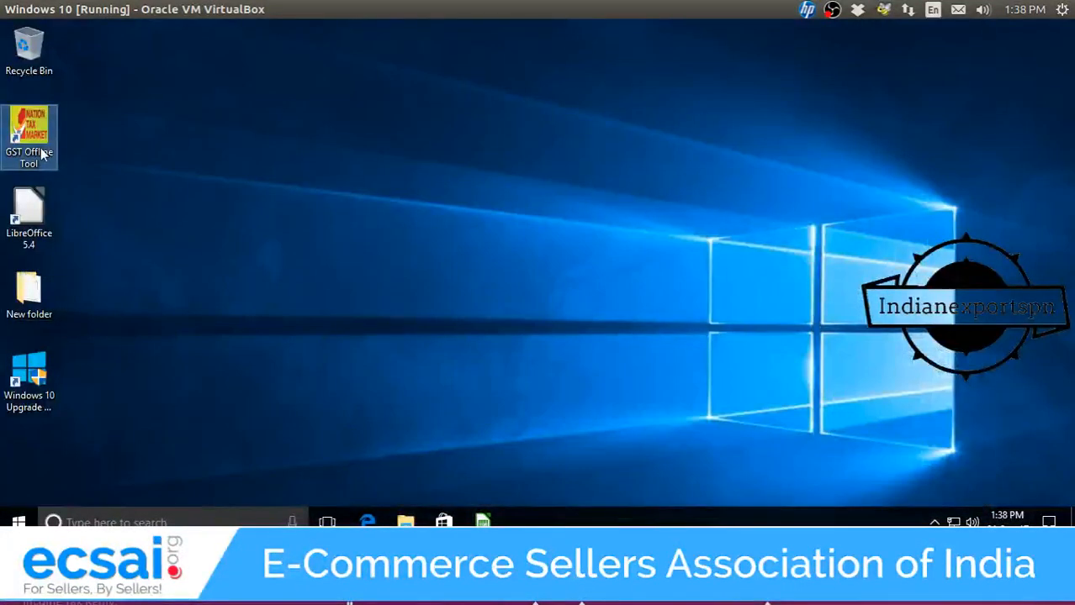
key("F2")
left_click(38, 116)
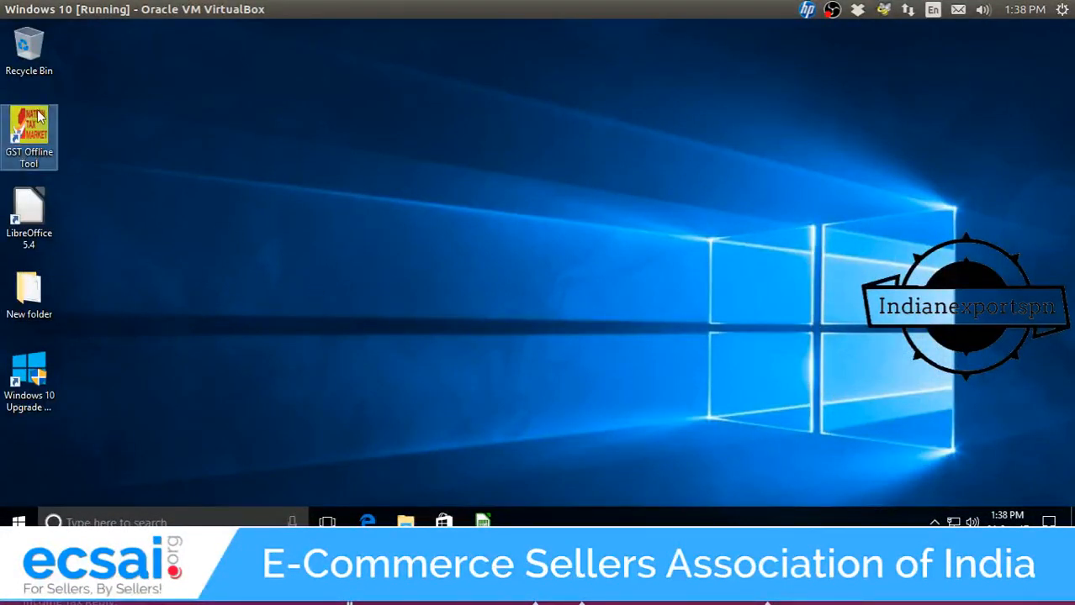
double_click(39, 124)
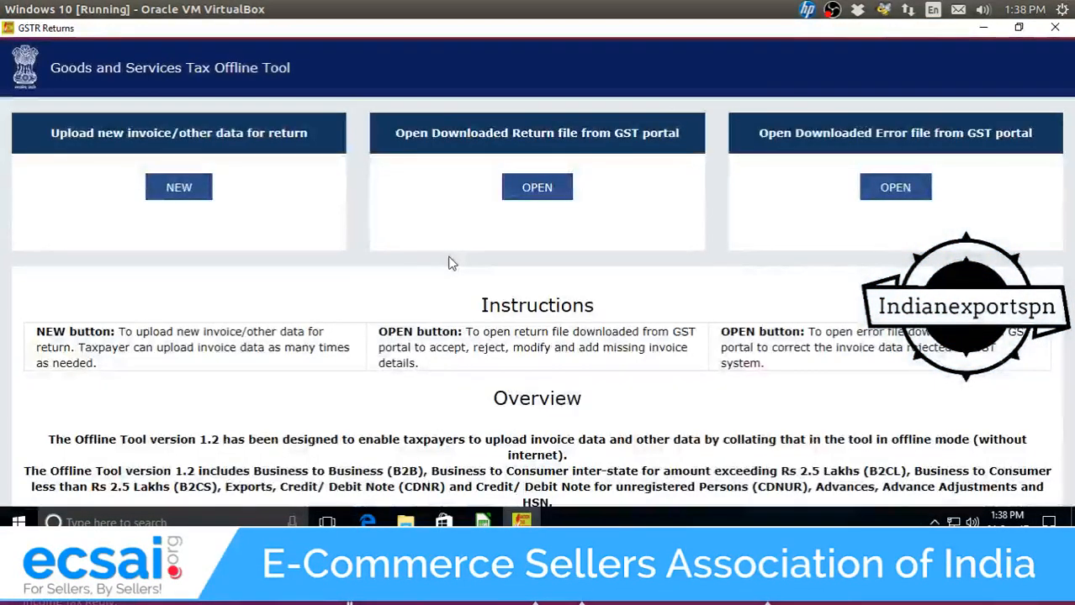
Start a new return with NEW on the offline tool's home page.
left_click(179, 186)
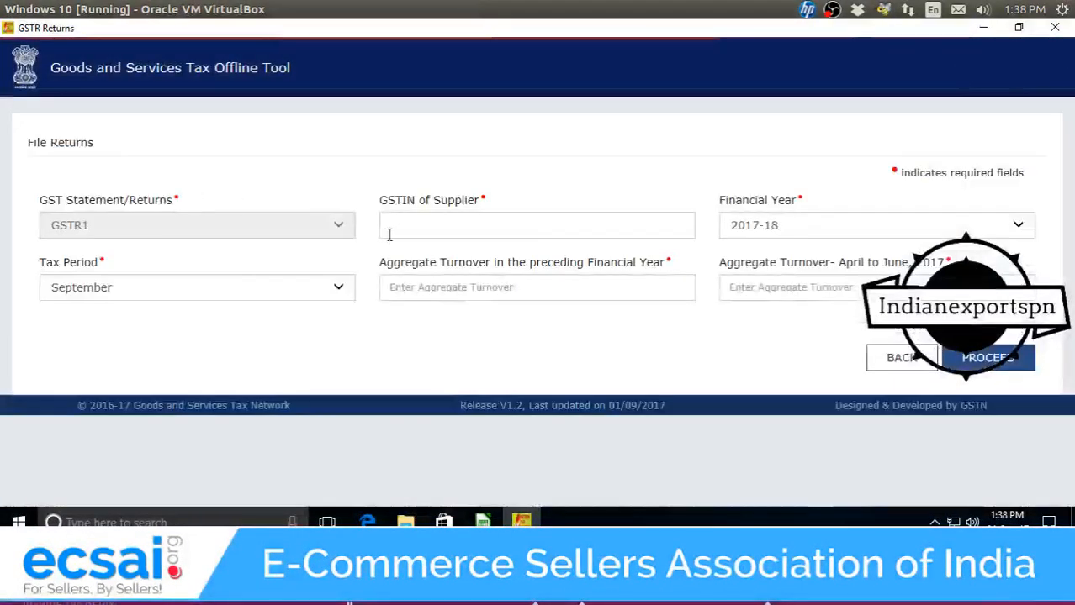
left_click(528, 233)
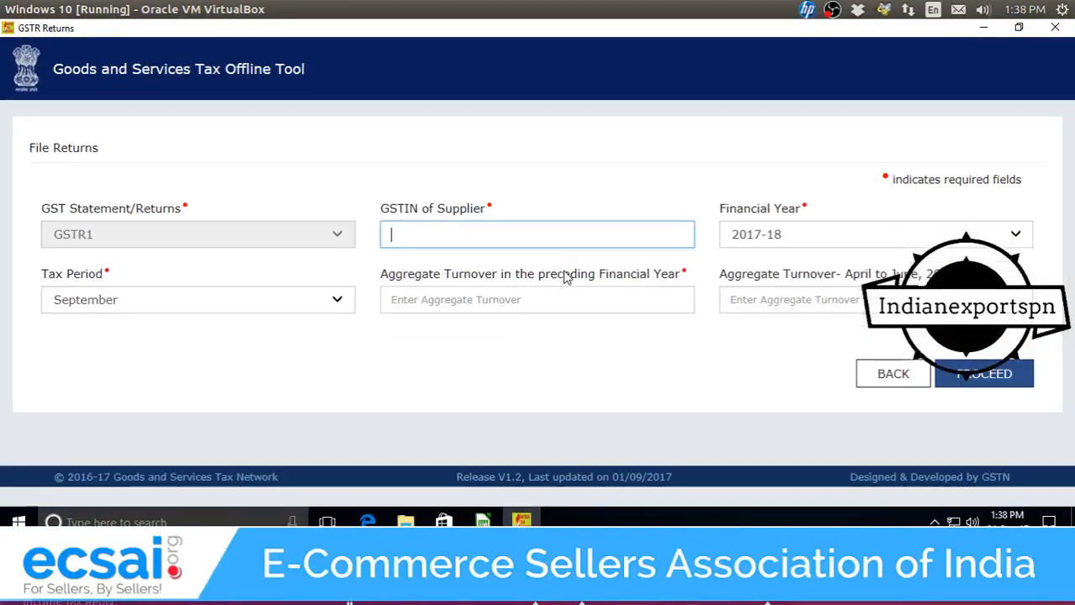
scroll(484, 185, "up", 4)
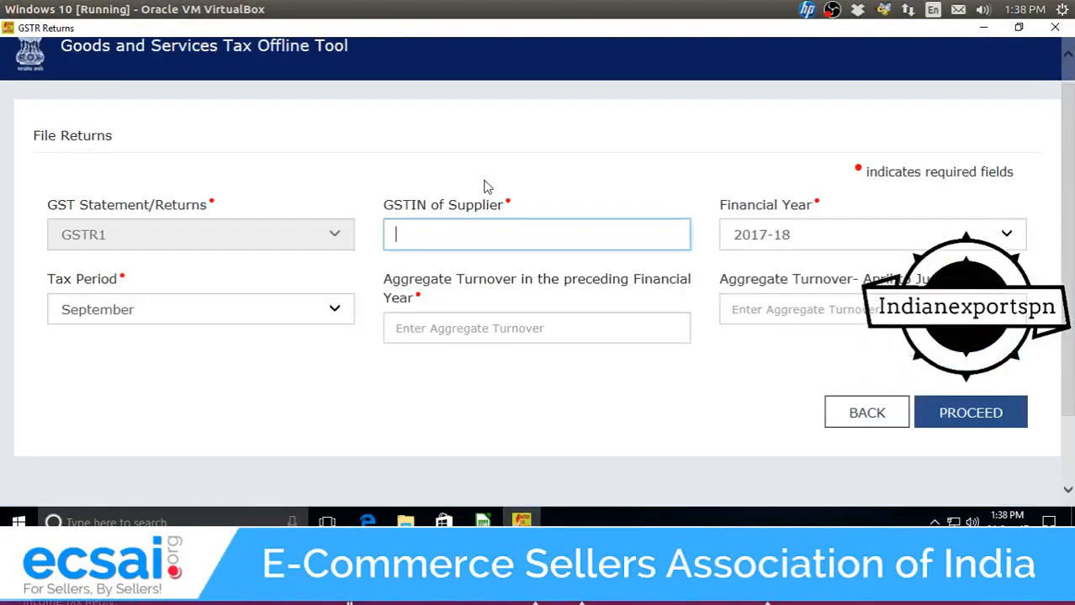
left_click_drag(1073, 206, 1073, 149)
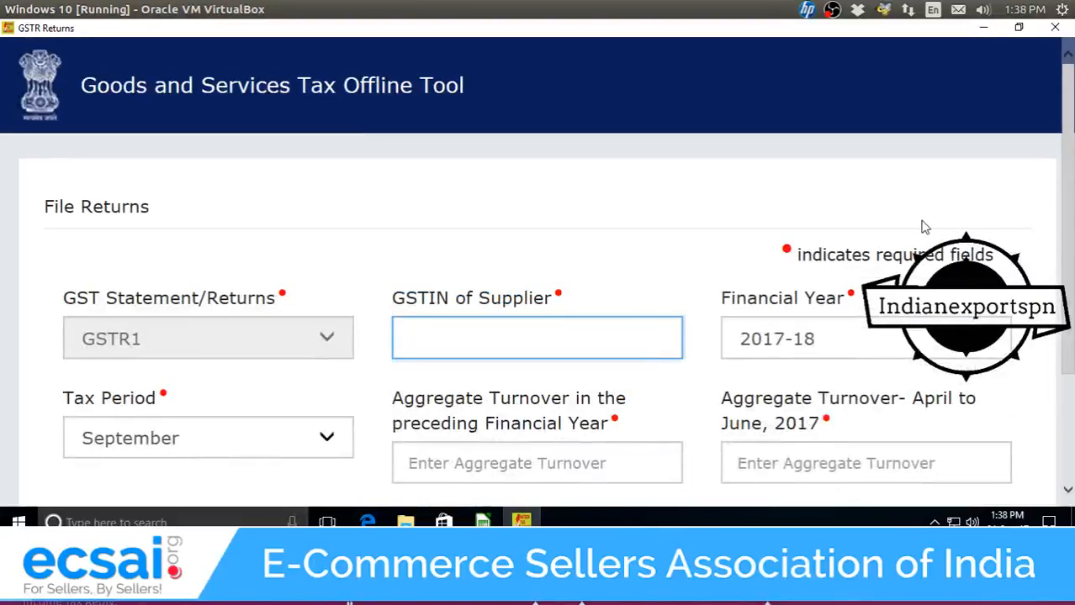
scroll(923, 225, "up", 3)
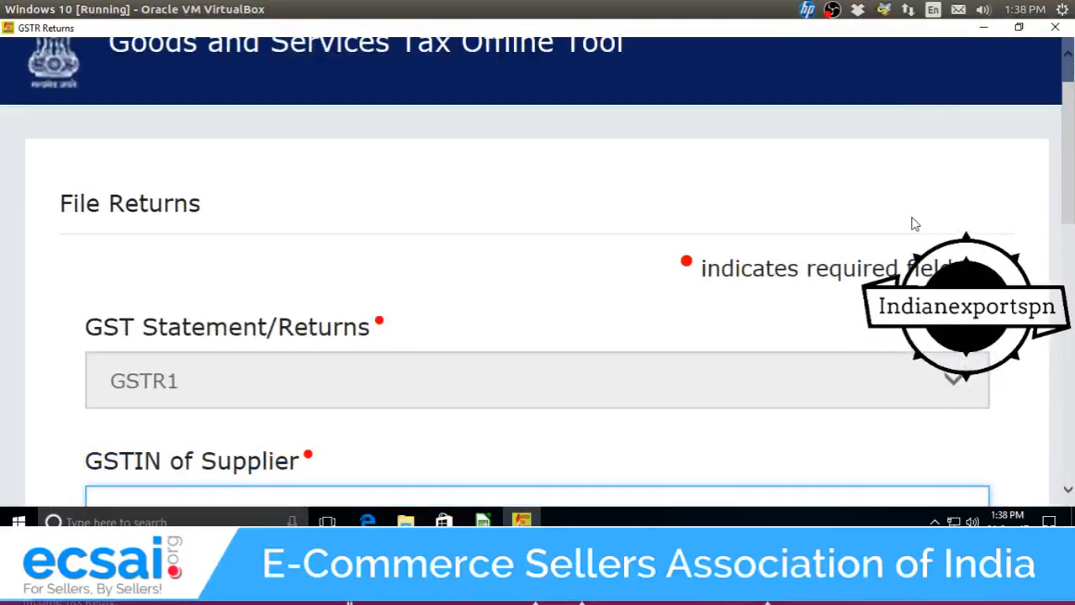
scroll(915, 224, "up", 1)
scroll(917, 223, "down", 8)
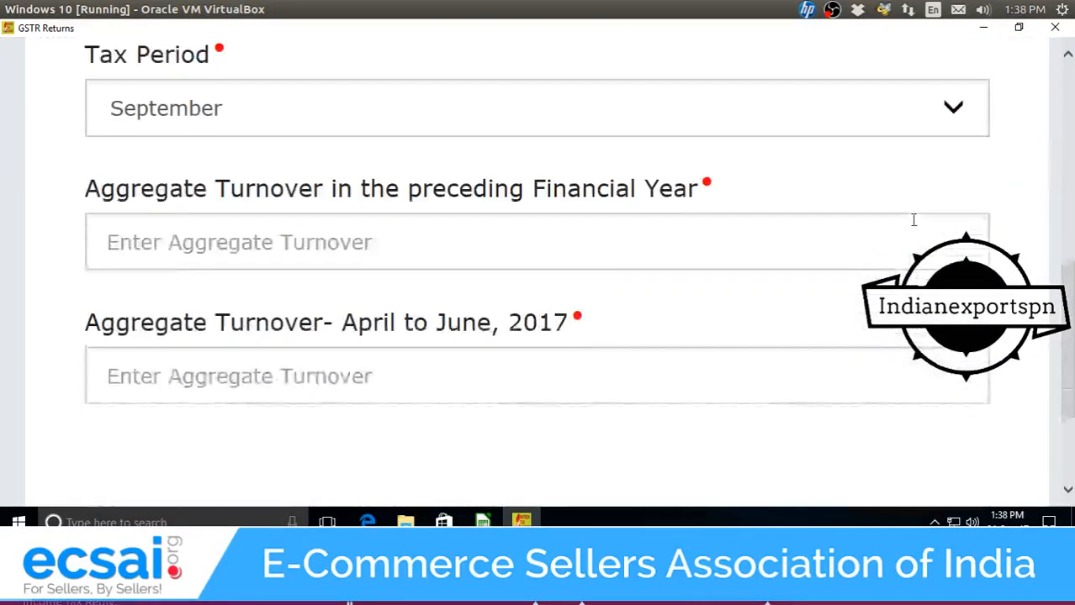
Enter turnovers of 1000000 and 200000 and set the tax period to July.
left_click(553, 215)
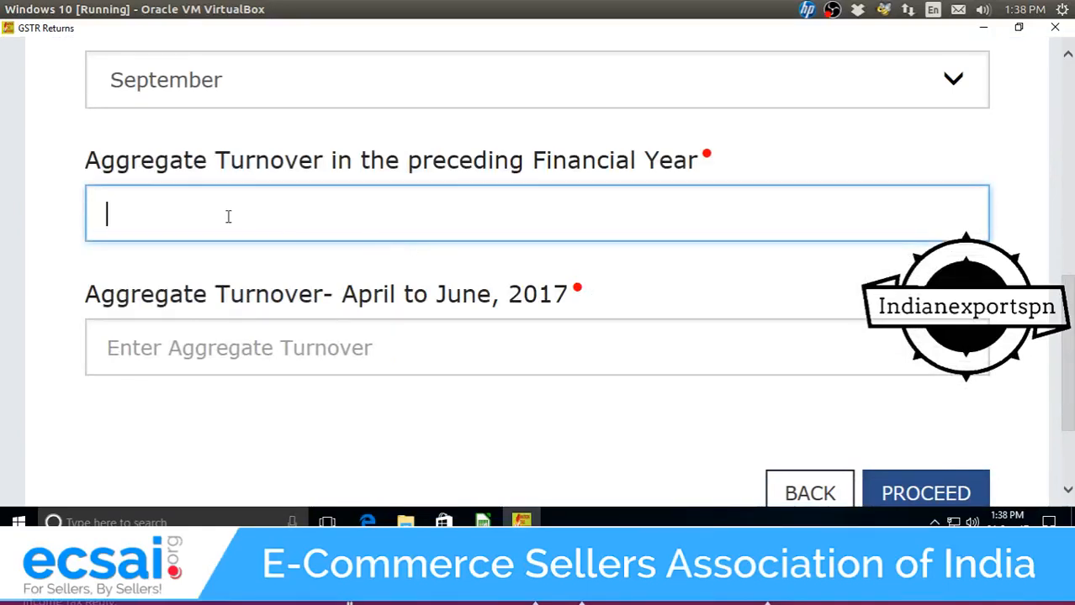
type("100000")
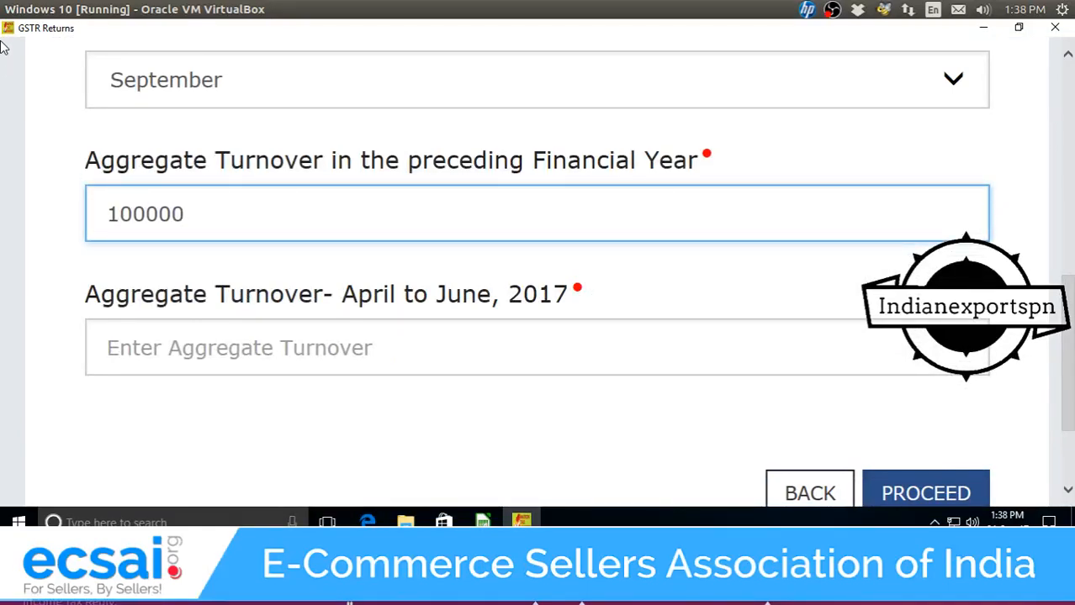
type("0")
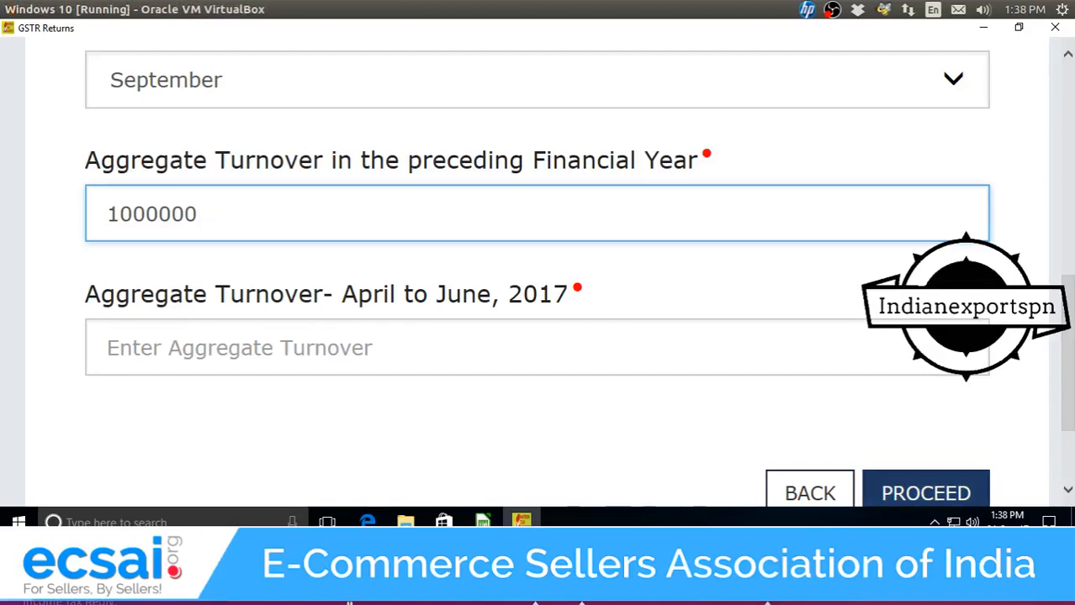
left_click(349, 352)
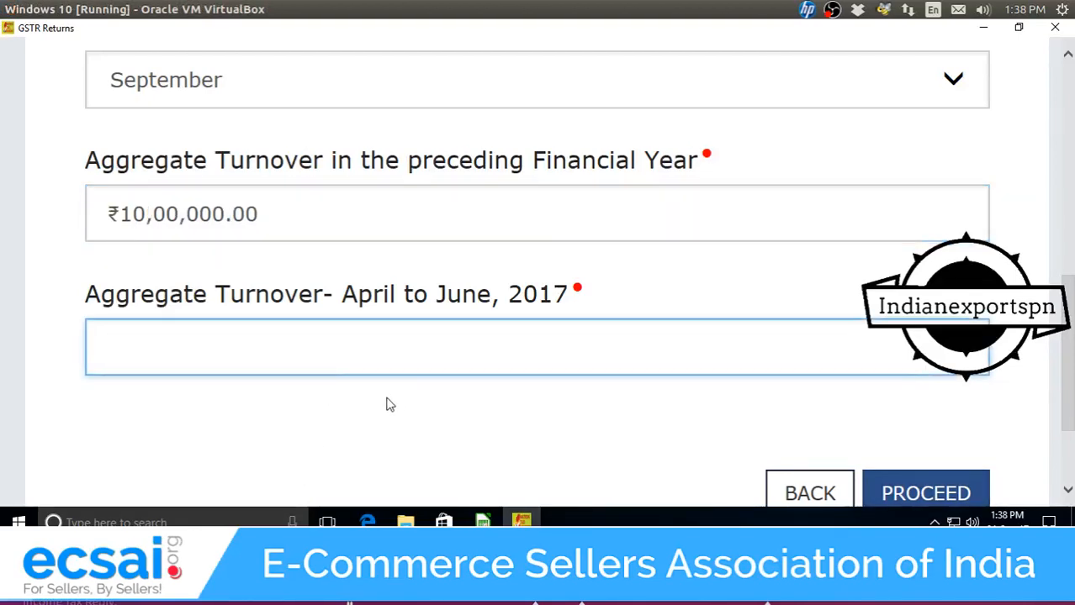
type("200000")
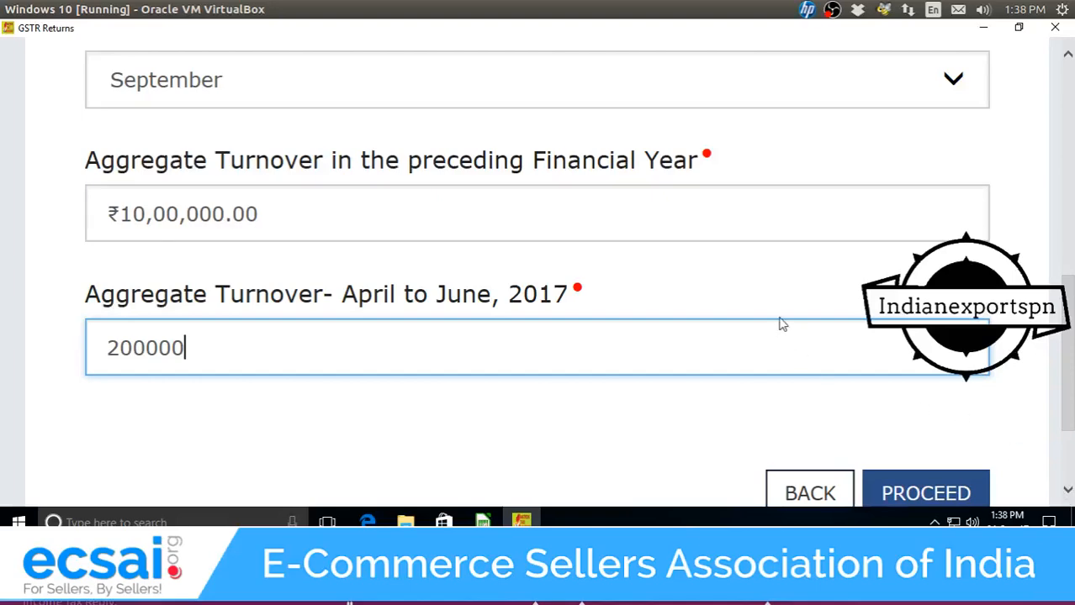
scroll(779, 324, "up", 4)
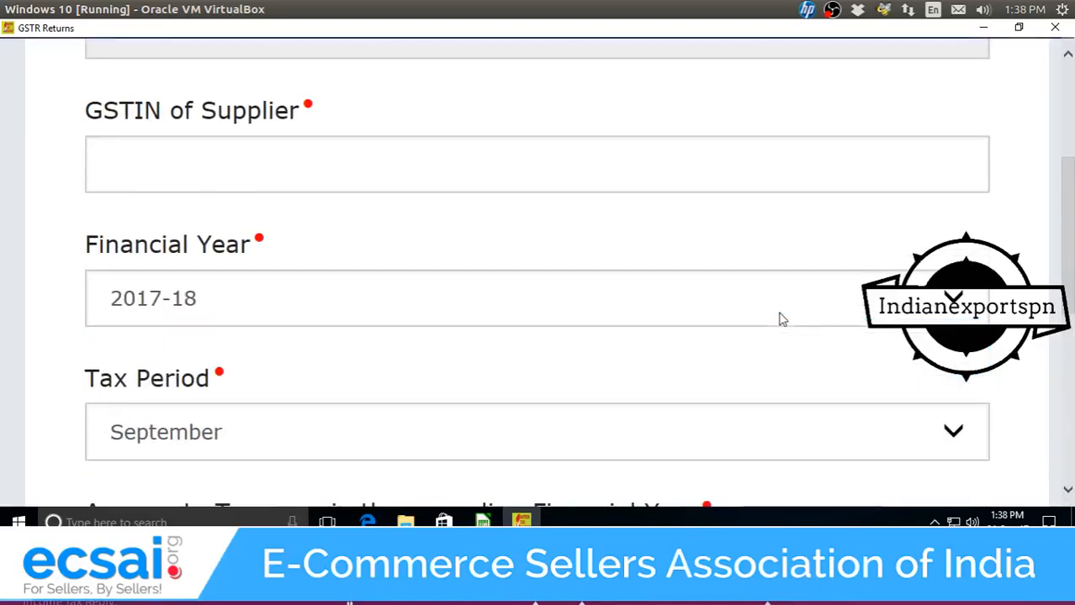
left_click(586, 439)
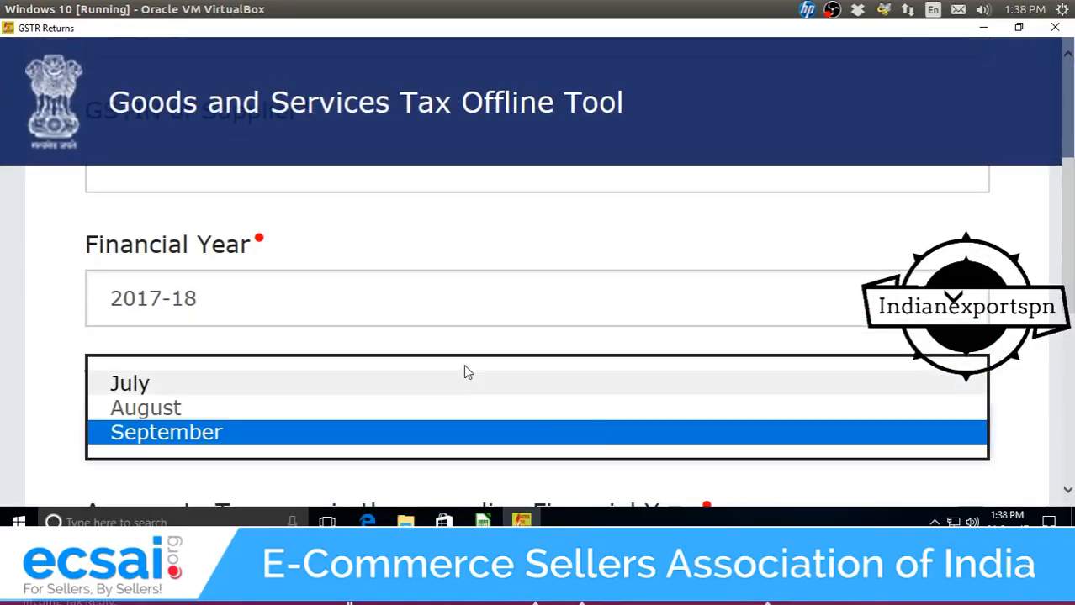
left_click(471, 384)
scroll(473, 384, "up", 4)
scroll(395, 387, "down", 1)
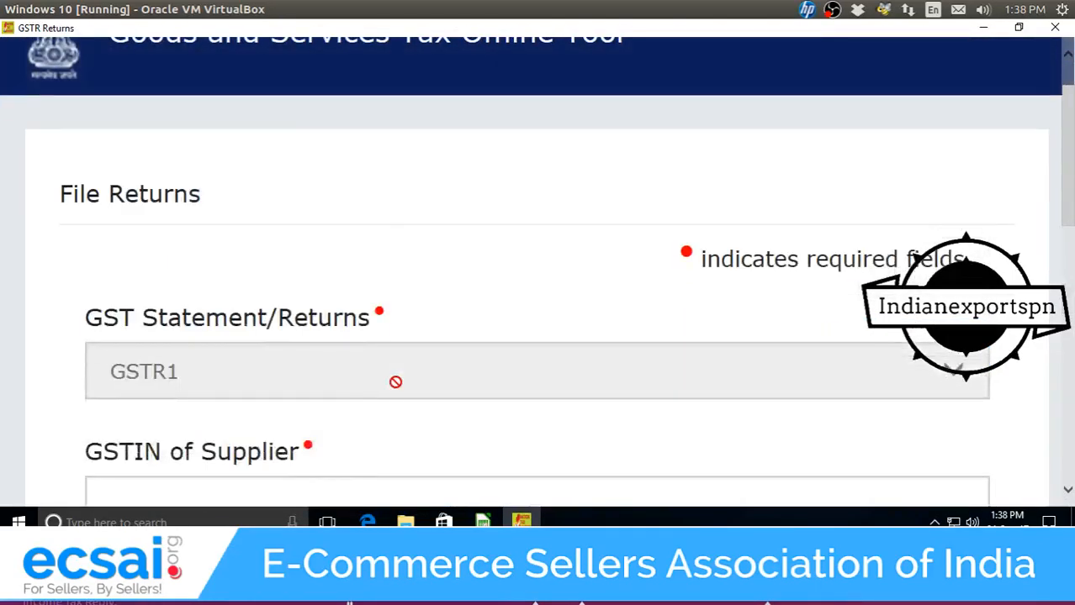
Enter the supplier's GSTIN and proceed to the invoice sections.
left_click(345, 490)
scroll(387, 465, "up", 1)
scroll(389, 466, "down", 5)
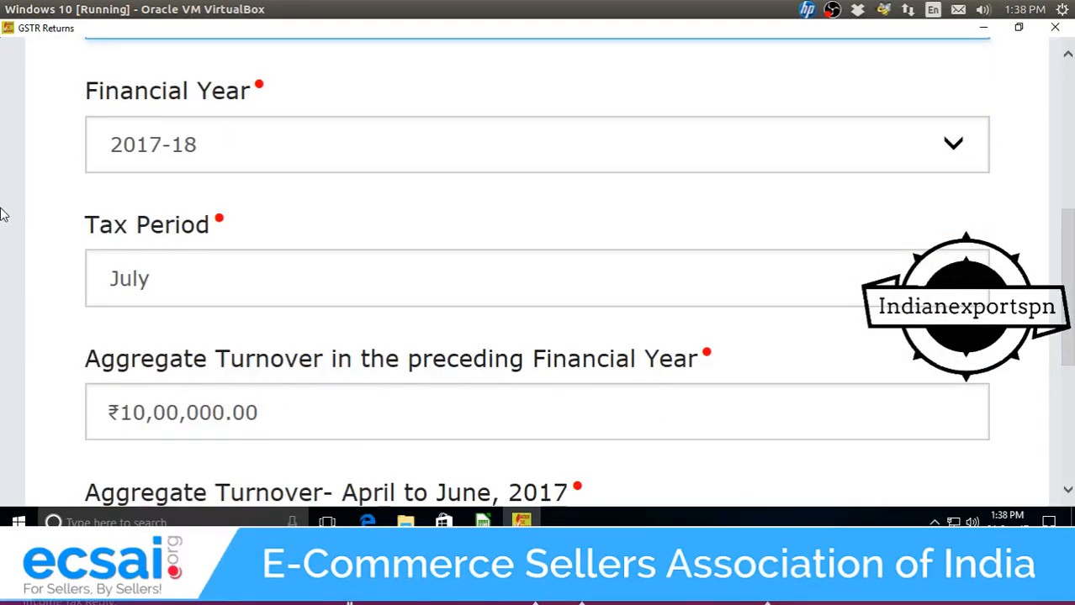
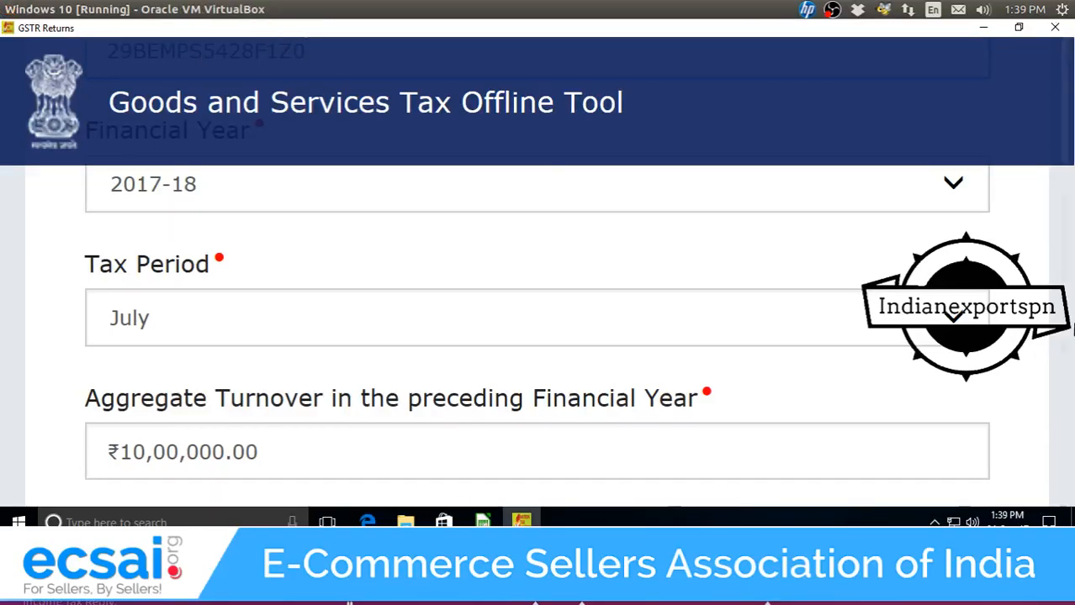
scroll(1069, 289, "down", 5)
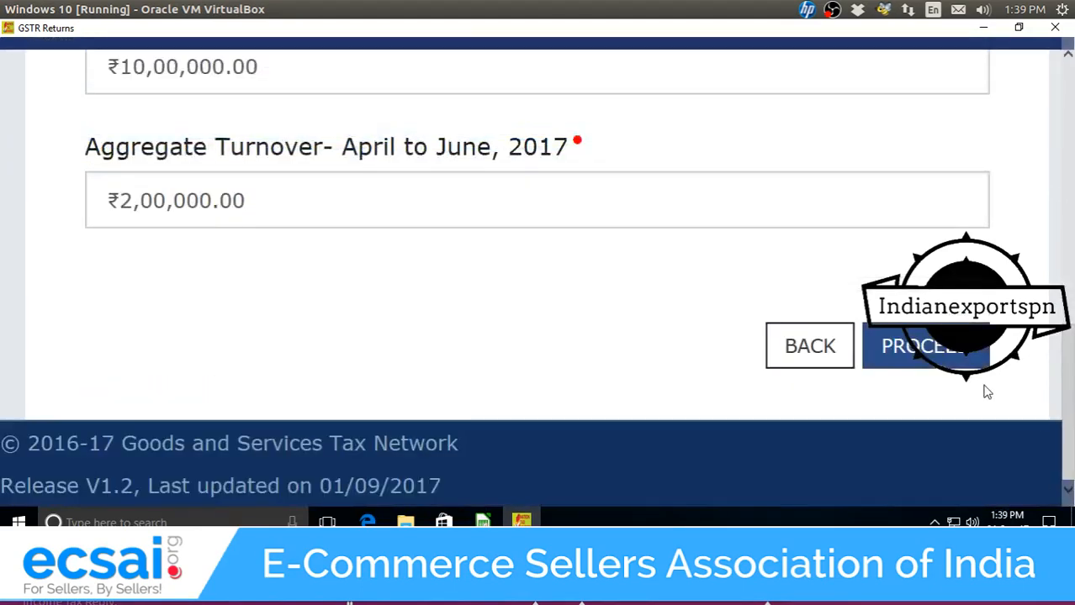
left_click(914, 363)
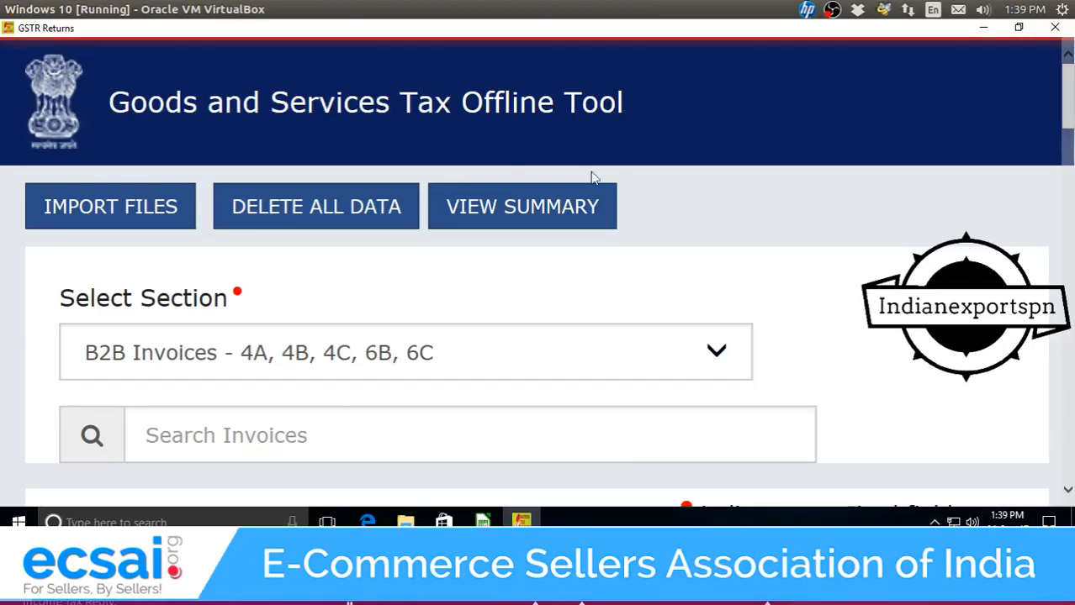
Delete all previously imported return data, confirming YES in the warning.
scroll(91, 80, "down", 5)
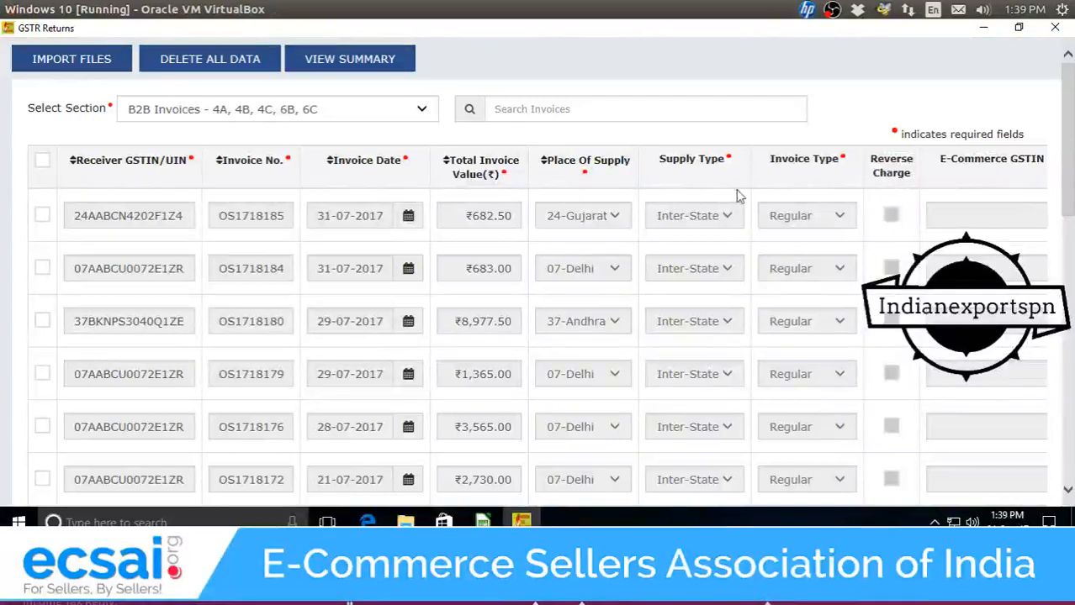
scroll(769, 227, "down", 10)
scroll(782, 231, "up", 10)
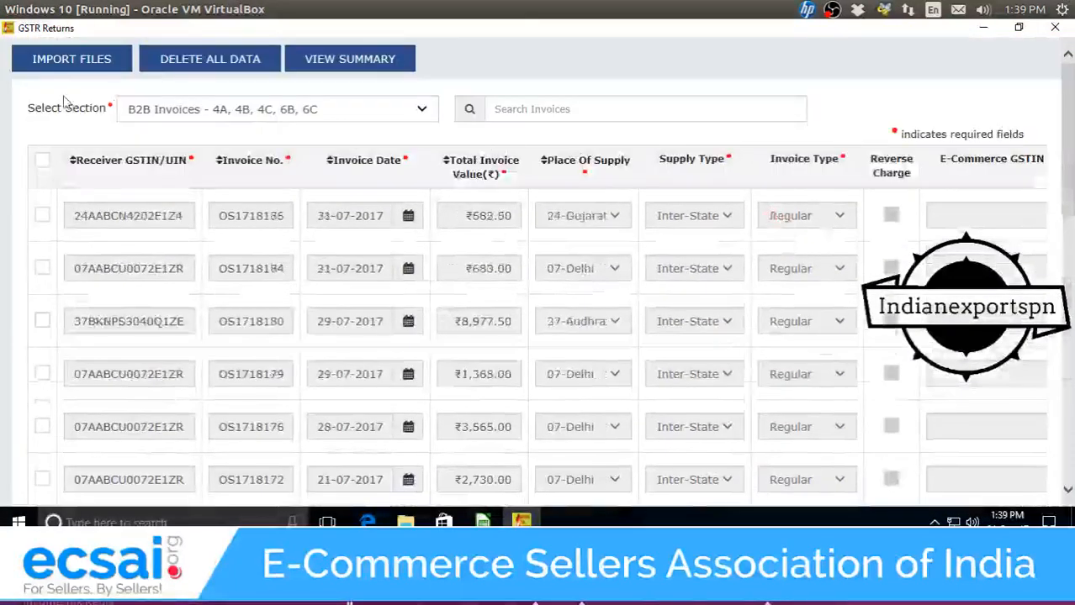
left_click(210, 59)
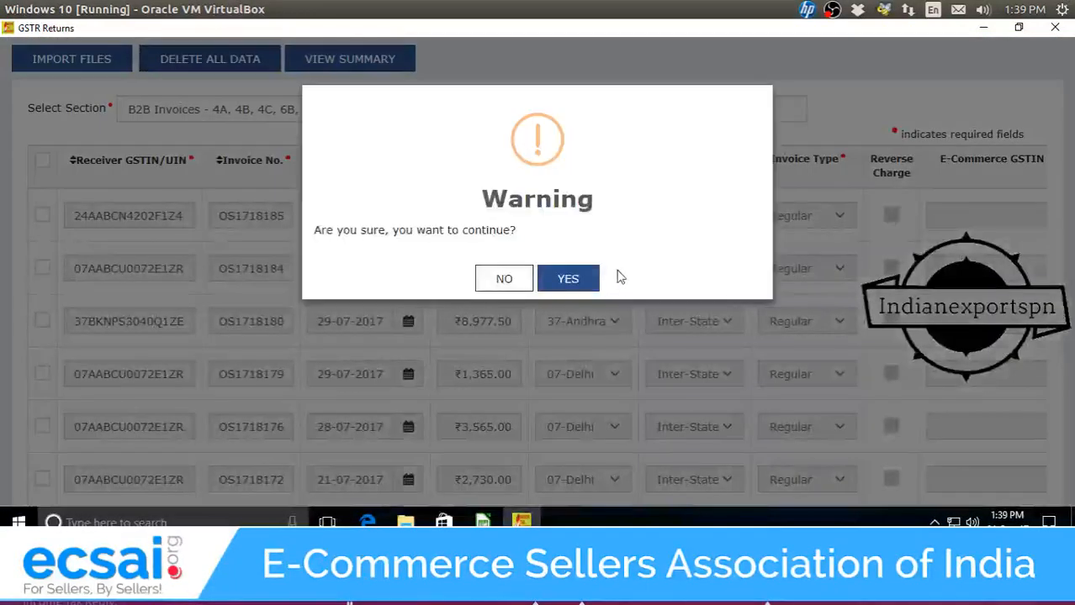
left_click(568, 278)
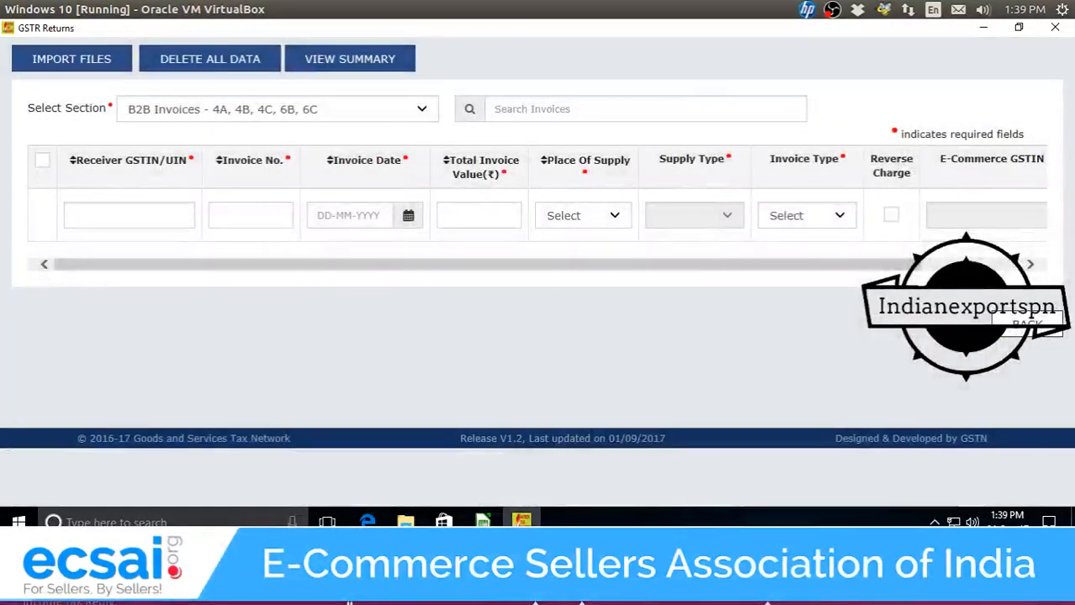
Open the Excel/CSV import page and choose 'B2B Invoices - 4A, 4B, 4C, 6B, 6C' as the section.
left_click(81, 68)
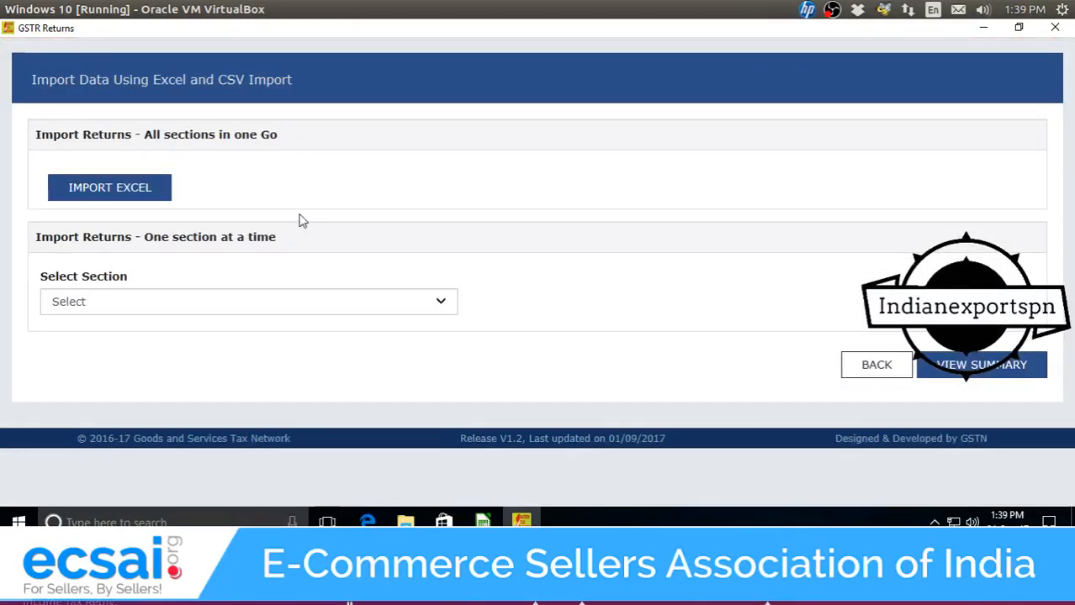
left_click(307, 305)
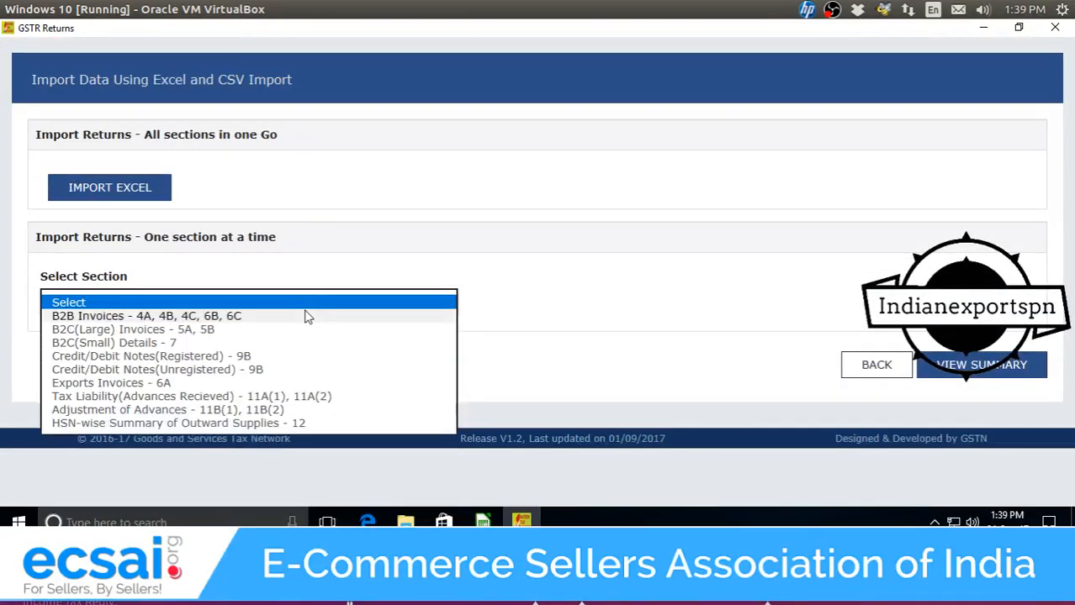
left_click(315, 317)
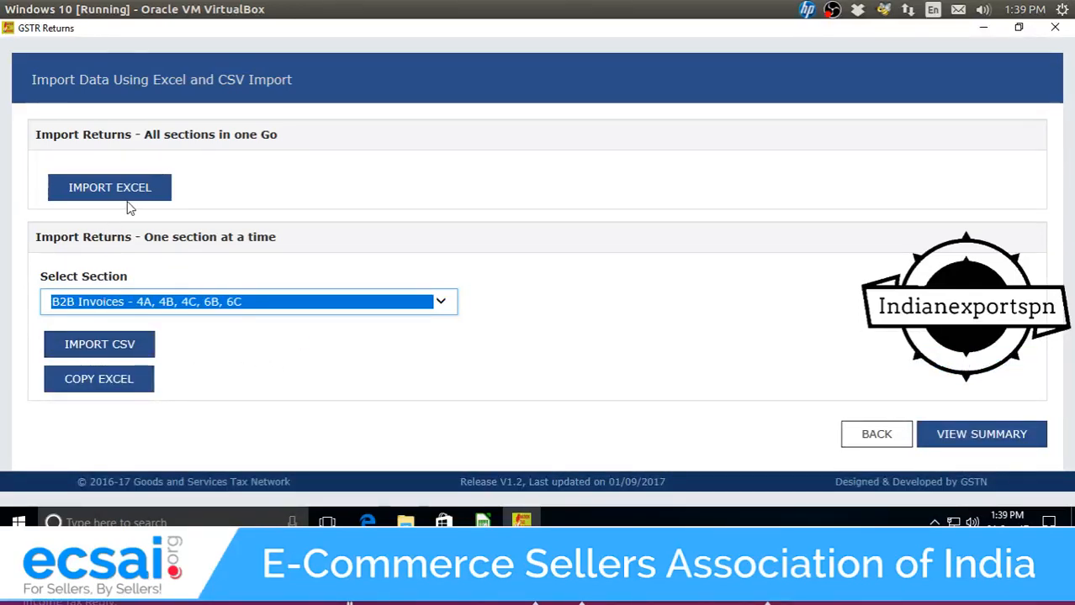
left_click(212, 308)
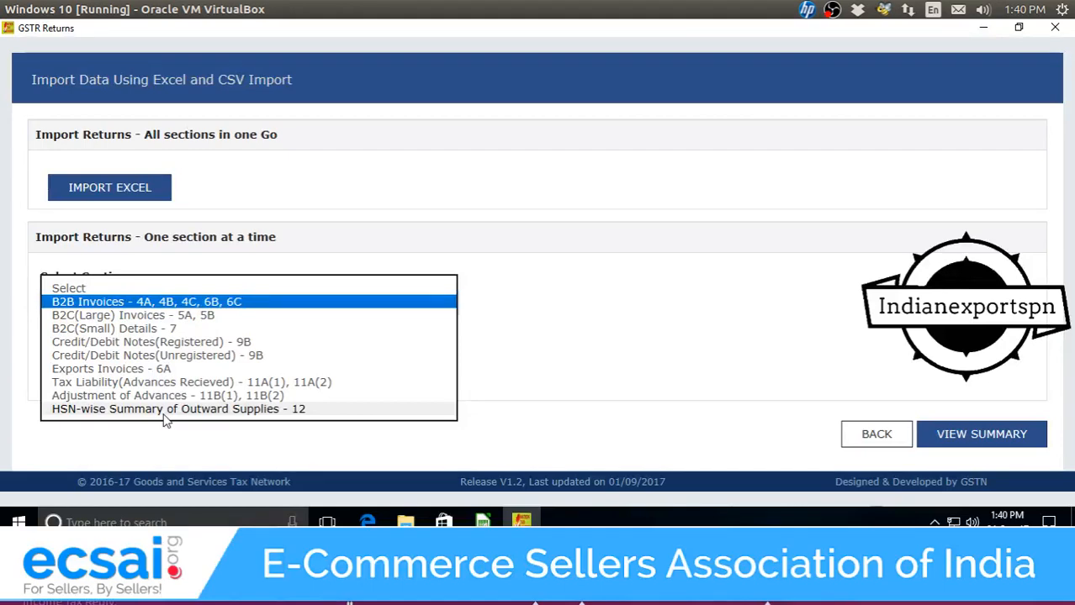
left_click(756, 360)
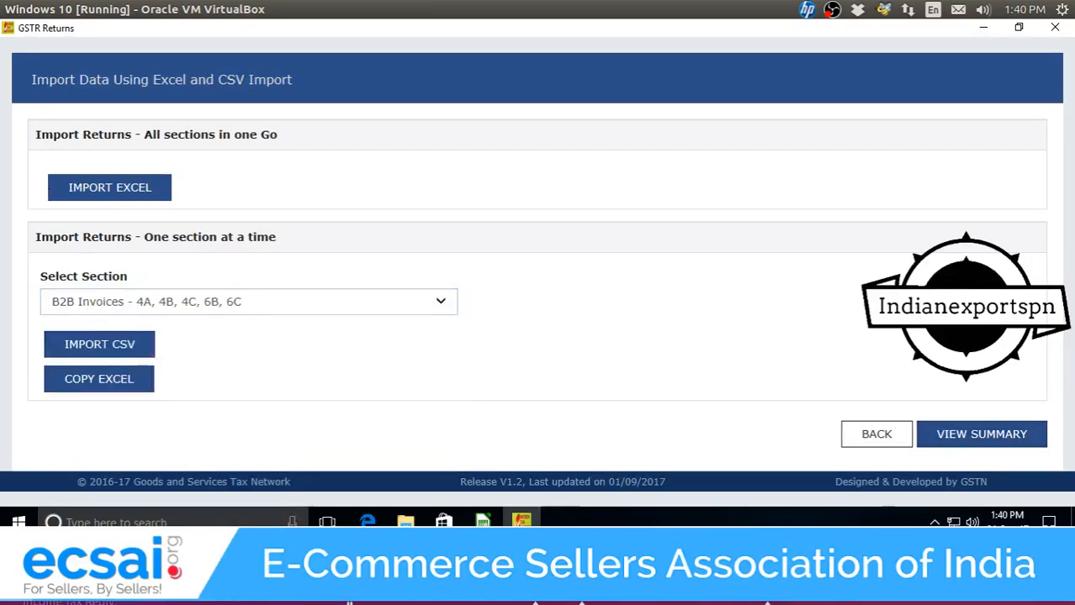
mouse_move(482, 521)
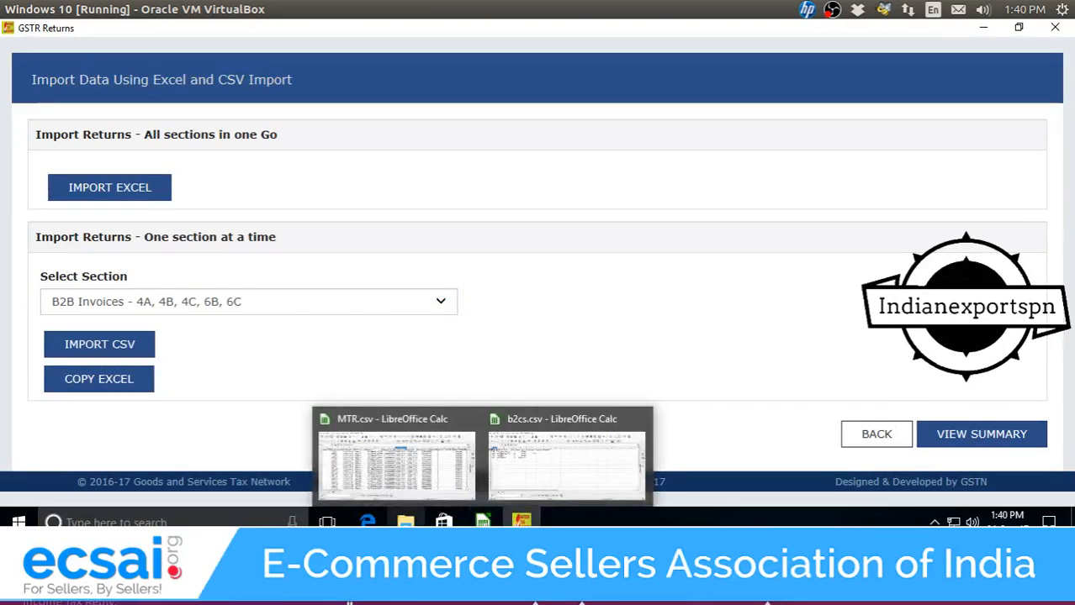
Bring the MTR.csv sheet to the front and select the CN-1 refund invoice cell.
left_click(406, 521)
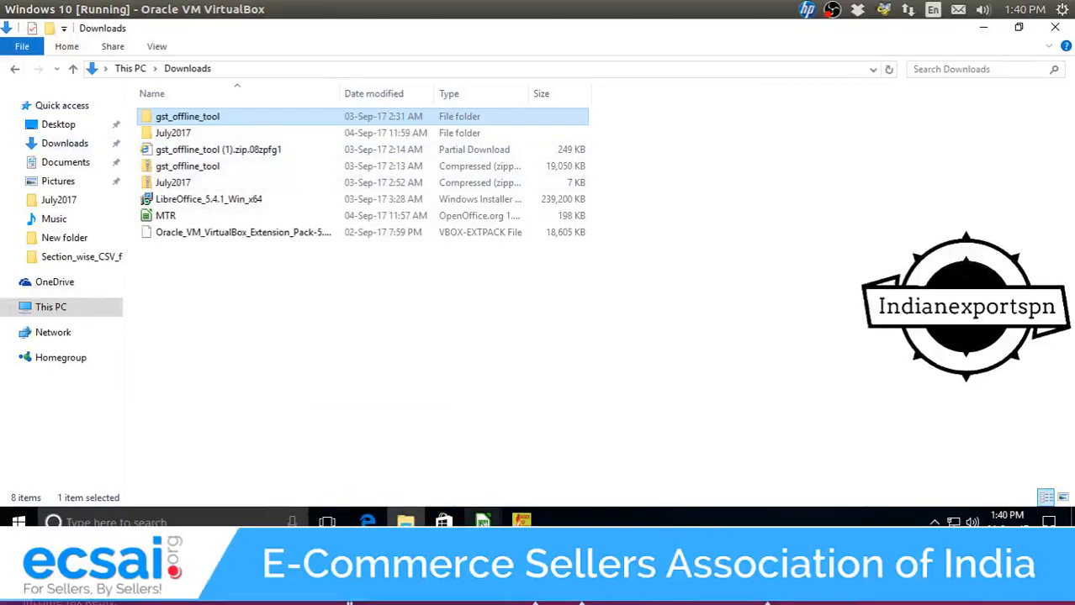
mouse_move(482, 522)
left_click(339, 438)
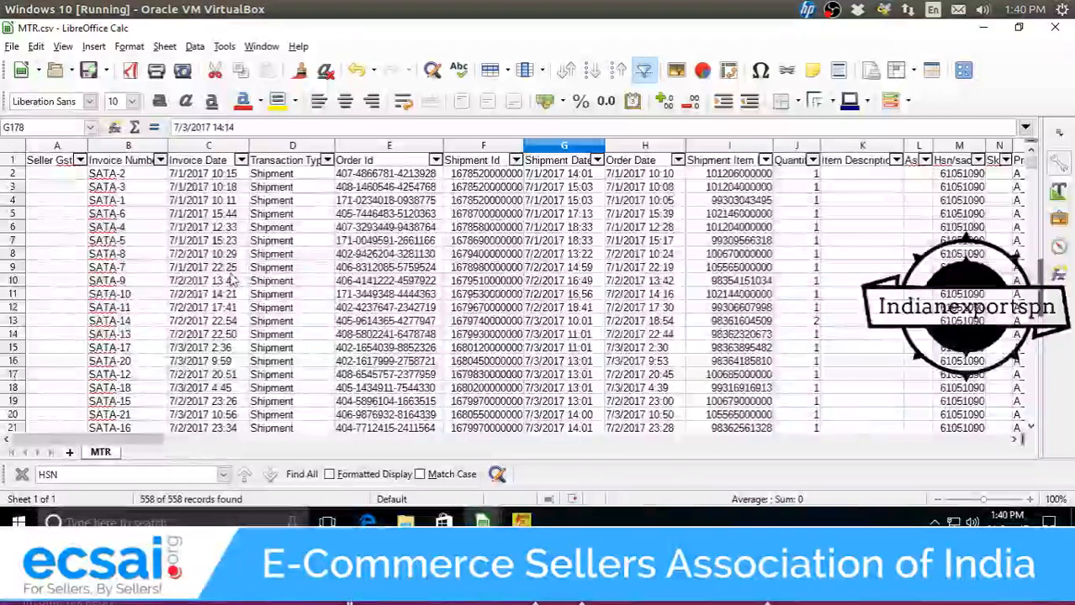
scroll(164, 276, "down", 5)
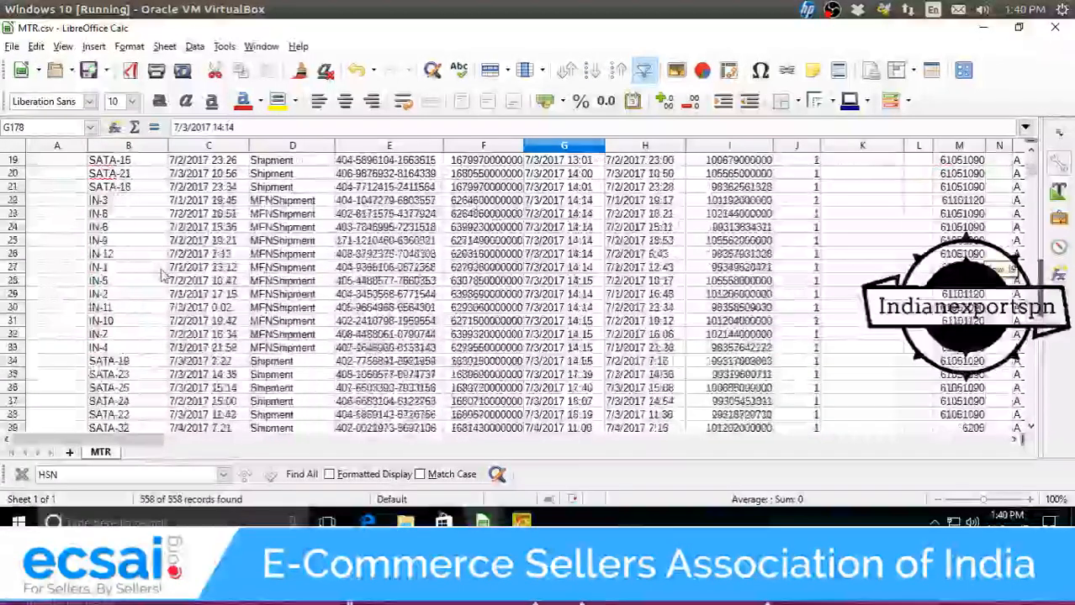
scroll(164, 275, "up", 3)
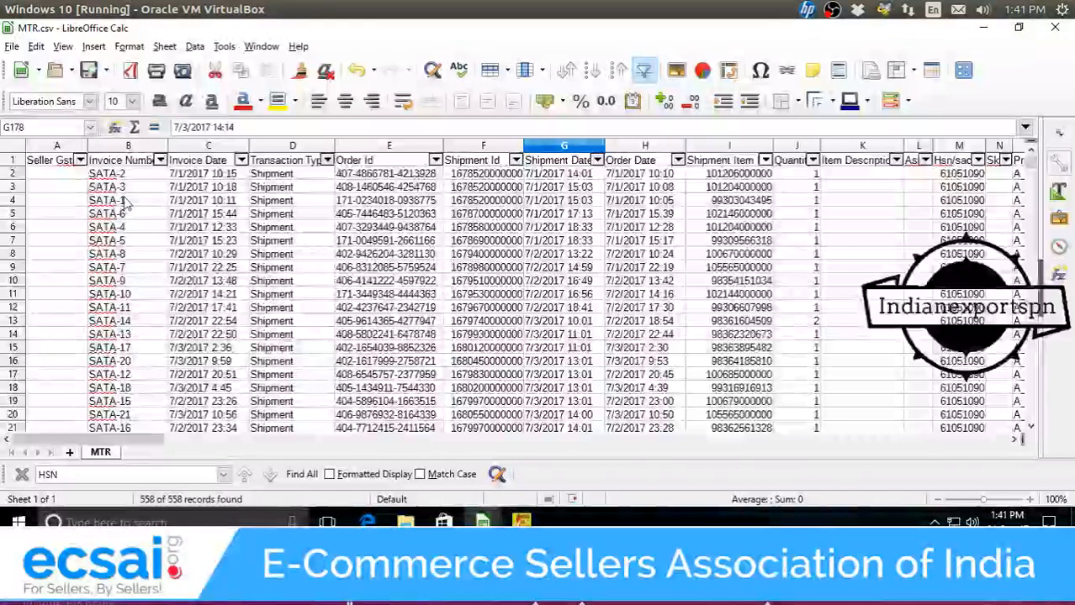
scroll(143, 241, "down", 5)
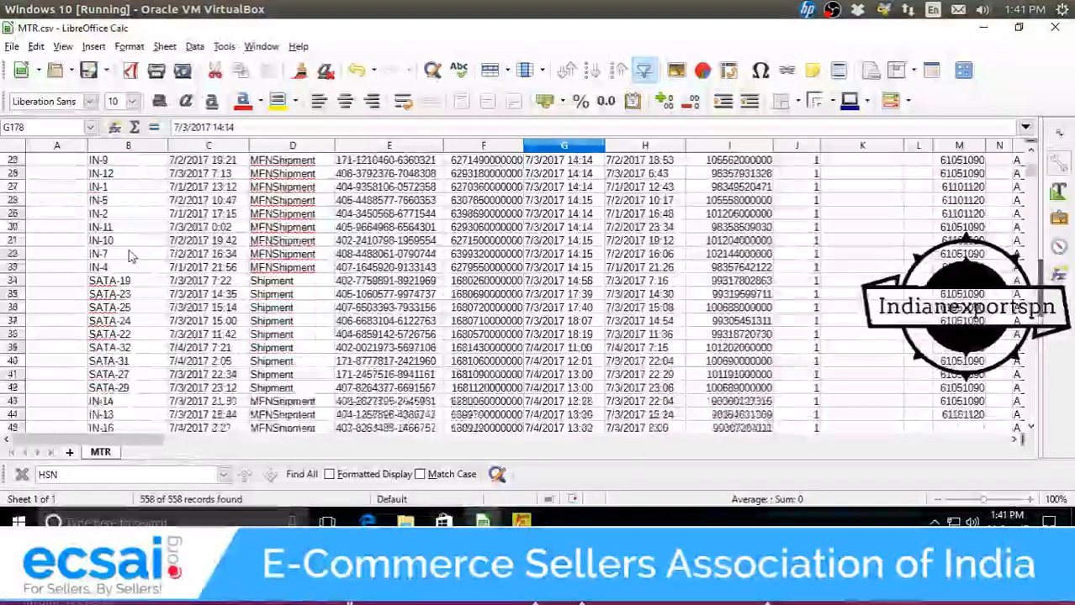
scroll(131, 255, "down", 16)
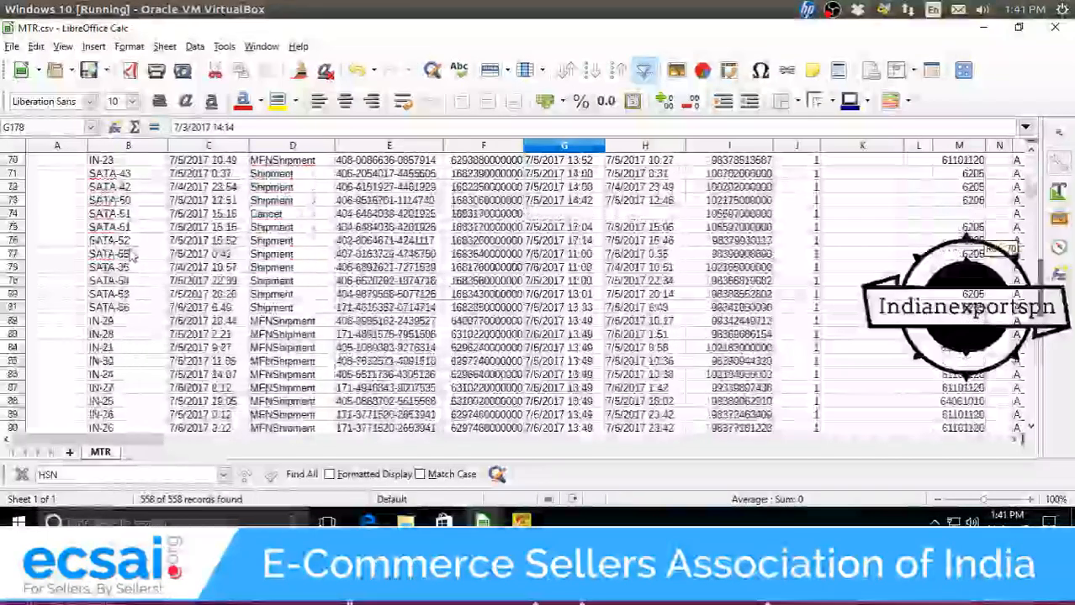
scroll(130, 255, "down", 6)
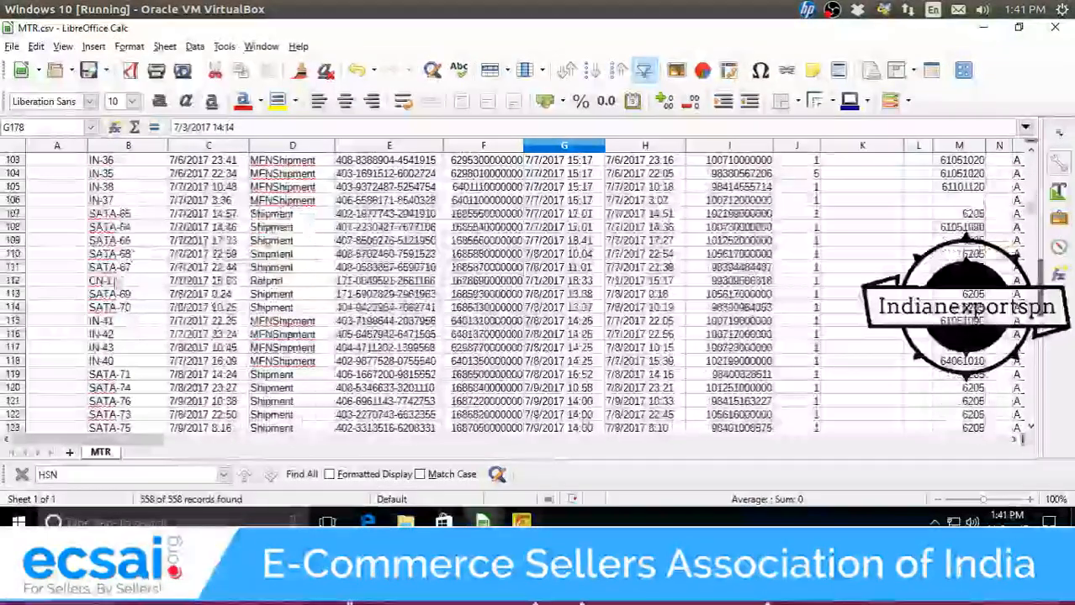
left_click(123, 282)
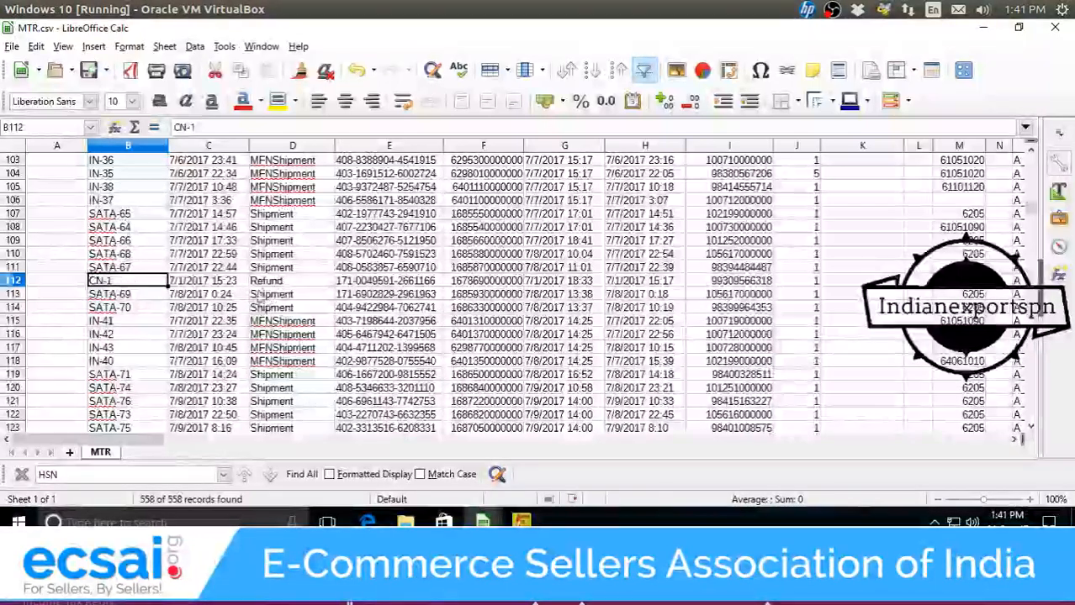
scroll(217, 302, "up", 6, "ctrl")
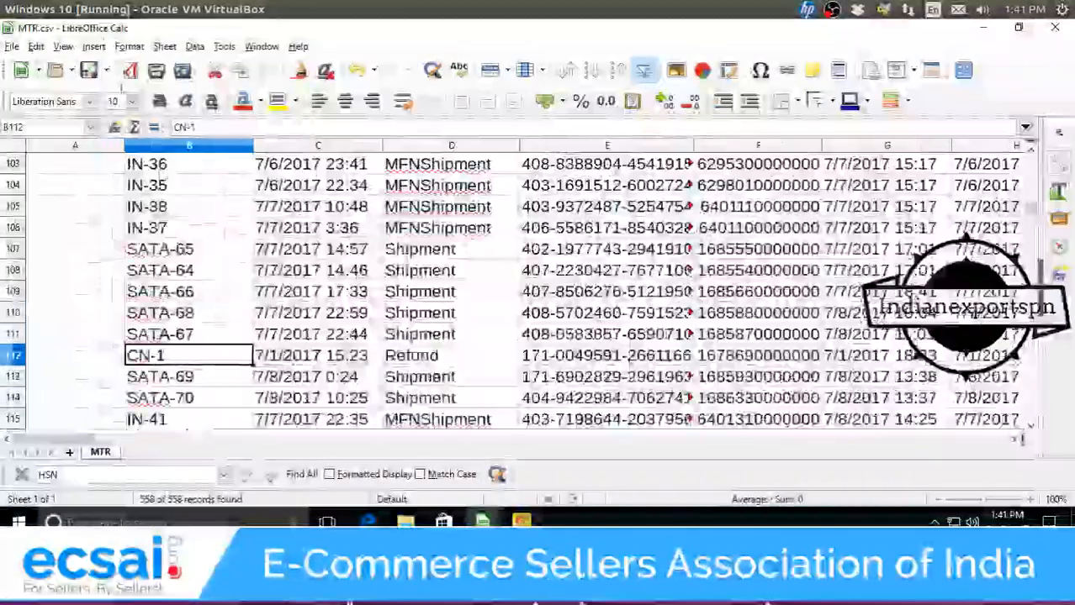
left_click(94, 47)
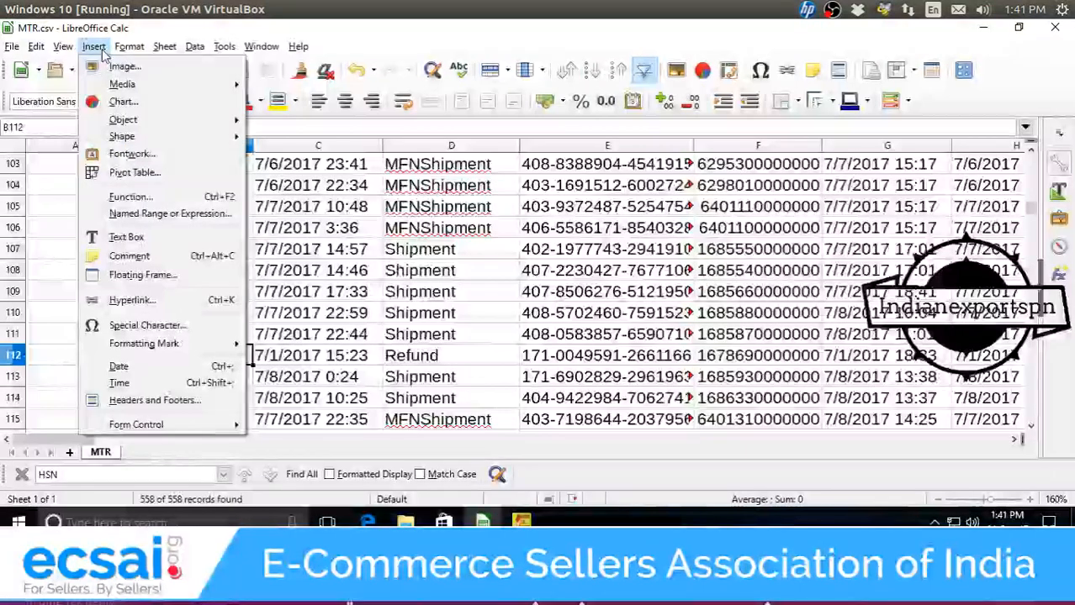
left_click(329, 251)
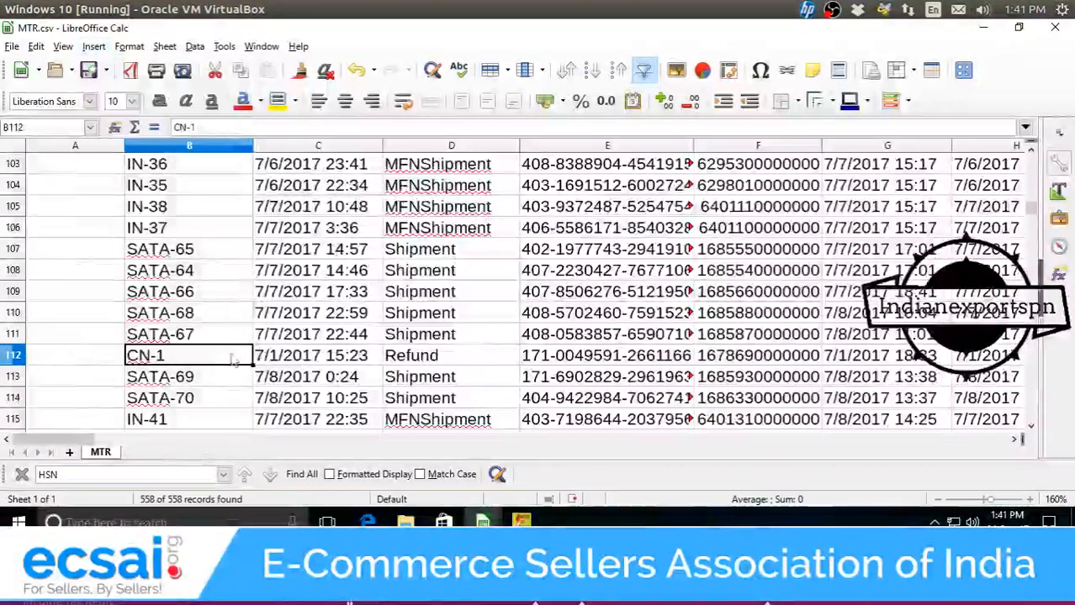
scroll(438, 266, "up", 5)
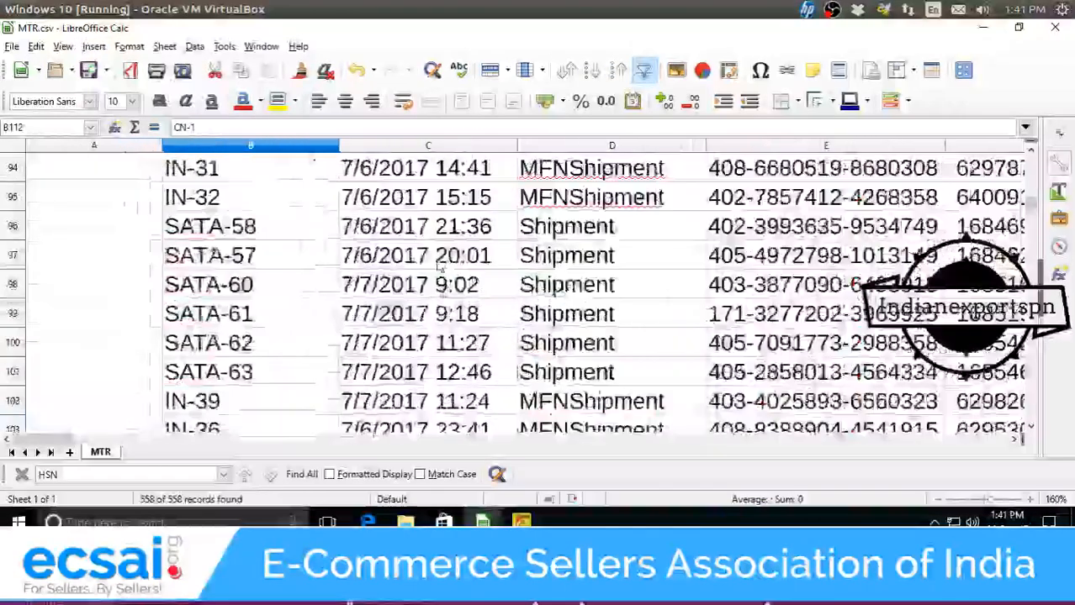
scroll(437, 267, "down", 1)
scroll(437, 267, "down", 3)
scroll(437, 268, "down", 4)
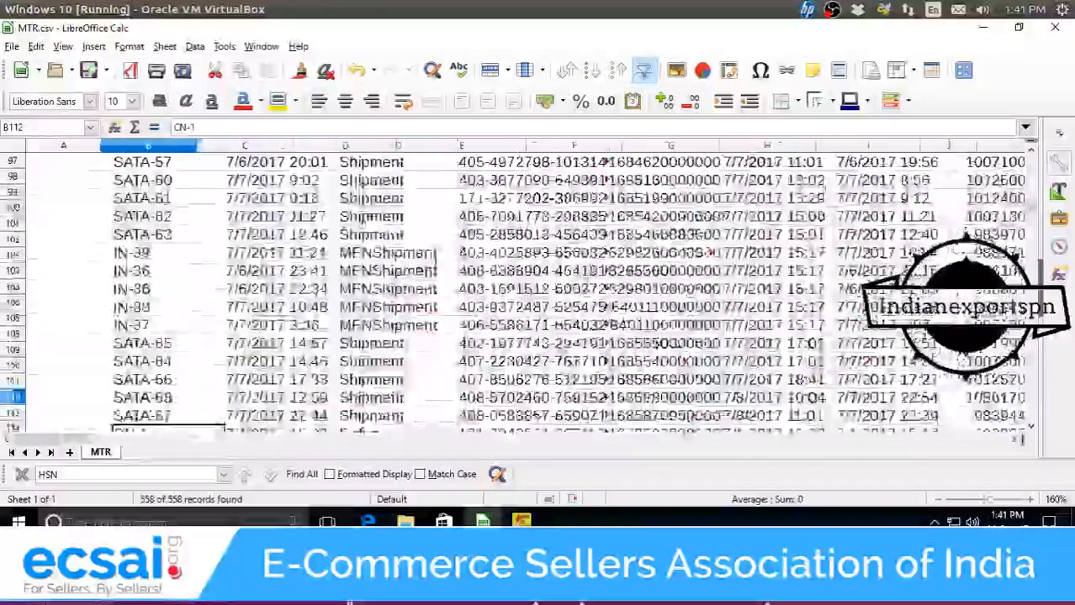
left_click_drag(1033, 186, 1034, 148)
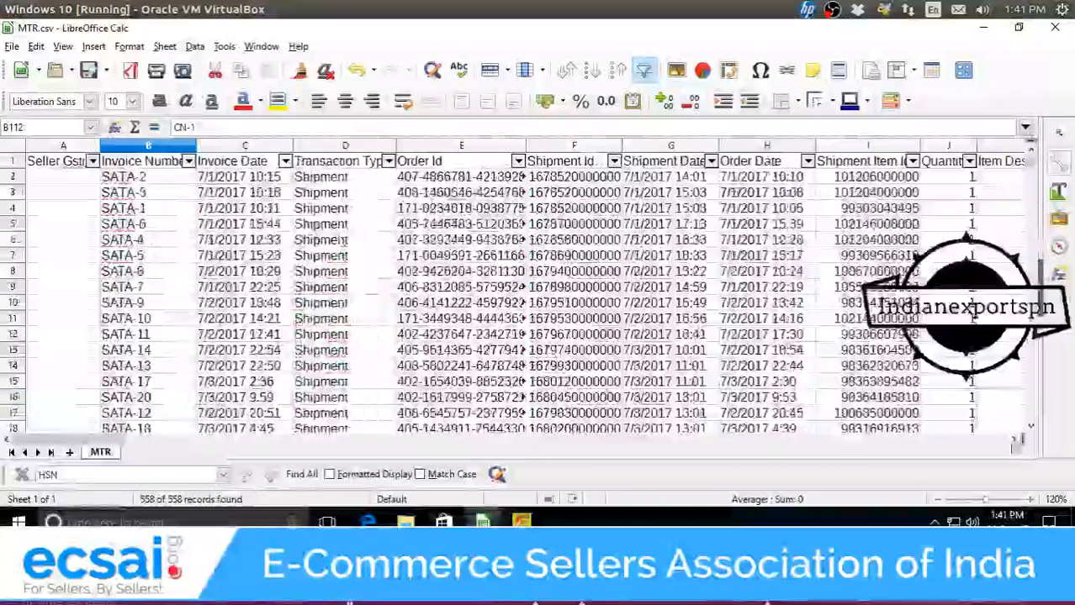
left_click(1014, 440)
left_click(1014, 440)
left_click(1016, 441)
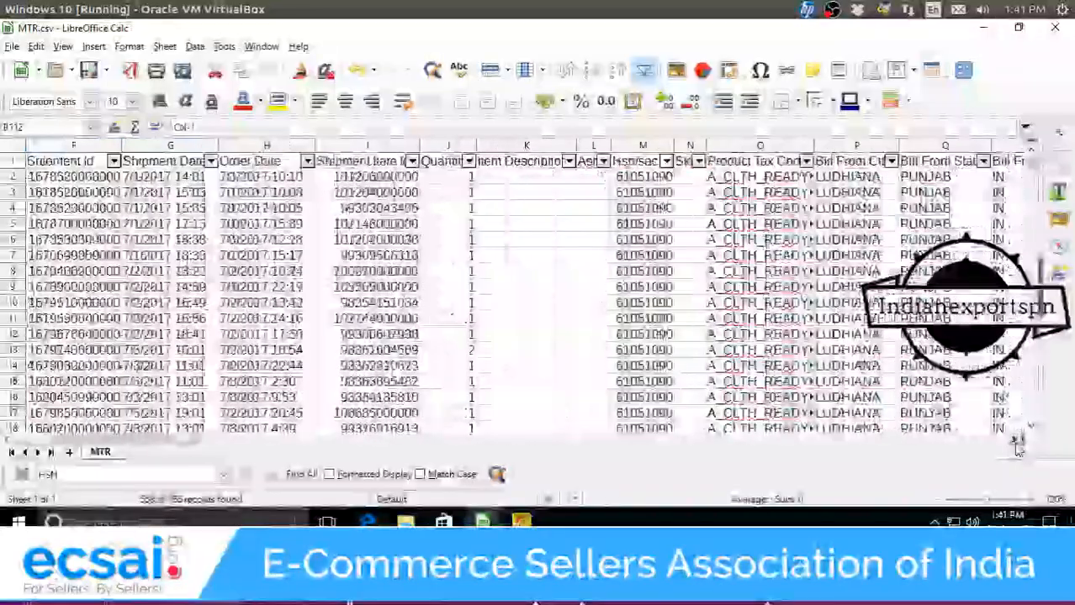
left_click(1016, 440)
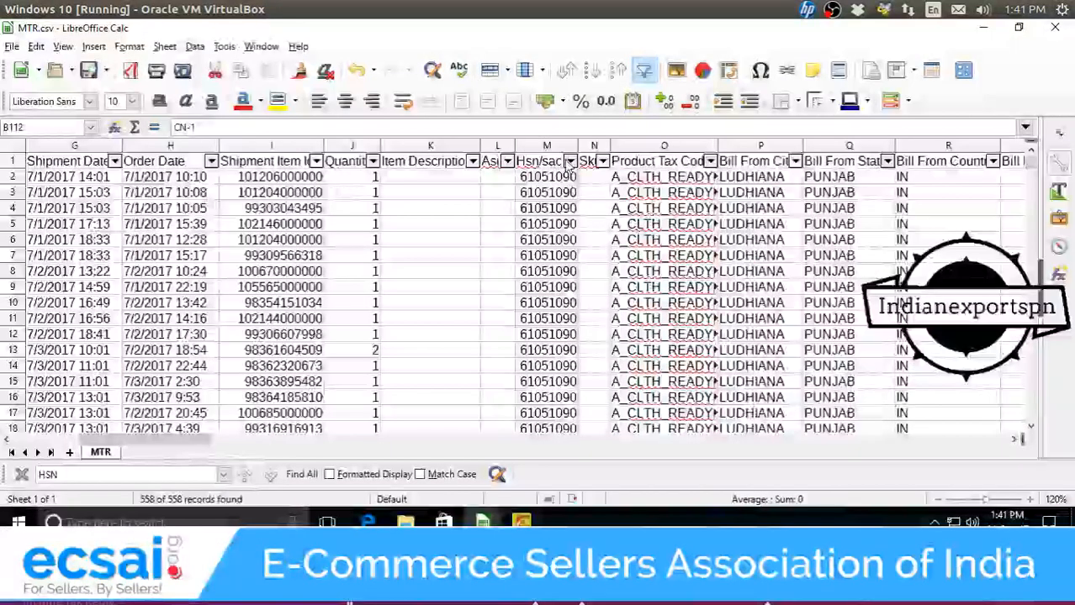
left_click(548, 146)
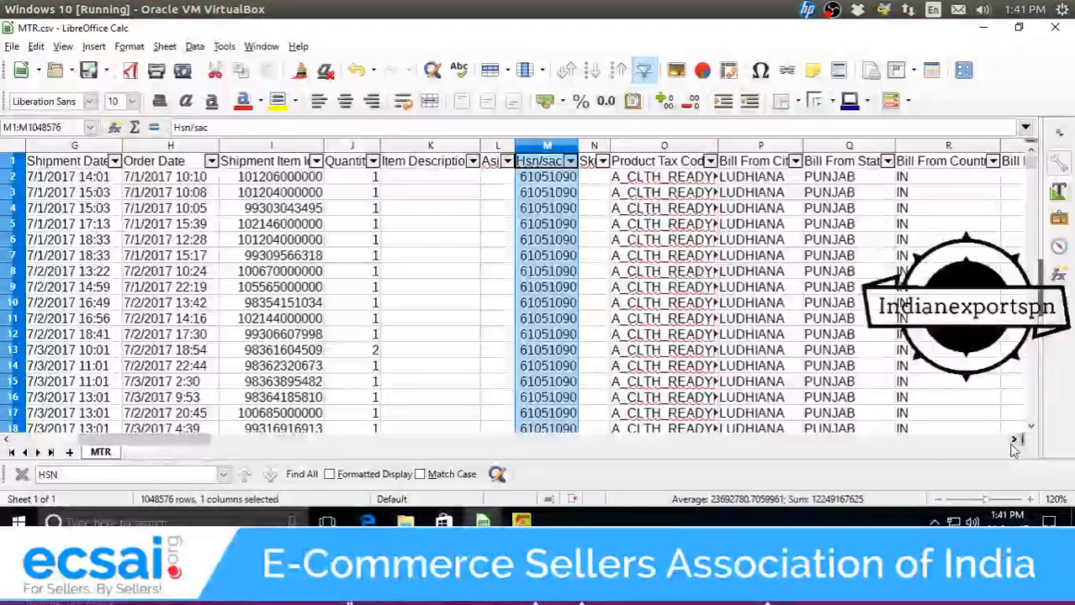
left_click_drag(1014, 449, 1015, 452)
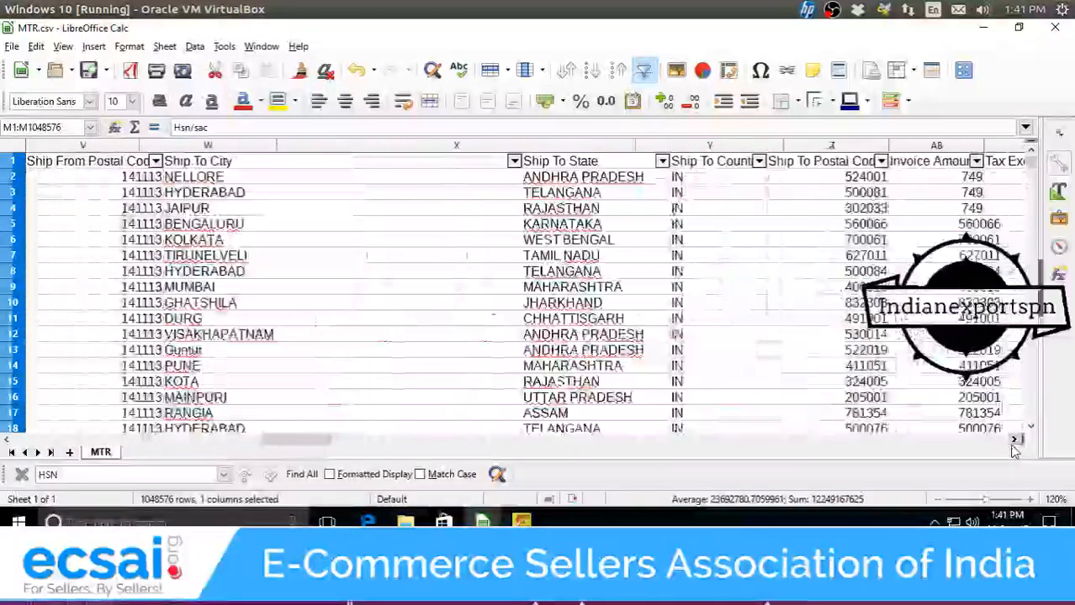
left_click(624, 148)
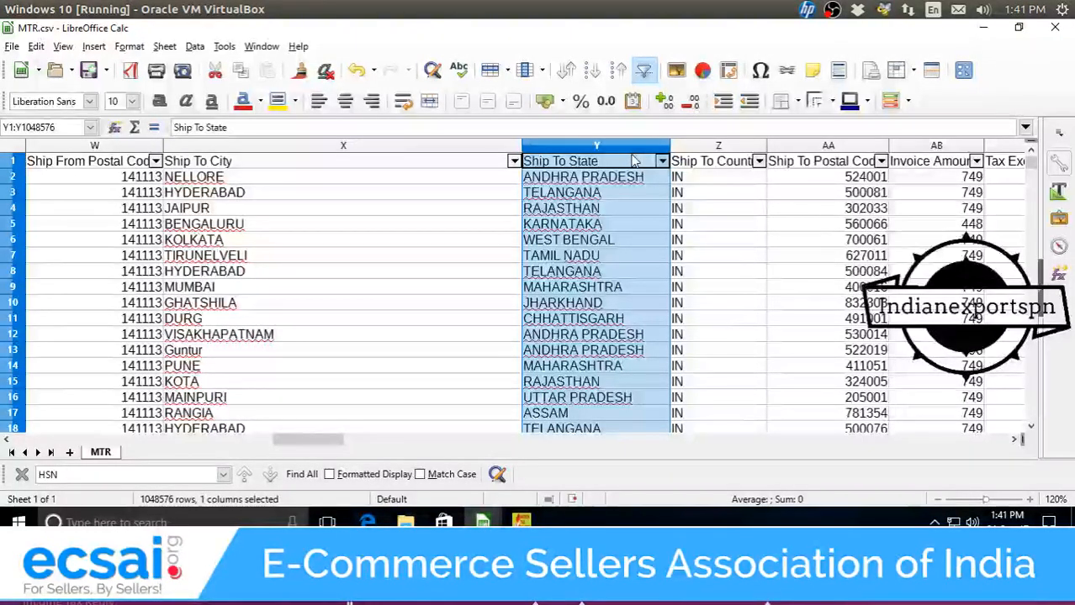
left_click(1014, 441)
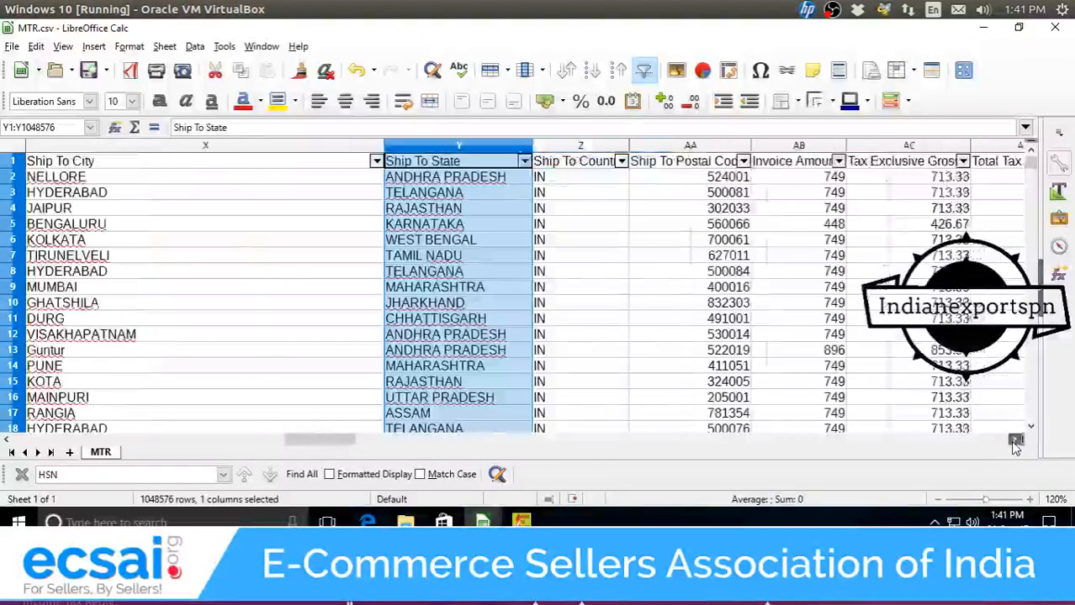
left_click(1014, 441)
left_click(1014, 441)
left_click(1014, 441)
left_click(1014, 441)
left_click(1014, 442)
left_click(1014, 441)
left_click(1014, 441)
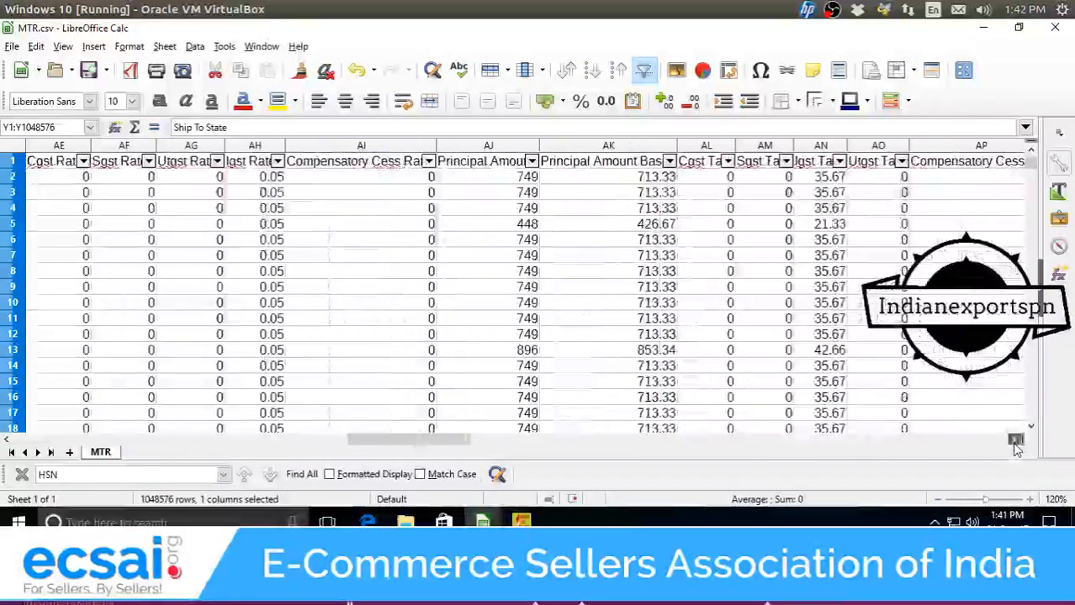
left_click_drag(395, 439, 342, 436)
left_click(538, 162)
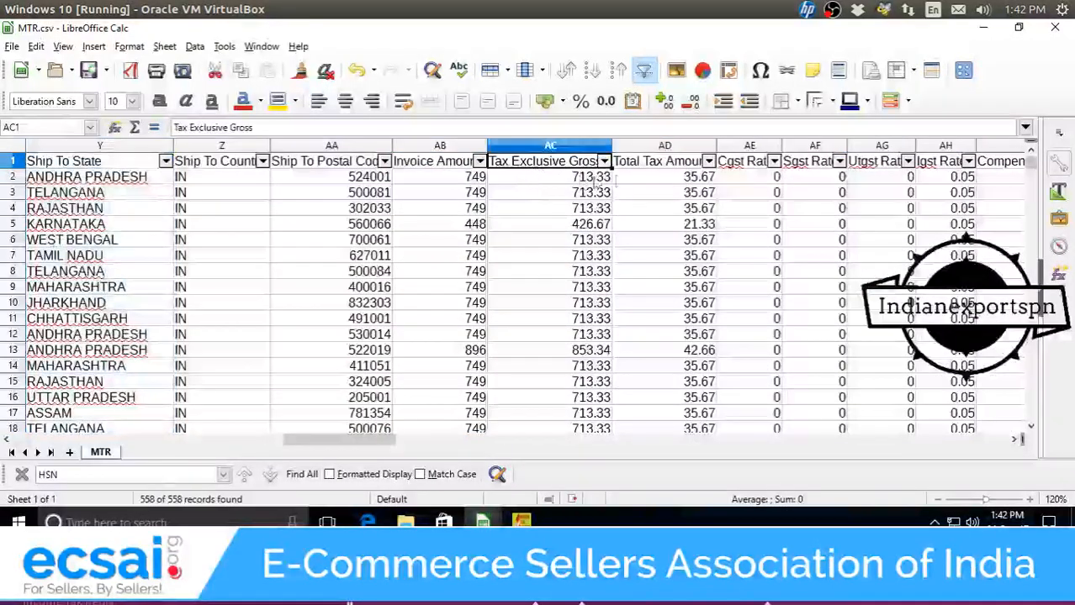
left_click(639, 165)
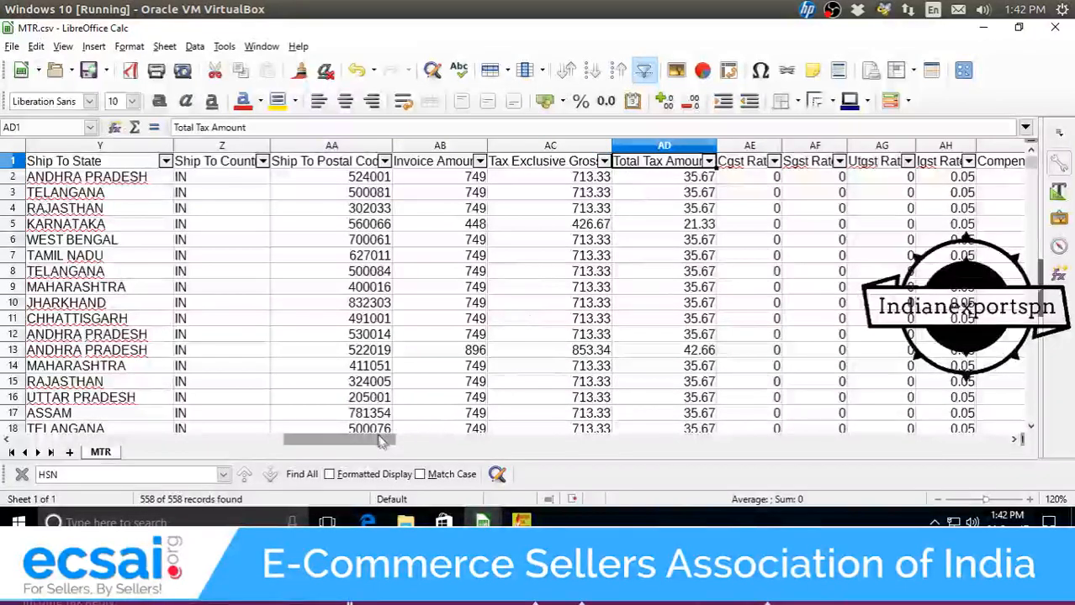
left_click_drag(353, 439, 473, 457)
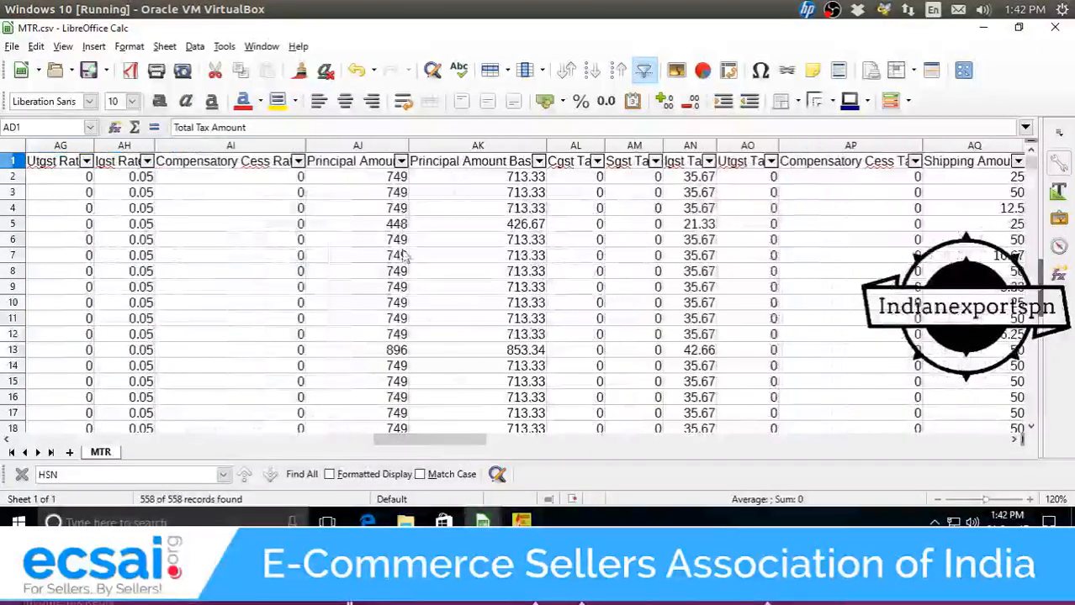
left_click(385, 160)
left_click(470, 166)
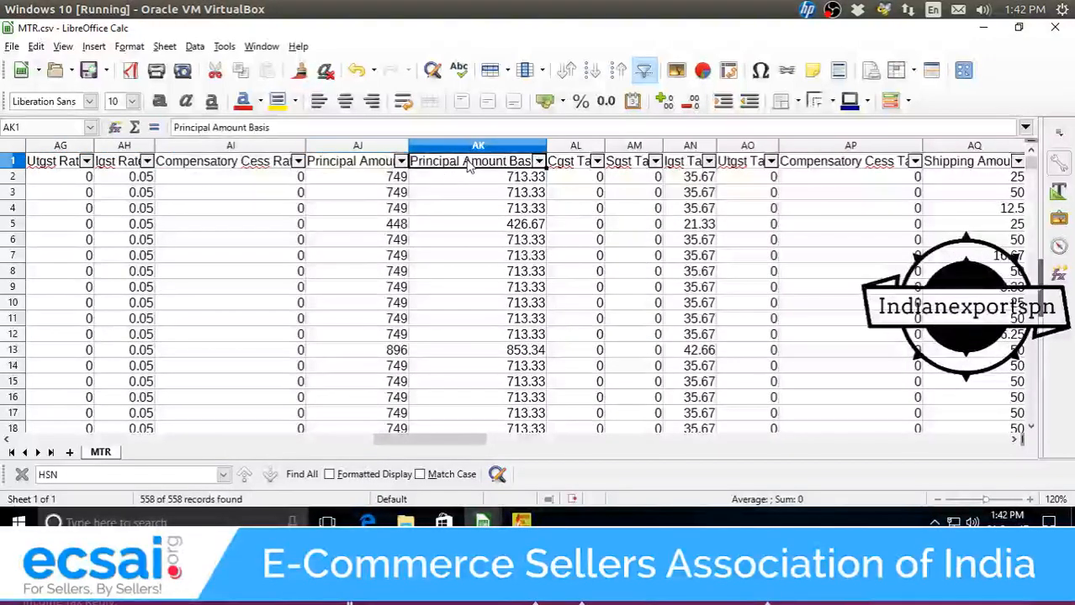
left_click_drag(449, 429, 368, 431)
left_click(458, 146)
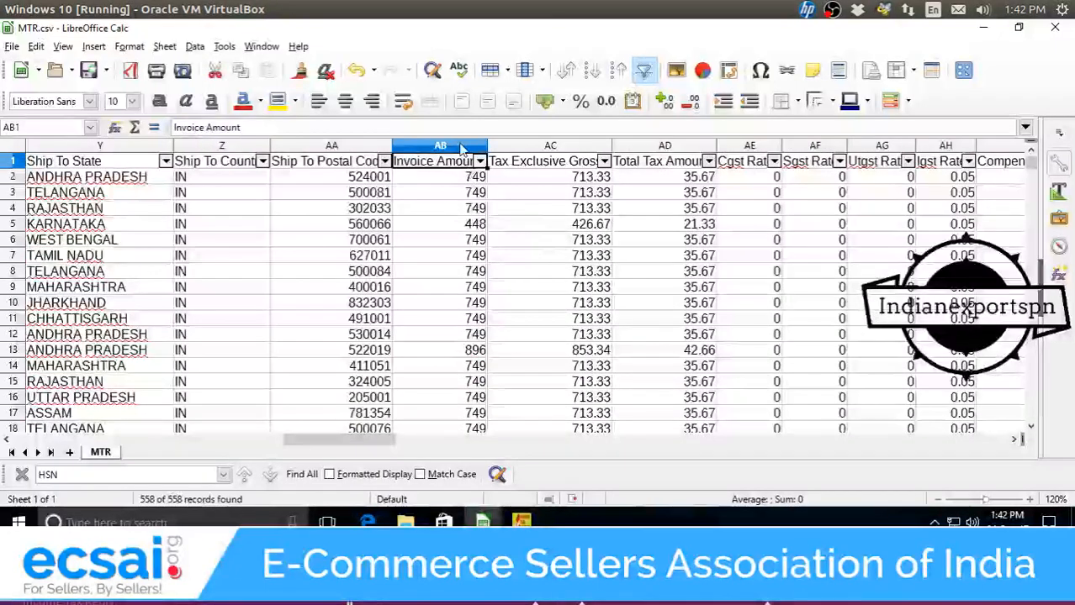
left_click(525, 148)
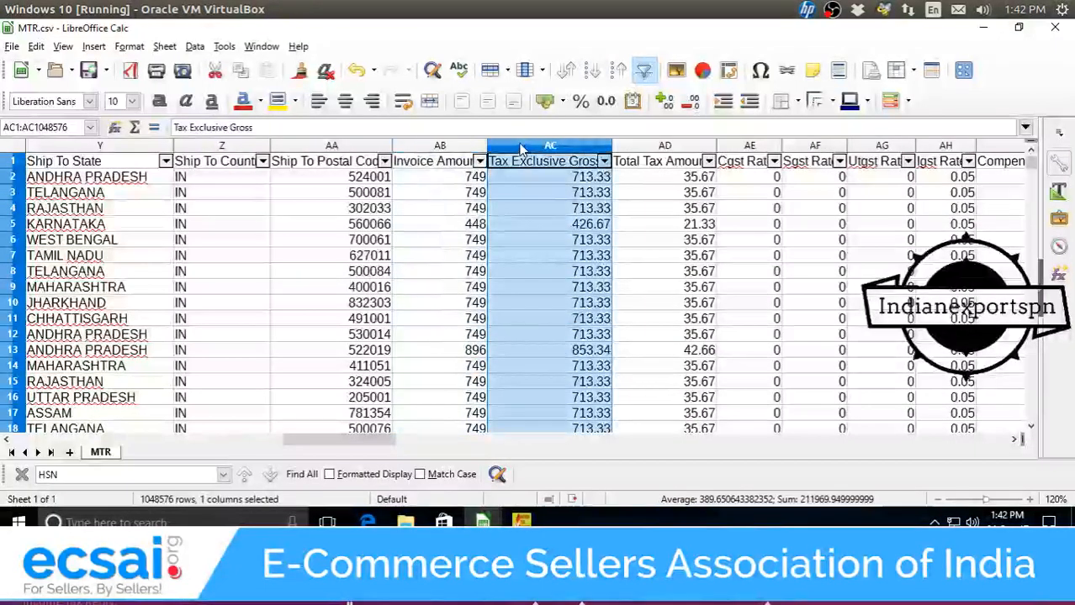
left_click(474, 181)
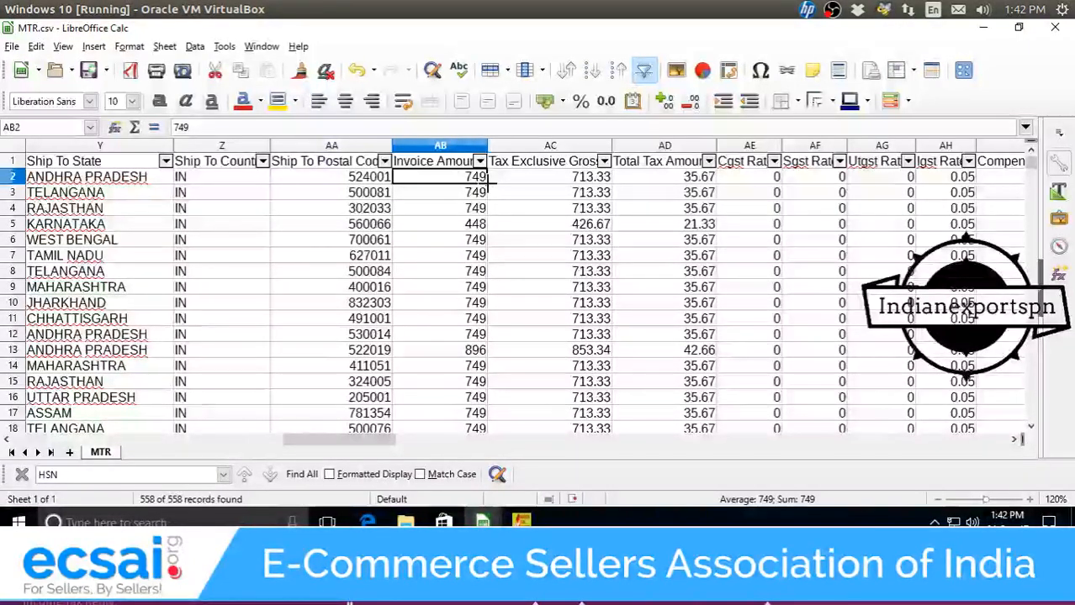
left_click(508, 182)
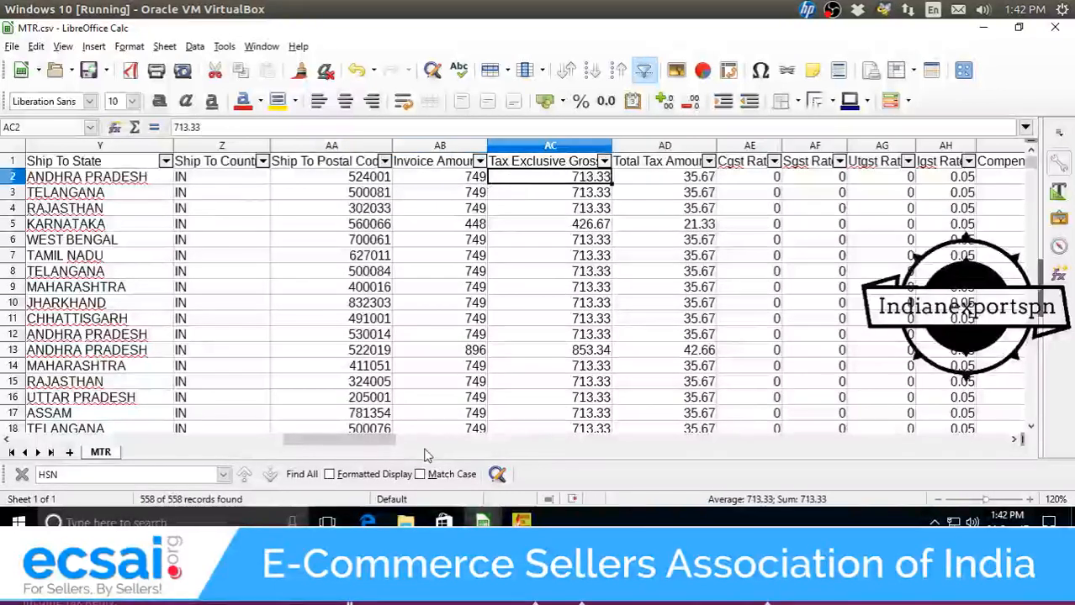
left_click_drag(389, 441, 532, 460)
left_click(621, 168)
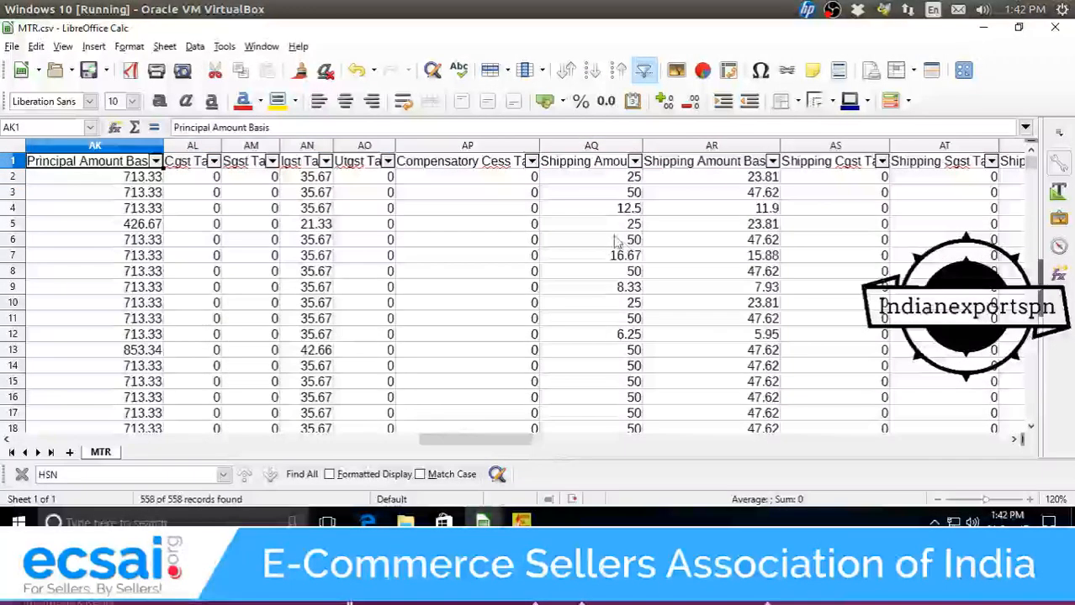
left_click(613, 148)
left_click(684, 147)
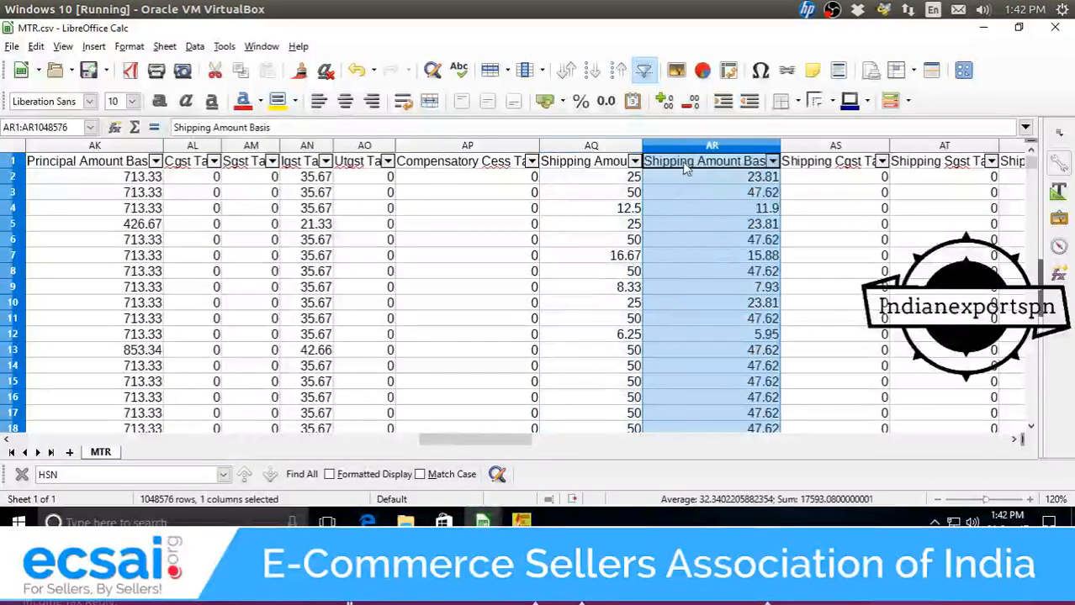
left_click(699, 163)
left_click(708, 147)
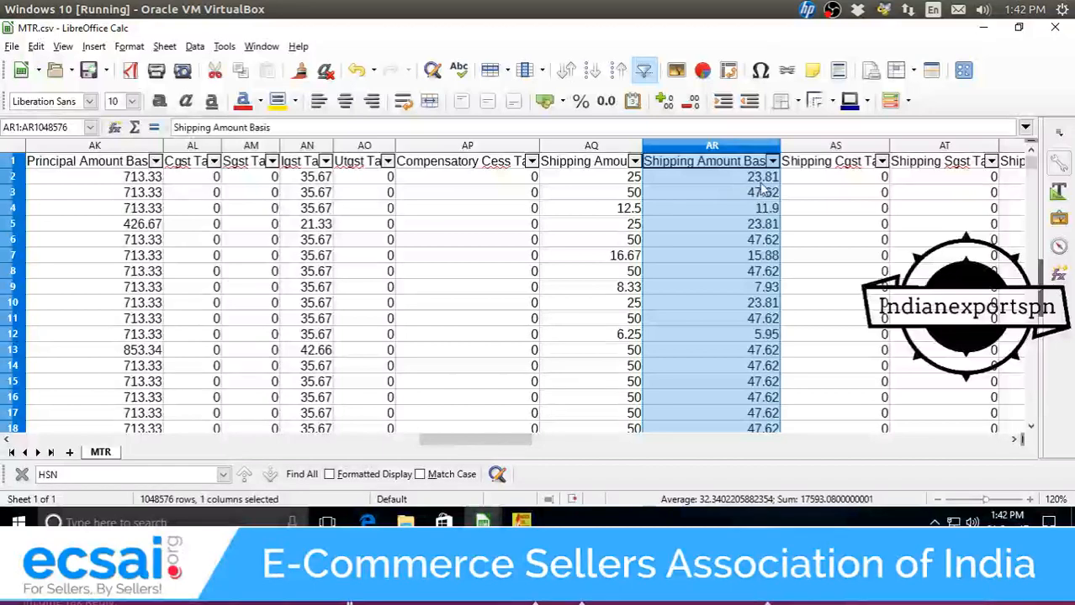
left_click_drag(528, 440, 568, 442)
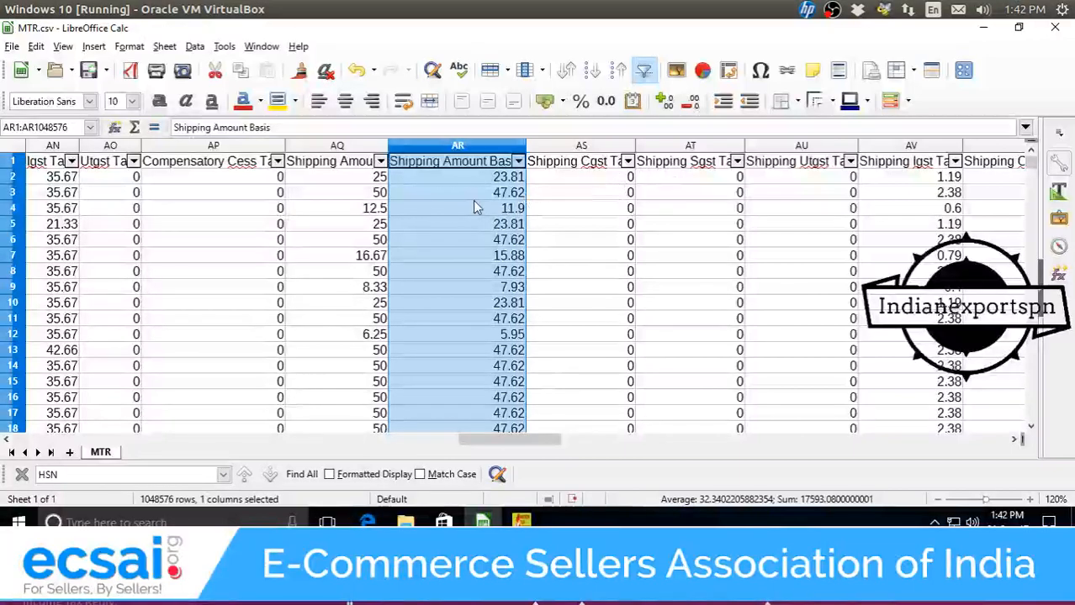
scroll(473, 207, "down", 1)
scroll(475, 206, "up", 1)
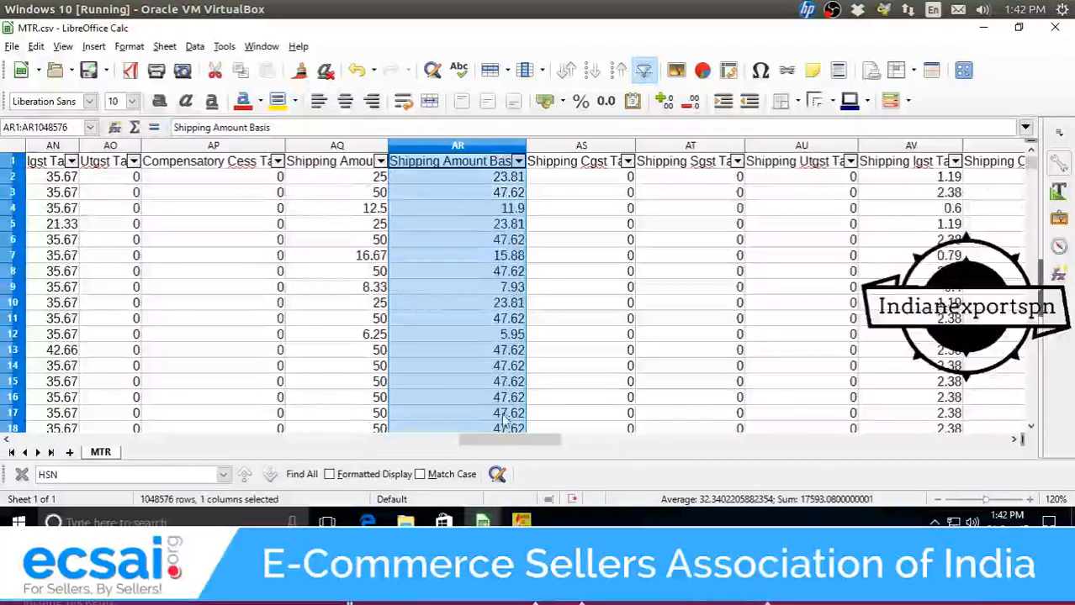
left_click_drag(502, 439, 50, 439)
left_click(545, 168)
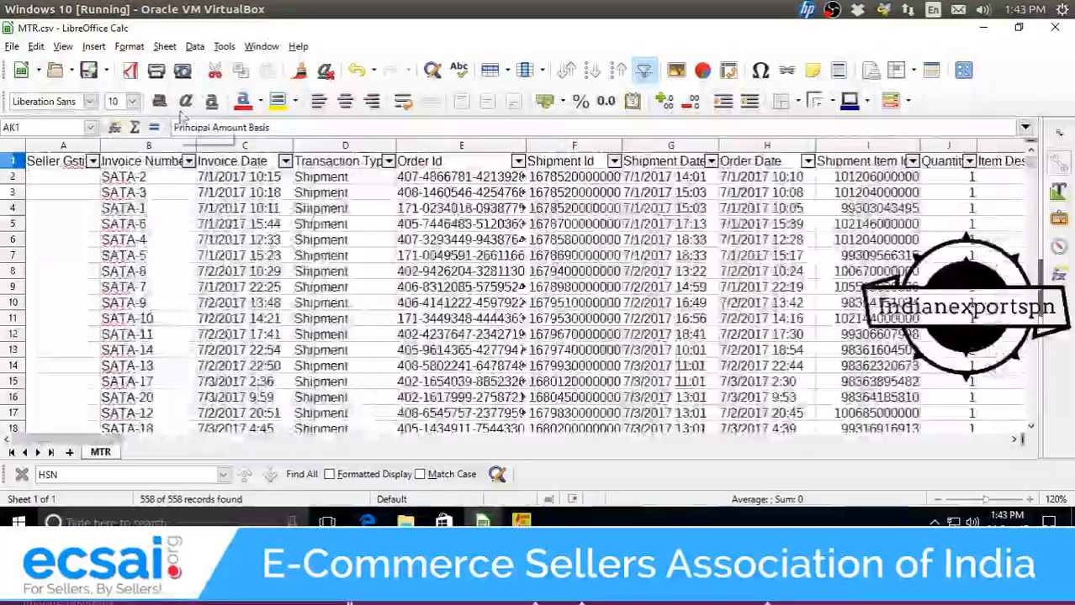
Filter the Invoice Number column to show only 'CN-' credit-note rows.
left_click(189, 161)
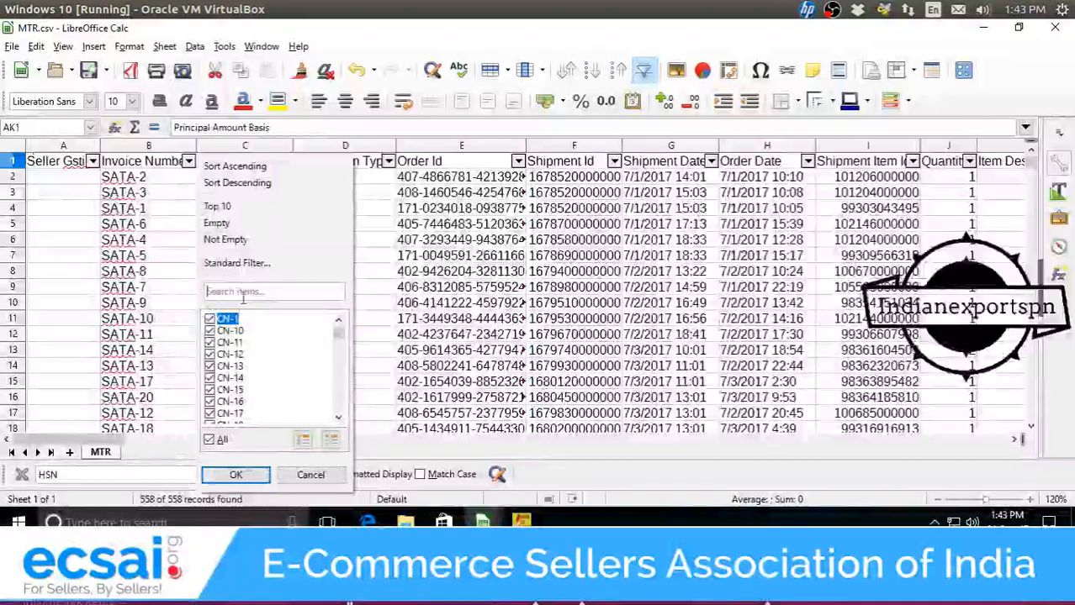
left_click(253, 292)
type("c")
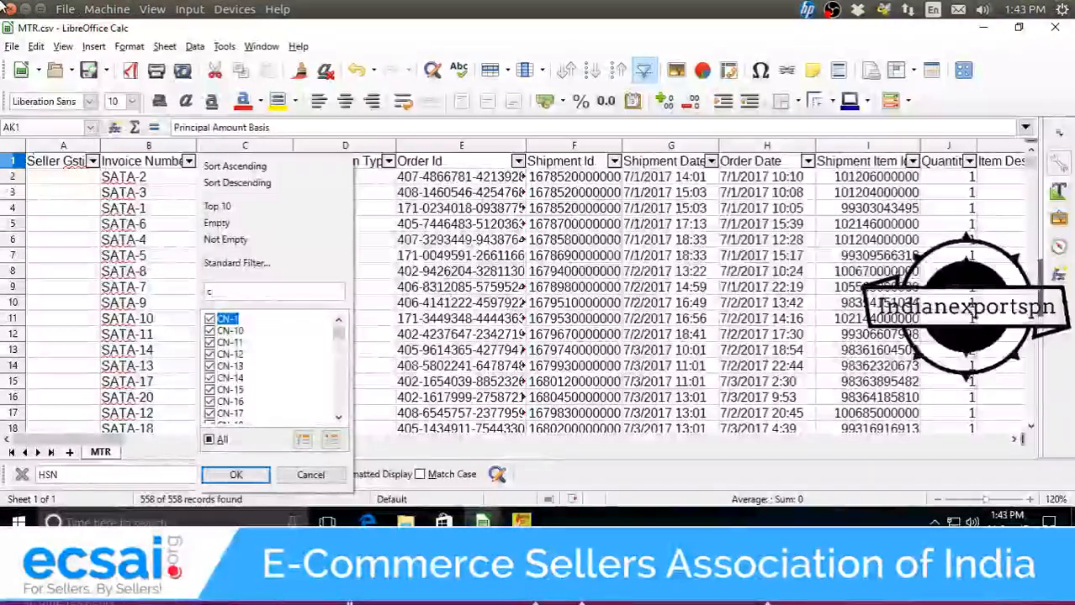
type("N-")
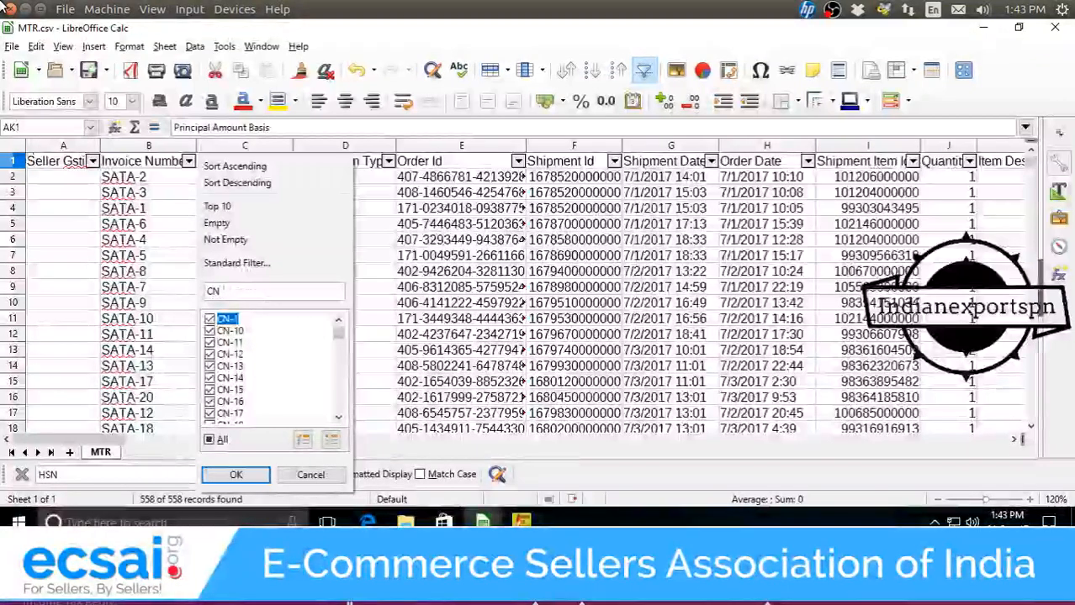
left_click(259, 479)
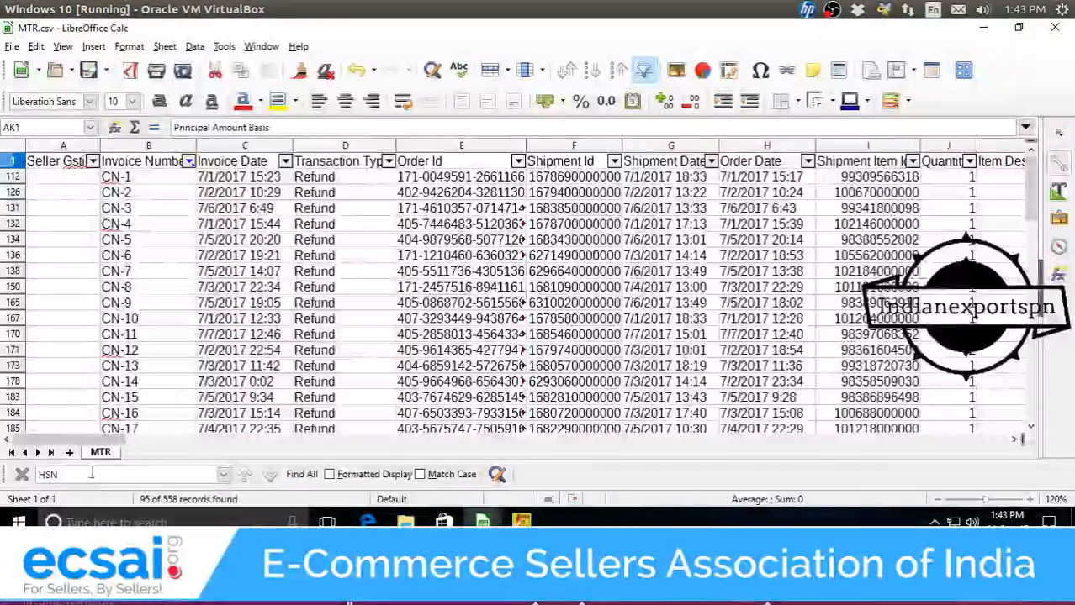
left_click_drag(107, 443, 412, 465)
Inspect the first refund's Invoice Amount, Tax Exclusive Gross and Total Tax Amount values.
left_click(304, 167)
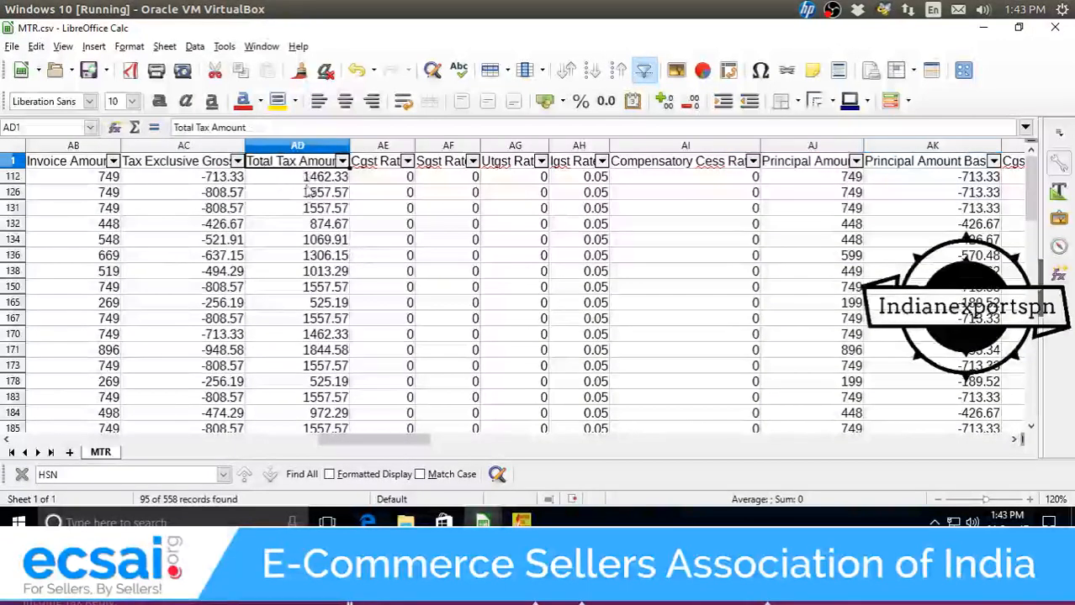
left_click_drag(305, 177, 306, 288)
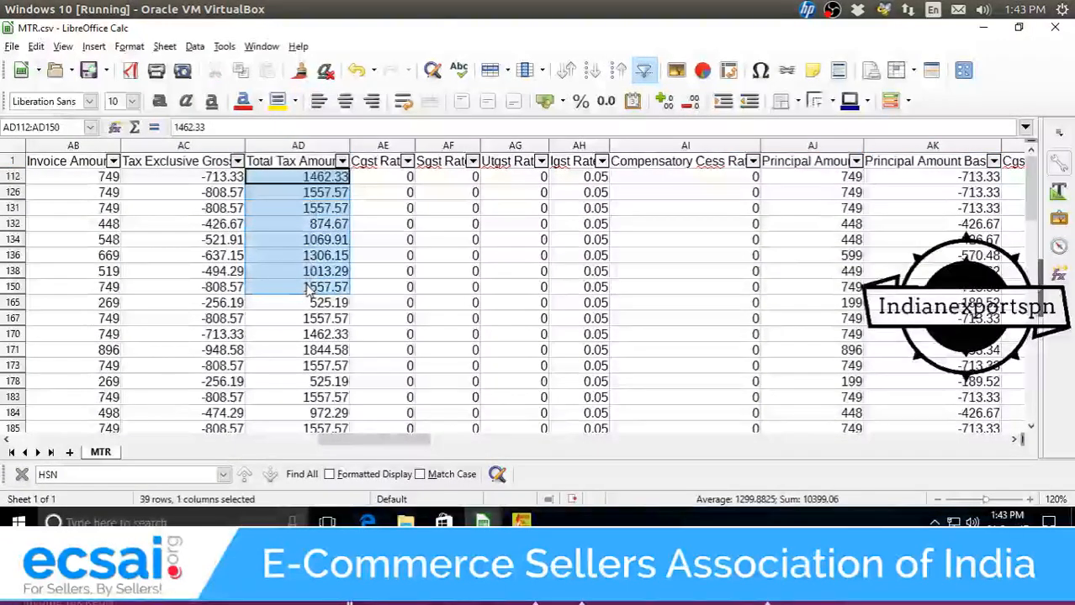
left_click(307, 289)
left_click(101, 178)
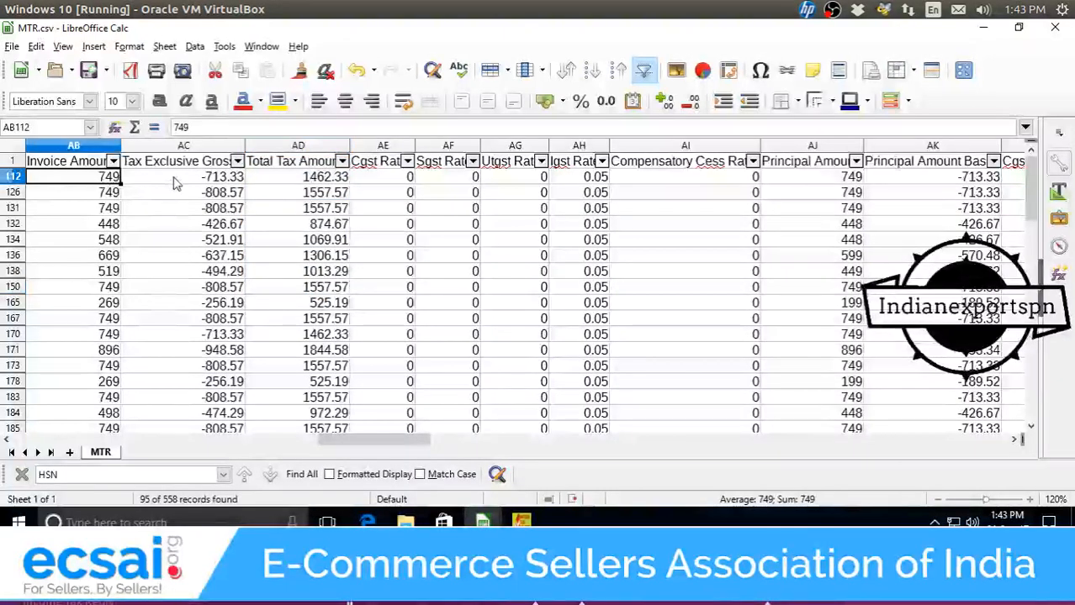
left_click(174, 182)
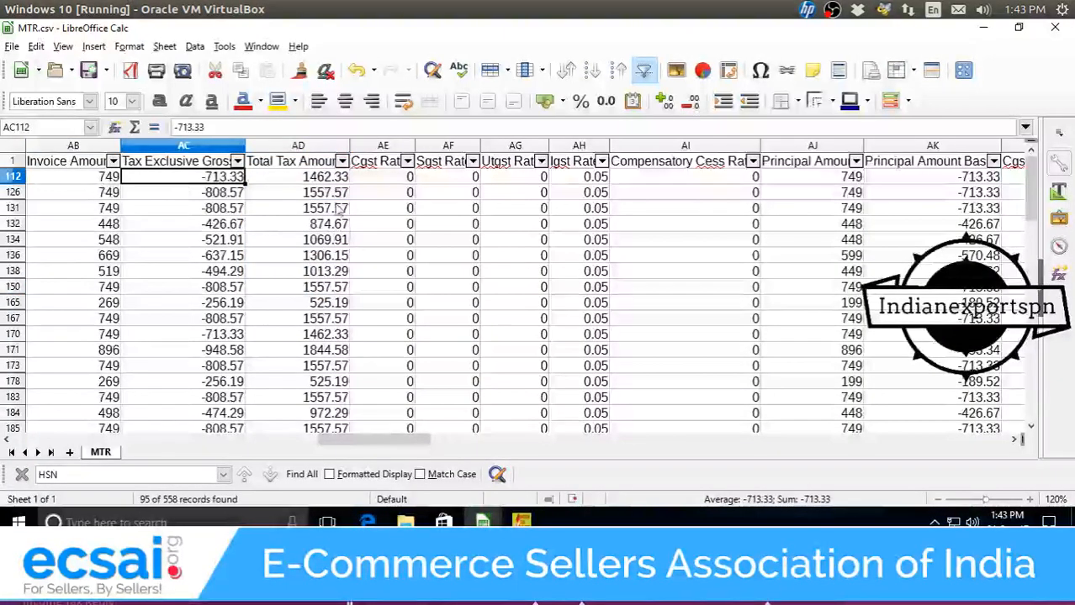
left_click(338, 180)
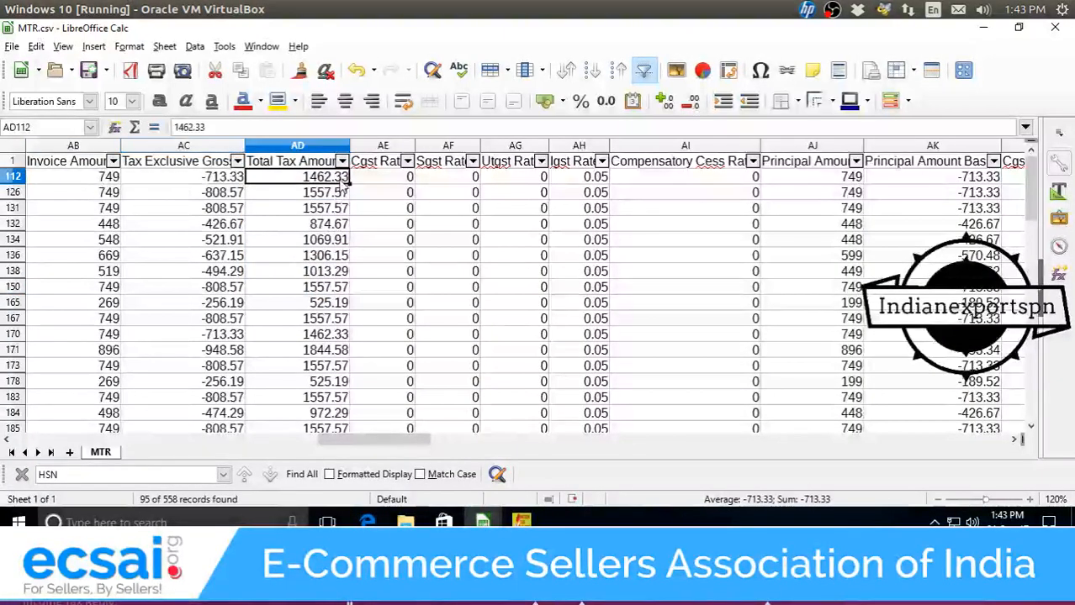
left_click(113, 179)
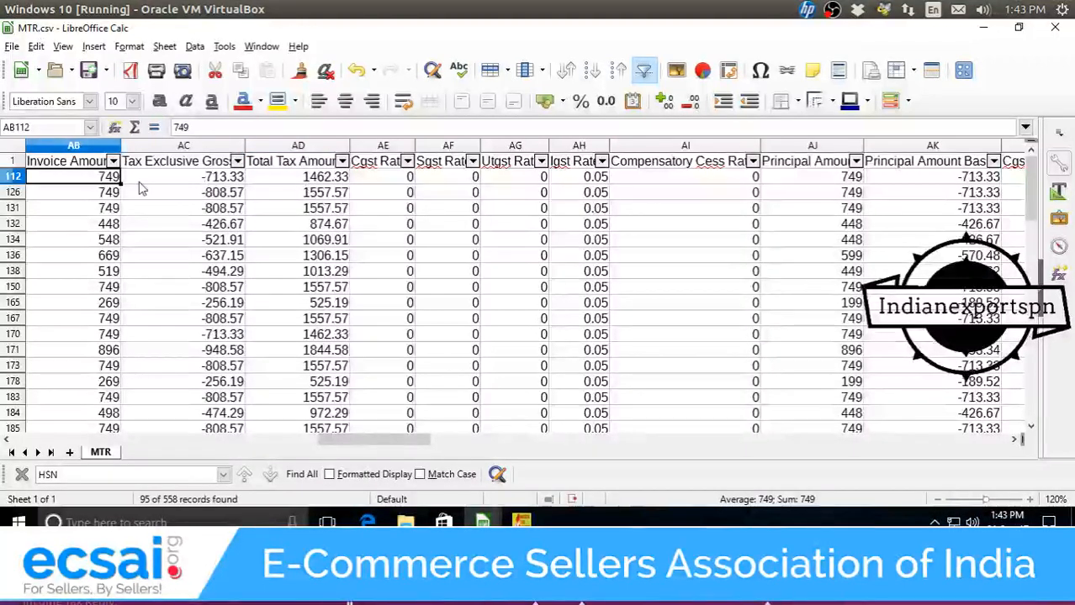
left_click(305, 179)
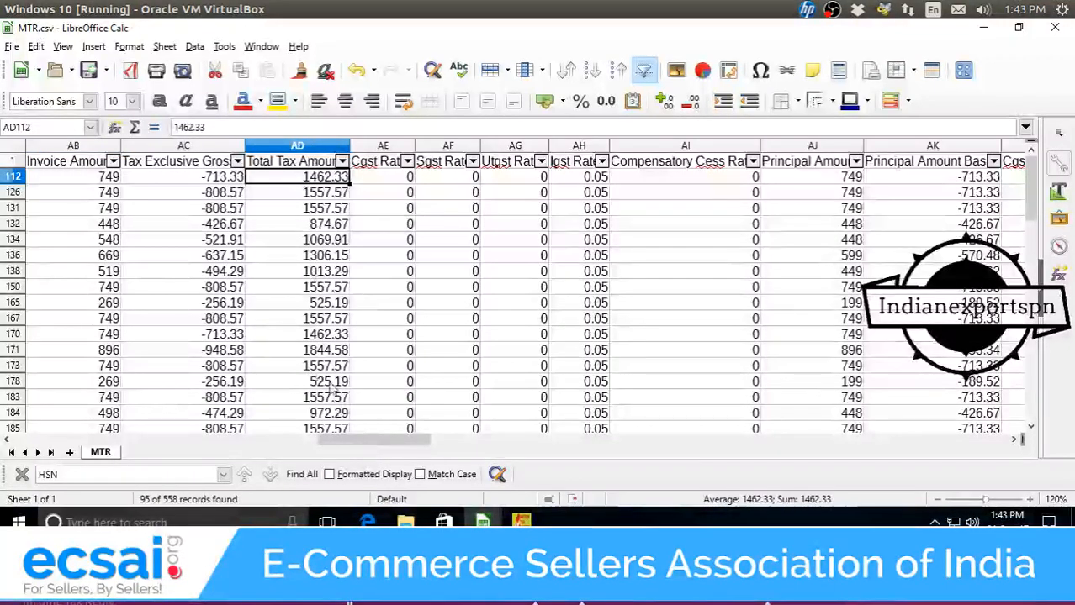
Select the Principal Amount Basis and Shipping Amount Basis columns to view refund totals.
left_click_drag(386, 447, 454, 445)
left_click(446, 167)
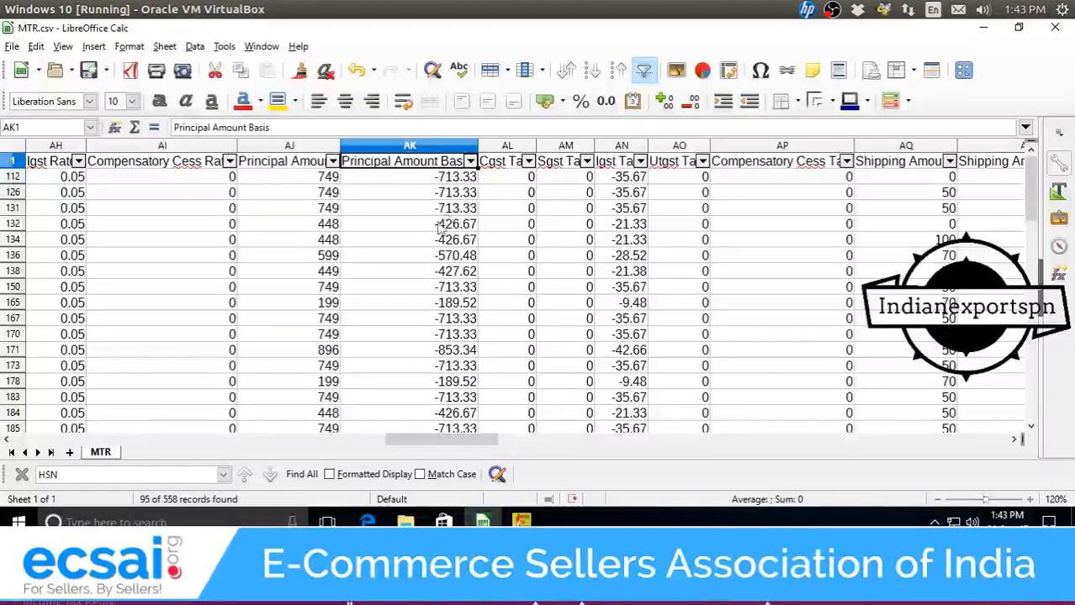
left_click(435, 146)
left_click_drag(480, 440, 525, 450)
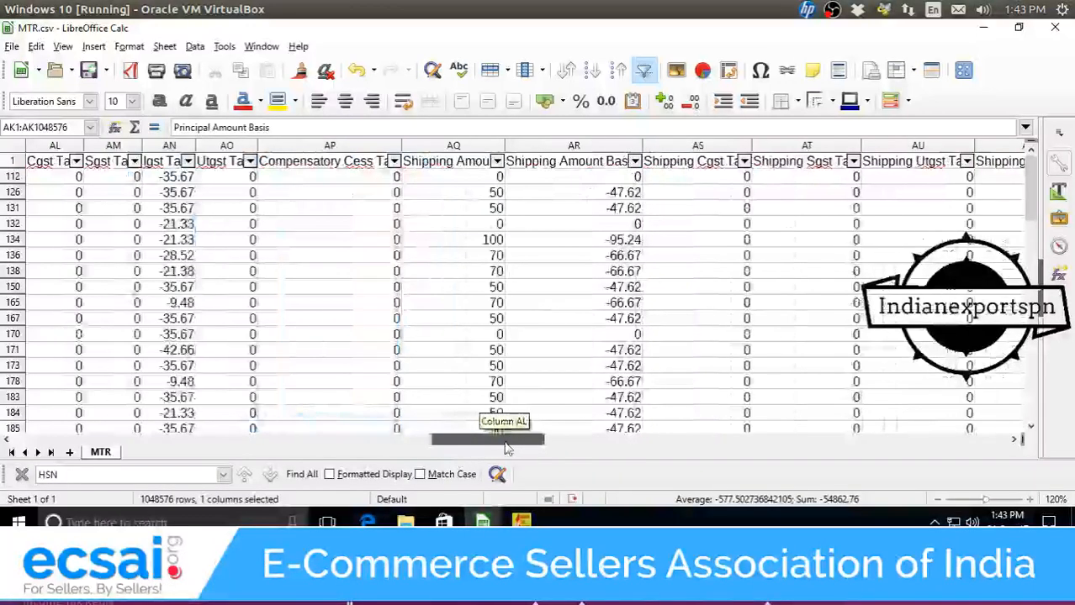
left_click(589, 147)
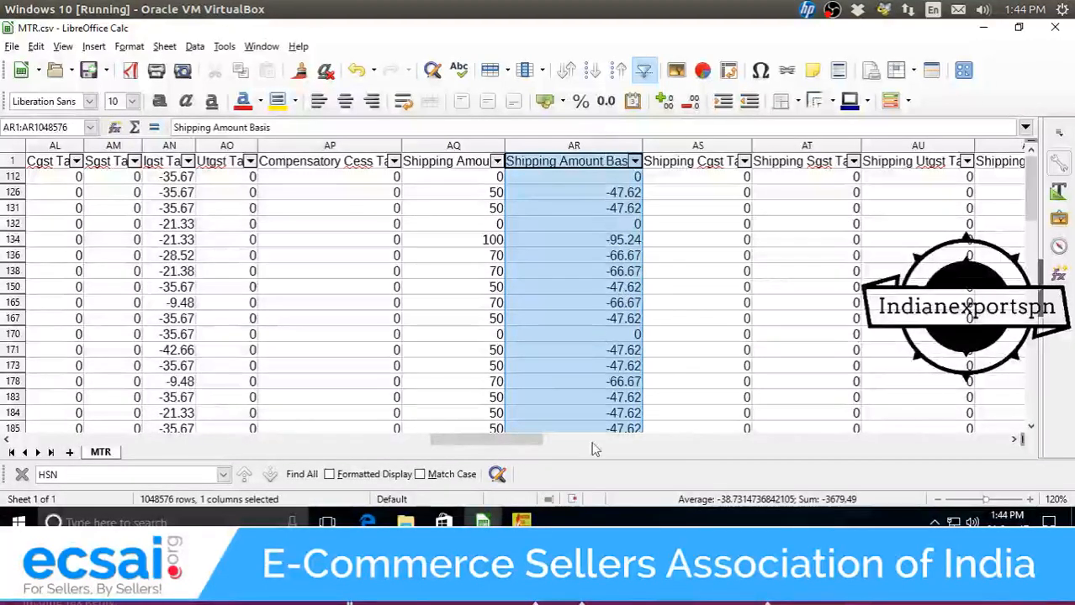
left_click_drag(538, 445, 147, 431)
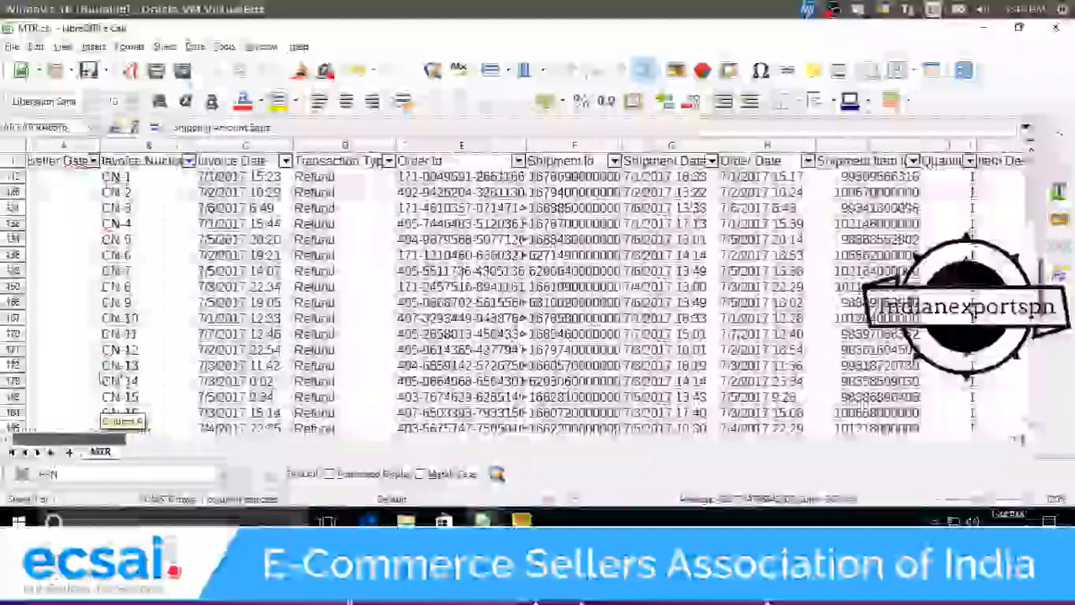
Remove the Invoice Number filter so every row shows again.
left_click(188, 161)
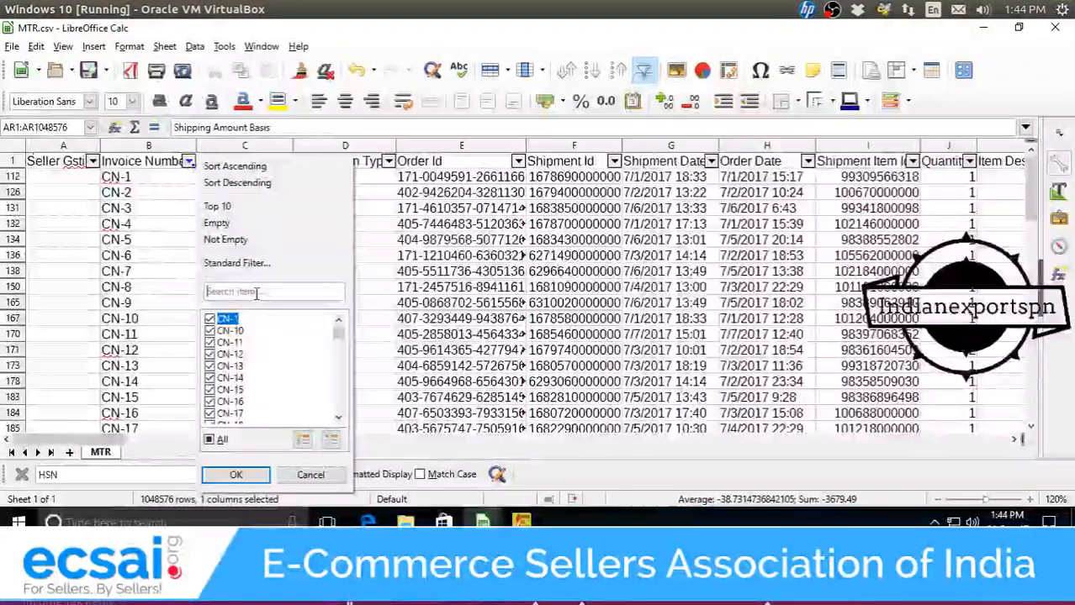
left_click(209, 439)
left_click(238, 475)
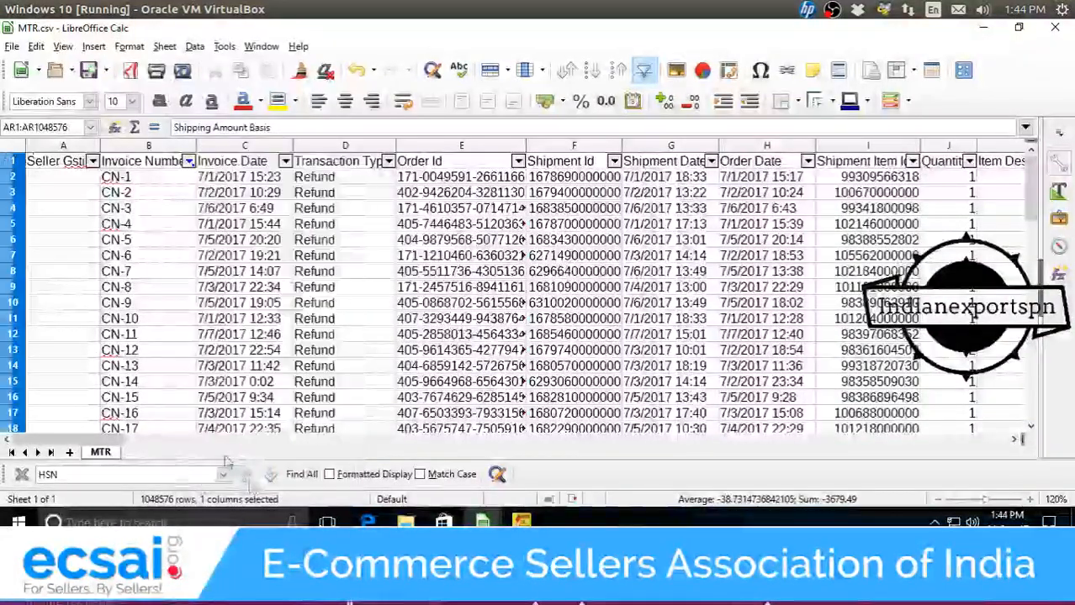
left_click_drag(98, 452, 364, 478)
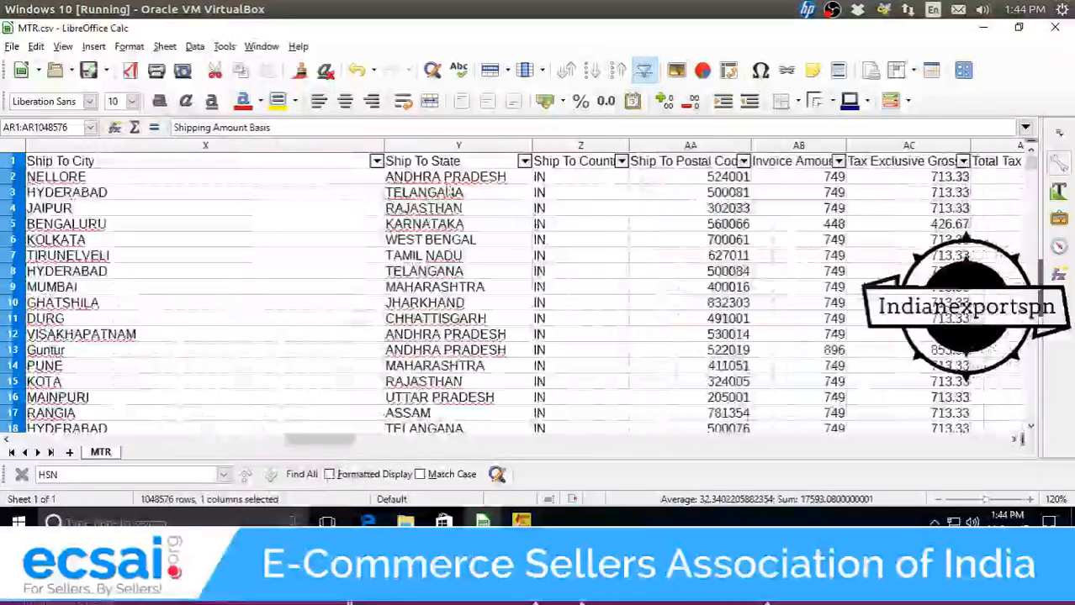
Filter the Ship To State column to show only MP rows.
left_click(524, 161)
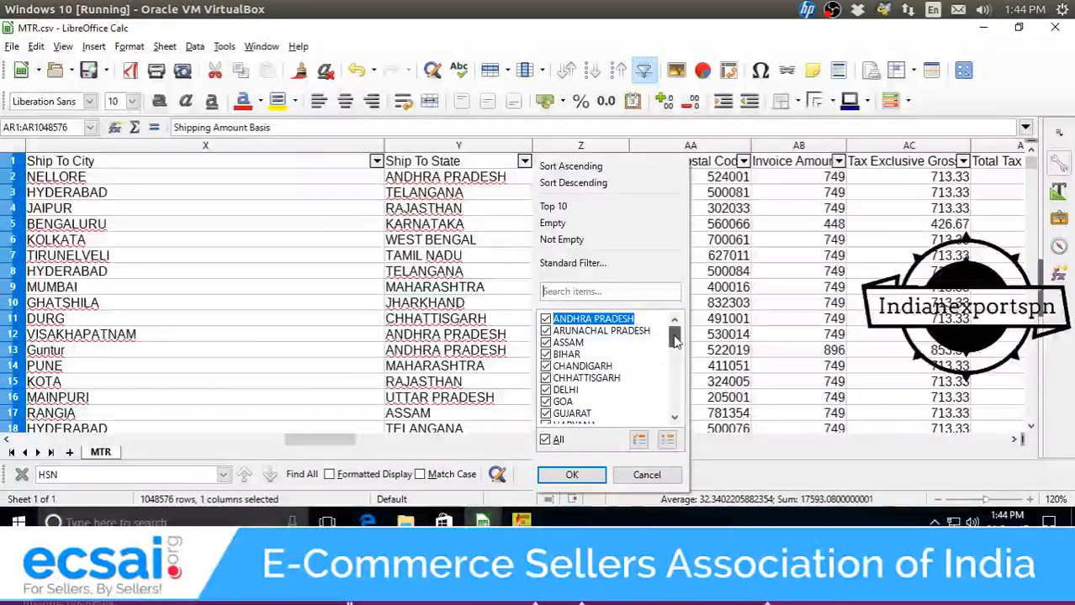
left_click_drag(672, 338, 674, 369)
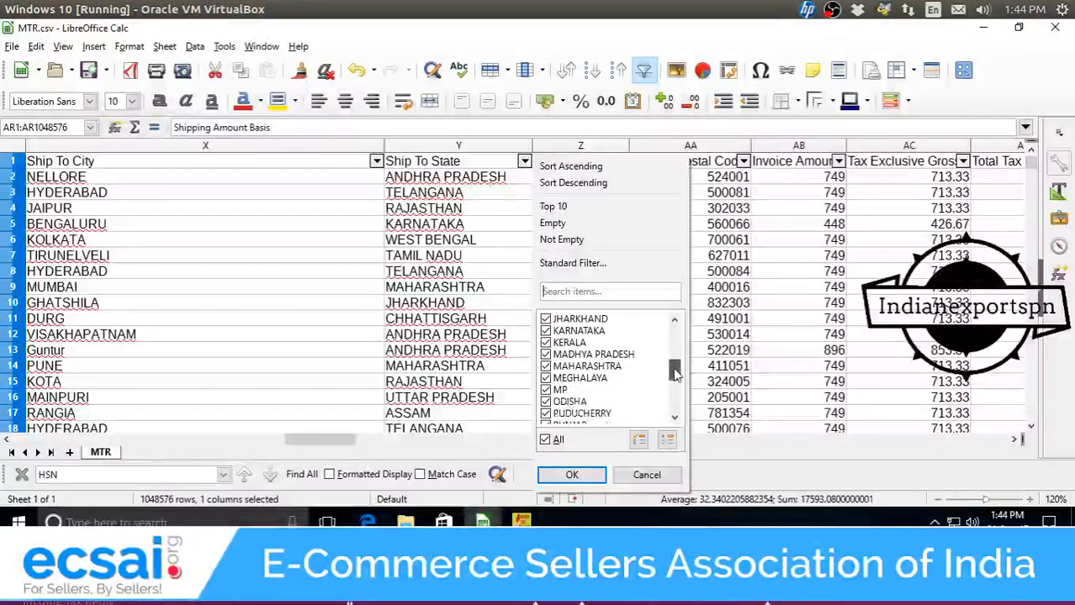
left_click(545, 441)
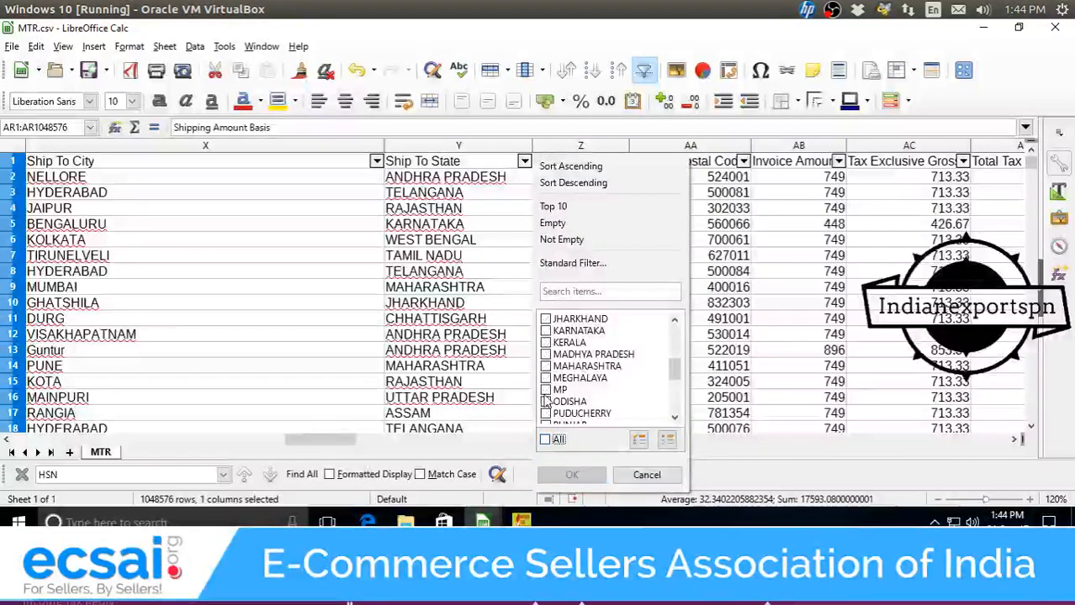
left_click(546, 390)
left_click(571, 475)
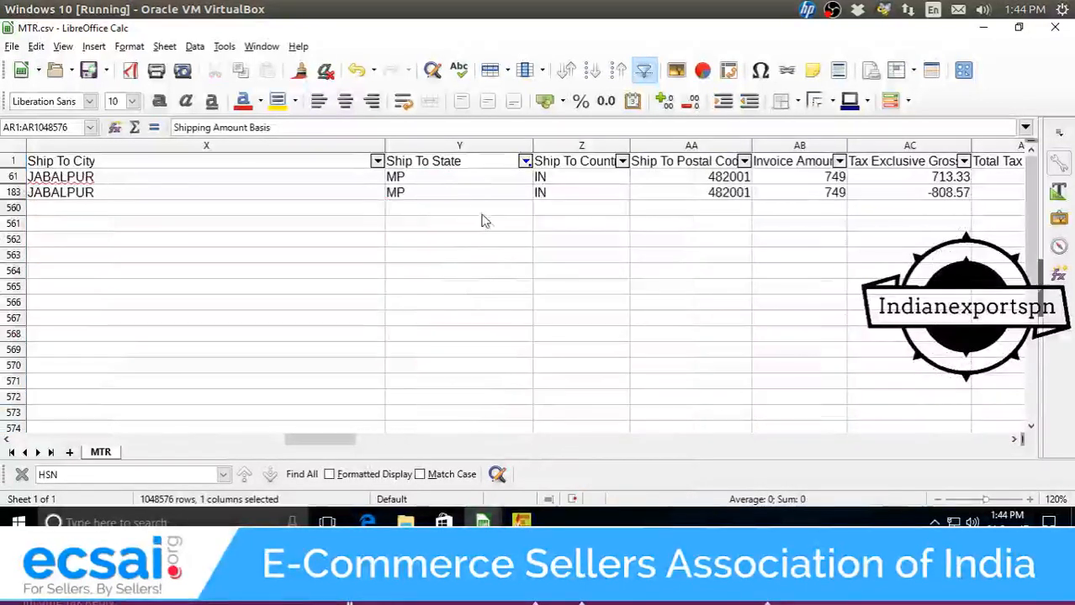
Change both JABALPUR rows' state from MP to MADHYA PRADESH.
double_click(469, 179)
key("BackSpace")
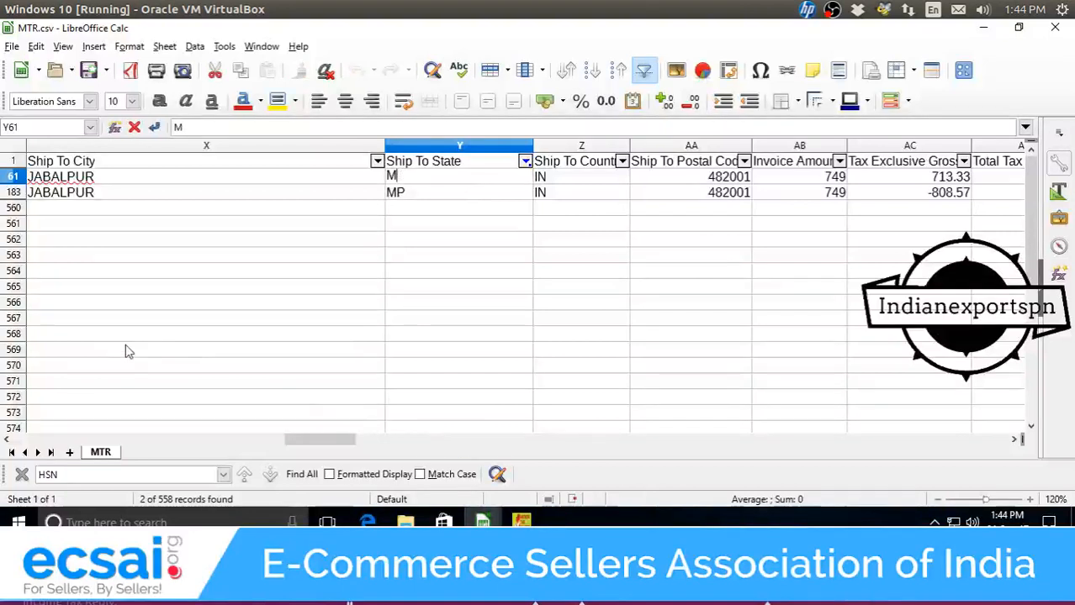
type("as")
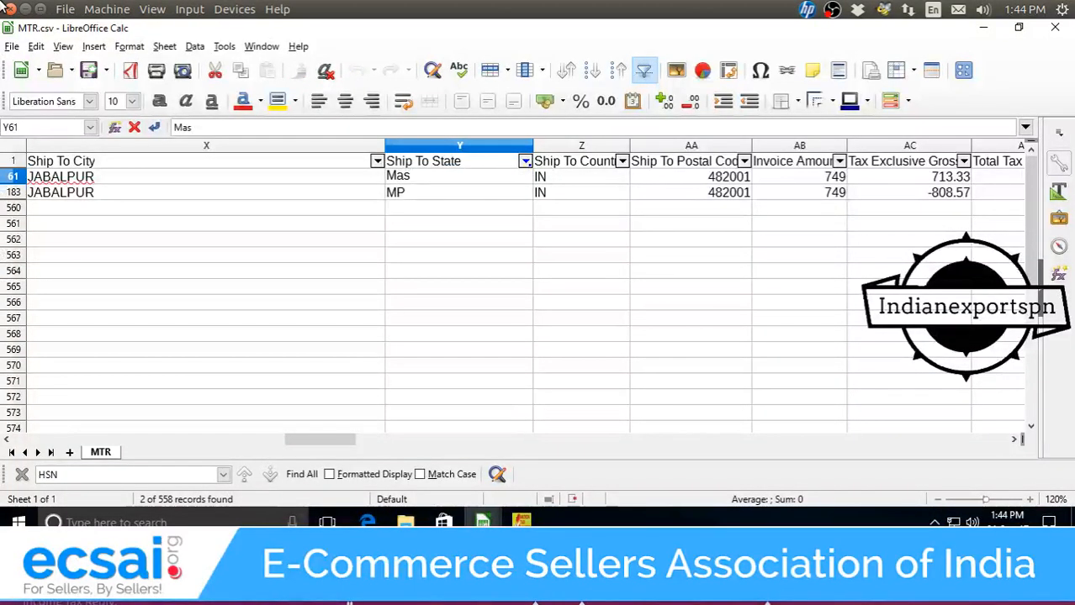
type("dh")
key("BackSpace")
type("dhy")
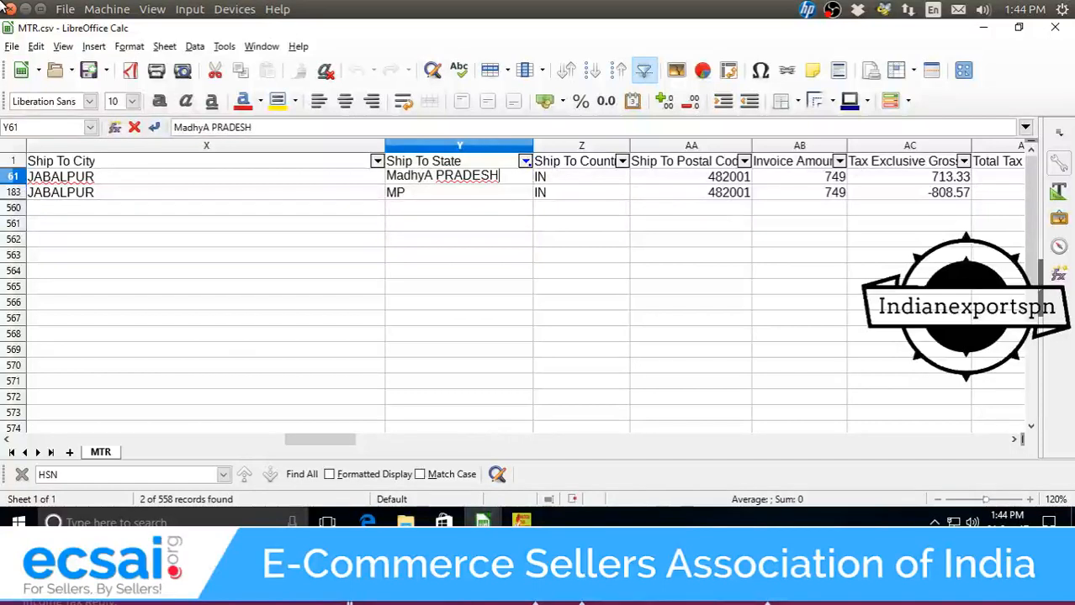
key("Return")
type("Ma")
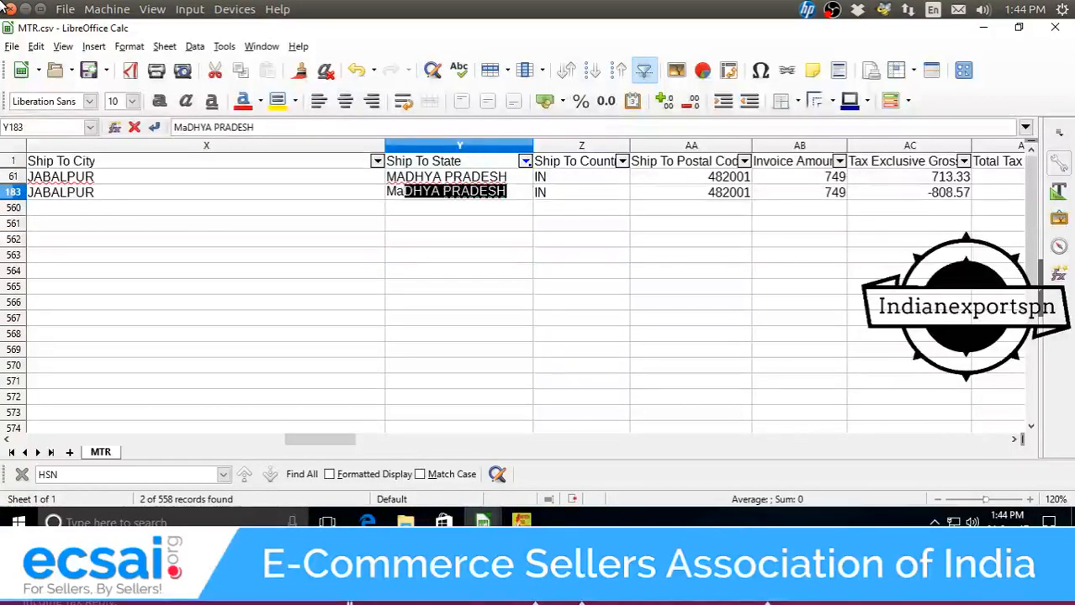
key("Return")
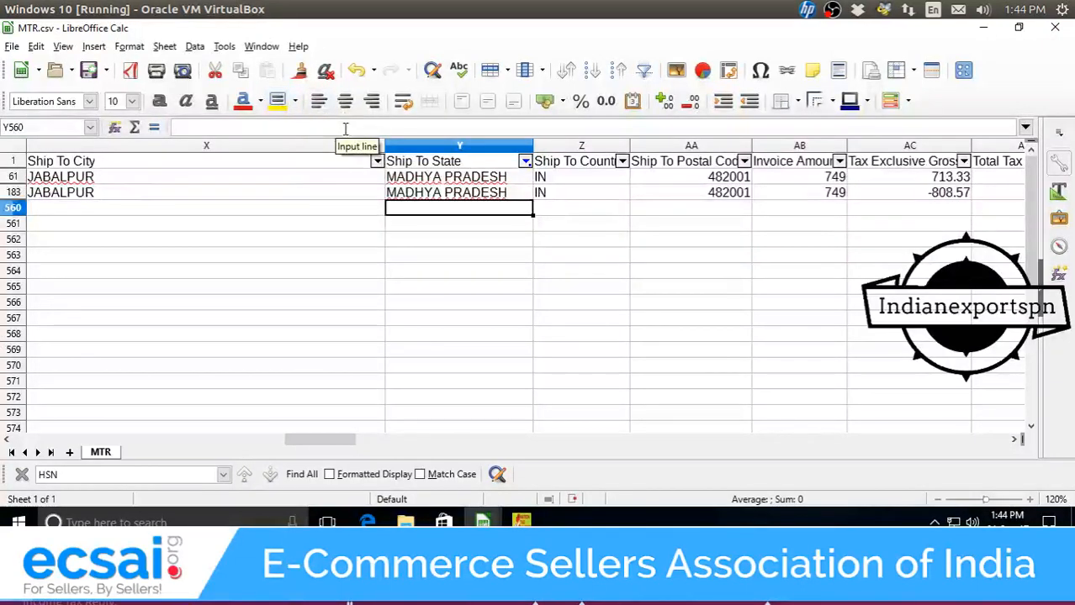
Filter Ship To State to UP and change the NOIDA row's state to UTTAR PRADESH.
left_click(524, 161)
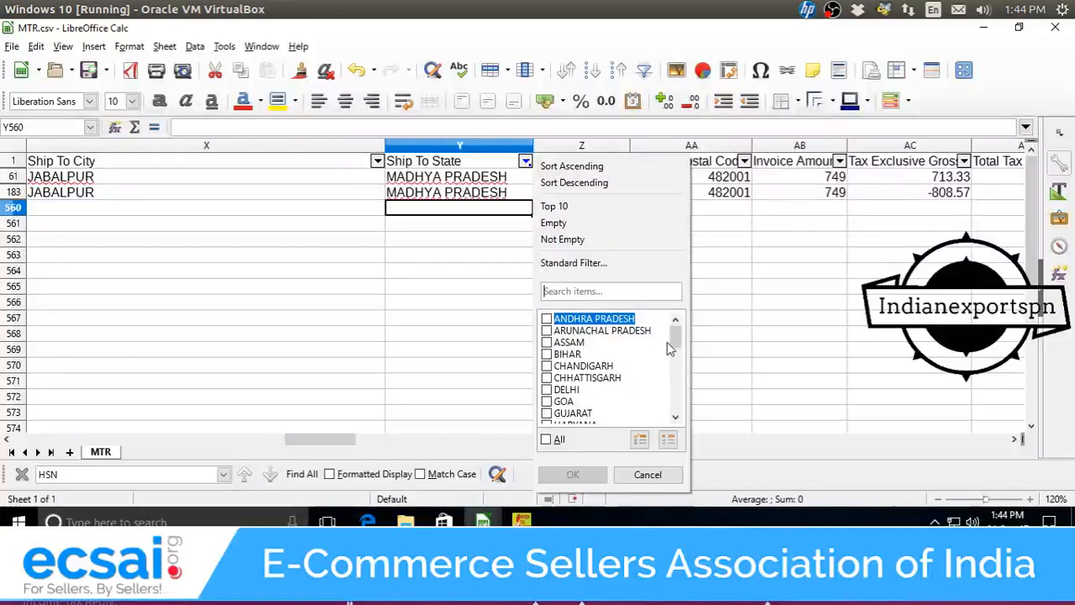
scroll(676, 360, "down", 1)
left_click_drag(676, 360, 683, 410)
left_click(547, 390)
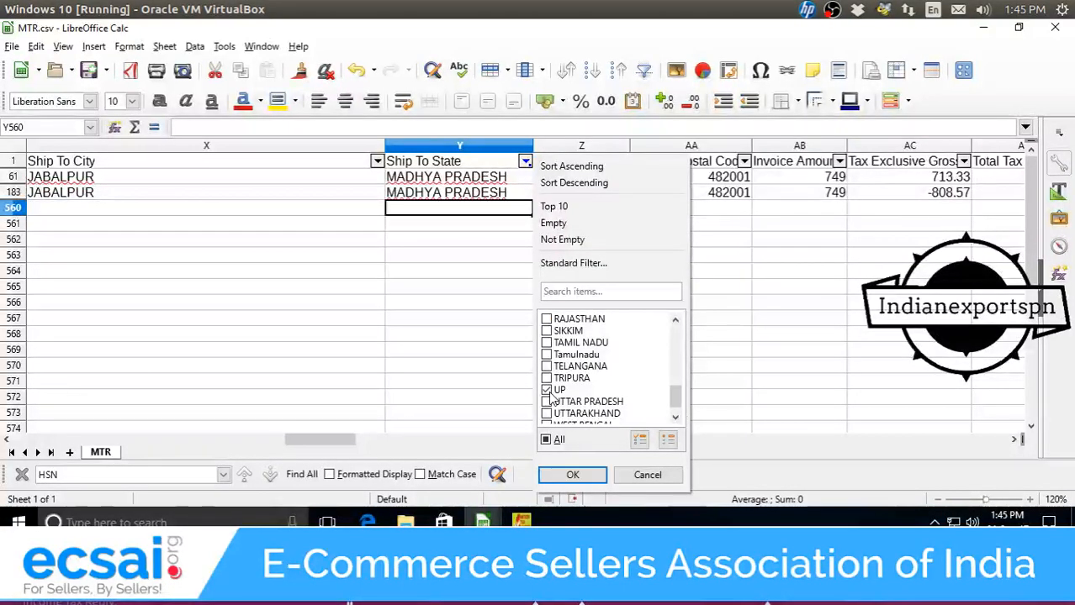
left_click(571, 475)
key("F2")
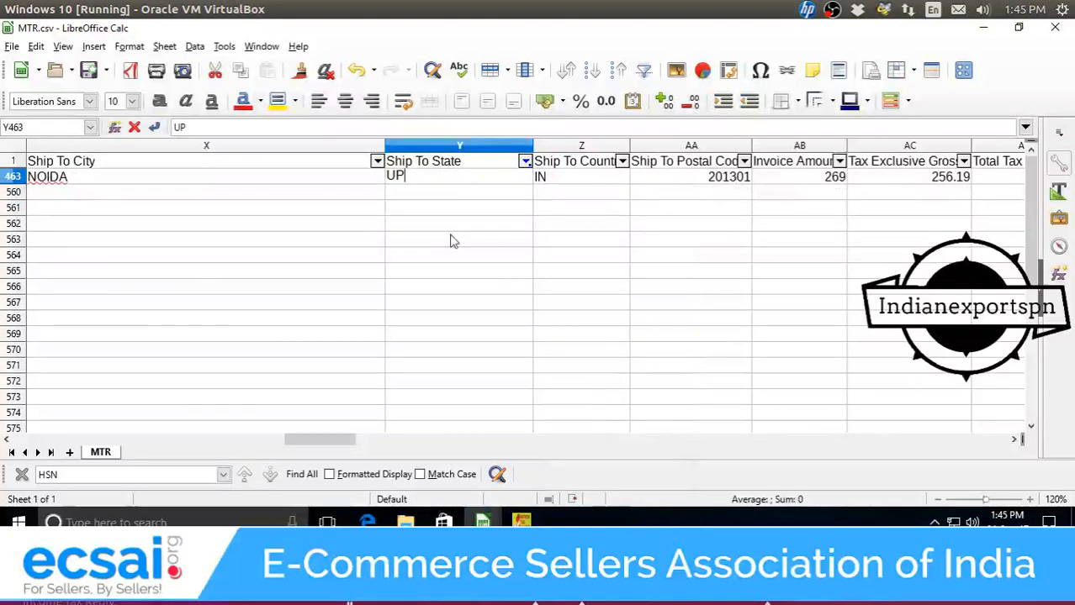
type("ttar")
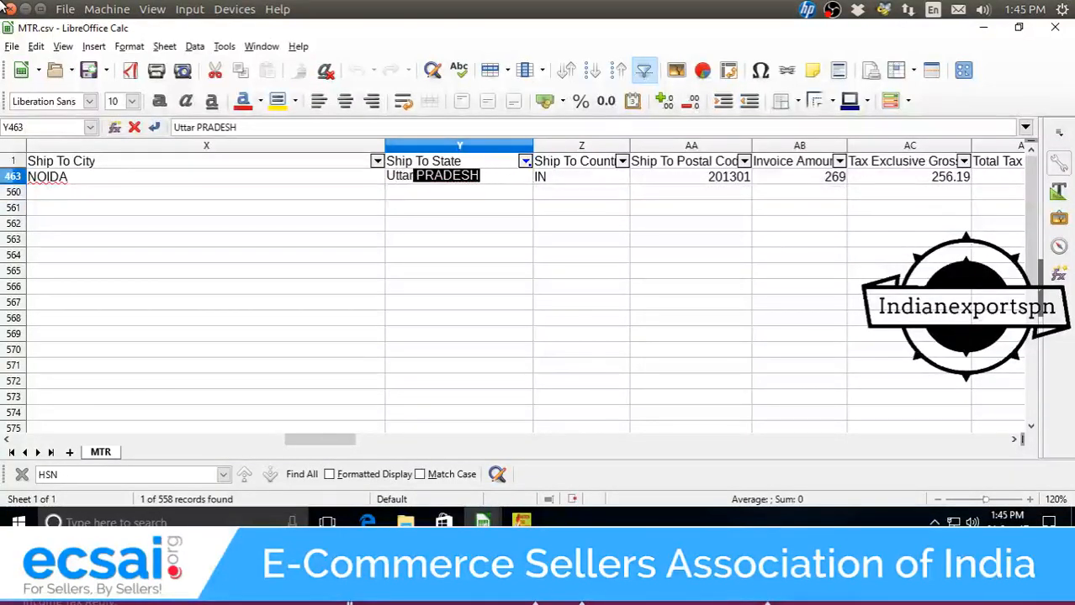
key("Return")
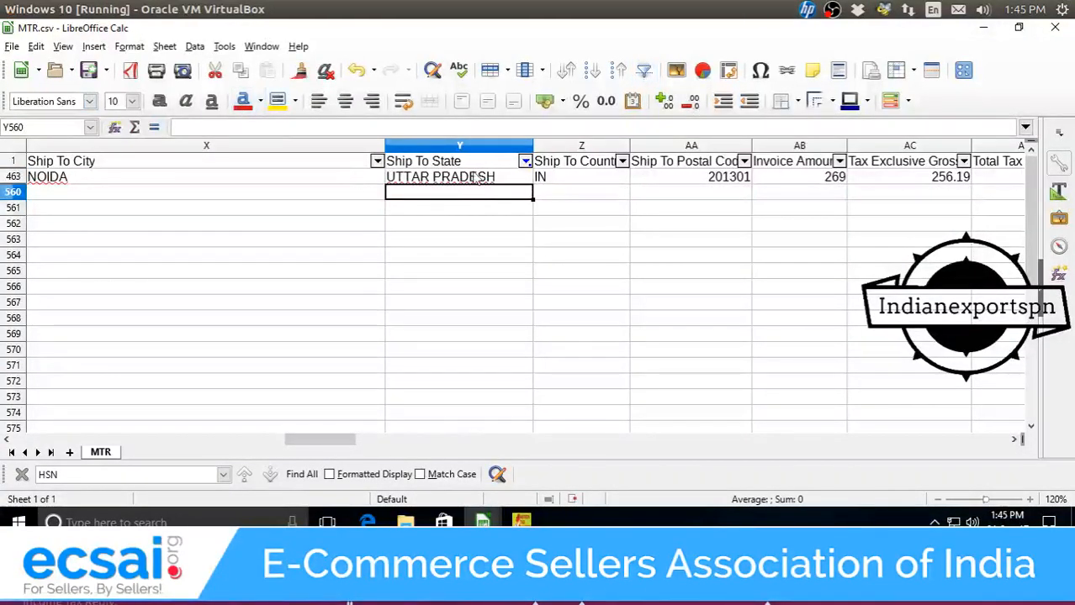
Filter Ship To State to Tamulnadu and correct that entry to TAMIL NADU.
left_click(525, 161)
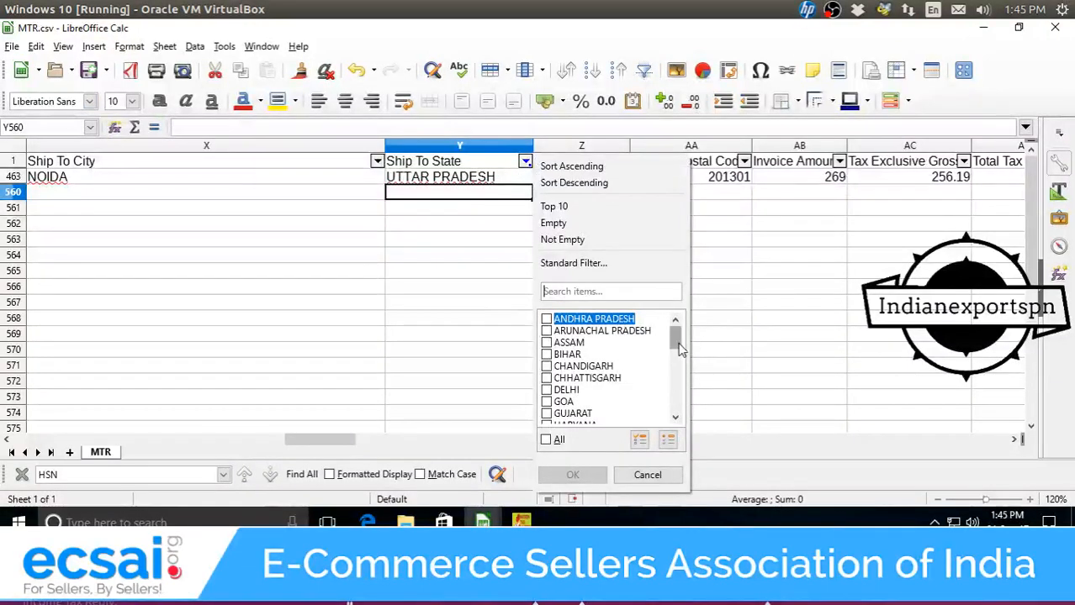
left_click_drag(678, 350, 674, 418)
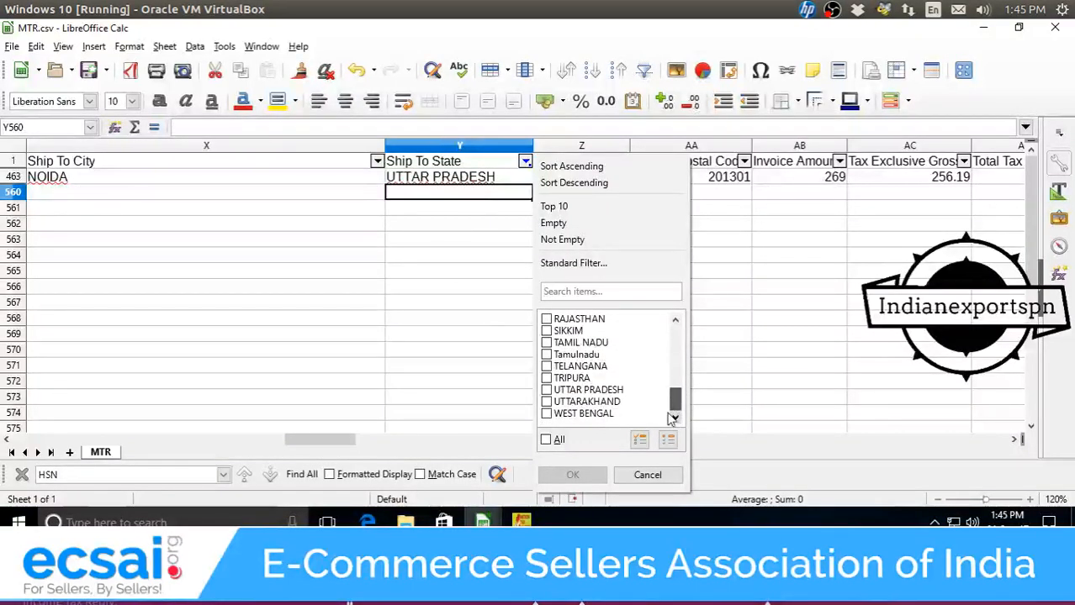
left_click(546, 355)
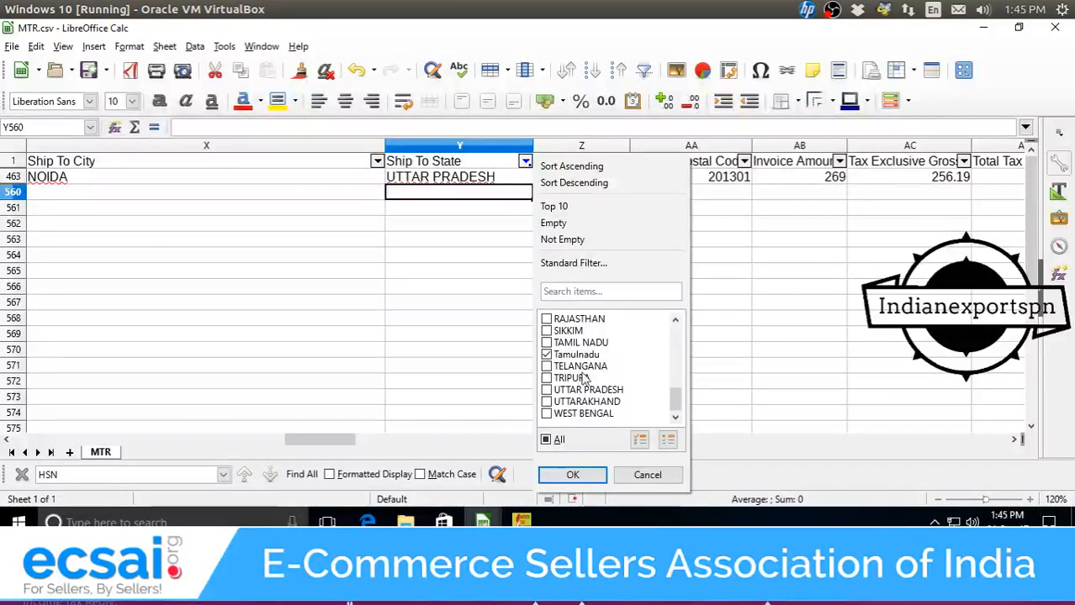
left_click(569, 475)
left_click(414, 180)
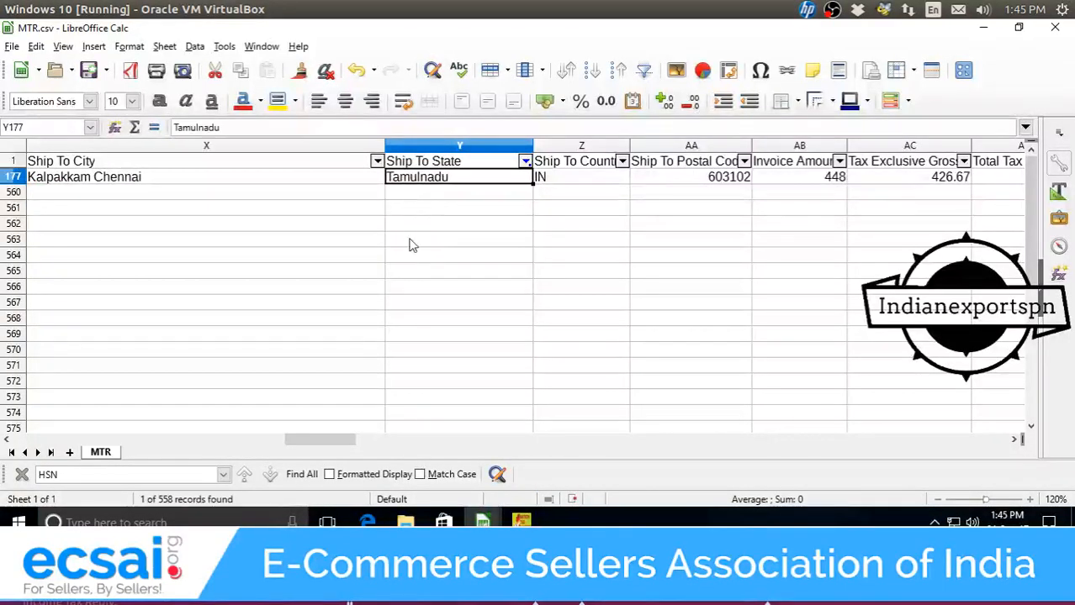
double_click(468, 177)
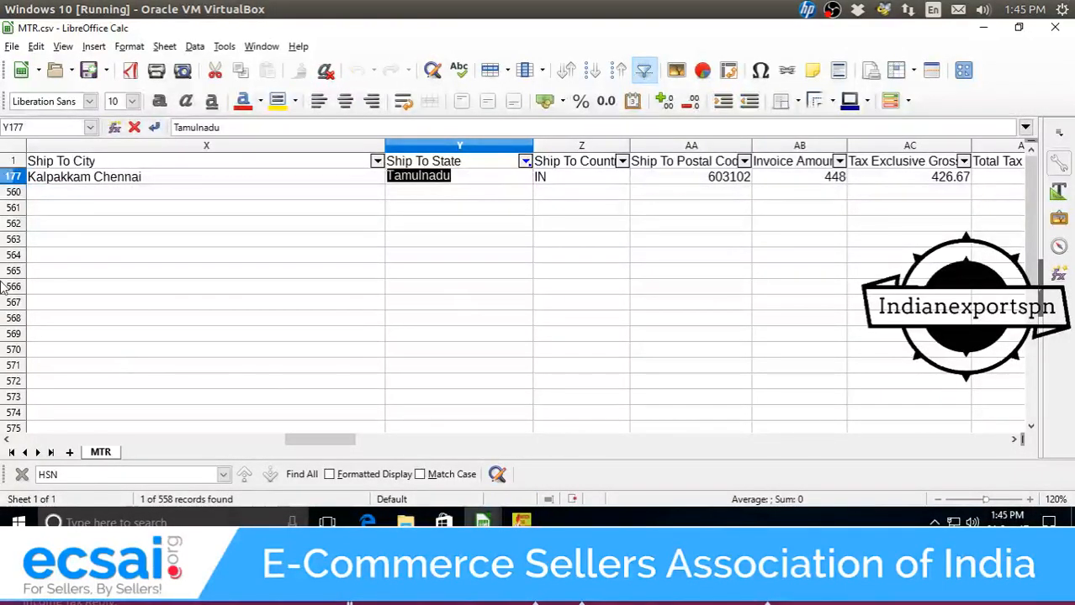
type("TAMIL NADU")
key("Return")
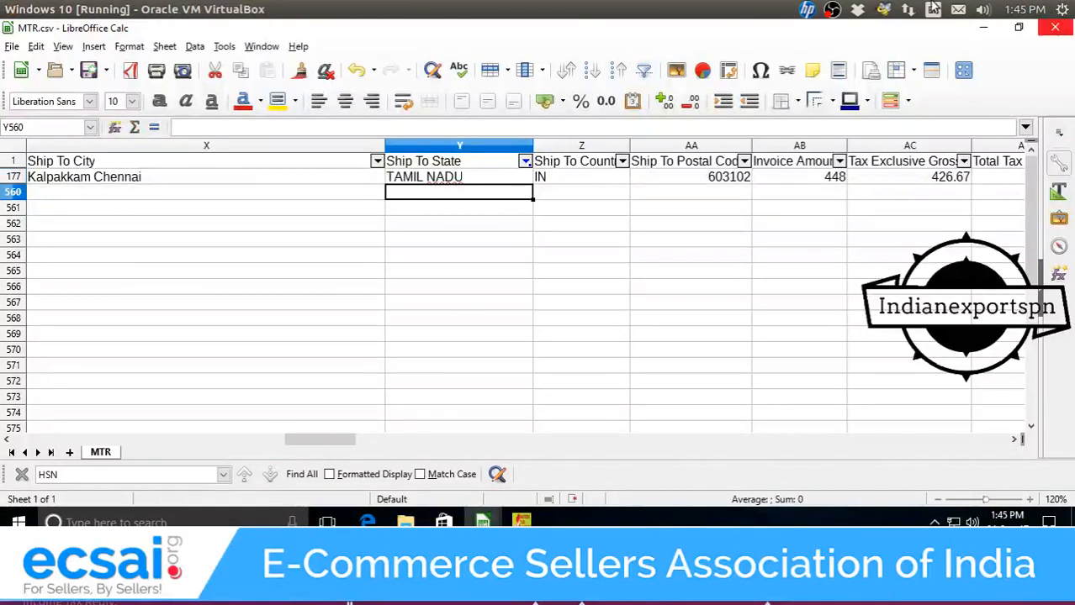
Clear the Ship To State filter by ticking all states so every row shows.
left_click(525, 163)
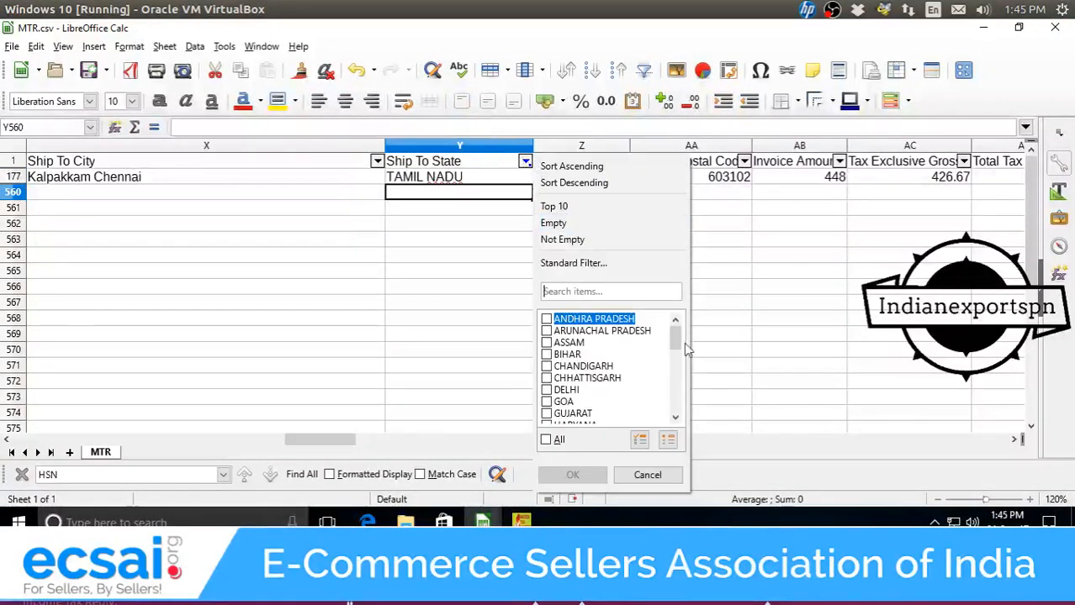
mouse_move(677, 346)
left_mouse_down()
mouse_move(677, 412)
mouse_move(677, 329)
left_mouse_up()
left_click(649, 476)
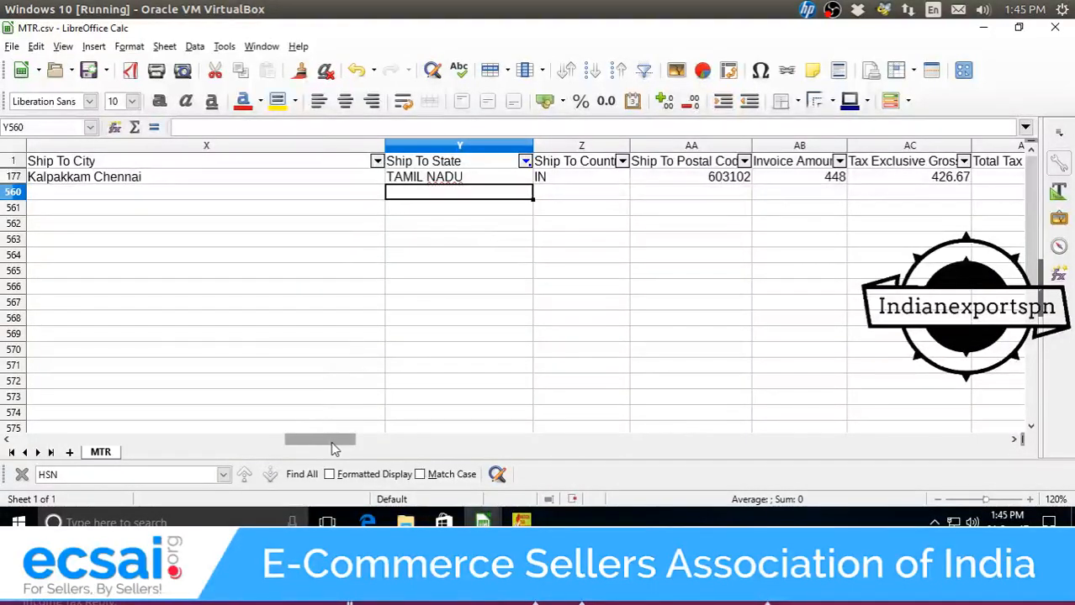
mouse_move(333, 450)
left_mouse_down()
mouse_move(311, 444)
mouse_move(331, 449)
mouse_move(321, 449)
left_mouse_up()
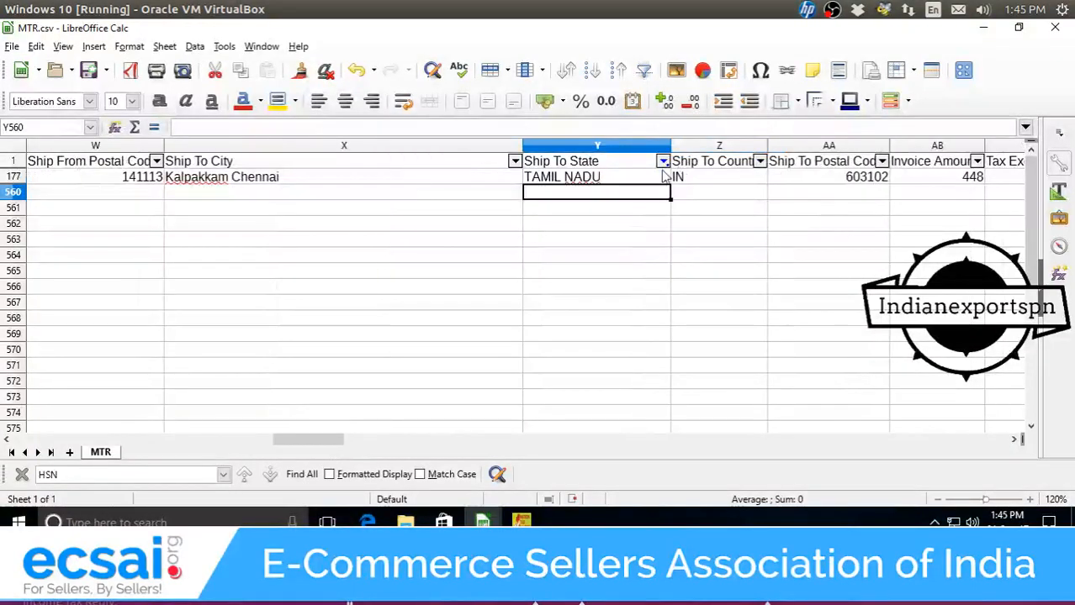
left_click(662, 160)
left_click(685, 440)
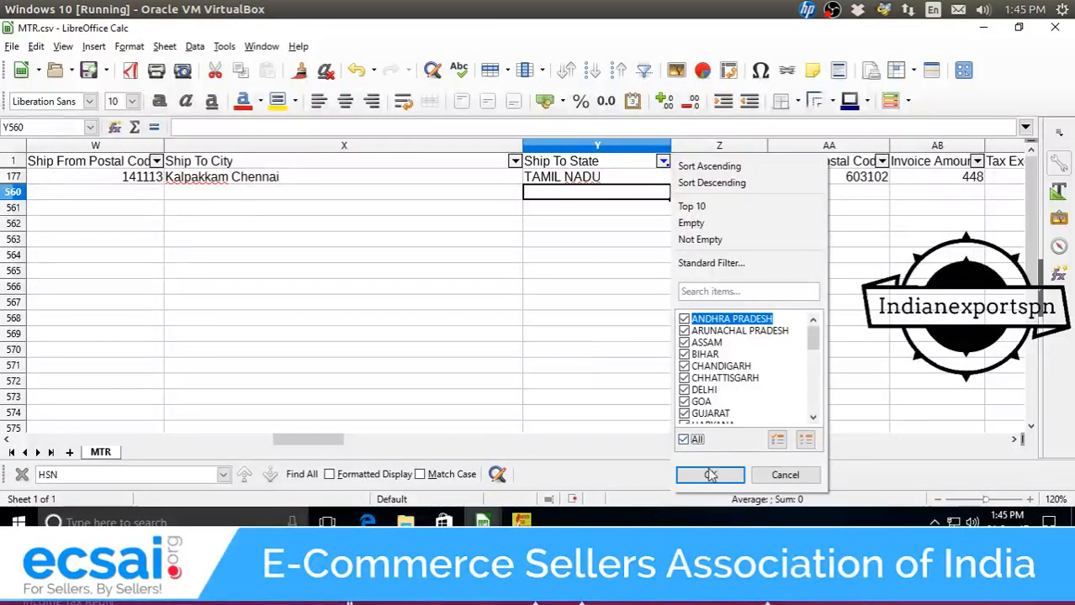
left_click(710, 475)
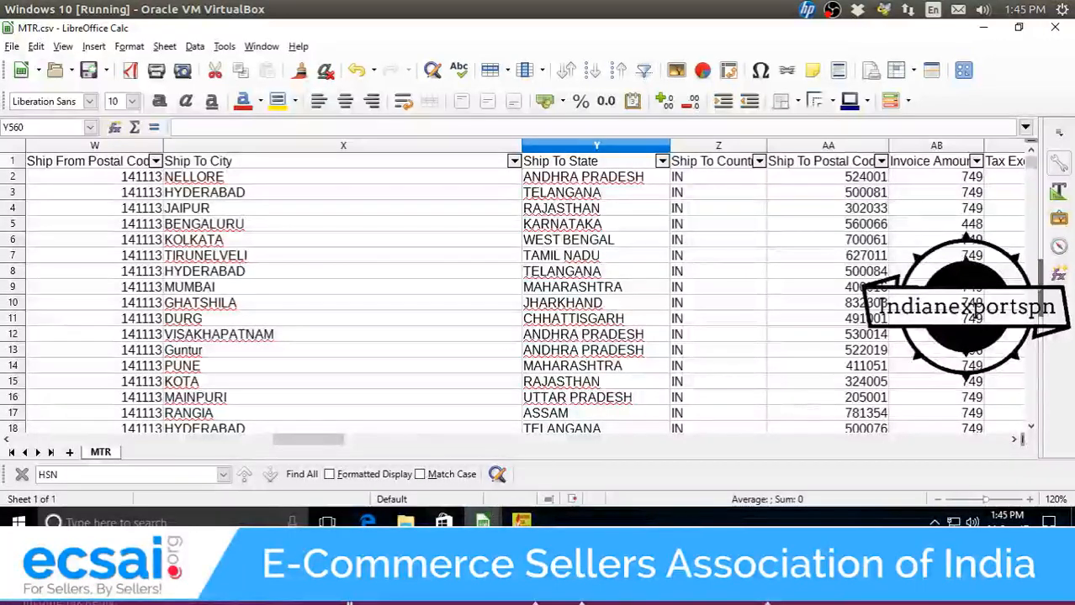
left_click(405, 522)
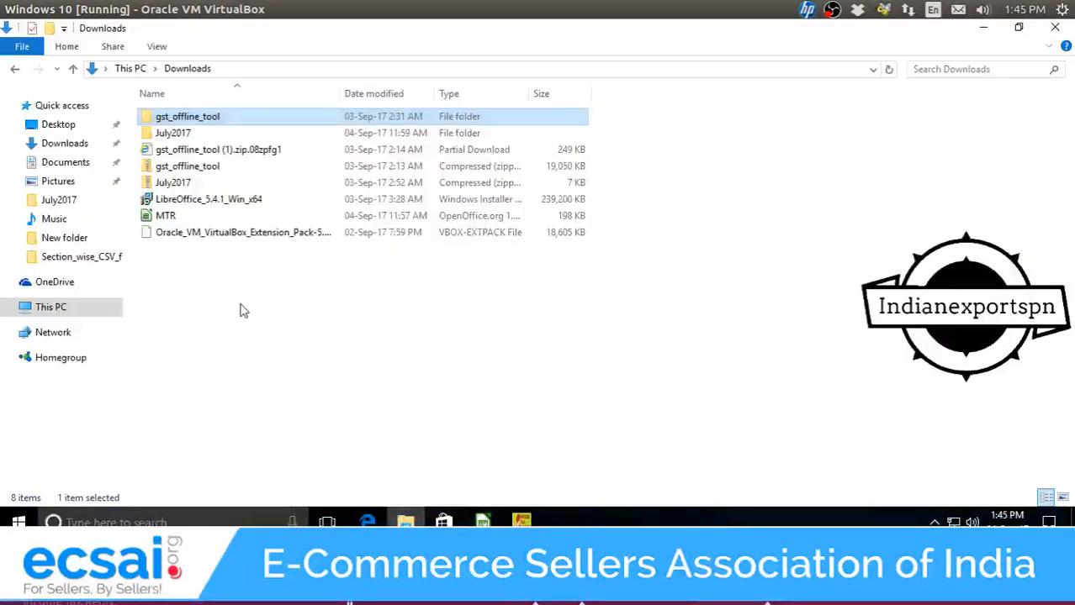
Open b2cs.csv from Downloads > gst_offline_tool > gst_offline_tool > Section_wise_CSV_files.
double_click(193, 118)
double_click(198, 123)
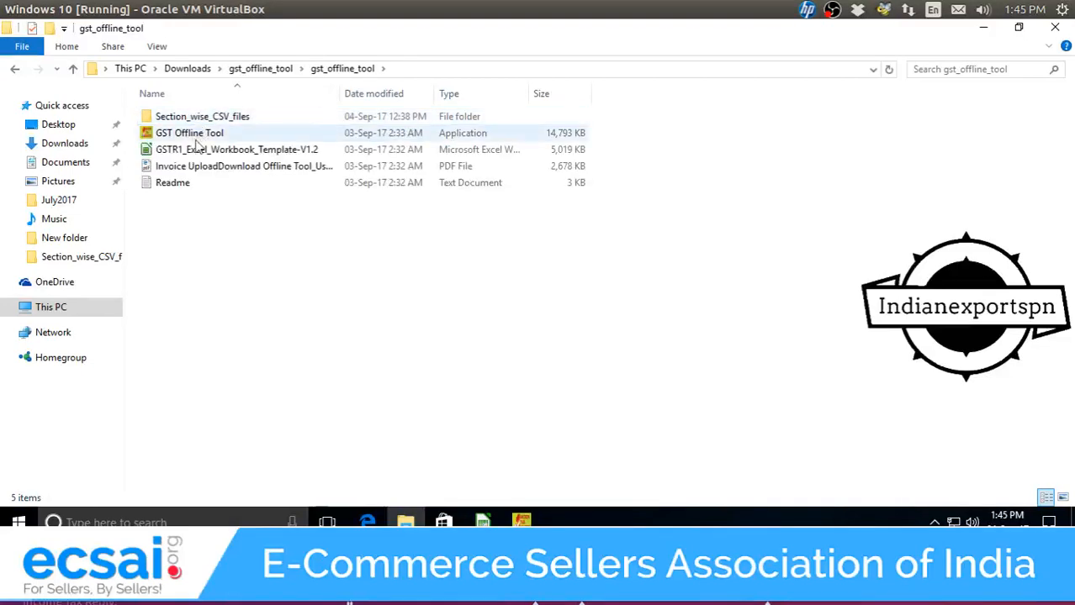
double_click(207, 122)
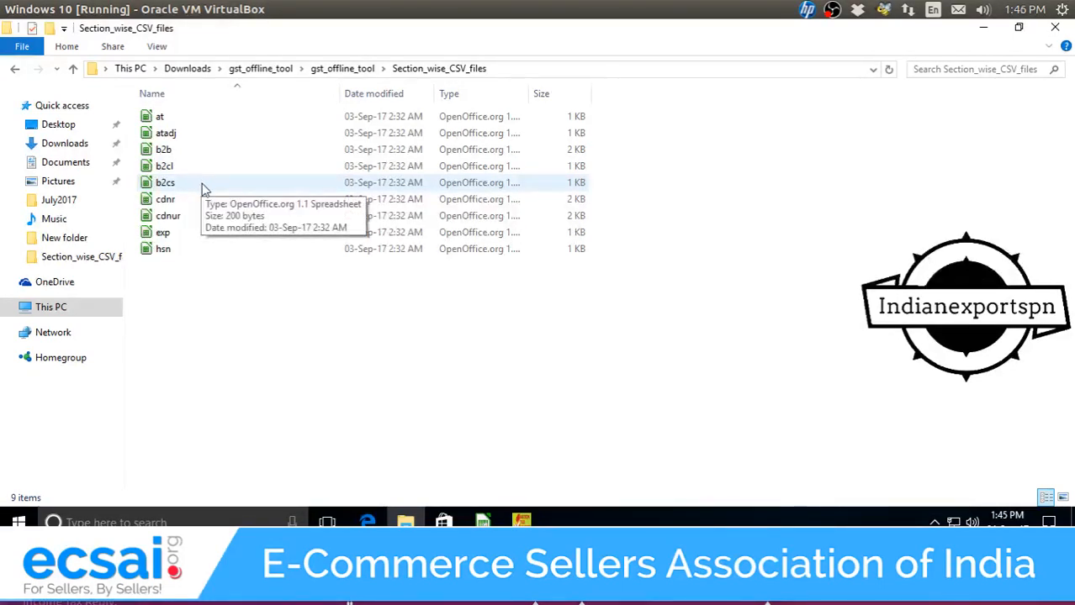
double_click(203, 185)
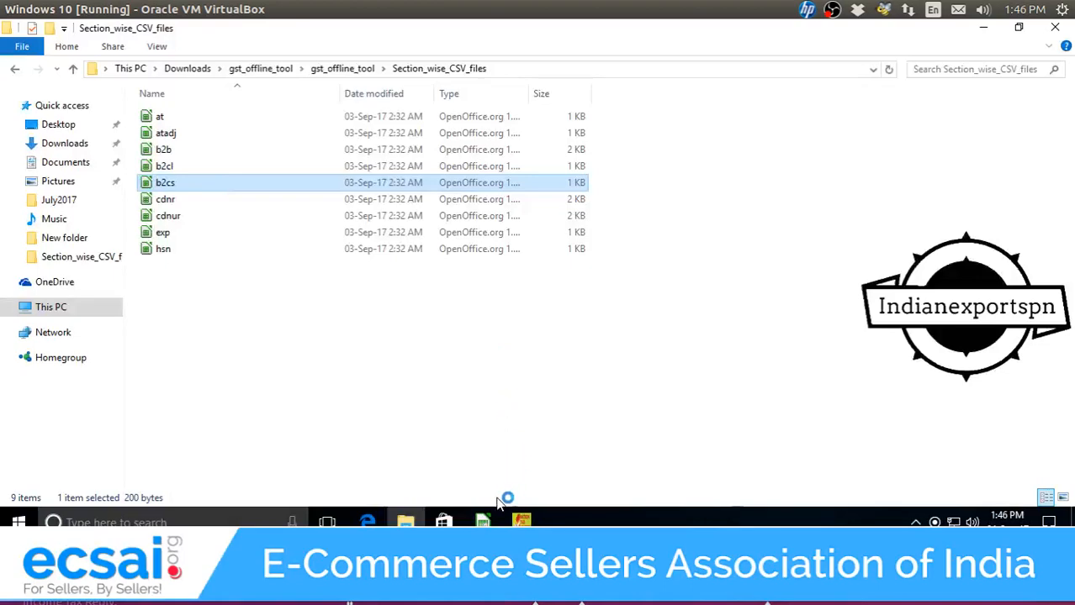
left_click(565, 457)
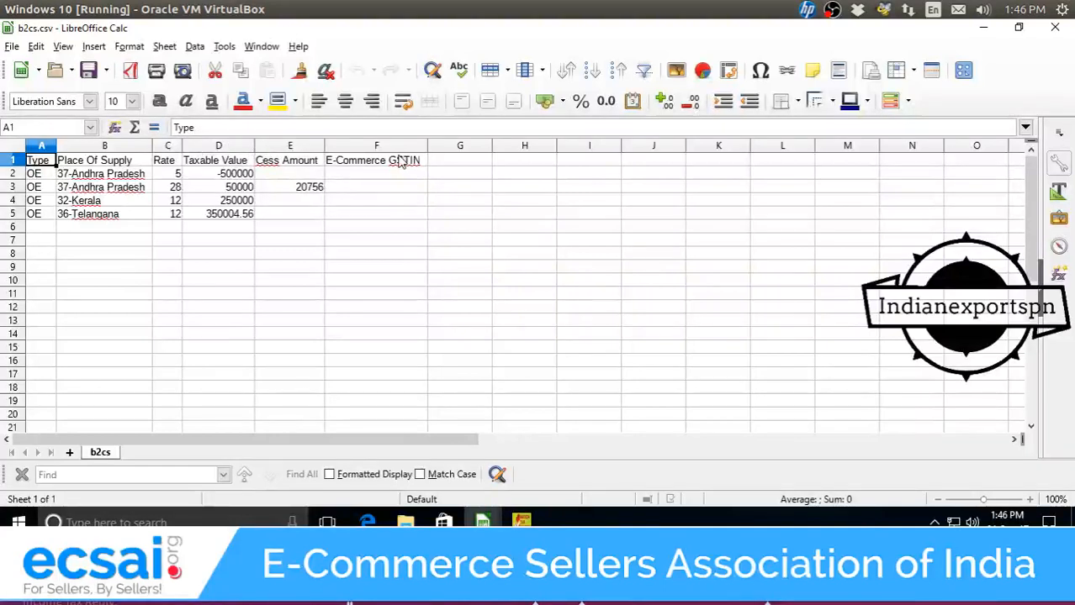
left_click(304, 165)
left_click(376, 162)
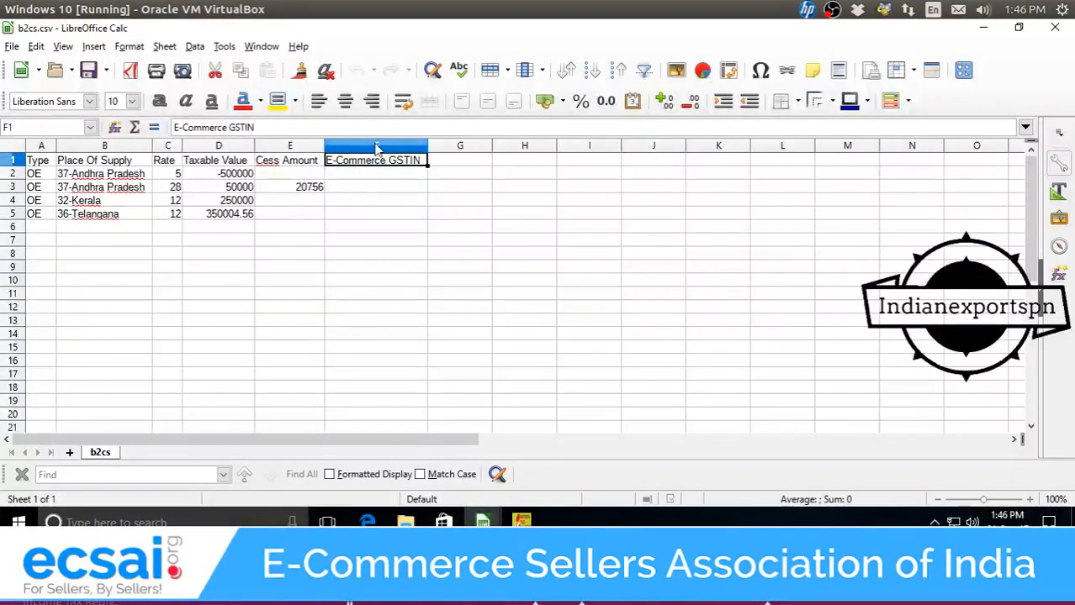
left_click(376, 148)
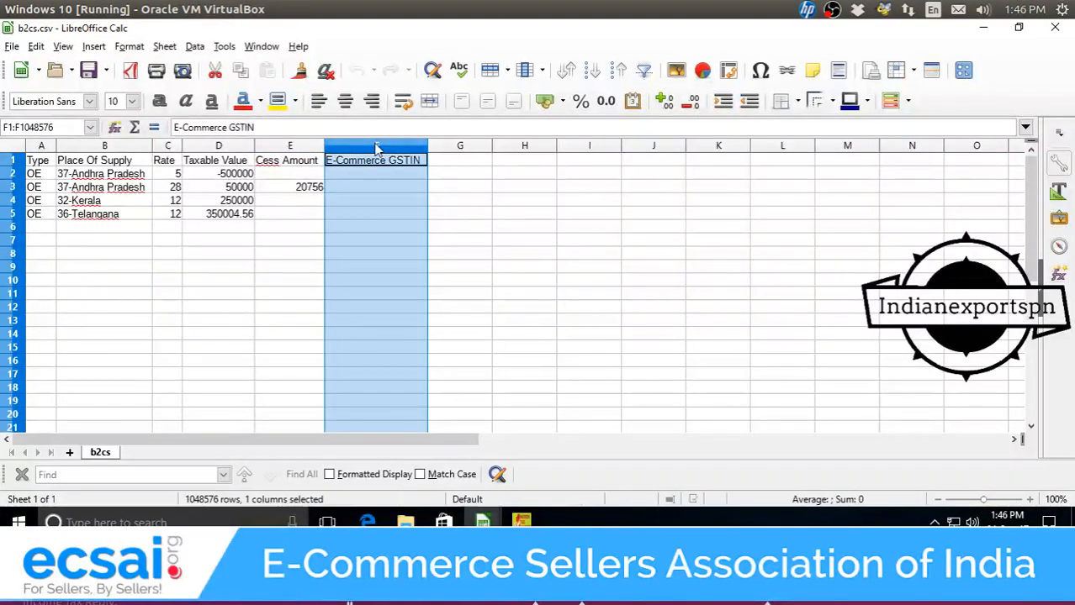
left_click(378, 226)
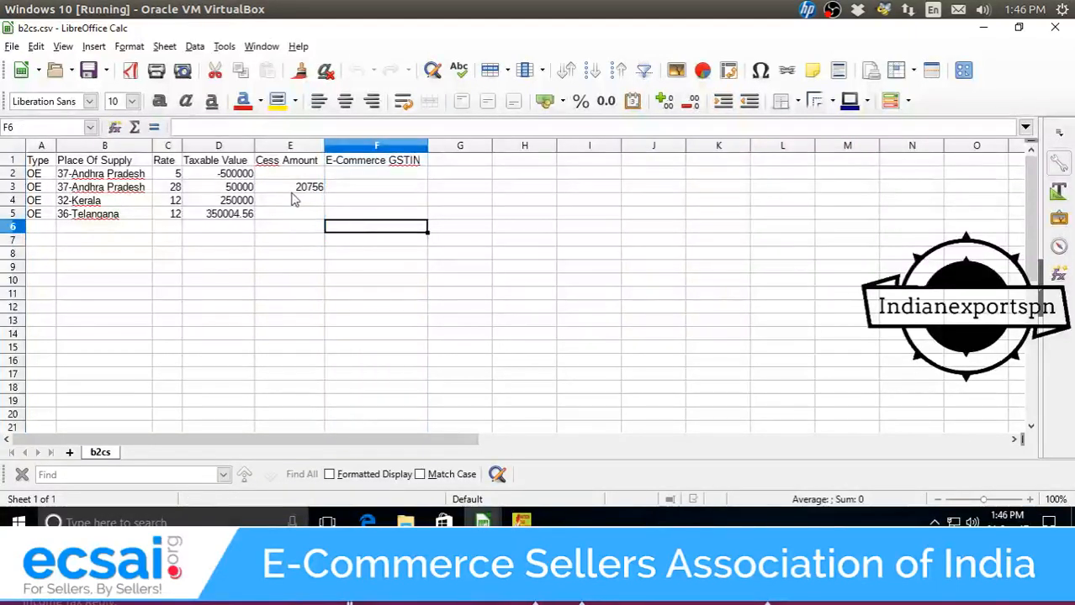
left_click(294, 199)
key("Up")
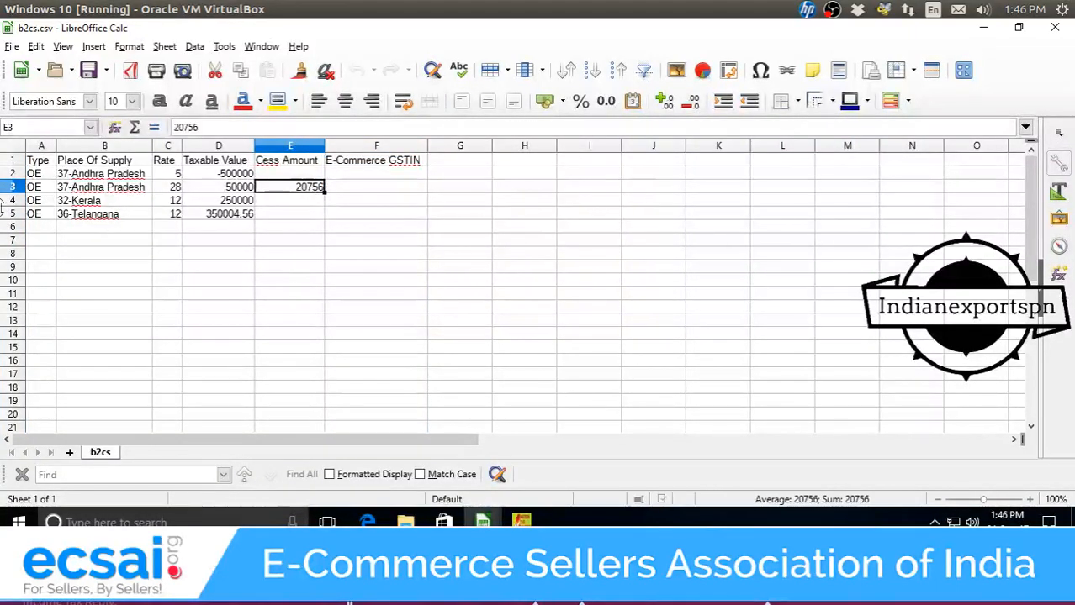
key("Delete")
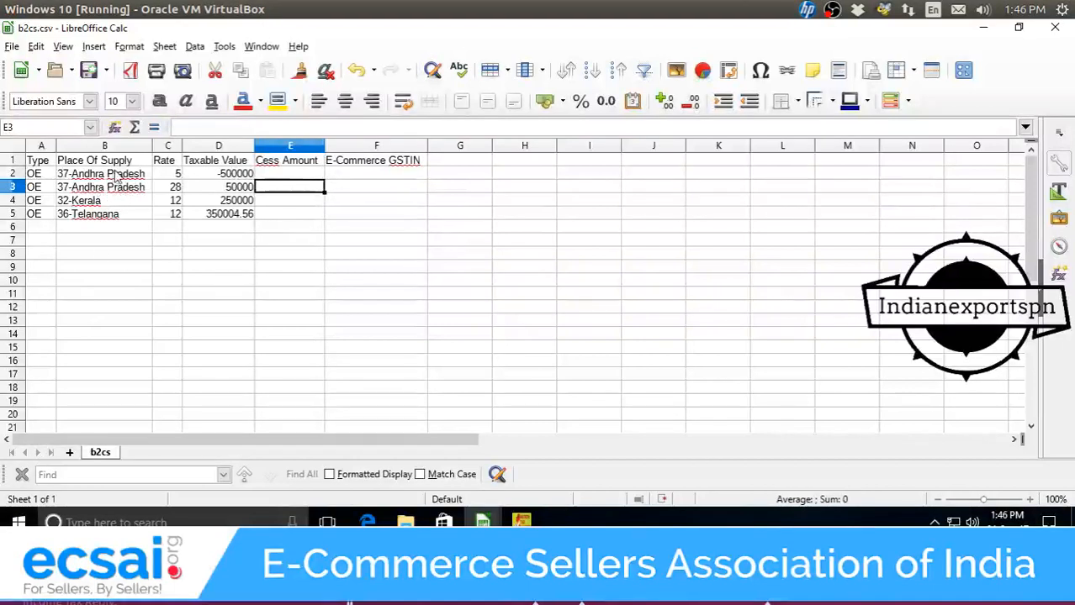
left_click(116, 174)
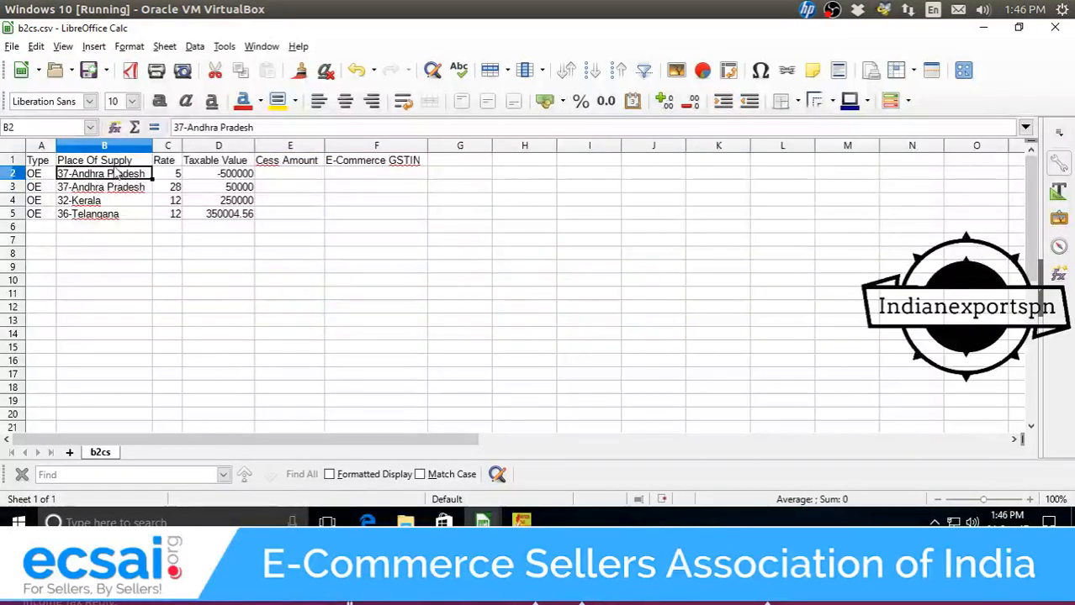
left_click(45, 176)
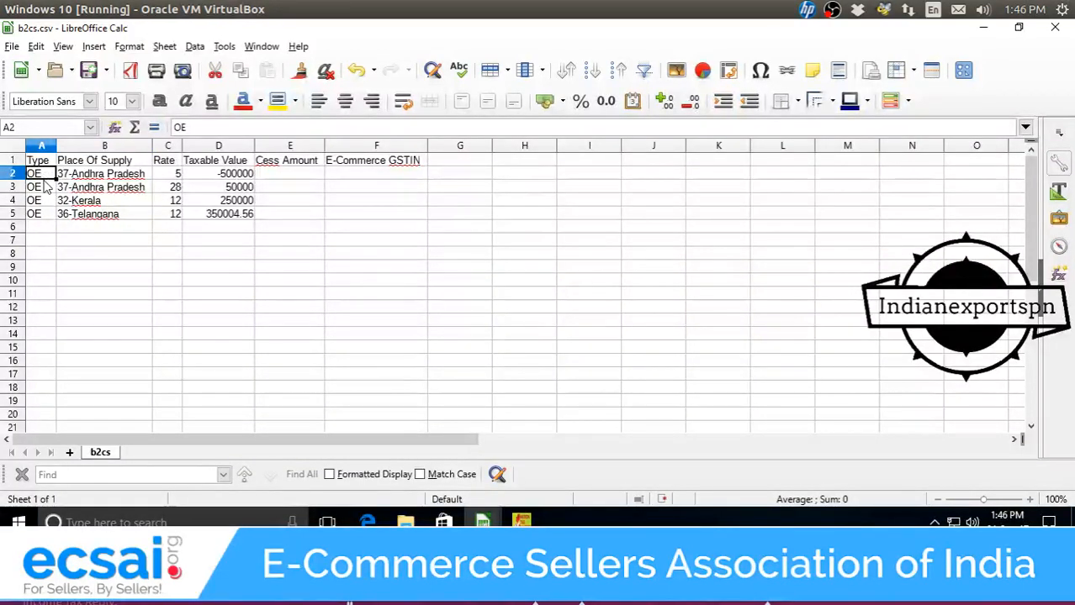
double_click(47, 175)
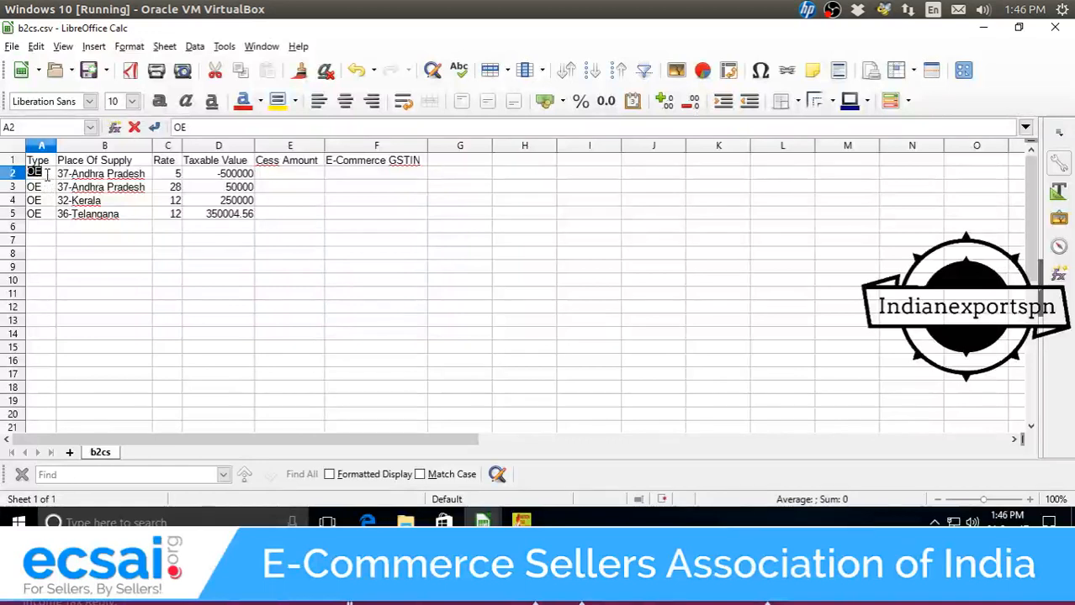
type("E")
left_click(49, 202)
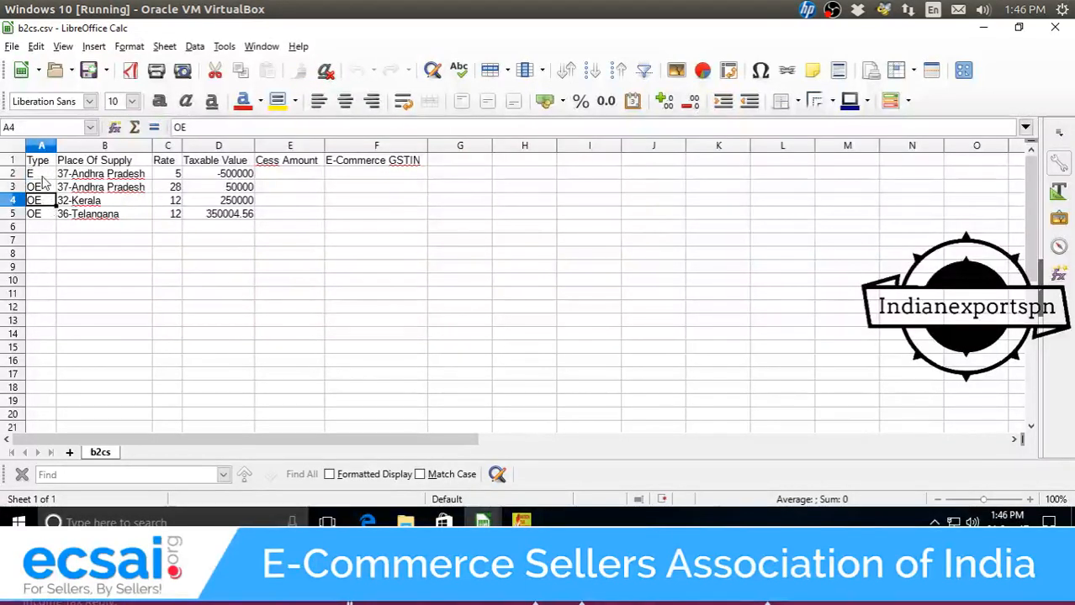
left_click(42, 175)
type("OE")
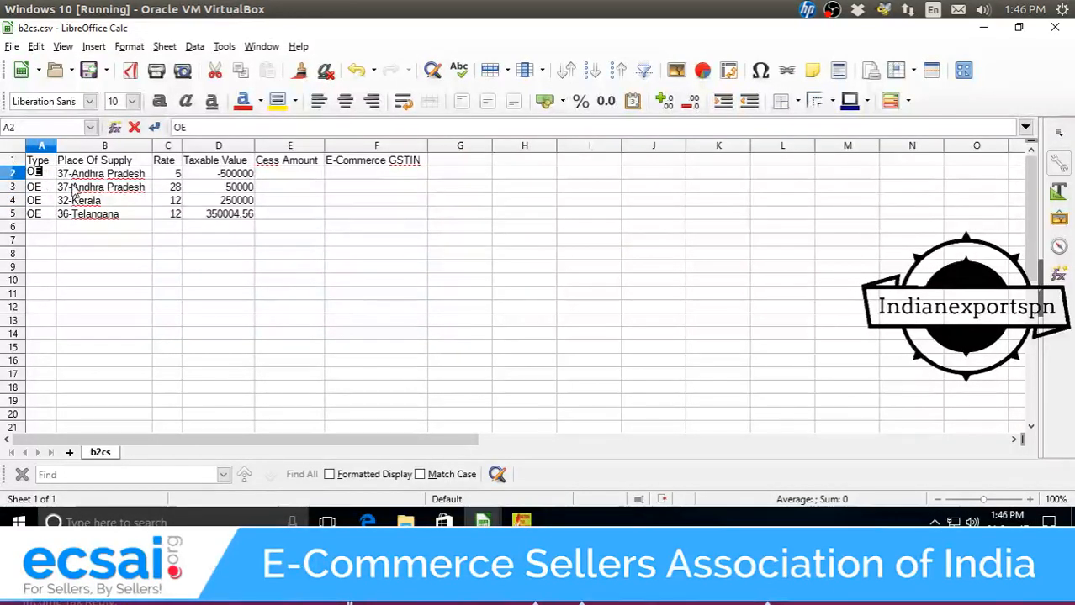
left_click(122, 243)
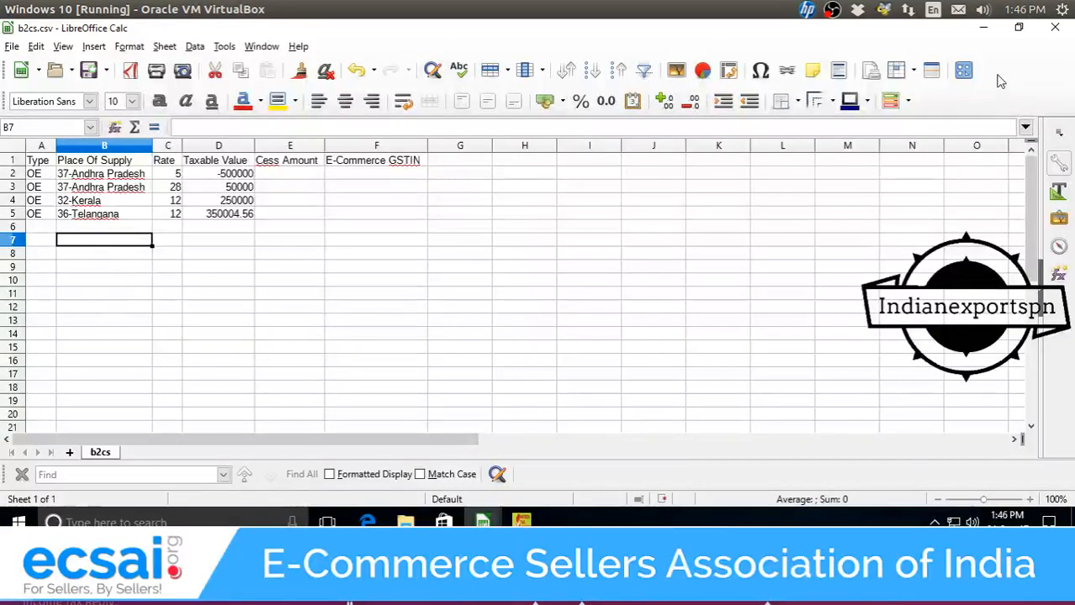
Minimize b2cs.csv, bring MTR.csv forward at 110% zoom, and select the entire sheet.
left_click(983, 28)
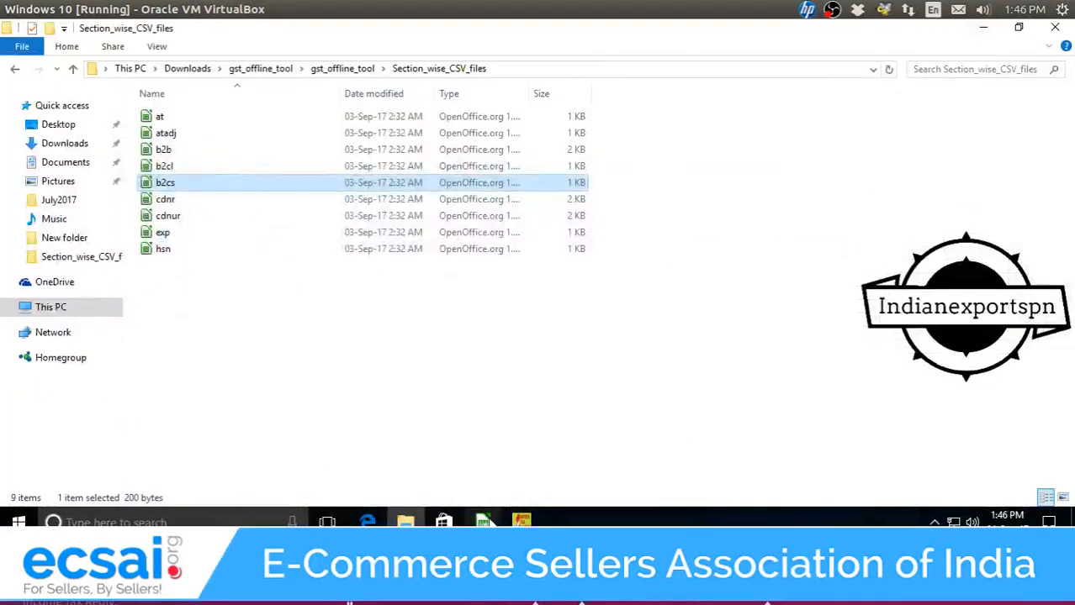
mouse_move(482, 522)
left_click(427, 492)
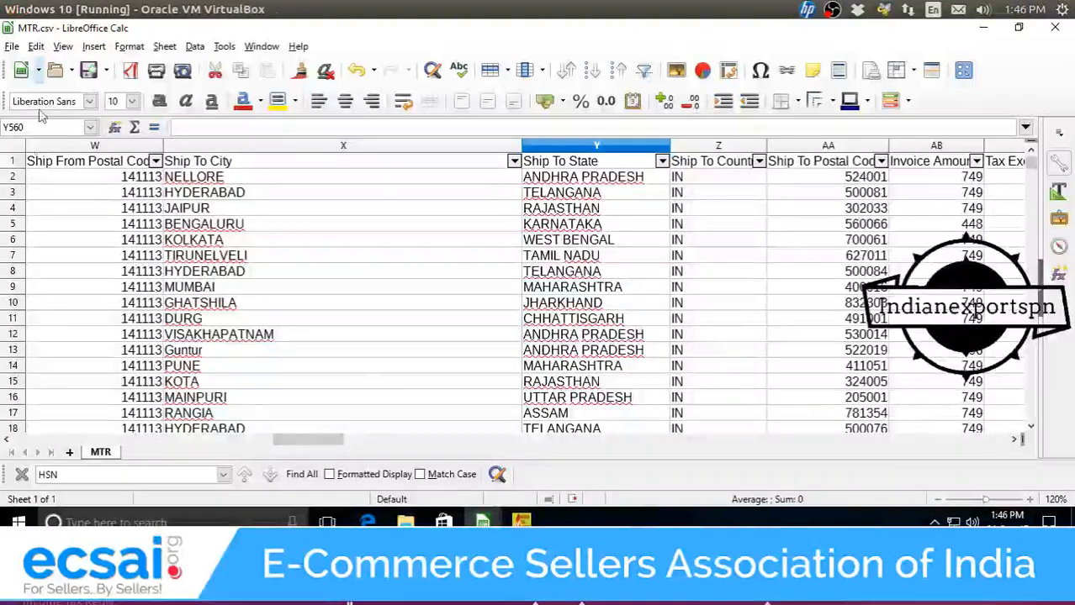
mouse_move(4, 6)
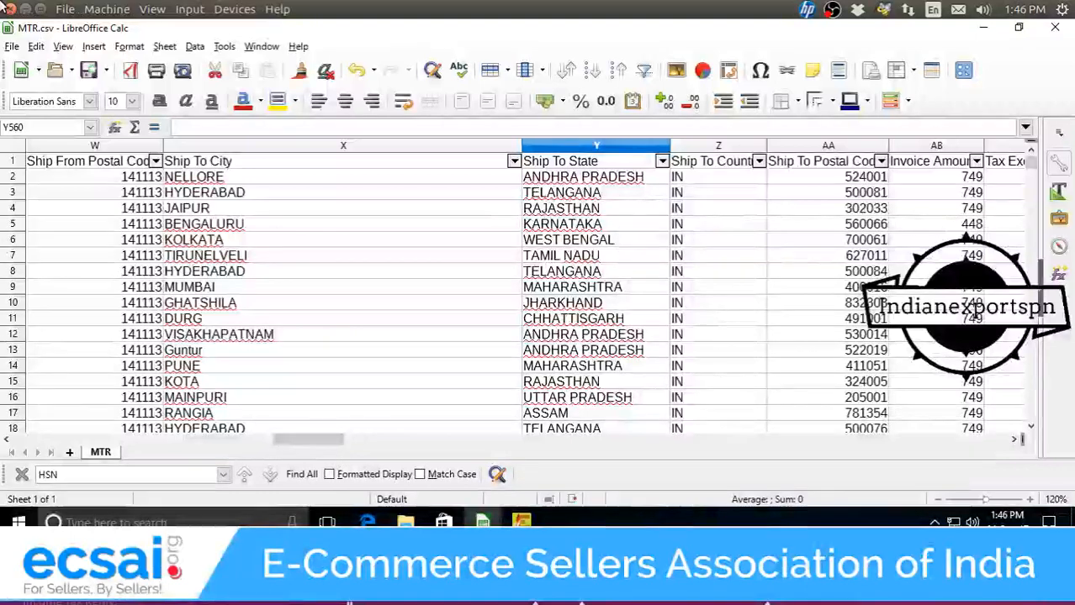
left_click(936, 499)
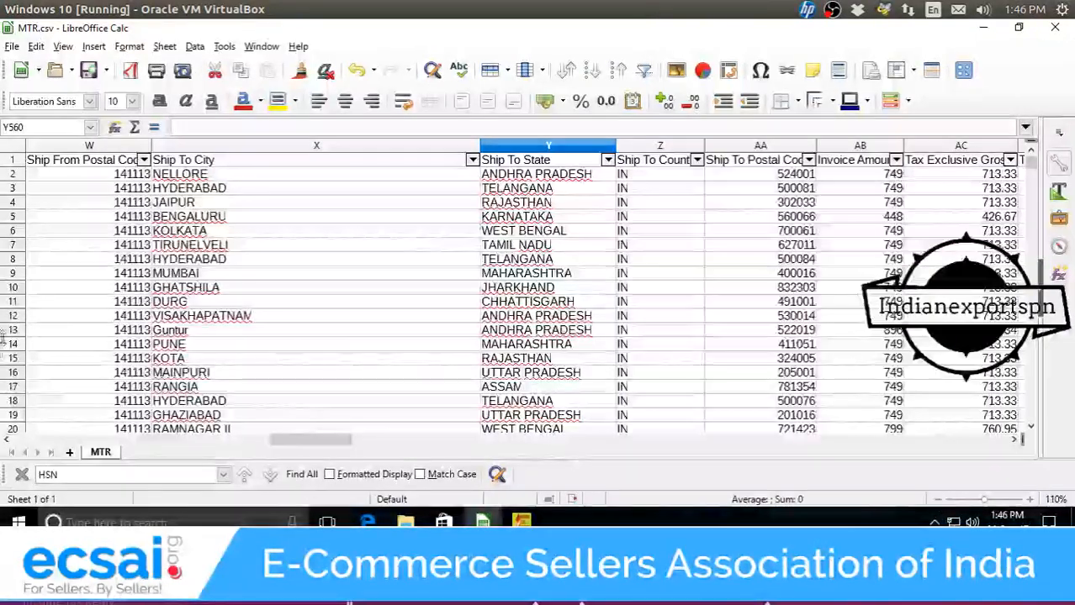
left_click(10, 152)
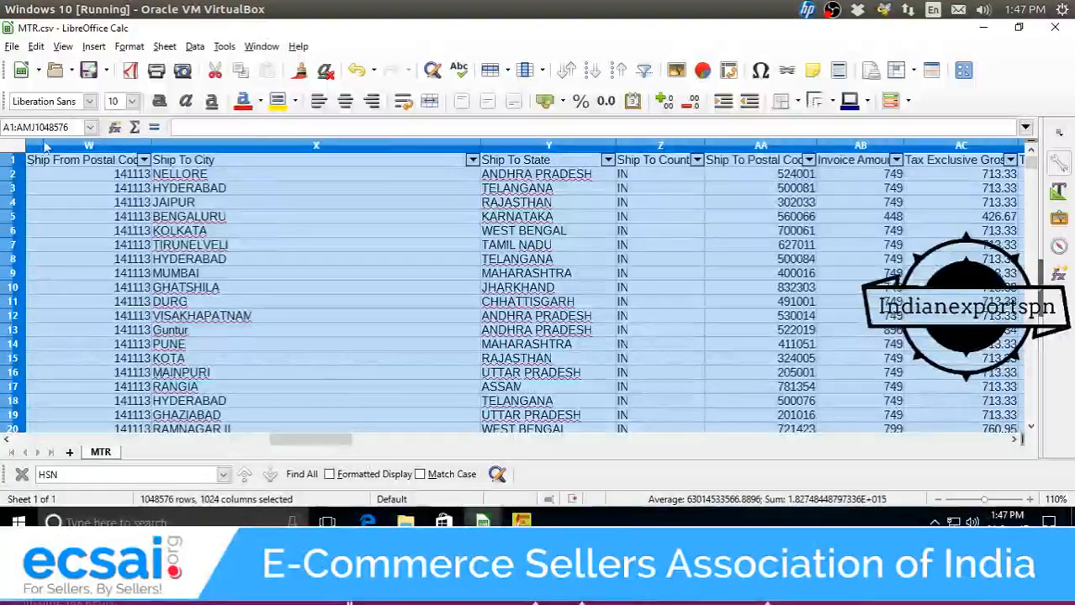
left_click(99, 48)
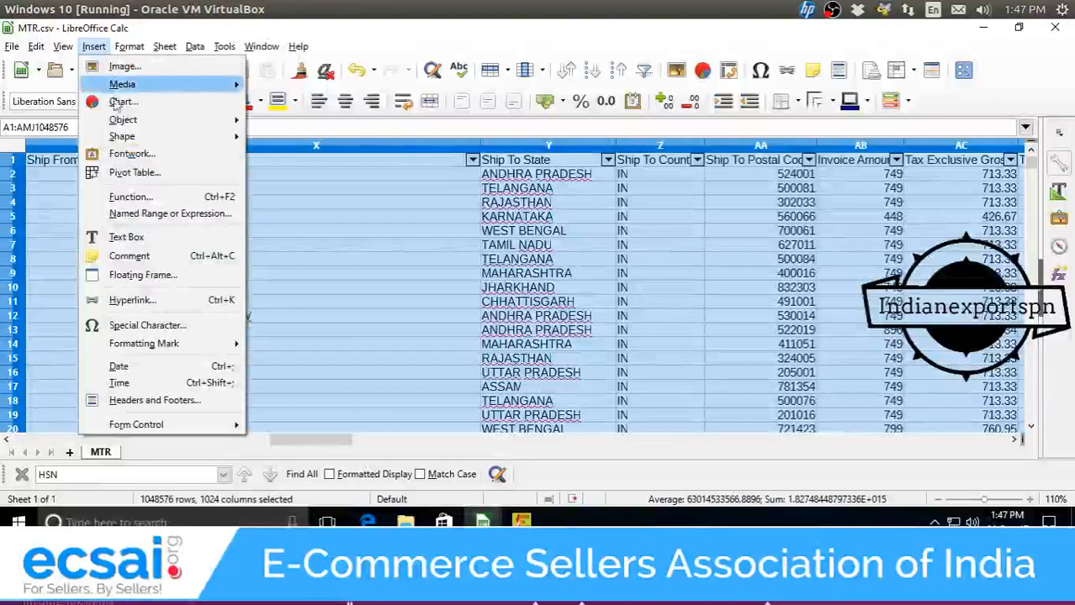
Start a pivot table from the current selection with Ship To State as the row field.
left_click(137, 172)
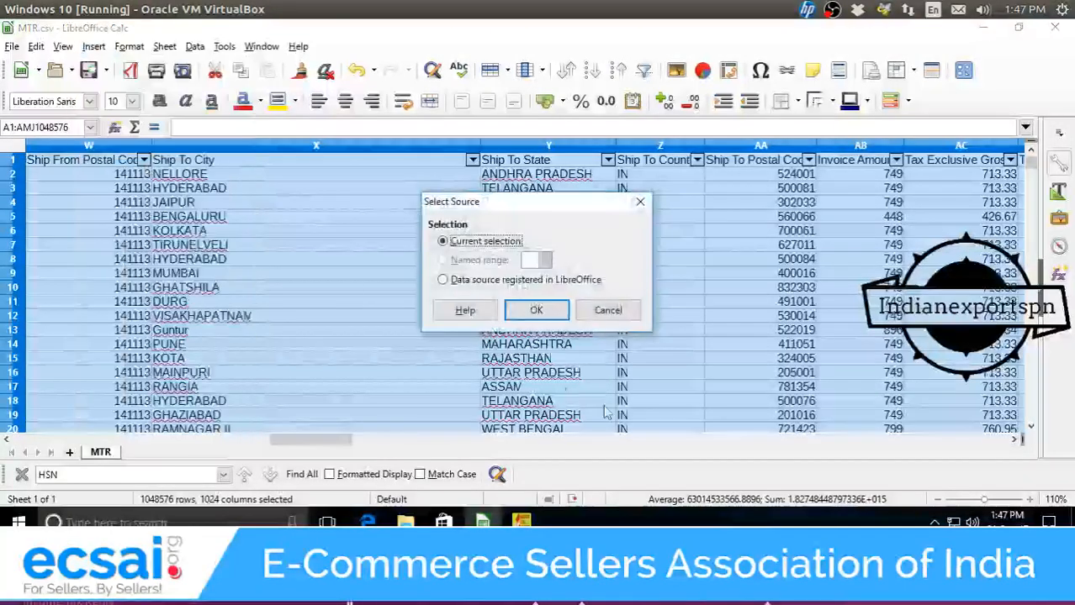
left_click(532, 313)
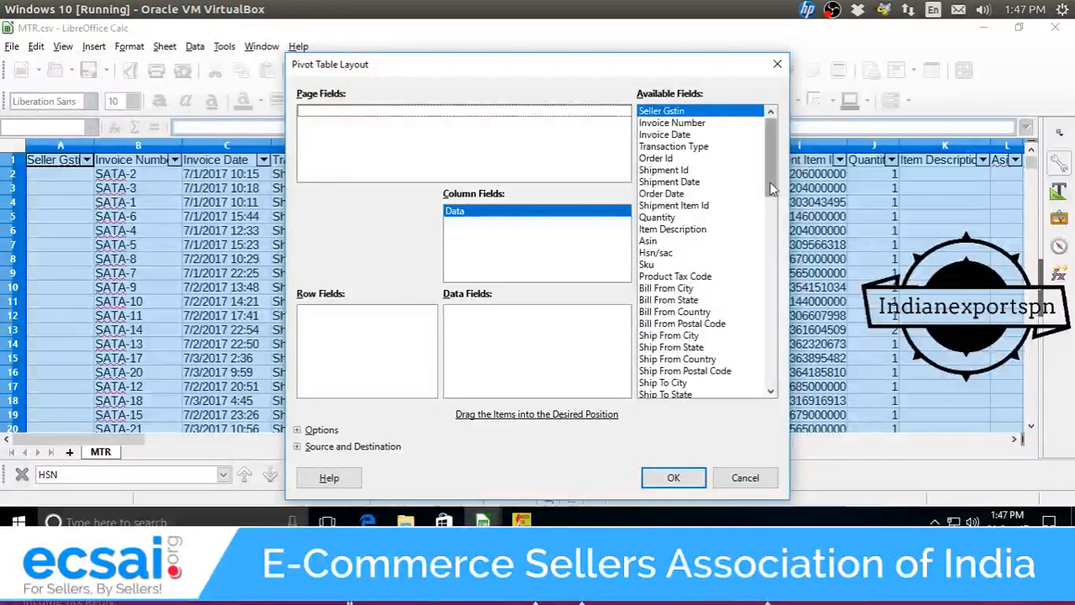
left_click_drag(770, 189, 771, 226)
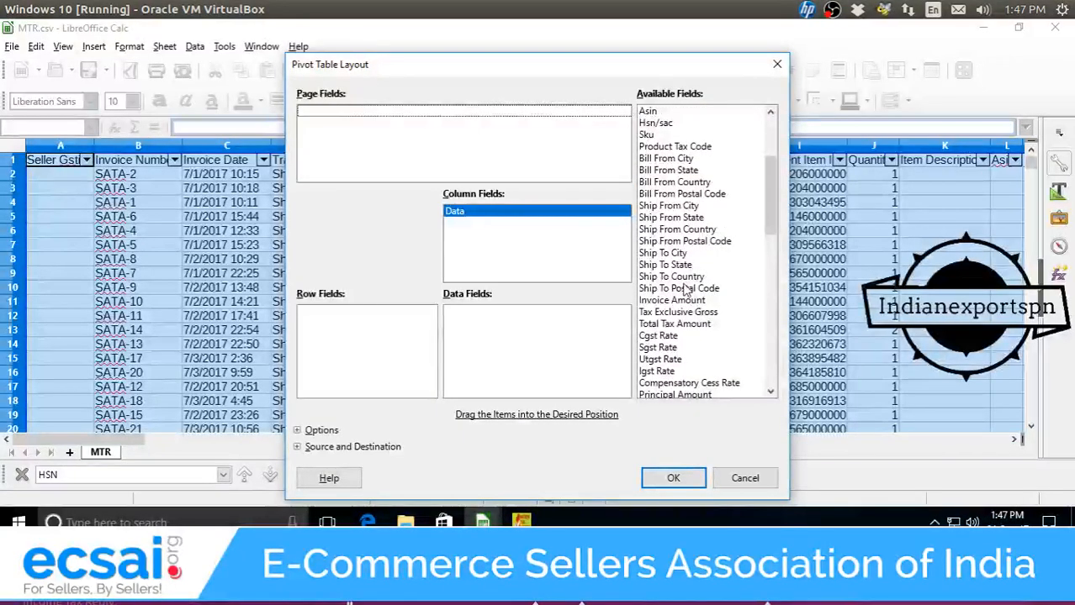
left_click_drag(687, 267, 395, 334)
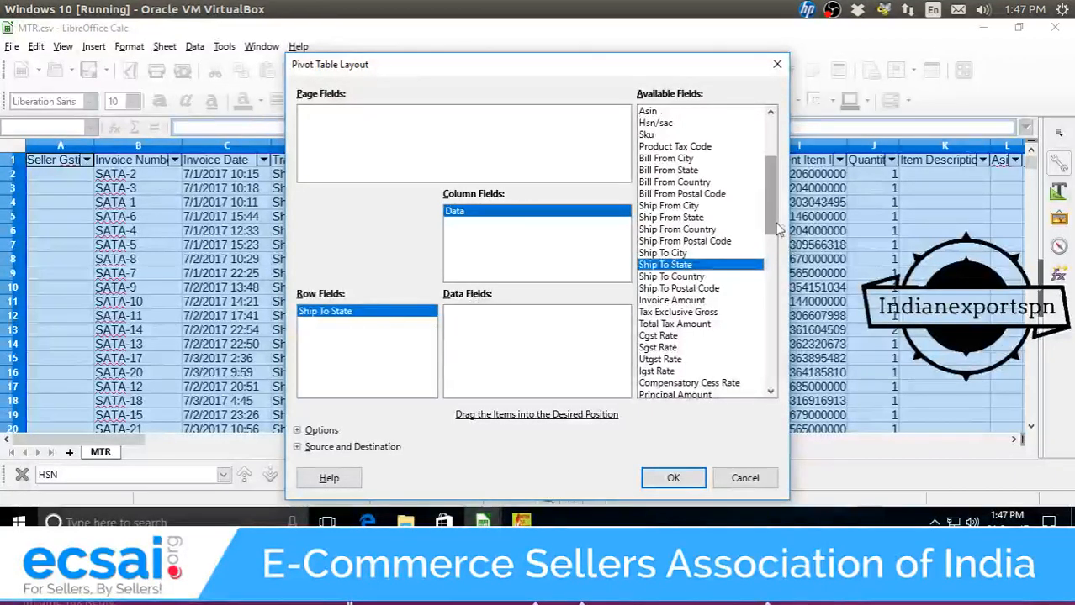
Sum Principal Amount Basis and Shipping Amount Basis as data fields and create the pivot table.
scroll(782, 252, "down", 4)
scroll(781, 259, "down", 2)
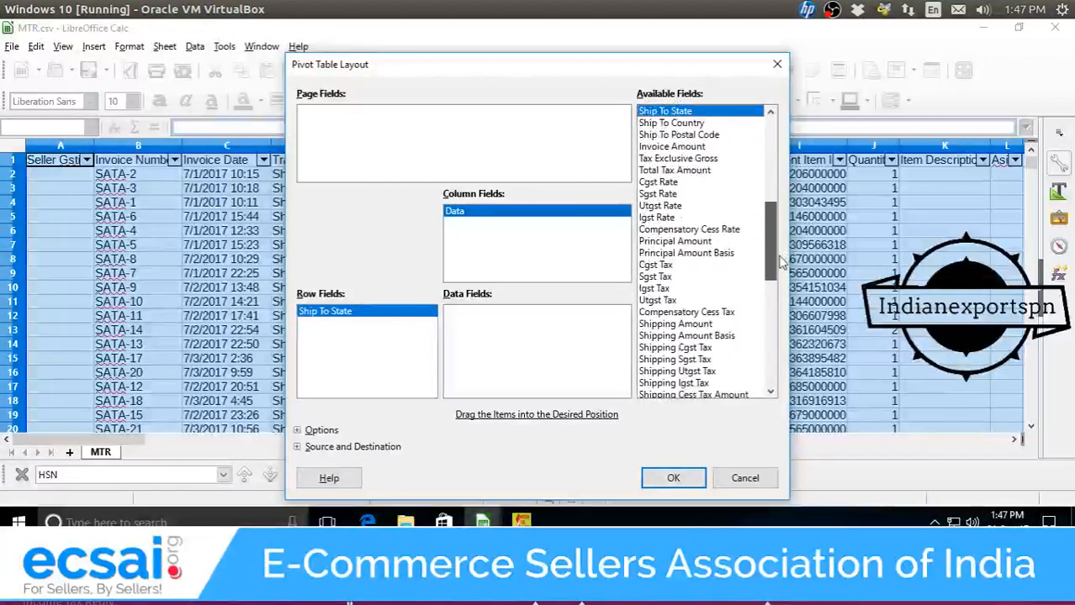
left_click(709, 304)
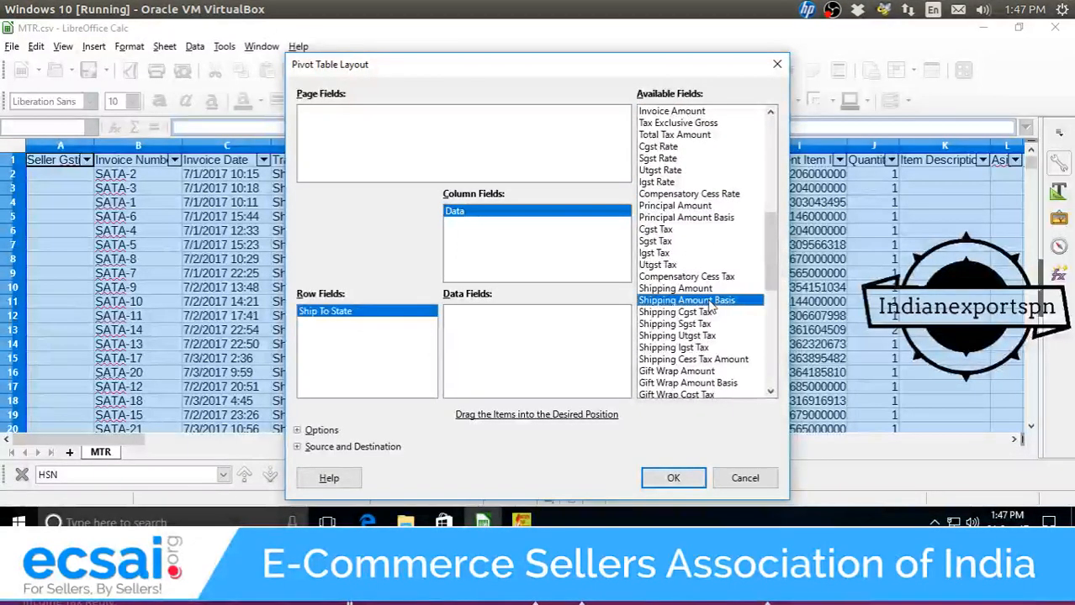
left_click_drag(675, 317, 559, 324)
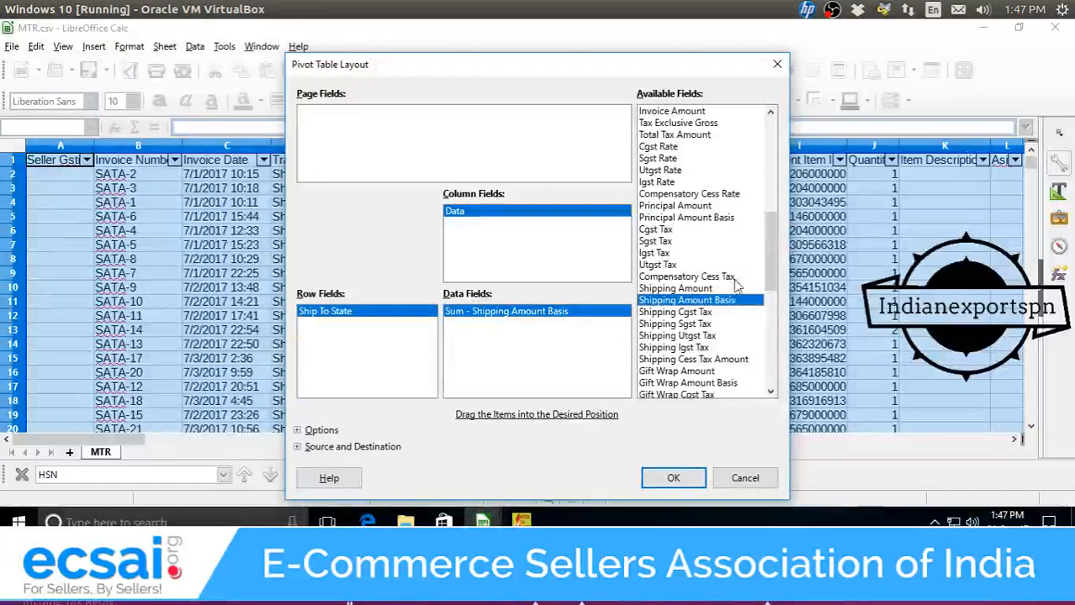
left_click_drag(764, 266, 708, 255)
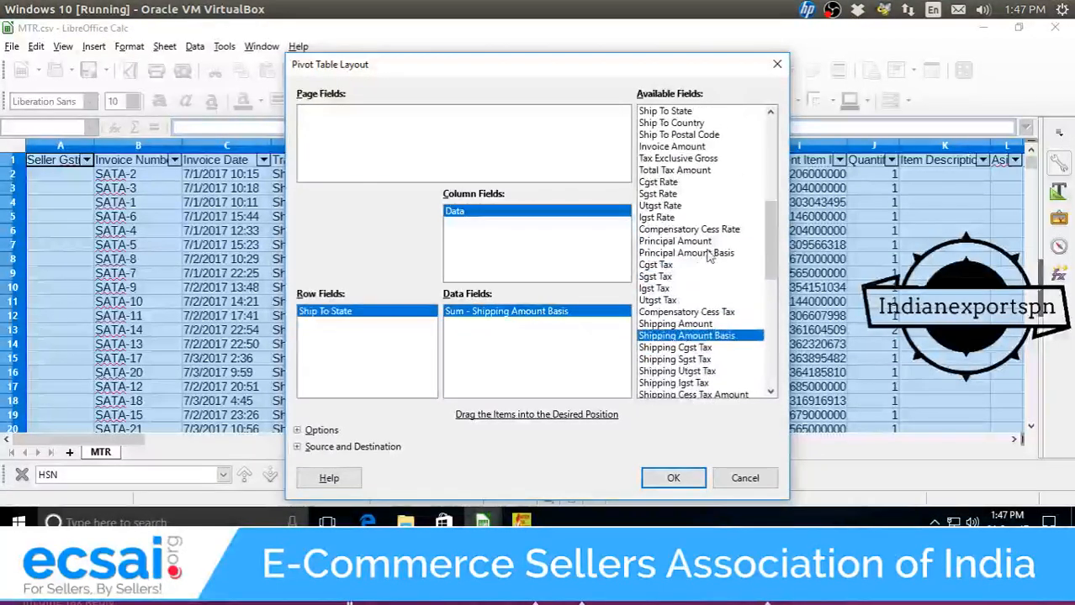
left_click_drag(568, 307, 678, 367)
left_click_drag(704, 255, 603, 325)
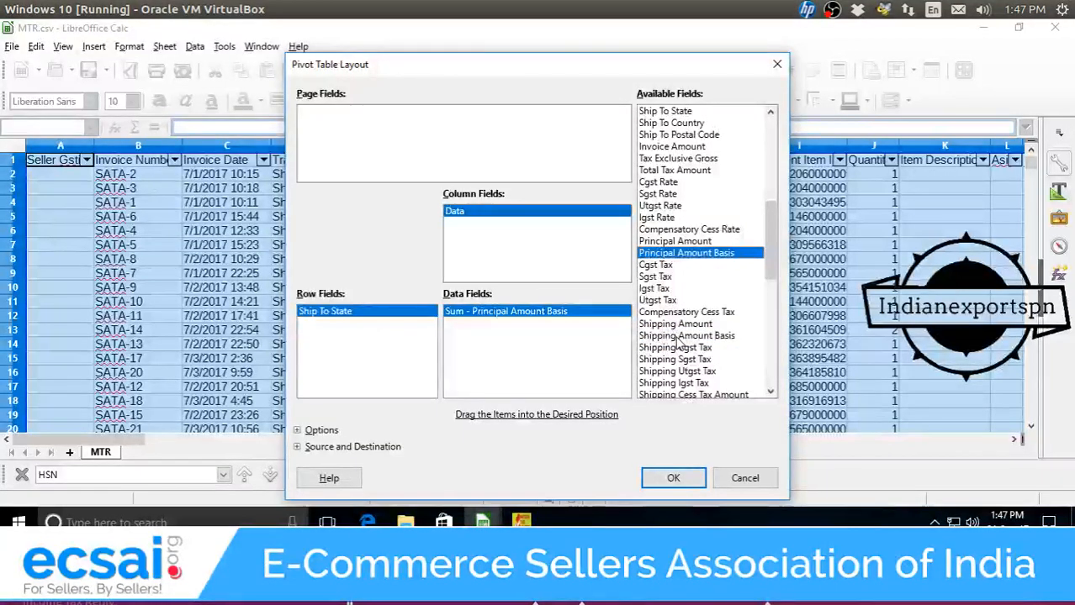
left_click_drag(678, 337, 550, 345)
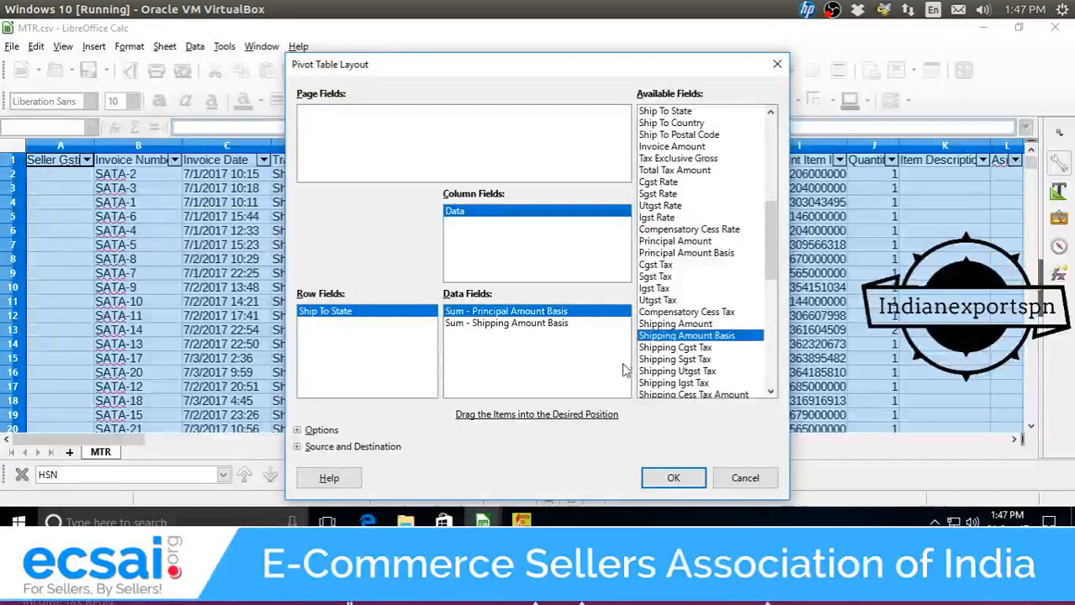
left_click(670, 479)
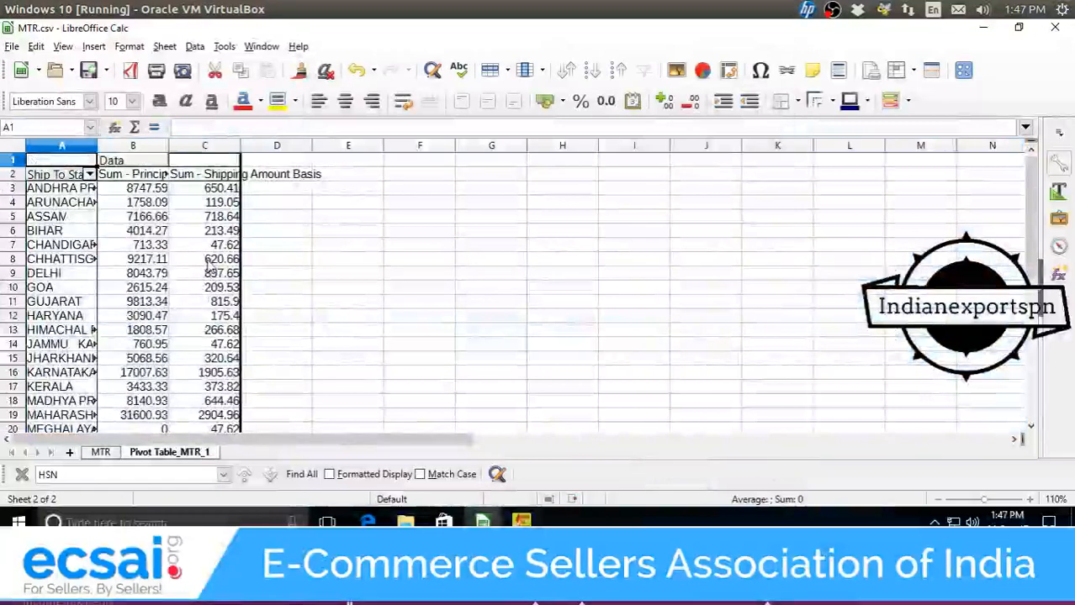
Widen pivot column A so the full Ship To State names show.
scroll(208, 286, "down", 3)
scroll(210, 268, "down", 1)
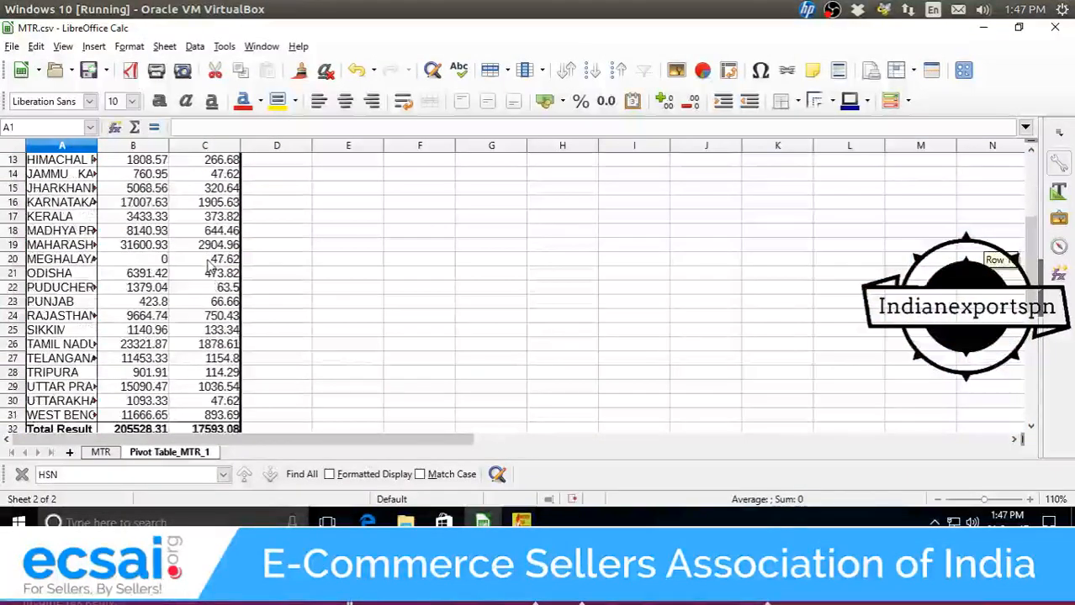
scroll(168, 253, "up", 4)
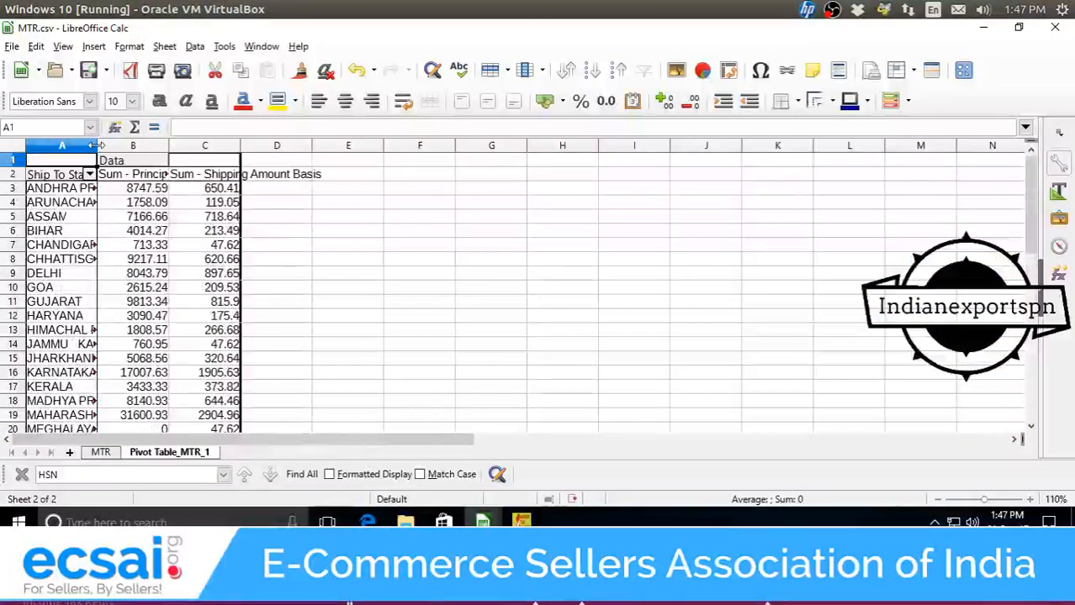
left_click_drag(97, 147, 155, 147)
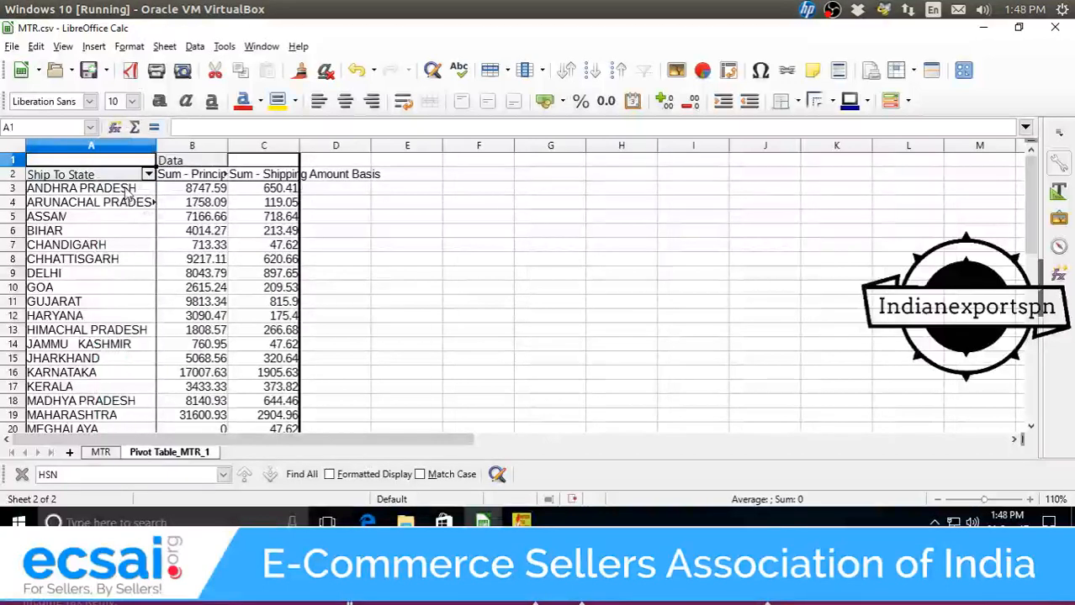
Check ANDHRA PRADESH's totals: 8747.59 principal and 650.41 shipping.
left_click(200, 194)
left_click(252, 195)
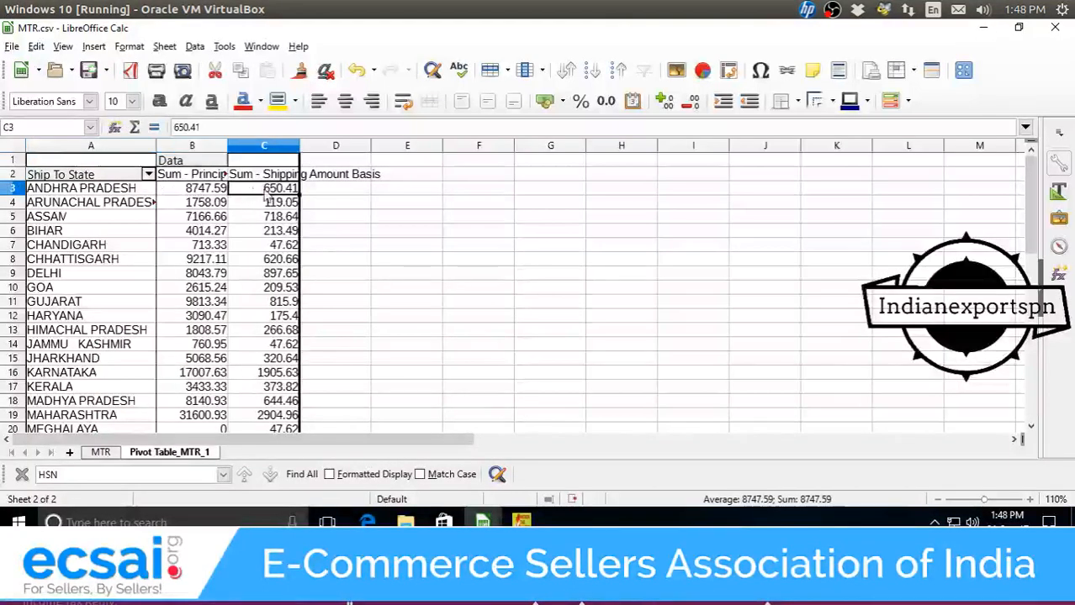
left_click(307, 195)
left_click(212, 198)
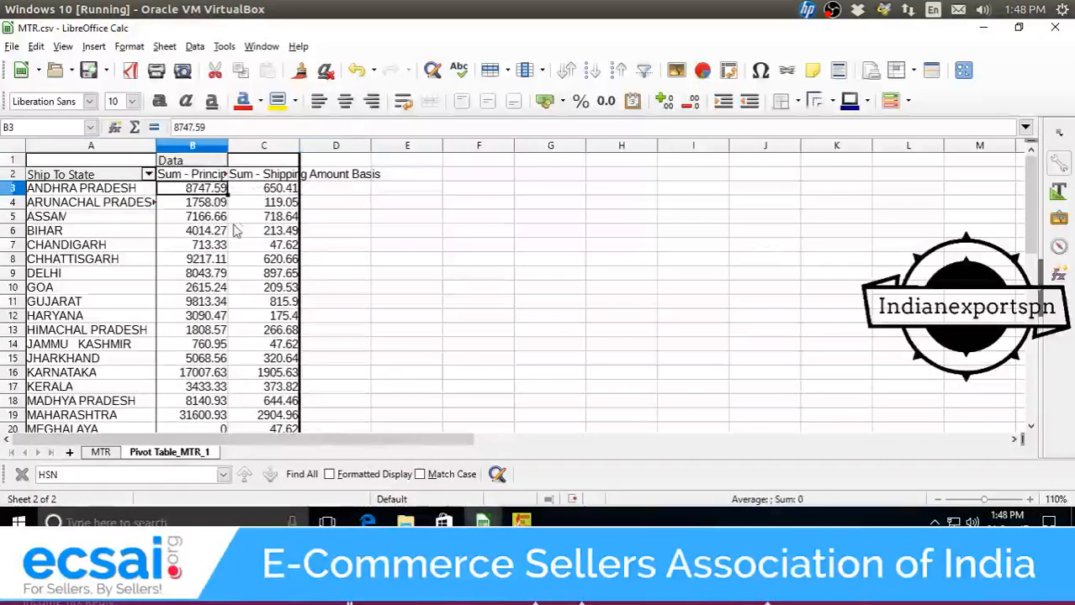
left_click(201, 175)
left_click(270, 179)
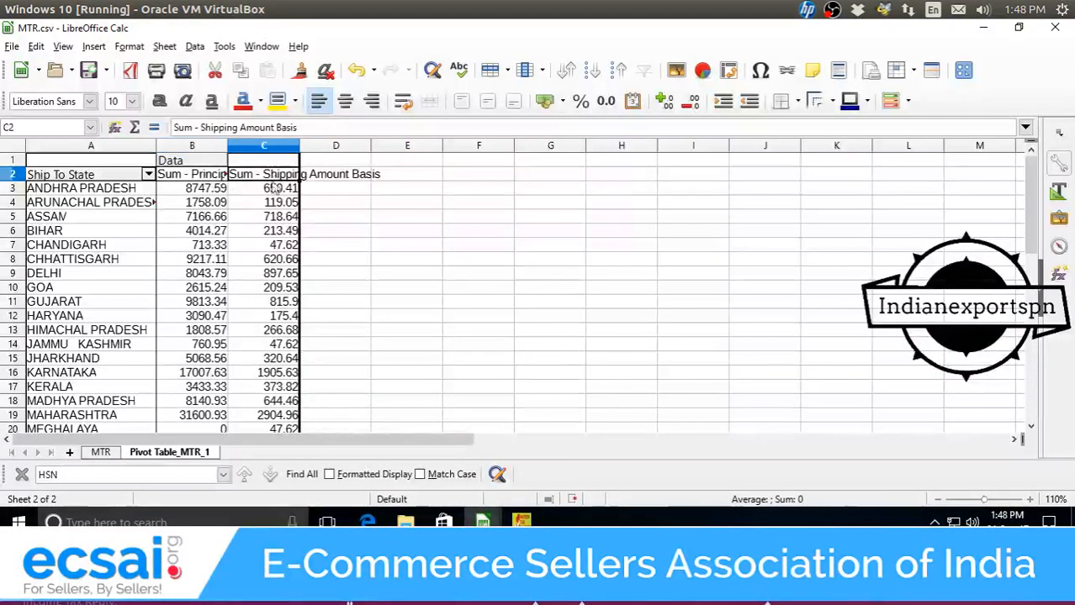
left_click(217, 195)
left_click(216, 178)
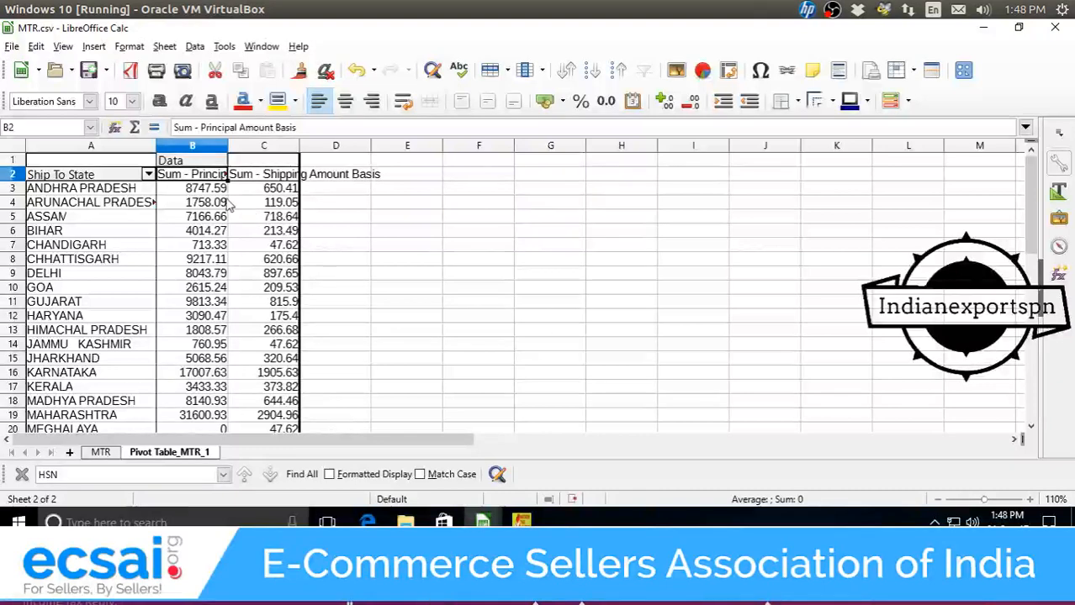
left_click(215, 196)
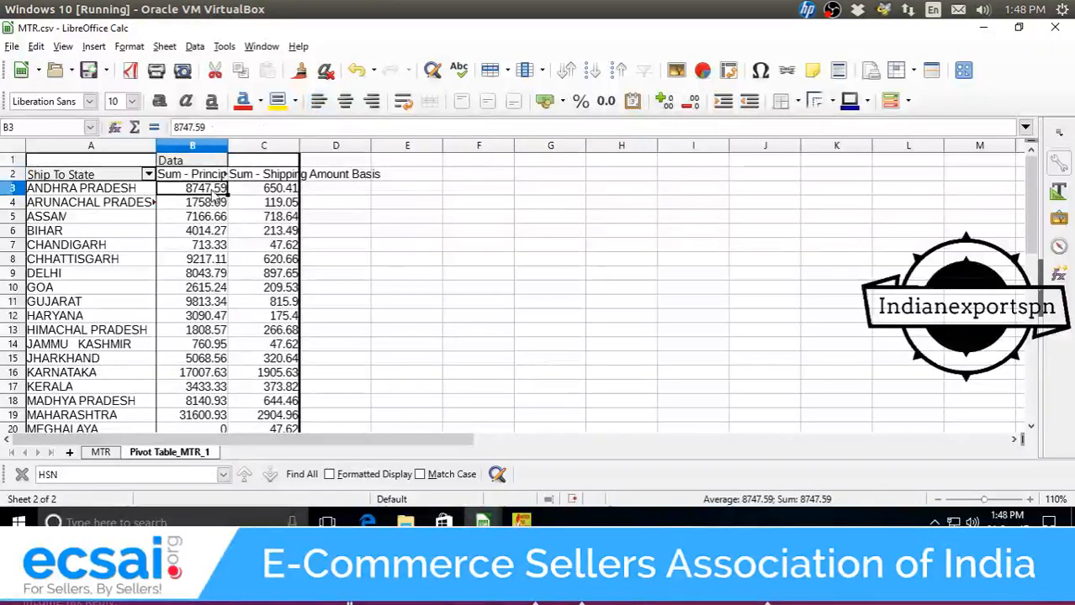
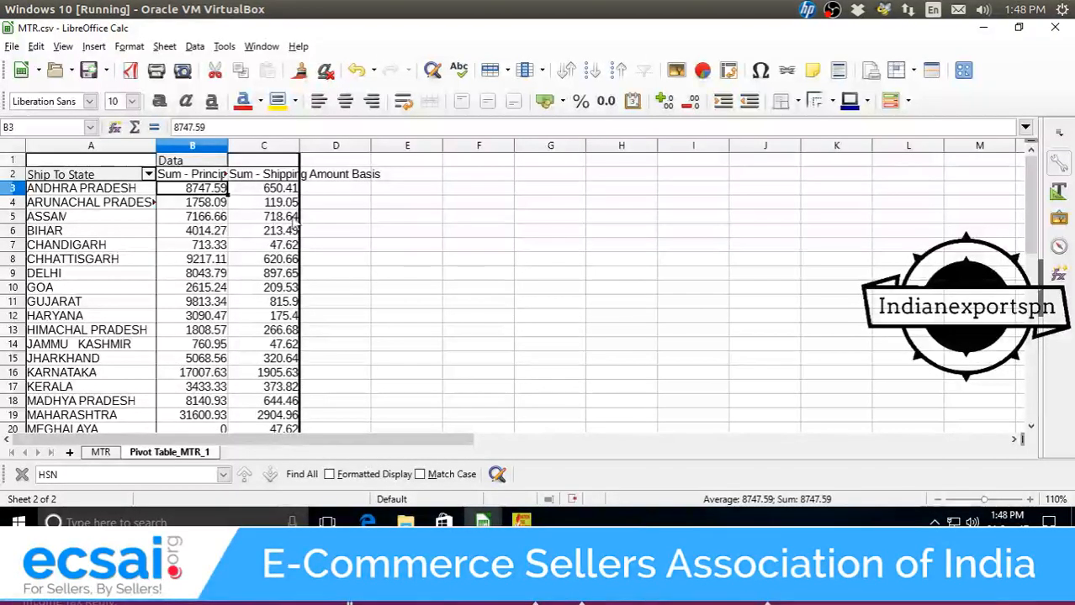
Add a 'Total Sales' heading in E2 and the formula =SUM(B3+C3) in E3.
left_click(283, 192)
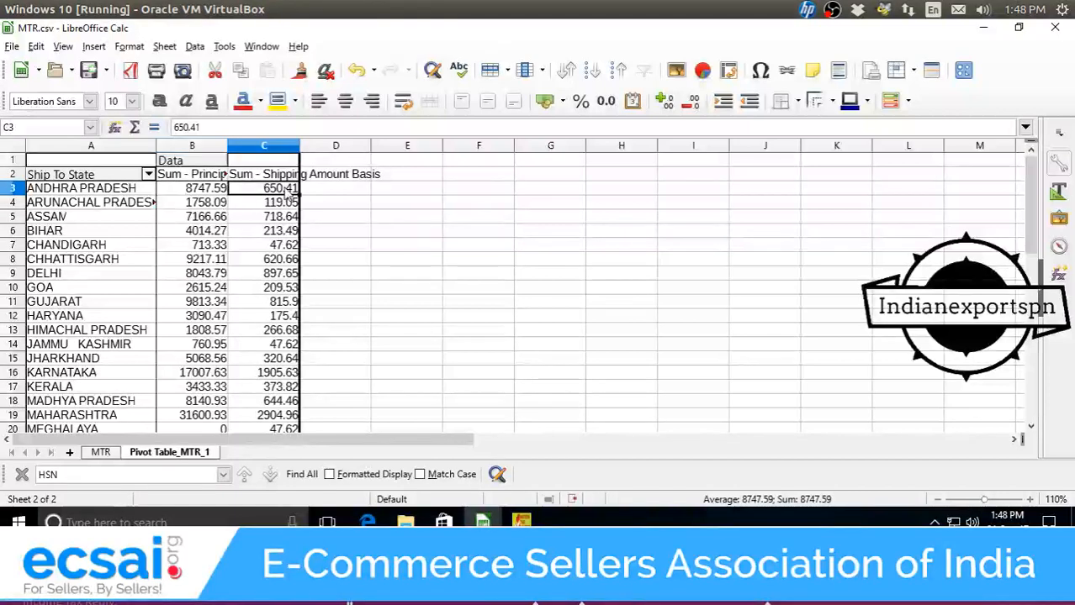
double_click(441, 179)
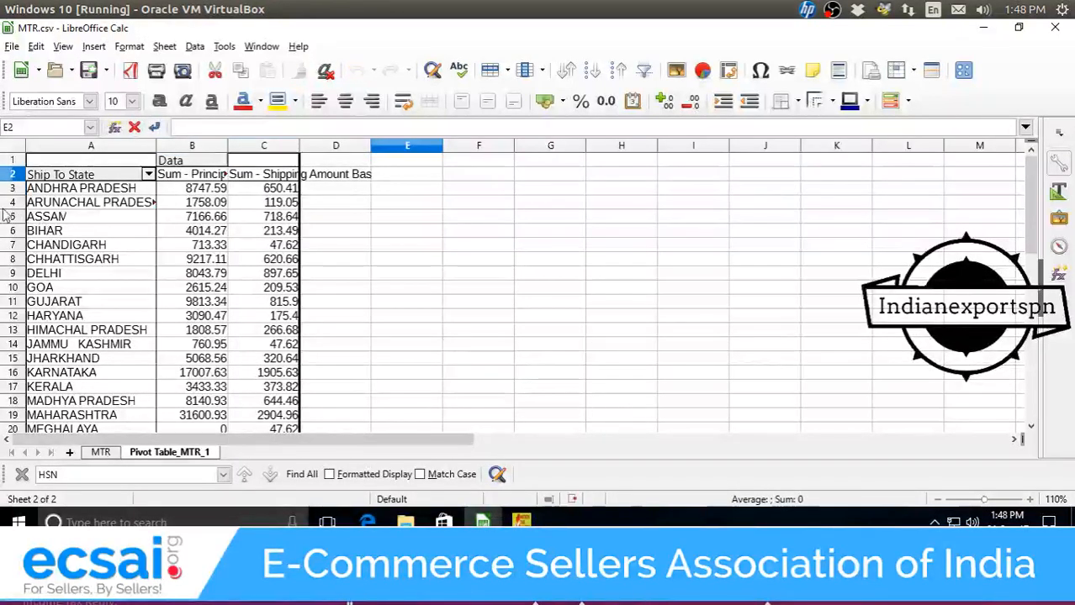
type("Total Sa")
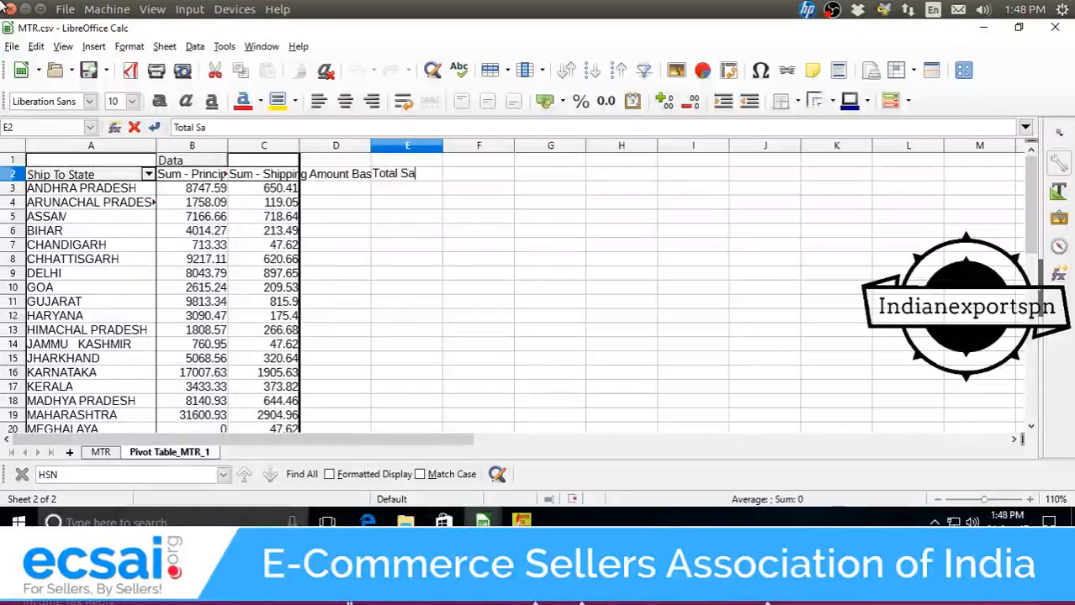
type("les")
key("Return")
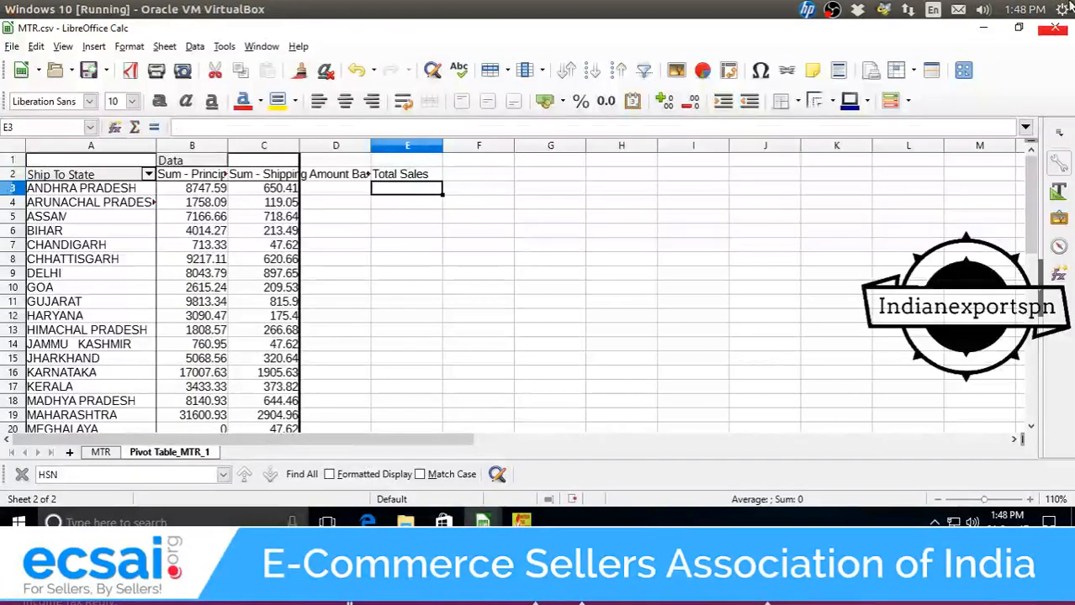
double_click(406, 188)
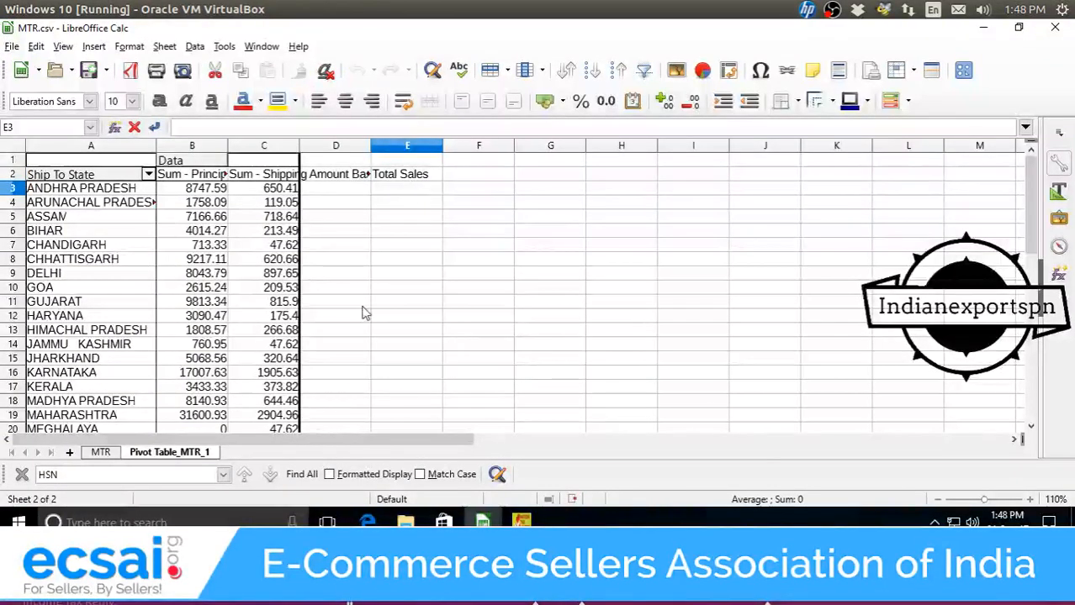
type("=su")
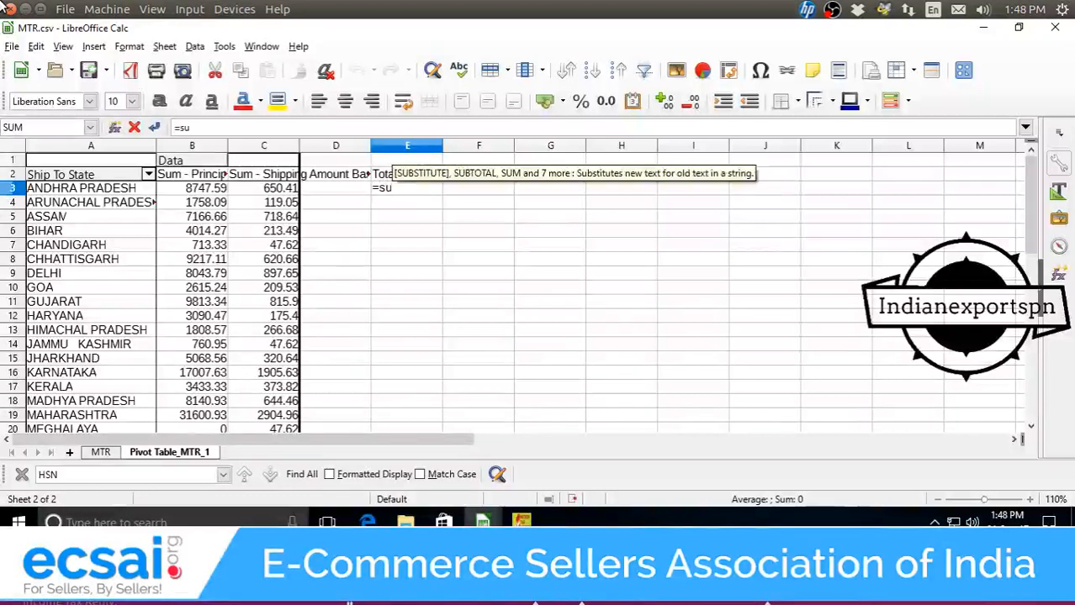
type("m(")
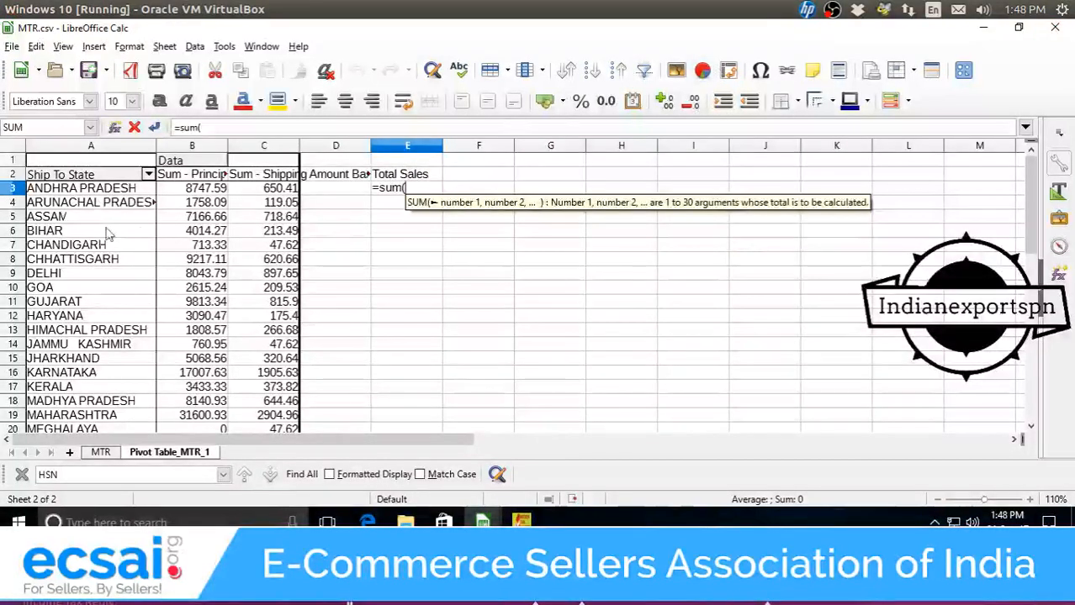
left_click(190, 188)
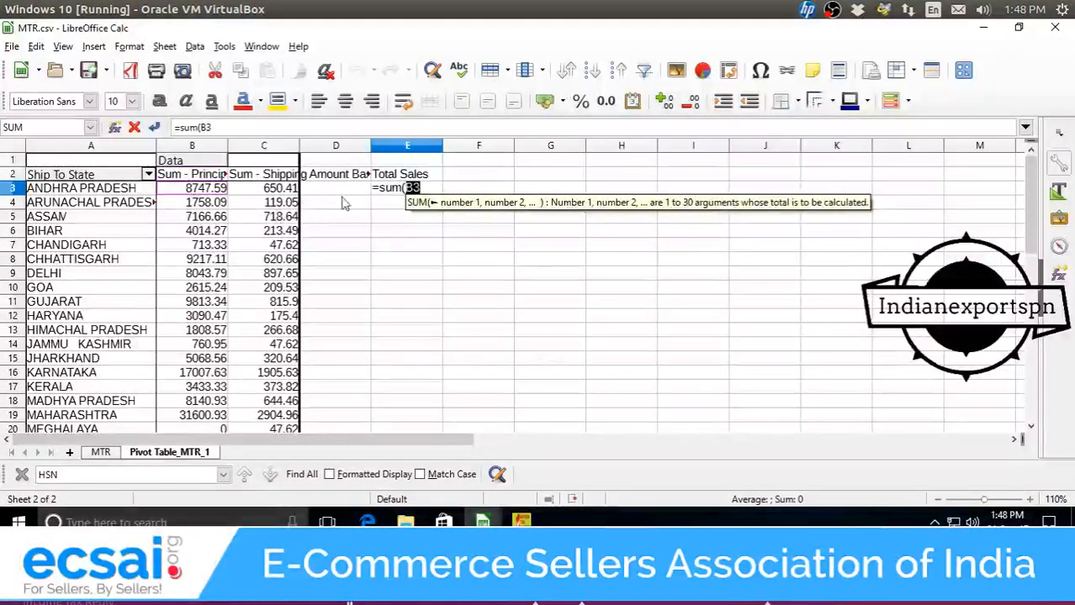
left_click(425, 188)
type("+")
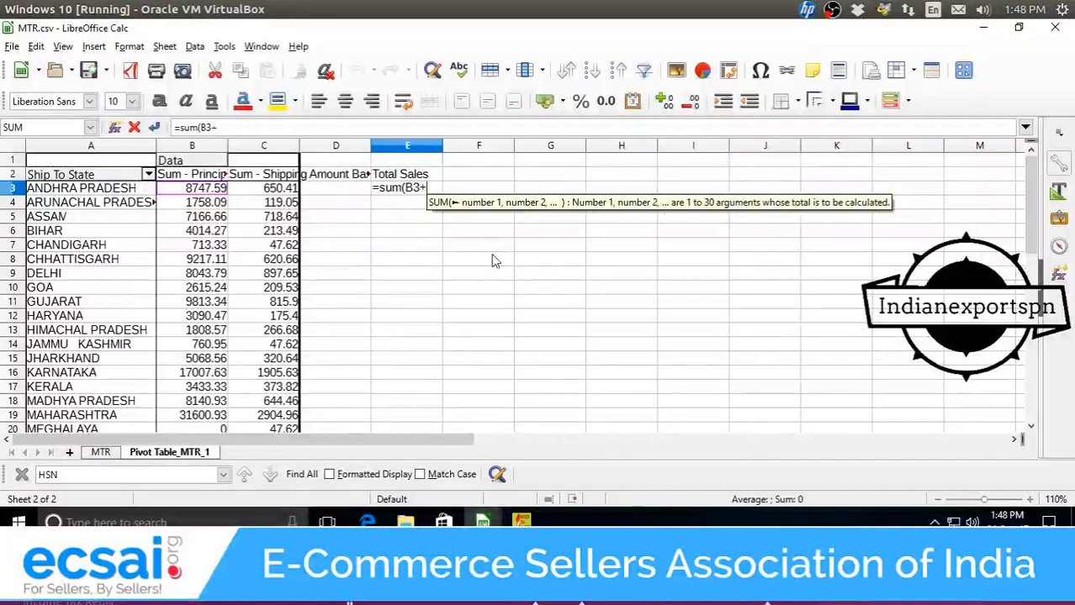
left_click(267, 188)
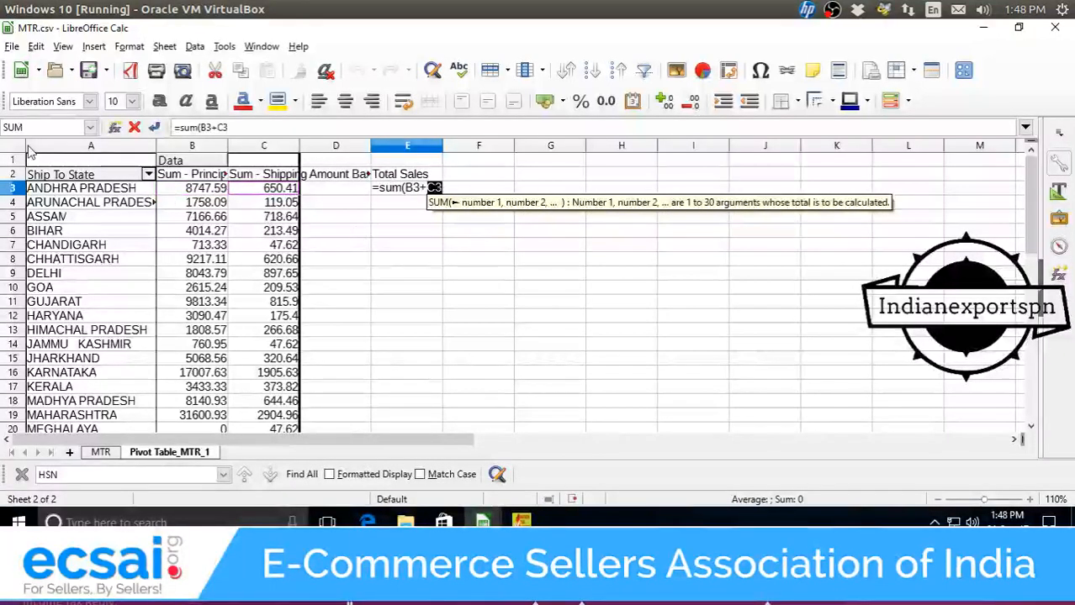
key("Return")
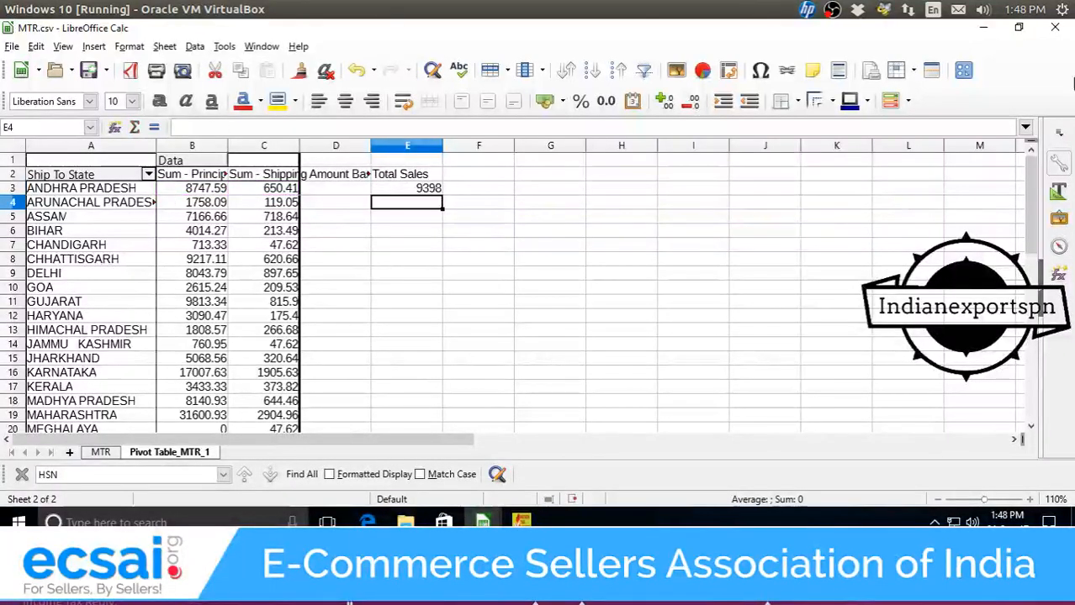
Fill the Total Sales formula down column E to row 32, totalling 223121.39.
left_click(433, 175)
left_click(433, 189)
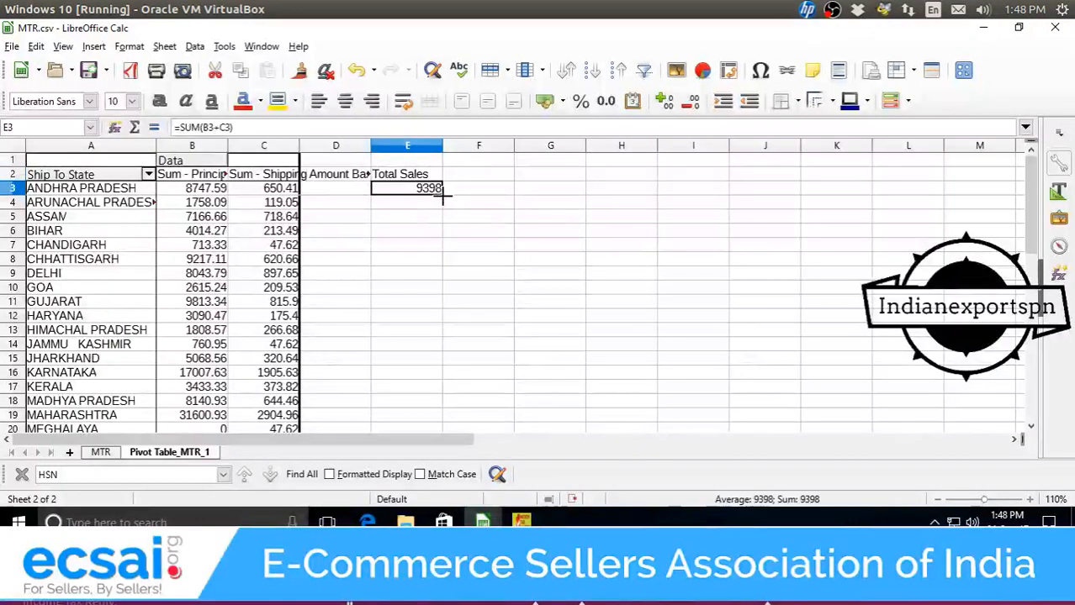
left_click_drag(440, 194, 427, 323)
left_click(426, 326)
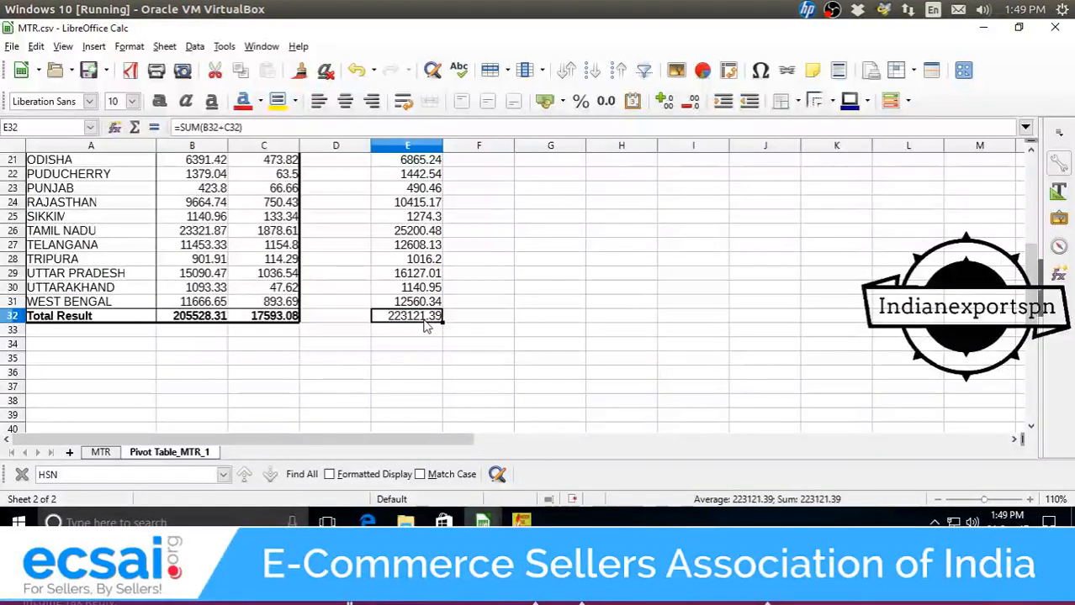
scroll(439, 331, "up", 7)
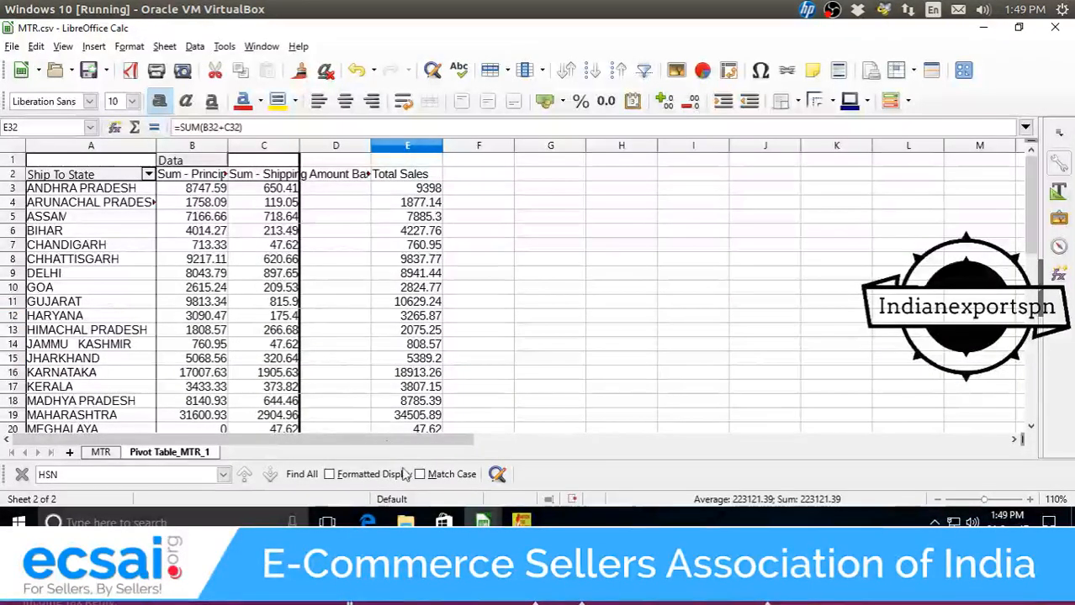
View the original Place Of Supply entries in b2cs.csv.
mouse_move(483, 516)
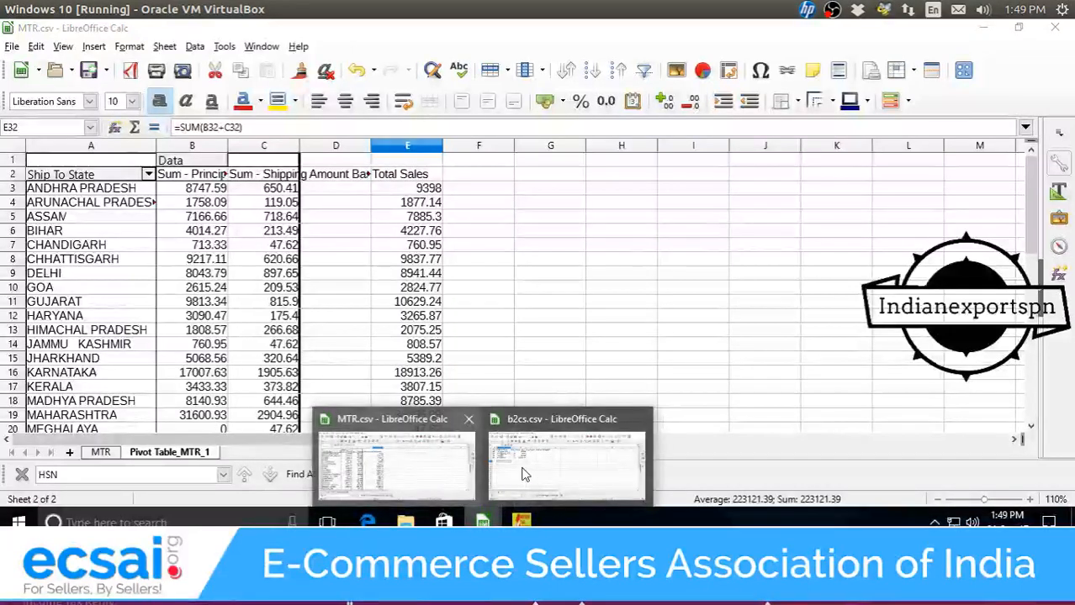
left_click(523, 475)
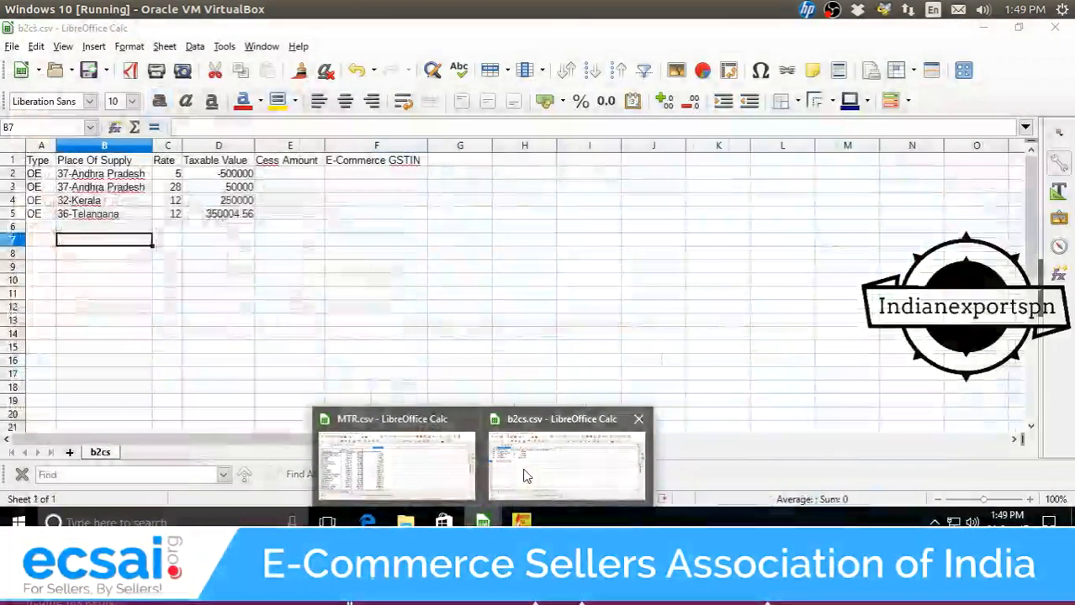
left_click(100, 173)
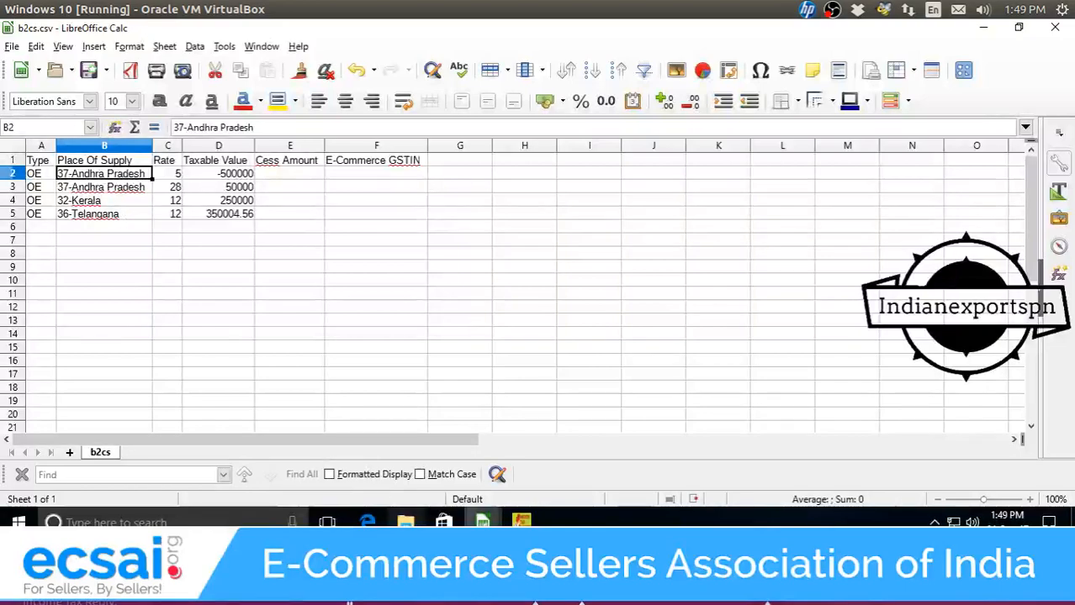
Copy the pivot's state names in A3:A31 of MTR.csv.
mouse_move(482, 516)
left_click(425, 490)
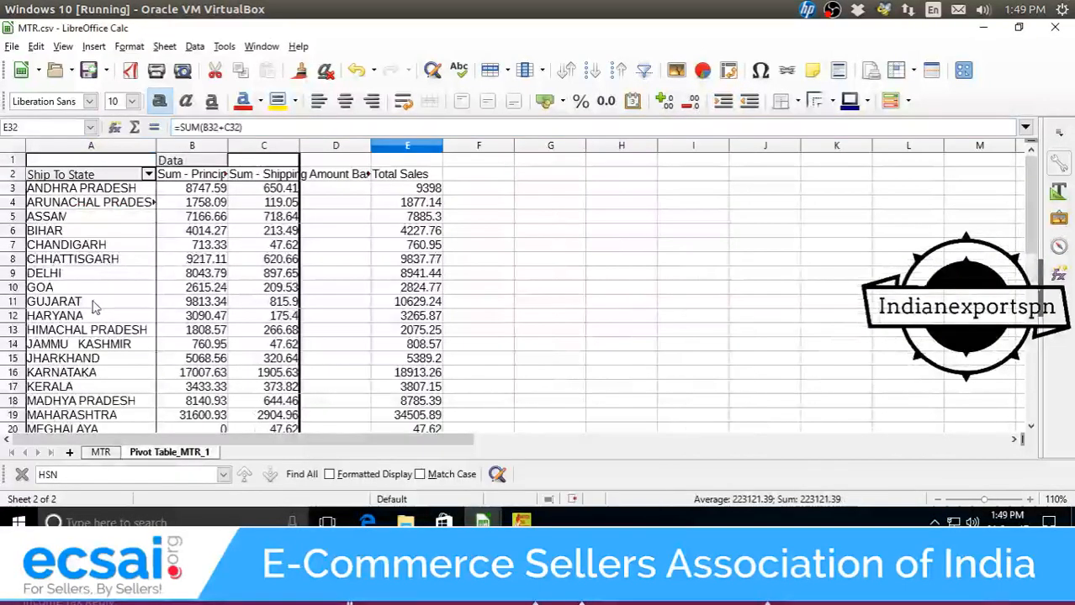
left_click_drag(95, 195, 95, 352)
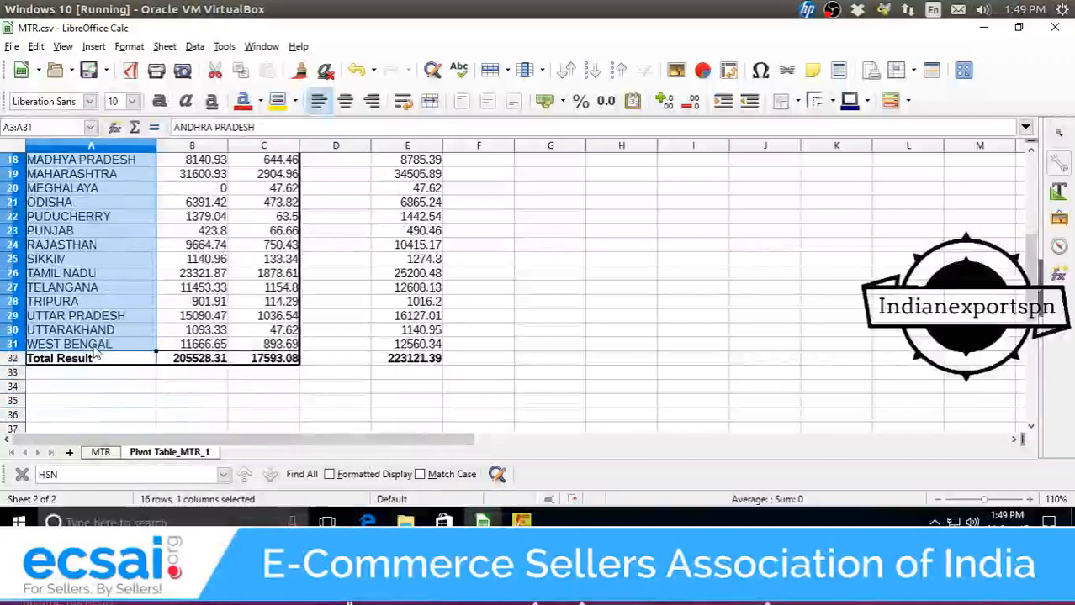
key("ctrl+c")
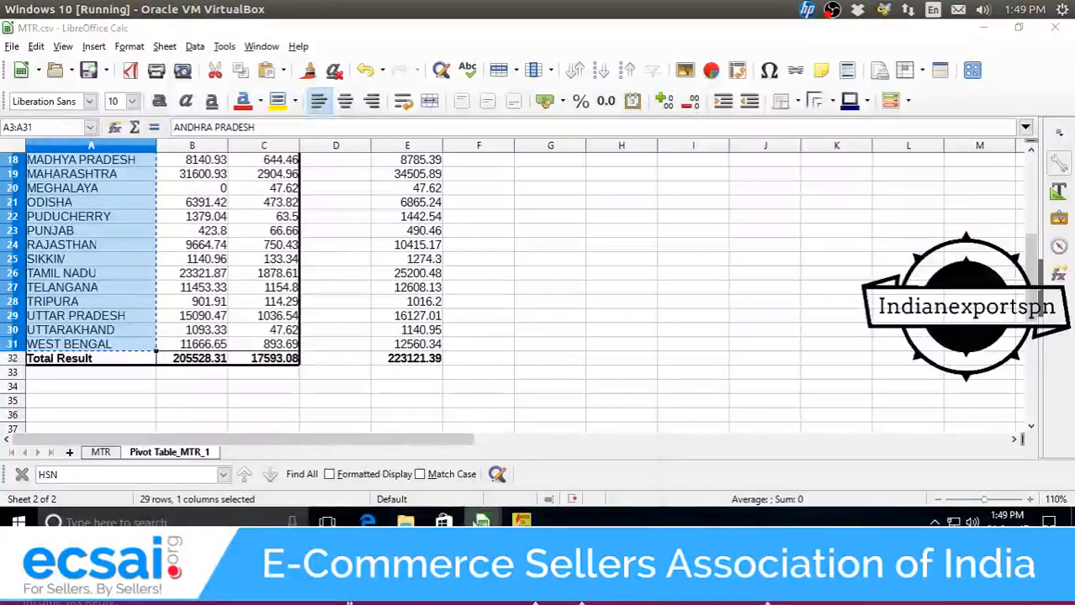
Paste the state names into b2cs column B, then undo that paste.
mouse_move(482, 522)
left_click(565, 467)
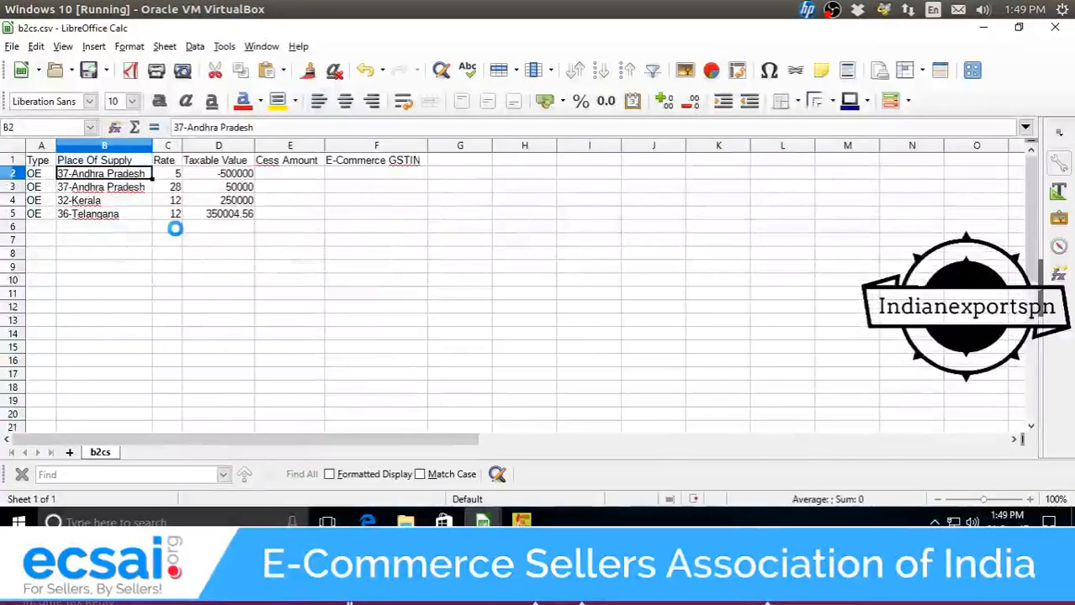
key("ctrl+v")
left_click(174, 187)
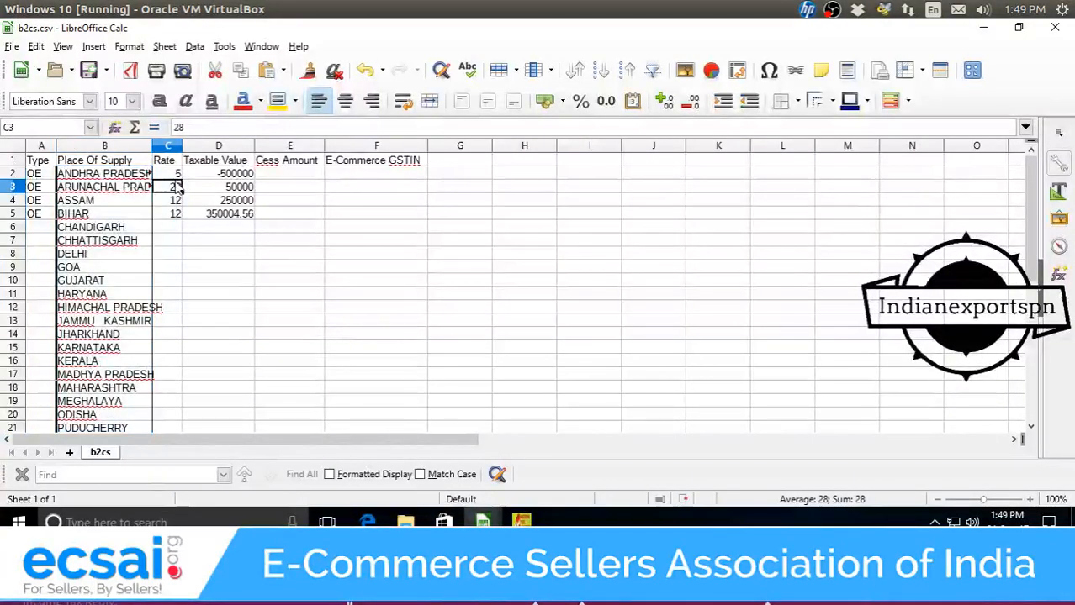
key("ctrl+z")
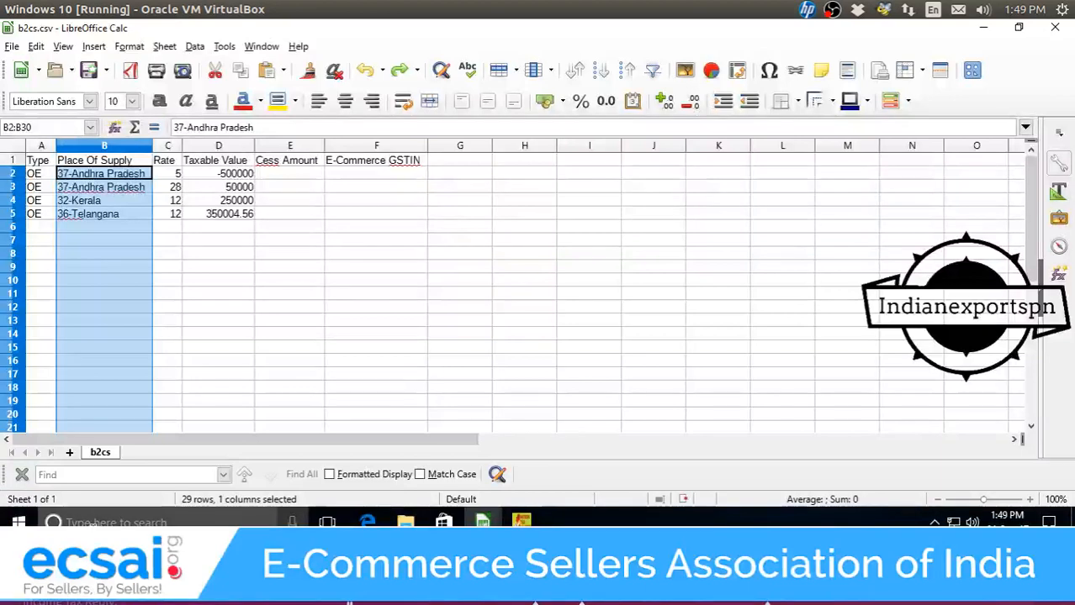
left_click(118, 522)
Paste the state names into a new Notepad window to strip their formatting.
type("n")
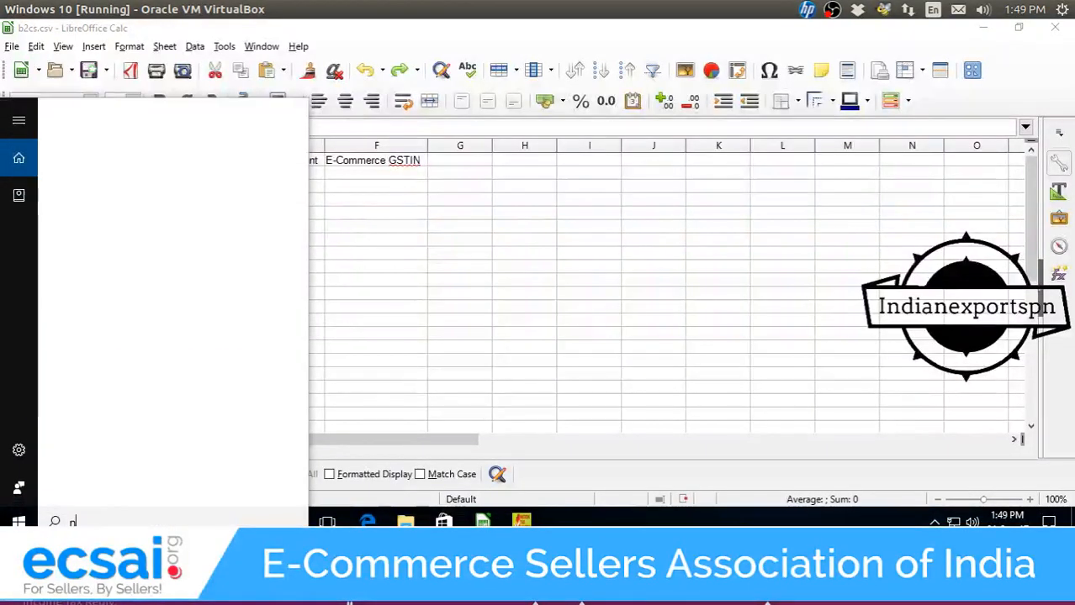
type("oto")
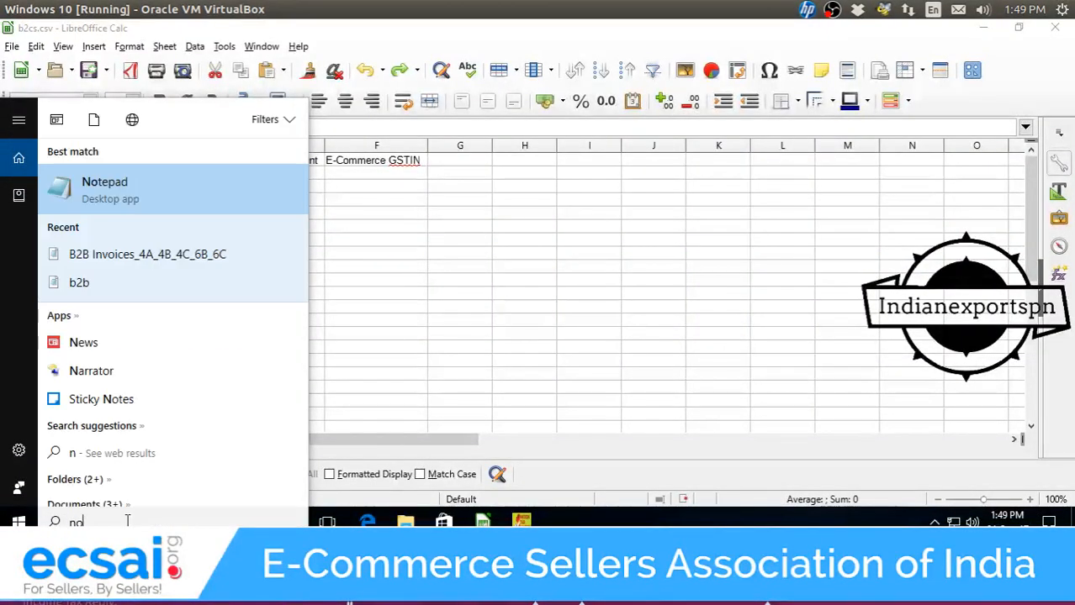
left_click(176, 202)
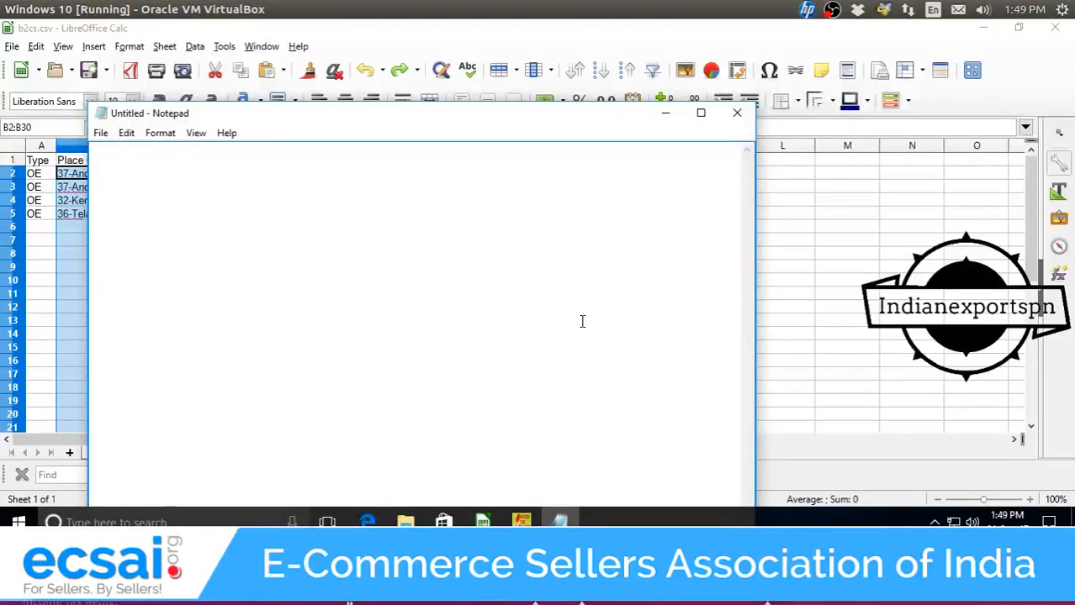
key("ctrl+v")
key("ctrl+a")
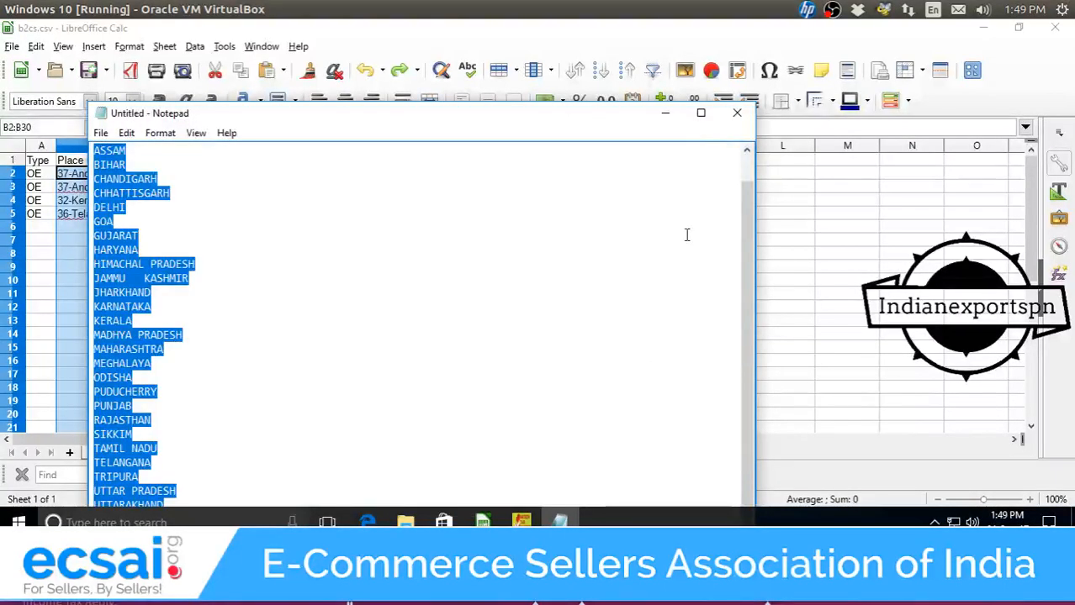
left_click(664, 113)
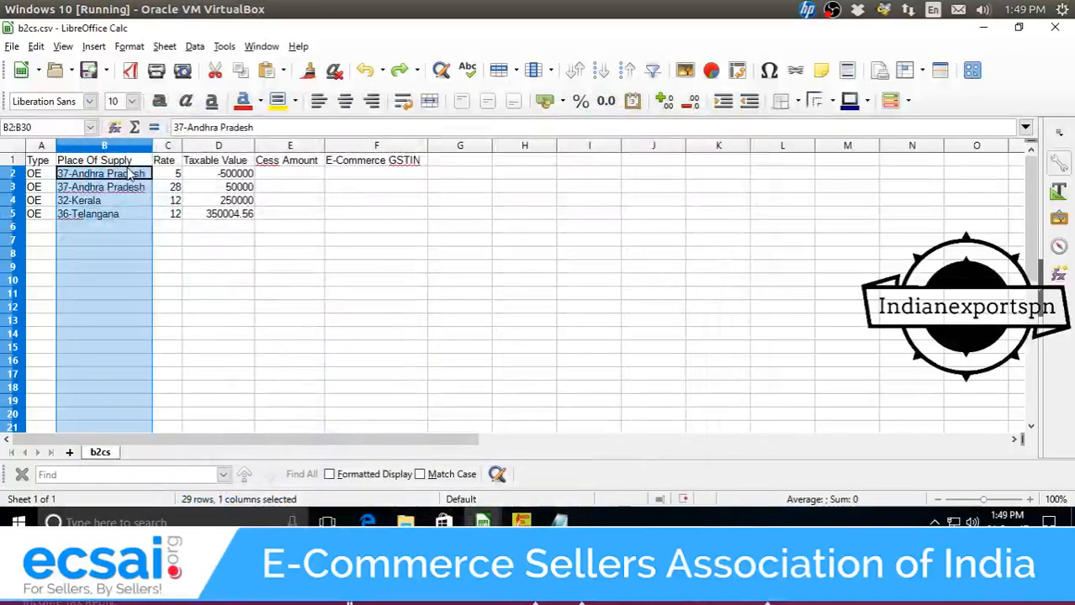
Paste the plain state list into b2cs column B and widen the column.
key("ctrl+v")
left_click(612, 459)
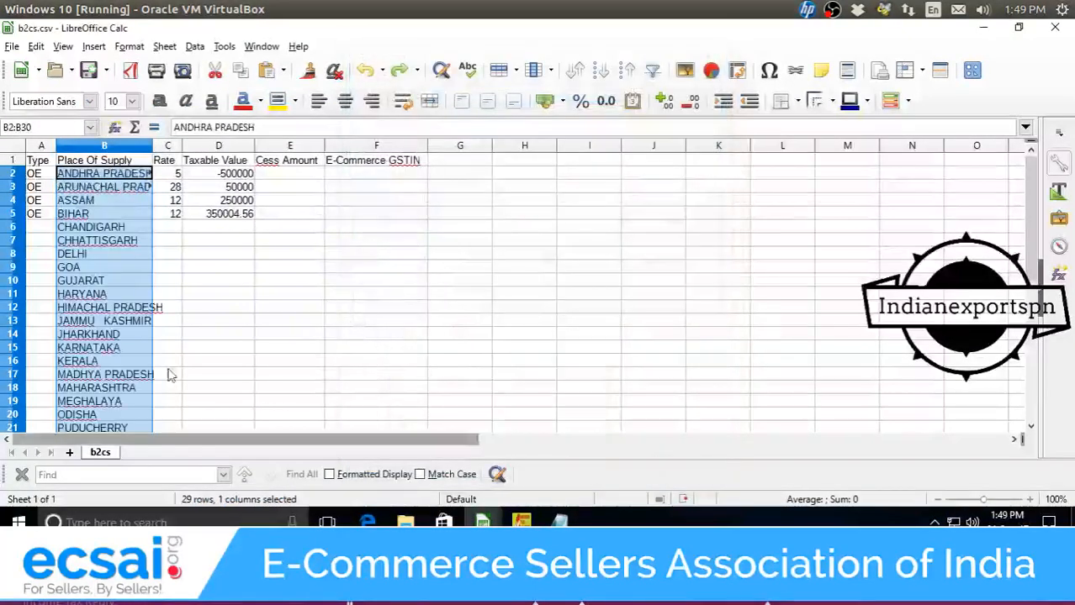
left_click(125, 291)
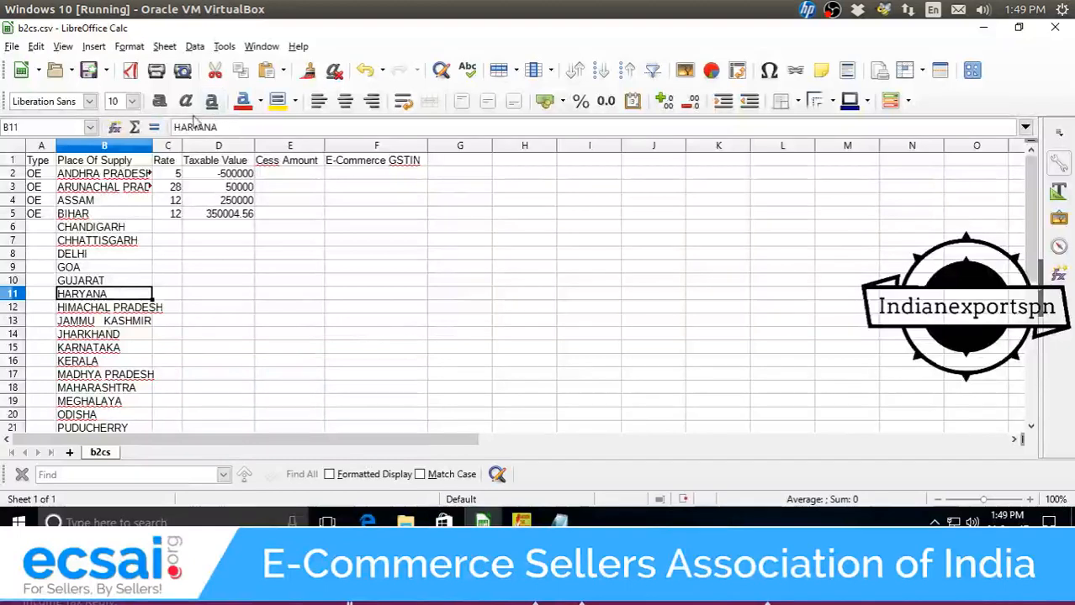
left_click_drag(152, 146, 191, 146)
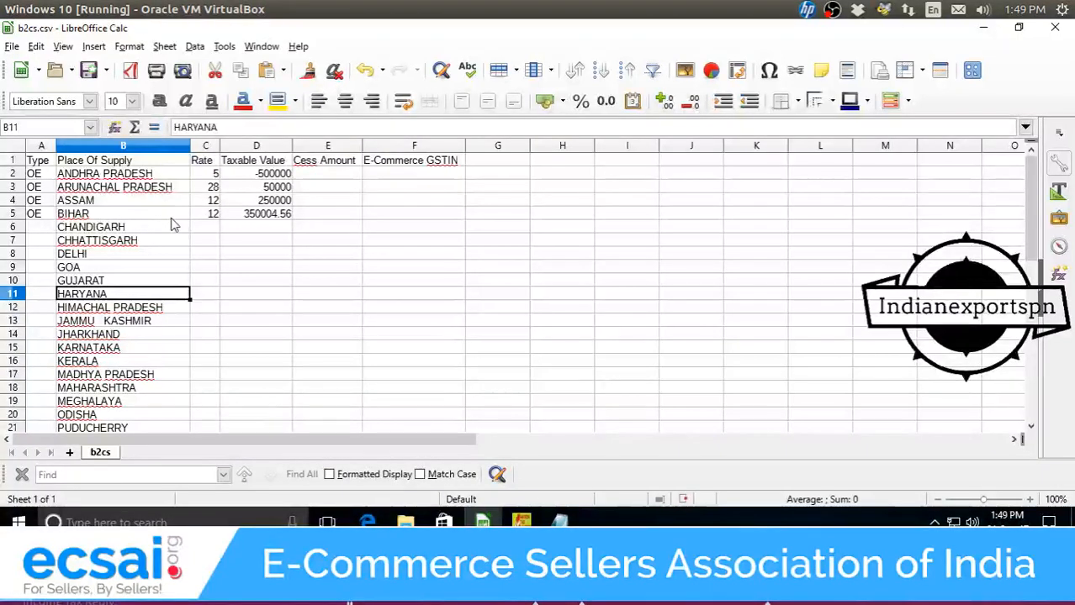
Enter rate 5 in cells C2 through C14, ANDHRA PRADESH to JHARKHAND.
left_click(210, 173)
type("5")
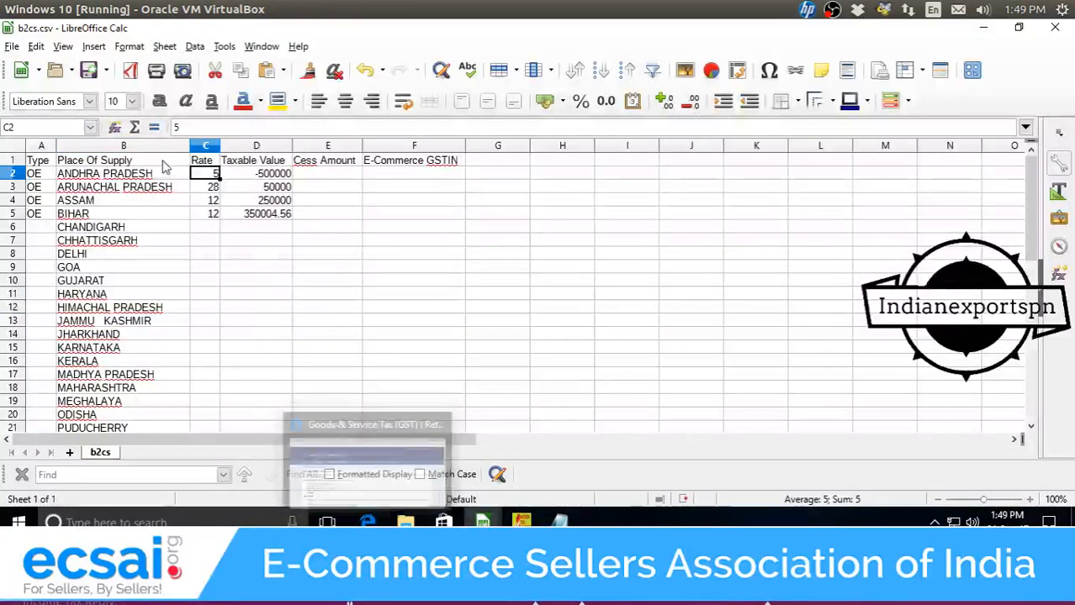
key("Return")
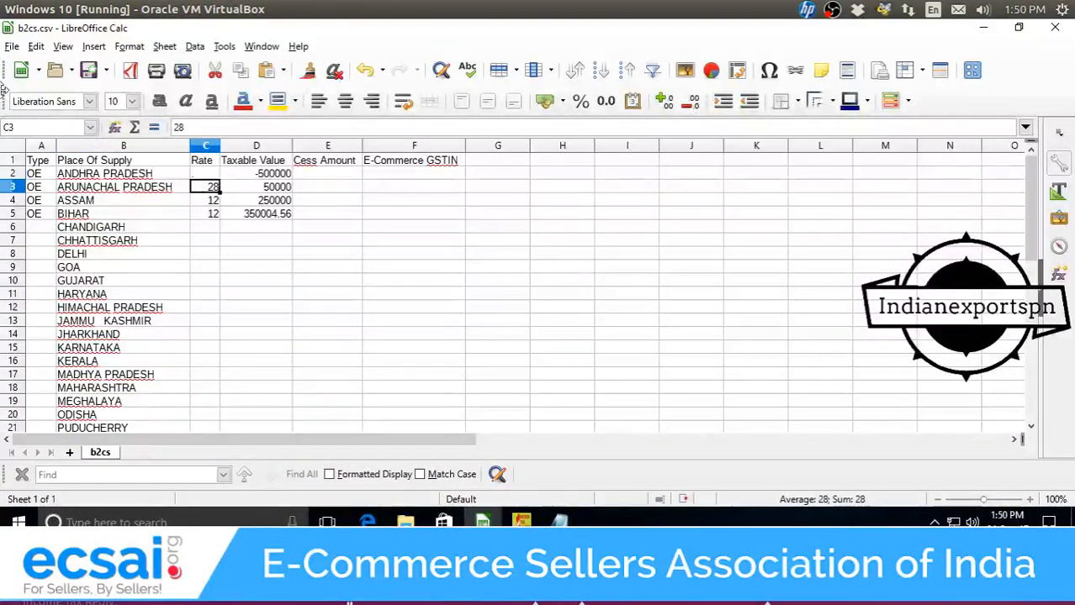
key("Up")
type("5")
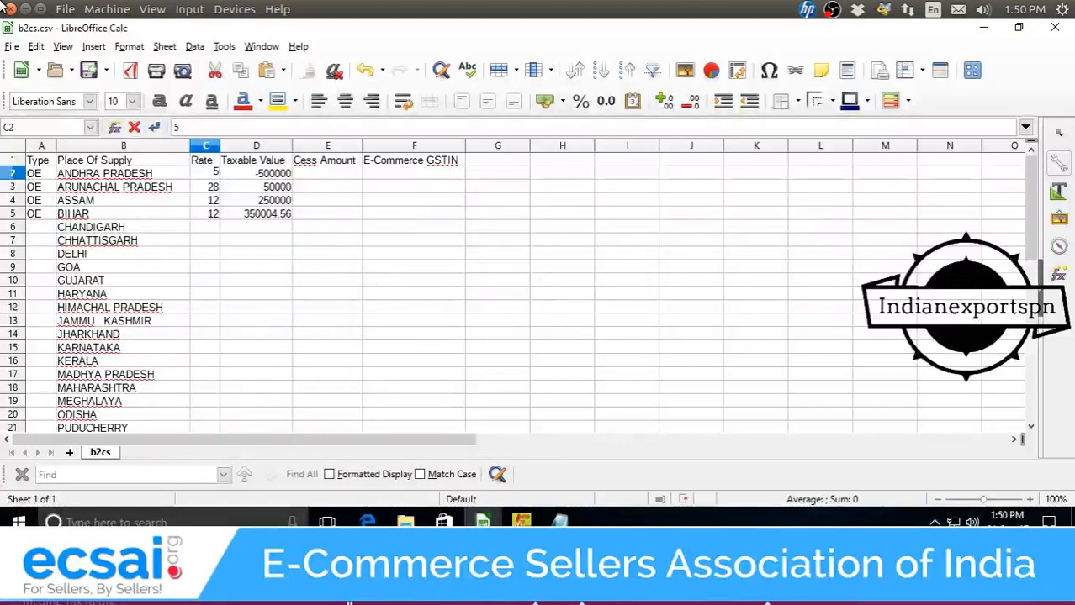
key("Return")
type("5")
key("Return")
type("5")
key("Return")
type("5")
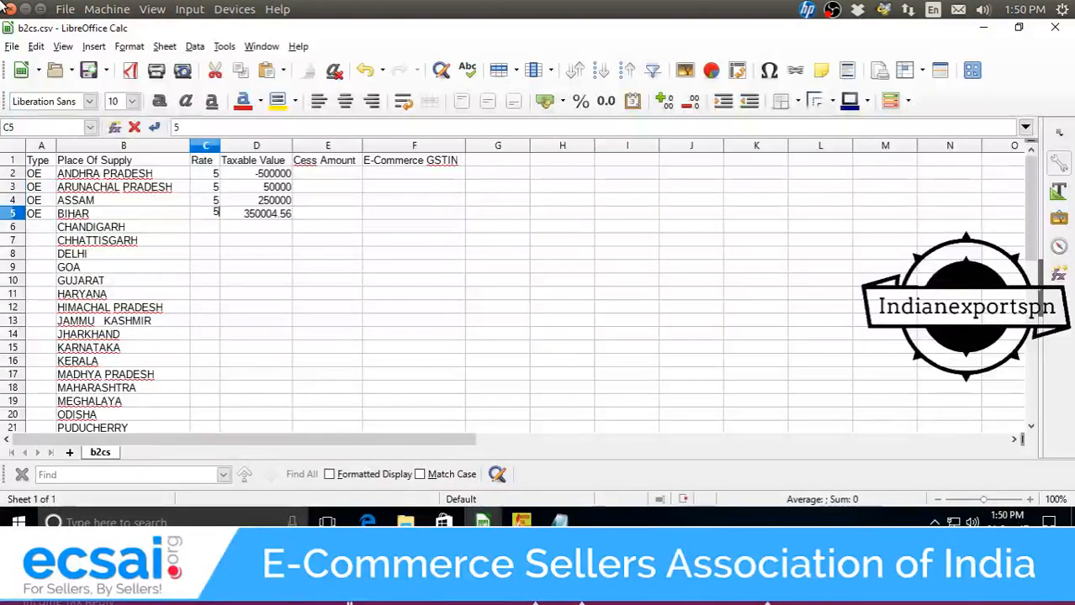
key("Return")
type("5")
key("Return")
type("5")
key("Return")
type("5")
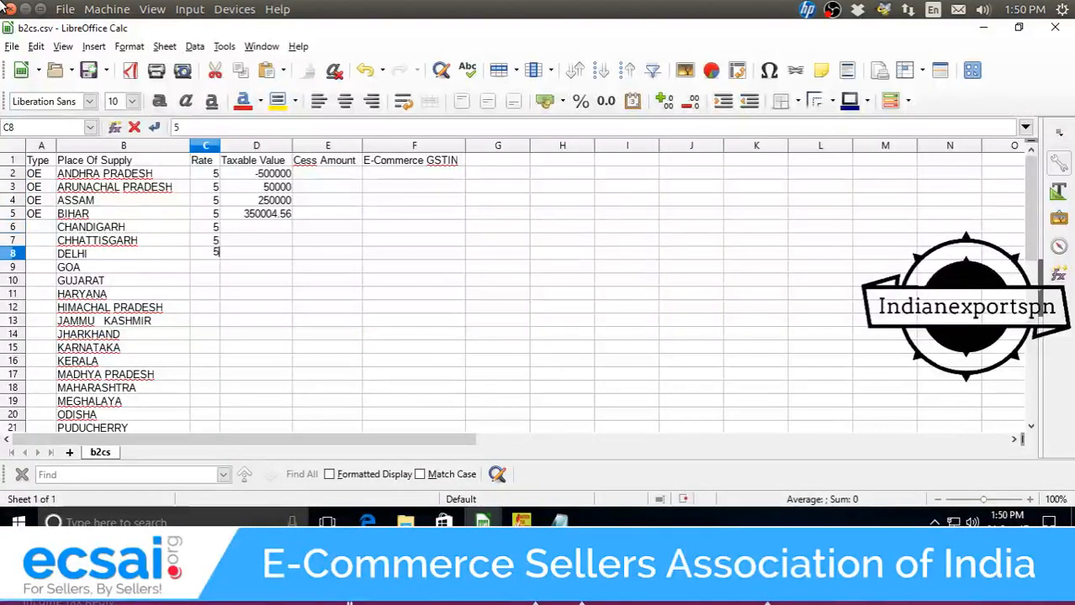
key("Return")
type("5")
key("Return")
type("5")
key("Return")
type("5")
key("Return")
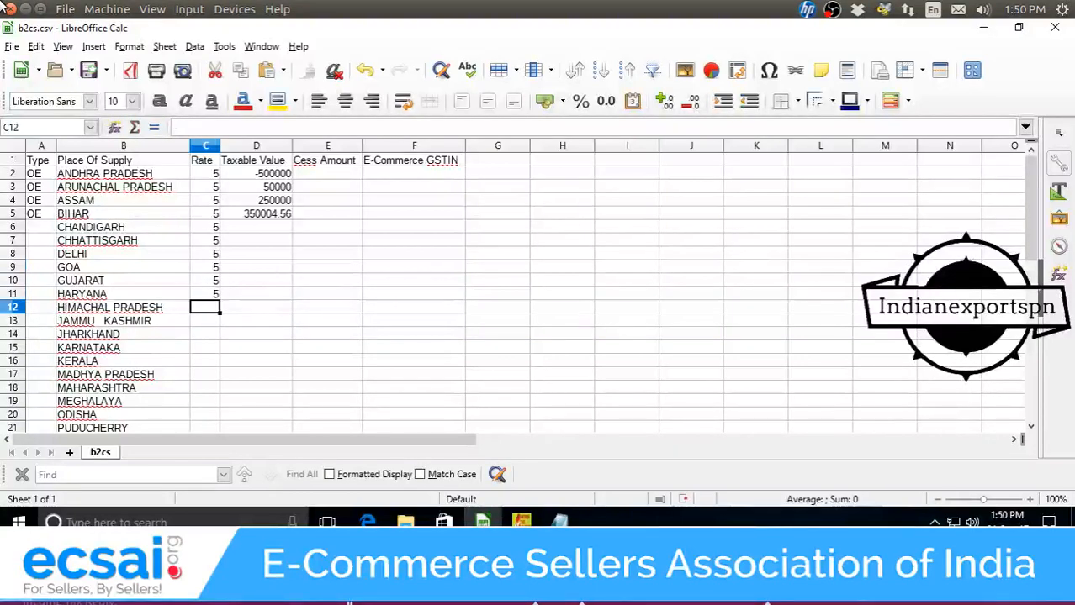
type("5")
key("Return")
type("5")
key("Return")
type("5")
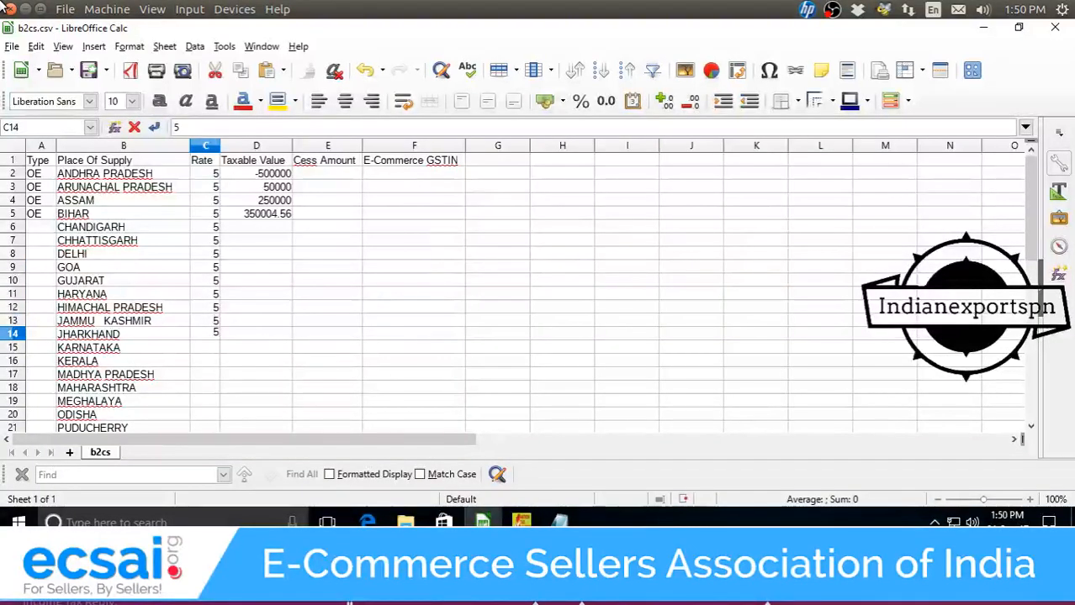
key("Return")
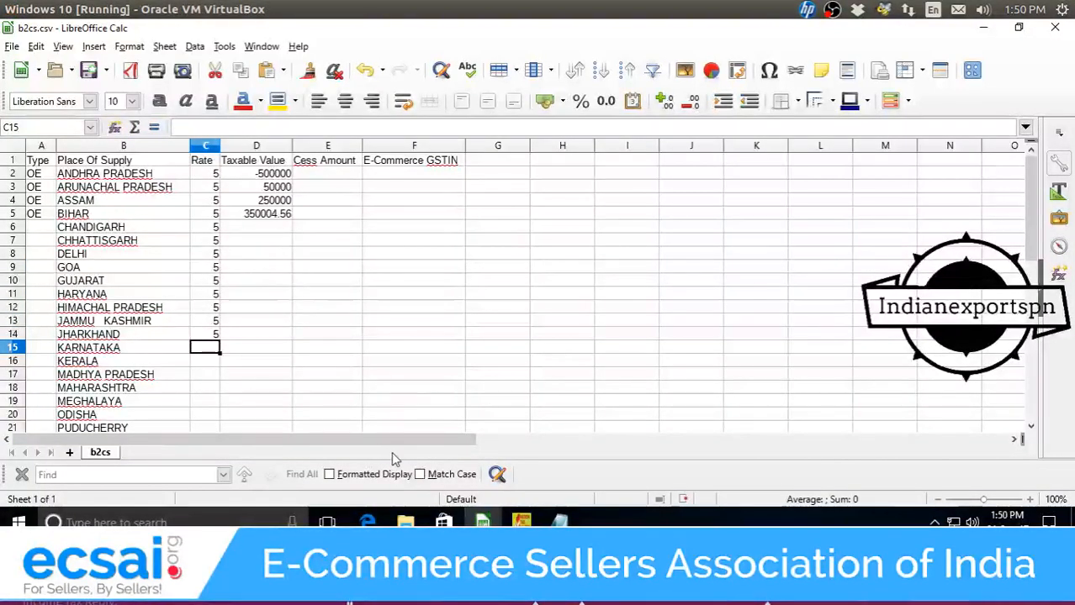
On the MTR.csv data sheet, confirm the Igst Rate in column AH is 0.05 throughout.
mouse_move(481, 523)
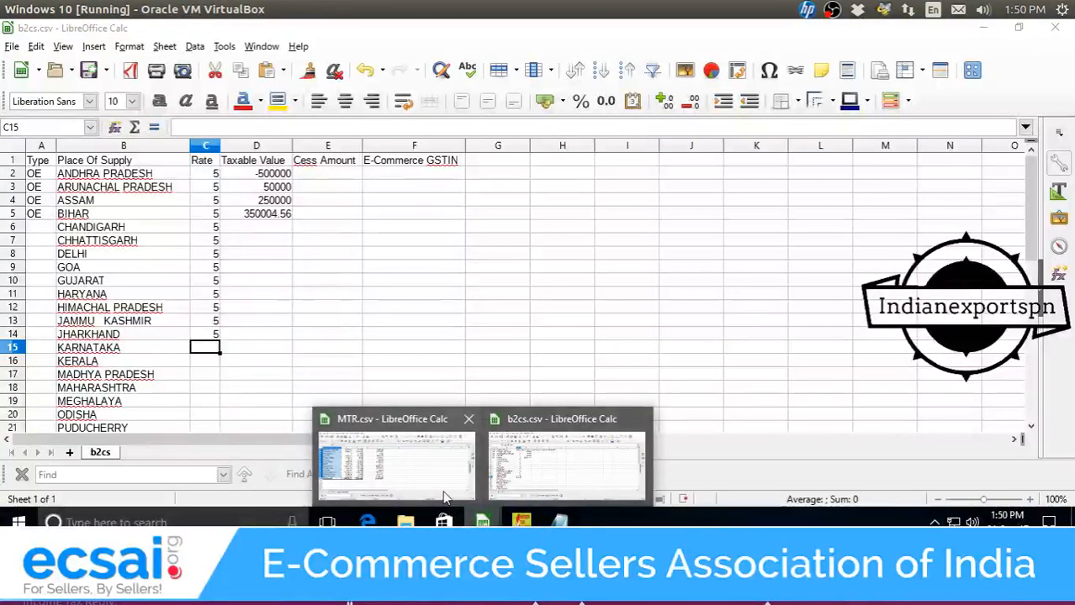
left_click(444, 490)
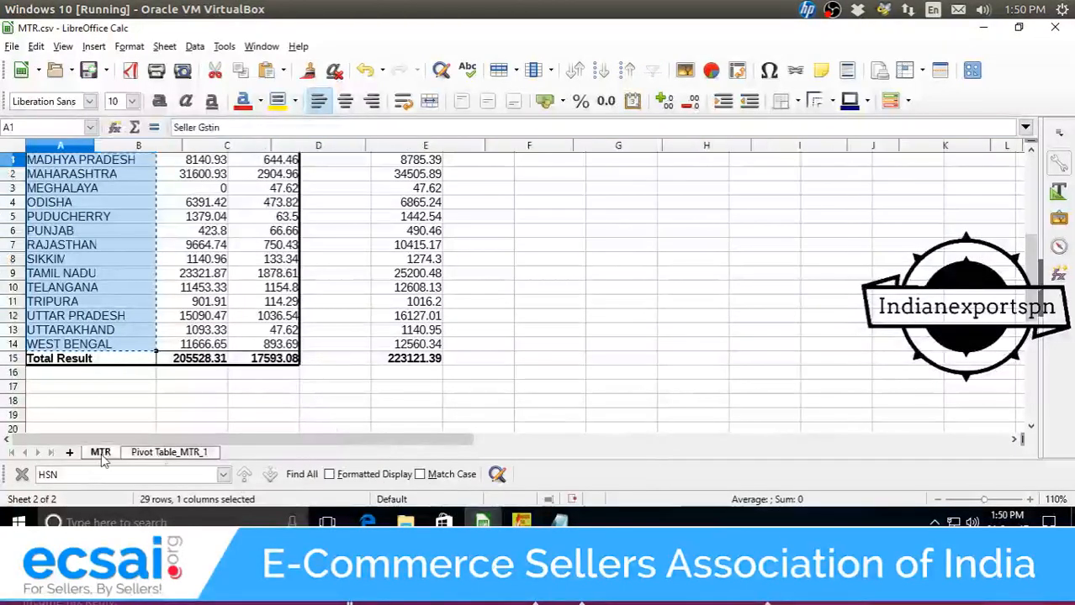
left_click(100, 453)
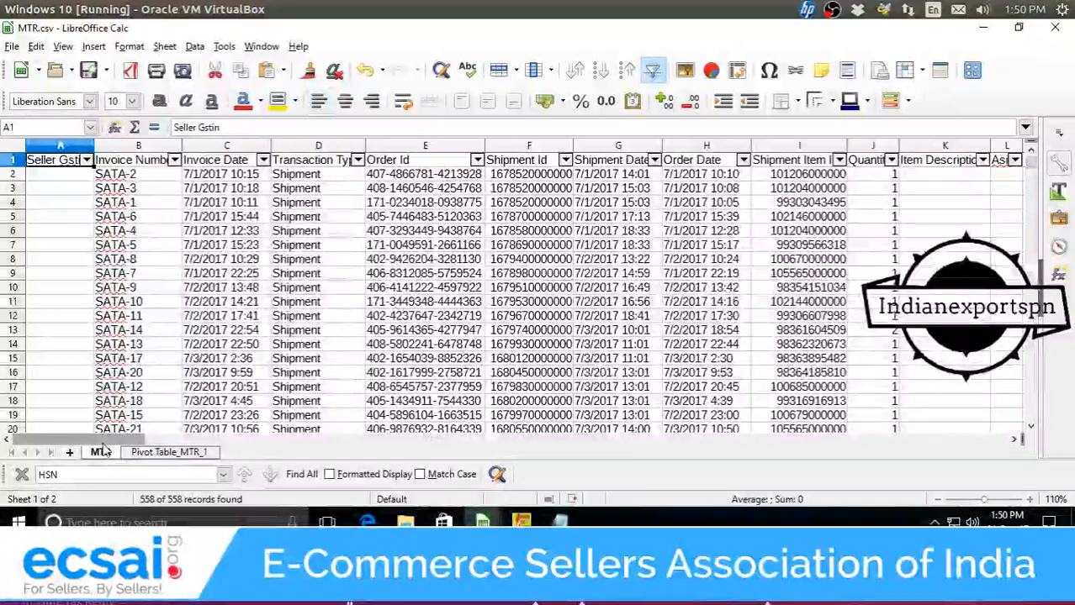
left_click_drag(105, 439, 389, 443)
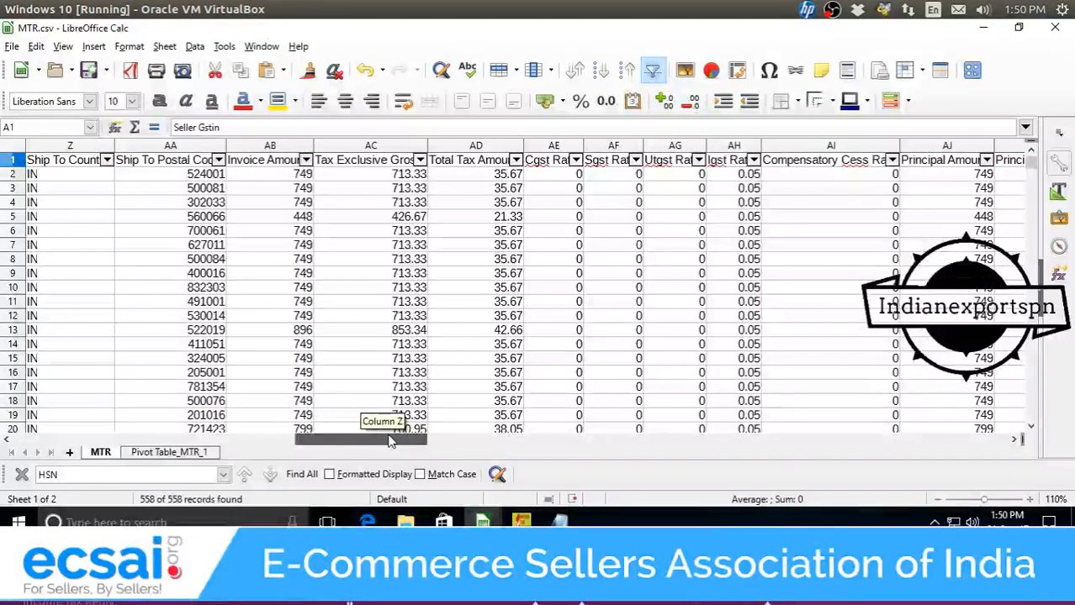
left_click_drag(389, 443, 402, 444)
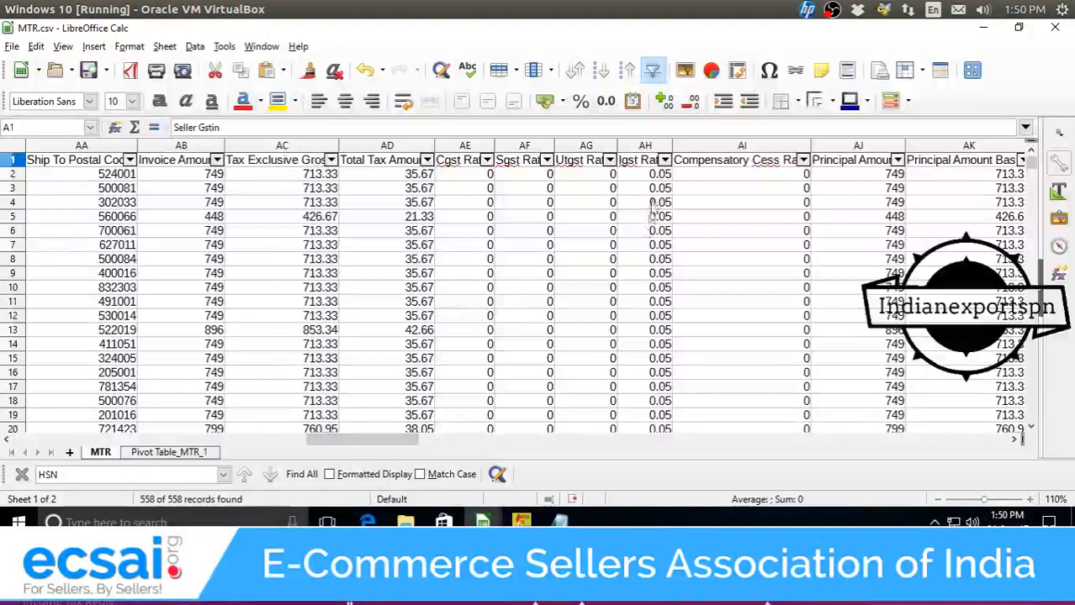
left_click(656, 174)
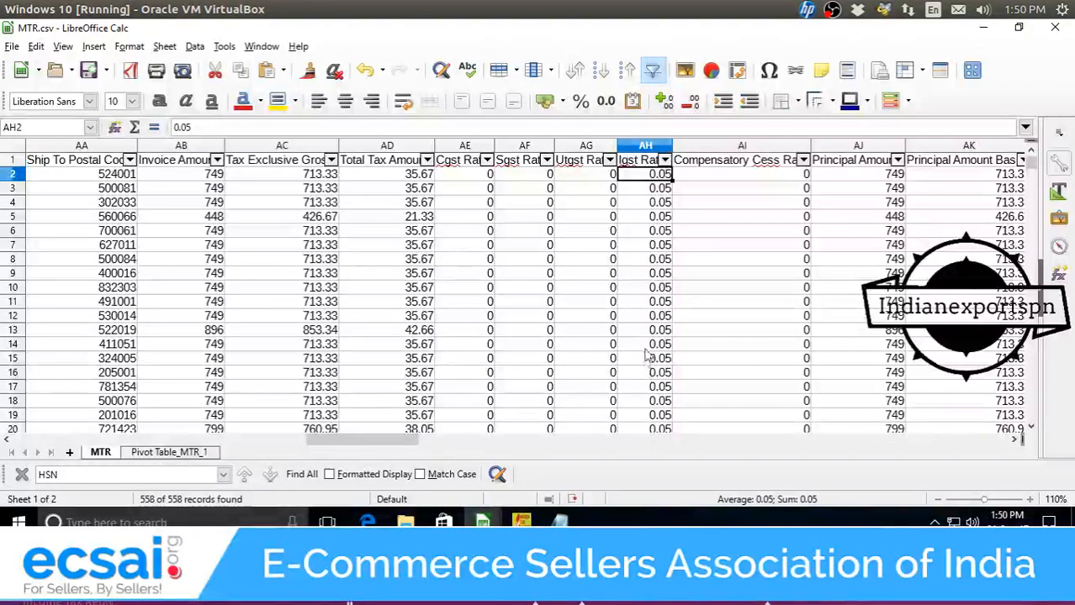
scroll(645, 353, "down", 15)
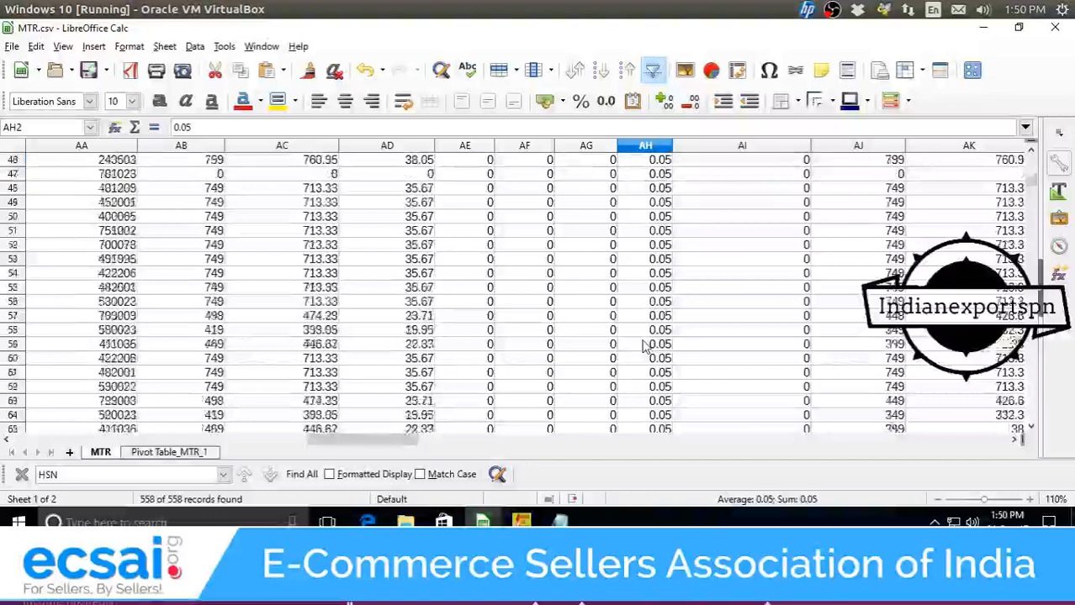
scroll(646, 346, "down", 7)
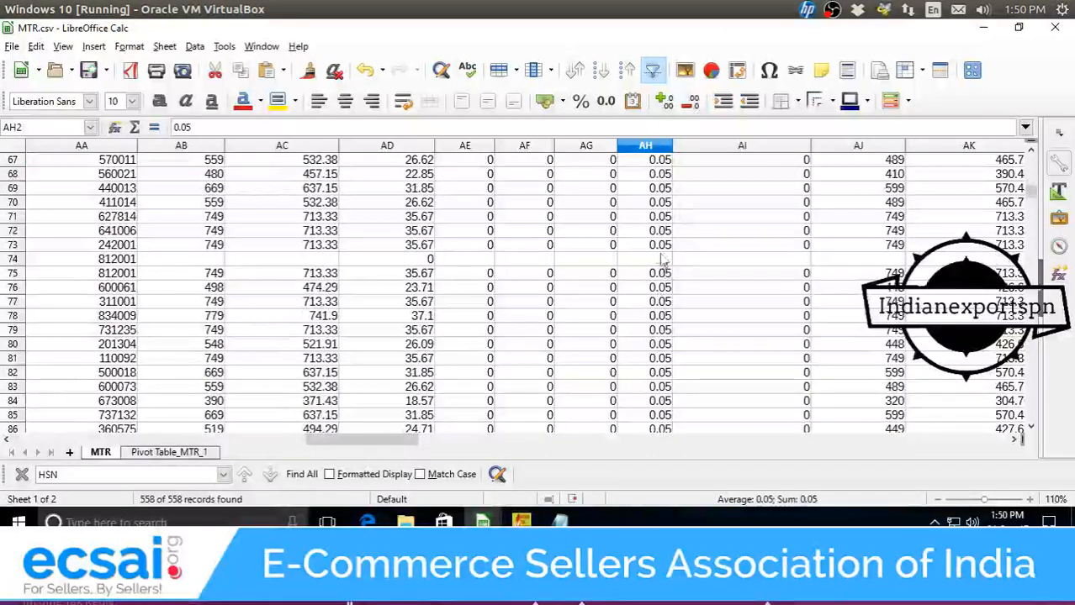
scroll(660, 277, "up", 20)
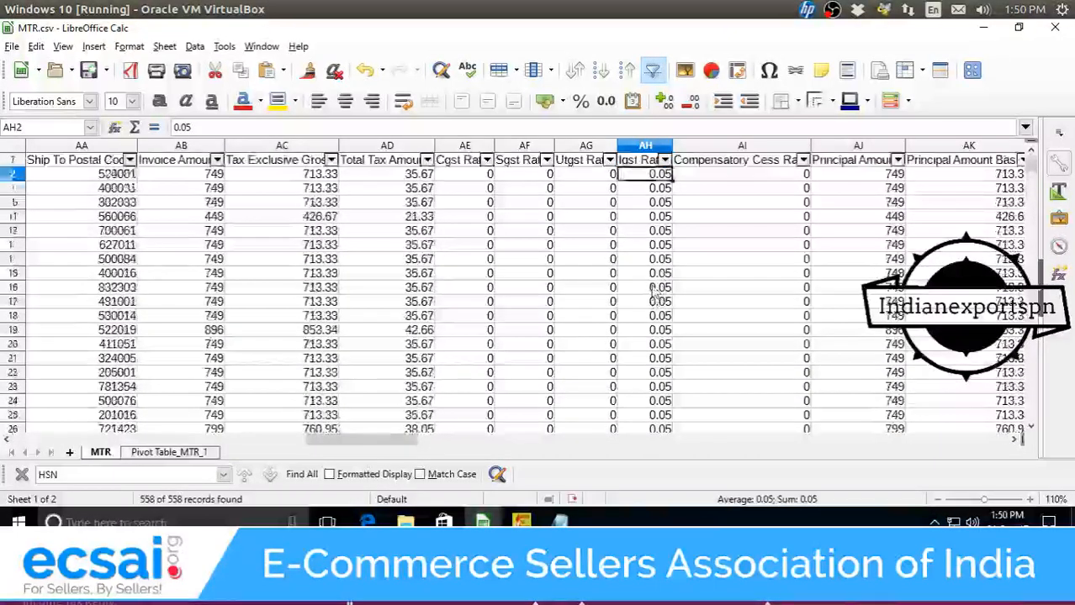
scroll(653, 290, "up", 2)
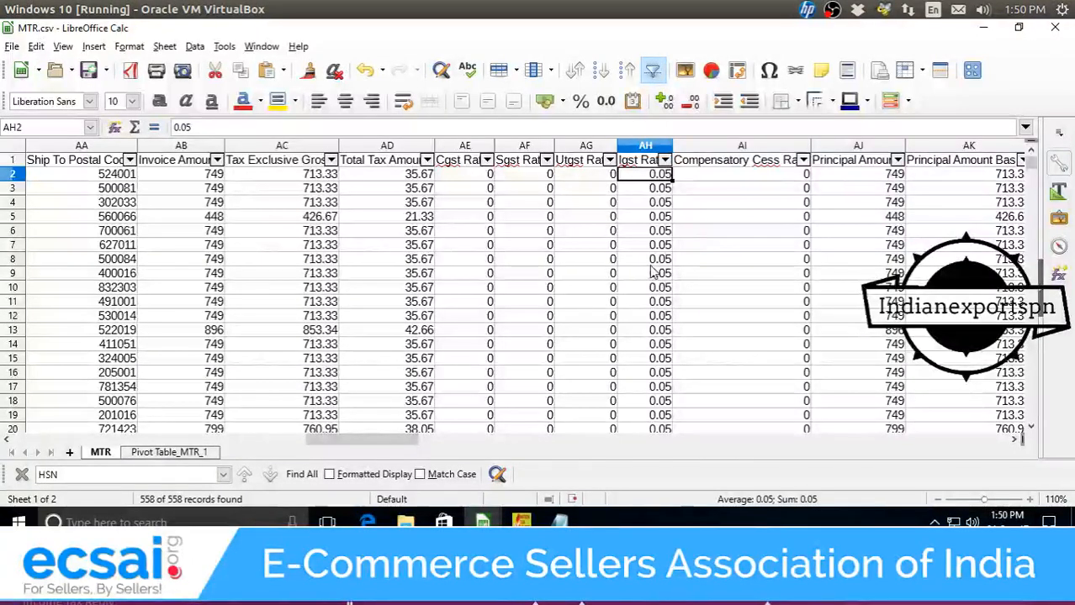
In b2cs.csv, fill the rate 5 down column C to row 30.
mouse_move(483, 522)
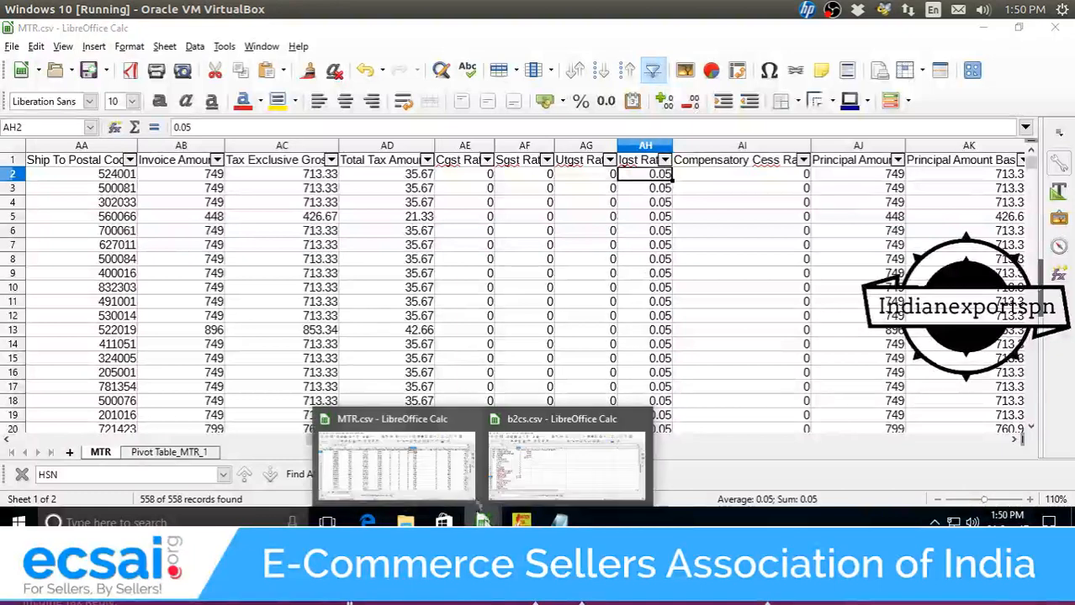
left_click(519, 483)
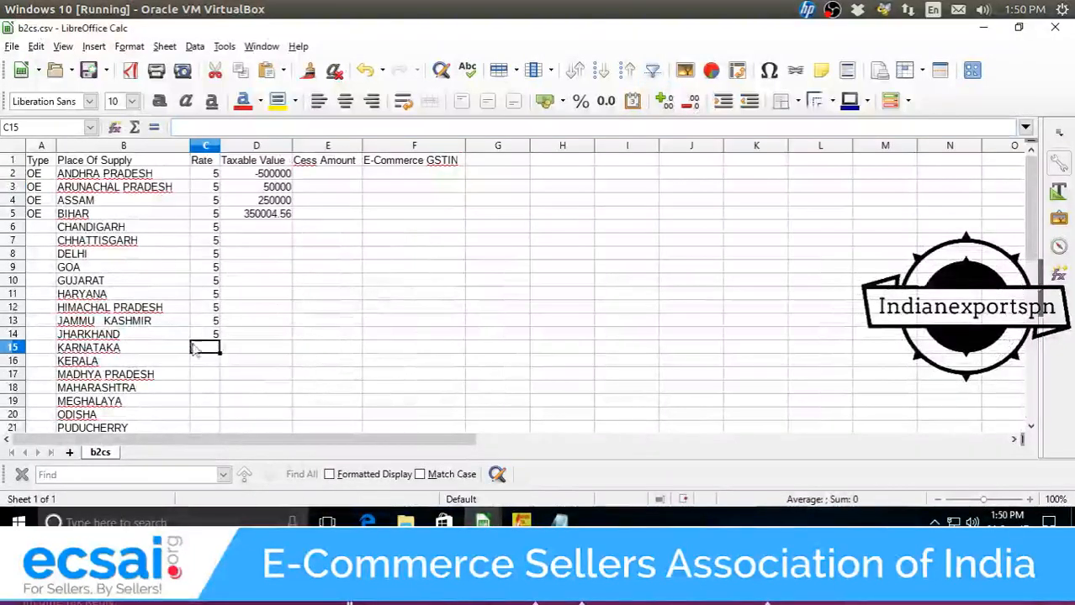
left_click_drag(206, 174, 218, 348)
double_click(220, 342)
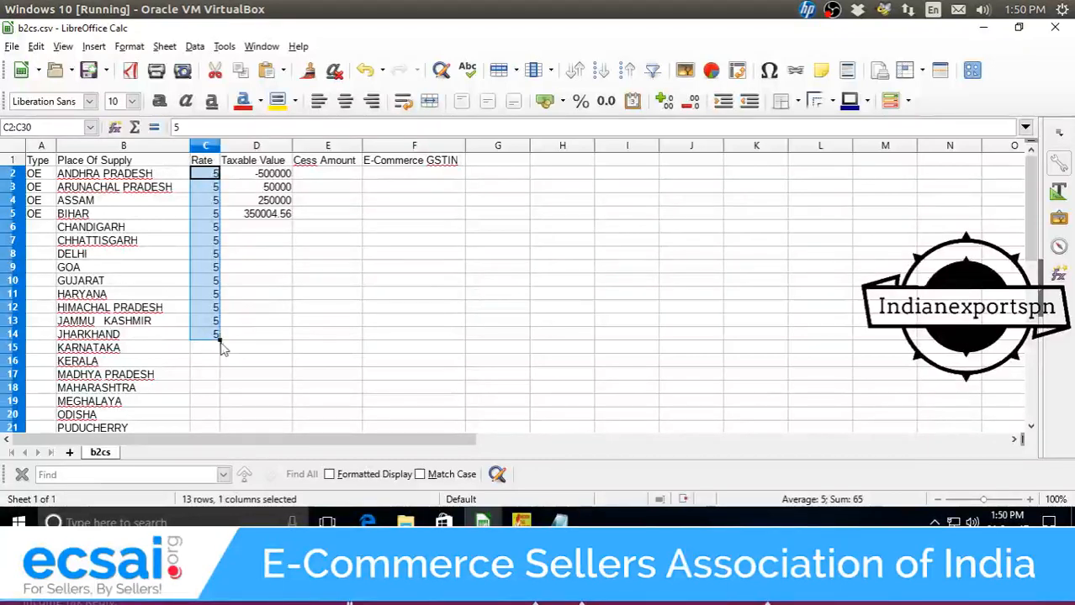
scroll(223, 344, "down", 6)
scroll(220, 342, "up", 4)
scroll(217, 341, "up", 2)
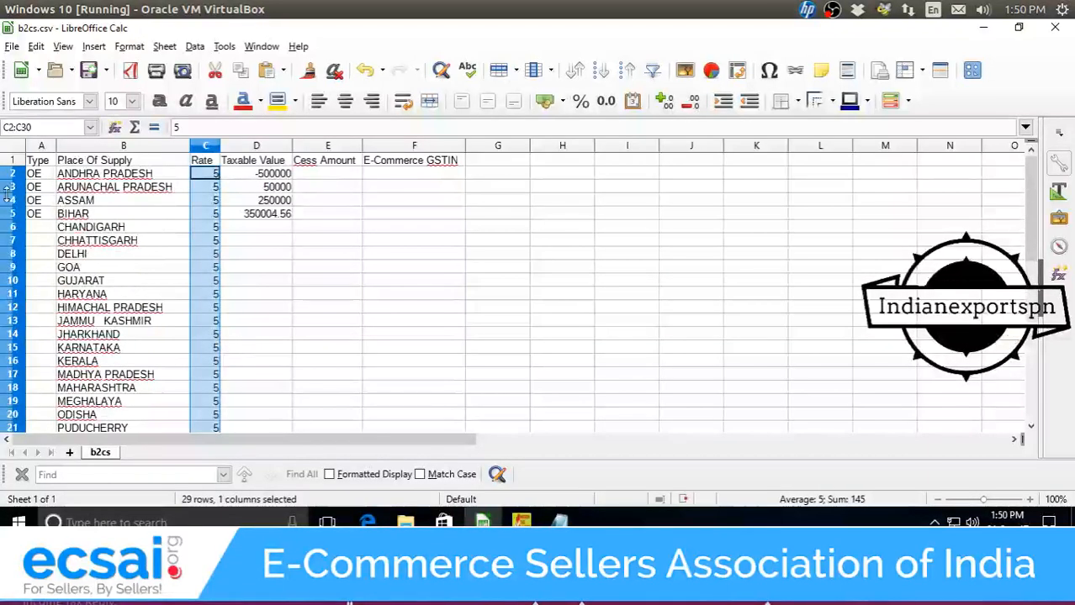
Fill OE down the Type column to row 30.
left_click_drag(33, 173, 42, 214)
left_click(42, 227)
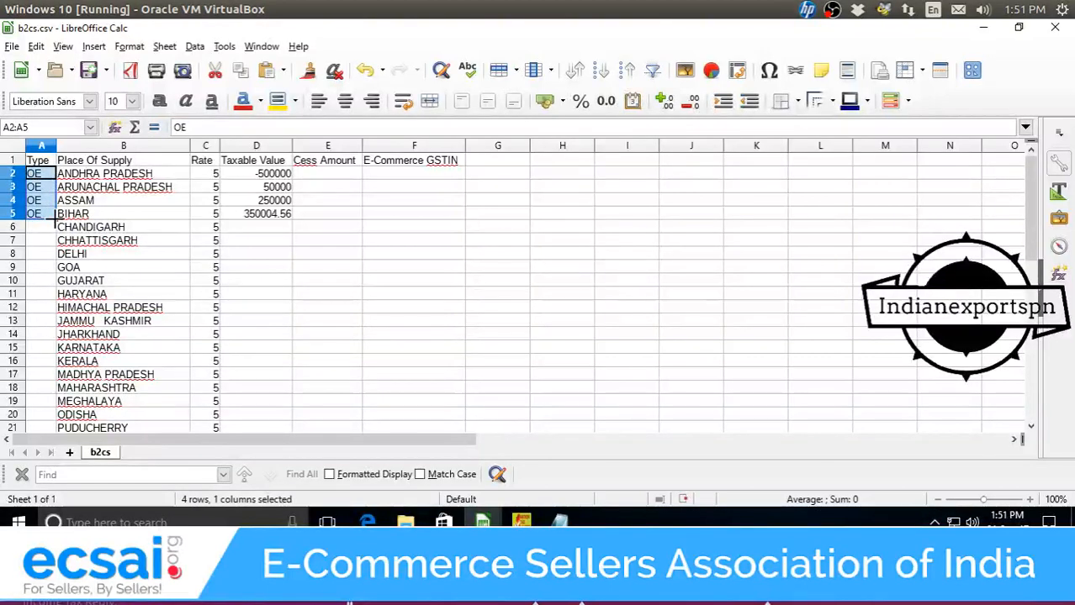
double_click(56, 221)
scroll(87, 309, "down", 4)
scroll(88, 310, "up", 4)
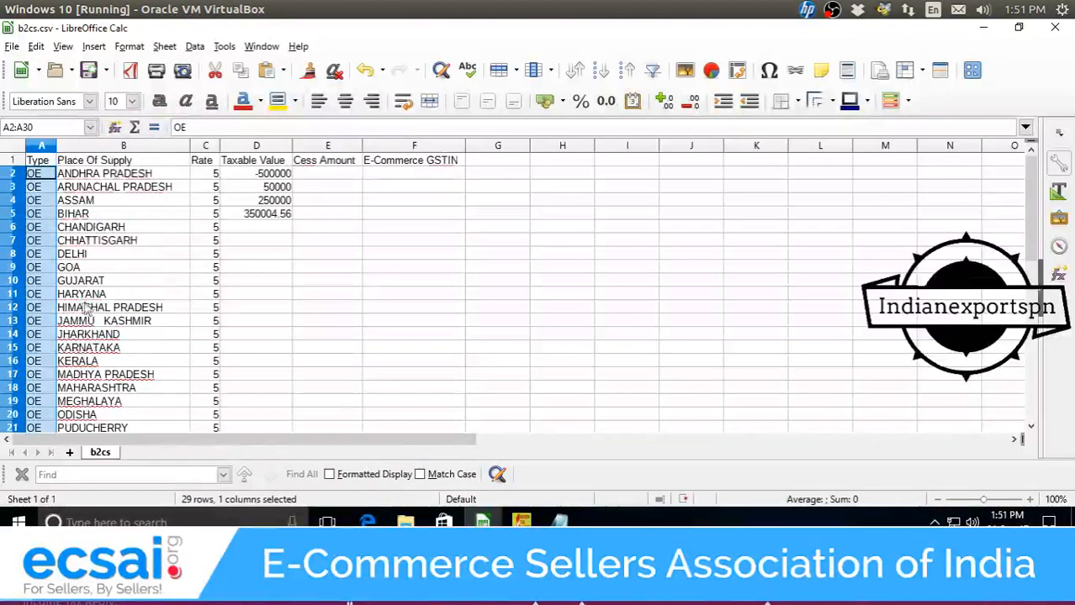
Check the existing Taxable Value entries in D2 and D5.
left_click(229, 215)
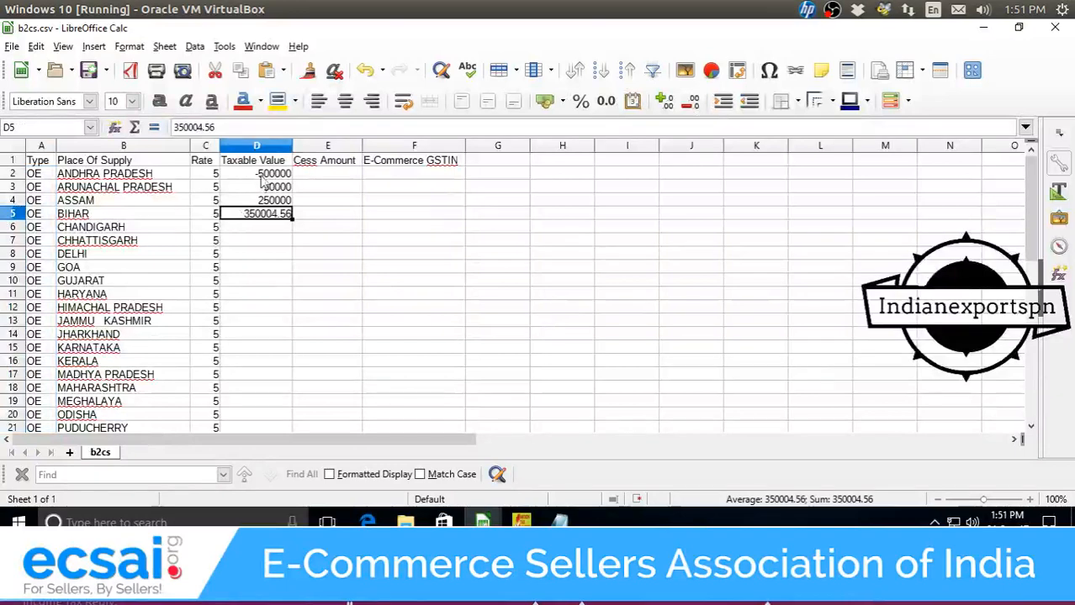
left_click(261, 176)
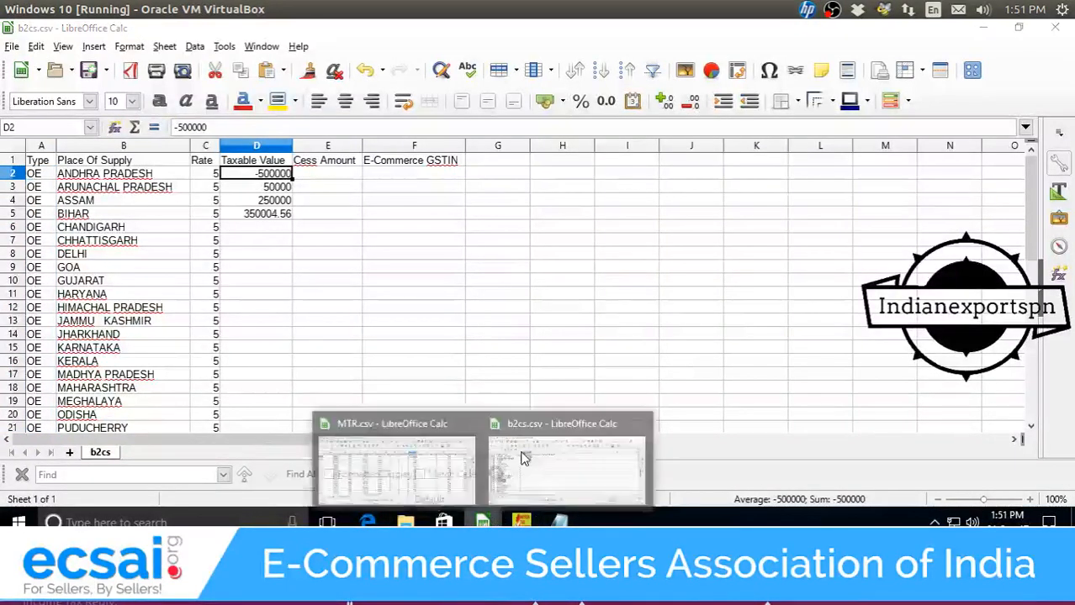
mouse_move(483, 522)
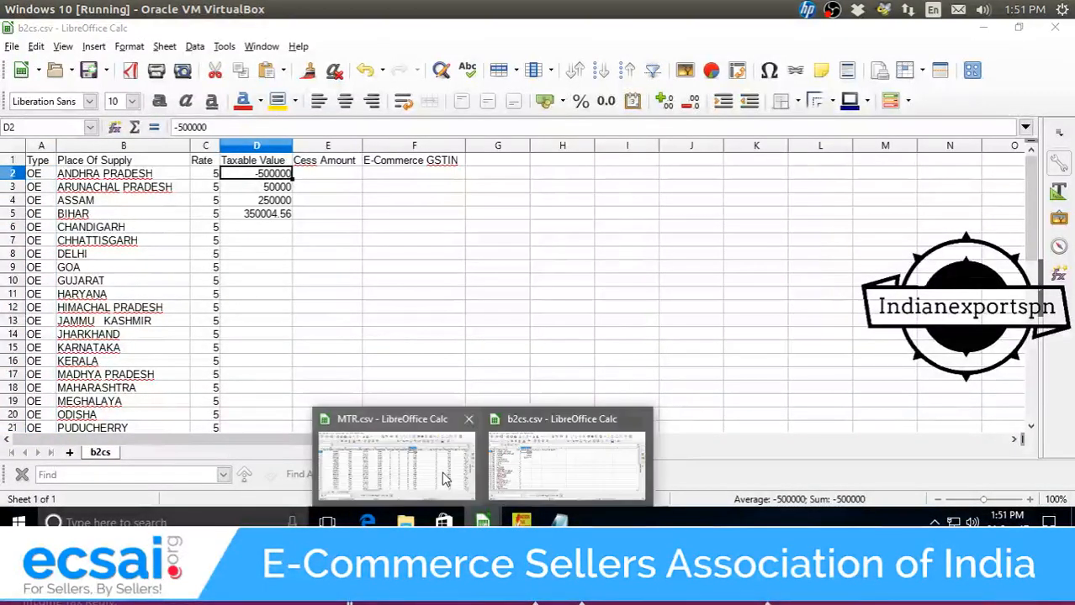
left_click(395, 467)
Copy the pivot's per-state totals from column E into Notepad as plain text.
left_click(168, 453)
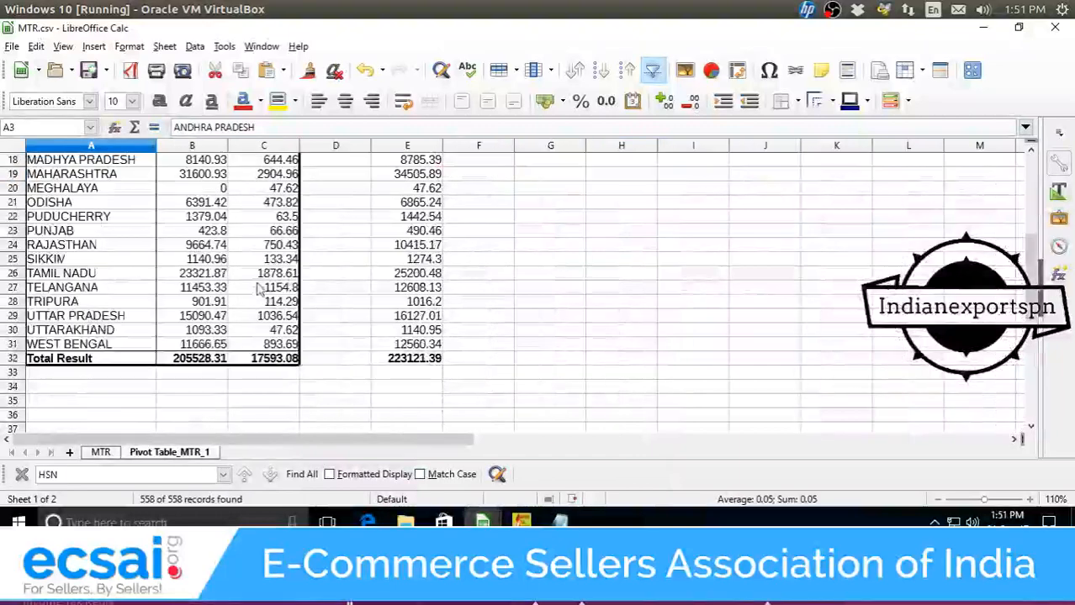
scroll(307, 295, "up", 5)
left_click_drag(400, 193, 437, 332)
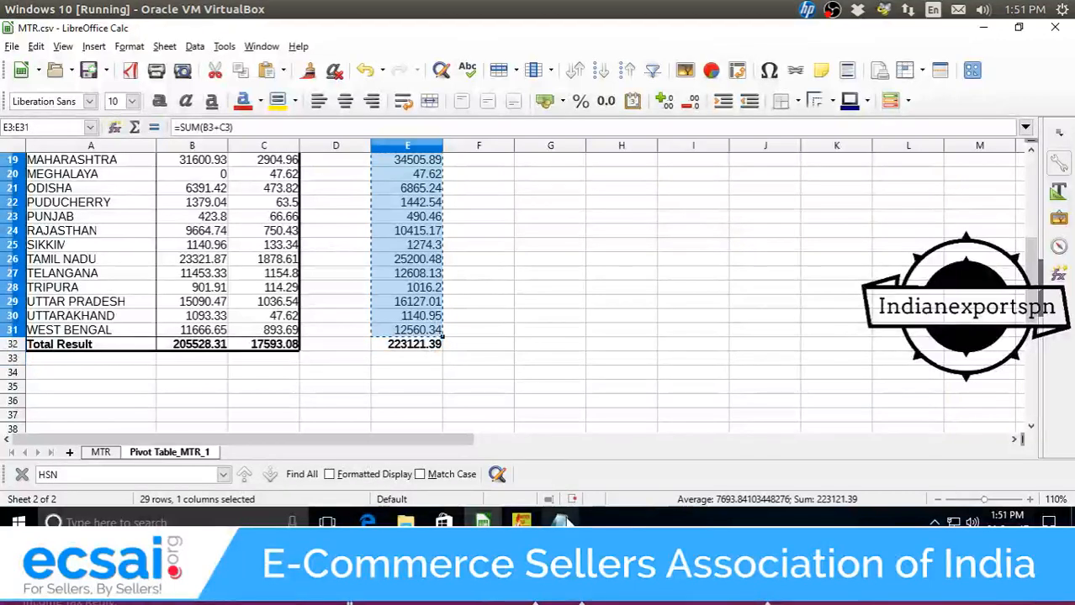
left_click(560, 522)
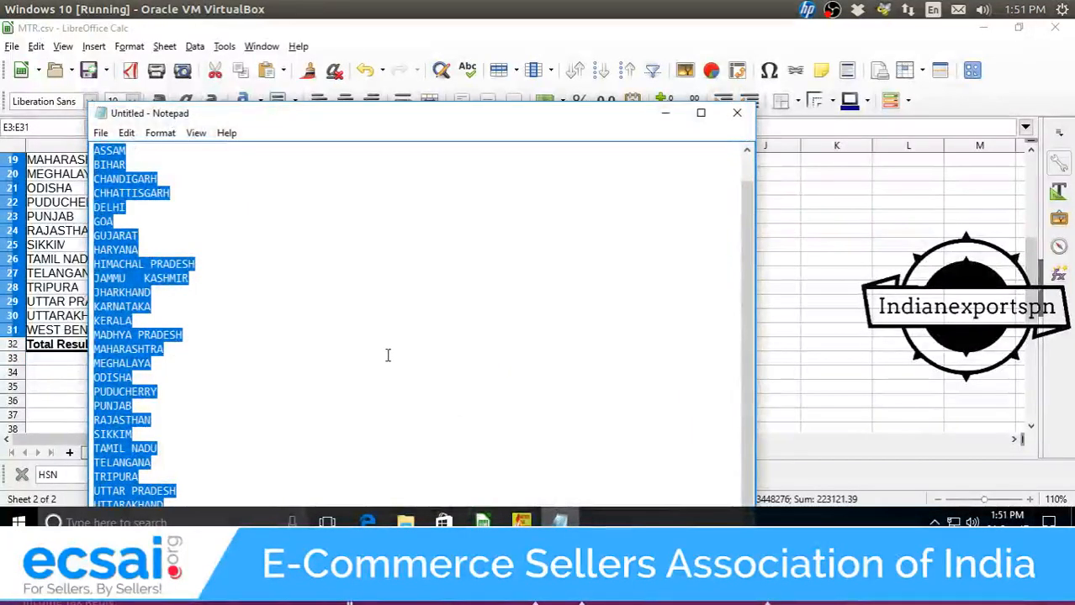
key("ctrl+v")
key("ctrl+a")
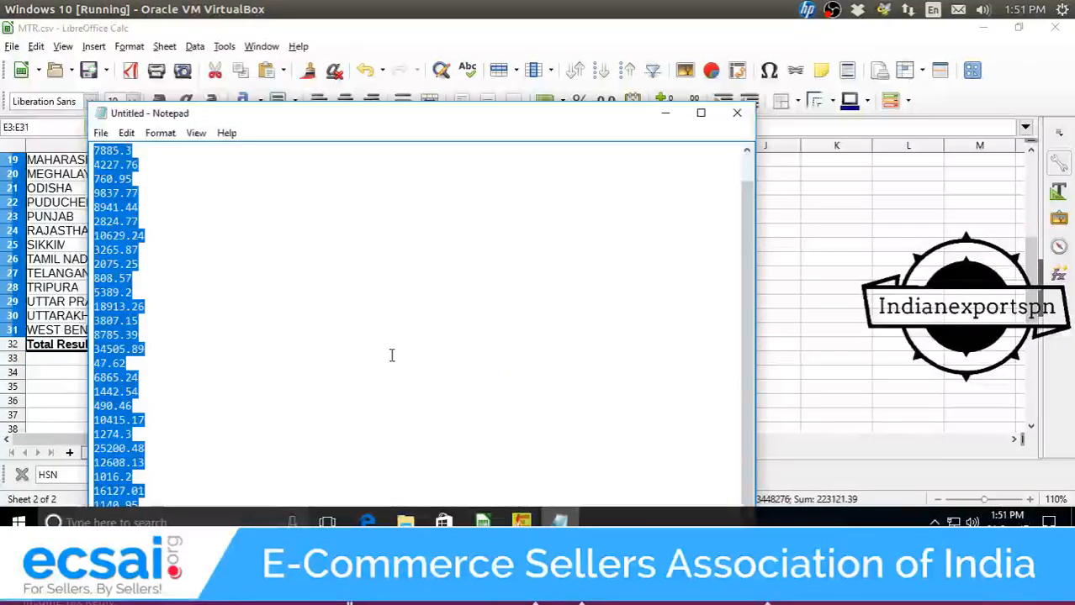
left_click(664, 118)
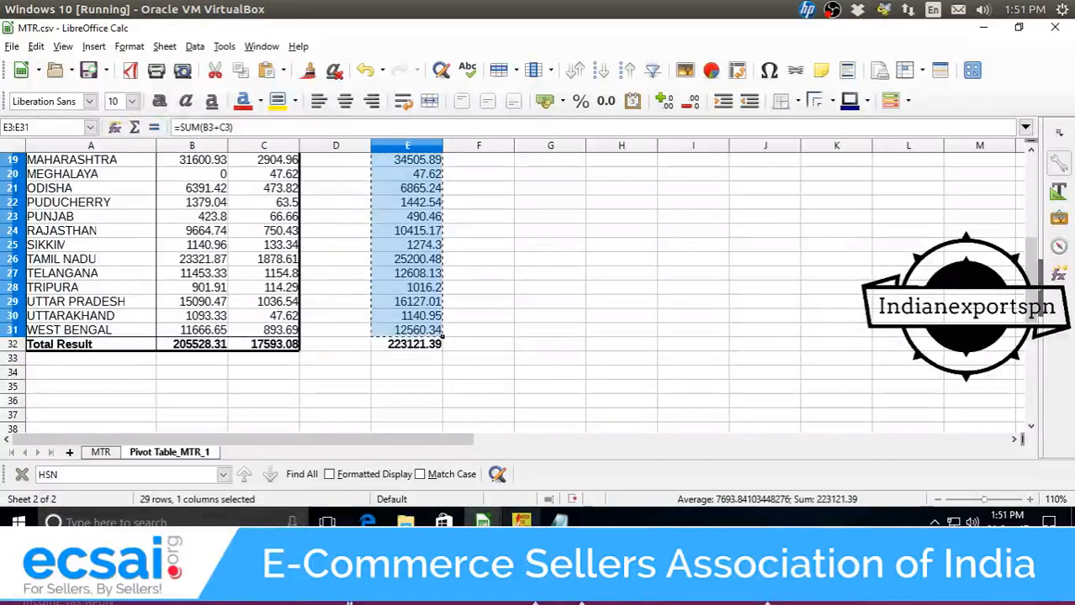
Paste the totals into b2cs Taxable Value, then undo the #VALUE! result.
mouse_move(482, 522)
left_click(551, 482)
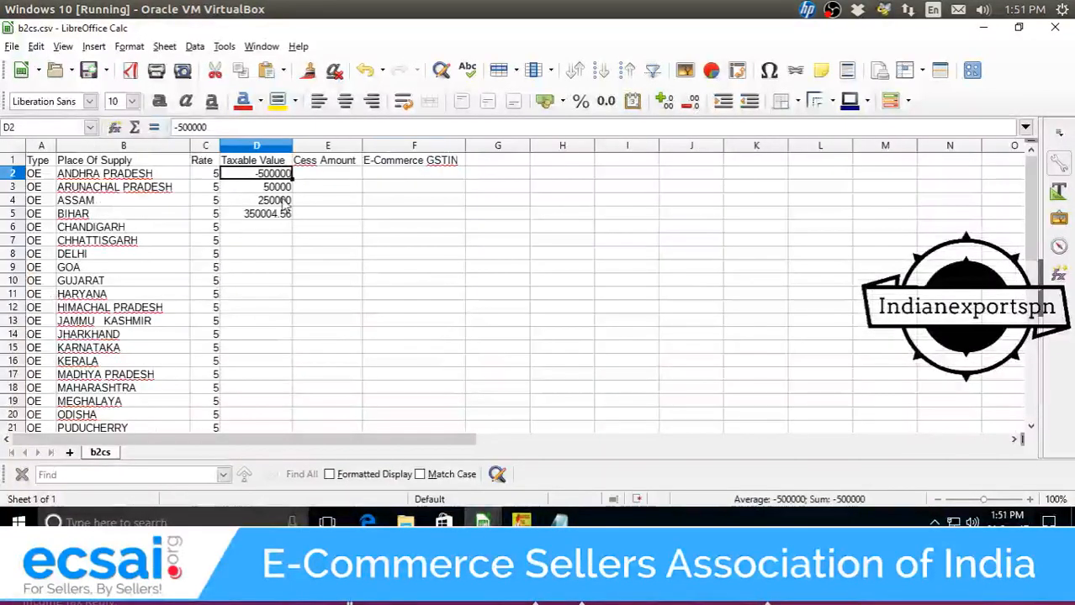
key("ctrl+v")
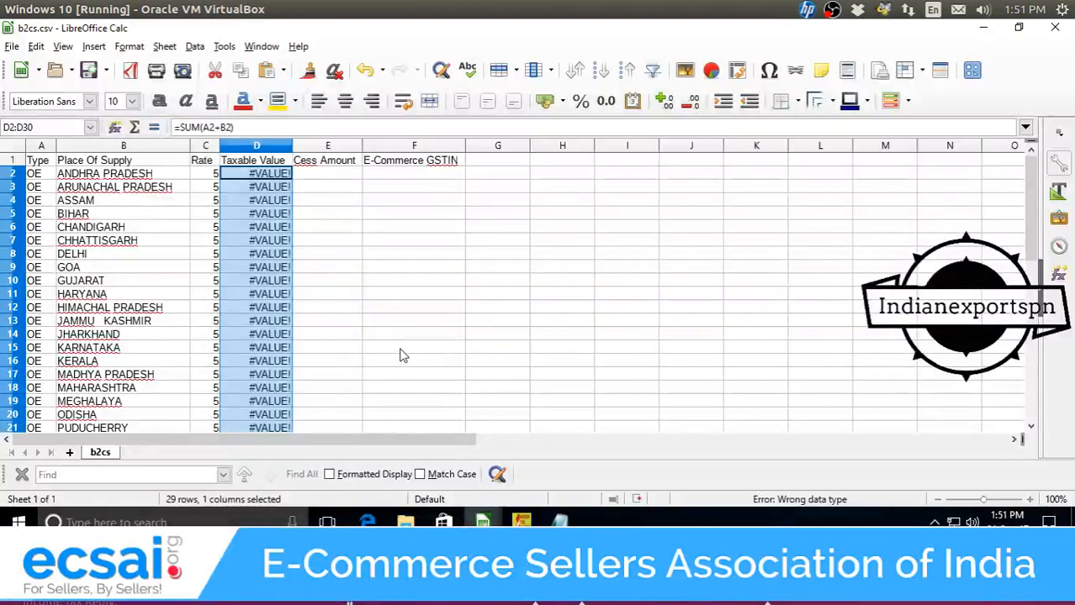
key("ctrl+z")
Paste the plain-text totals into column D, starting 9398 for ANDHRA PRADESH.
left_click(559, 523)
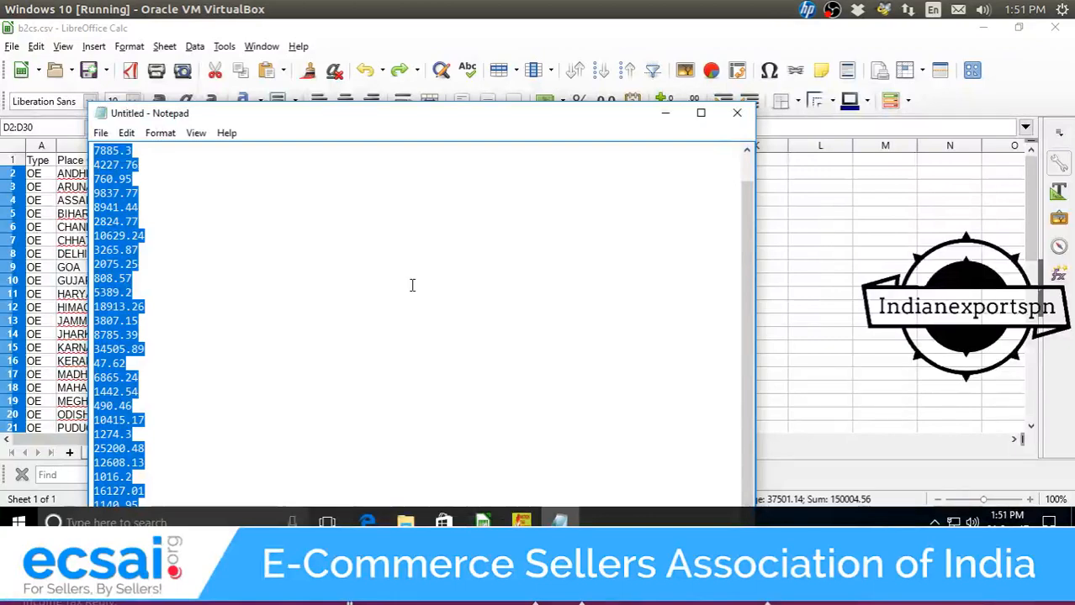
left_click(665, 113)
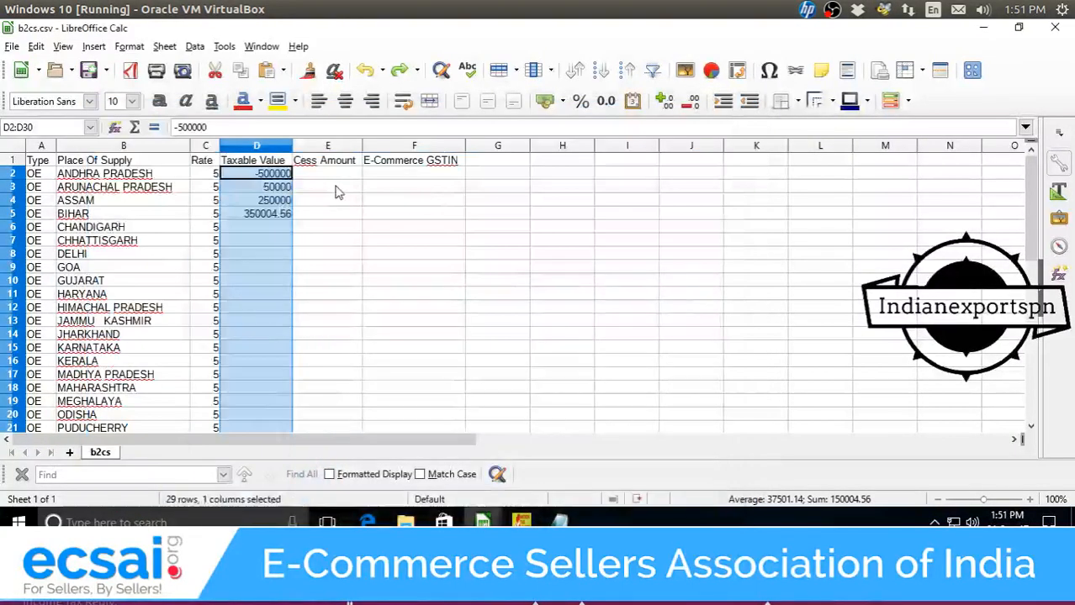
key("ctrl+v")
left_click(612, 461)
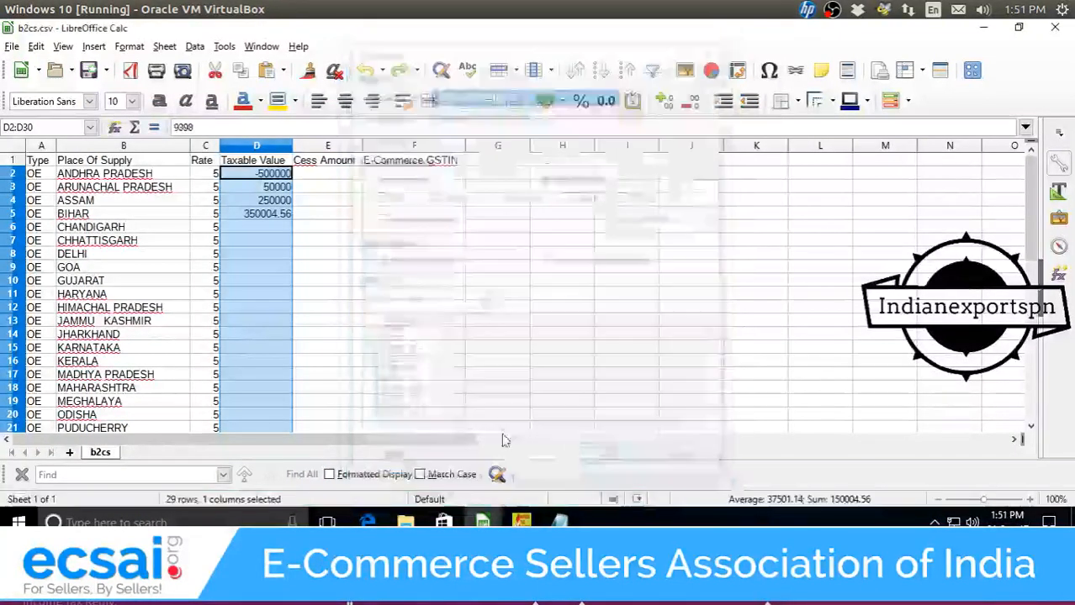
scroll(286, 277, "down", 2)
scroll(286, 280, "down", 3)
scroll(286, 280, "up", 5)
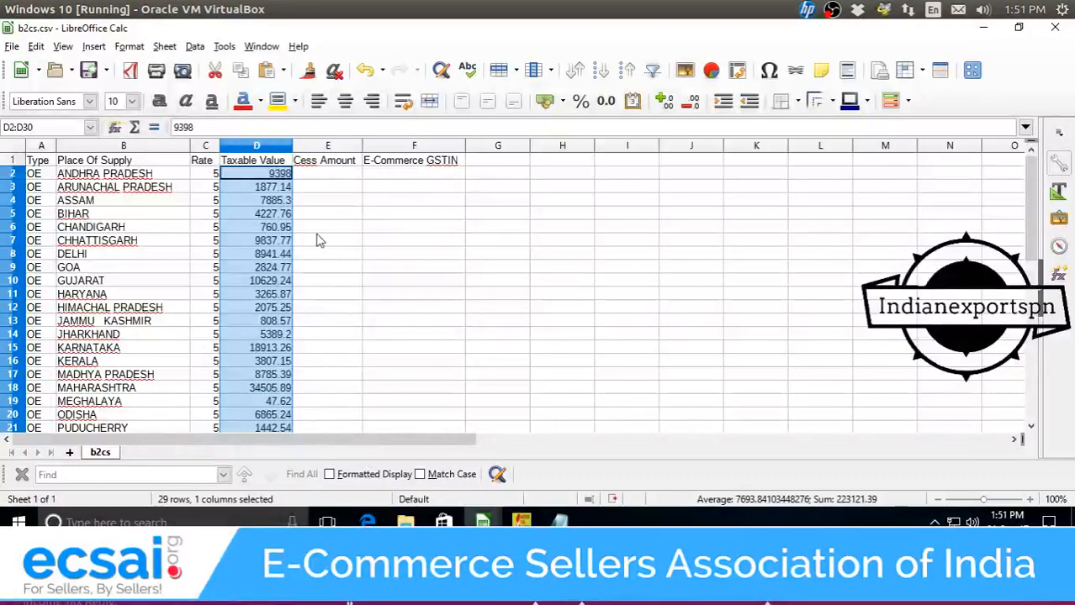
double_click(60, 175)
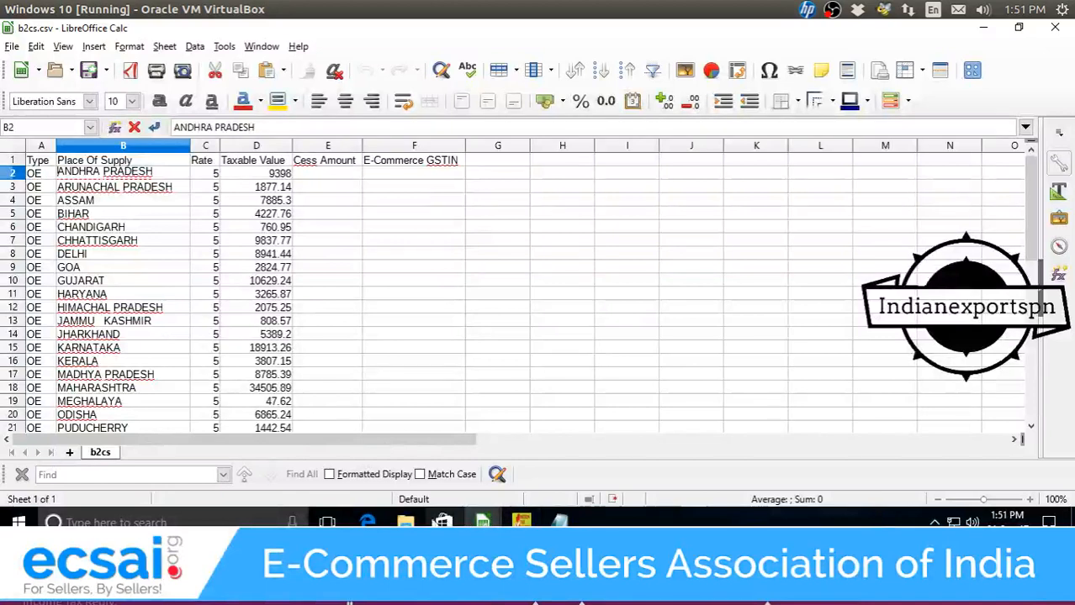
left_click(406, 523)
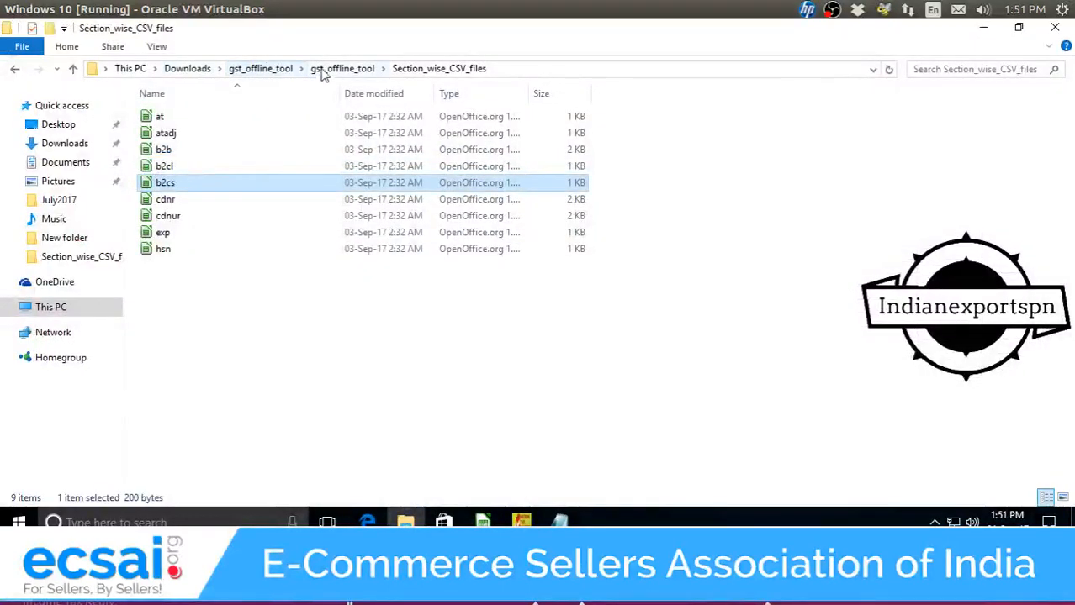
Open B2C Small Invoices_7 from Downloads > July2017 in Calc.
left_click(188, 69)
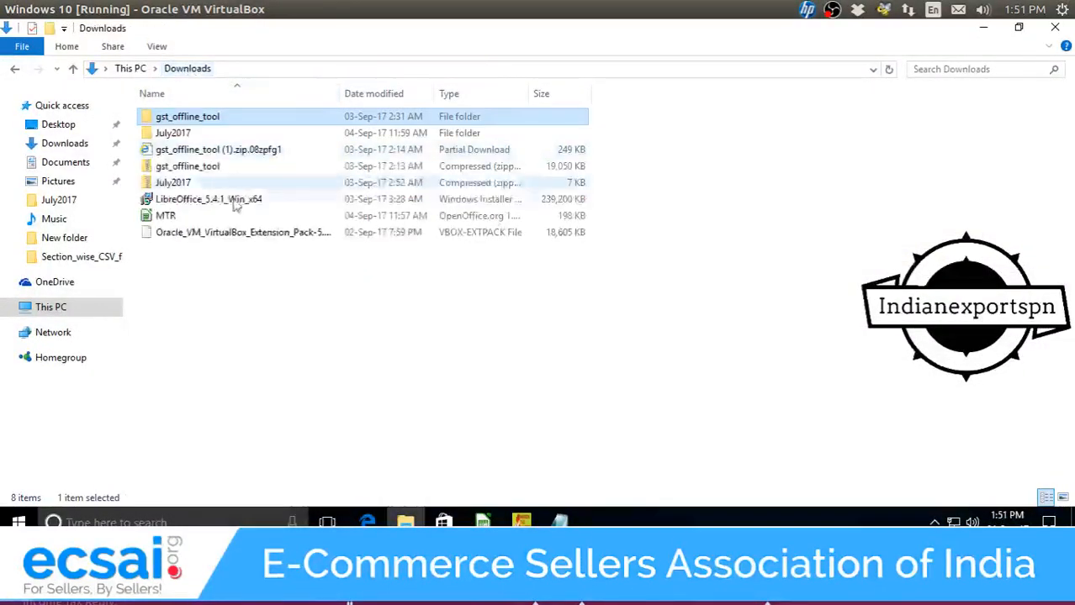
double_click(215, 136)
double_click(220, 133)
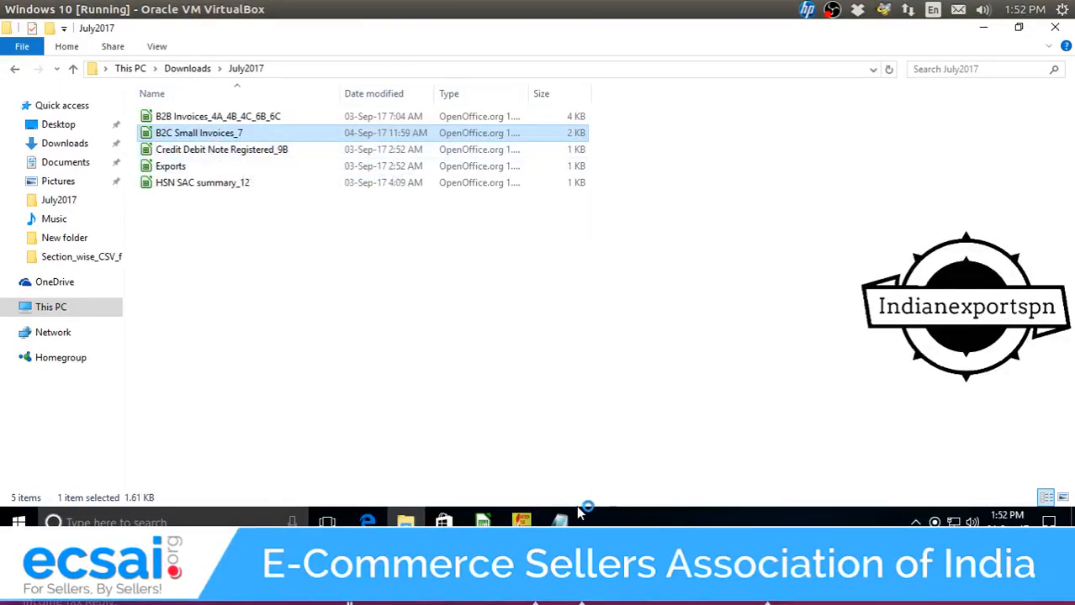
left_click(496, 358)
mouse_move(482, 521)
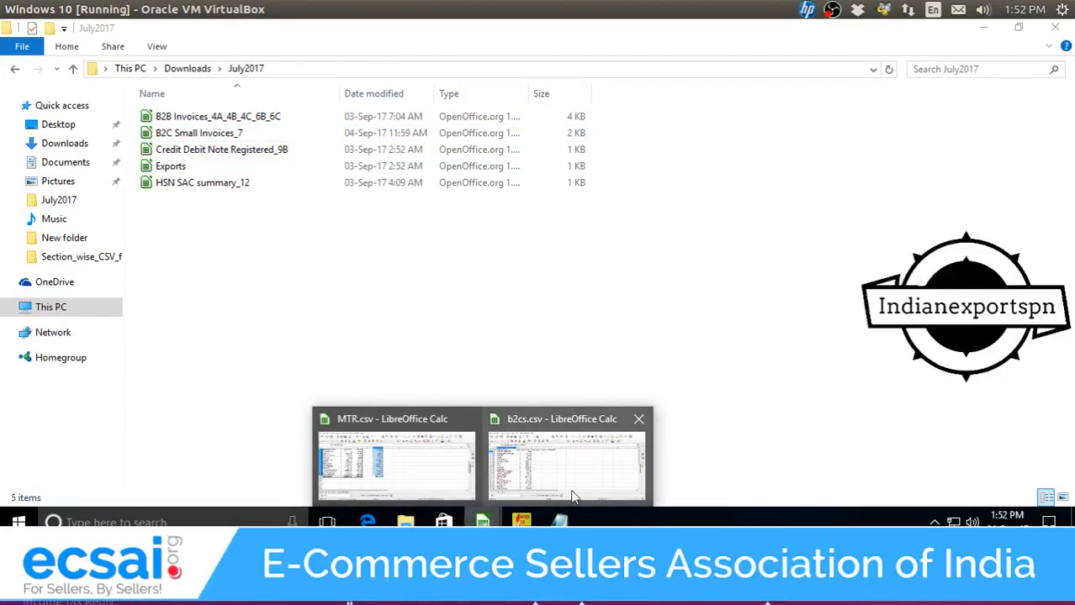
left_click(538, 481)
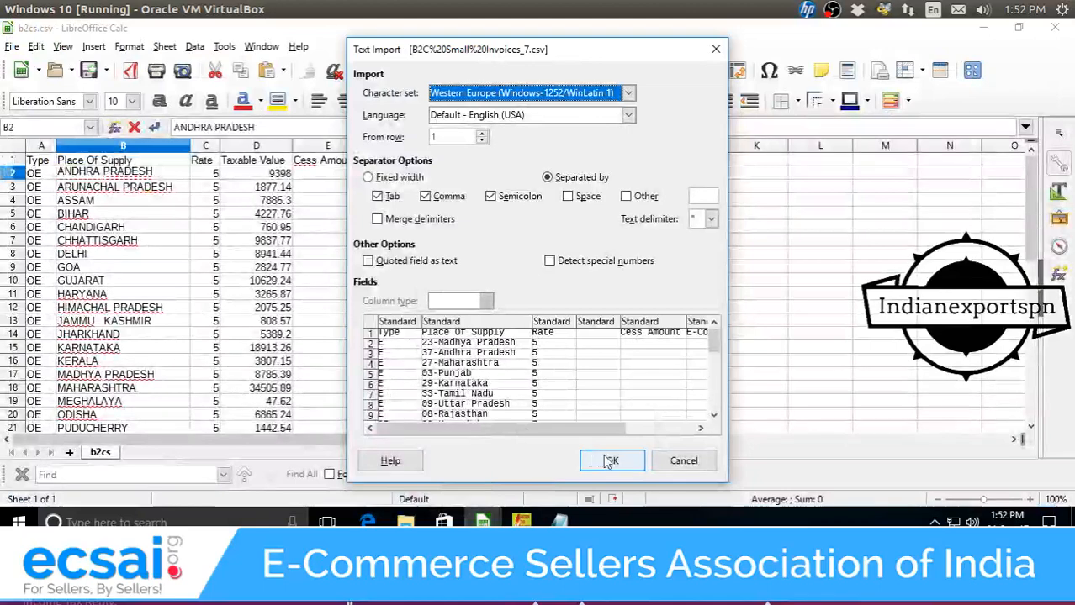
Accept the Text Import for B2C Small Invoices_7 and select the Place Of Supply column.
left_click(609, 459)
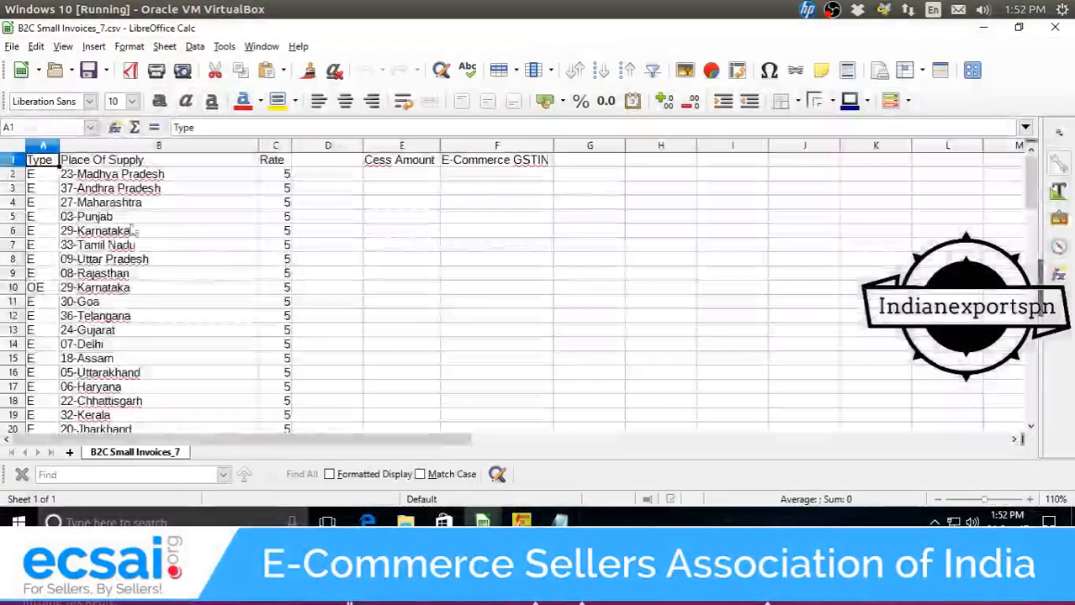
left_click(75, 178)
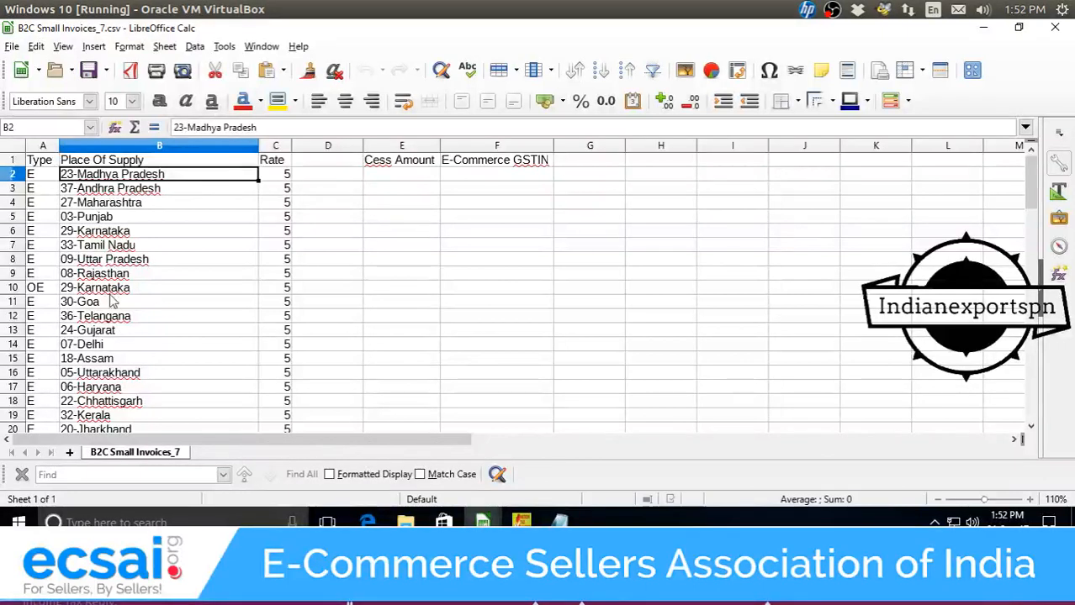
left_click(148, 151)
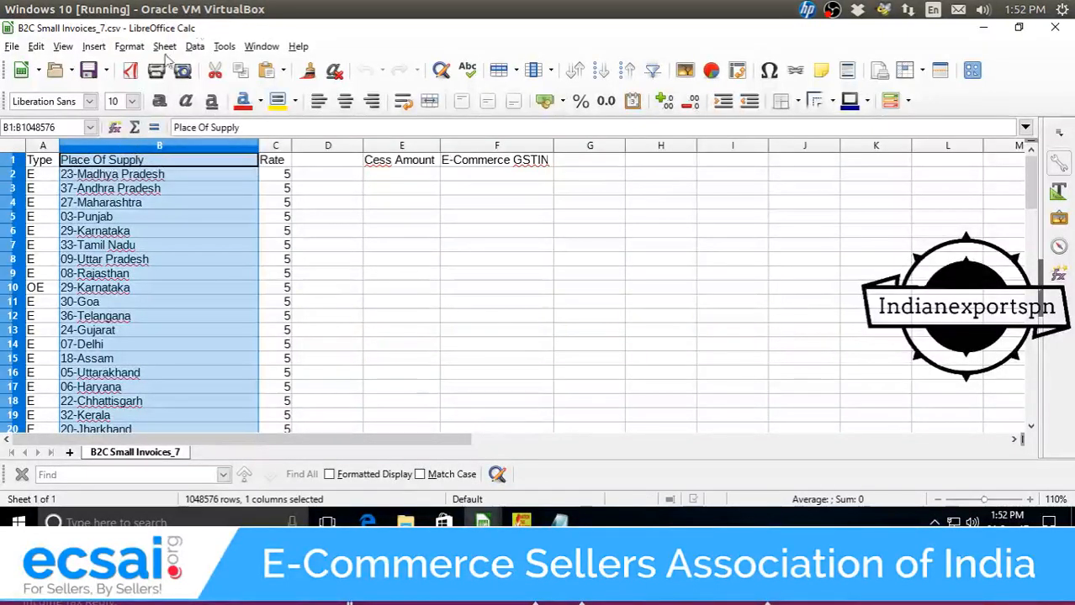
left_click(139, 190)
left_click(146, 174)
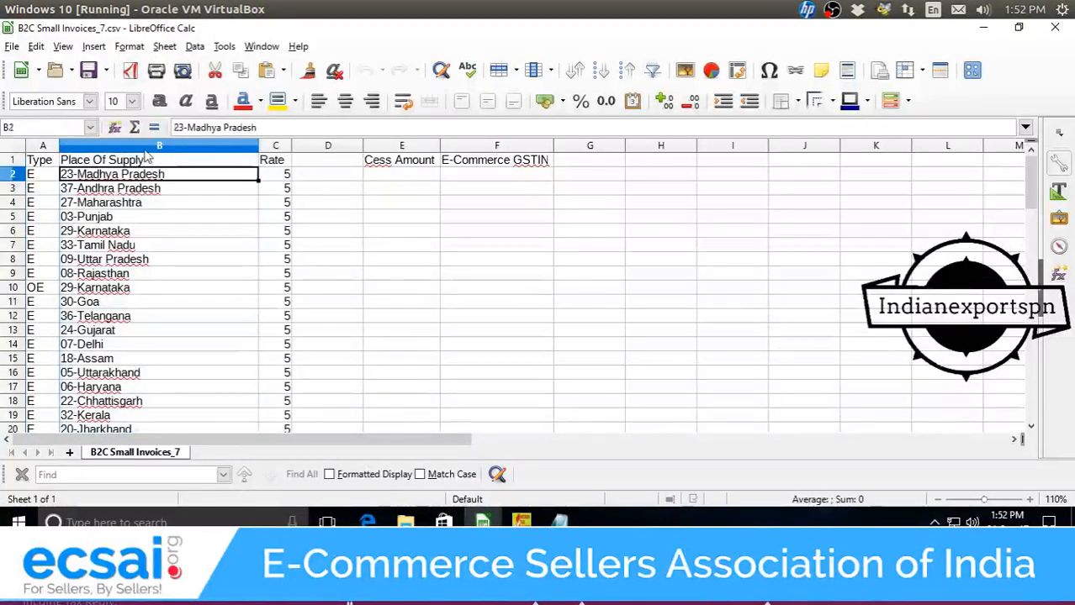
left_click(154, 149)
left_click(167, 162)
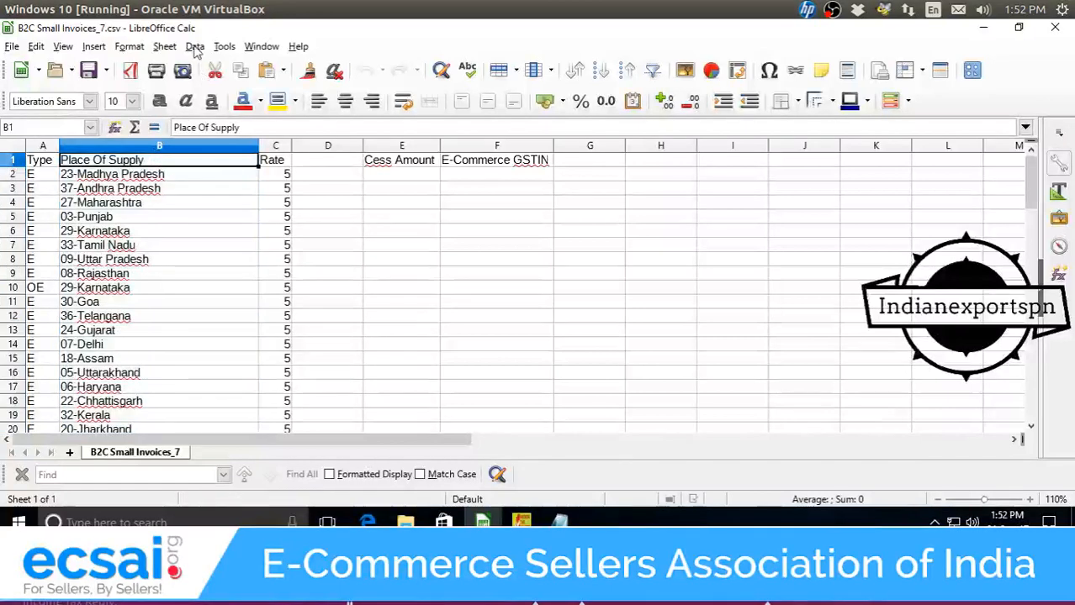
Turn on AutoFilter and sort Place Of Supply ascending by state code.
left_click(194, 46)
left_click(222, 126)
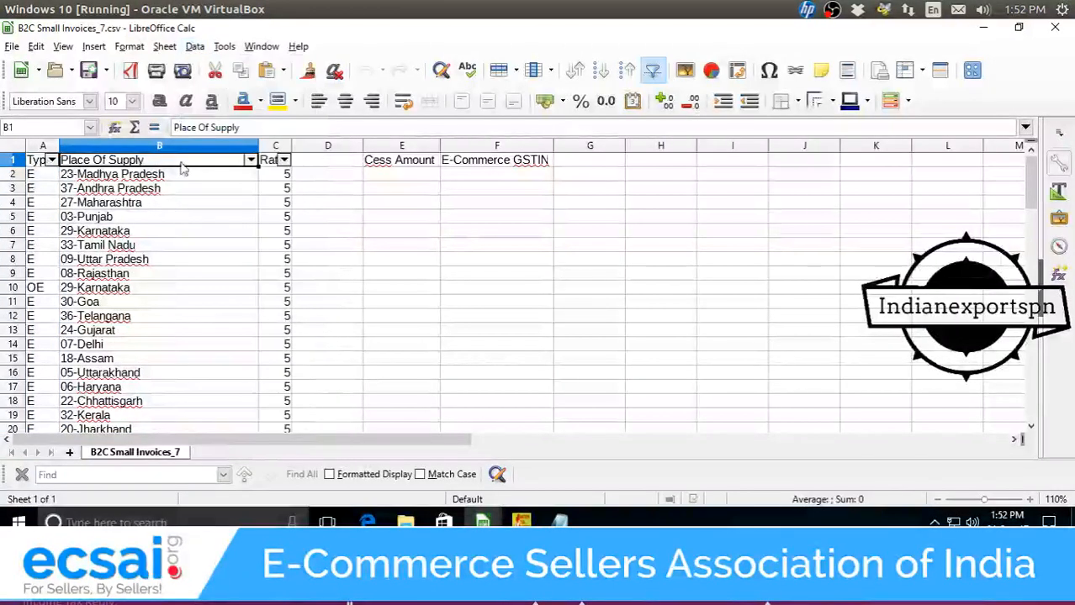
left_click(251, 160)
left_click(167, 215)
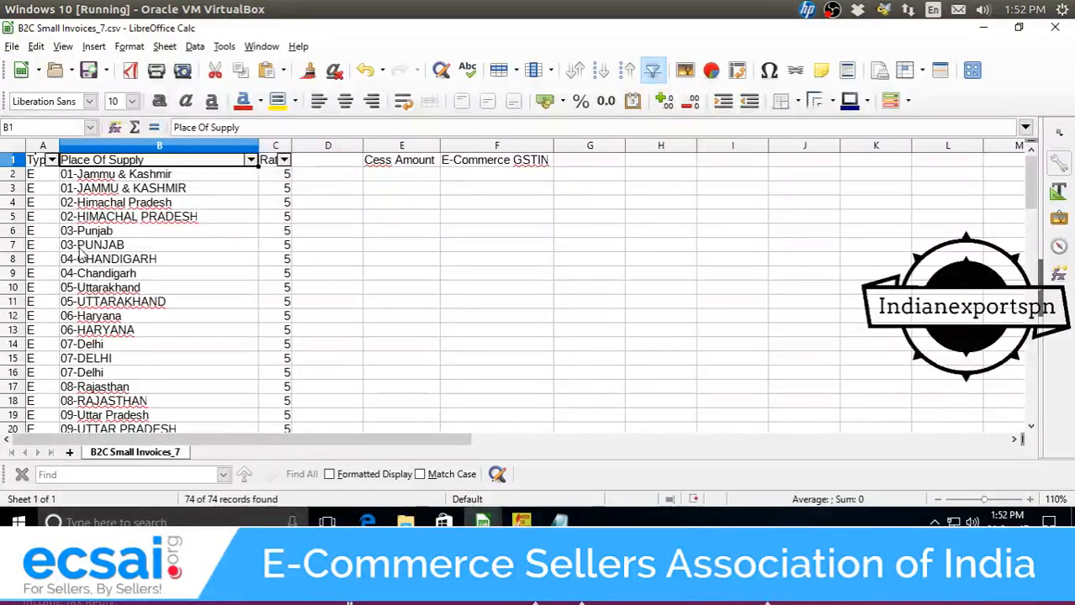
scroll(95, 280, "down", 10)
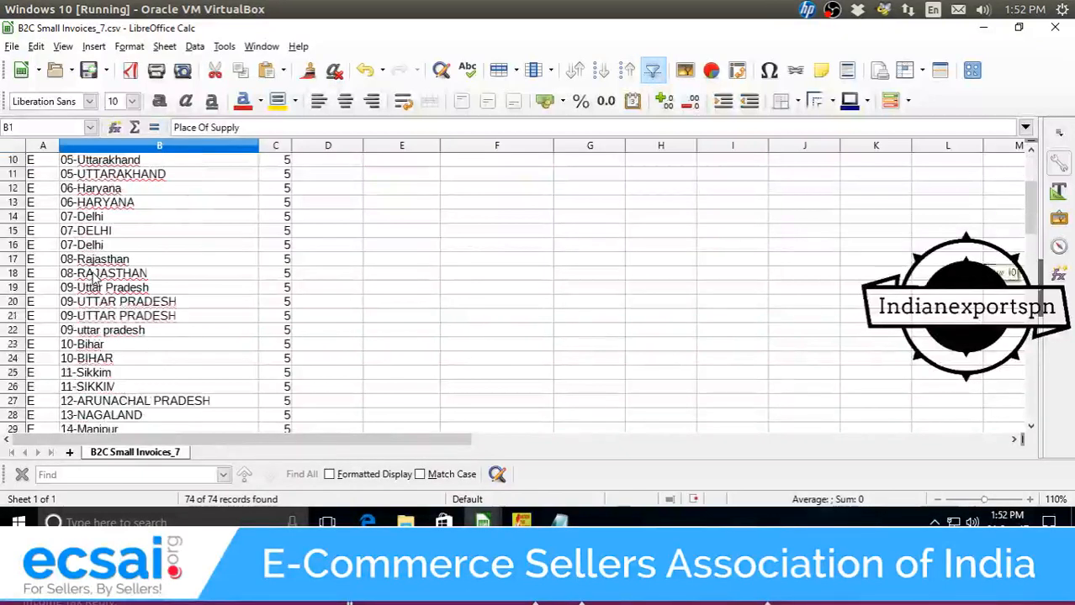
scroll(95, 280, "down", 8)
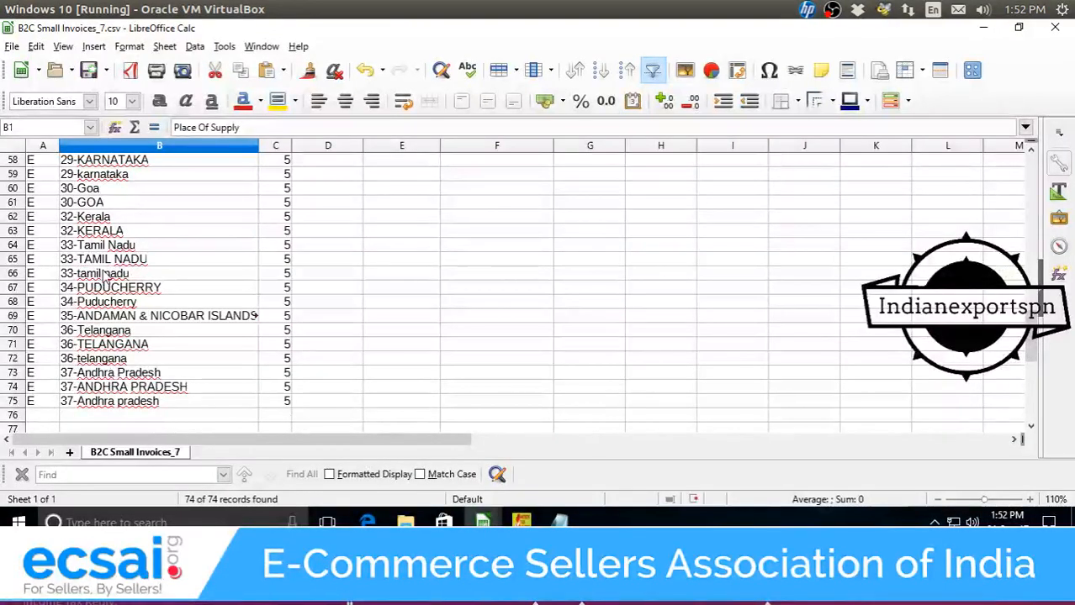
scroll(103, 278, "up", 16)
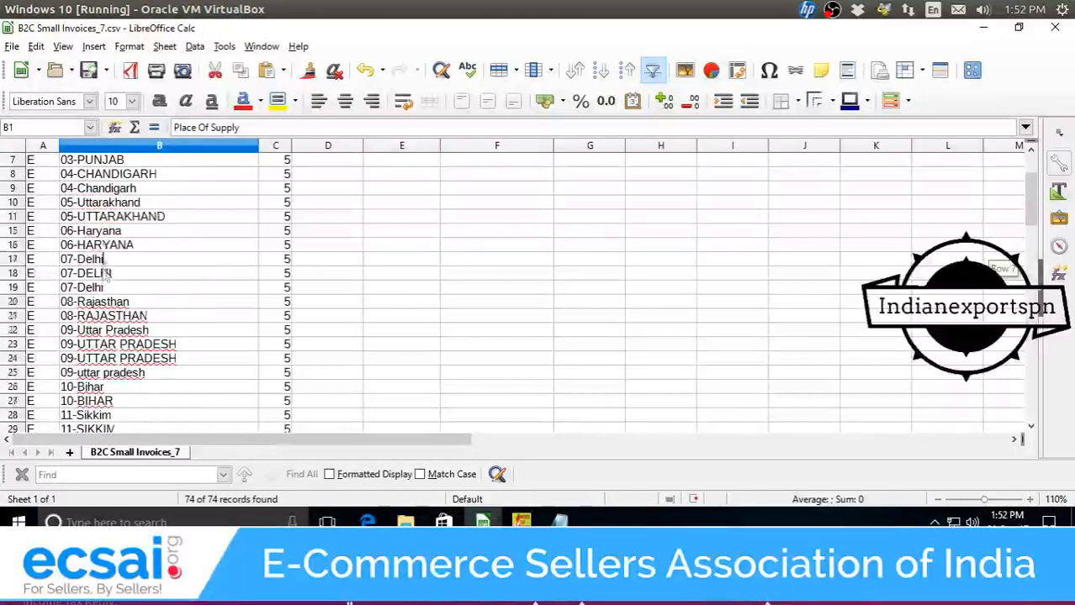
scroll(107, 273, "up", 2)
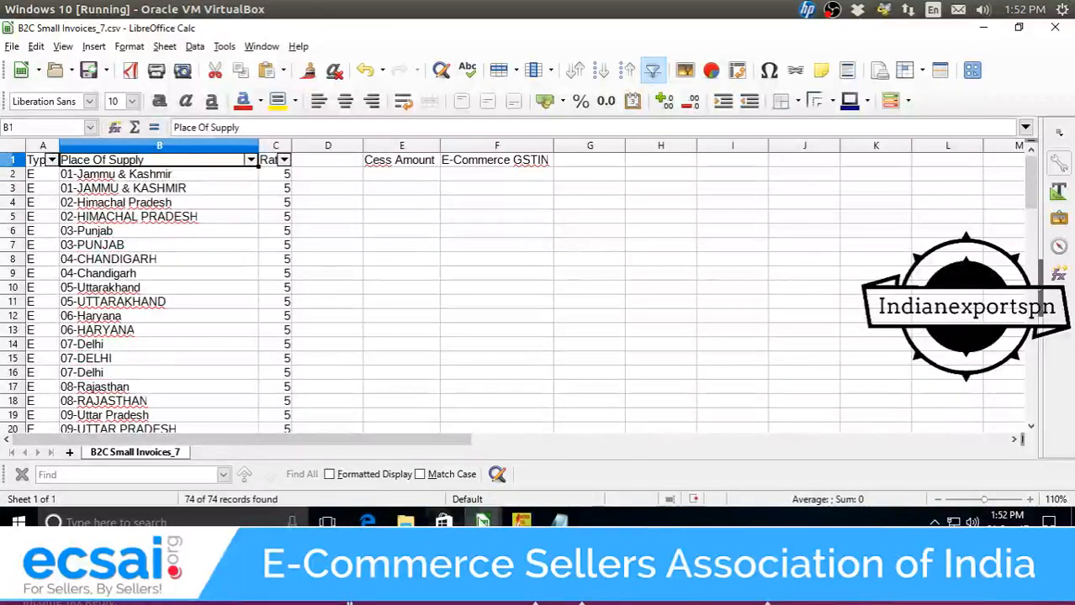
mouse_move(482, 521)
left_click(485, 484)
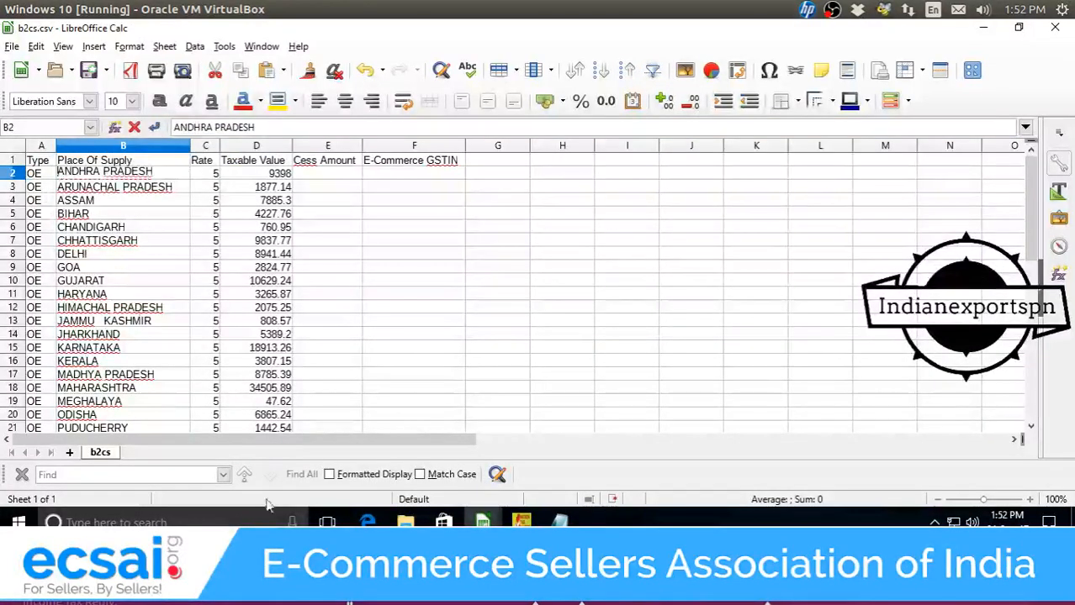
Make B2 read 37-ANDHRA PRADESH, then look up state codes in B2C Small Invoices_7.
type("37")
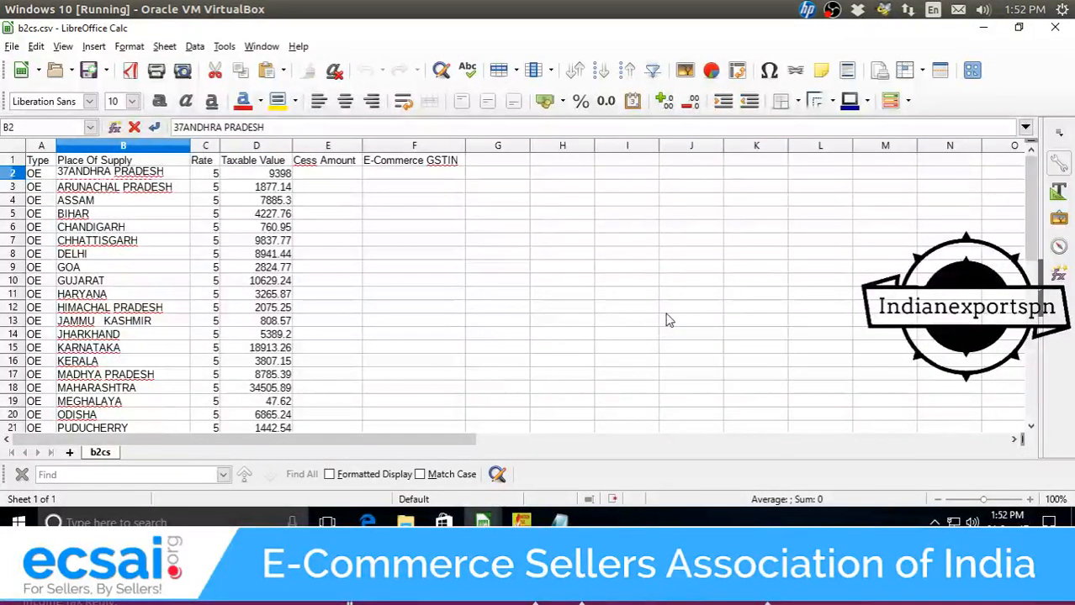
type("-")
key("Return")
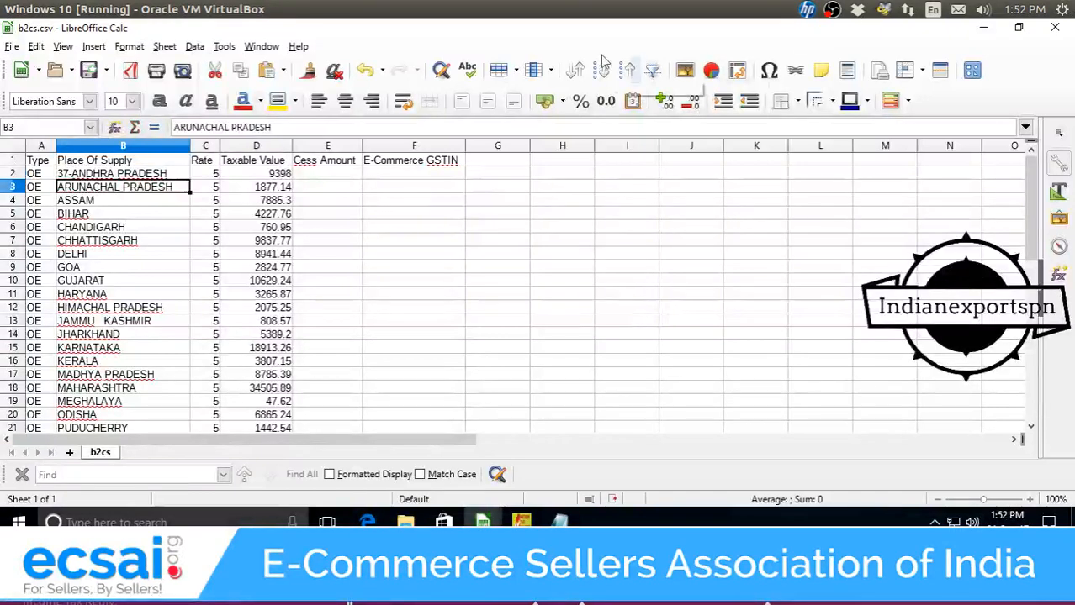
mouse_move(482, 522)
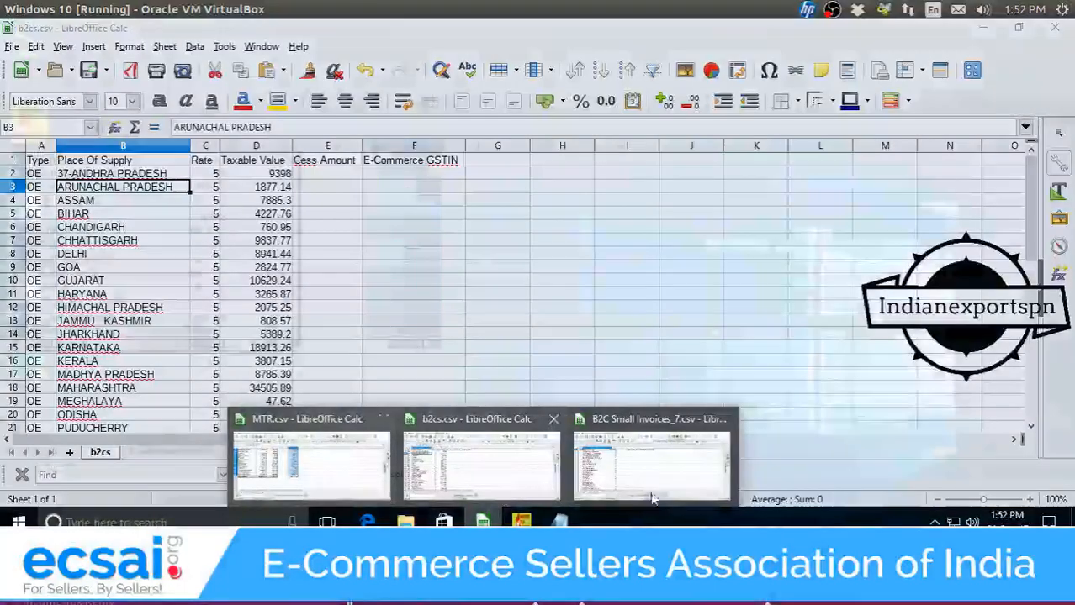
left_click(651, 499)
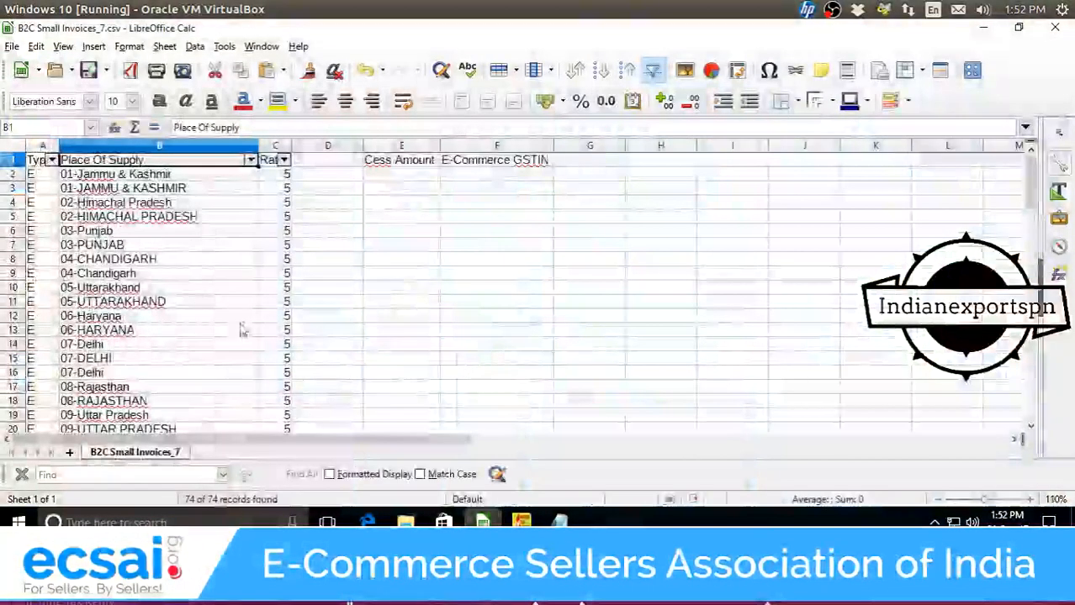
scroll(188, 267, "down", 8)
scroll(188, 268, "down", 11)
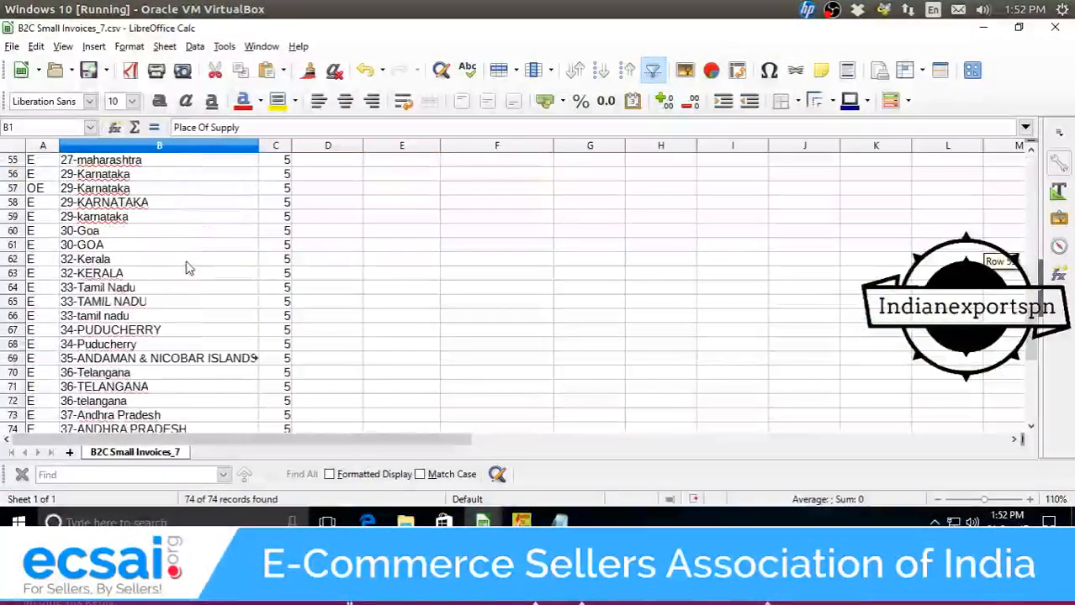
scroll(156, 381, "up", 12)
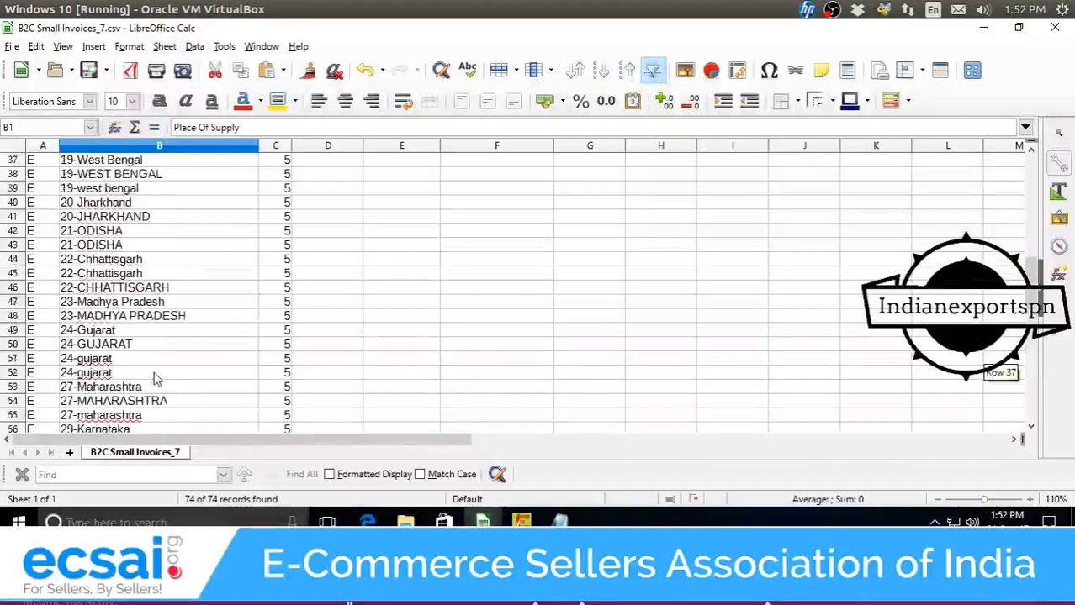
scroll(156, 378, "up", 8)
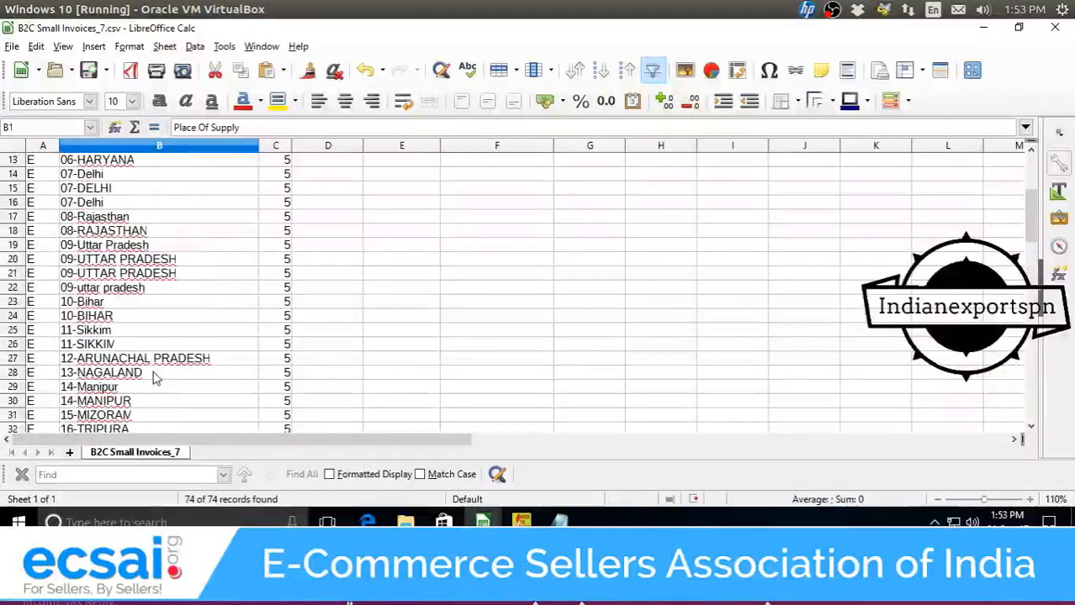
scroll(155, 370, "down", 10)
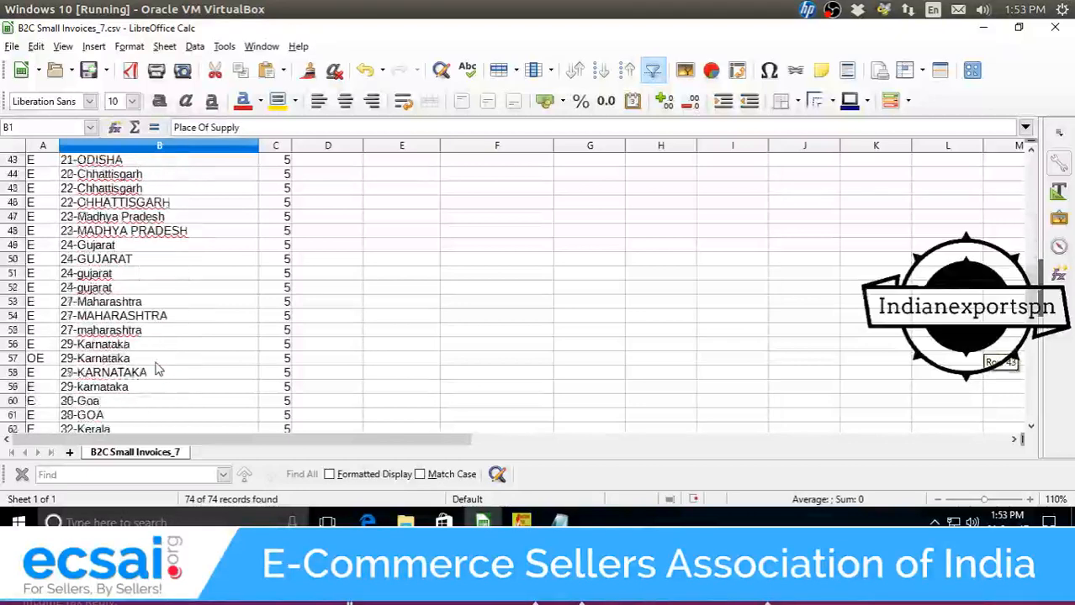
scroll(155, 370, "down", 3)
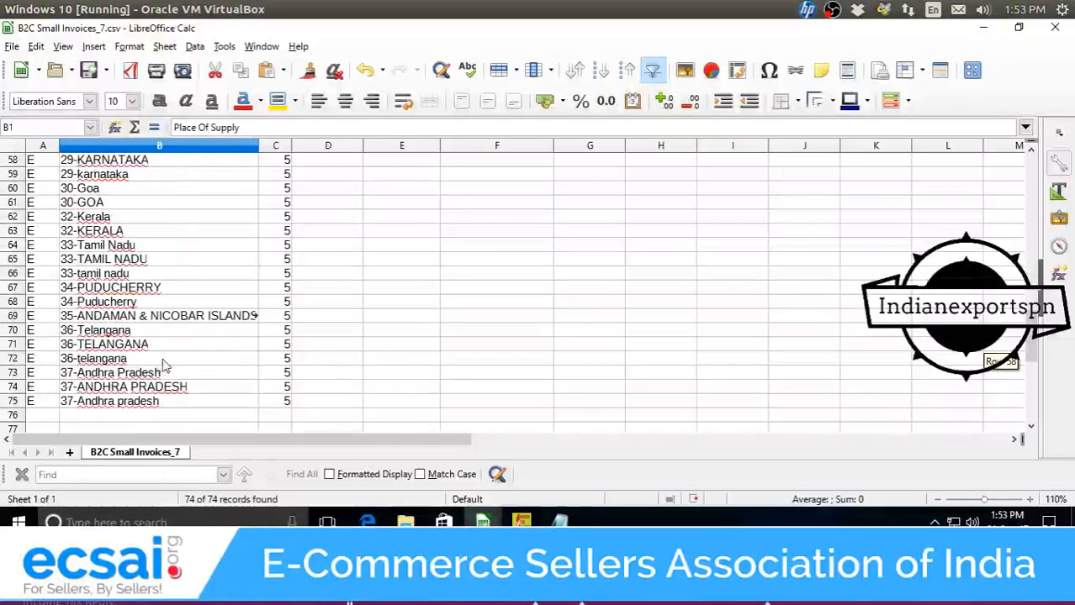
scroll(233, 352, "up", 14)
scroll(233, 352, "up", 5)
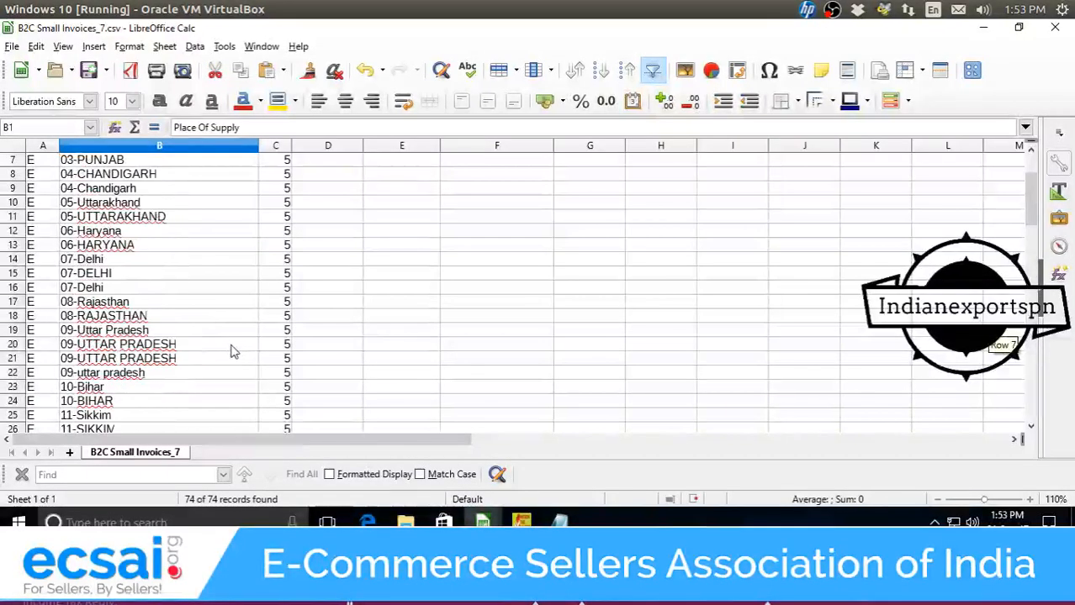
Switch between the b2cs.csv, MTR.csv and B2C Small Invoices_7 windows, ending on b2cs.csv.
mouse_move(482, 519)
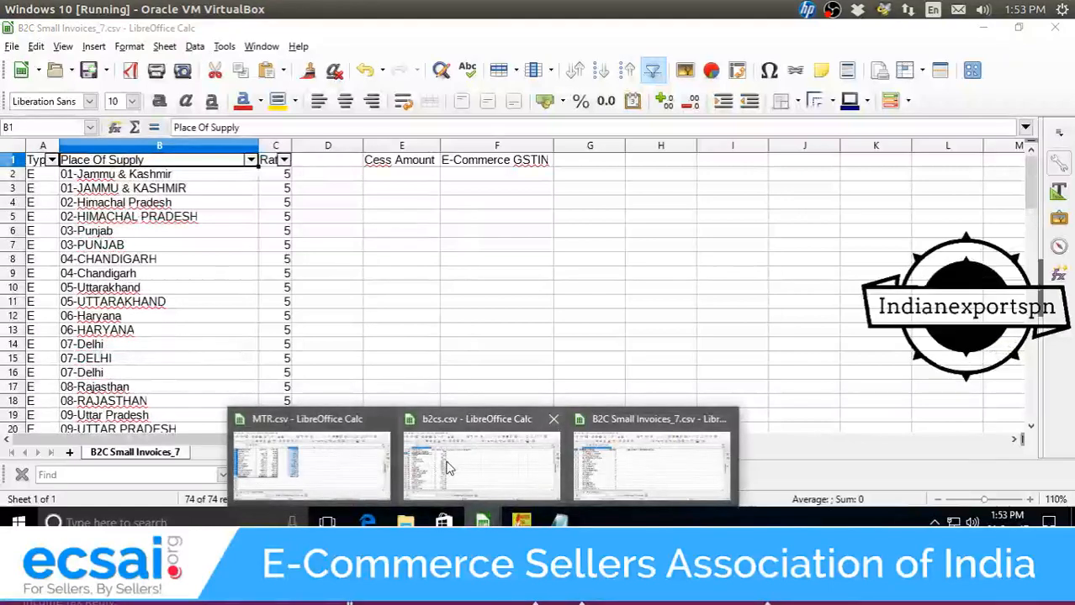
left_click(482, 459)
left_click(348, 458)
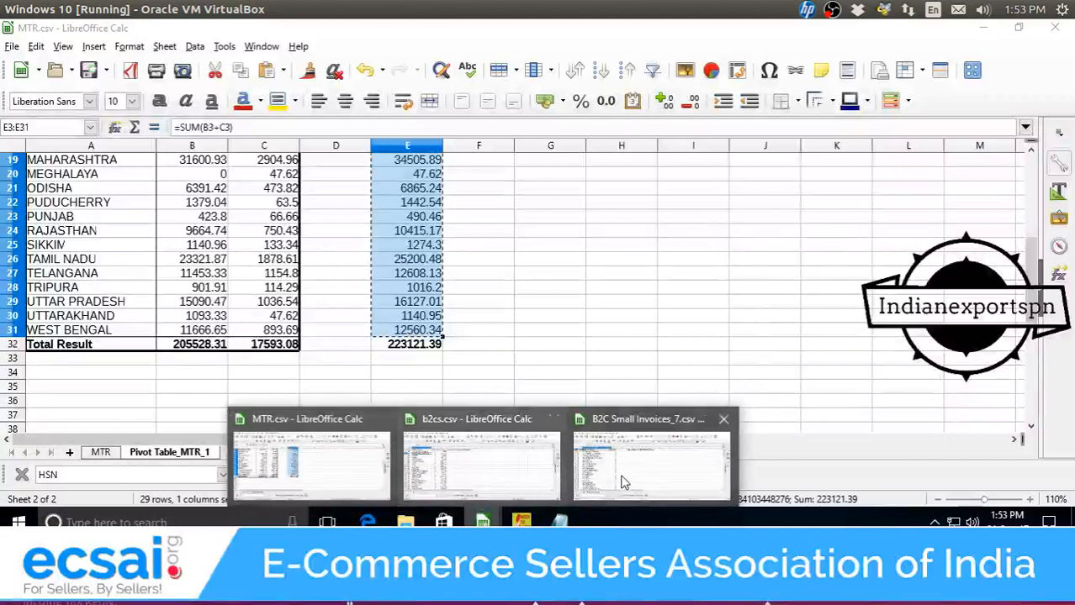
left_click(614, 459)
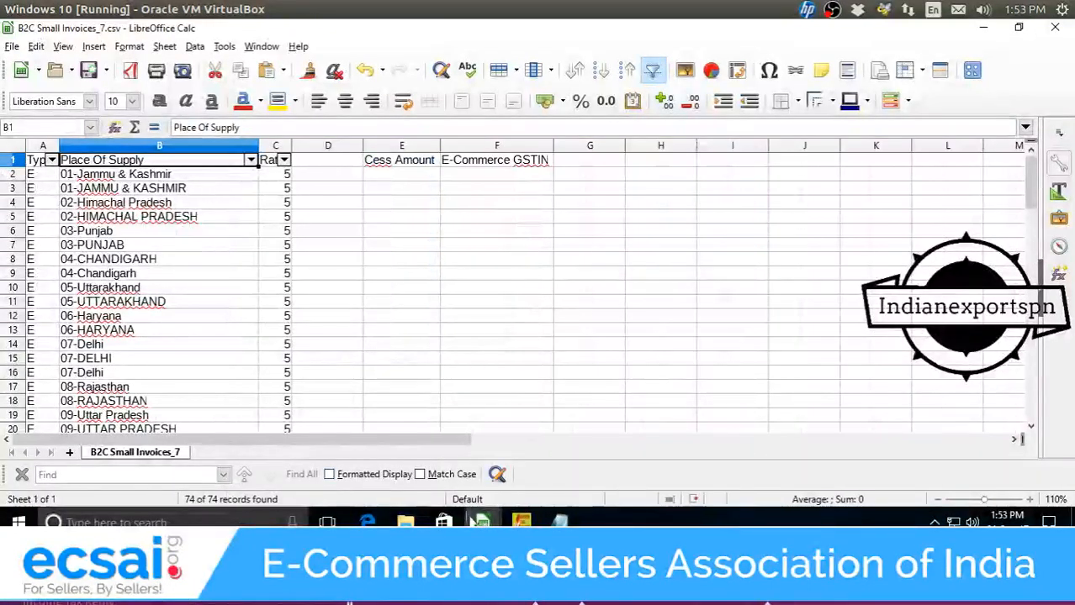
mouse_move(479, 520)
left_click(479, 458)
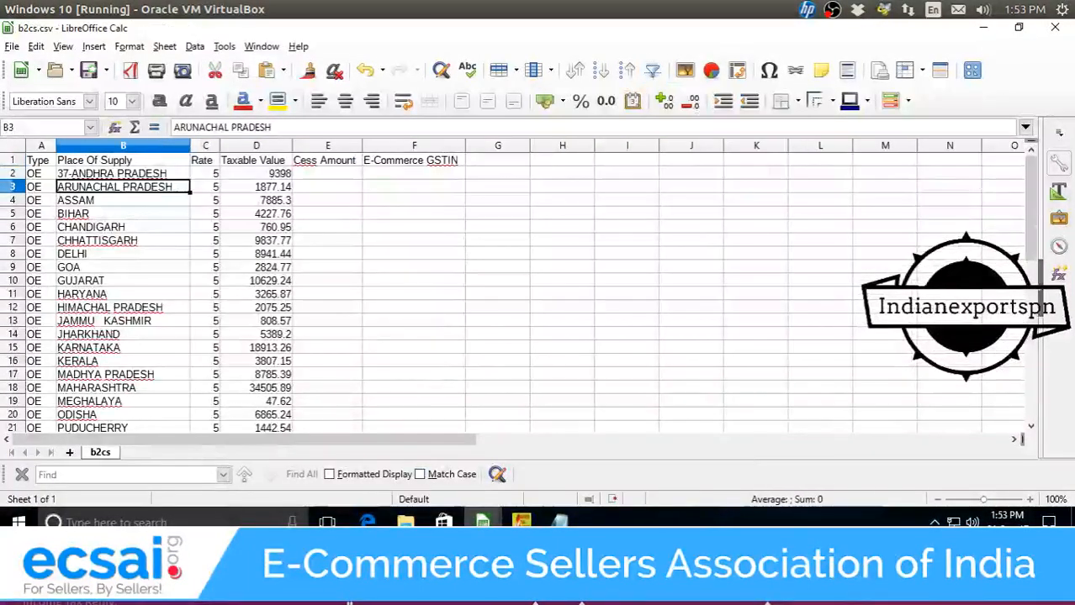
Start editing the ARUNACHAL PRADESH and JAMMU KASHMIR entries in column B, leaving them unchanged.
double_click(60, 186)
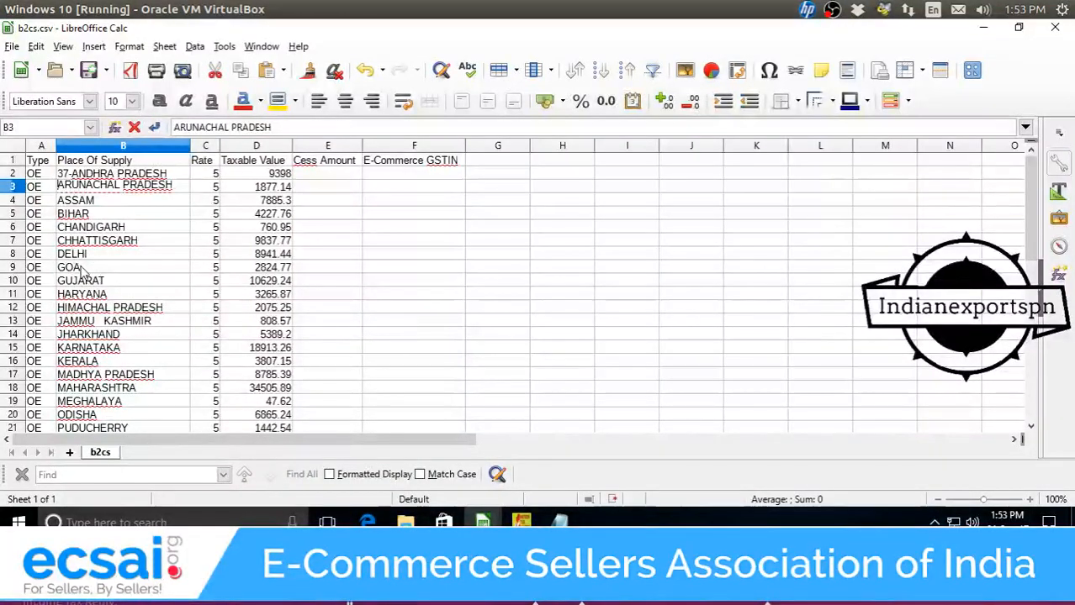
scroll(83, 270, "down", 5)
left_click(89, 293)
scroll(95, 334, "up", 3)
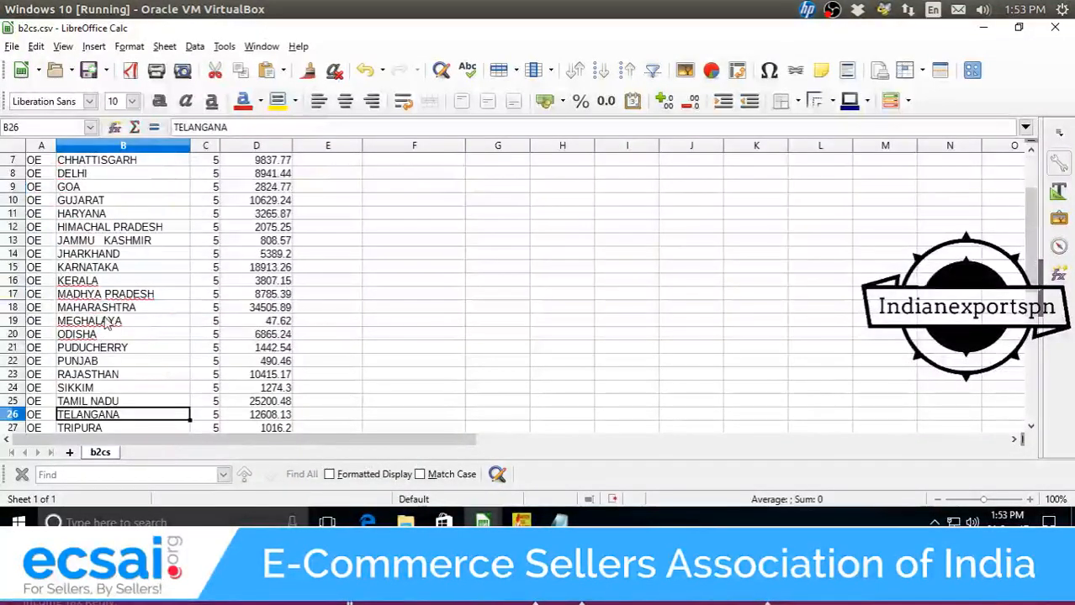
double_click(59, 243)
key("End")
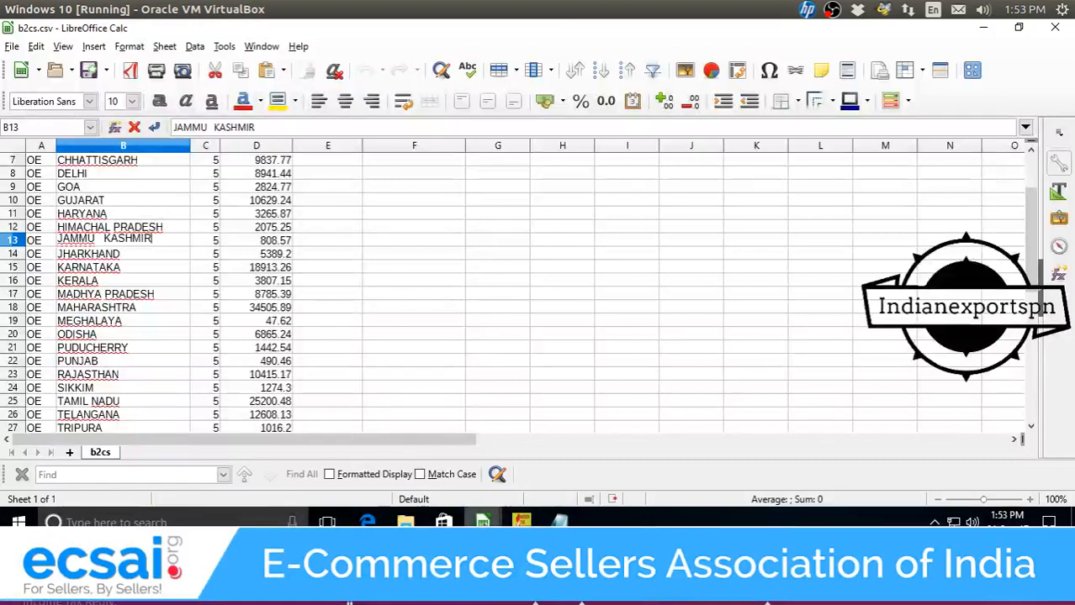
Replace B13 with 01-JAMMU & KASHMIR copied from B2C Small Invoices_7.
mouse_move(482, 520)
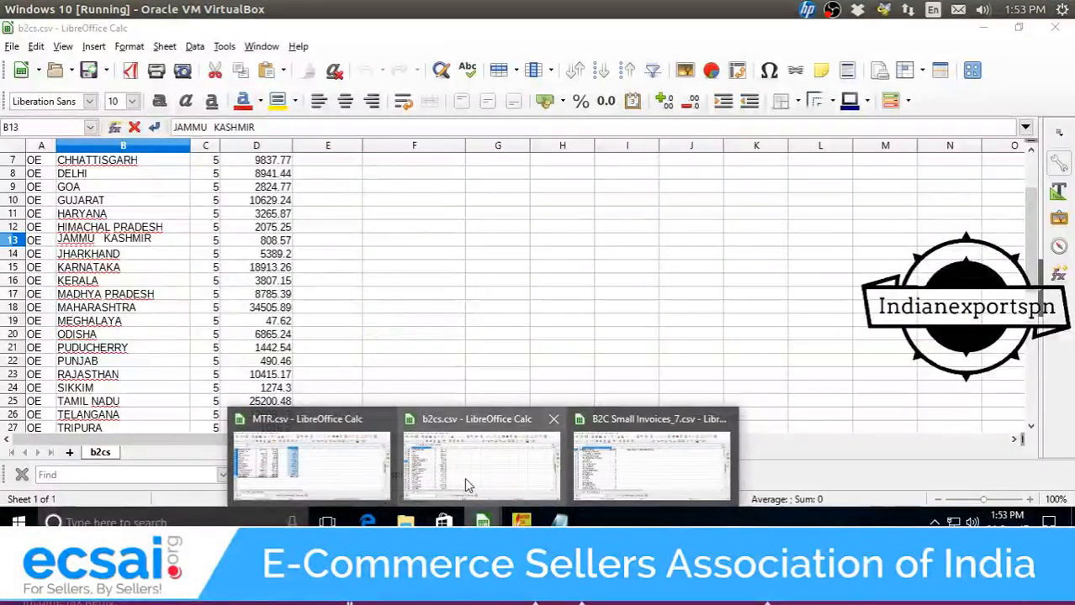
left_click(586, 485)
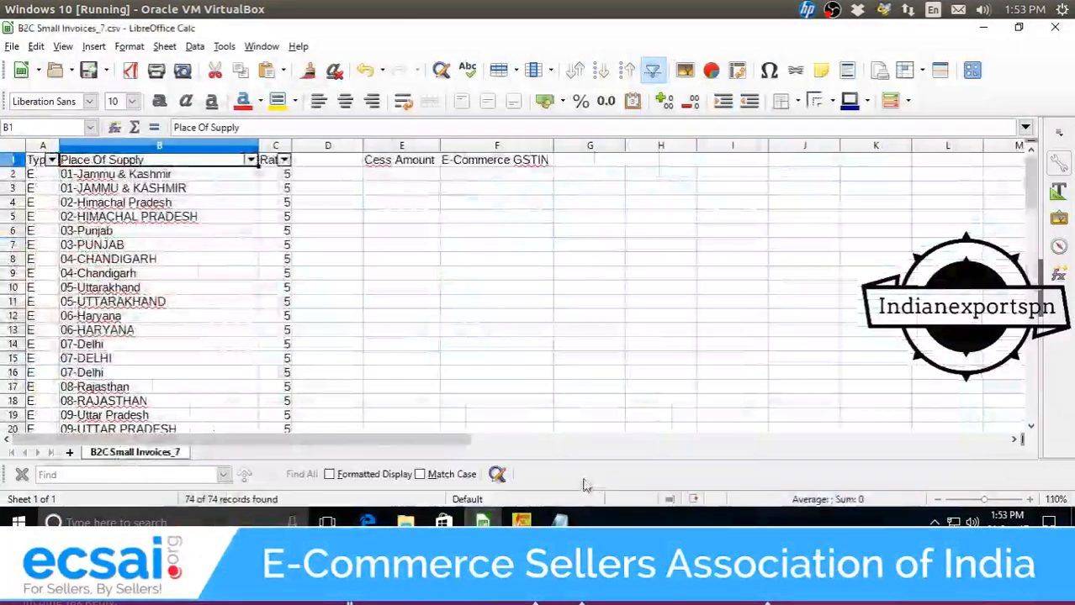
scroll(209, 298, "down", 2)
scroll(209, 299, "up", 2)
left_click(173, 192)
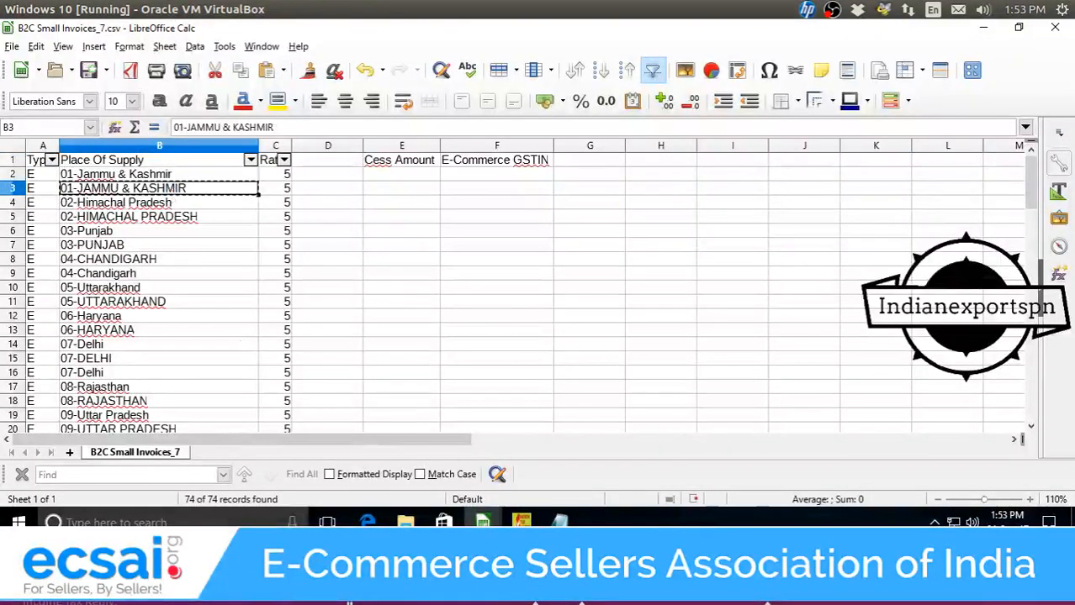
mouse_move(482, 523)
left_click(401, 447)
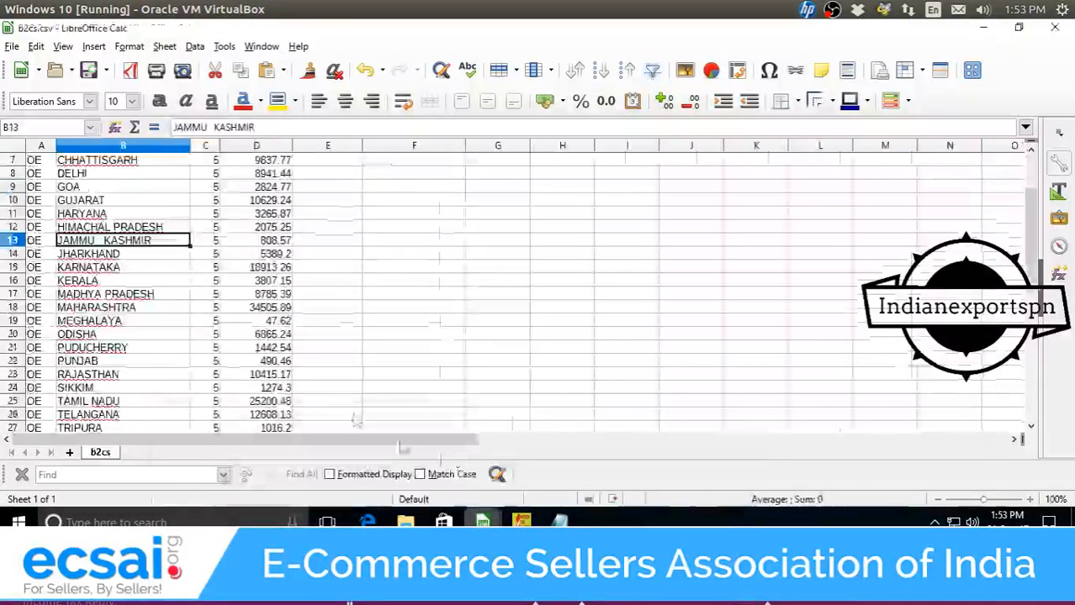
type("01-JAMMU & KASHMIR")
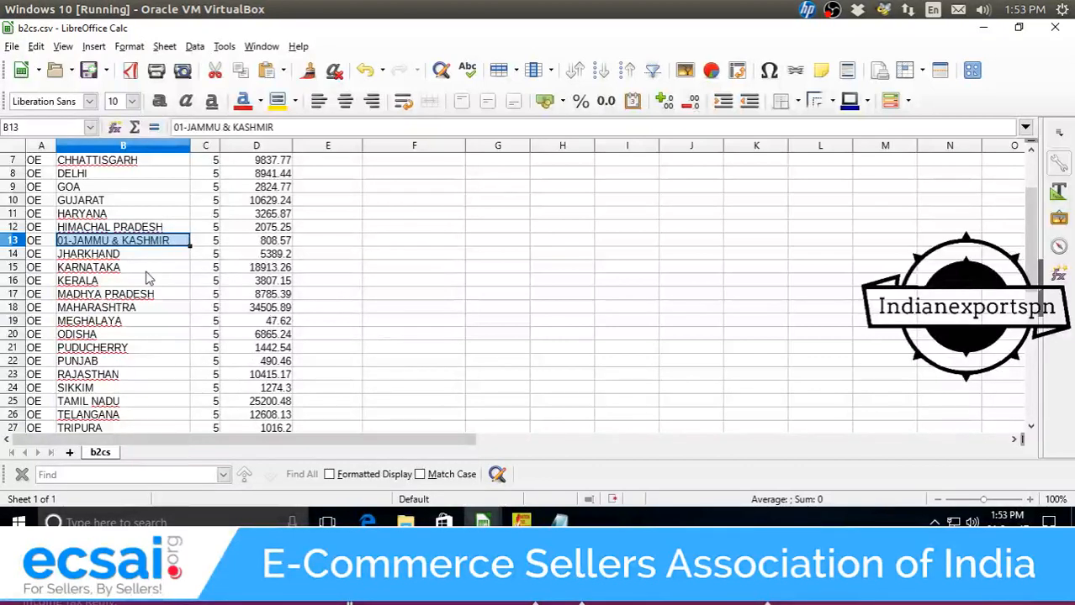
Select the KARNATAKA cell B15 and look up its state code in B2C Small Invoices_7.
left_click(141, 267)
scroll(169, 298, "down", 2)
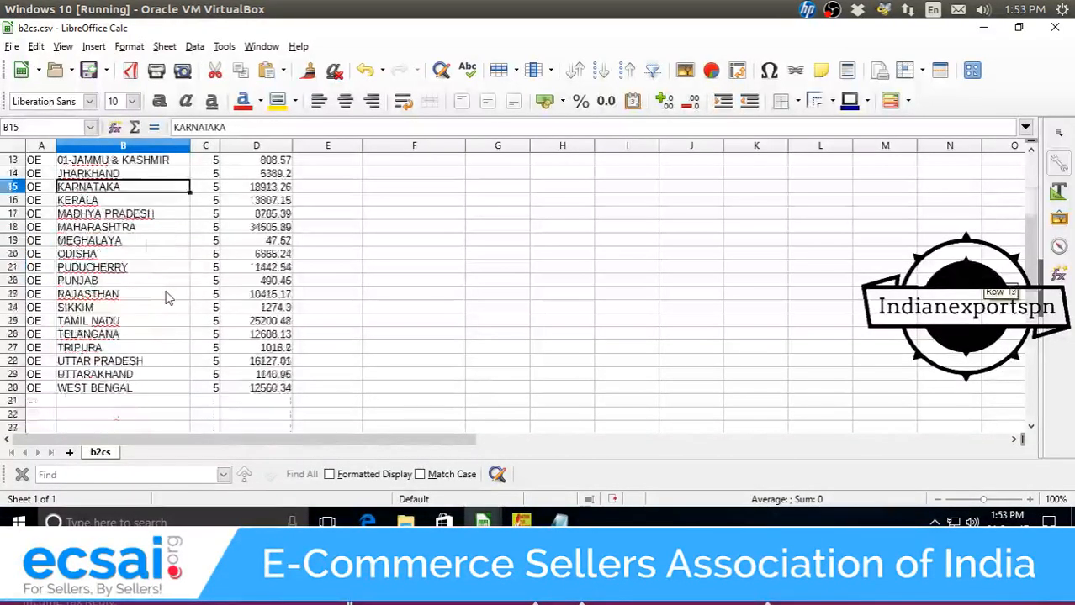
scroll(169, 297, "up", 2)
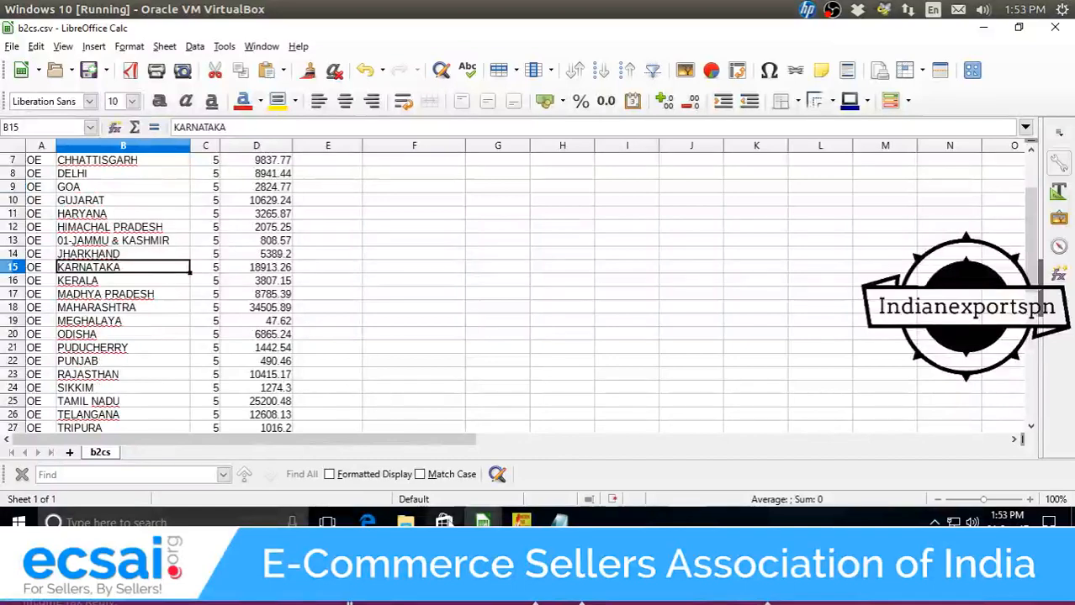
mouse_move(483, 522)
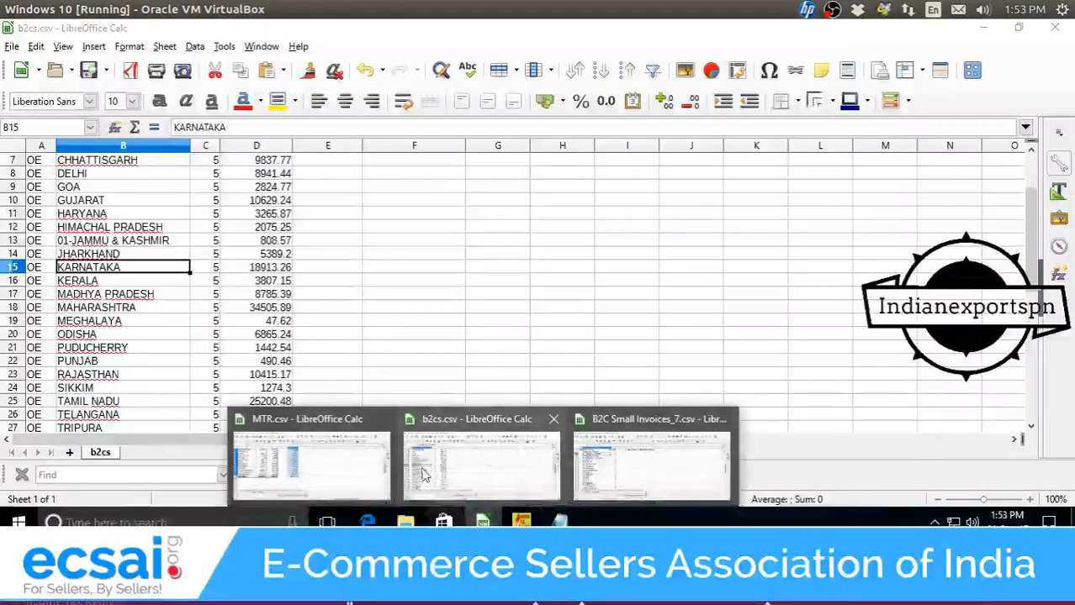
left_click(591, 477)
scroll(135, 256, "down", 4)
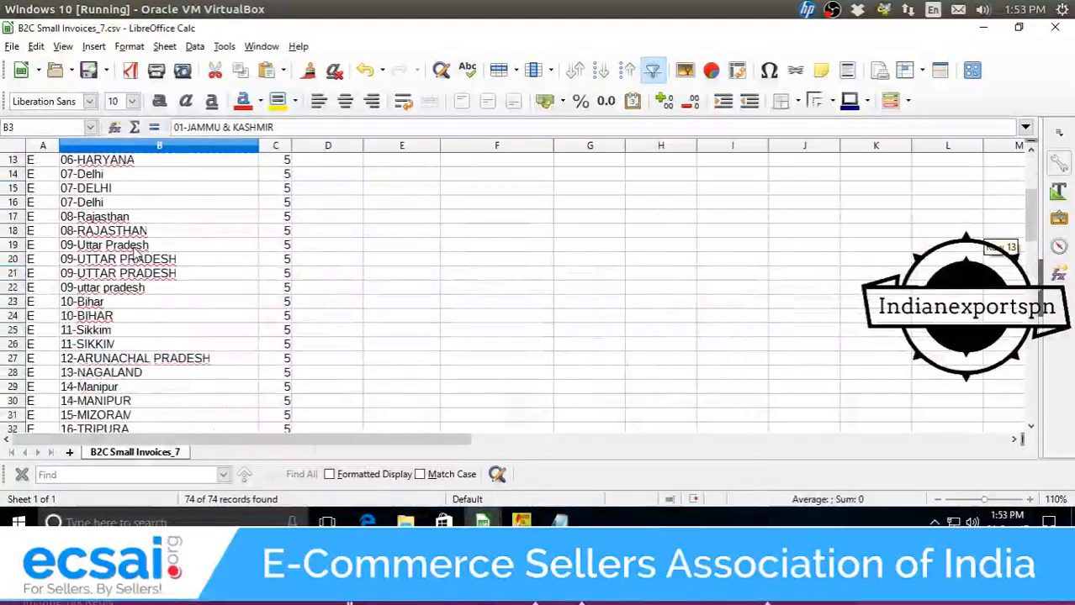
scroll(134, 256, "down", 3)
scroll(133, 249, "up", 3)
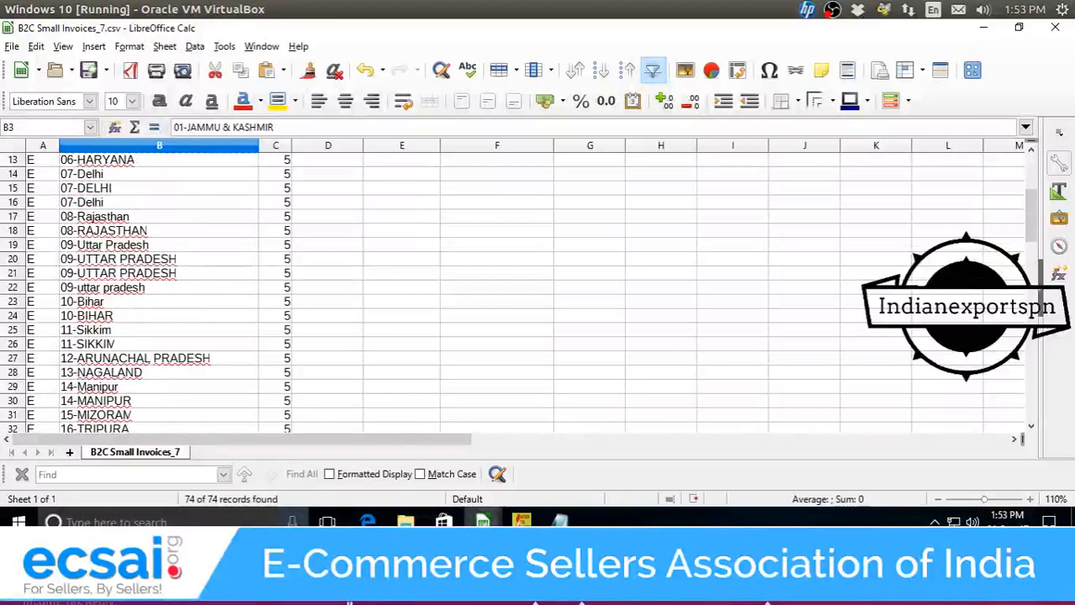
mouse_move(482, 522)
Back in b2cs.csv, select the Place Of Supply names in B2:B30 and delete them.
left_click(475, 461)
scroll(164, 283, "up", 2)
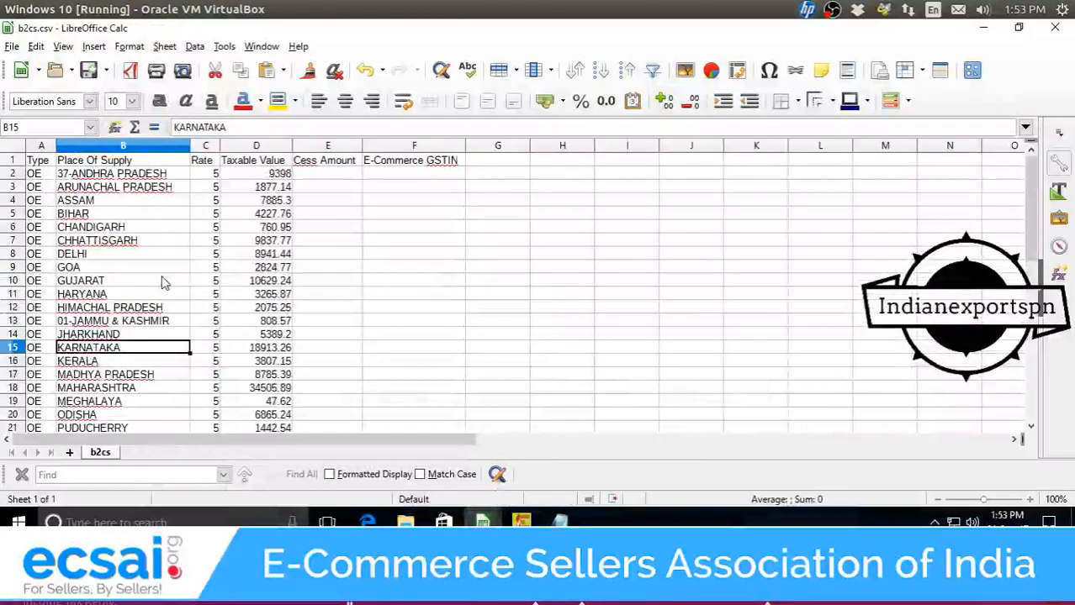
left_click(118, 203)
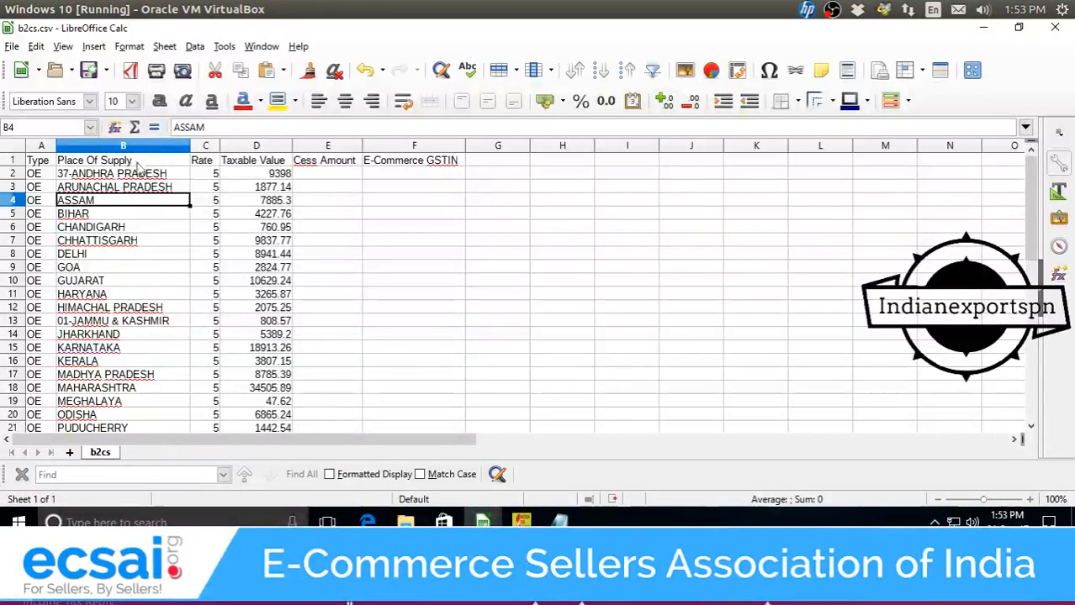
left_click_drag(147, 179, 149, 354)
key("Delete")
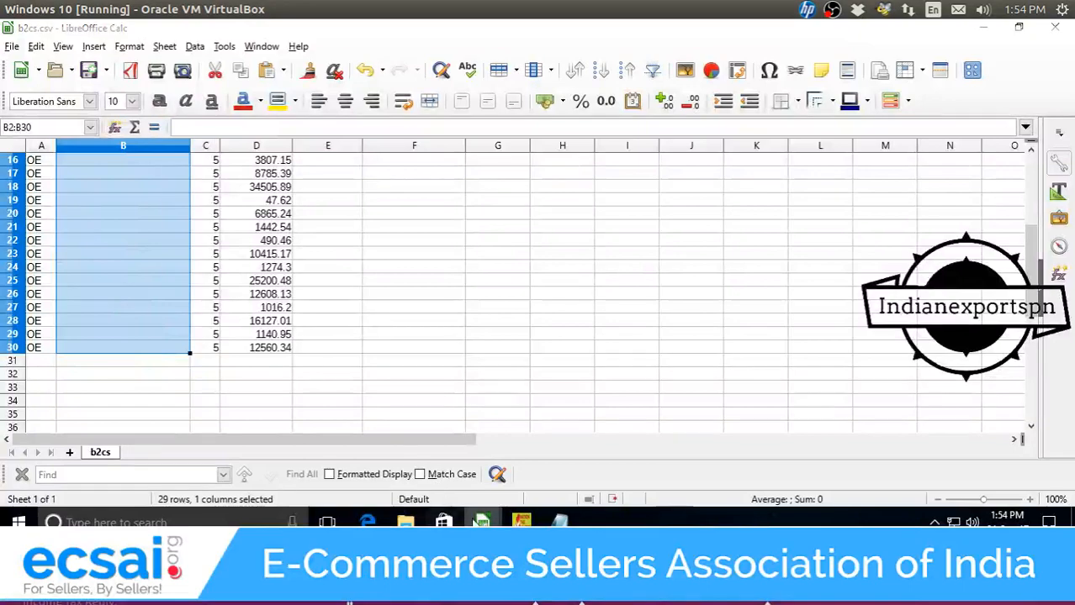
Build a pivot table from B2C Small Invoices_7 with Place Of Supply as rows, summing Rate.
mouse_move(482, 522)
left_click(620, 471)
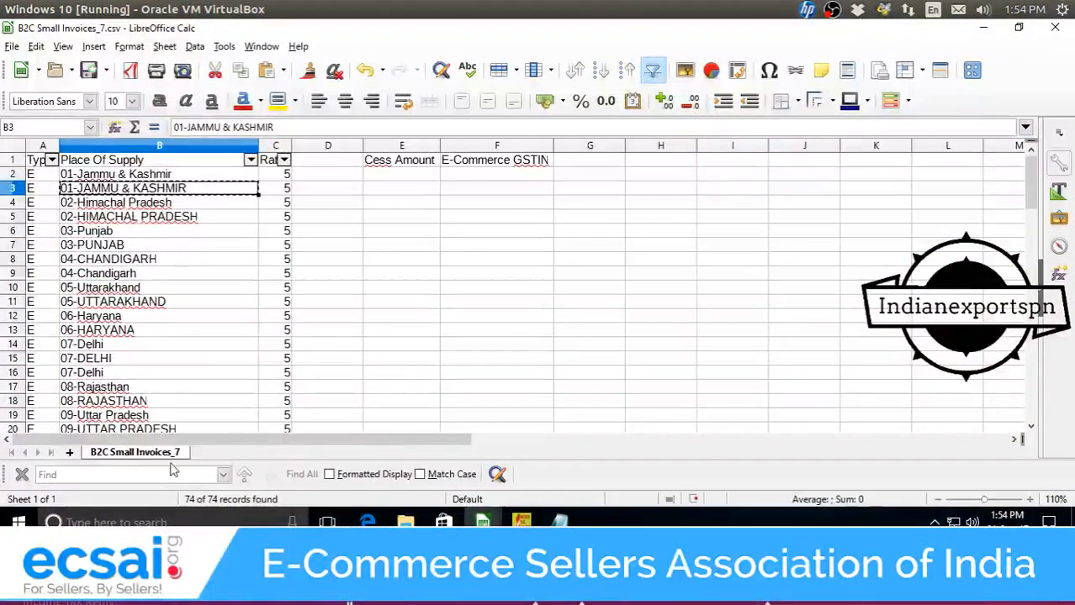
left_click(94, 47)
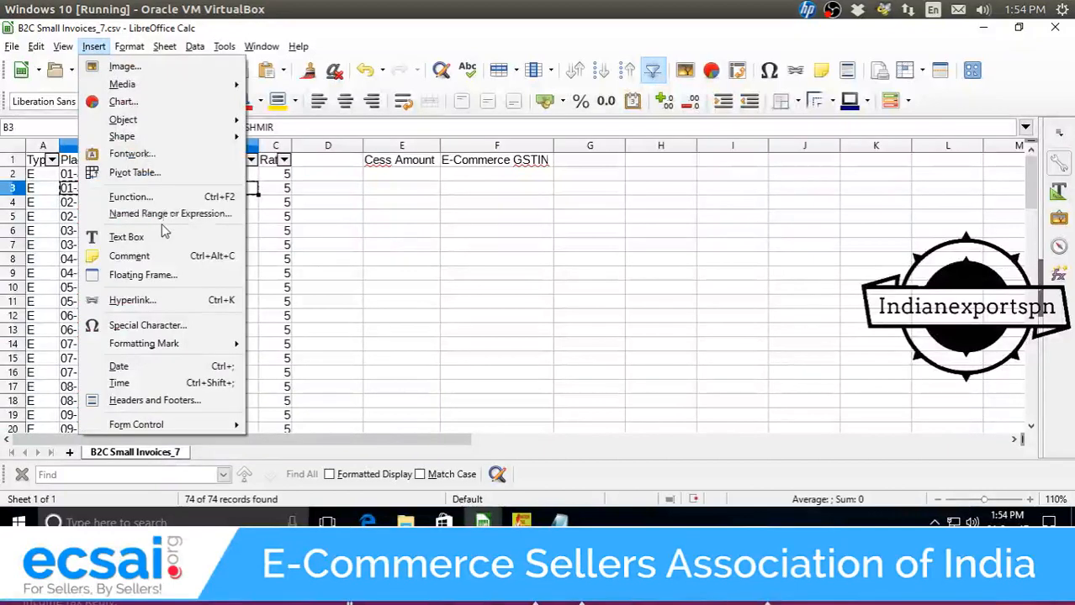
left_click(135, 172)
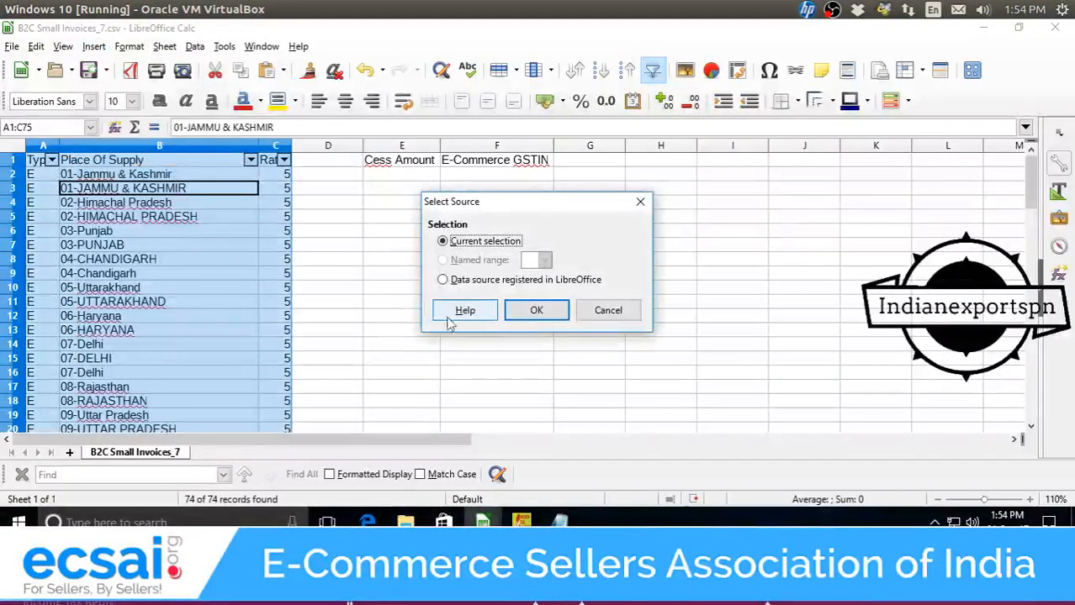
left_click(532, 311)
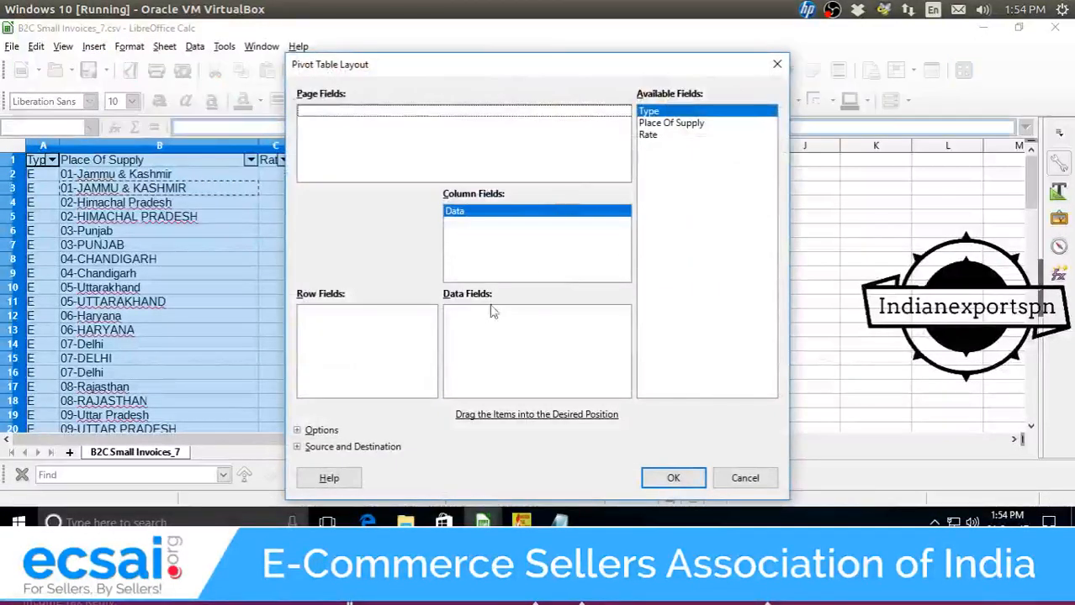
left_click_drag(671, 123, 324, 341)
left_click_drag(687, 136, 577, 332)
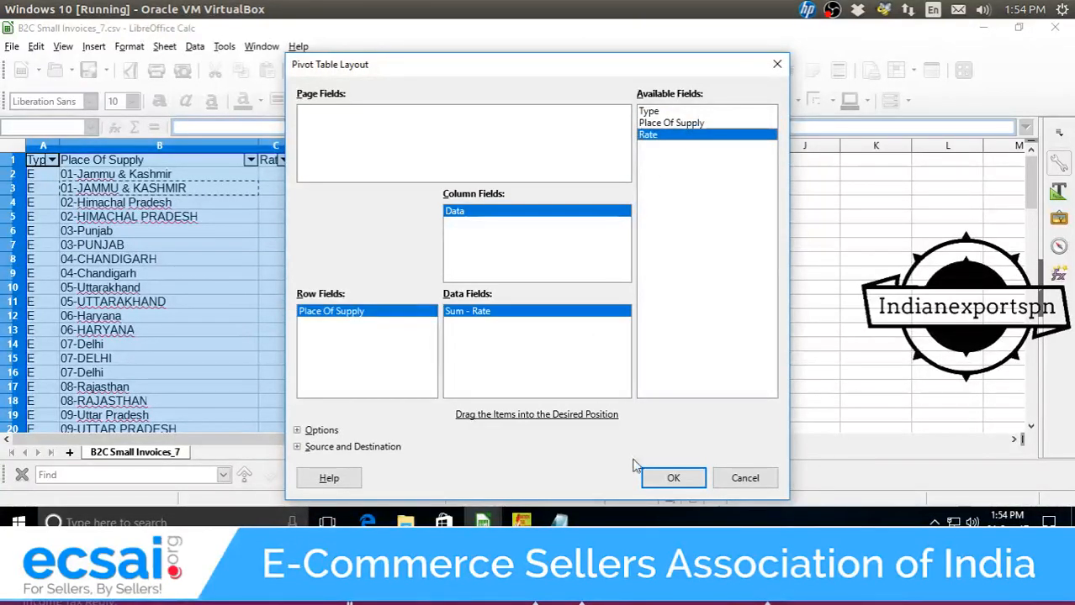
left_click(674, 478)
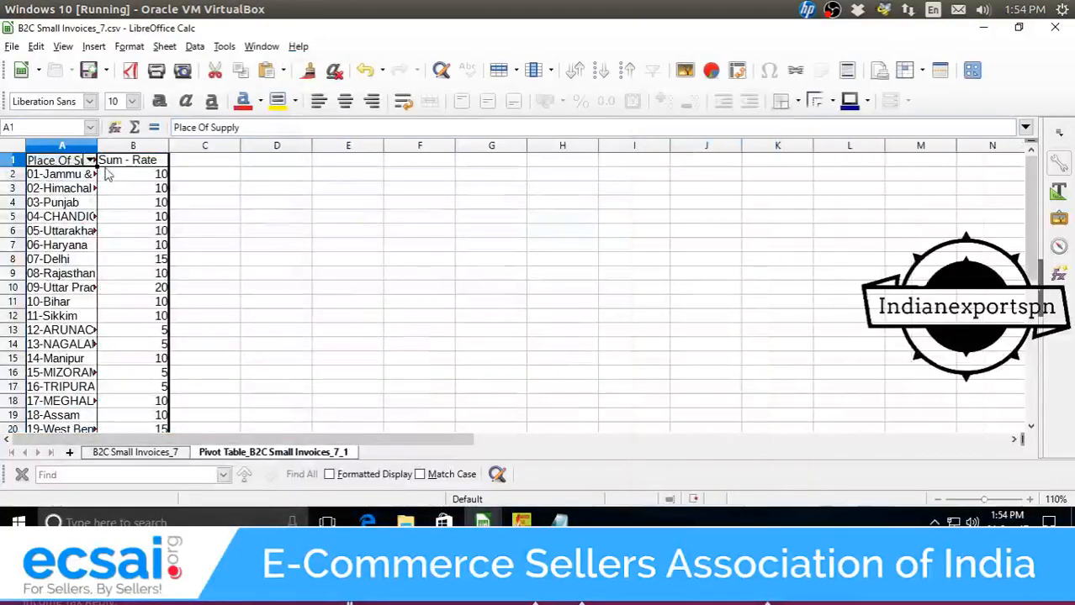
Widen column A of the pivot sheet and select the state names.
left_click(91, 147)
left_click_drag(97, 149, 174, 149)
left_click(74, 259)
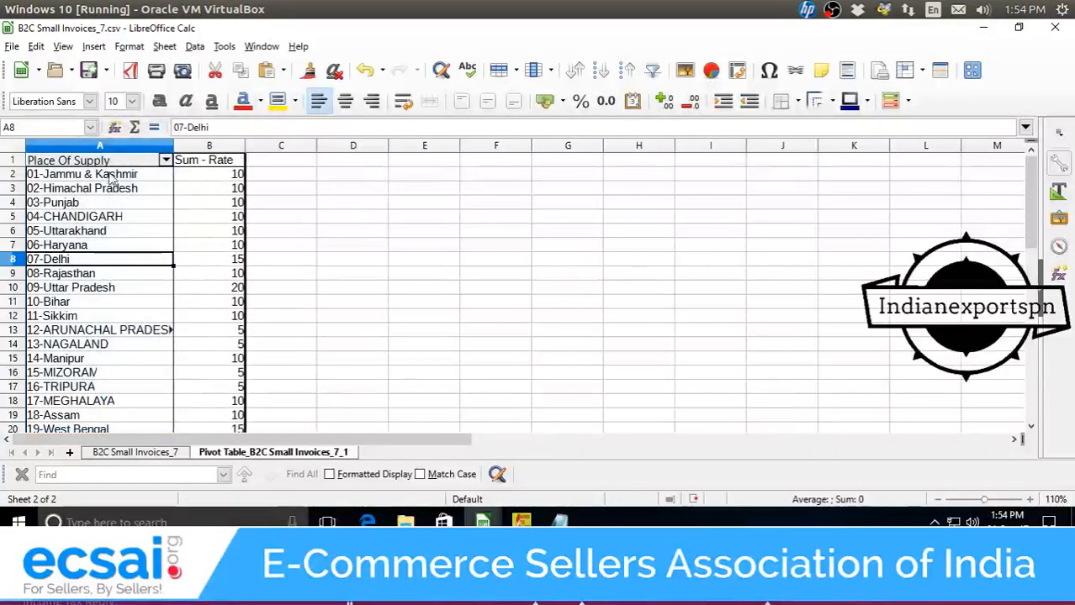
left_click_drag(51, 174, 128, 347)
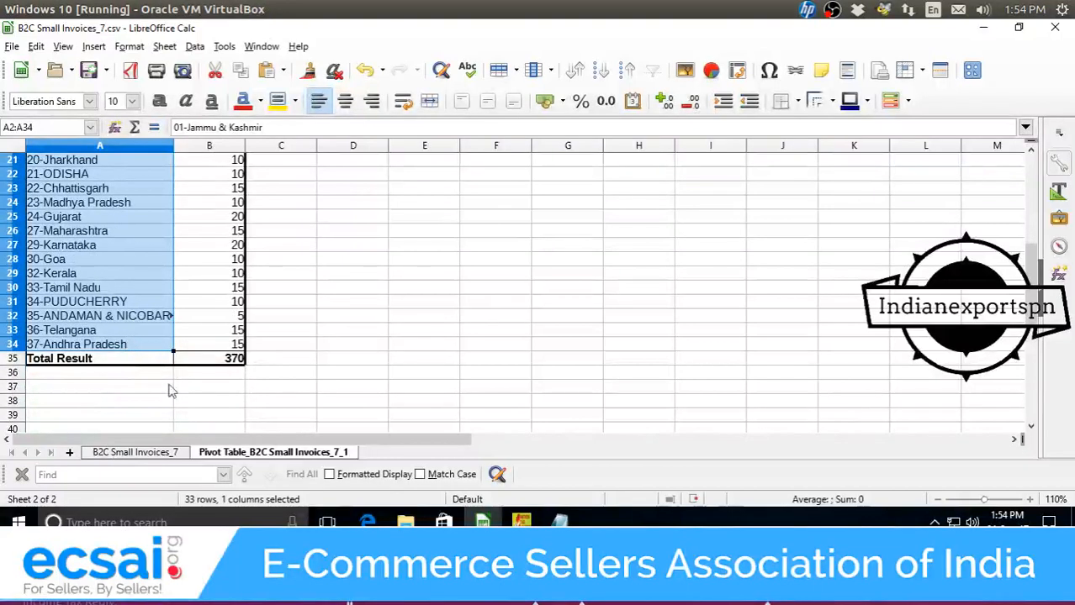
Paste the pivot's state names into b2cs.csv starting at B2 and inspect them.
mouse_move(482, 522)
left_click(476, 476)
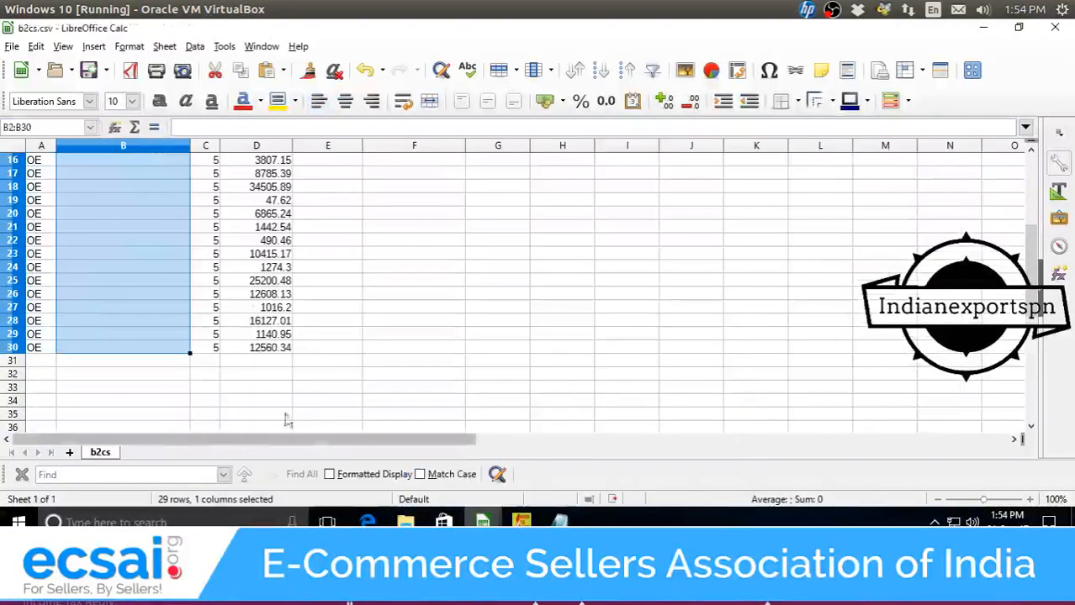
scroll(270, 286, "up", 5)
left_click(161, 175)
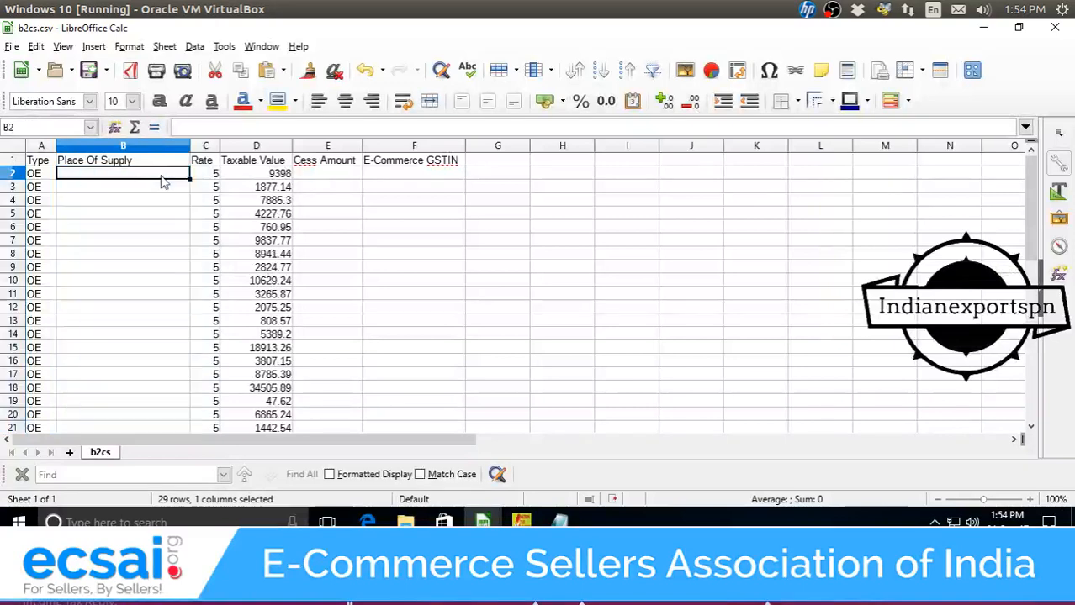
key("ctrl+v")
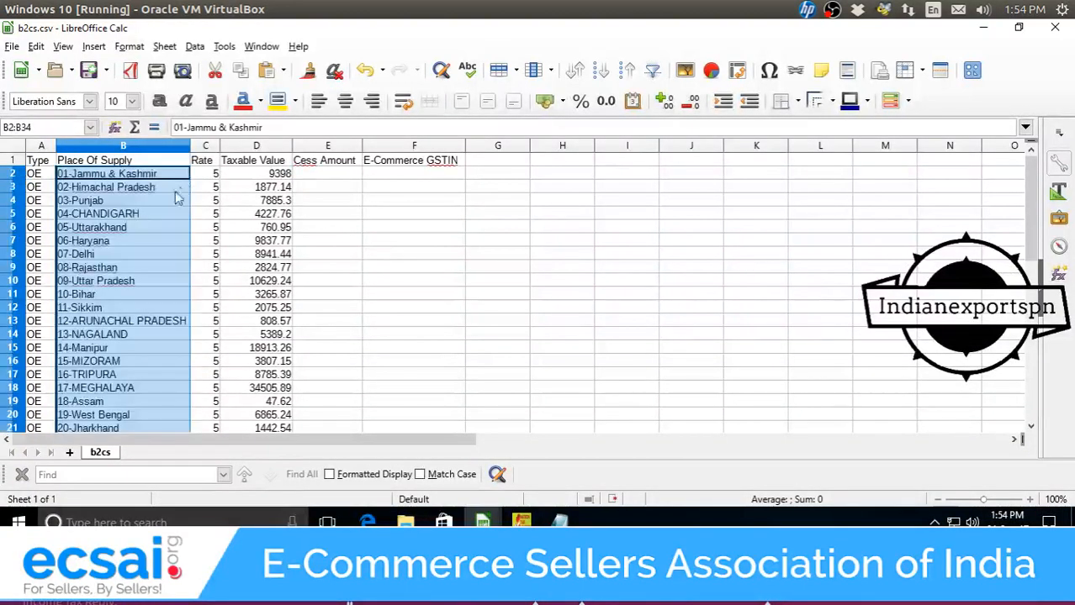
left_click(148, 191)
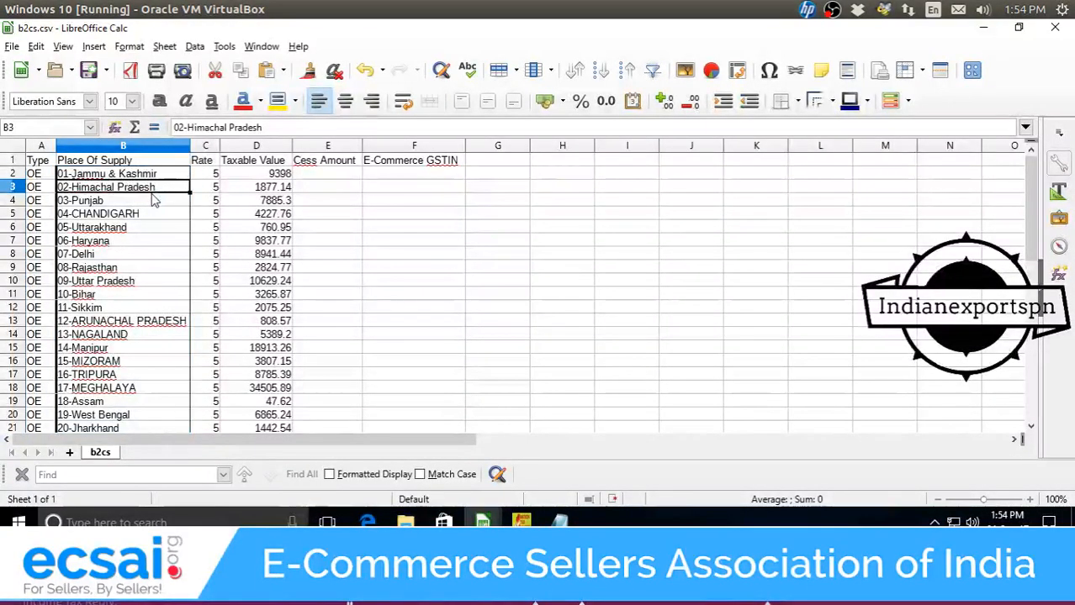
left_click(165, 178)
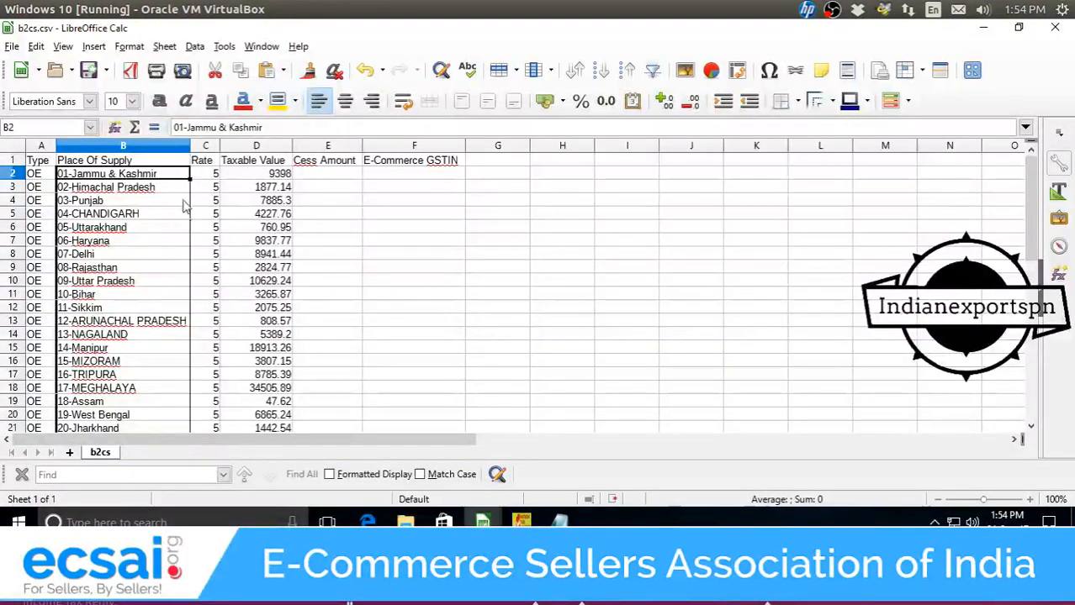
left_click(110, 202)
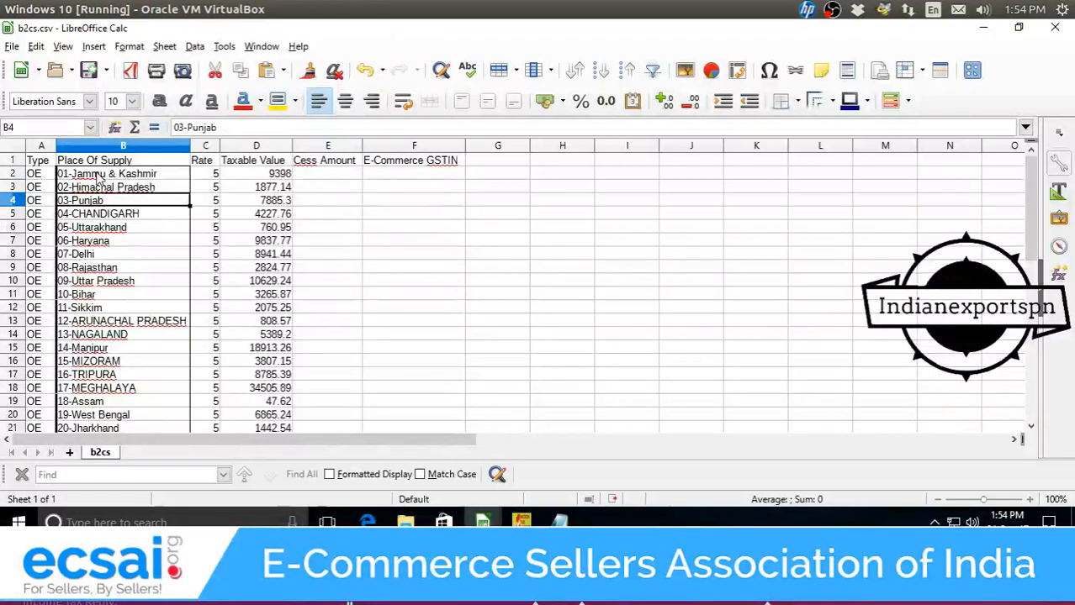
left_click(109, 179)
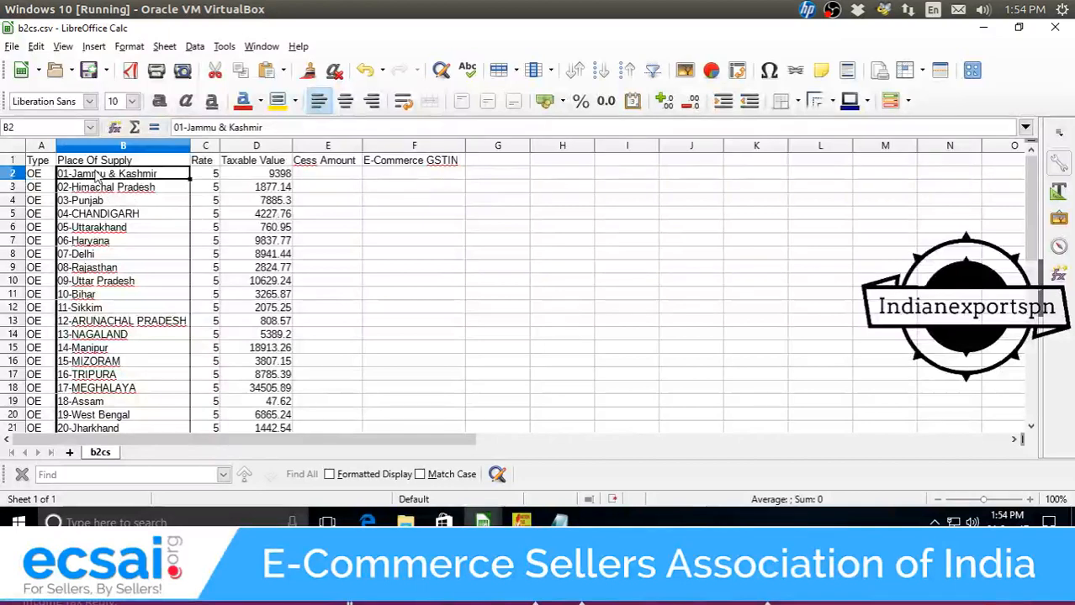
Clear the 37-Andhra Pradesh entry in B34, then undo the deletion.
scroll(109, 229, "down", 5)
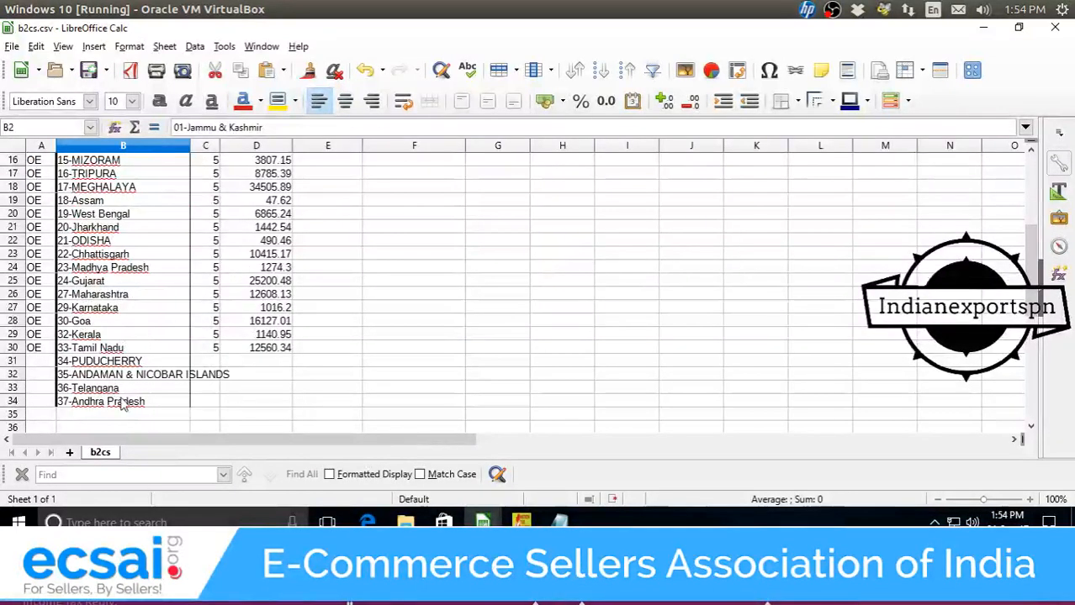
left_click(122, 405)
key("Delete")
scroll(124, 387, "up", 5)
scroll(124, 382, "down", 4)
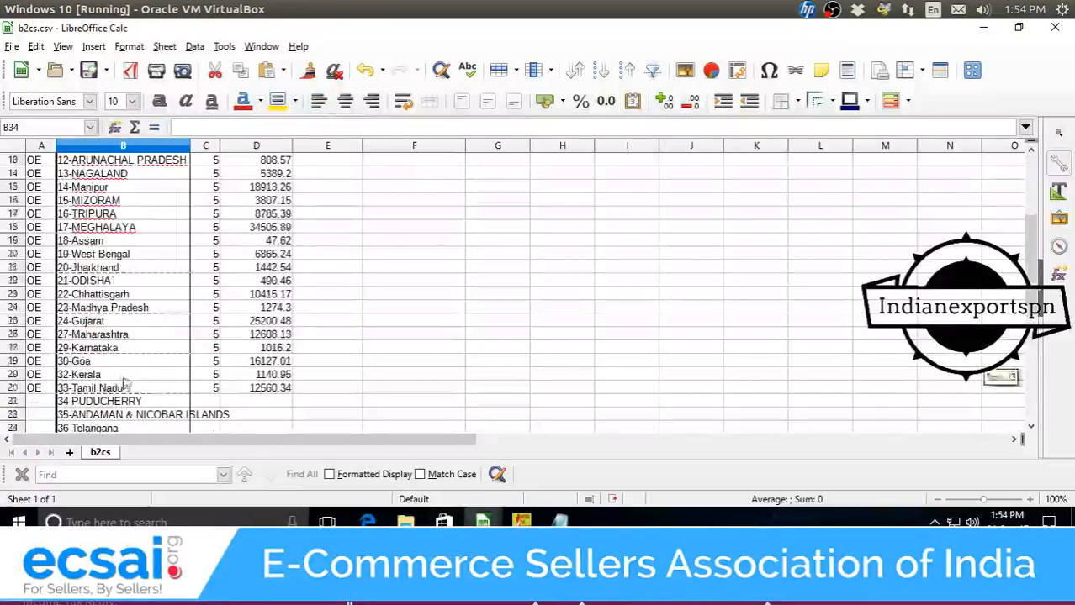
scroll(123, 382, "down", 2)
key("ctrl+z")
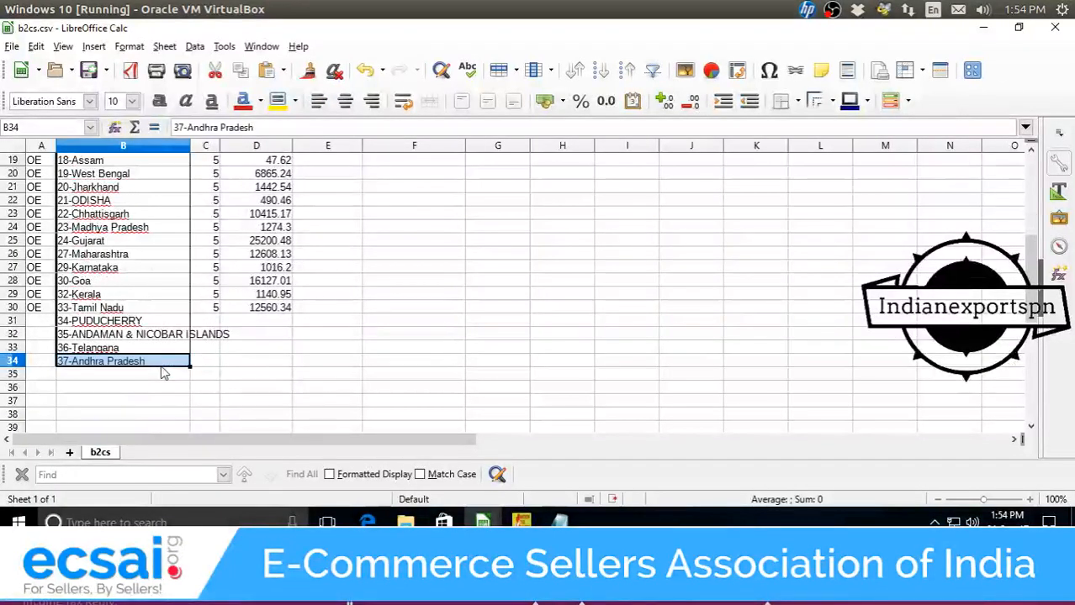
scroll(160, 372, "up", 2)
scroll(139, 379, "down", 2)
Copy and delete the extra names in B31:B34, then undo the pasted names in column B.
left_click_drag(71, 326, 173, 365)
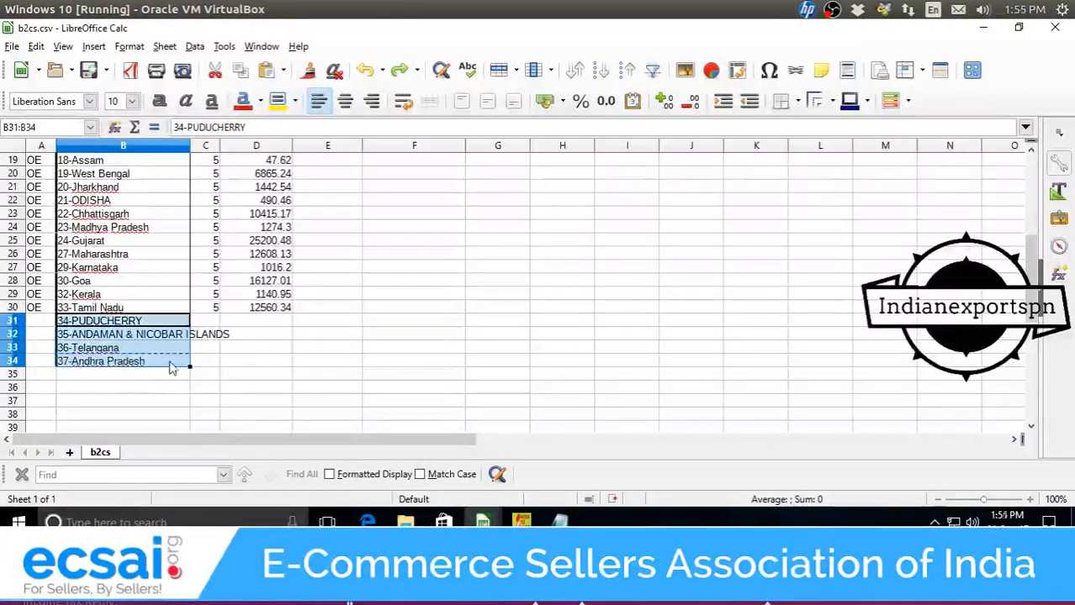
key("ctrl+c")
key("Delete")
left_click(228, 362)
scroll(210, 363, "up", 6)
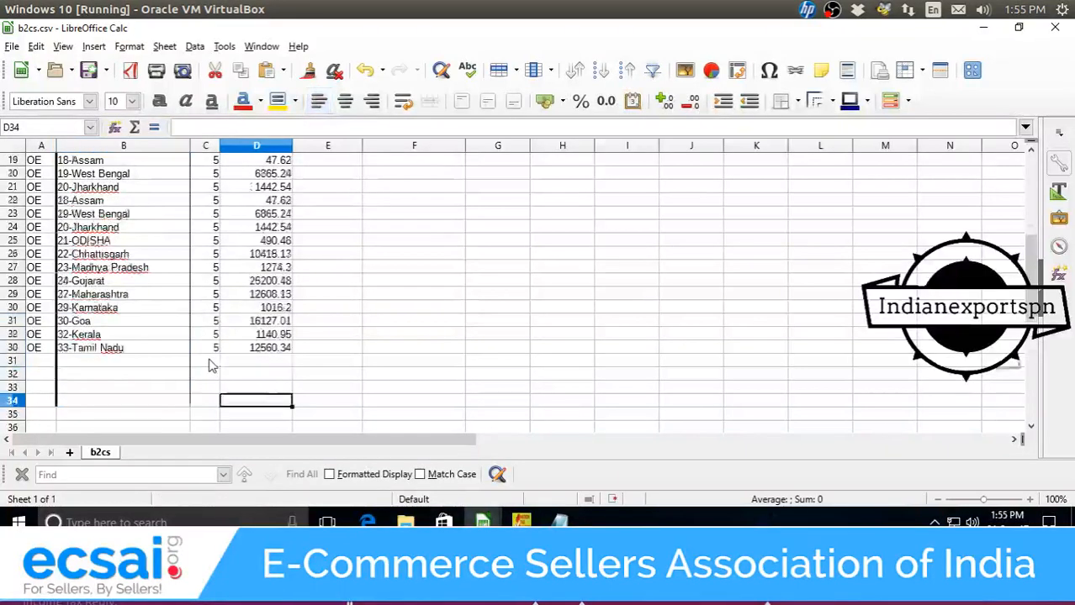
scroll(168, 311, "down", 5)
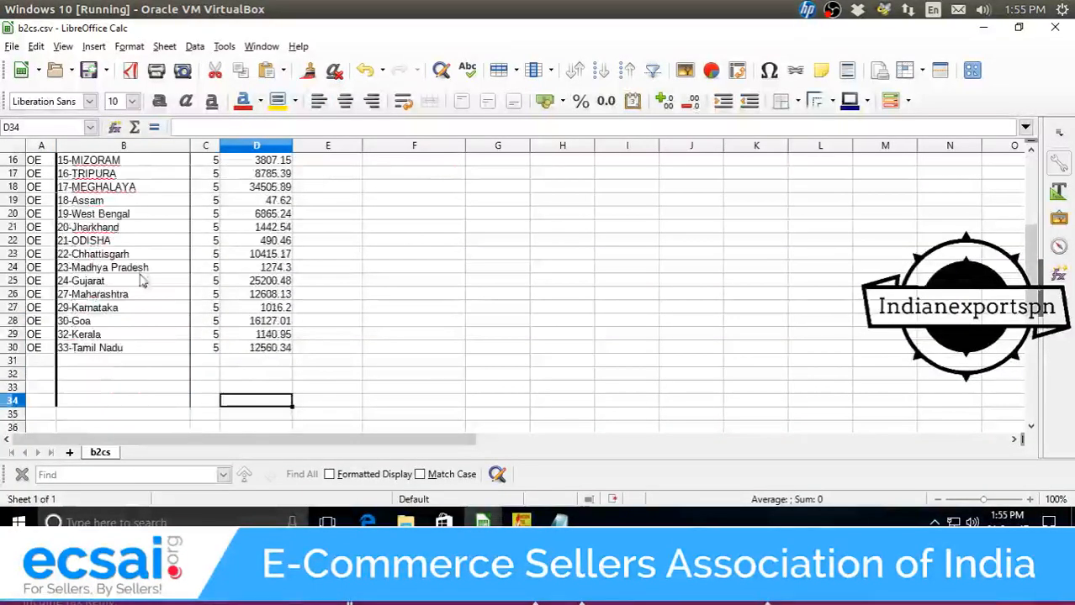
scroll(312, 387, "up", 4)
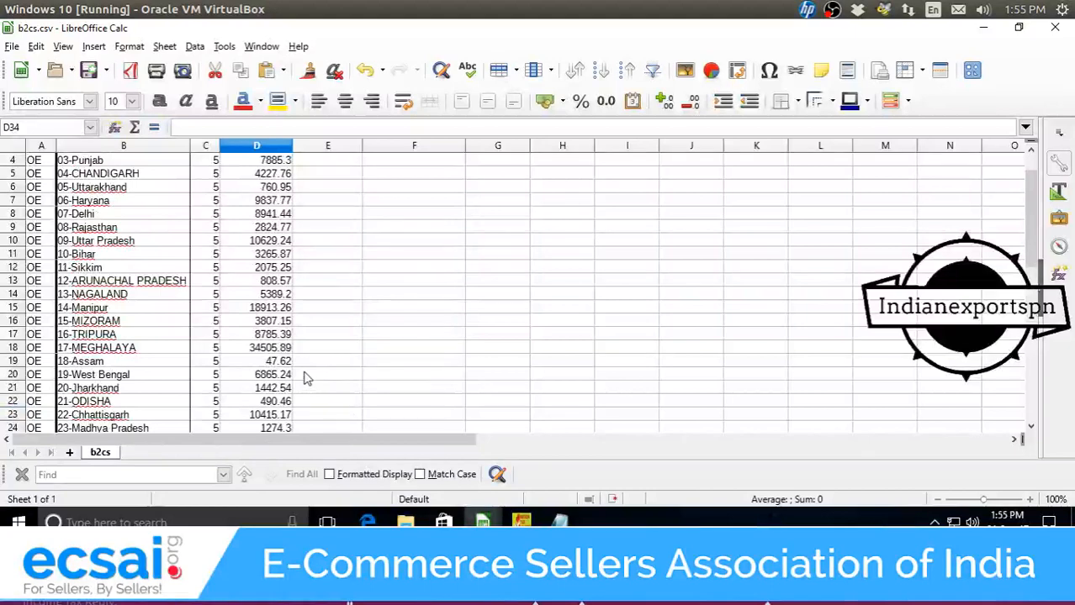
scroll(280, 377, "down", 2)
key("ctrl+z")
key("ctrl+z")
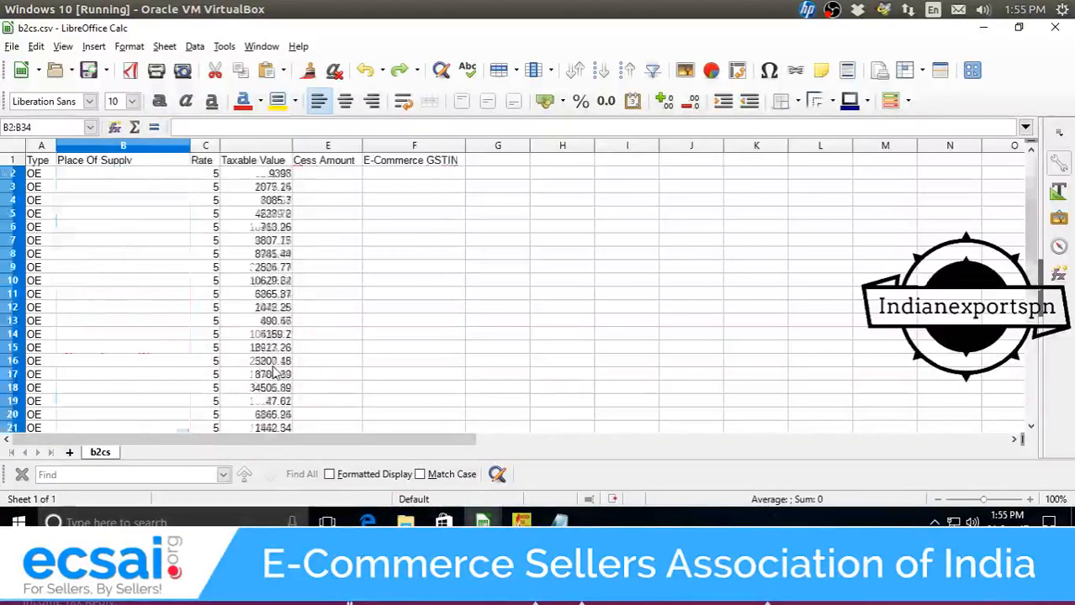
Paste into Notepad, undo it, and go to the B2C Small Invoices_7 pivot sheet.
left_click(559, 521)
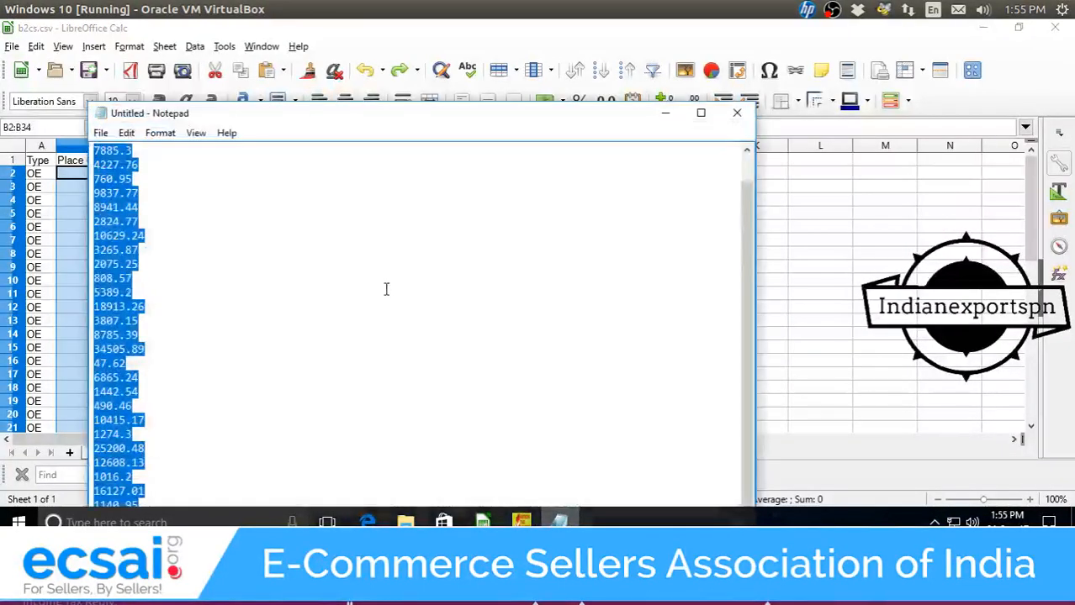
key("ctrl+v")
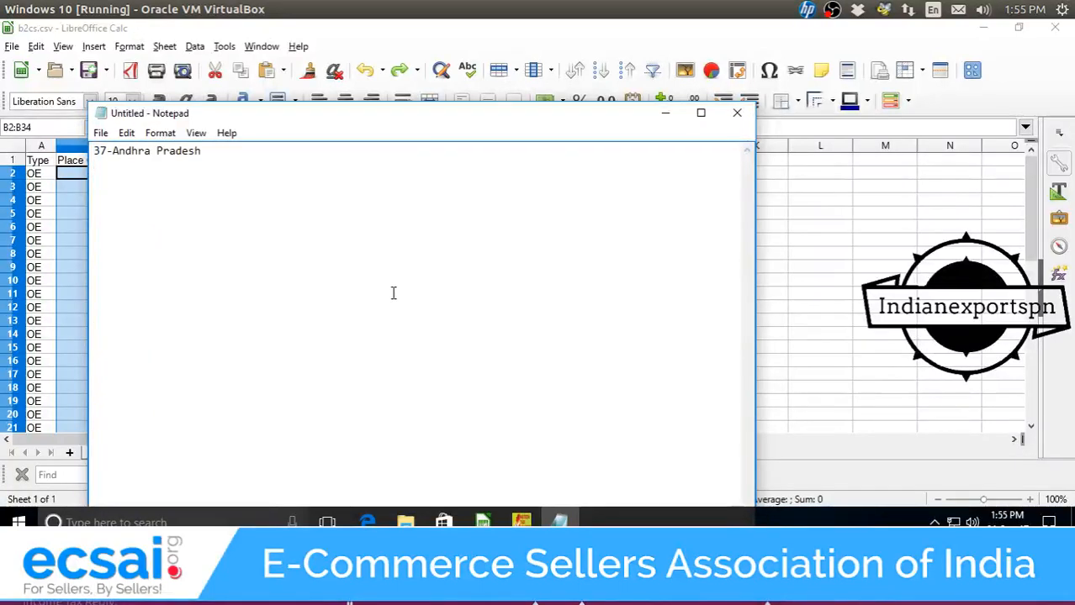
key("ctrl+z")
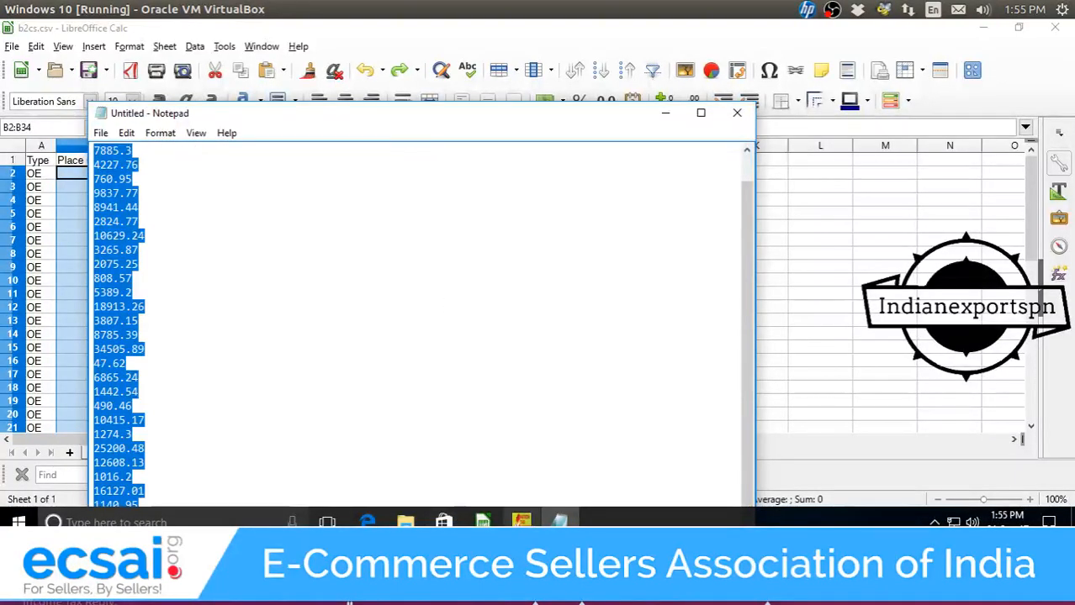
left_click(484, 521)
left_click(610, 475)
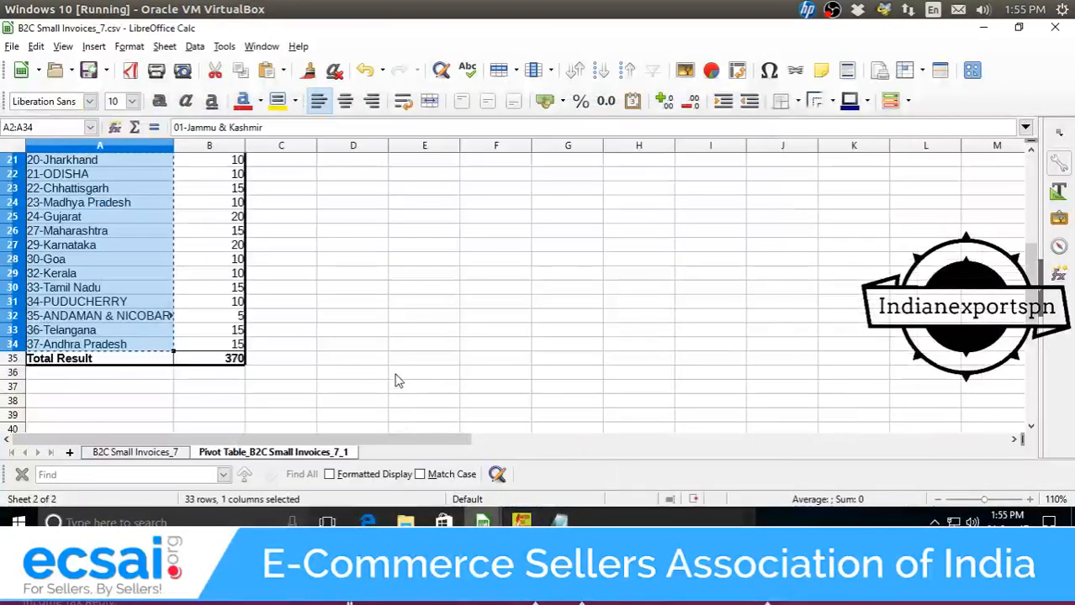
Paste the state names into Notepad, select all, minimise Notepad and return to b2cs.csv.
mouse_move(496, 517)
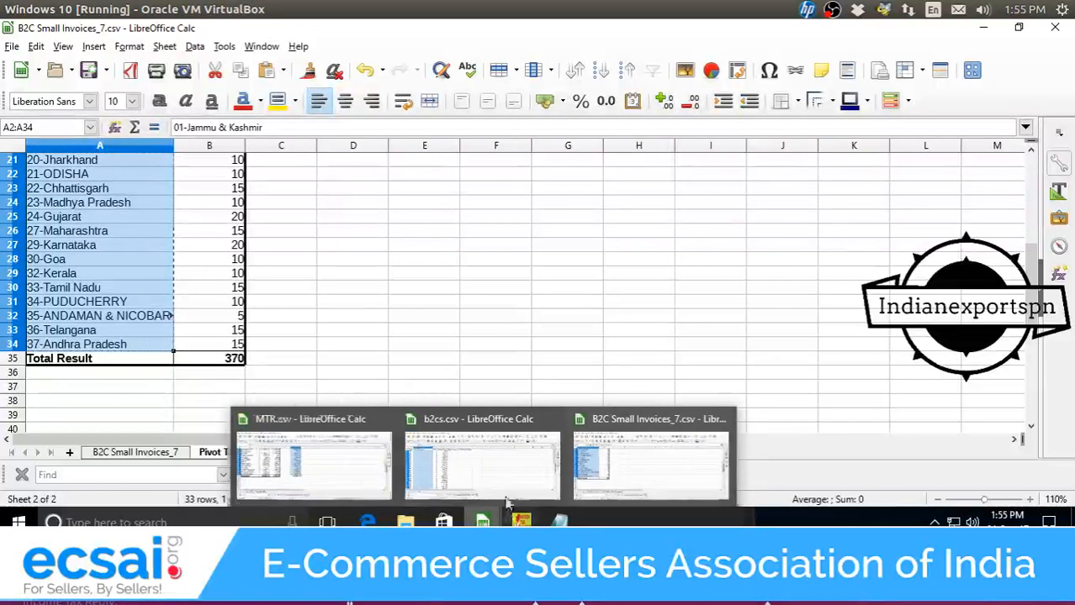
left_click(560, 522)
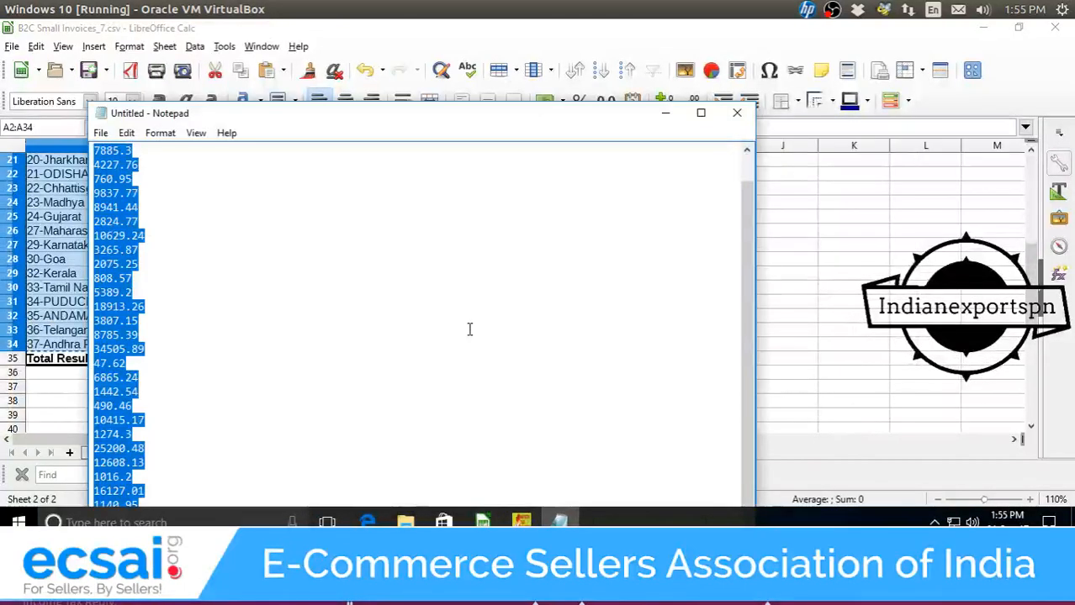
key("ctrl+v")
key("ctrl+a")
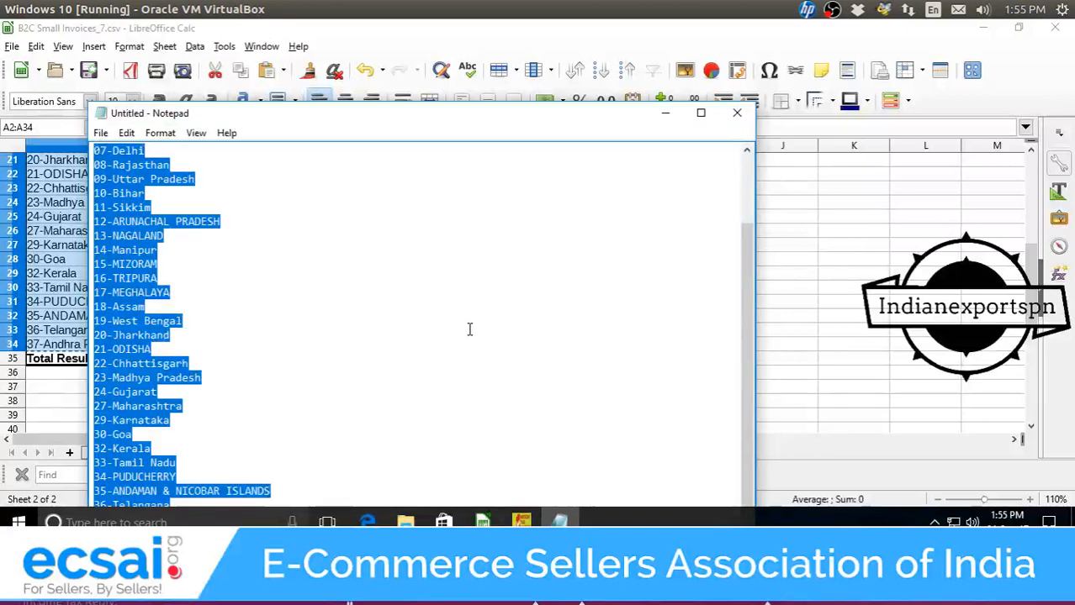
left_click(665, 113)
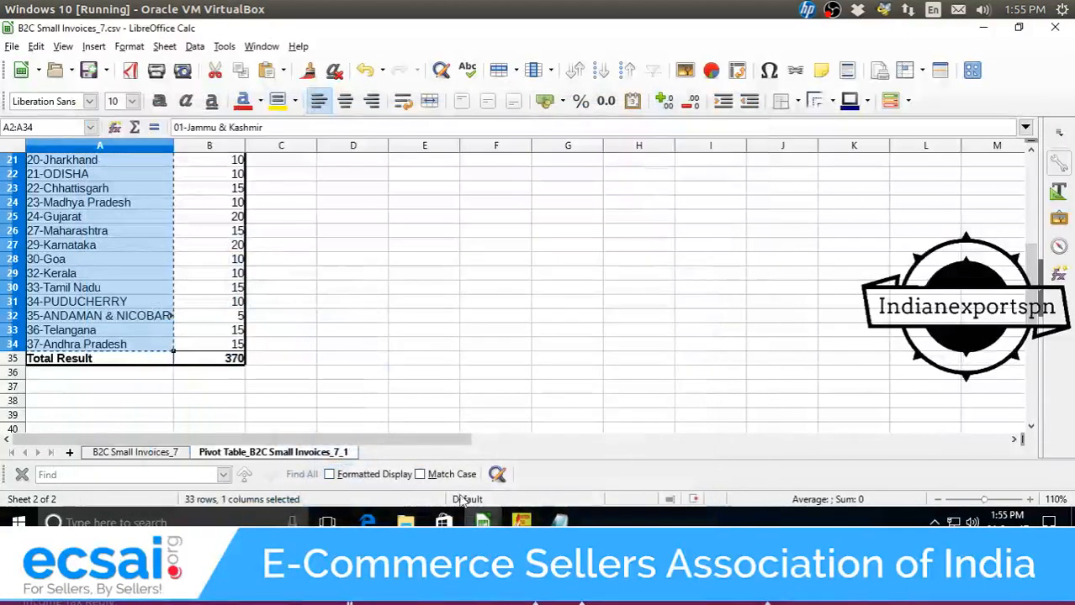
mouse_move(481, 521)
left_click(441, 473)
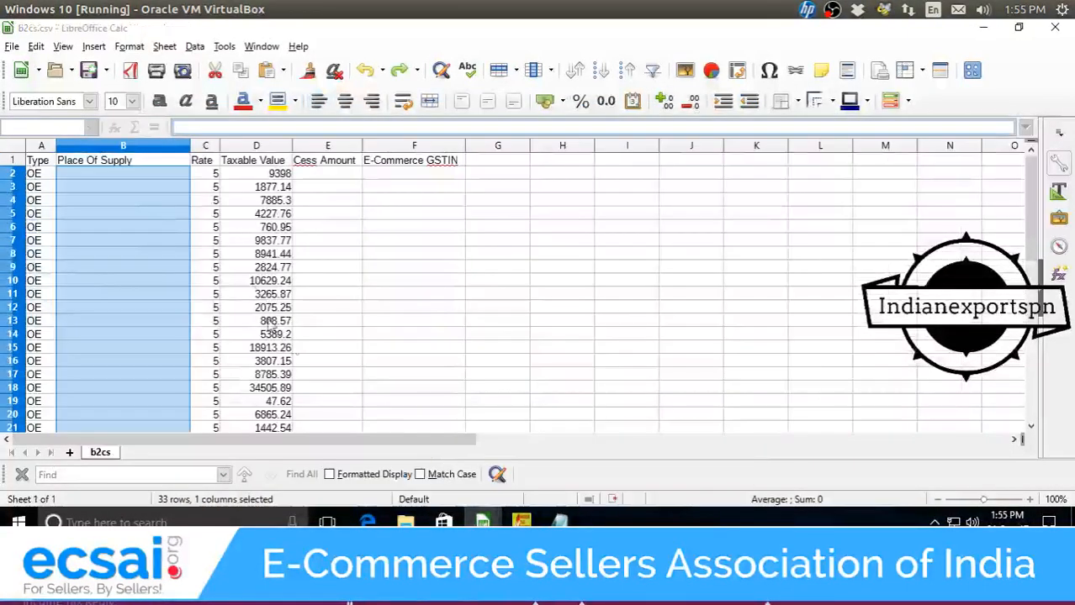
Paste the state names from B2 through Text Import and clear the surplus names in B31:B35.
left_click(178, 176)
key("ctrl+v")
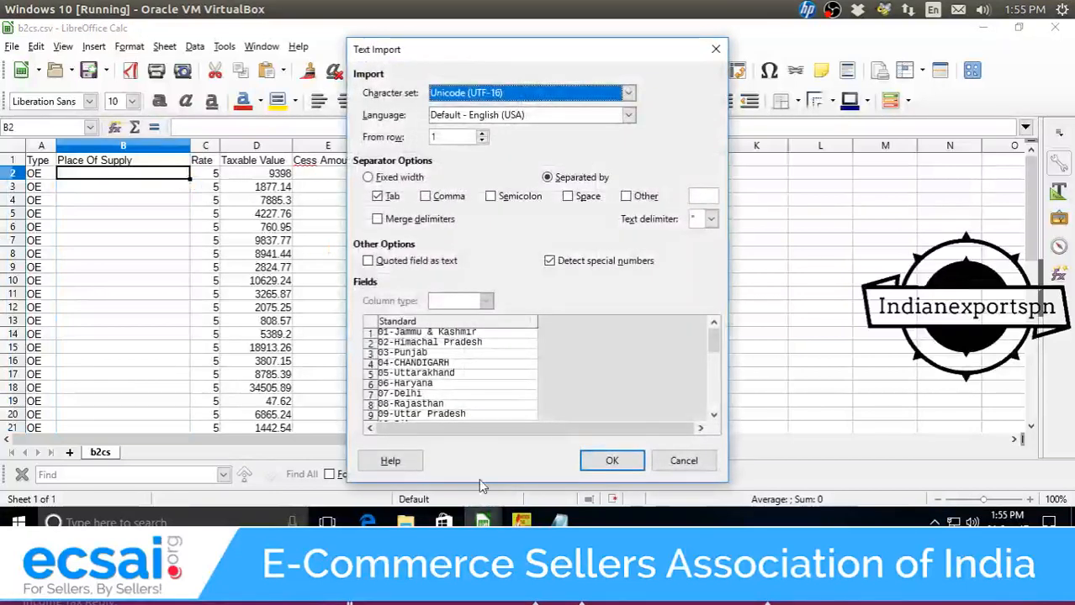
left_click(607, 458)
scroll(216, 322, "down", 9)
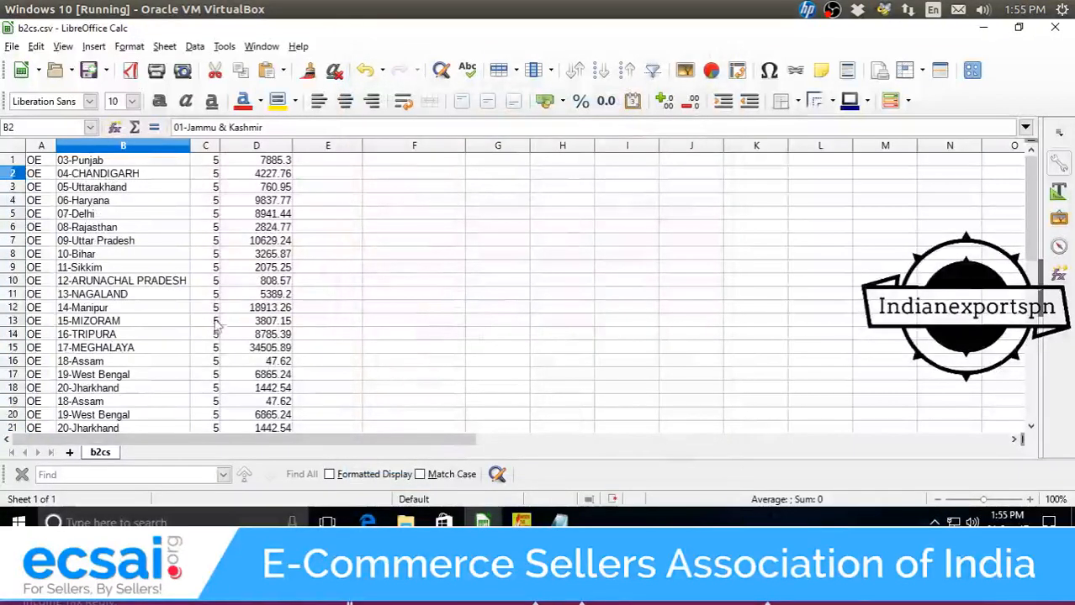
left_click_drag(140, 193, 160, 259)
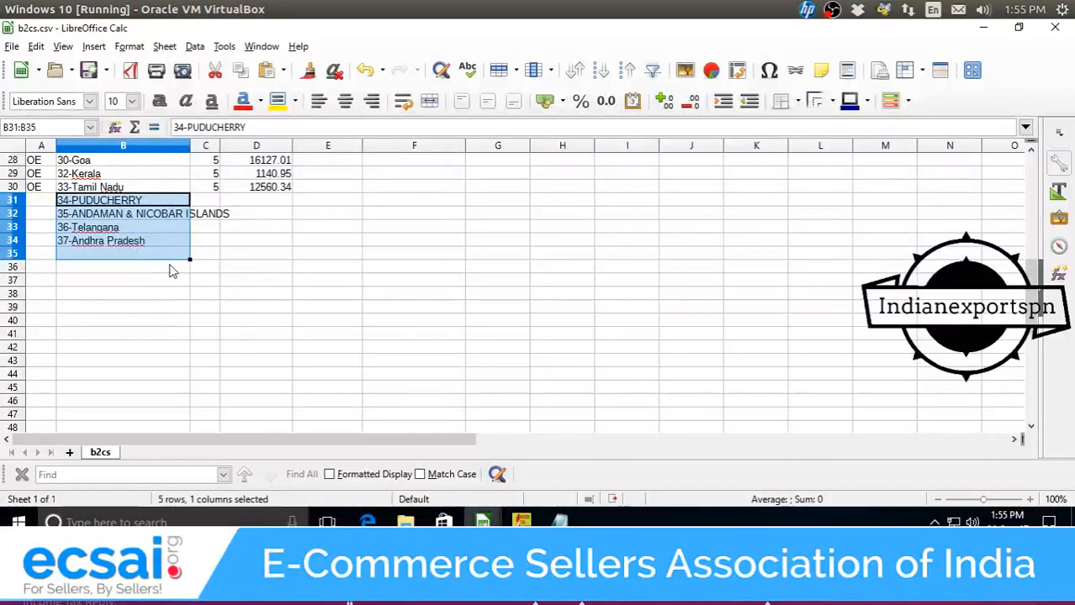
key("Delete")
Save b2cs.csv, keeping the Text CSV format.
key("ctrl+s")
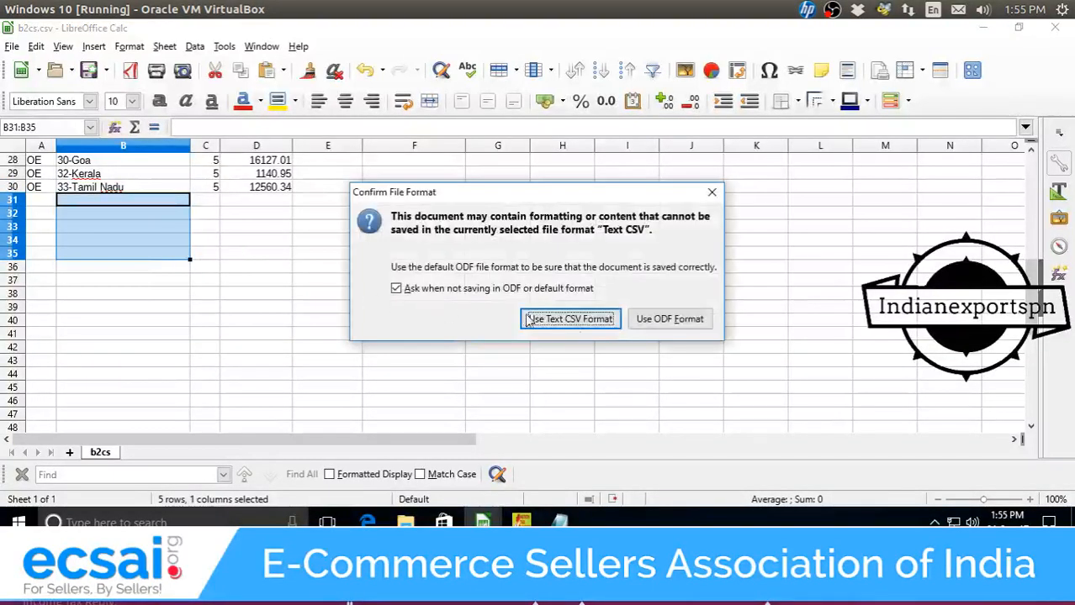
left_click(593, 318)
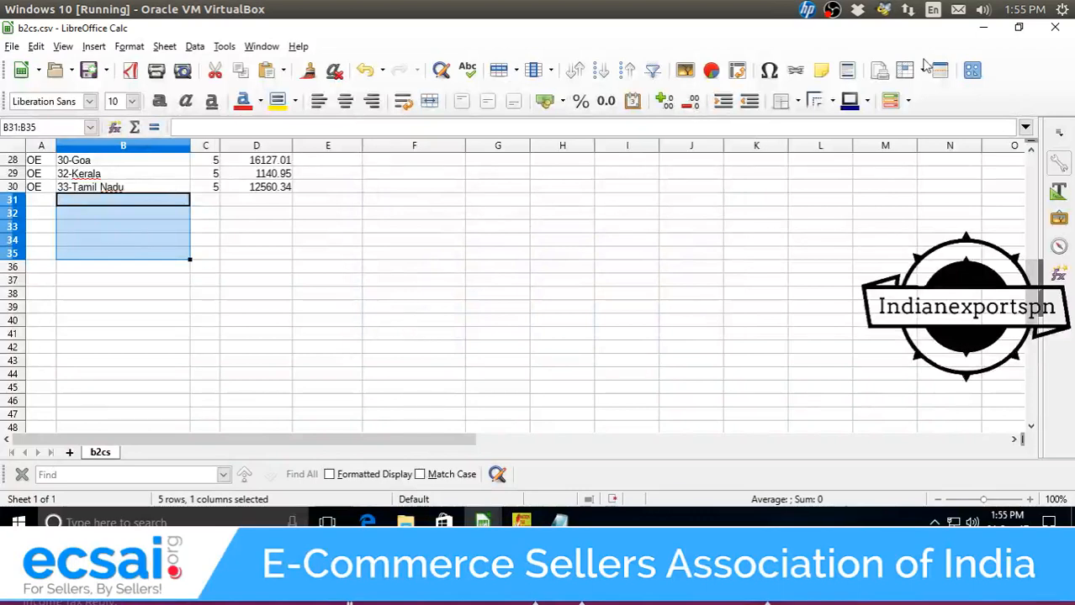
scroll(925, 65, "up", 9)
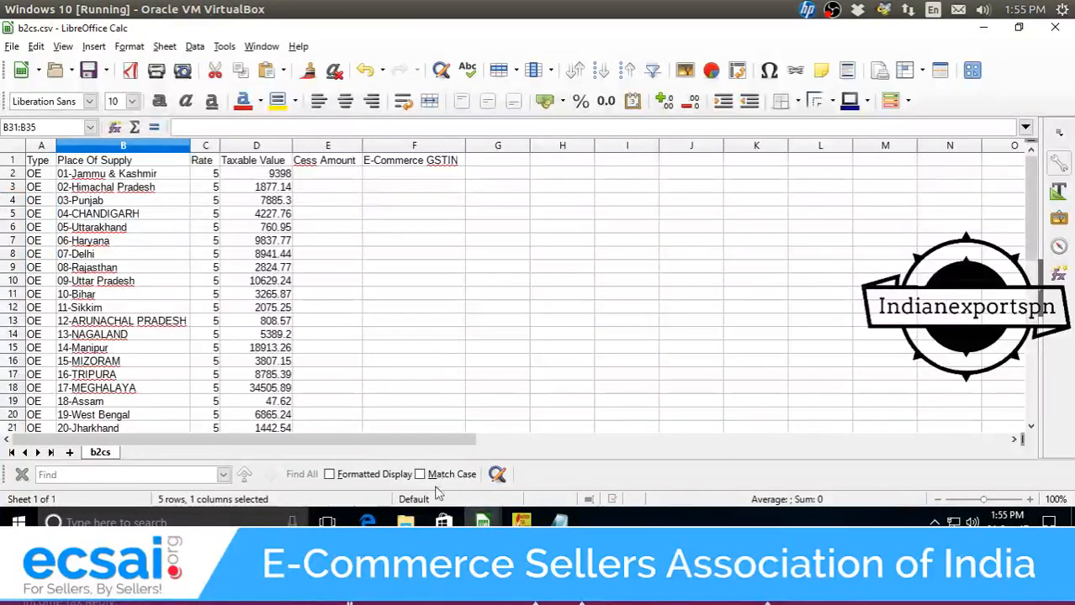
mouse_move(405, 522)
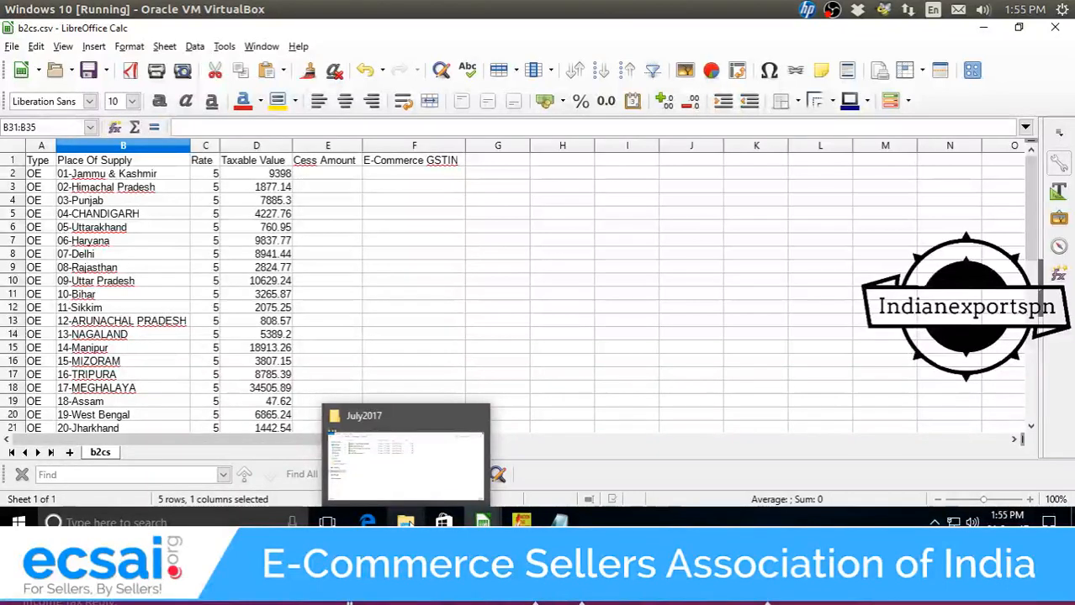
Bring MTR.csv forward on its MTR sheet and select the Hsn/sac header in M1.
mouse_move(483, 522)
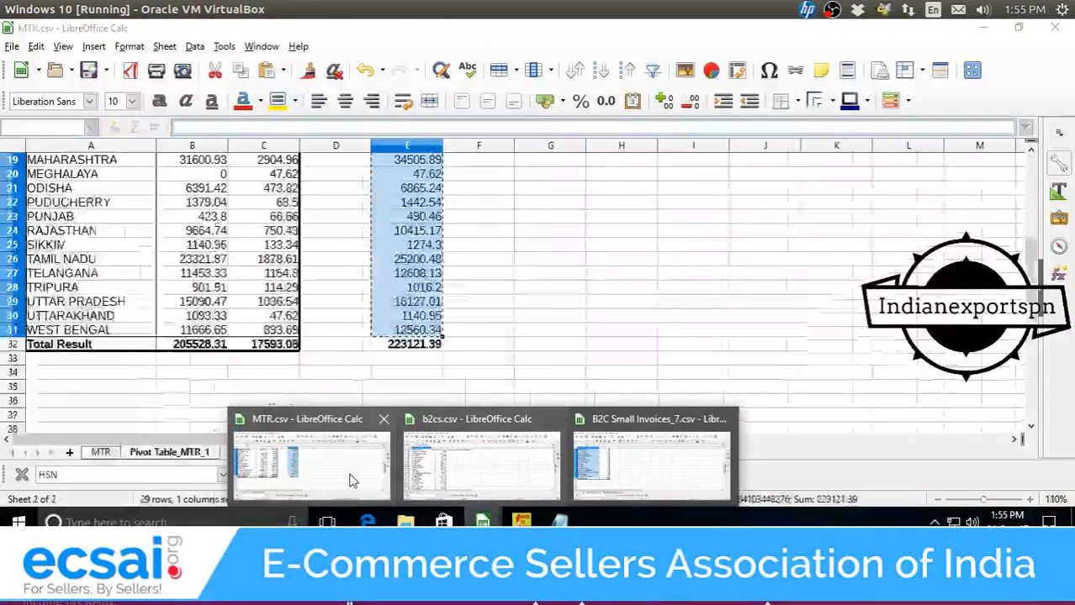
left_click(352, 481)
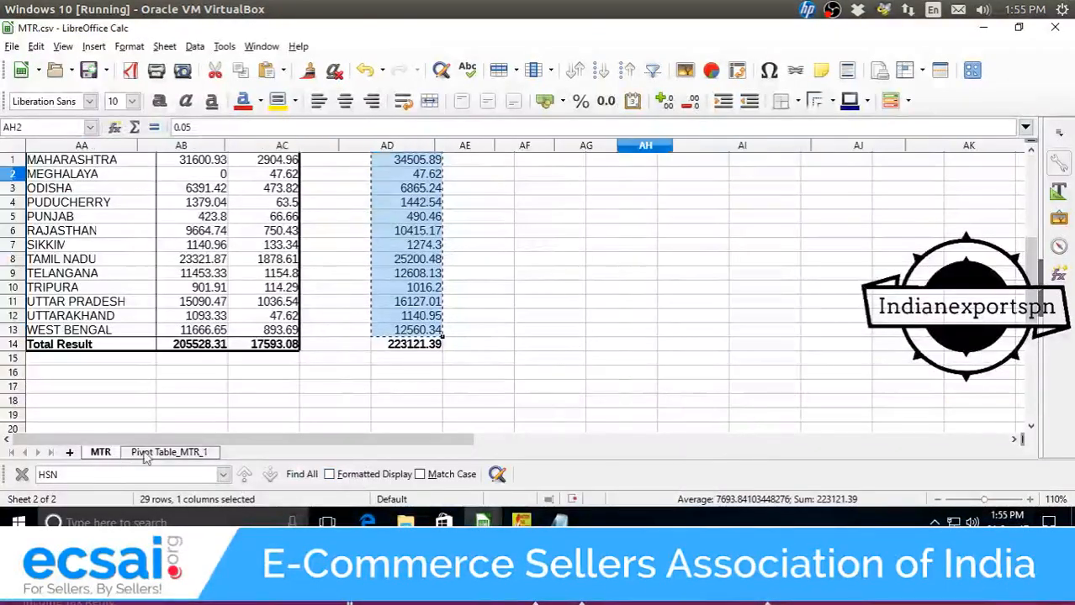
left_click(100, 452)
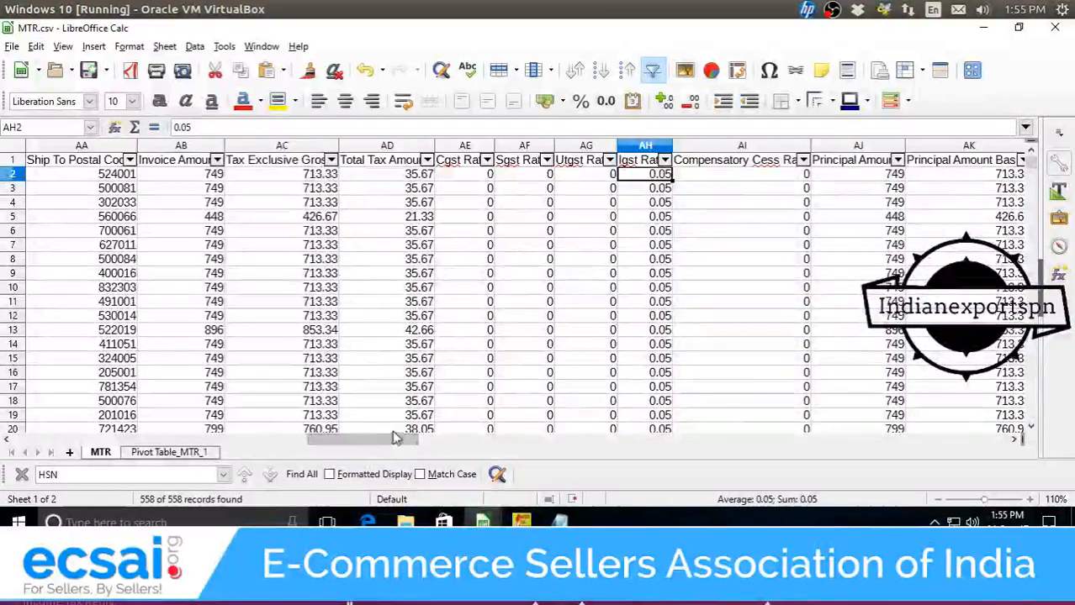
left_click_drag(395, 437, 206, 428)
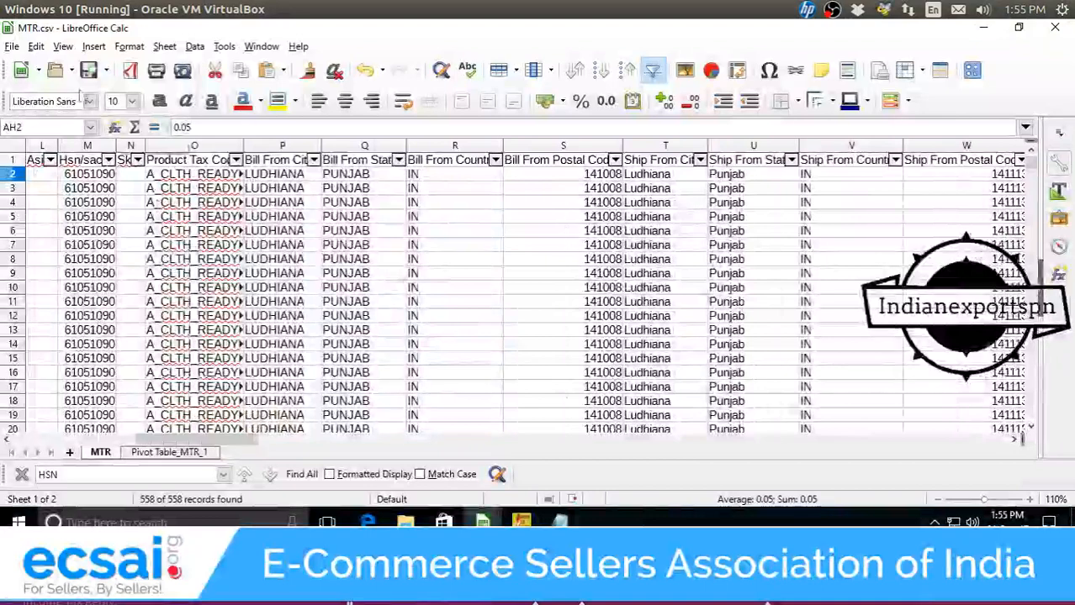
left_click(84, 159)
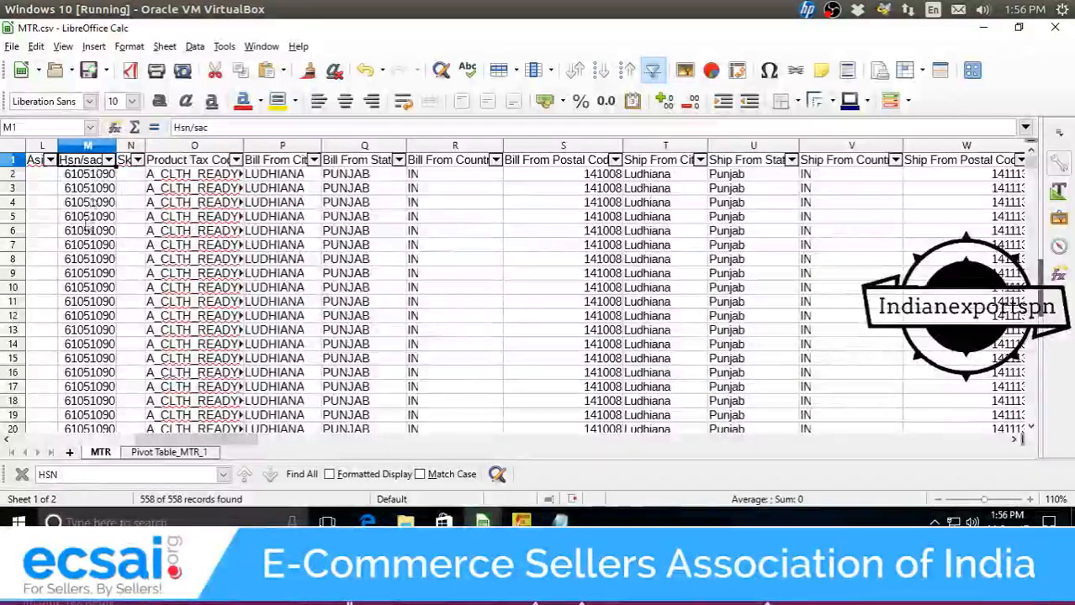
Start a pivot table from the MTR data with Hsn/sac as the row field.
left_click(92, 47)
left_click(132, 172)
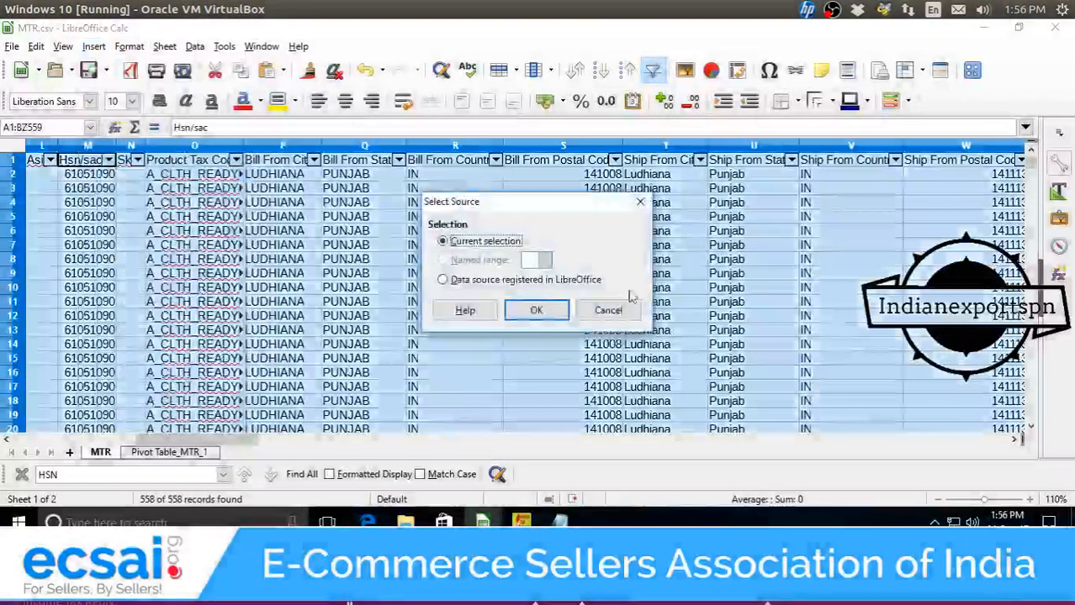
left_click(545, 315)
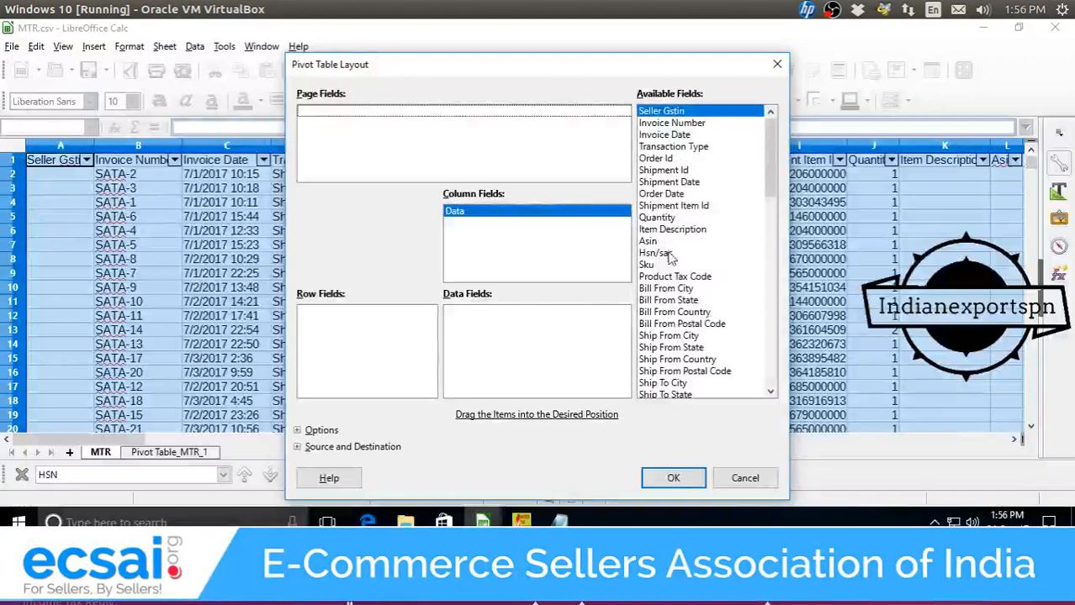
left_click_drag(669, 258, 336, 326)
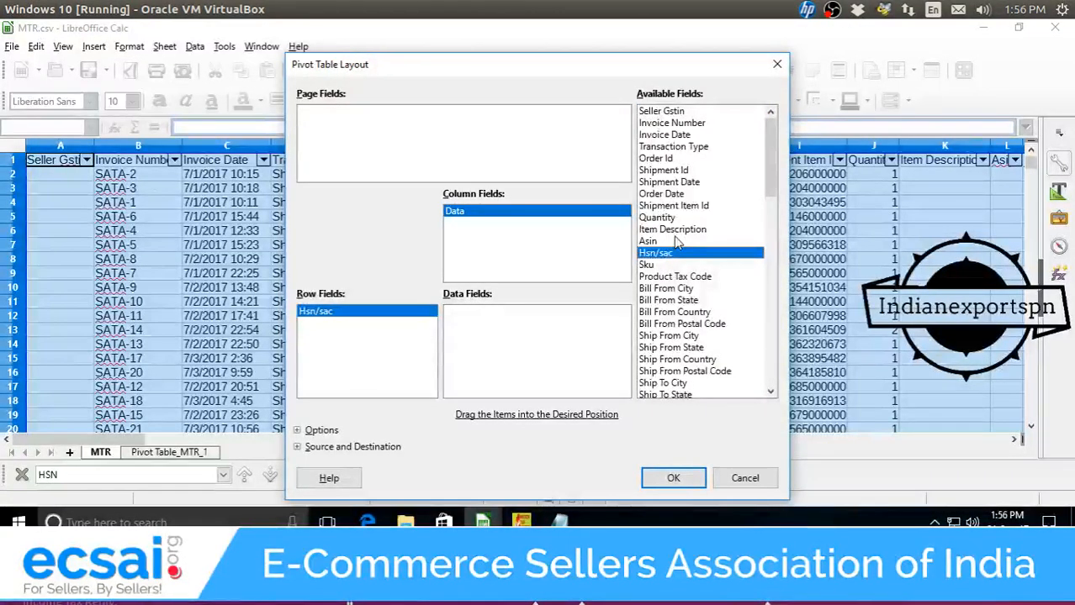
Add Principal Amount Basis and Shipping Amount Basis as summed data fields and create the pivot.
scroll(677, 243, "down", 3)
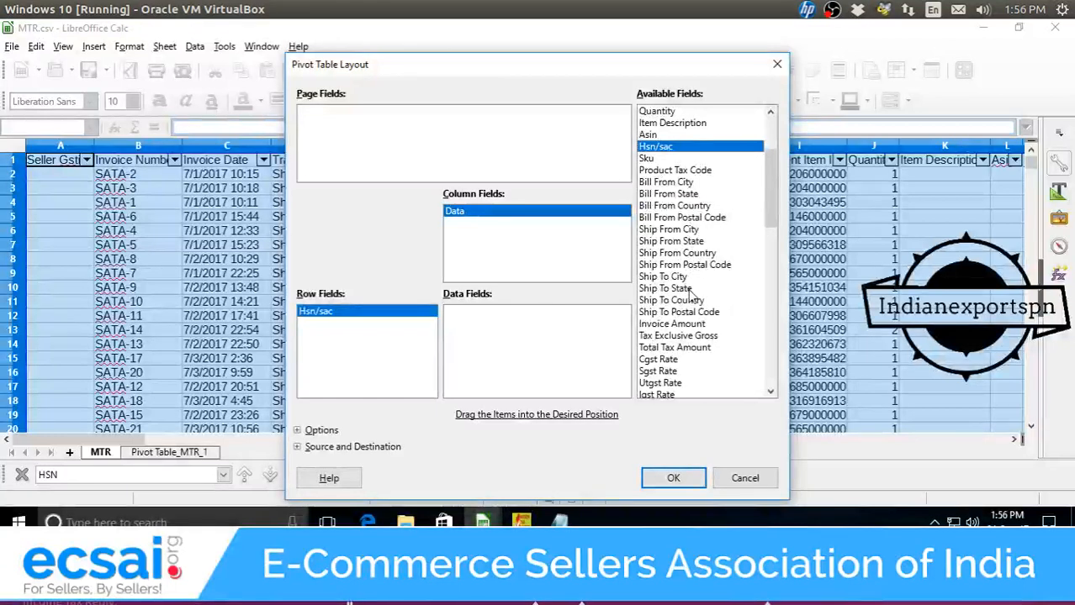
scroll(689, 292, "down", 1)
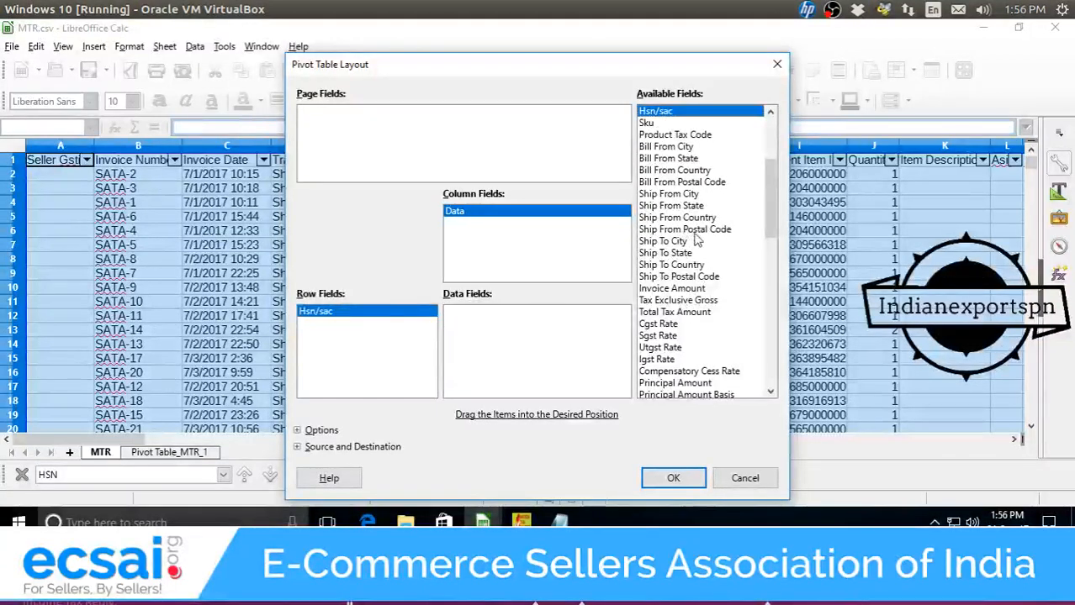
scroll(697, 244, "down", 2)
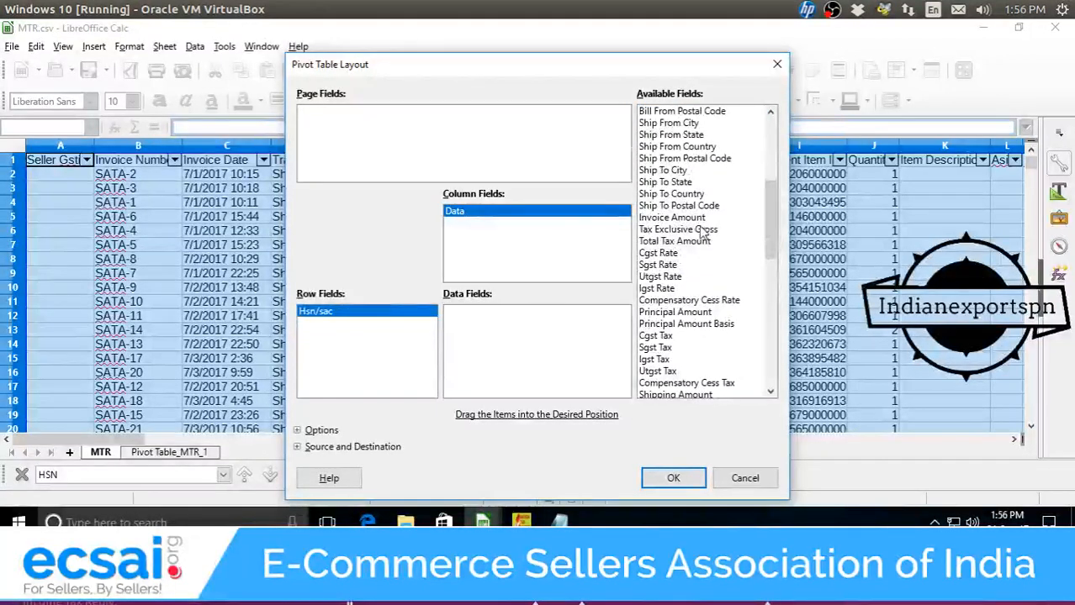
scroll(665, 323, "down", 1)
left_click_drag(696, 288, 675, 318)
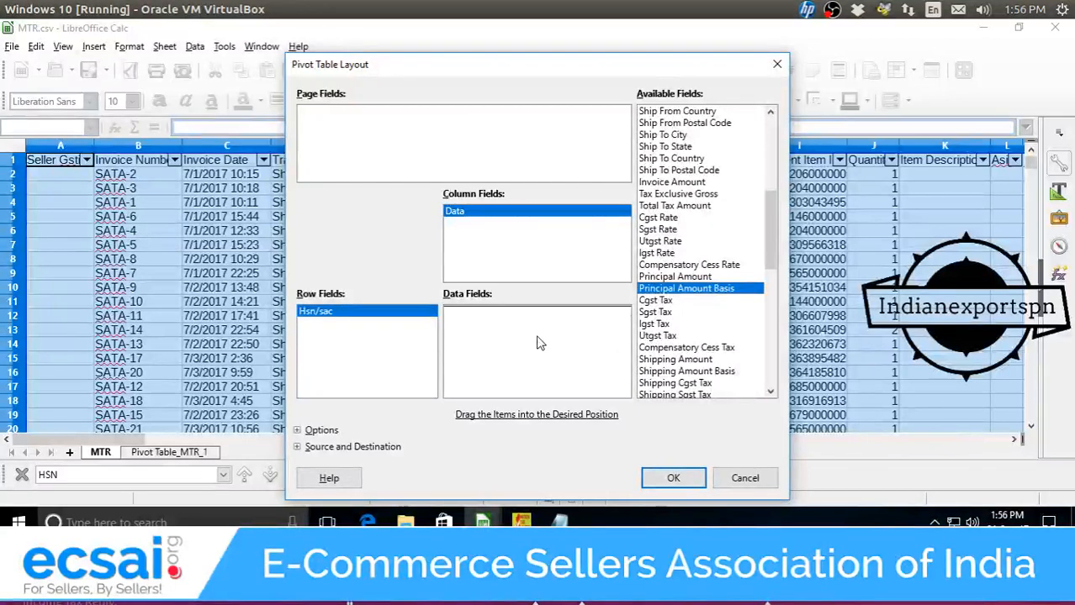
left_click_drag(540, 343, 538, 340)
scroll(715, 317, "down", 2)
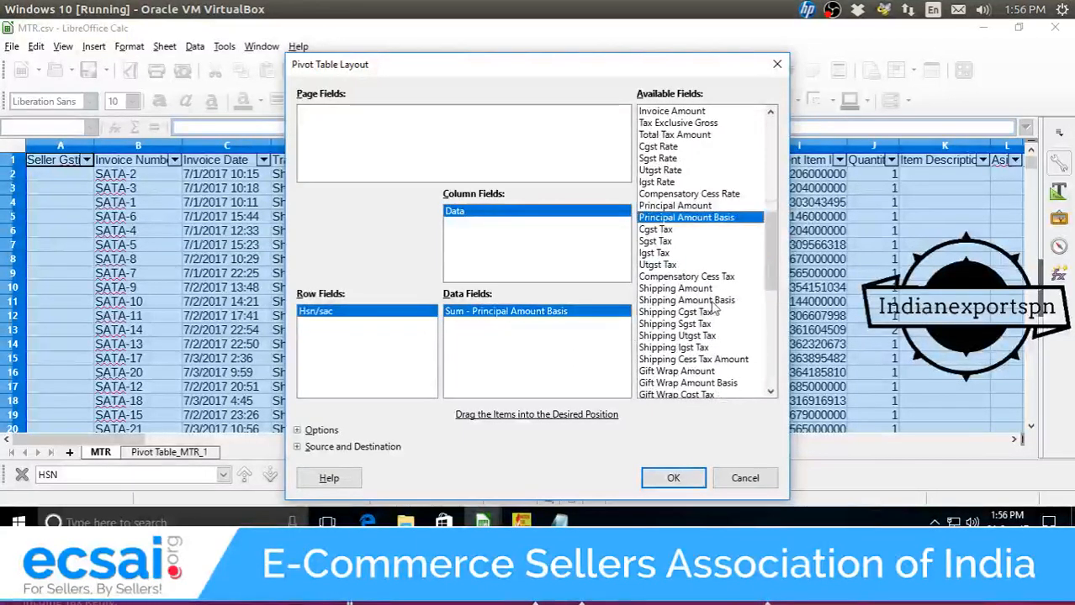
left_click_drag(713, 309, 554, 373)
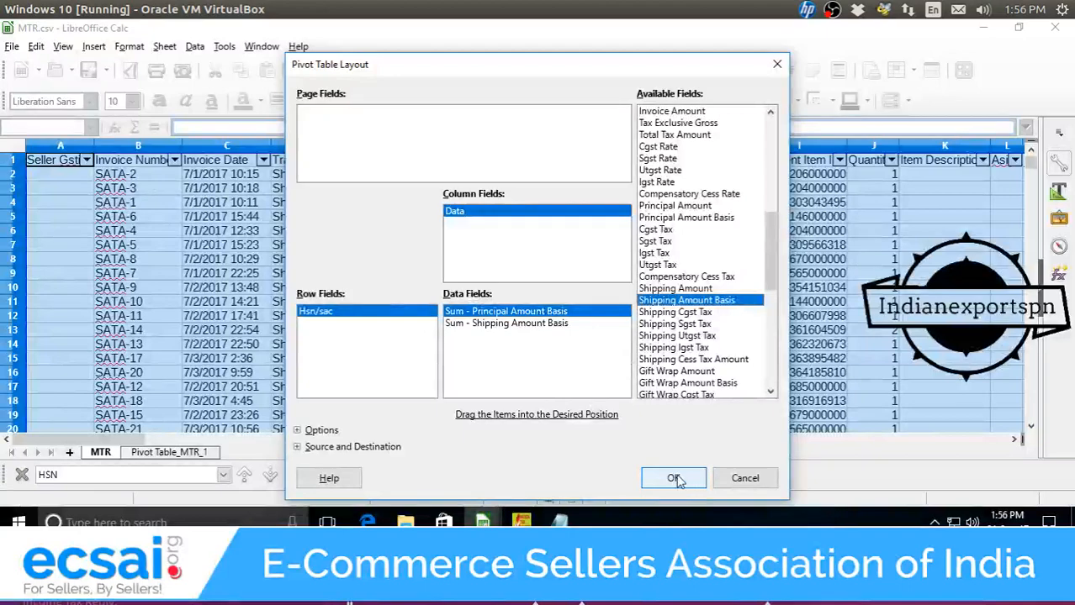
left_click(676, 479)
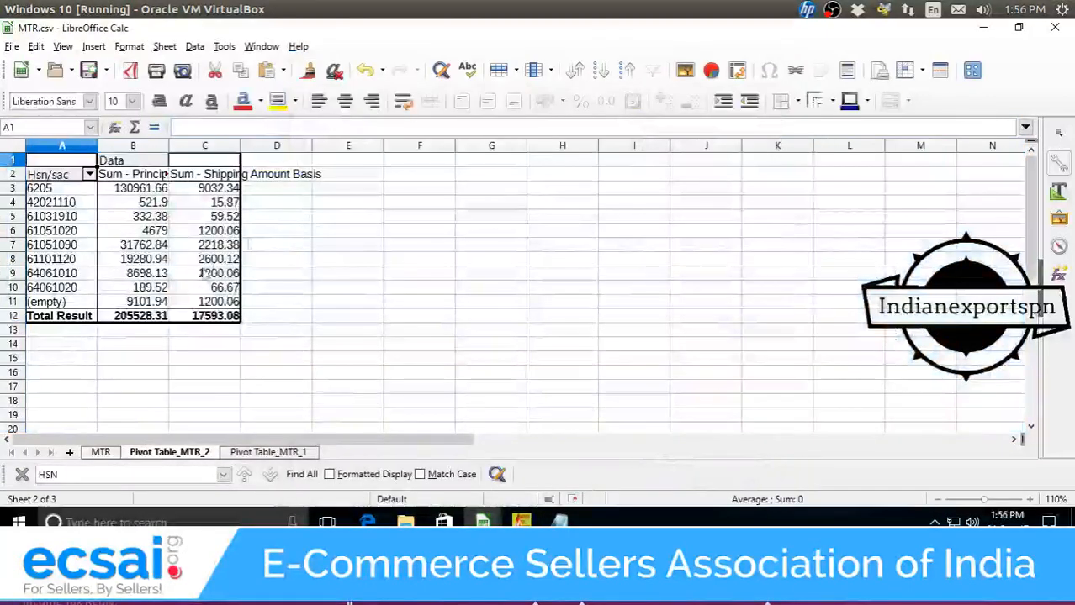
Enter =SUM(B3:C3) in E3 and fill it down to E12, totalling 223121.39.
double_click(352, 192)
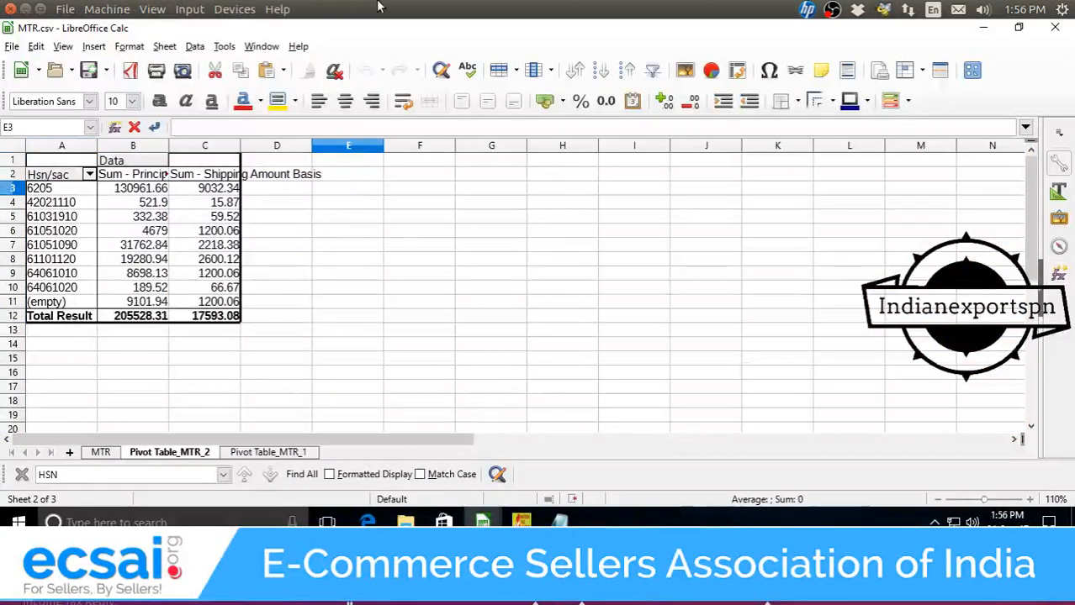
type("=sum(")
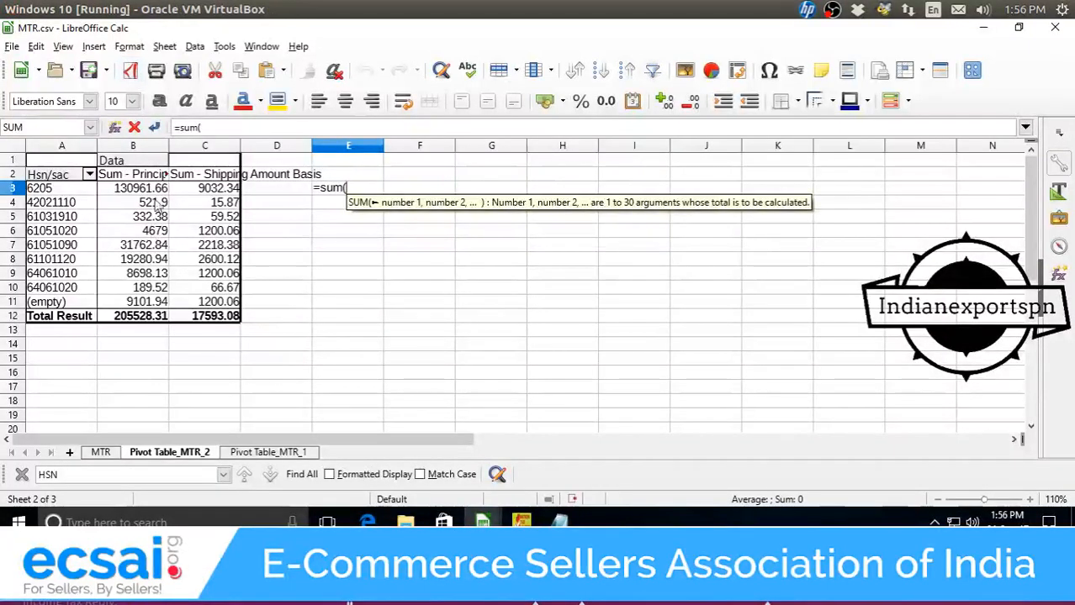
left_click_drag(135, 189, 206, 192)
key("Return")
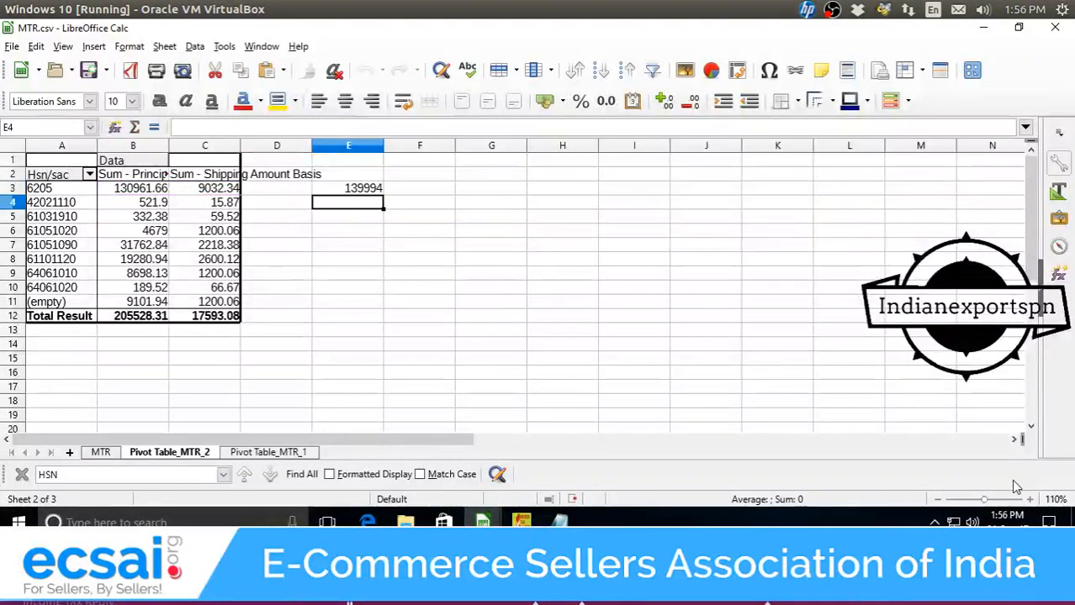
left_click(380, 190)
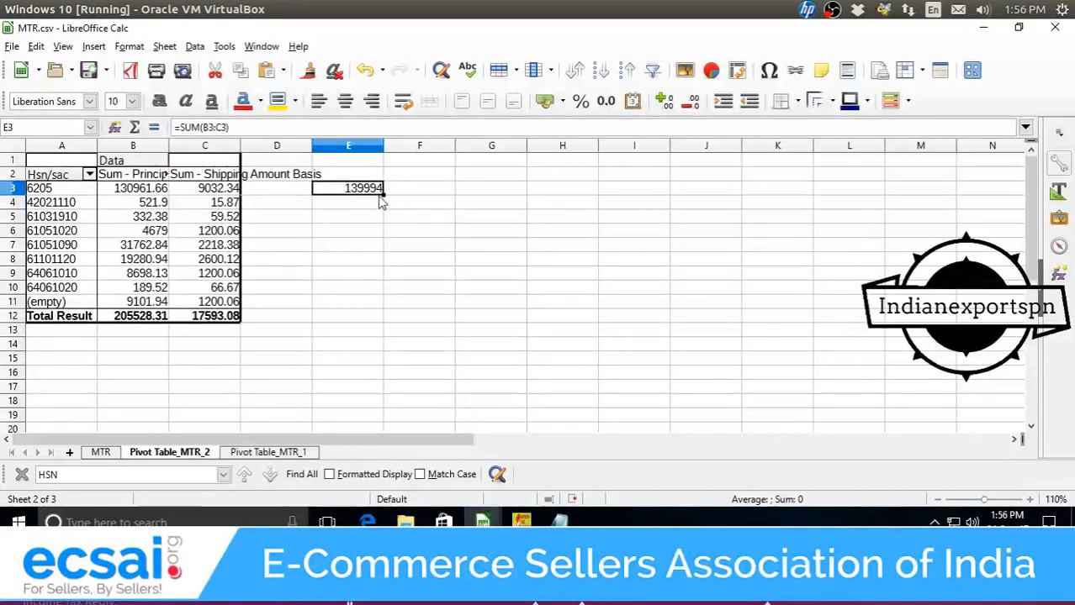
left_click_drag(383, 196, 367, 326)
left_click(367, 326)
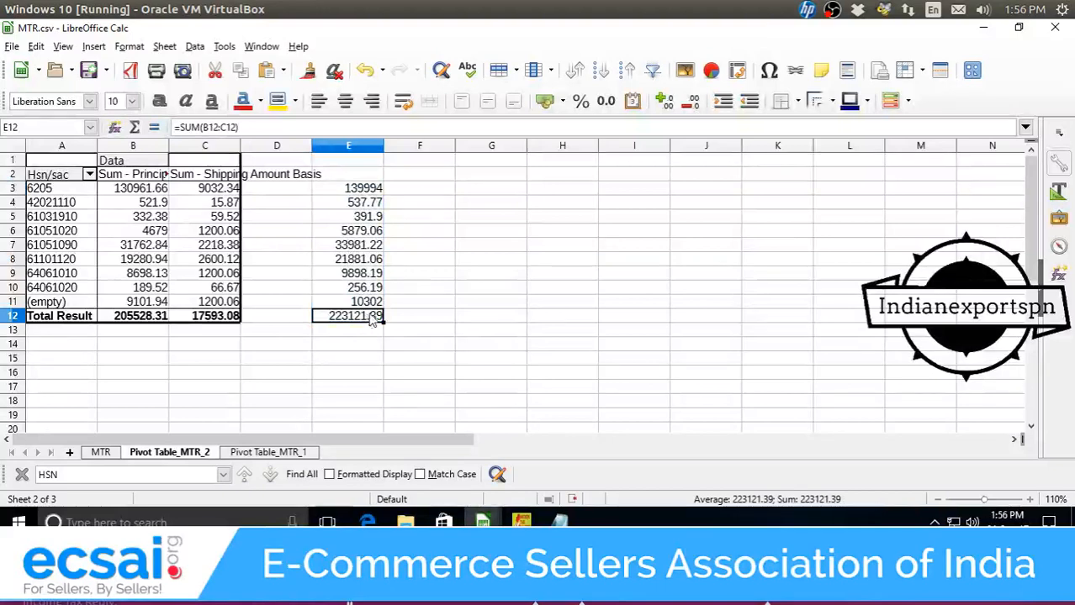
Select the HSN codes in column A and check cell A11.
left_click(408, 322)
left_click_drag(68, 190, 73, 289)
left_click(74, 306)
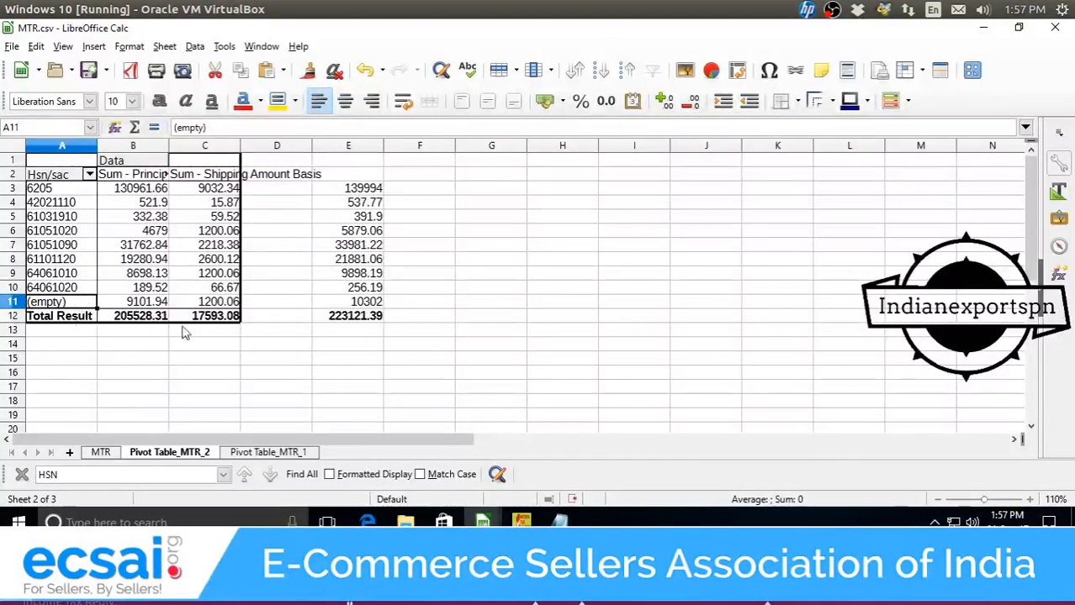
On the MTR sheet, review the Gift Wrap tax and Item Promo Discount Basis column headings.
left_click(101, 453)
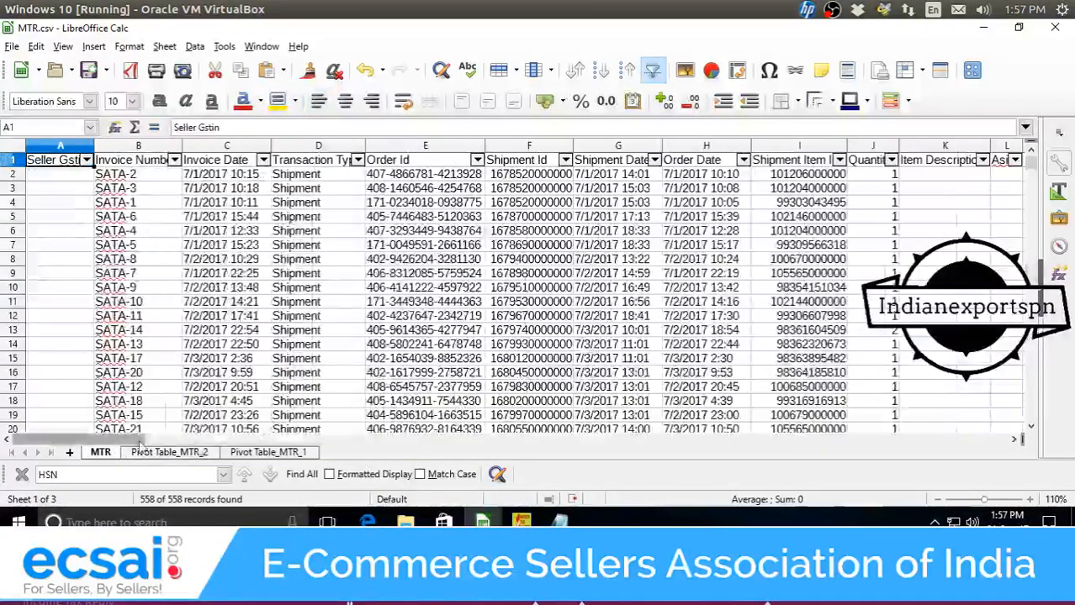
left_click_drag(141, 441, 713, 430)
left_click(736, 166)
left_click(474, 166)
left_click(265, 166)
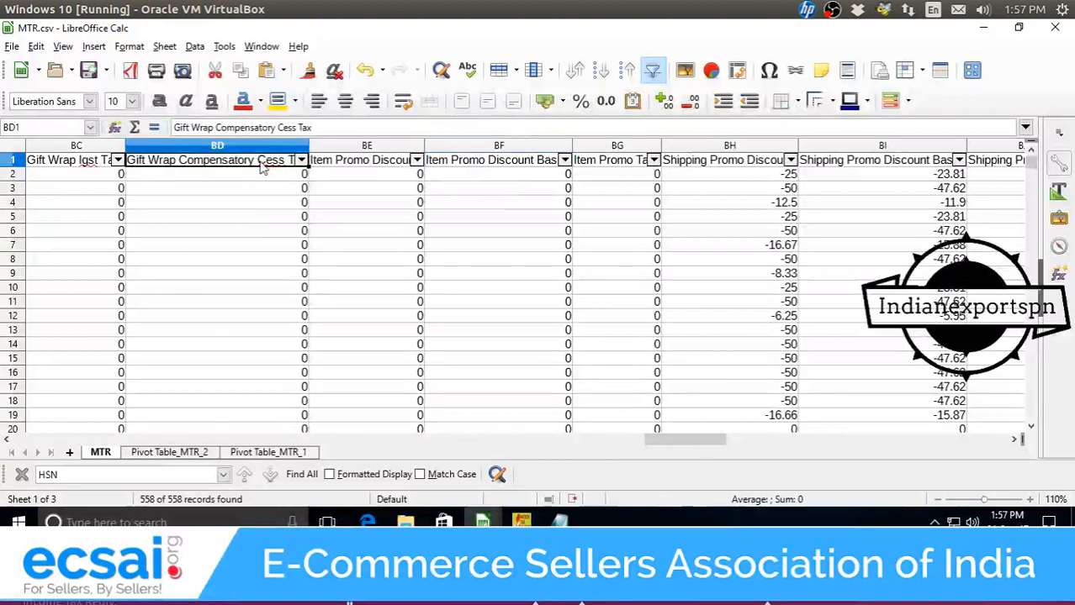
left_click(448, 168)
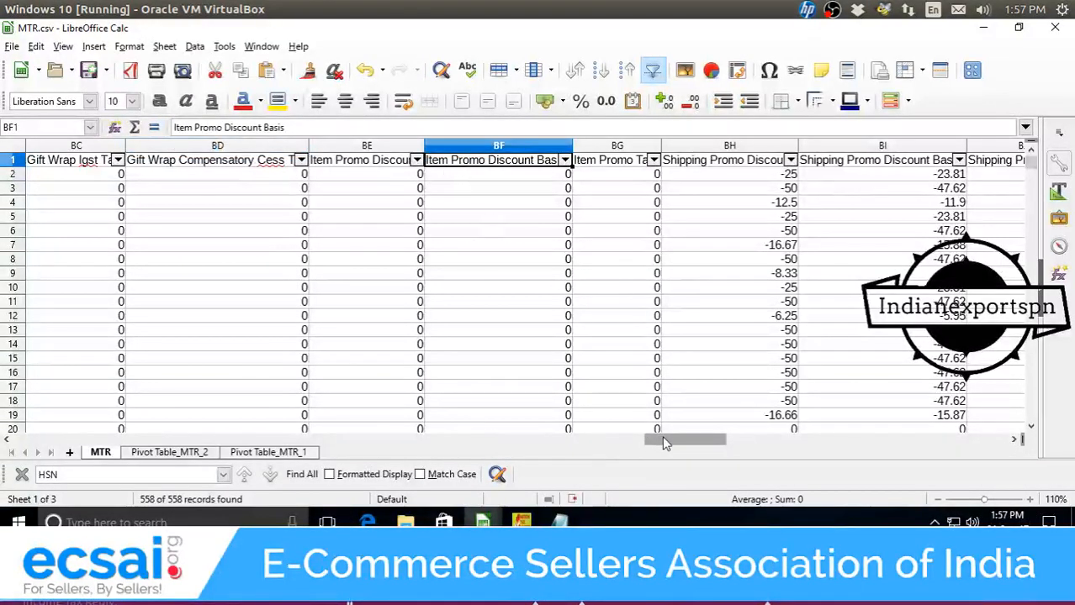
Scroll further right to check the Shipping Promo Discount heading and its values.
left_click_drag(660, 439, 693, 438)
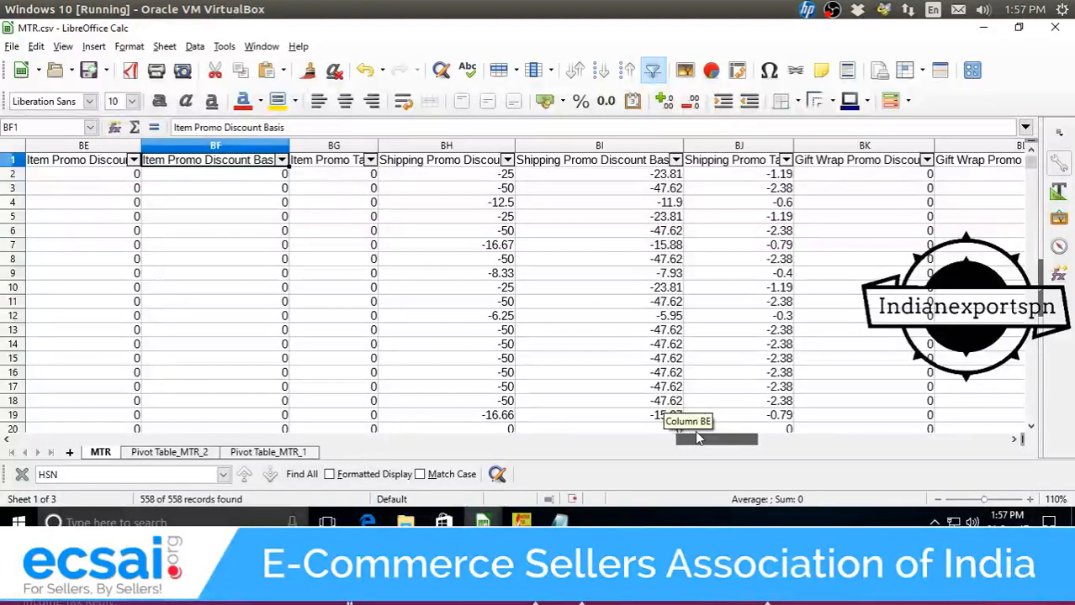
left_click_drag(696, 438, 703, 439)
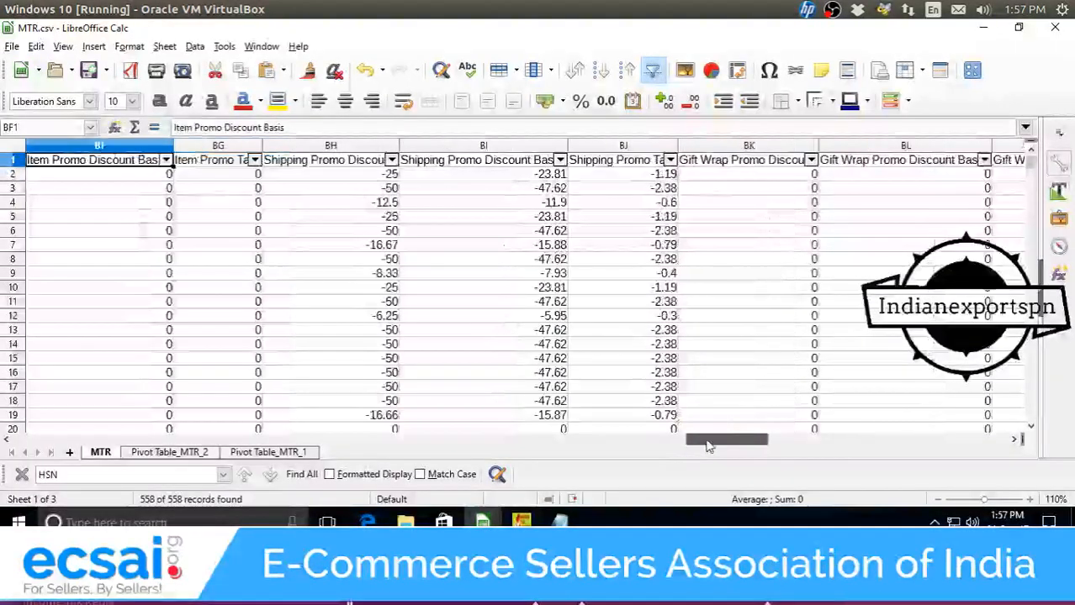
left_click(338, 175)
left_click(352, 163)
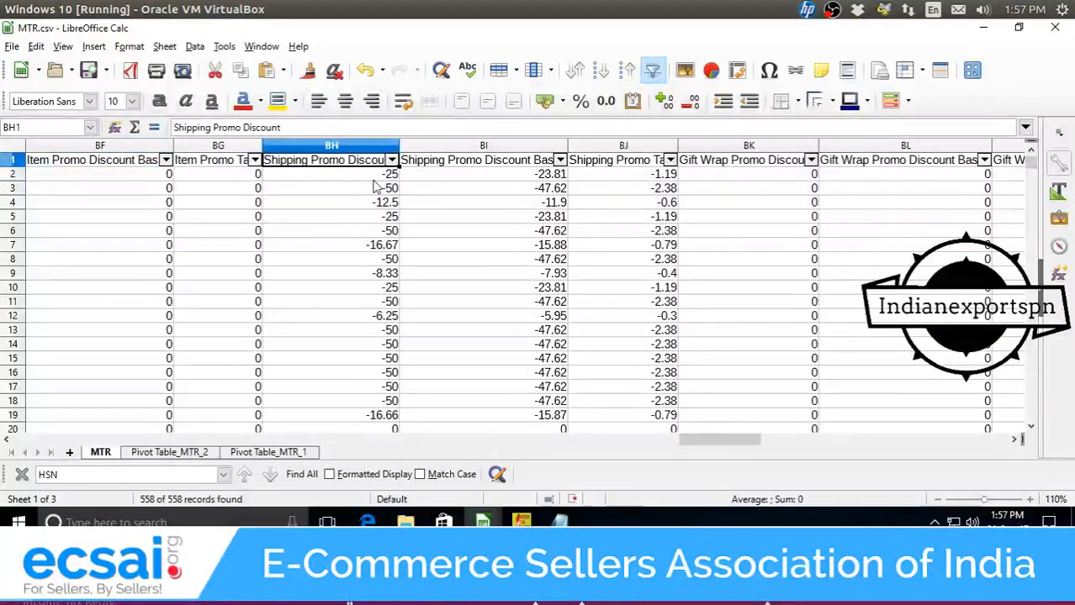
left_click(375, 179)
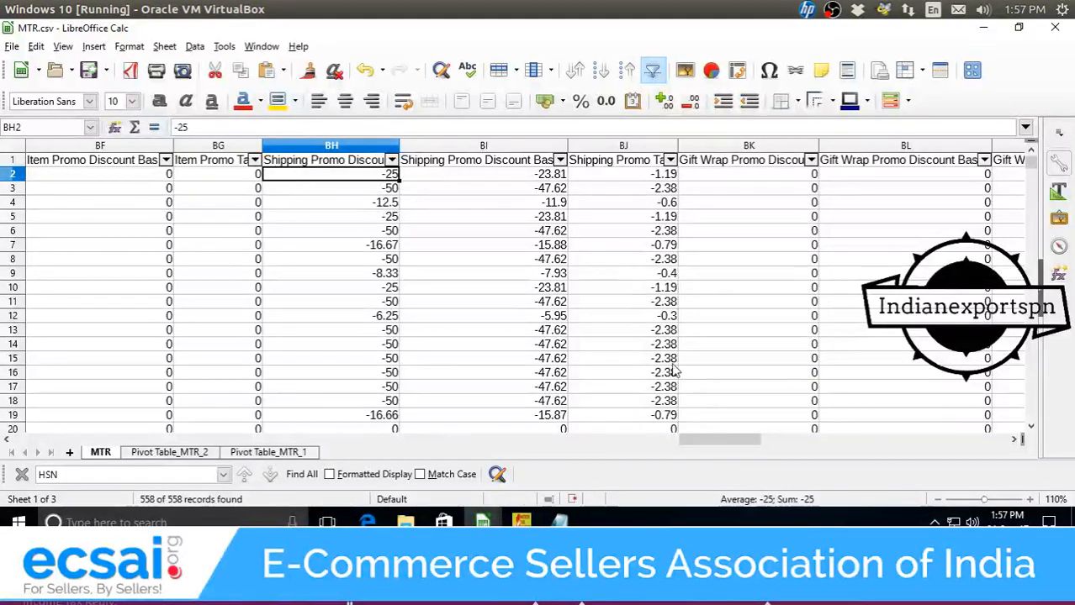
mouse_move(719, 439)
left_mouse_down()
mouse_move(848, 446)
mouse_move(728, 444)
left_mouse_up()
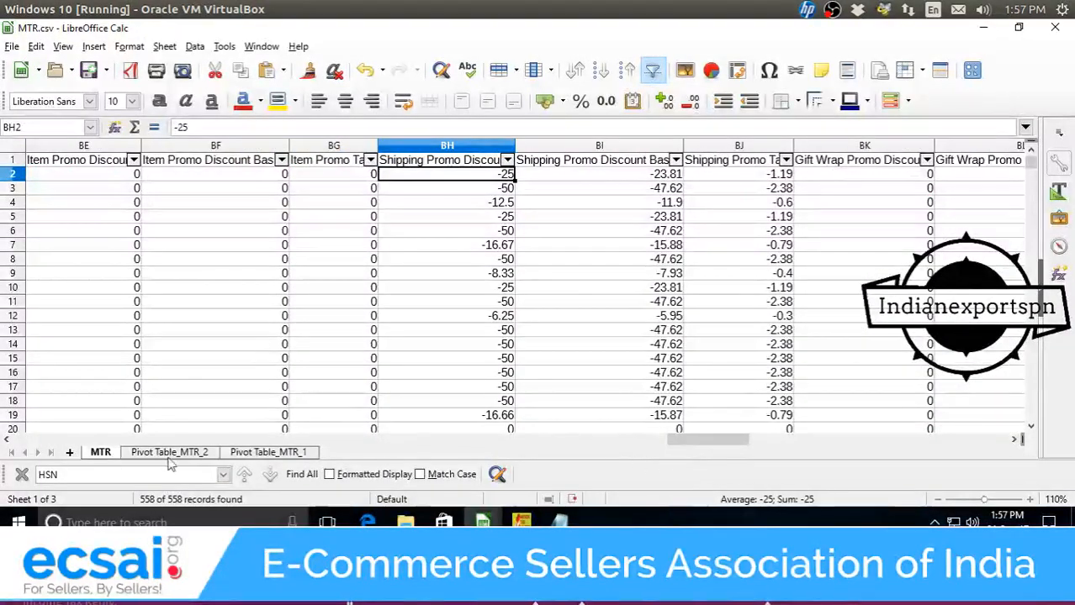
Return to the Pivot Table_MTR_2 HSN pivot and bring File Explorer's July2017 folder forward.
left_click(266, 454)
left_click(181, 454)
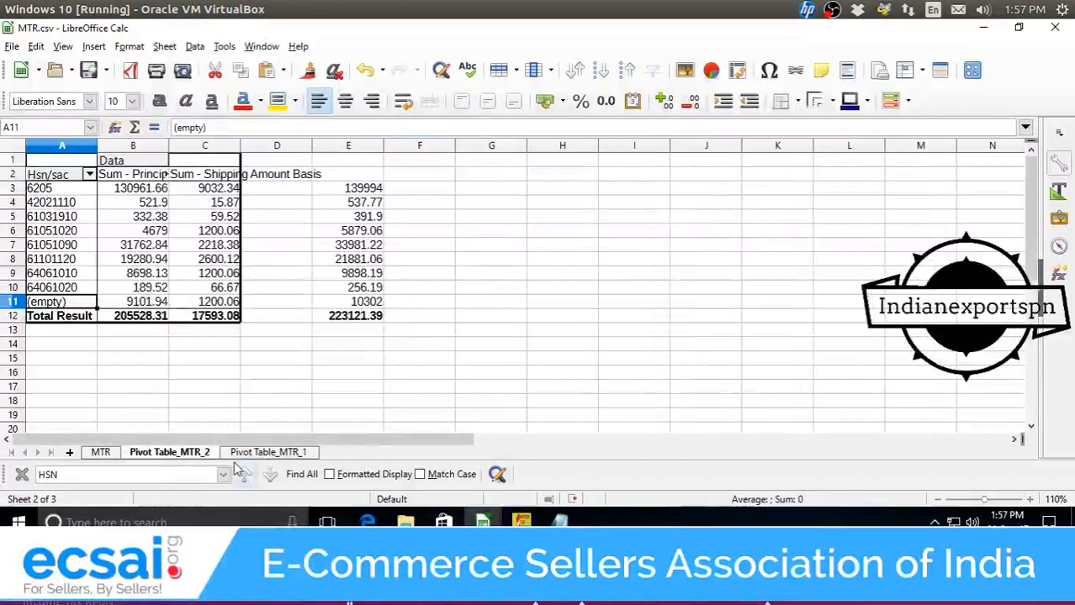
left_click(267, 453)
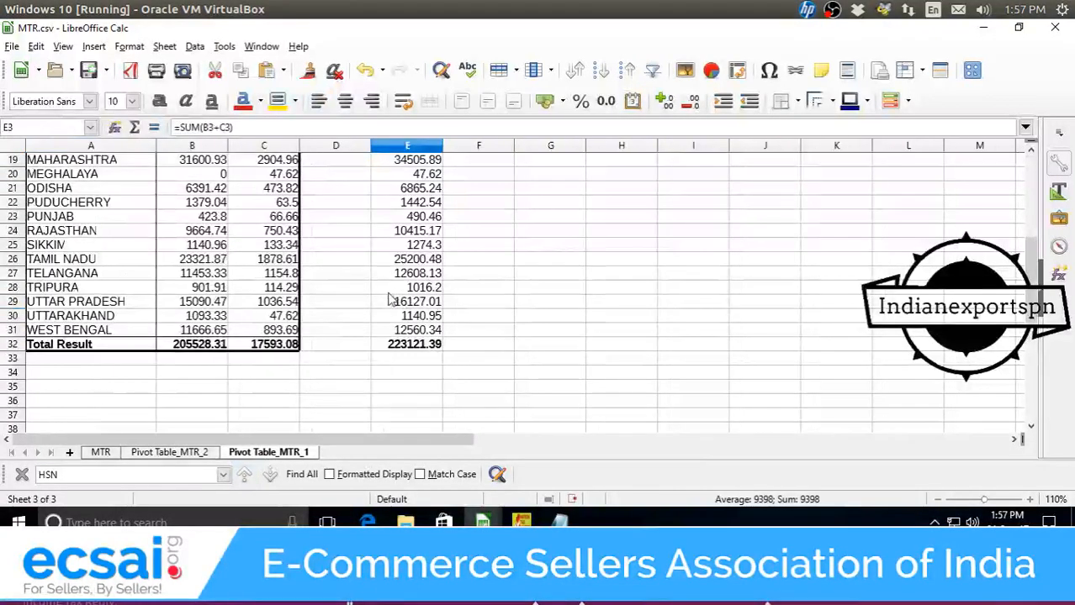
scroll(388, 300, "up", 2)
left_click(171, 453)
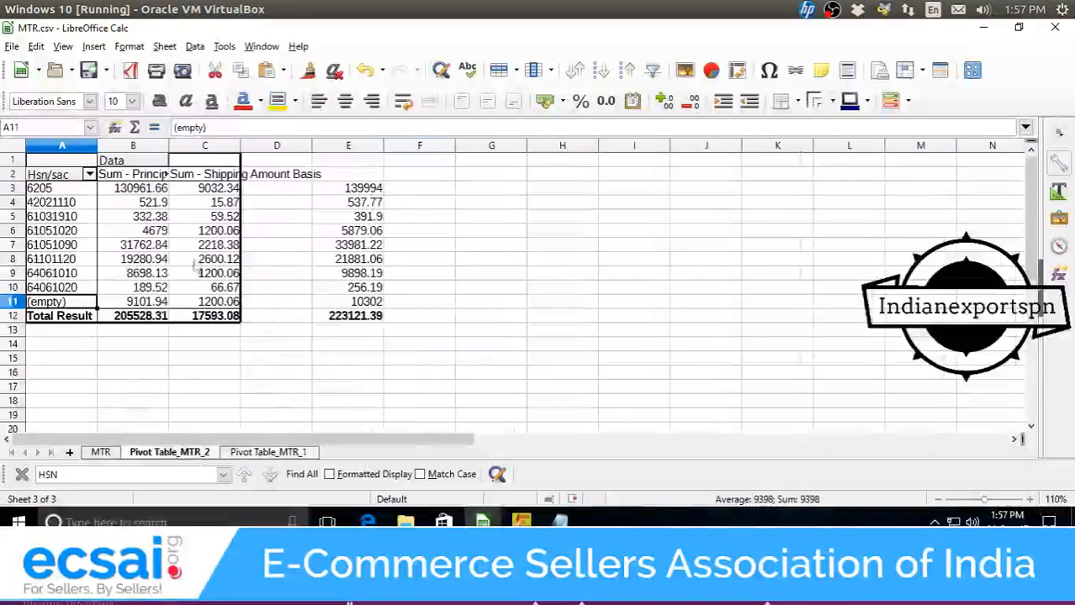
left_click(406, 522)
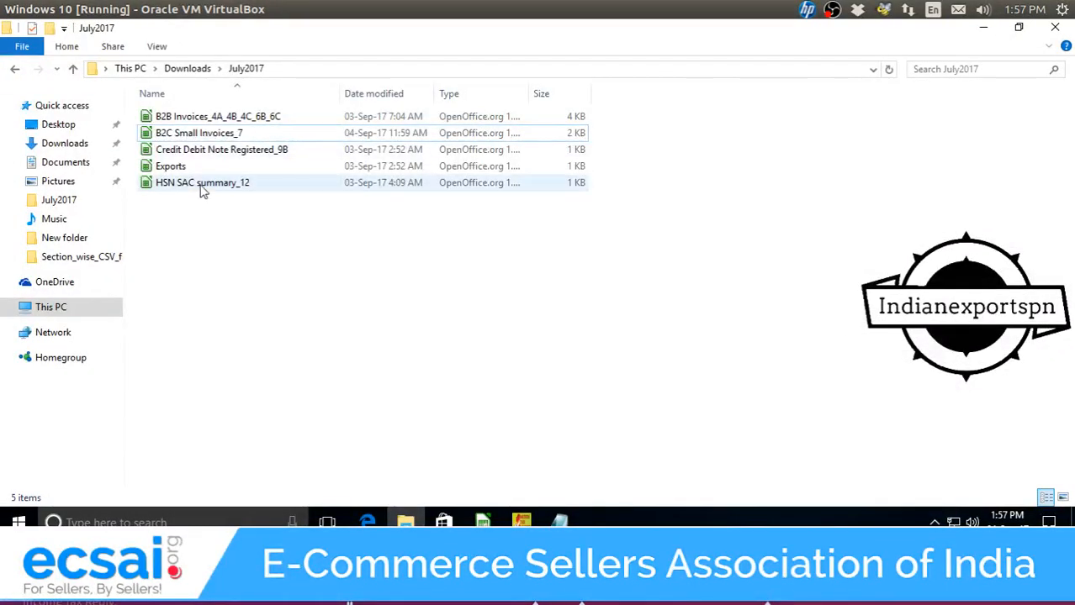
Go from Downloads into gst_offline_tool > Section_wise_CSV_files and open the hsn file.
left_click(174, 73)
double_click(186, 116)
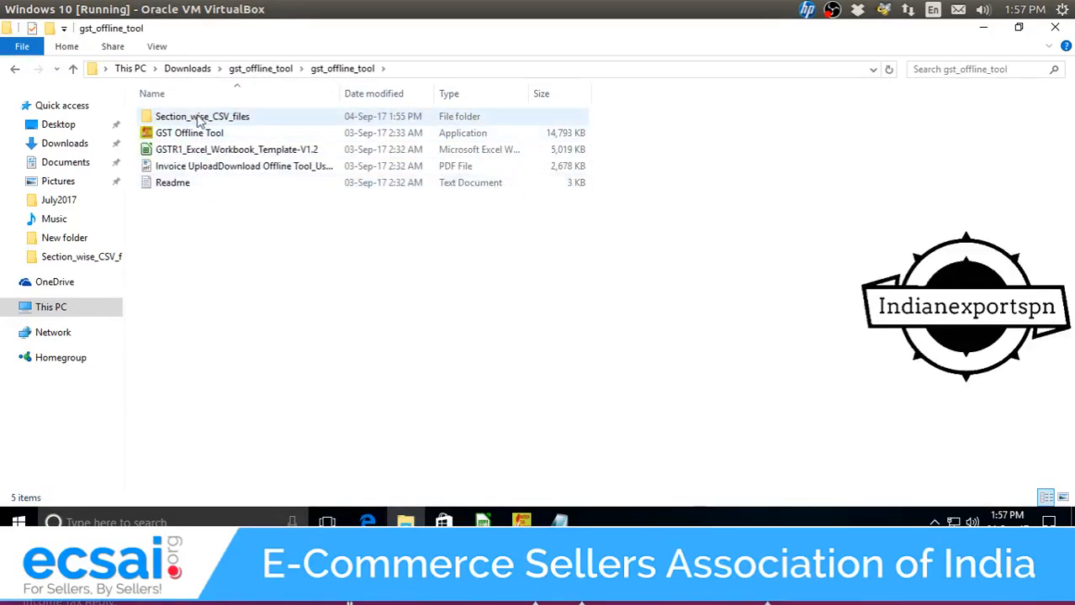
double_click(202, 116)
double_click(185, 251)
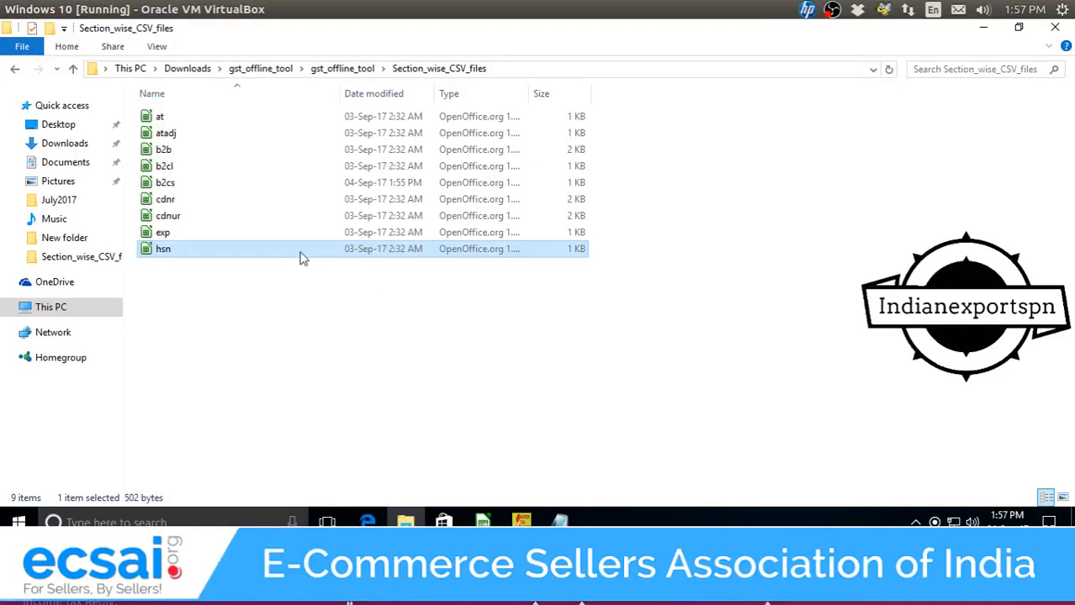
Check which spreadsheet windows are open, then open the hsn CSV file again.
mouse_move(482, 521)
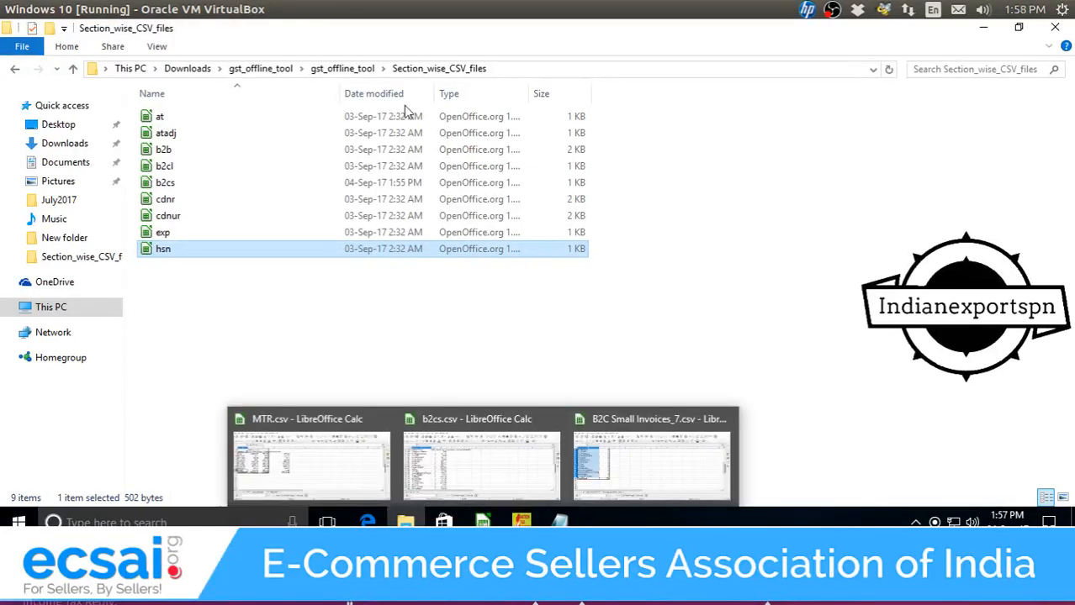
left_click(329, 290)
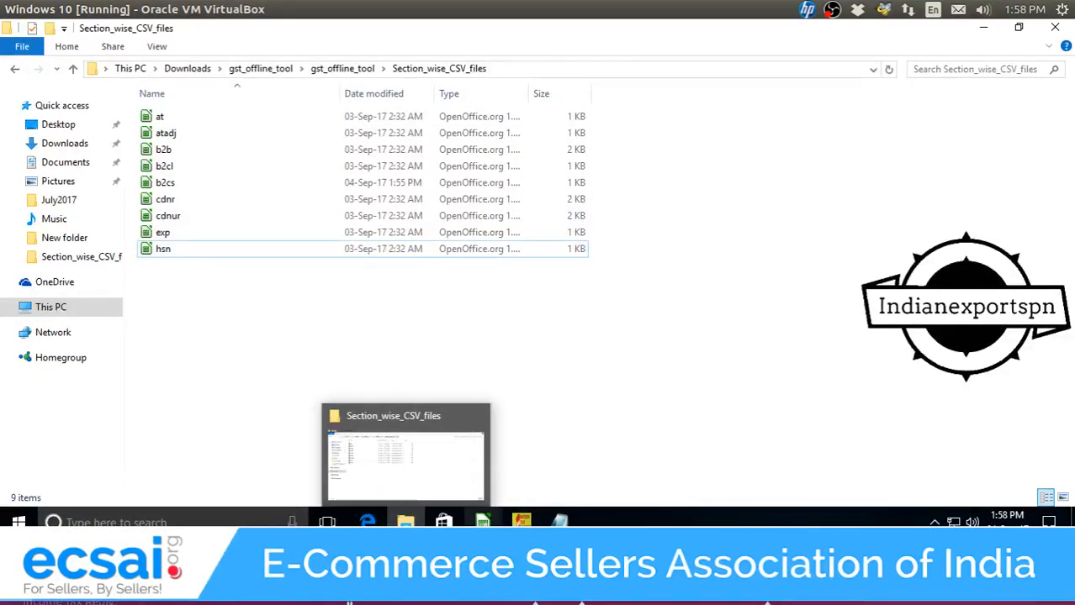
mouse_move(483, 521)
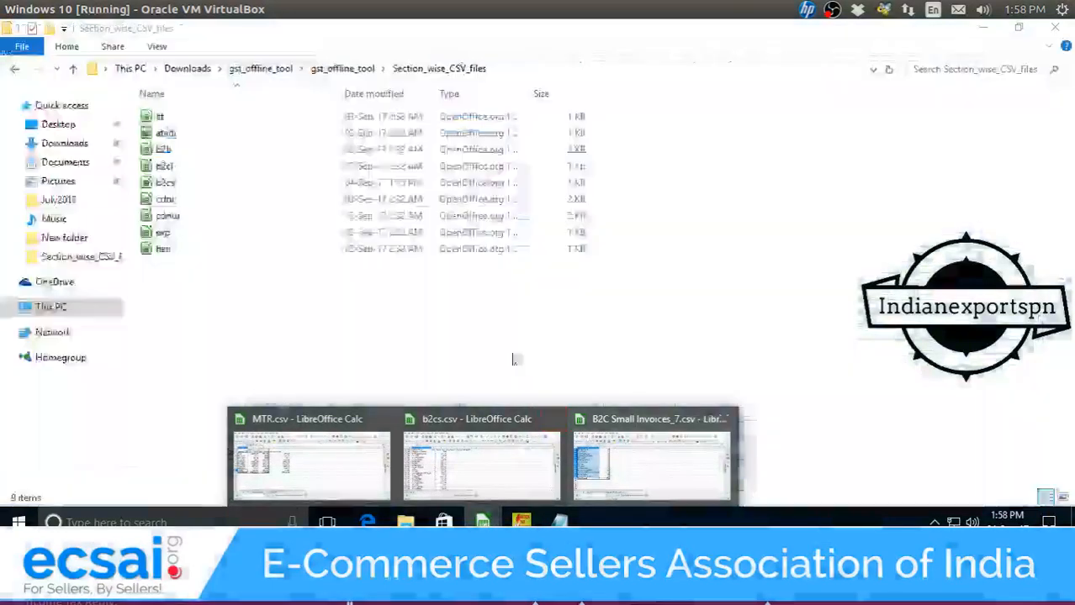
left_click(341, 364)
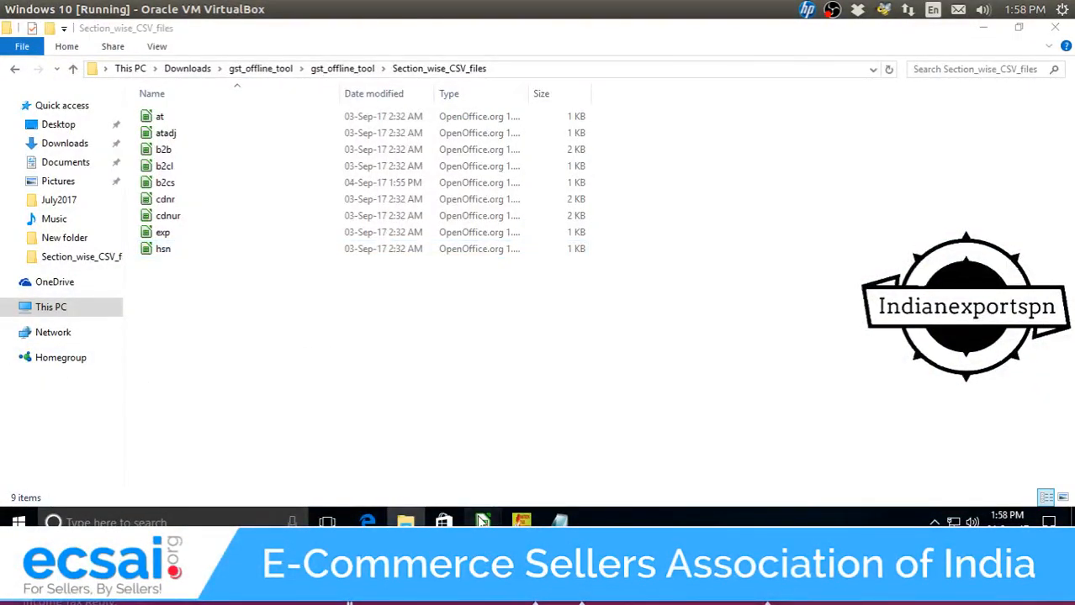
left_click(481, 522)
double_click(178, 249)
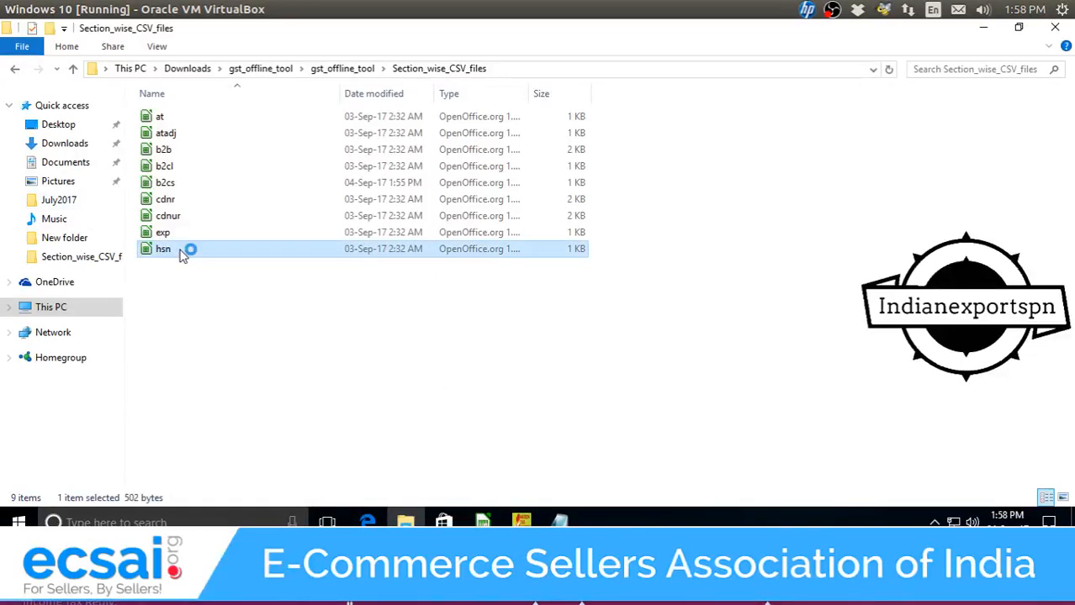
Accept the hsn.csv import, select its sample HSN codes in A2:A6, then switch spreadsheet windows.
left_click(488, 517)
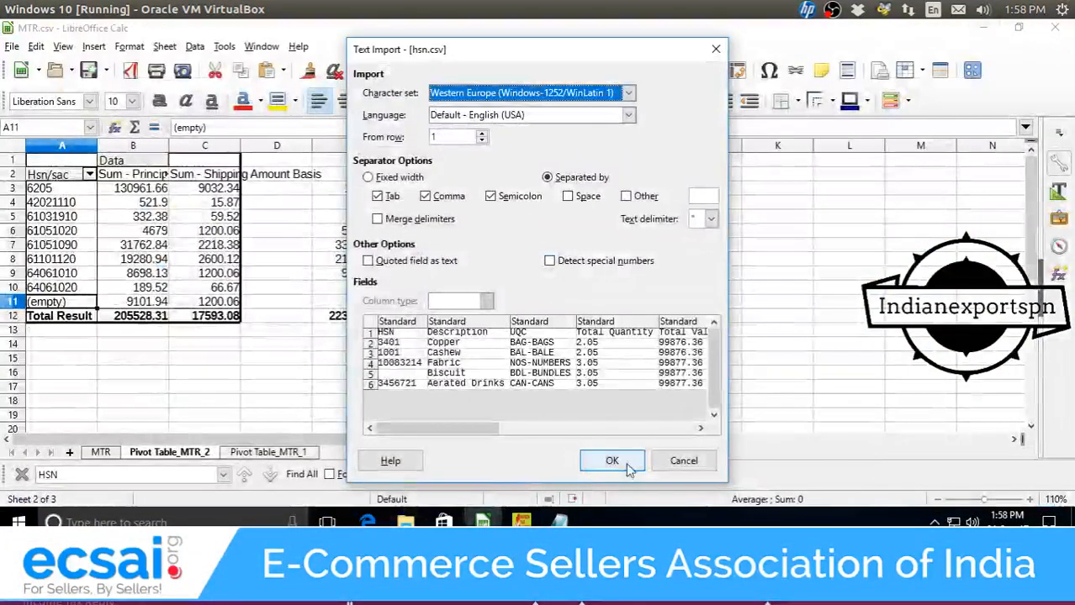
left_click(621, 462)
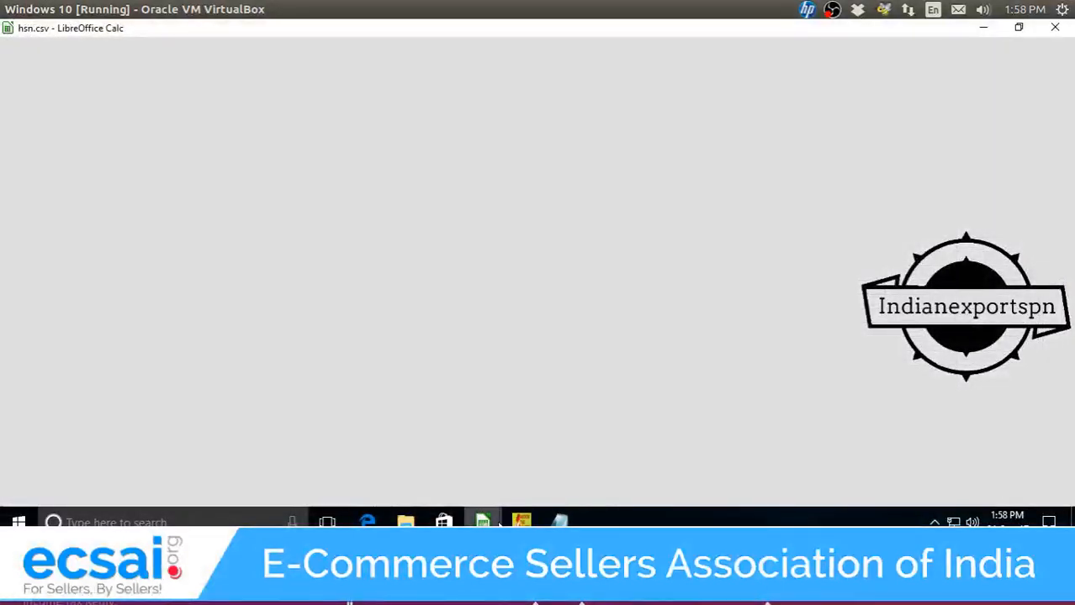
mouse_move(483, 520)
left_click(689, 475)
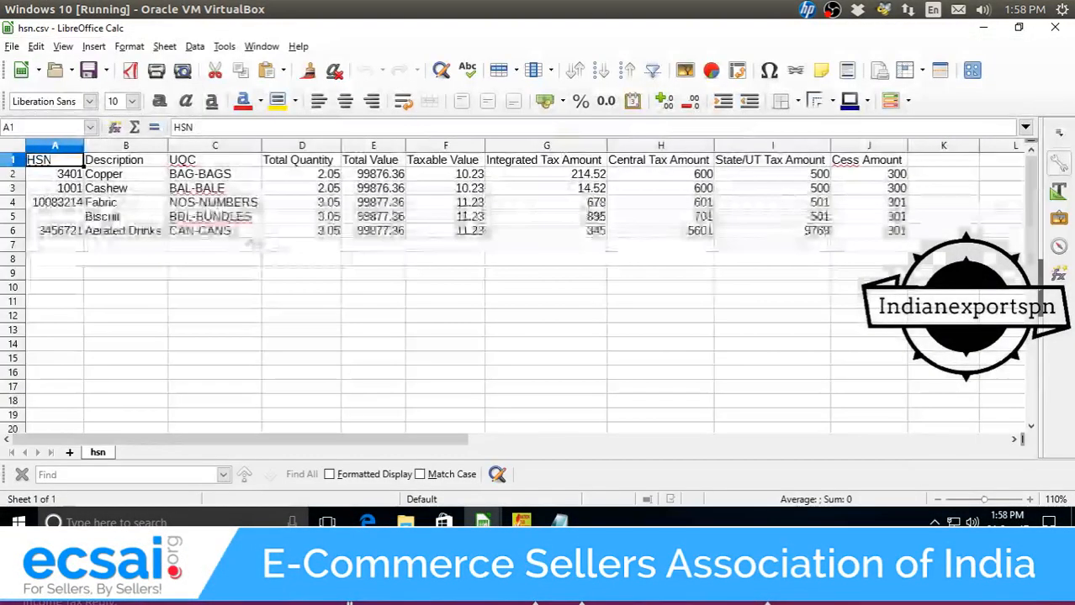
left_click_drag(79, 178, 76, 238)
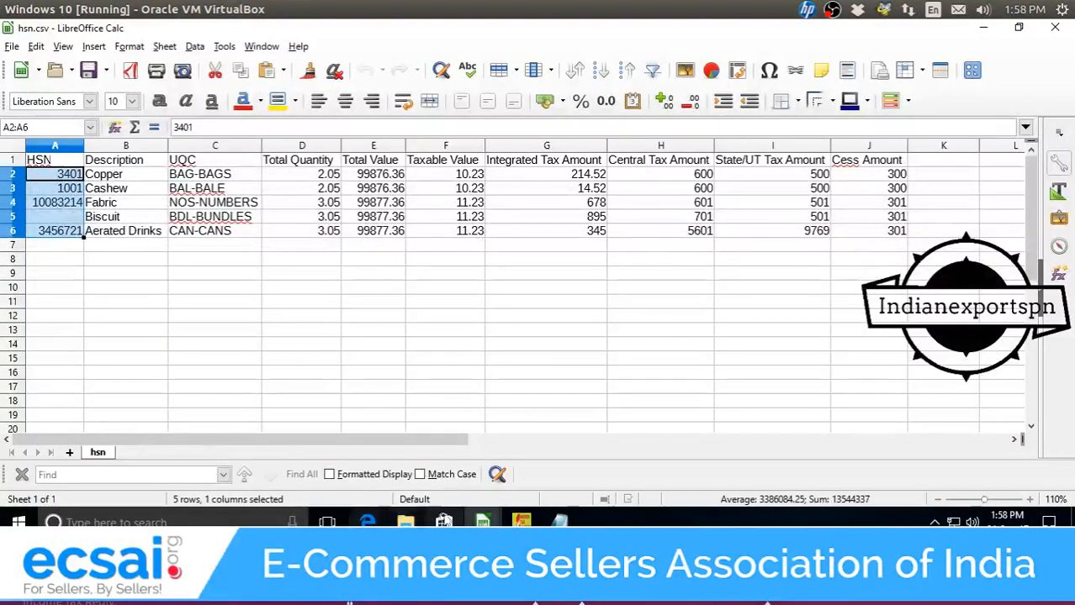
mouse_move(482, 520)
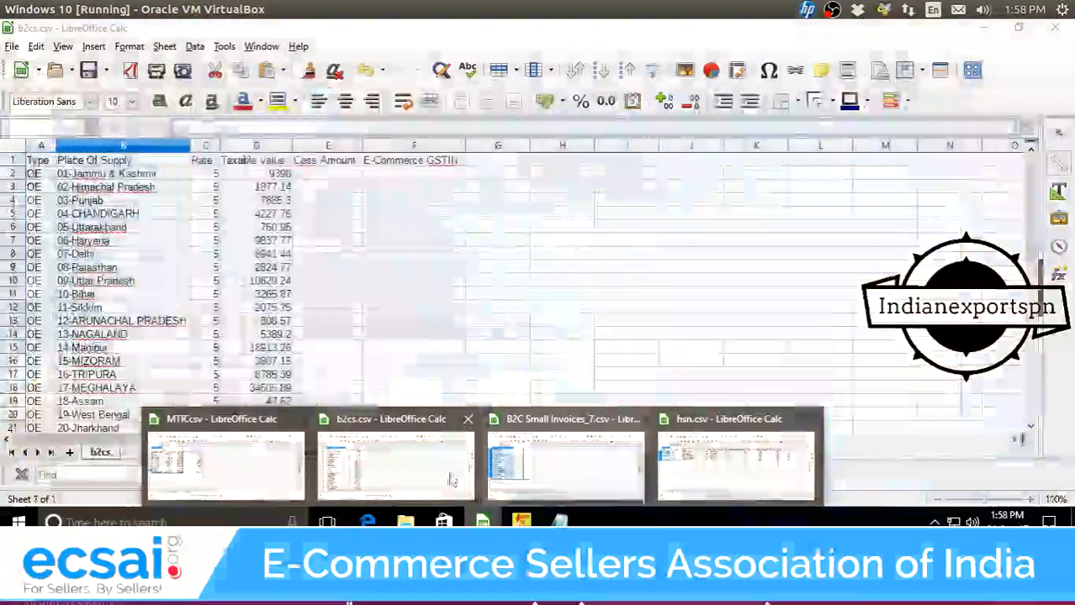
left_click(452, 479)
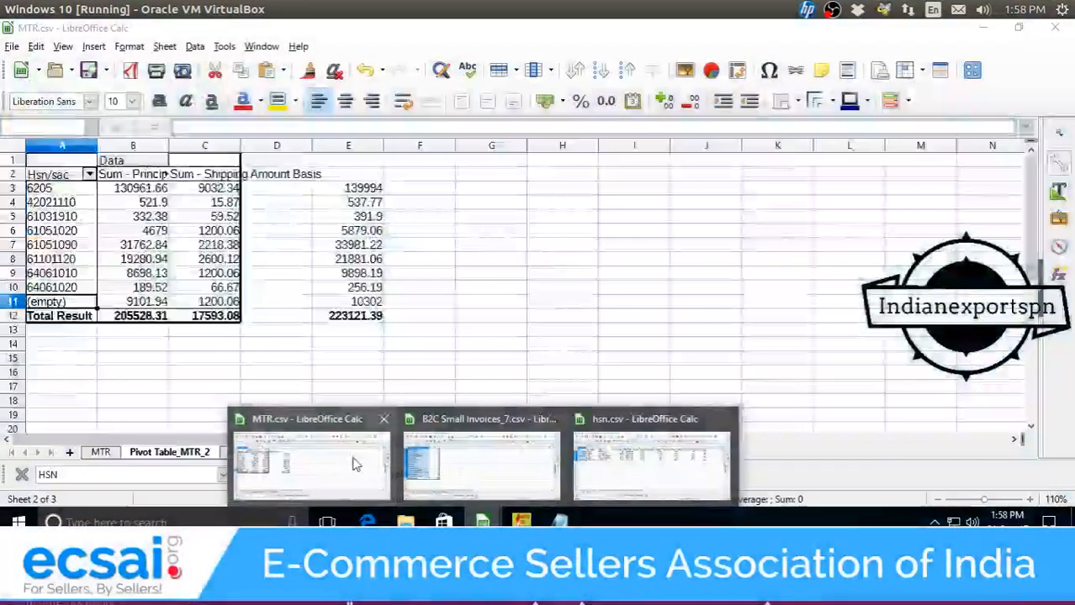
Copy the MTR pivot's HSN codes from A3:A11 and recopy them as plain text via Notepad.
left_click(336, 463)
left_click(143, 202)
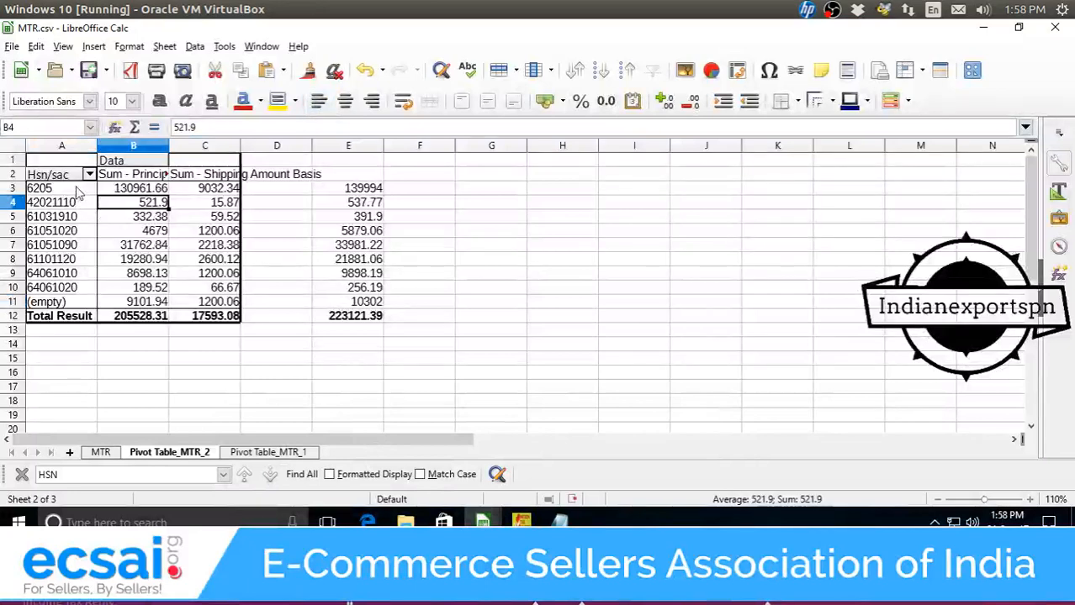
left_click_drag(38, 189, 82, 301)
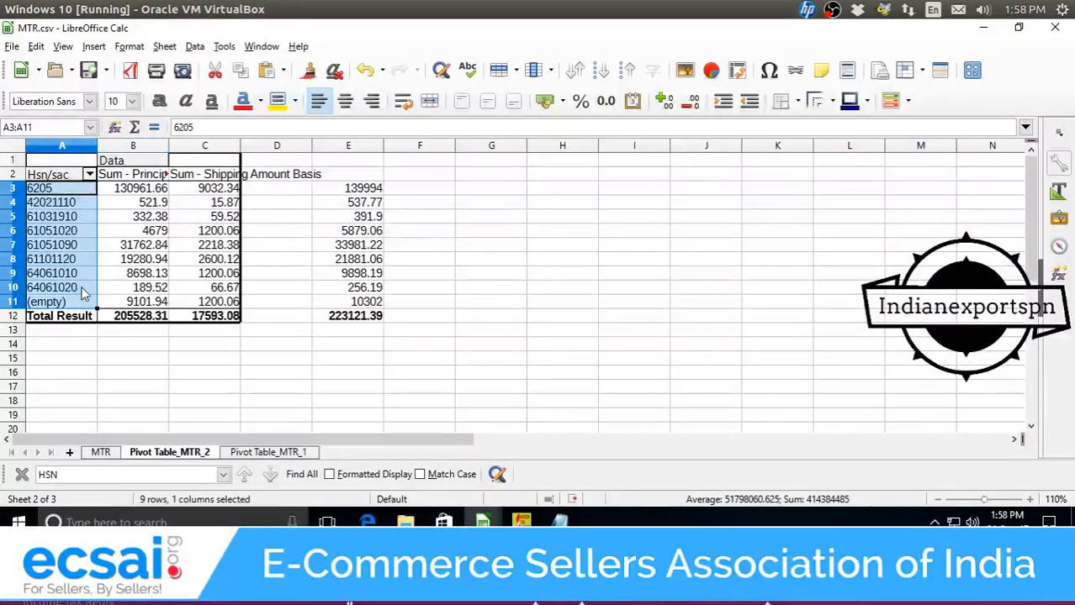
mouse_move(481, 522)
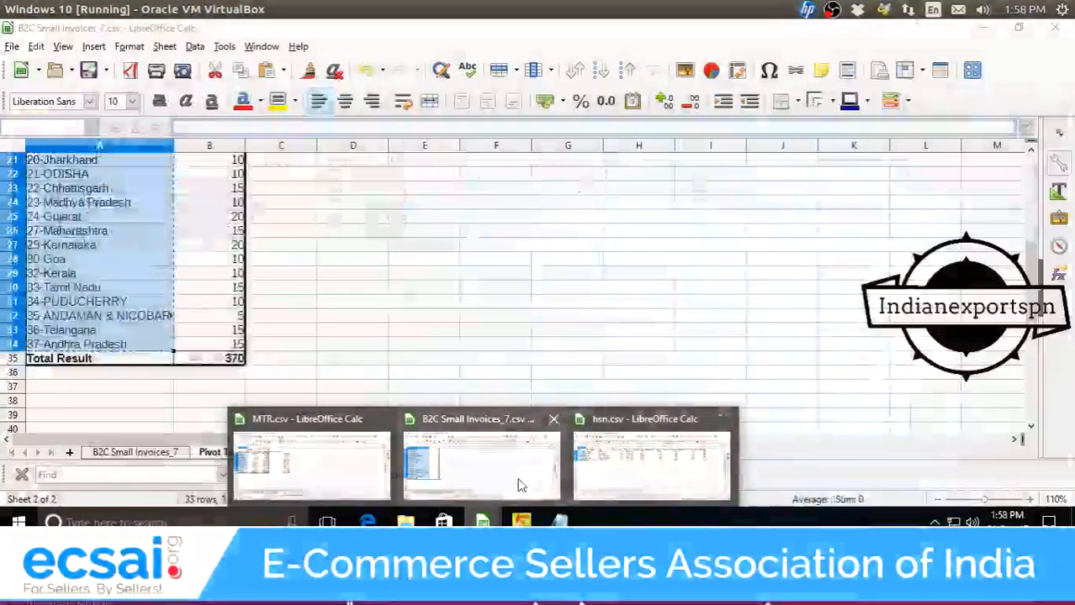
left_click(651, 467)
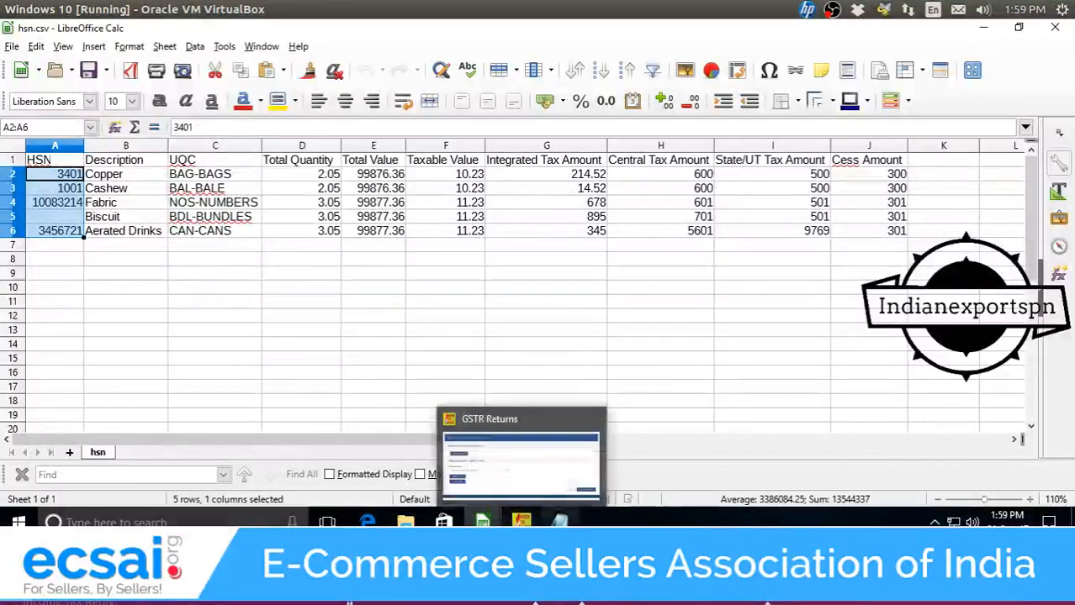
left_click(515, 450)
key("ctrl+v")
key("ctrl+a")
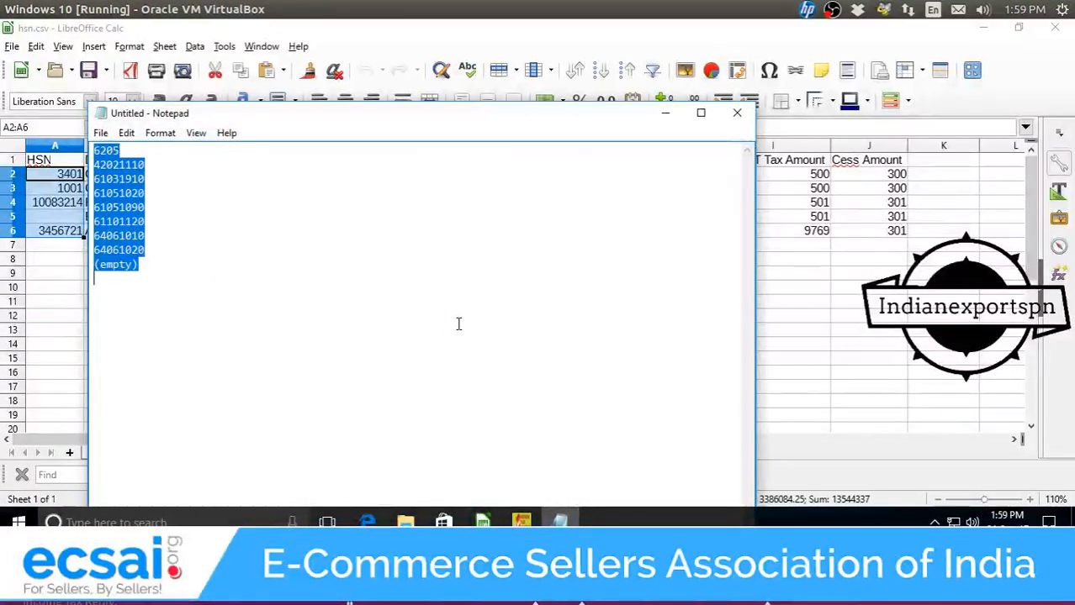
key("ctrl+c")
Paste the codes into hsn.csv's HSN column starting at A2 and clear the leftover (empty) entry.
left_click(664, 114)
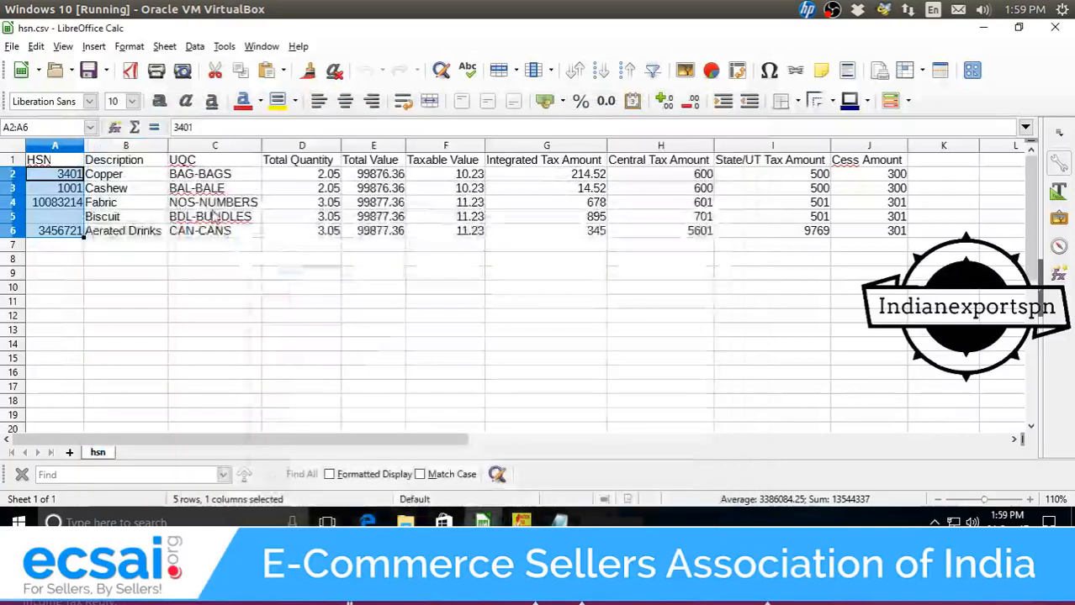
key("ctrl+v")
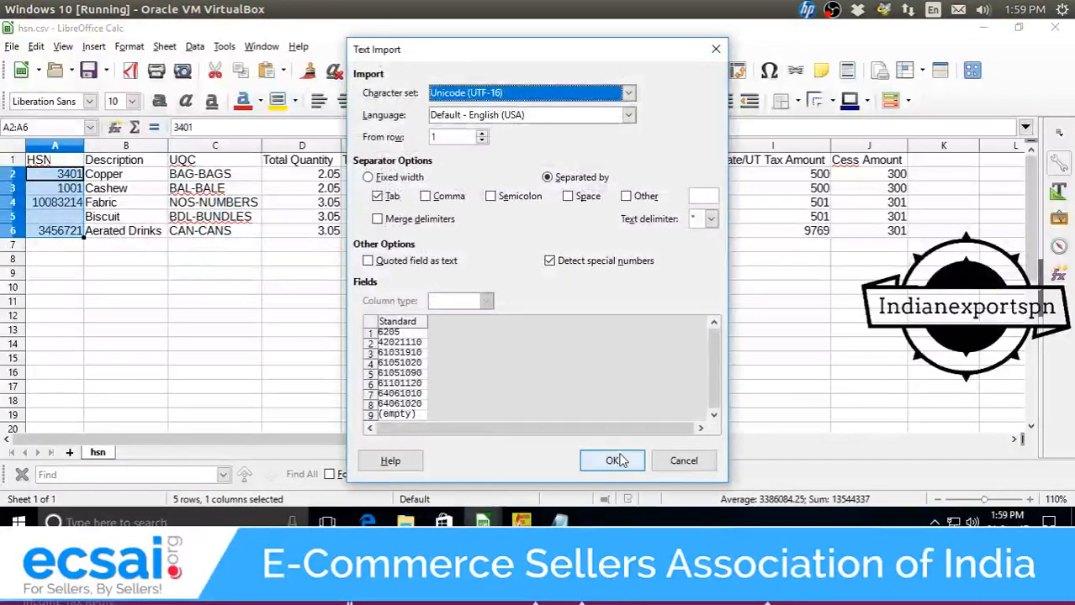
left_click(613, 461)
left_click(138, 308)
key("Left")
key("Up")
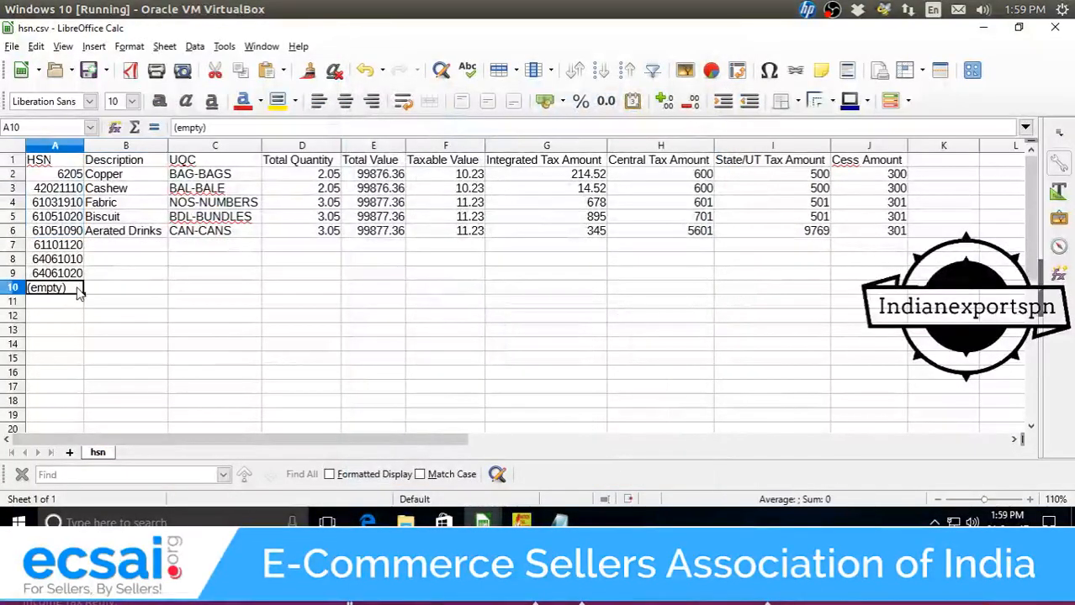
key("Delete")
Replace the Copper description beside HSN 6205 with Salwar Suits.
left_click(129, 306)
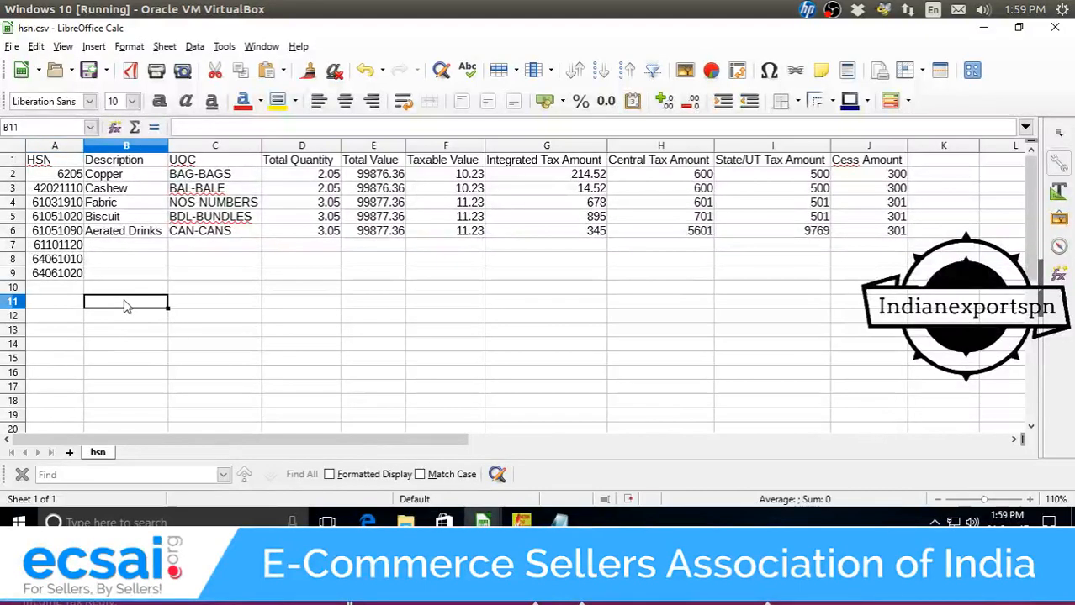
left_click(150, 176)
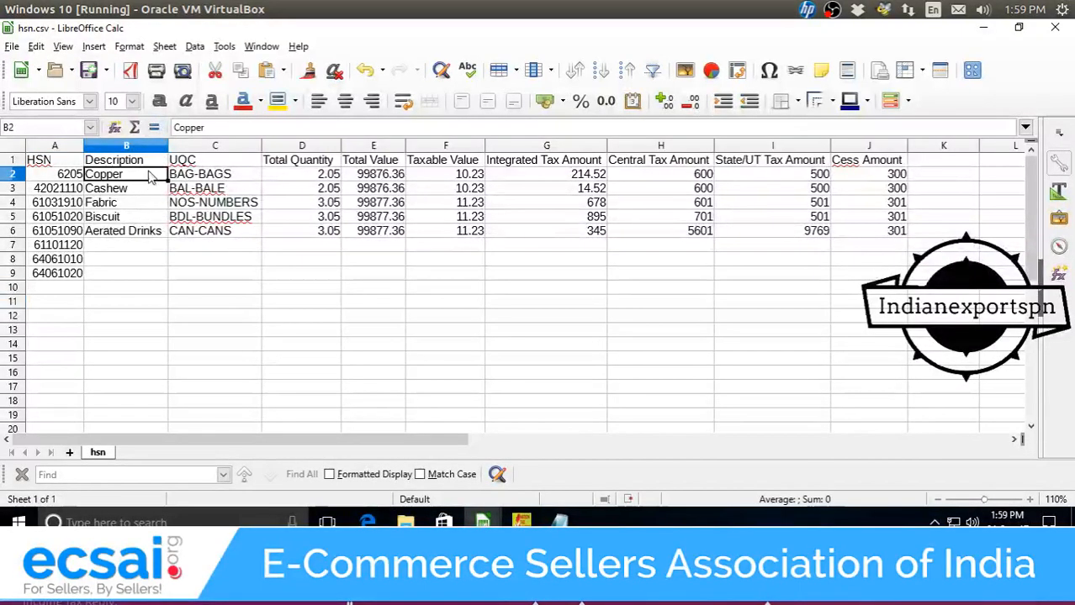
double_click(145, 173)
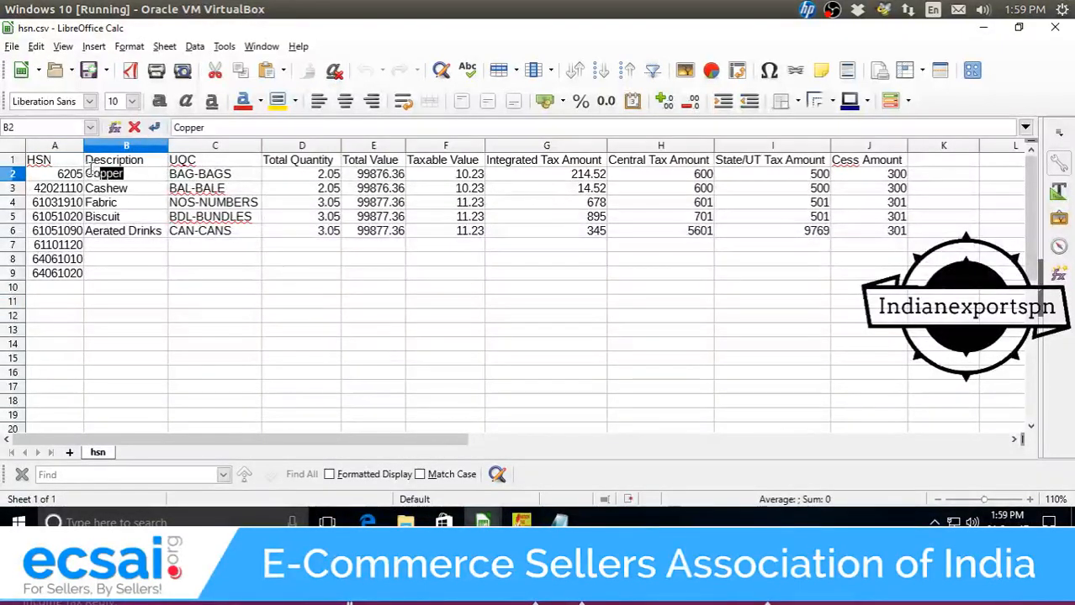
left_click_drag(90, 169, 71, 179)
left_click(69, 177)
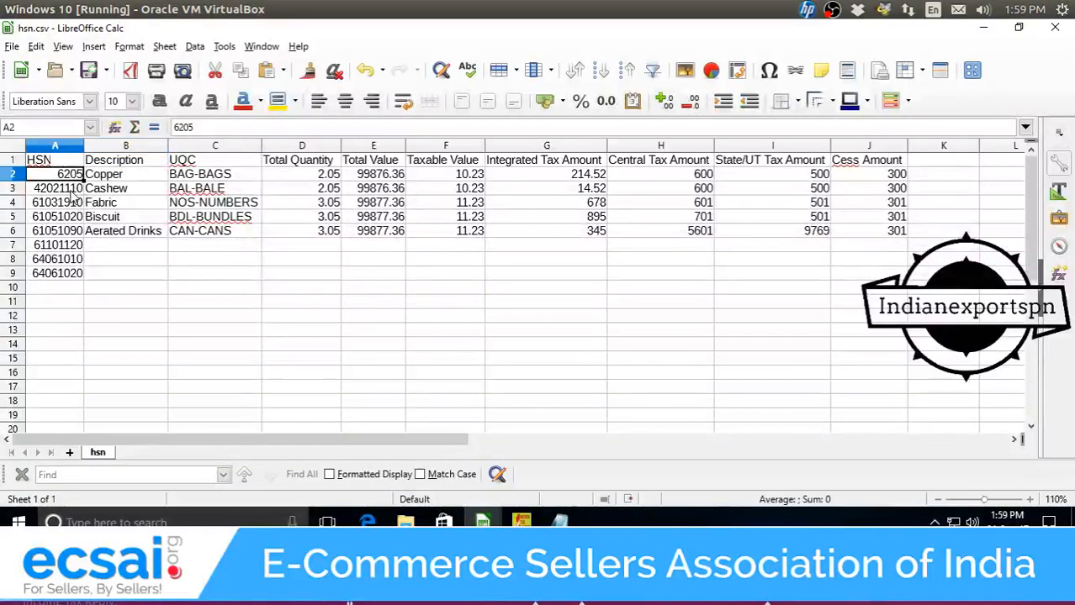
double_click(115, 176)
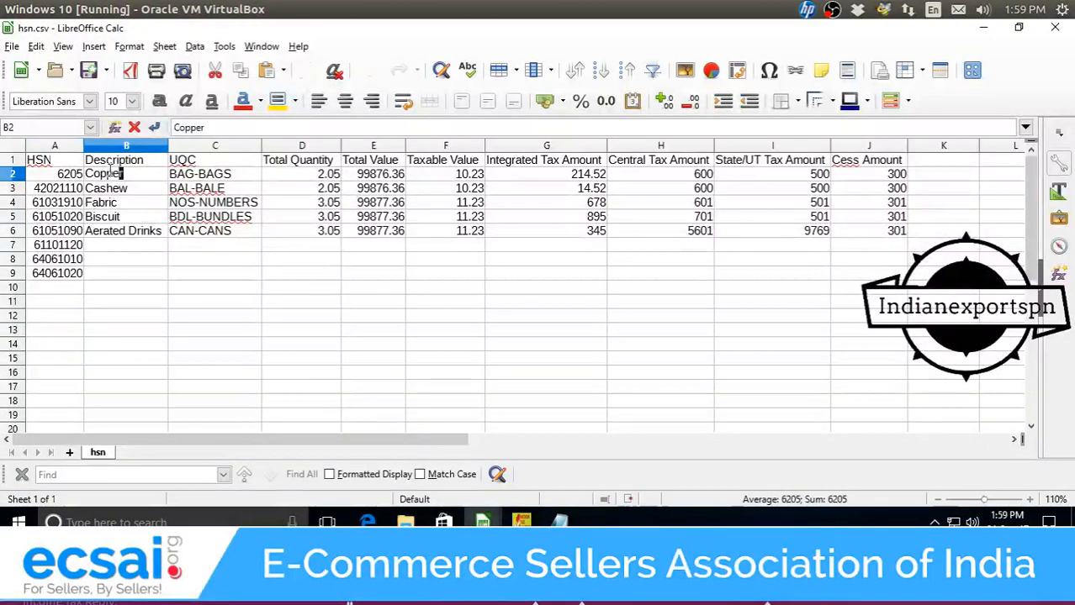
double_click(114, 173)
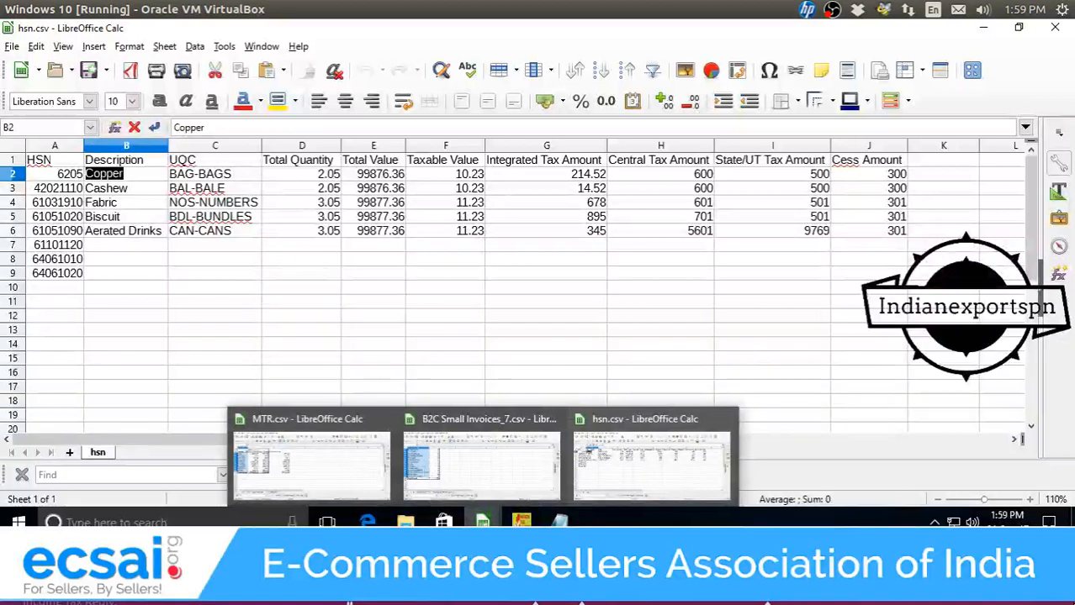
type("Sa")
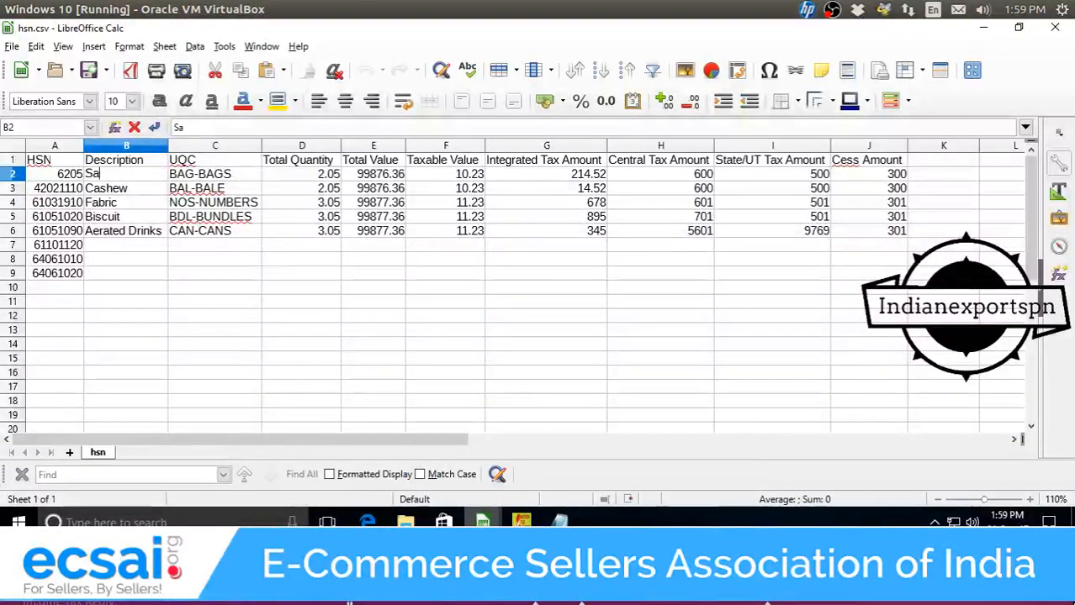
type("law")
type("war")
type(" Suit")
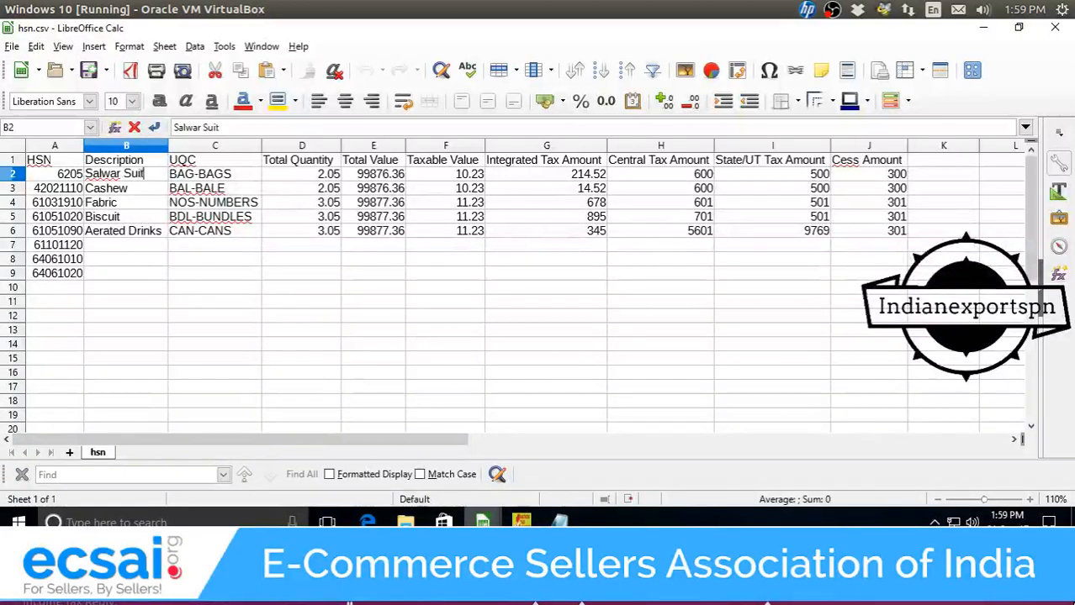
type("s")
key("Return")
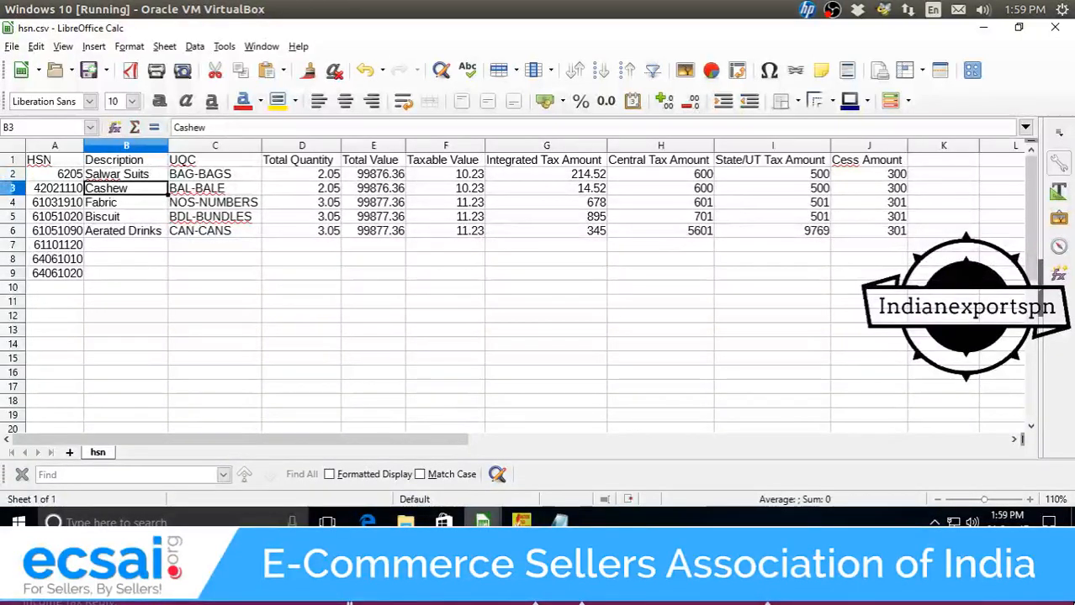
Enter Textile in B4 and fill it down through B9.
key("Down")
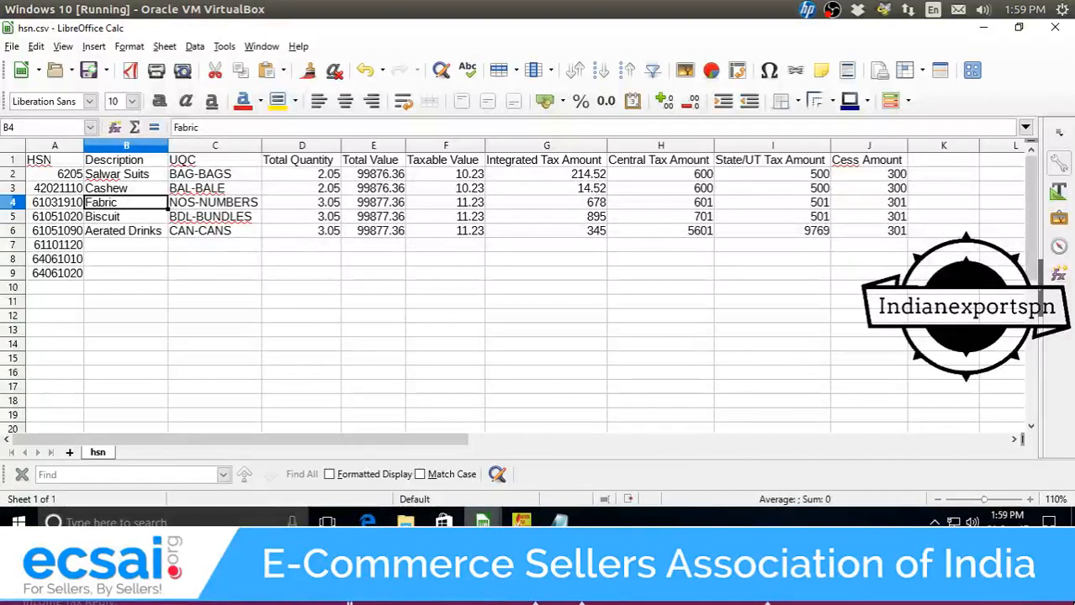
type("Tex")
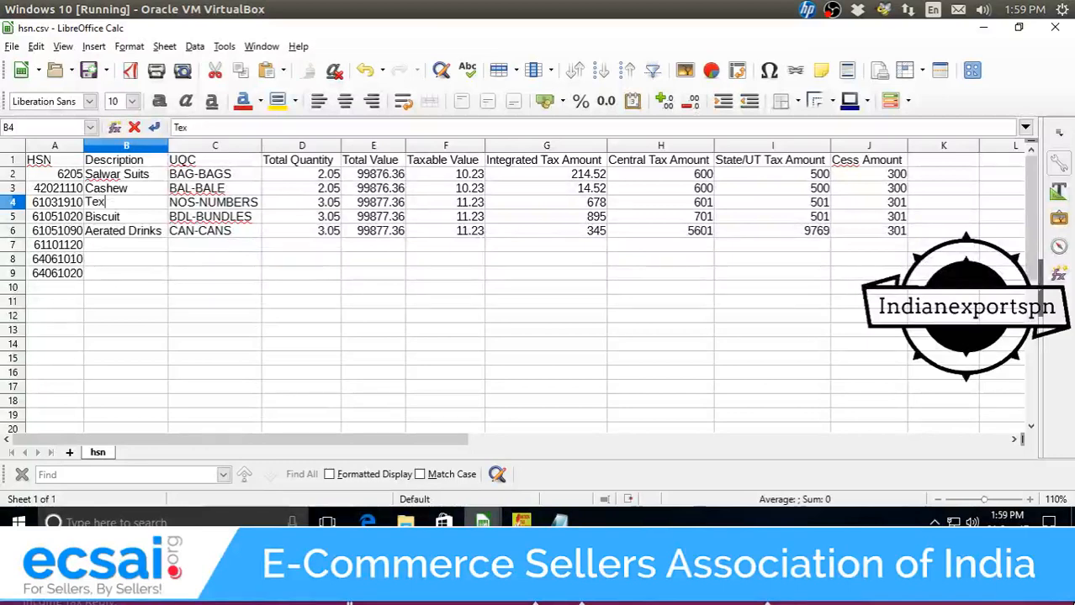
type("cttile")
key("Return")
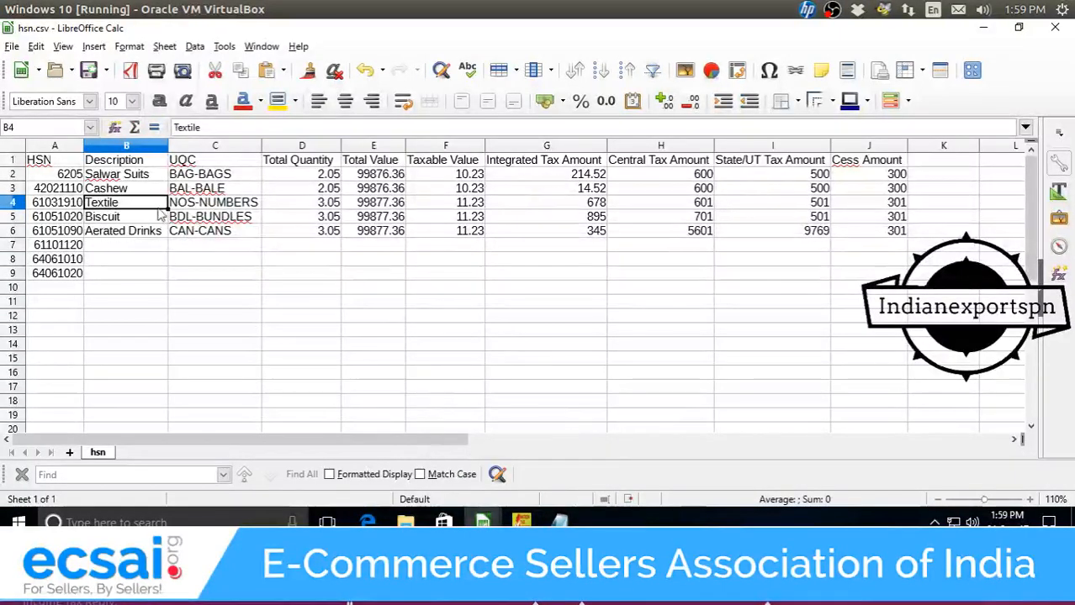
left_click_drag(167, 210, 148, 279)
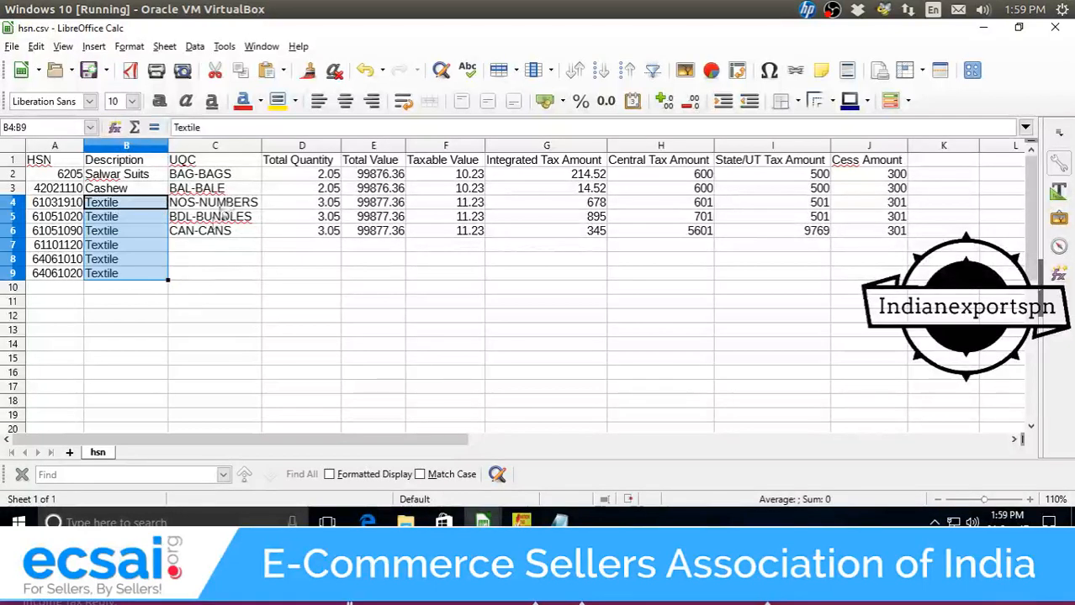
left_click(233, 177)
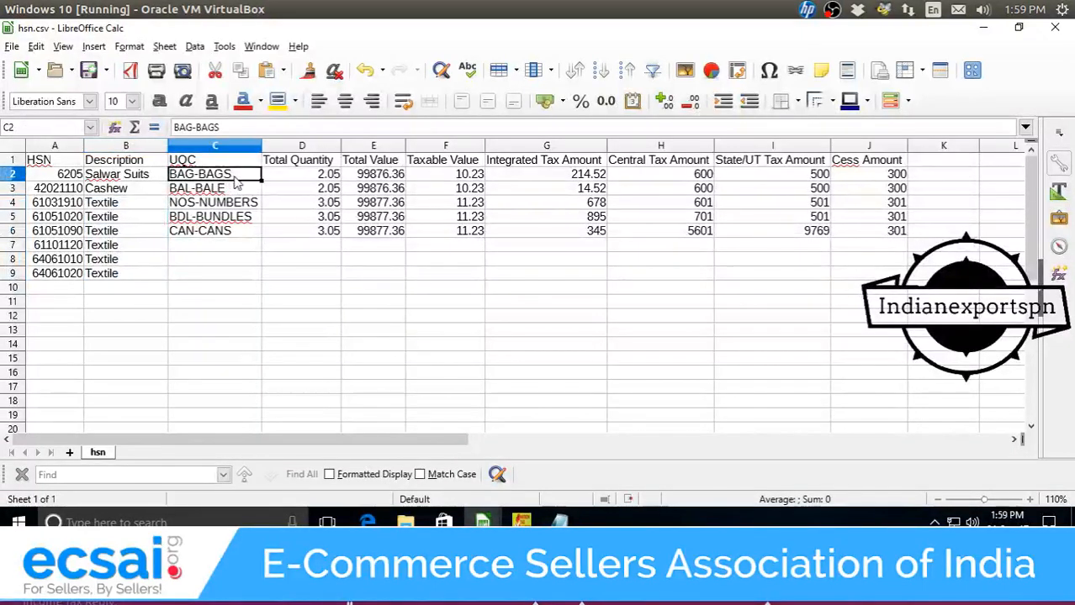
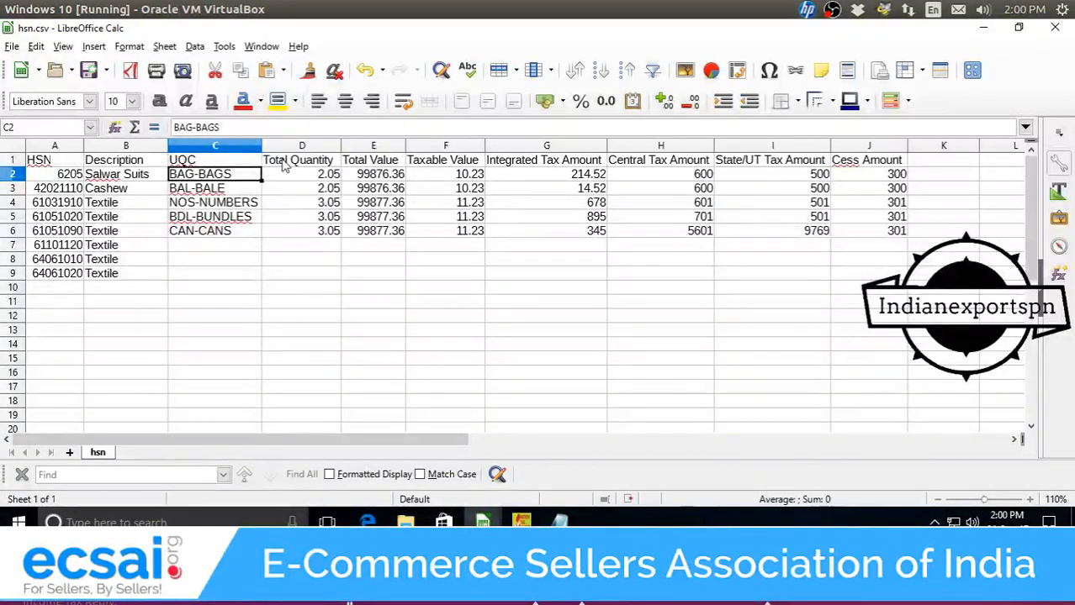
Enter PCS-PIECES in hsn.csv's UQC cell C2 and fill it down to C9.
type("PCS")
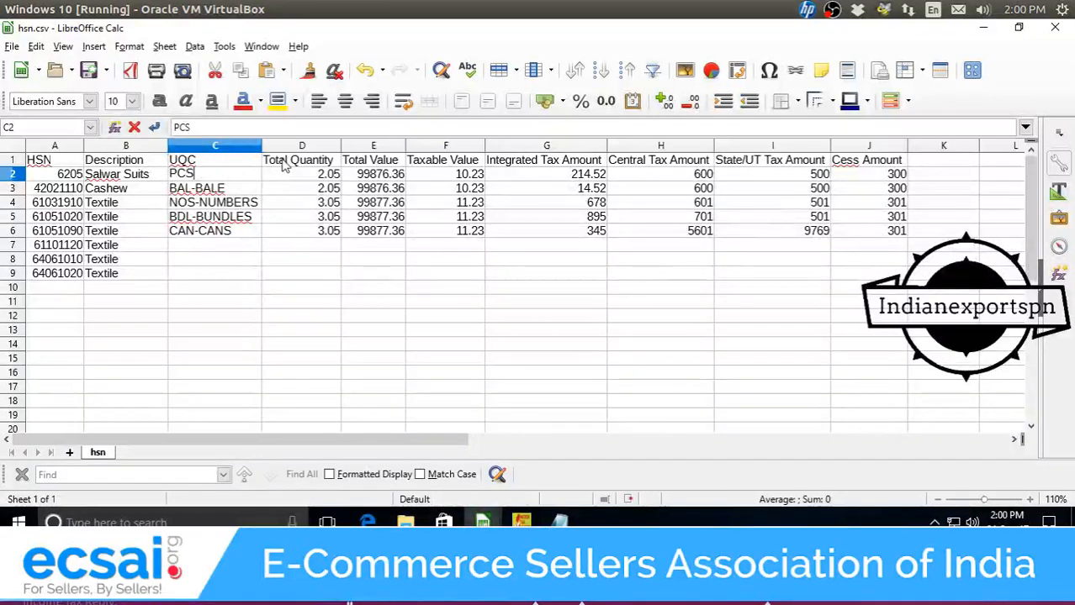
type("-PIECES")
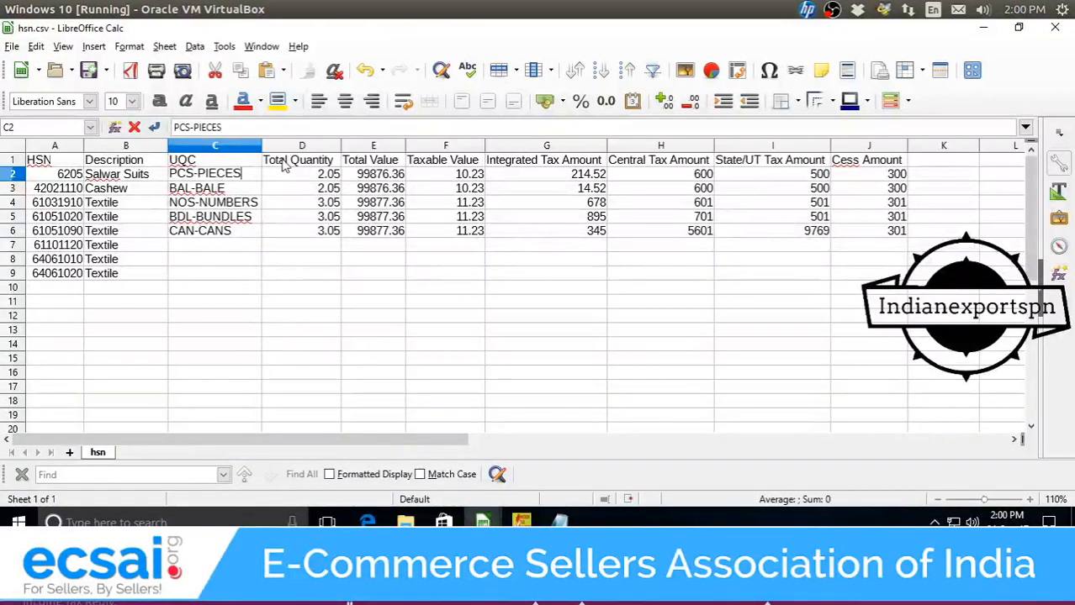
key("Return")
key("Up")
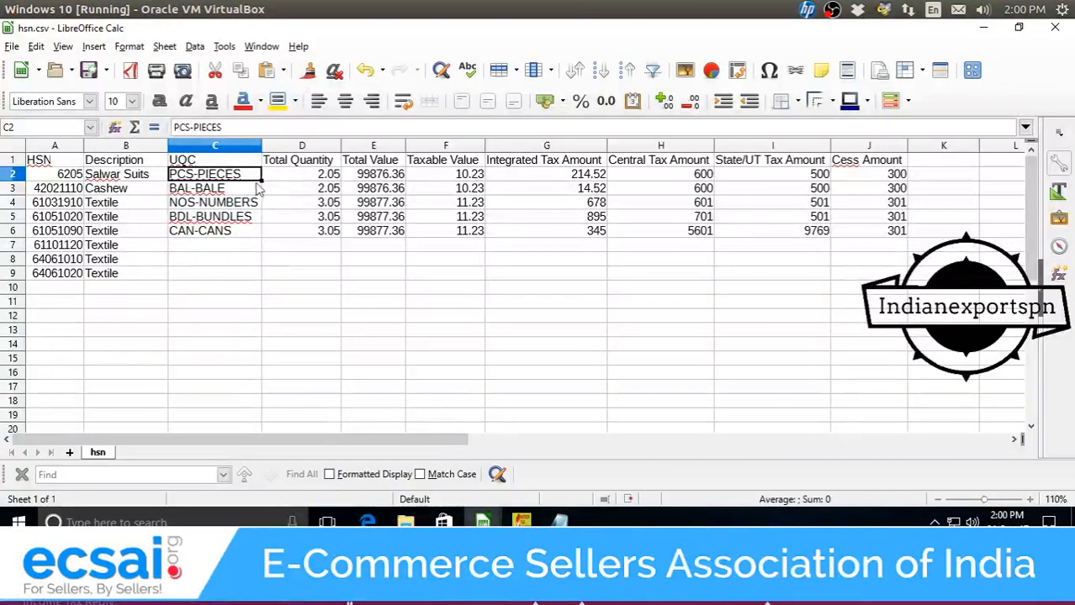
left_click_drag(261, 181, 269, 294)
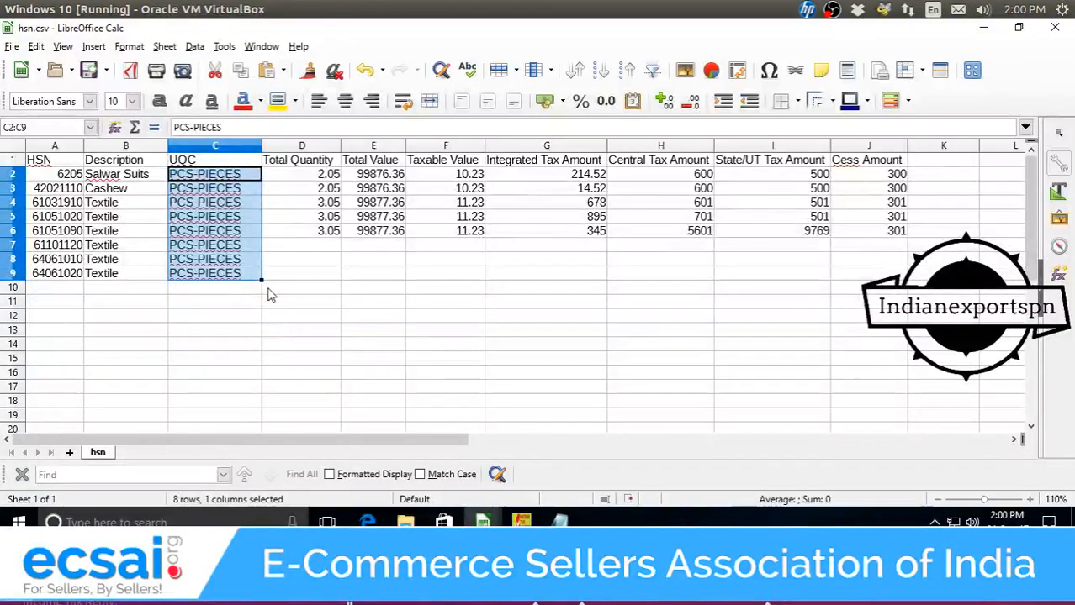
Bring the B2C Small Invoices_7 pivot table spreadsheet to the front.
left_click(320, 175)
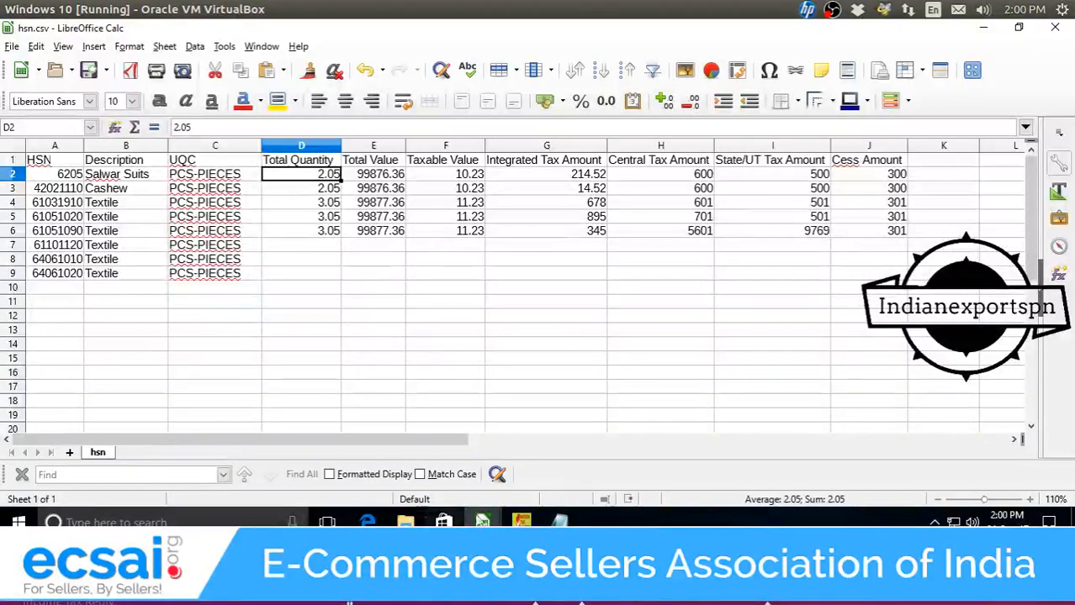
mouse_move(488, 519)
left_click(473, 470)
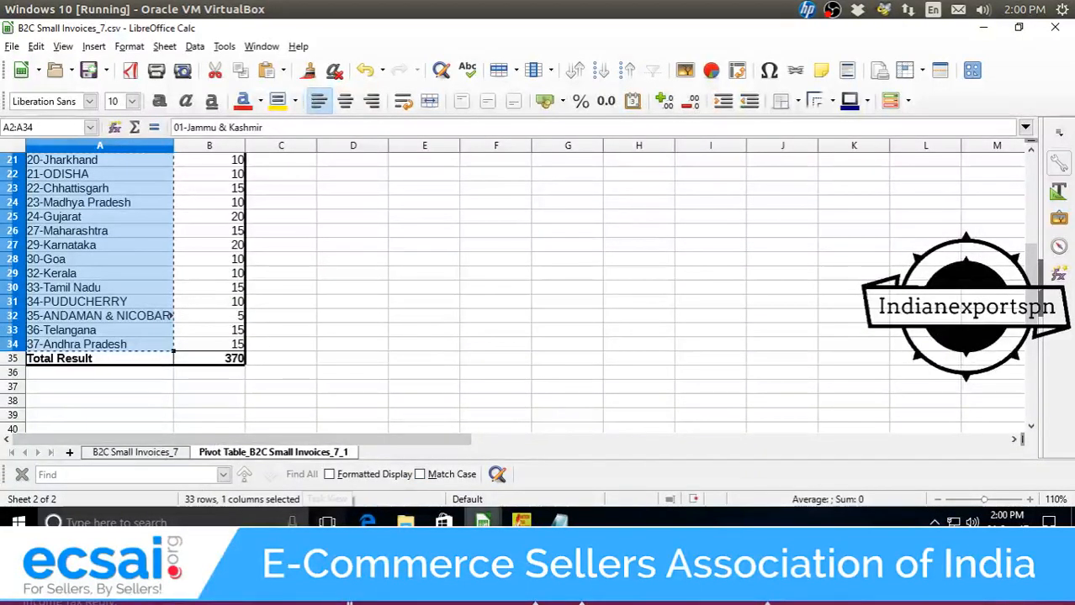
Switch to MTR.csv and select a cell inside the MTR data sheet.
mouse_move(482, 521)
left_click(353, 492)
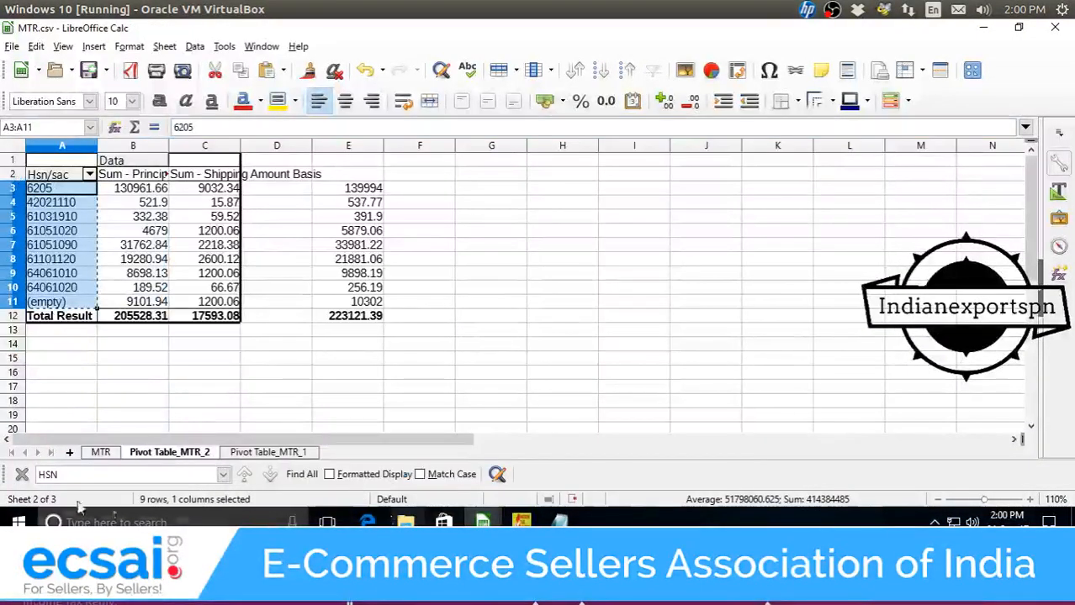
left_click(100, 453)
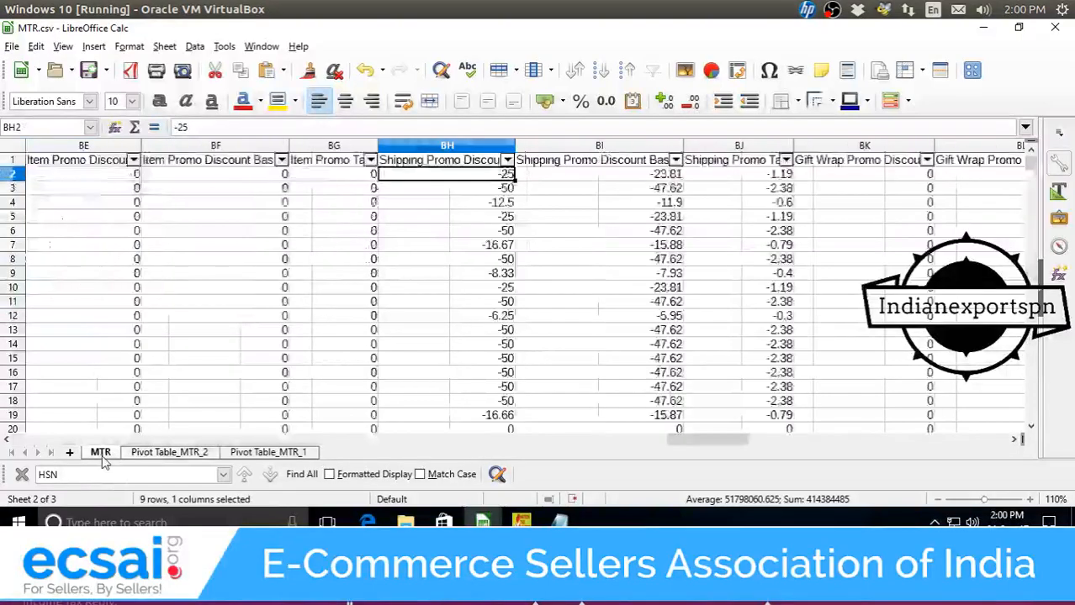
left_click_drag(707, 439, 79, 438)
left_click(543, 177)
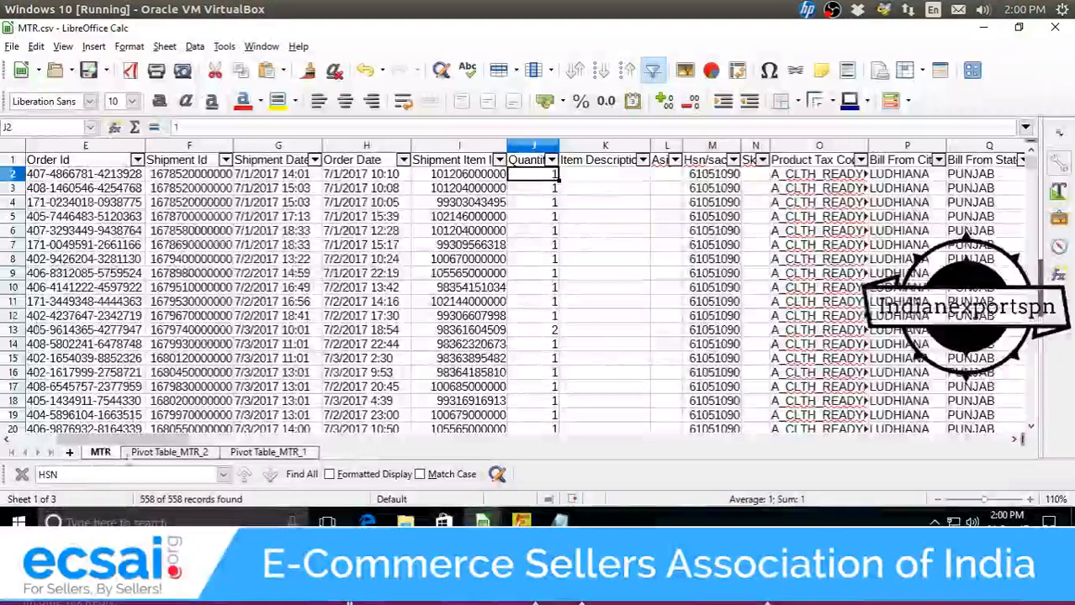
Insert a pivot table summing Quantity with Hsn/sac as the row field.
left_click(94, 46)
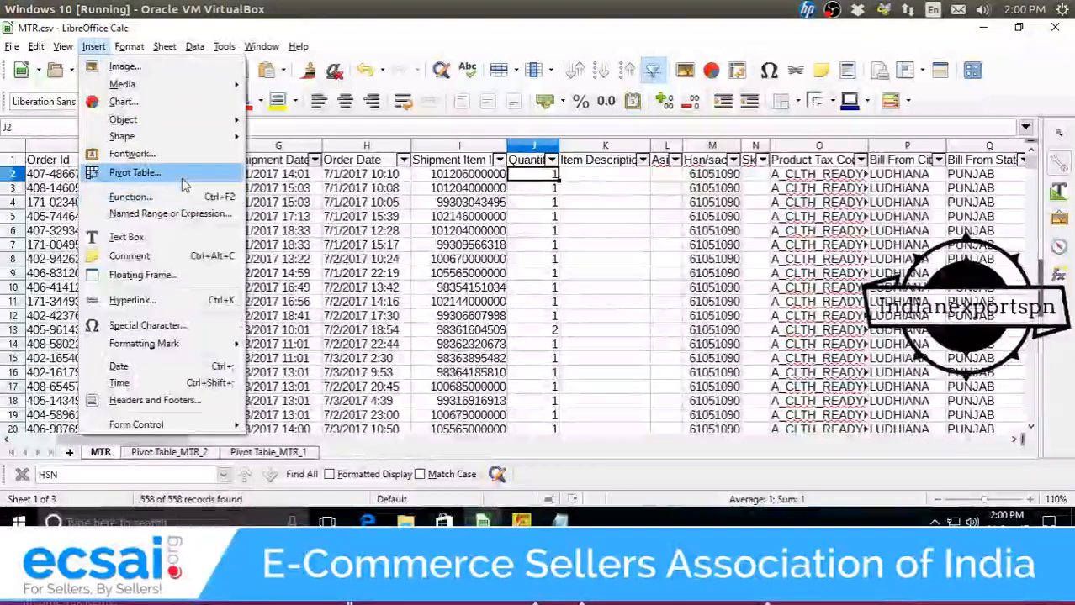
left_click(138, 172)
left_click(535, 310)
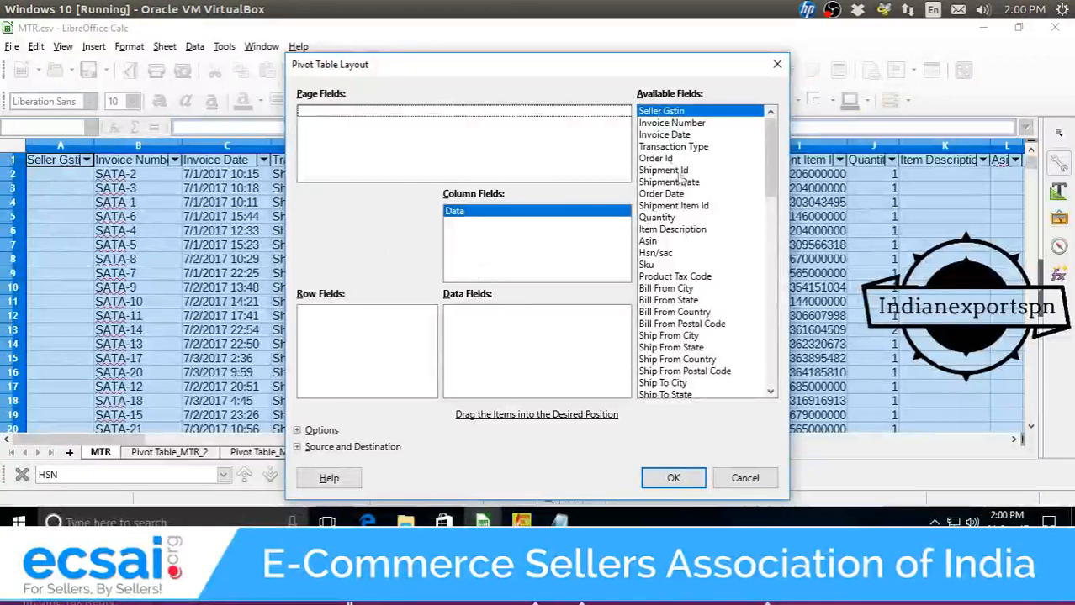
left_click_drag(656, 216, 570, 328)
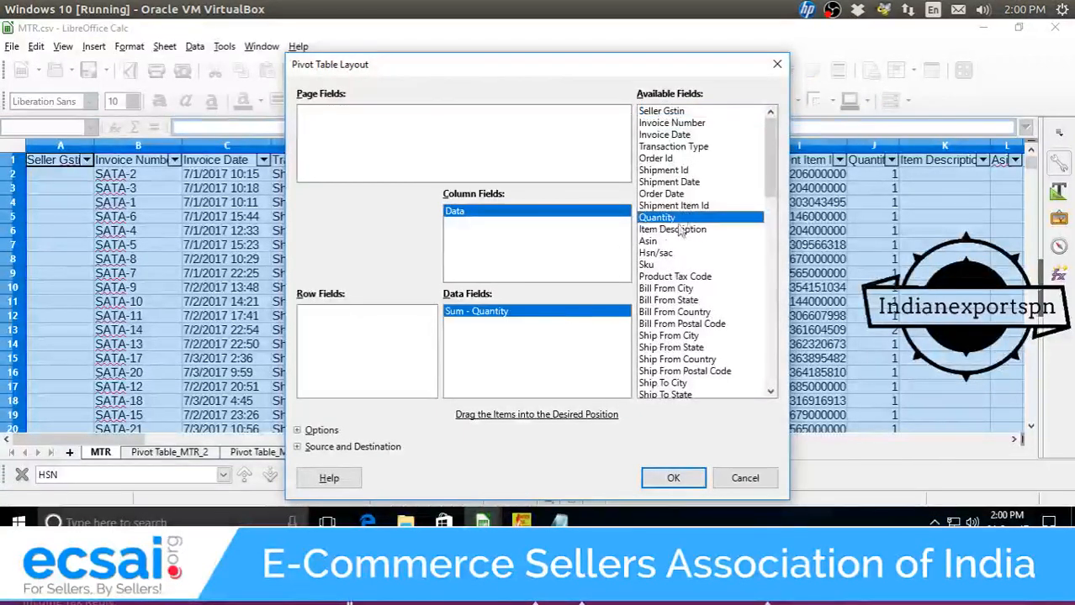
left_click_drag(678, 255, 373, 335)
left_click(654, 478)
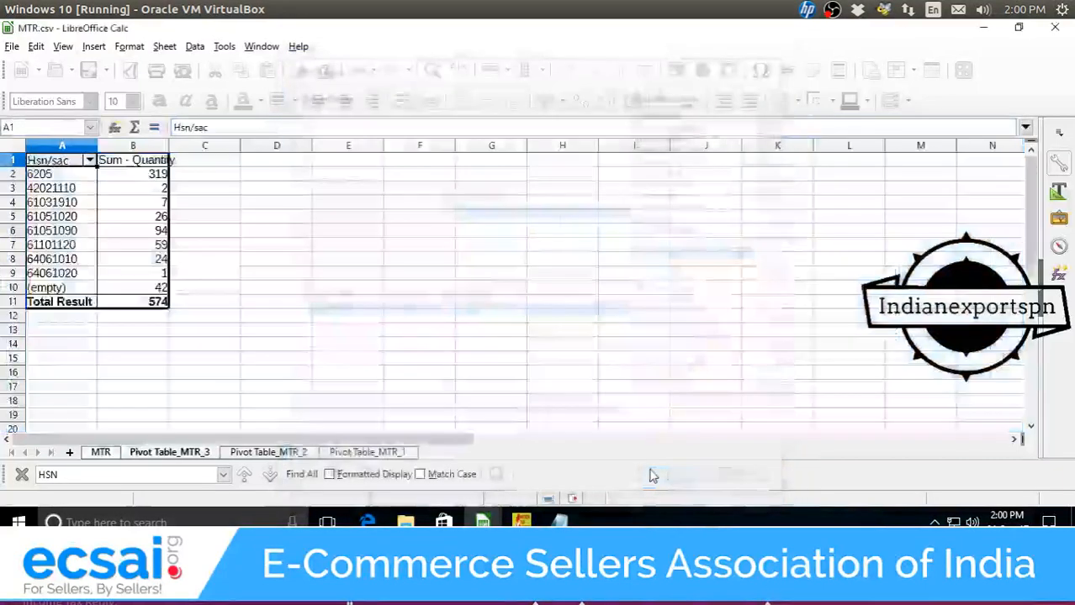
Copy the eight pivot quantities from B2:B9 into the Notepad scratch file.
left_click_drag(139, 175, 160, 278)
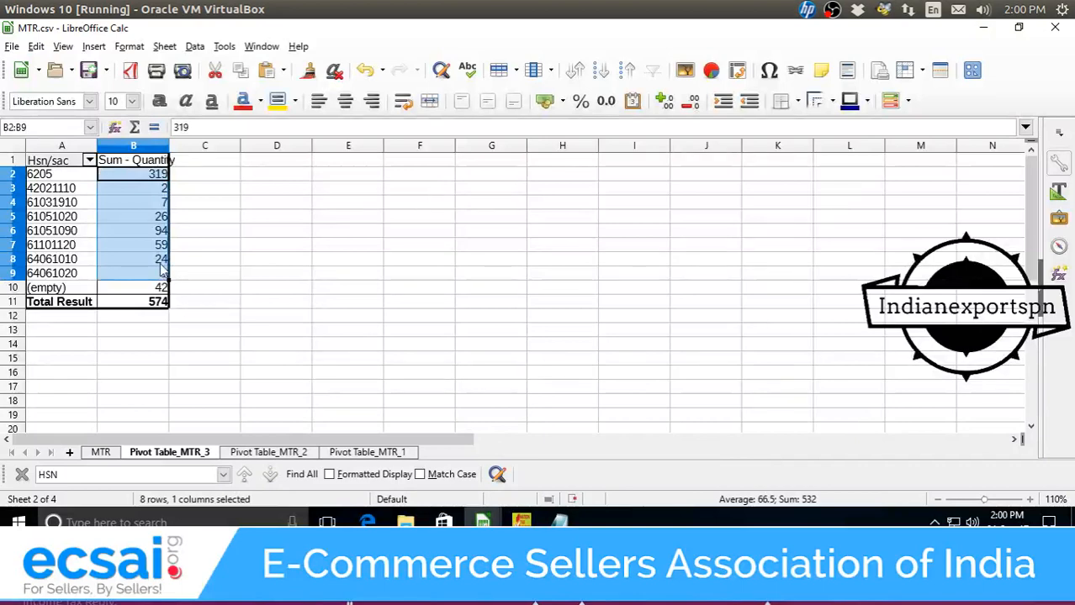
key("ctrl+c")
left_click(559, 521)
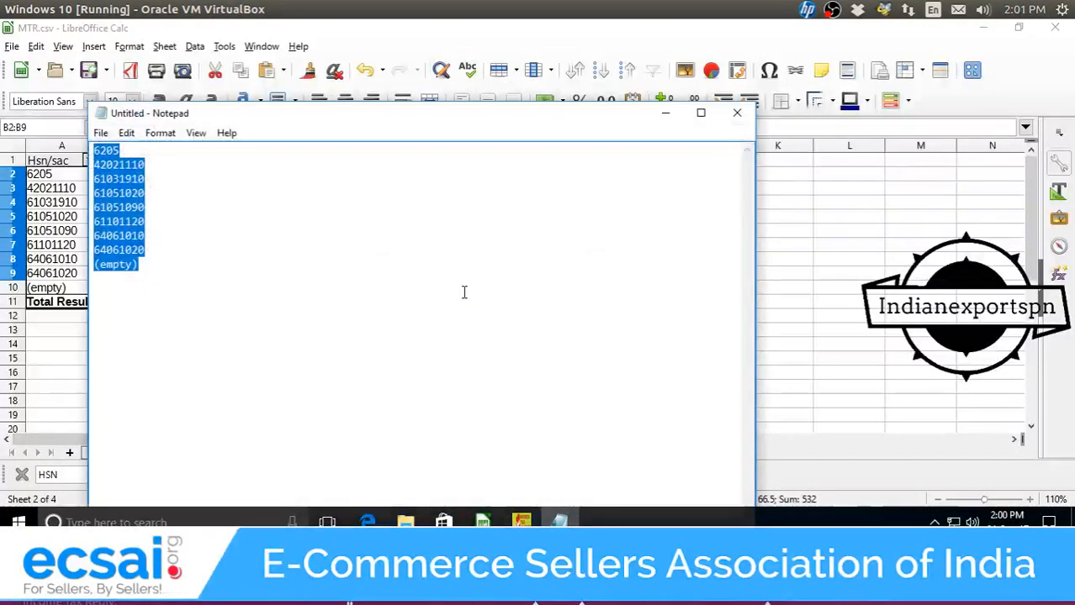
key("ctrl+v")
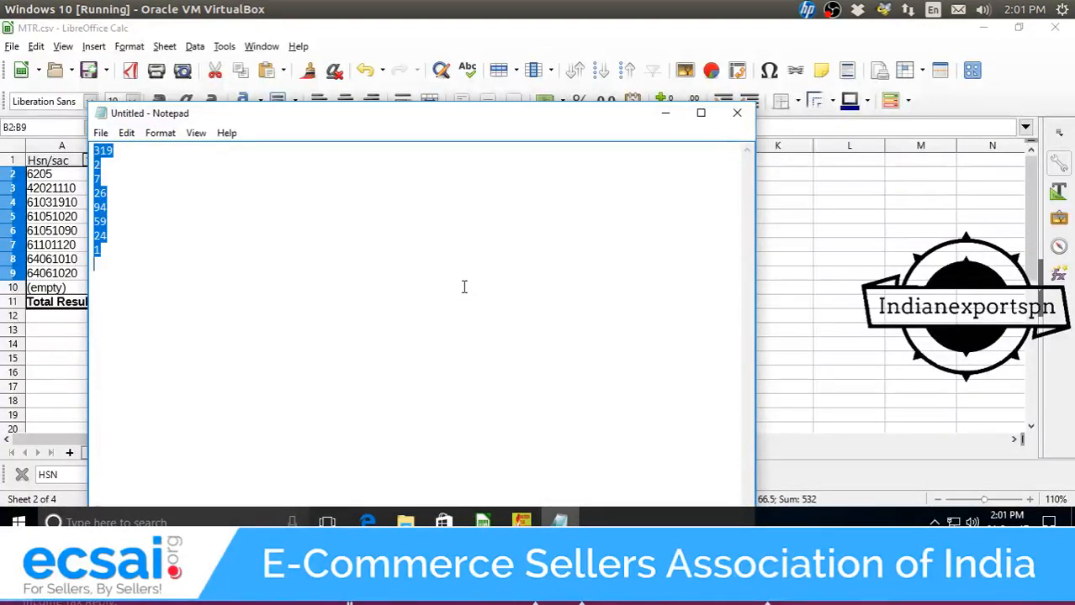
left_click(664, 112)
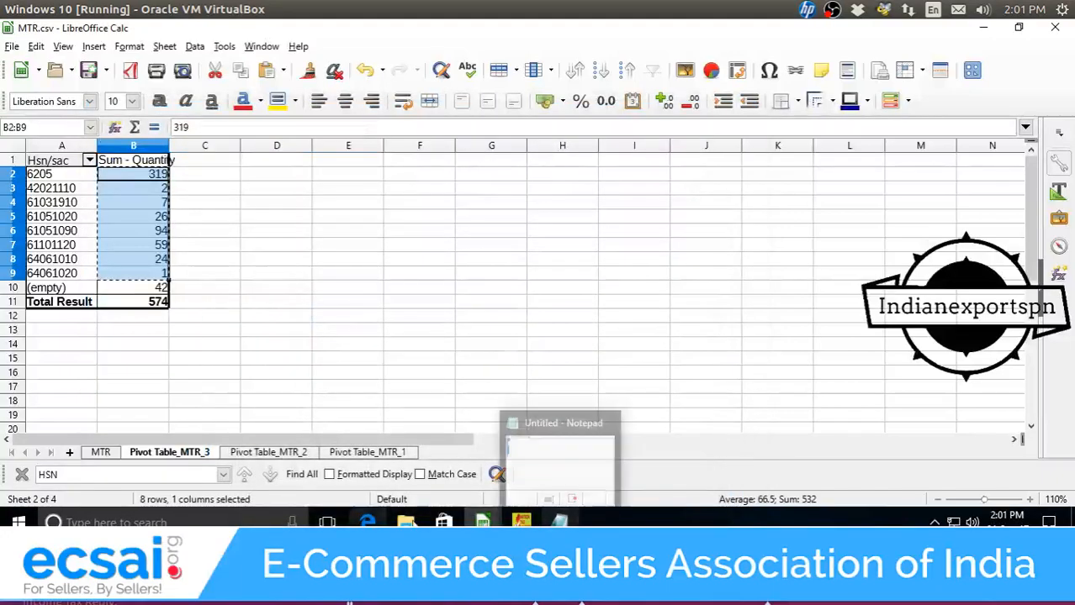
Paste the quantities into hsn.csv's Total Quantity from D2 (319, 2, 7, 26, 94, 59, 24, 1).
mouse_move(483, 522)
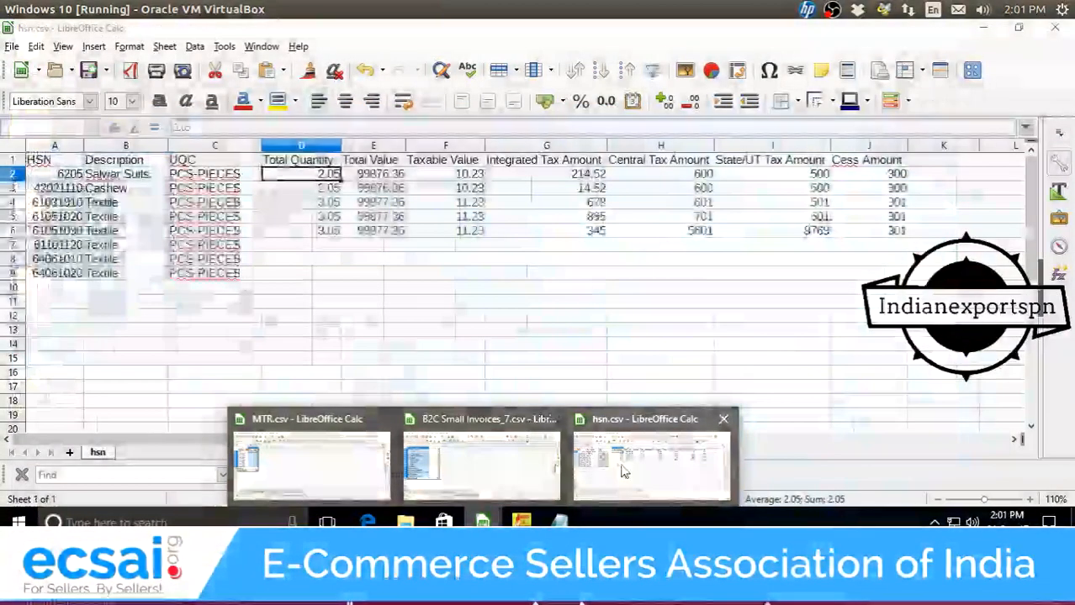
left_click(622, 471)
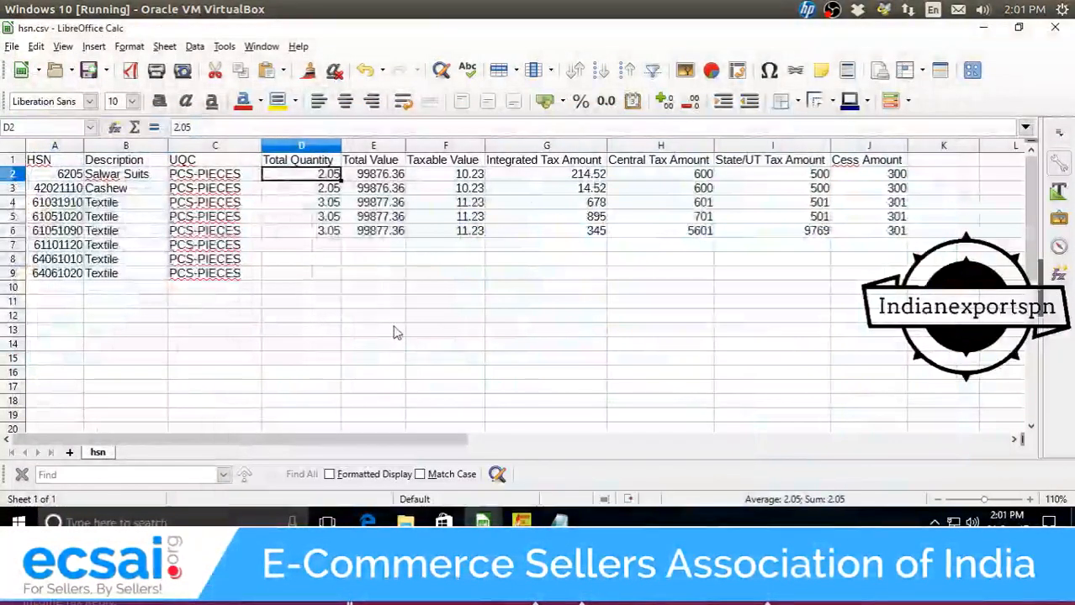
key("ctrl+v")
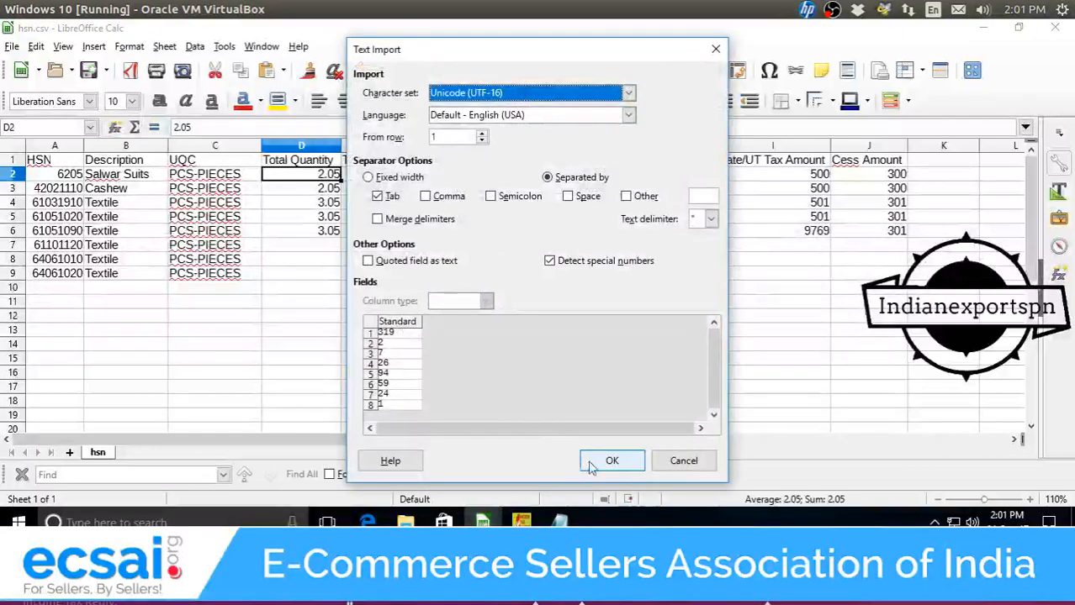
left_click(611, 455)
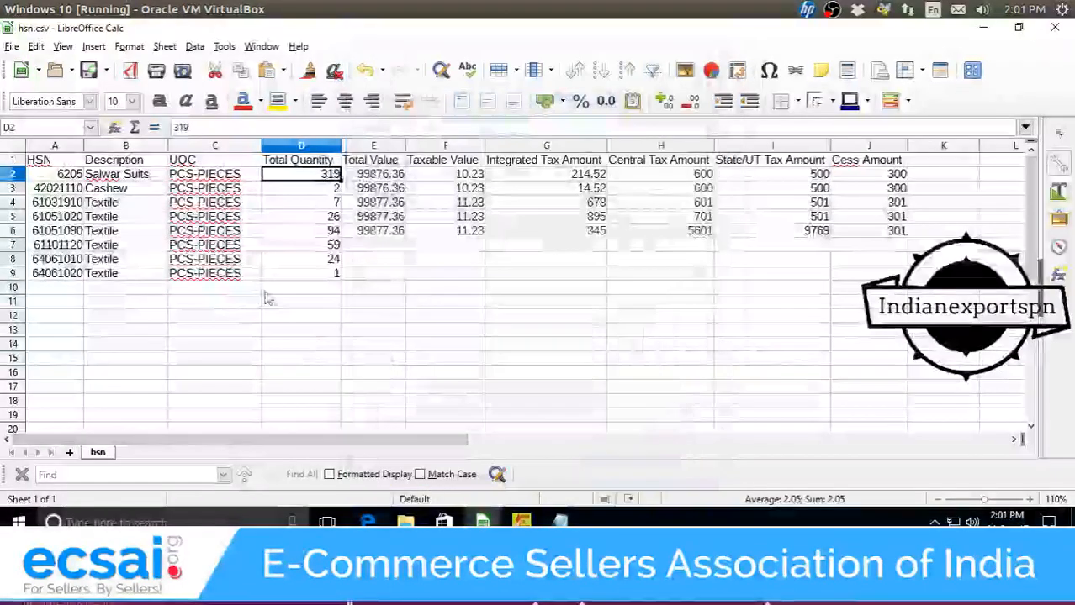
left_click(388, 176)
mouse_move(482, 522)
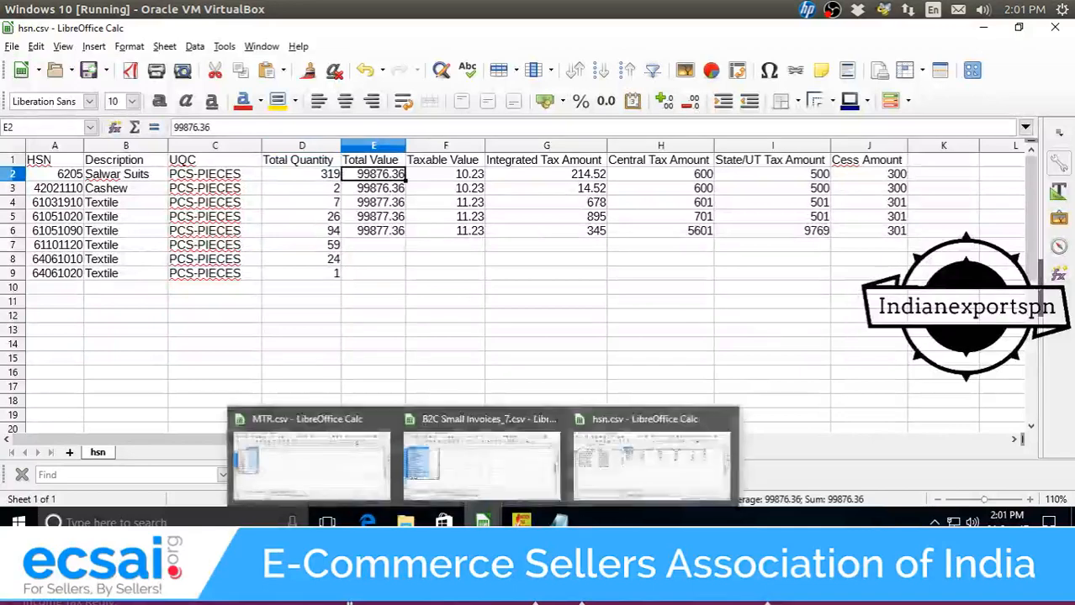
left_click(456, 179)
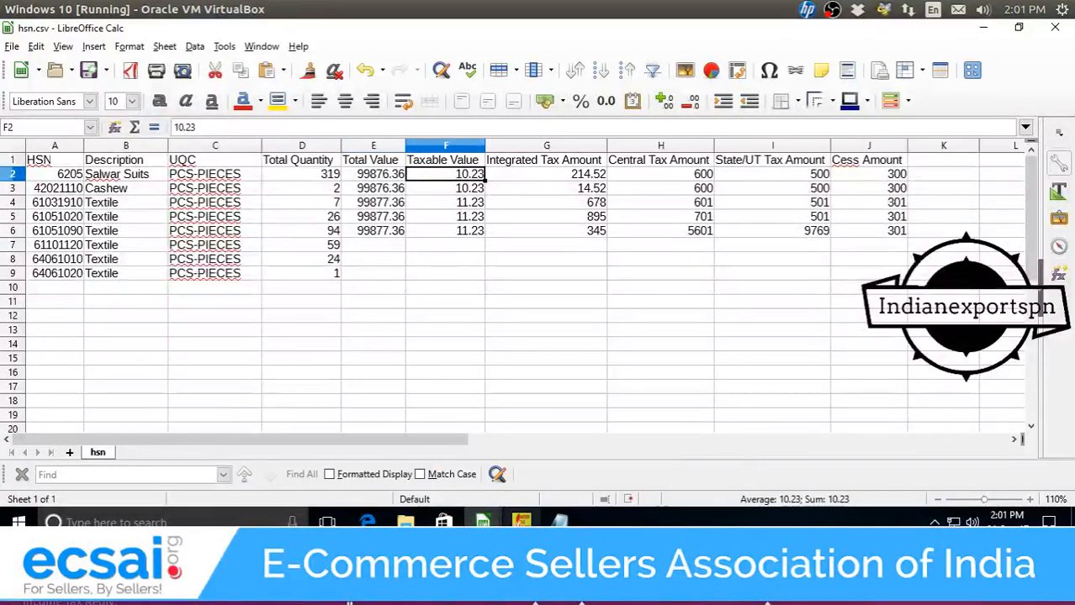
mouse_move(521, 521)
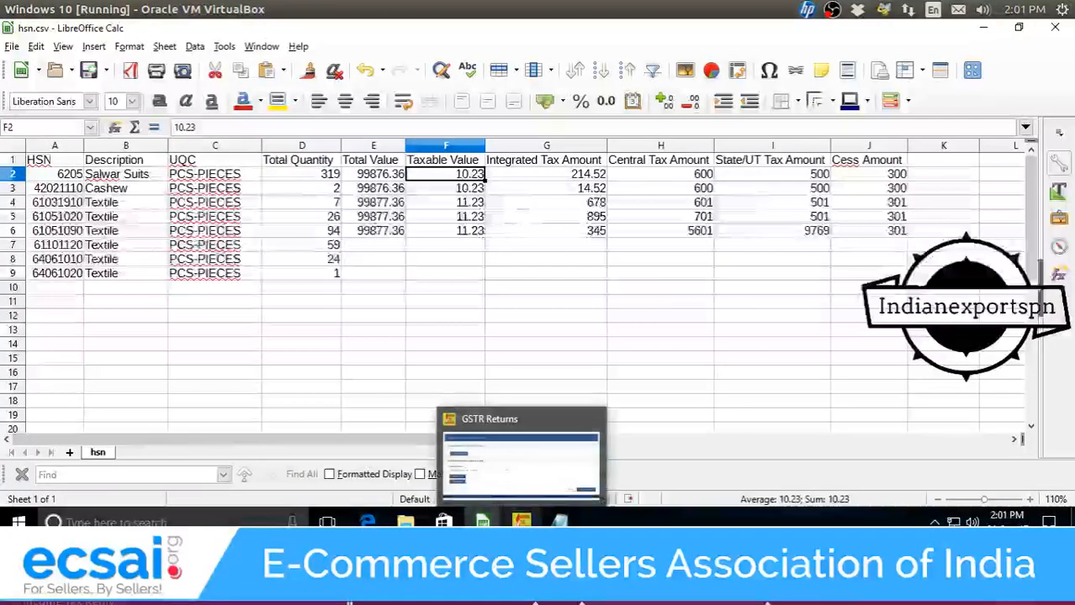
left_click(400, 173)
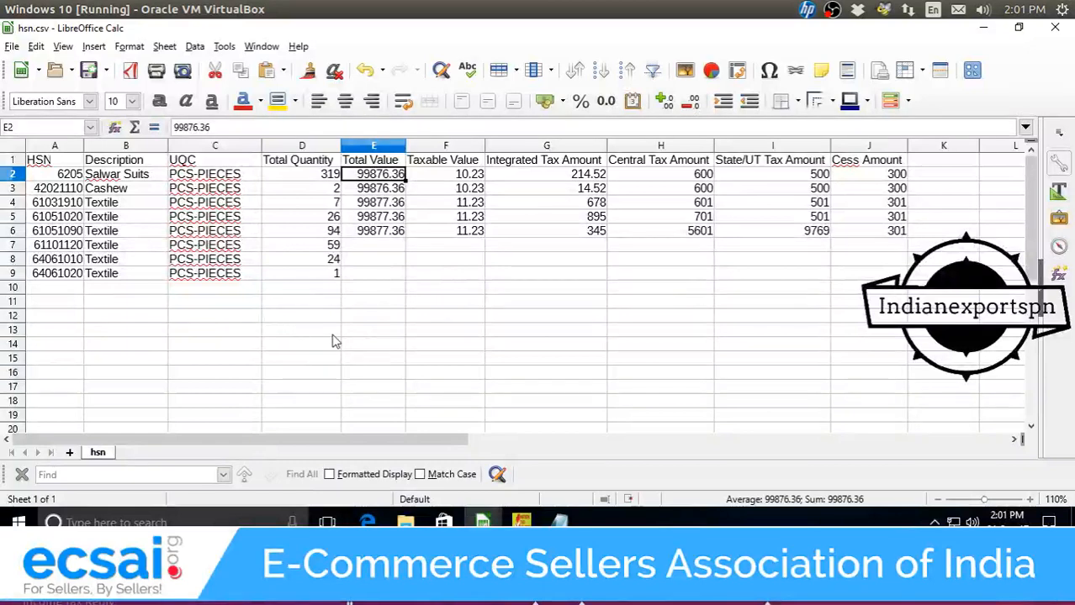
left_click(405, 522)
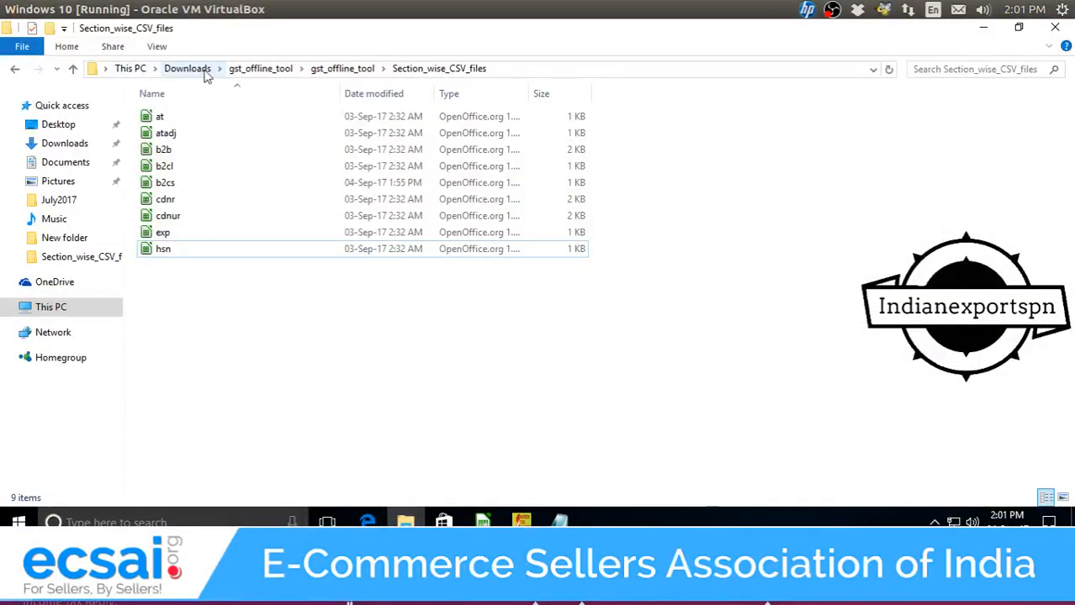
Open HSN SAC summary_12.csv from Downloads > July2017 in Calc, accepting the Text Import settings.
left_click(204, 71)
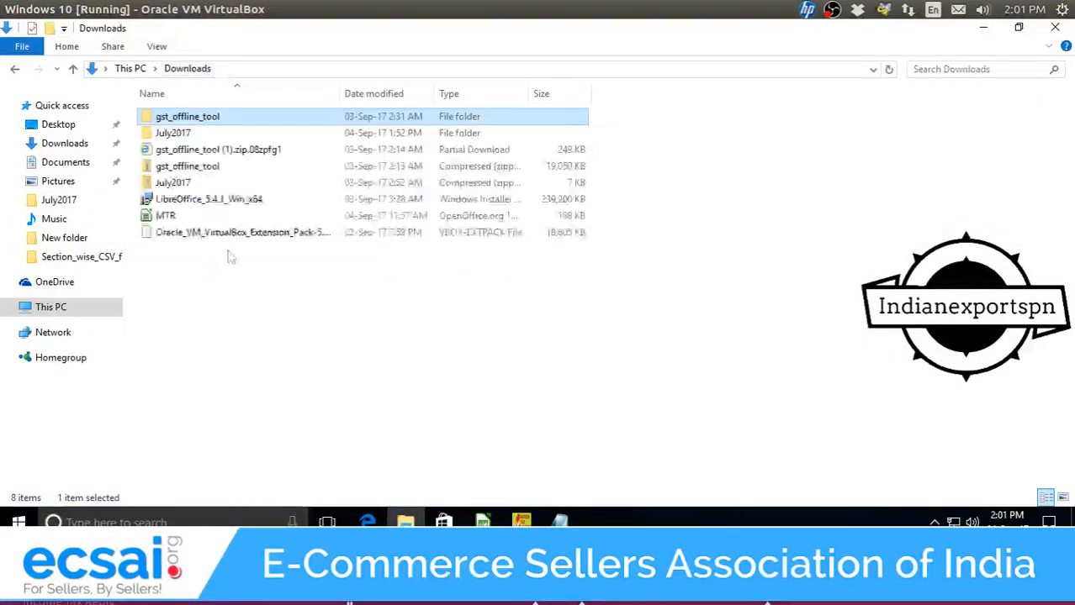
double_click(189, 135)
double_click(200, 183)
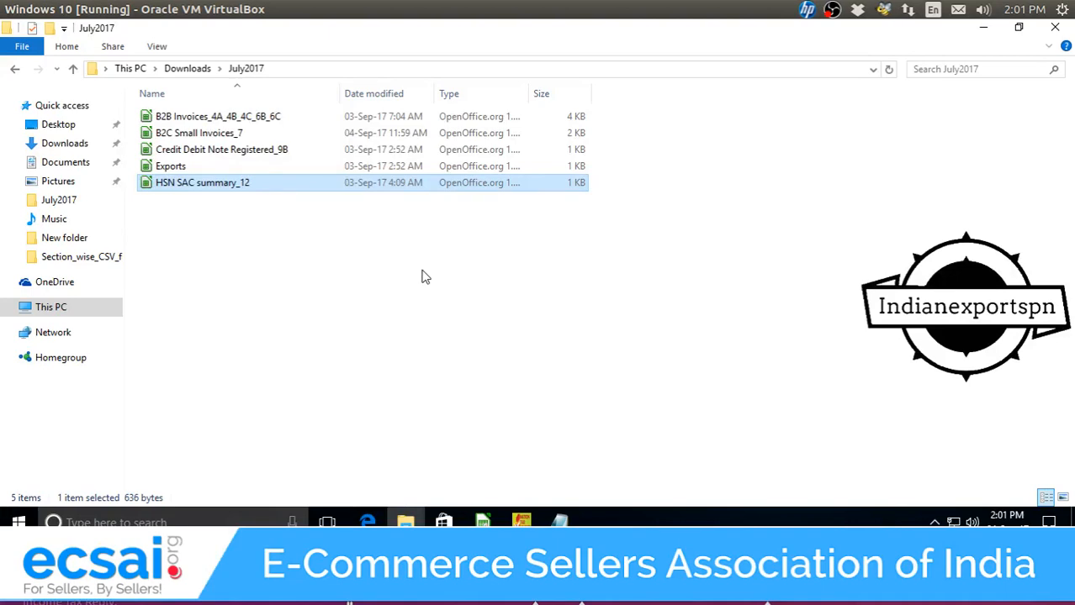
left_click(493, 523)
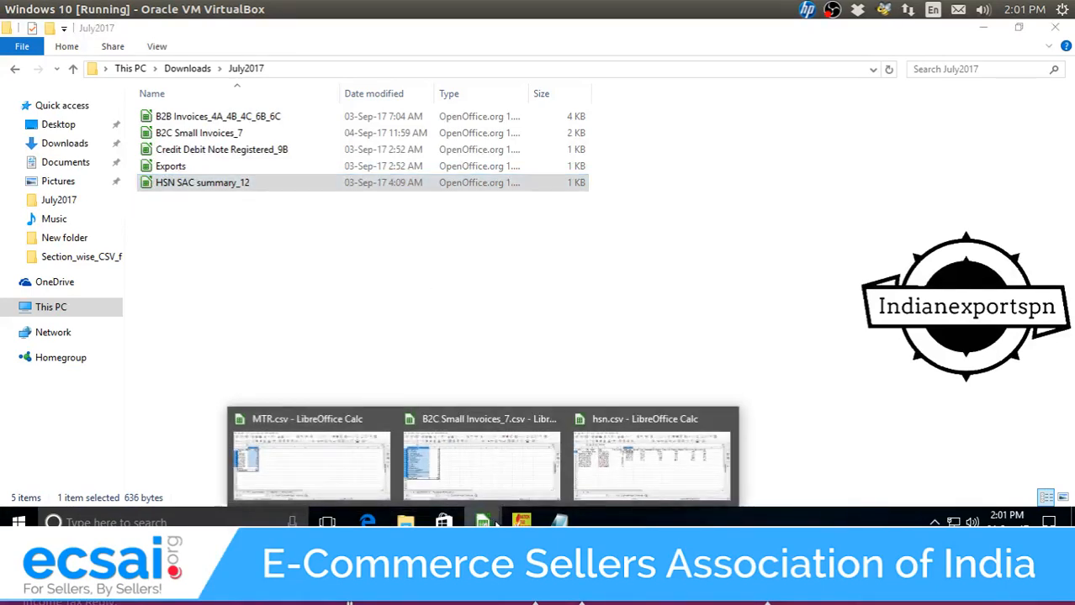
left_click(495, 524)
left_click(391, 264)
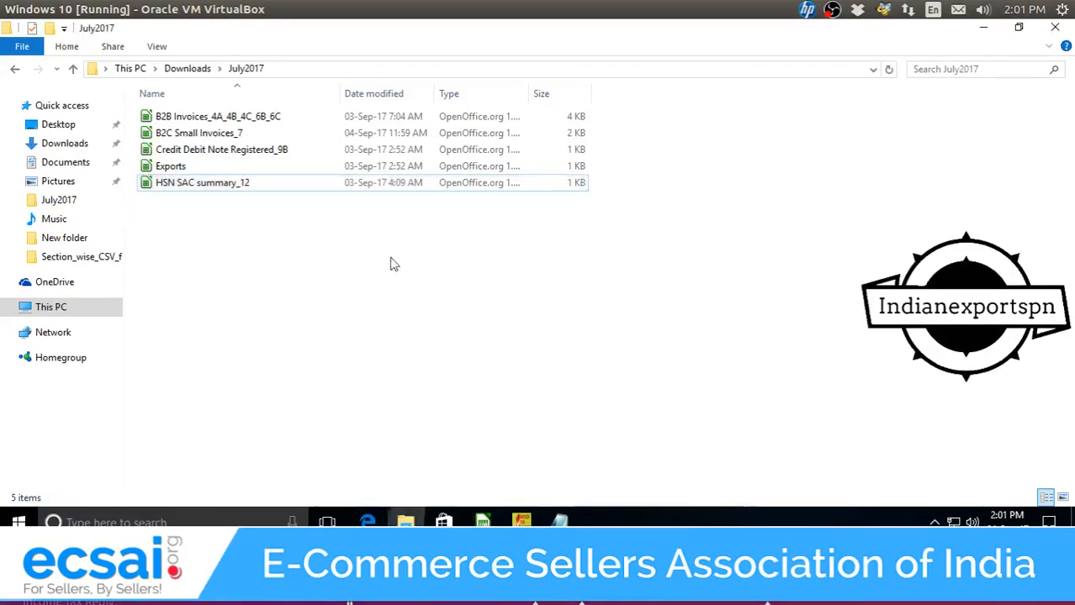
left_click_drag(484, 372, 139, 89)
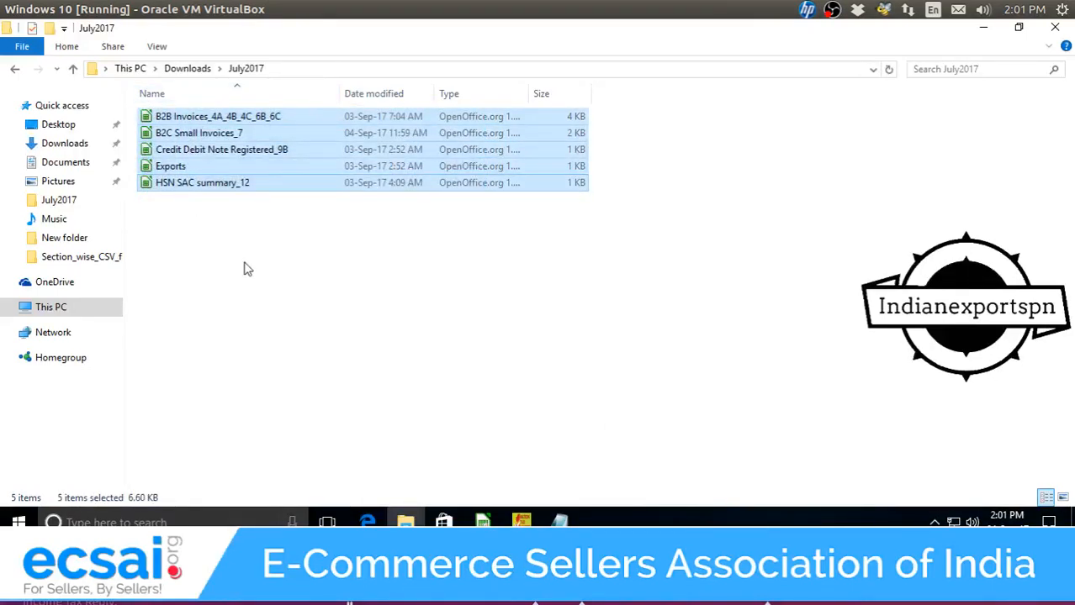
left_click(248, 270)
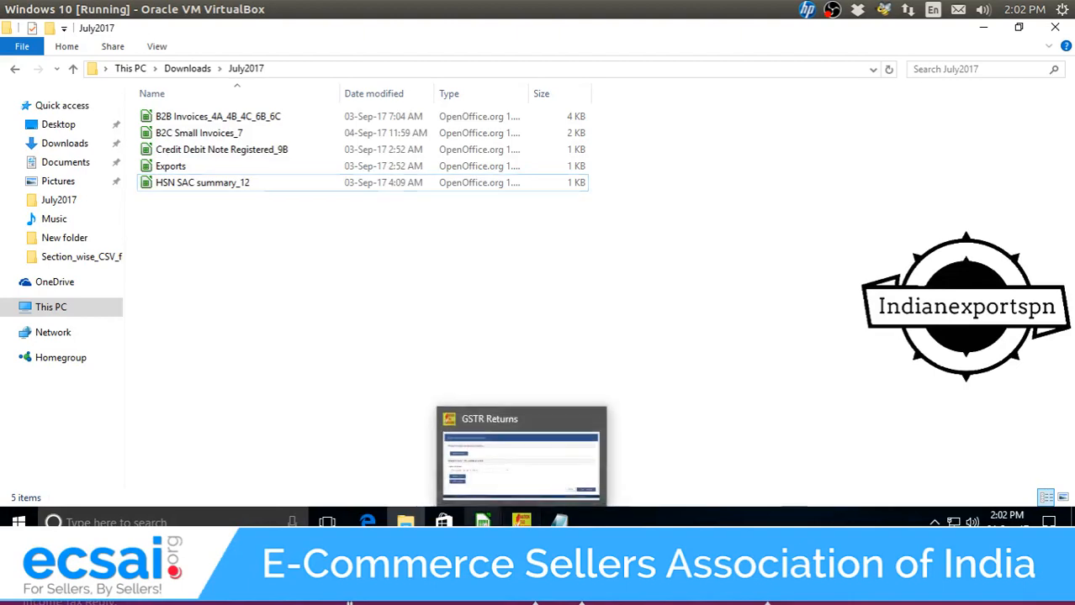
left_click(483, 522)
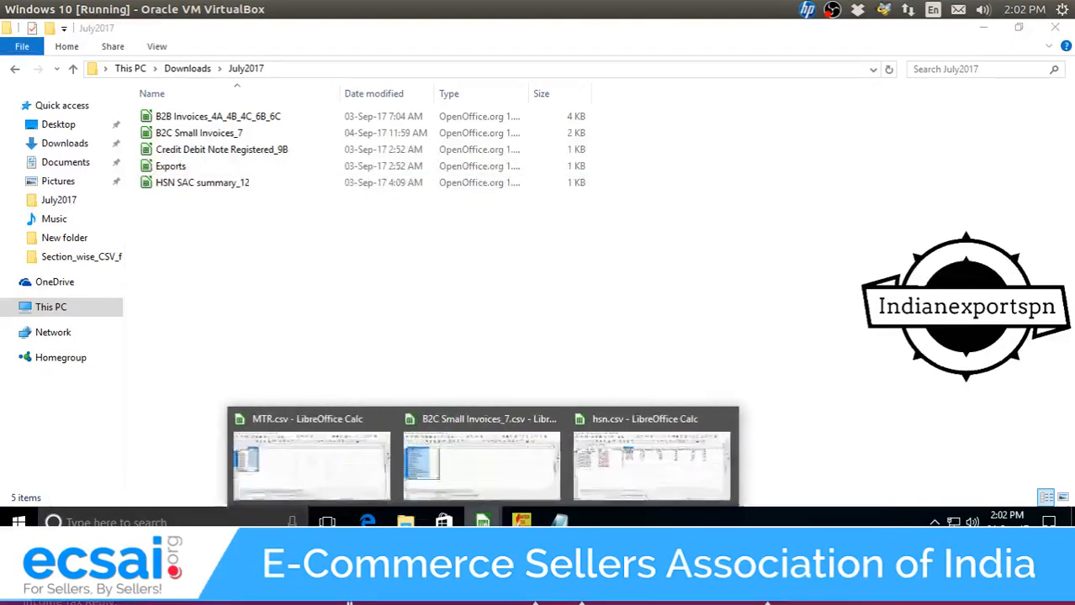
double_click(201, 183)
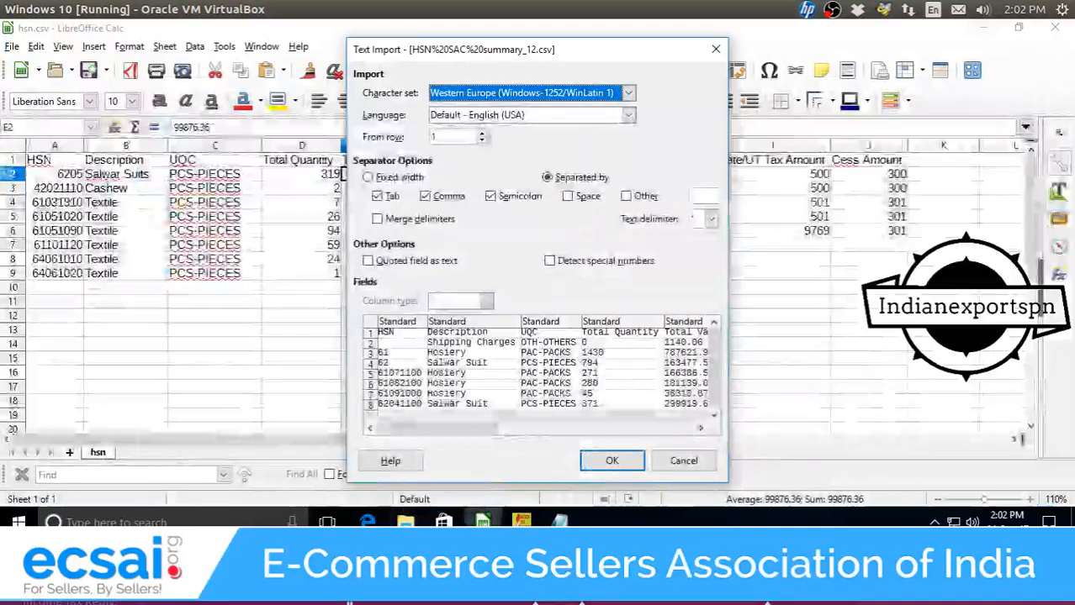
left_click(612, 461)
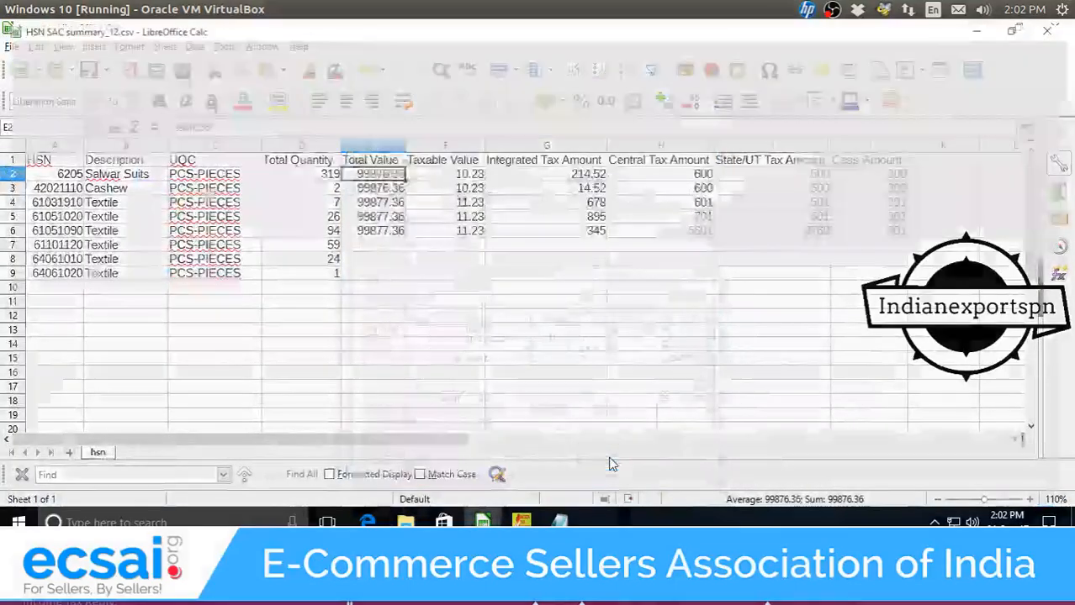
Copy the PCS-PIECES unit from cell C8 of the HSN SAC summary sheet.
scroll(347, 260, "down", 4)
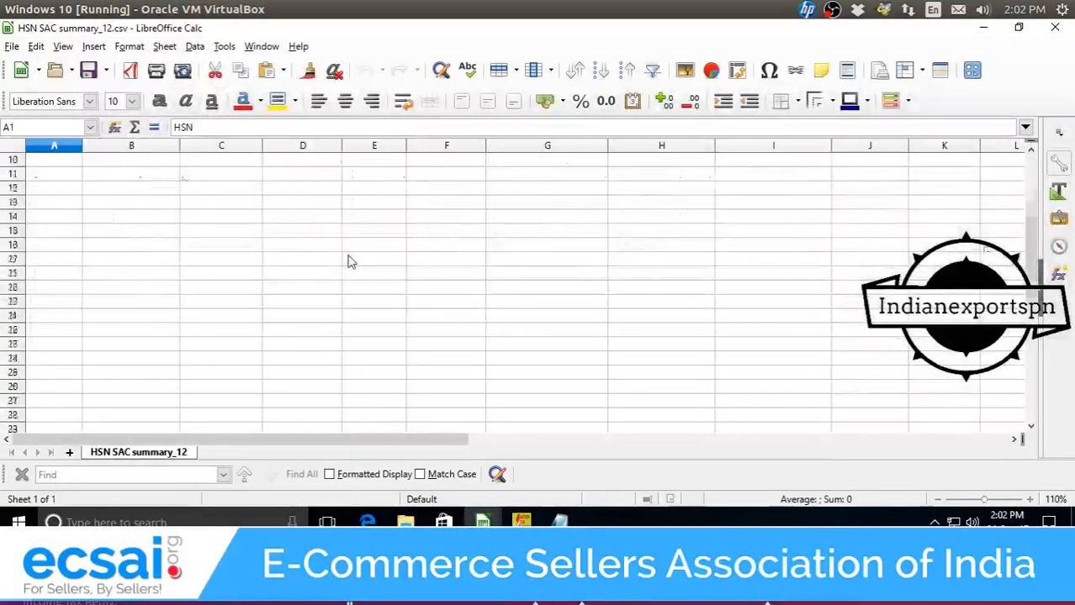
scroll(350, 262, "up", 2)
scroll(351, 261, "up", 1)
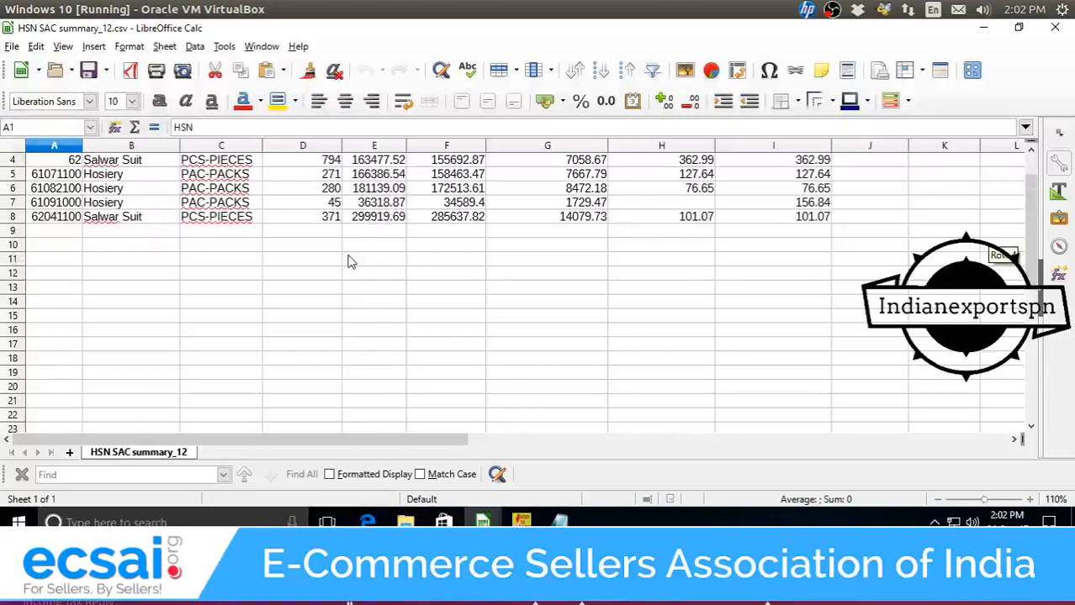
scroll(351, 261, "down", 1)
scroll(208, 202, "down", 2)
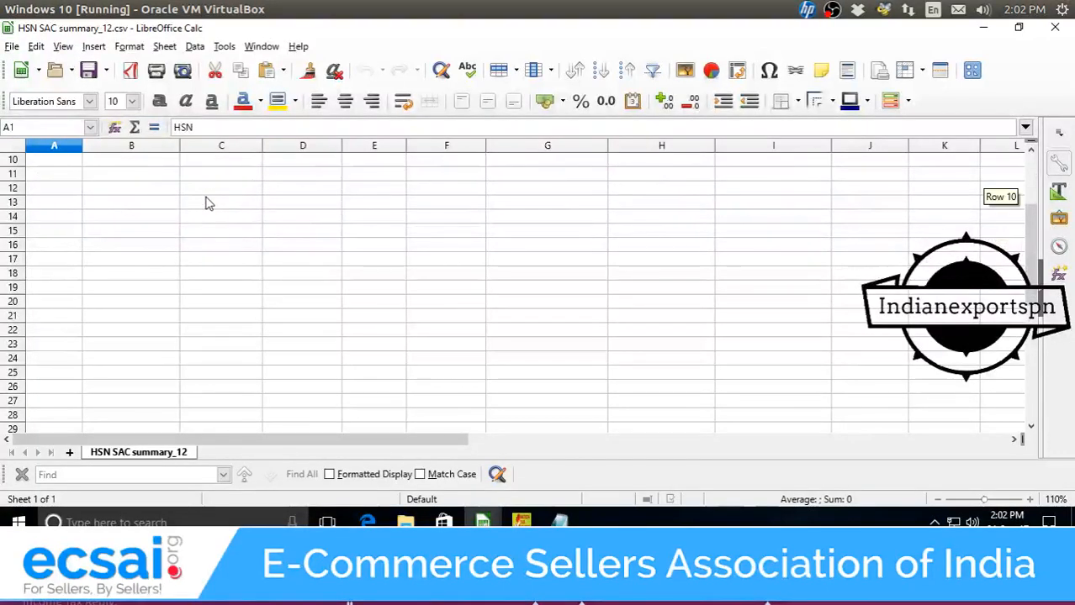
scroll(209, 202, "up", 2)
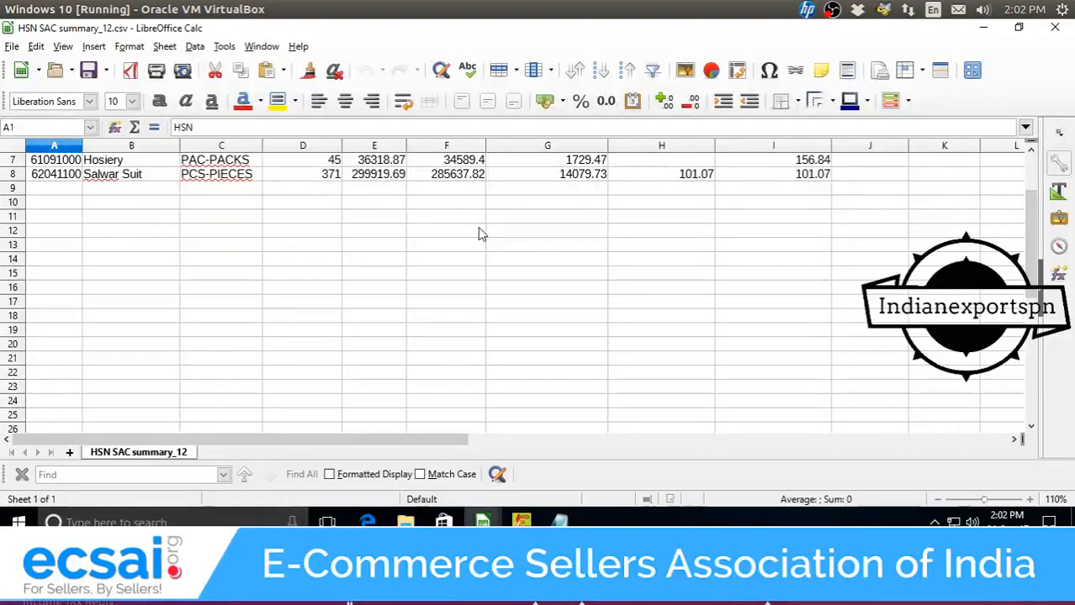
scroll(478, 229, "up", 2)
scroll(478, 229, "down", 2)
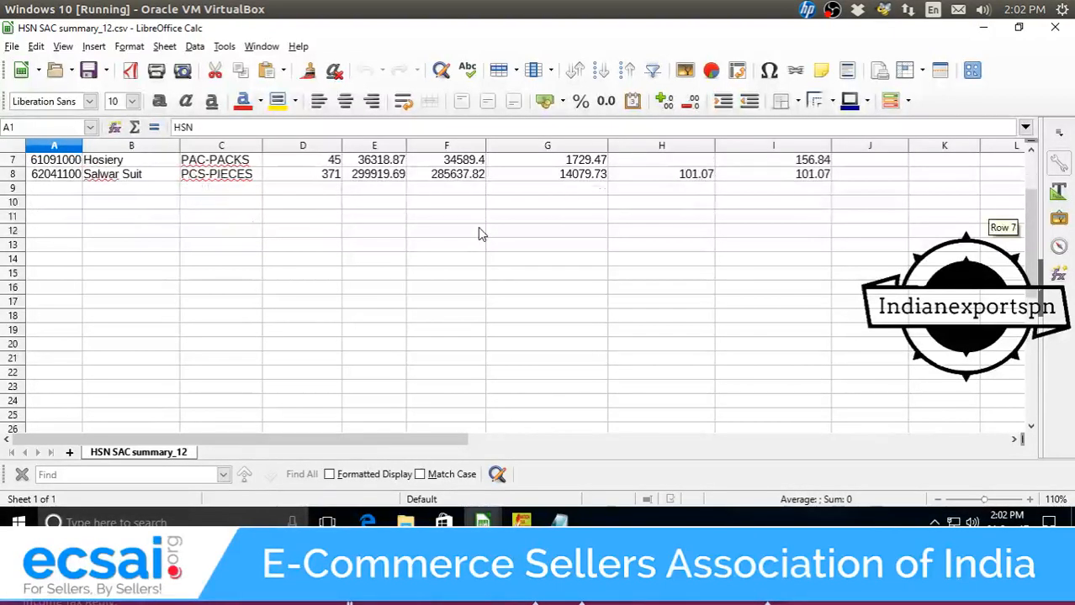
left_click(461, 174)
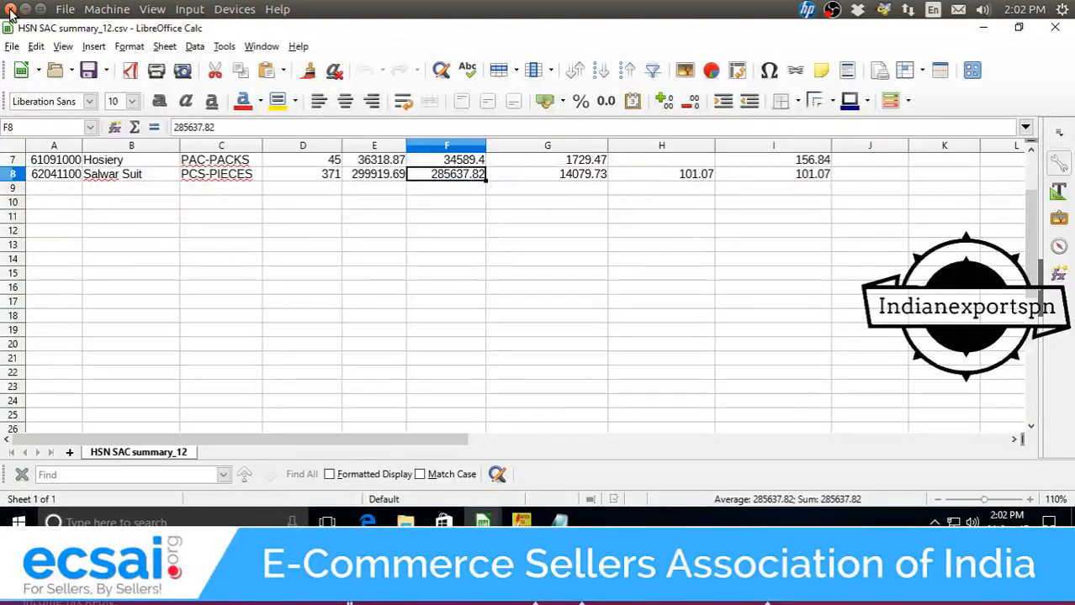
left_click(211, 175)
key("ctrl+c")
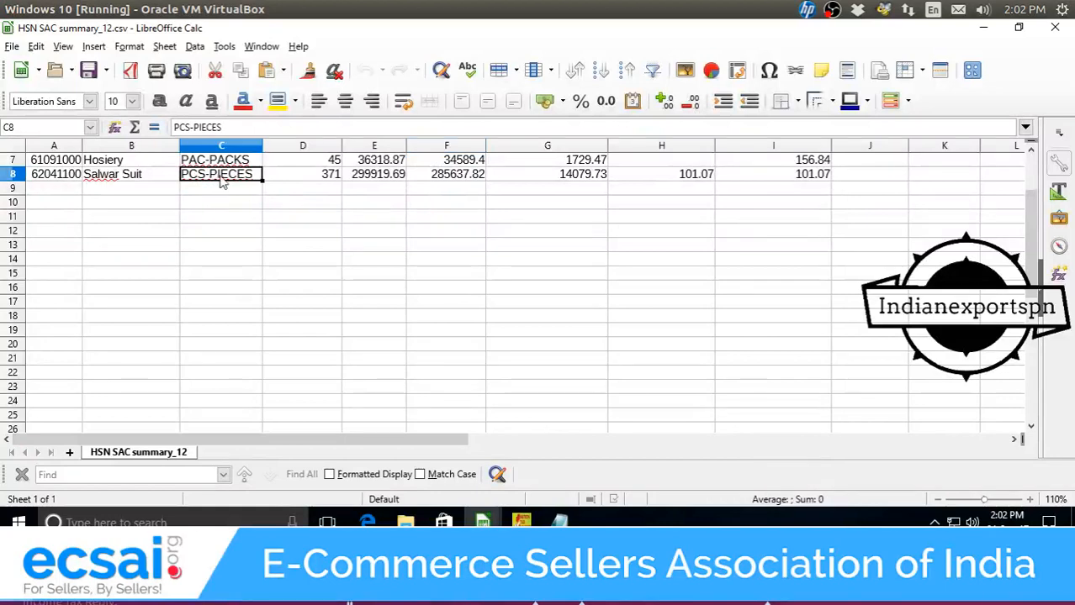
Return to hsn.csv and select the first UQC cell, C2.
mouse_move(481, 522)
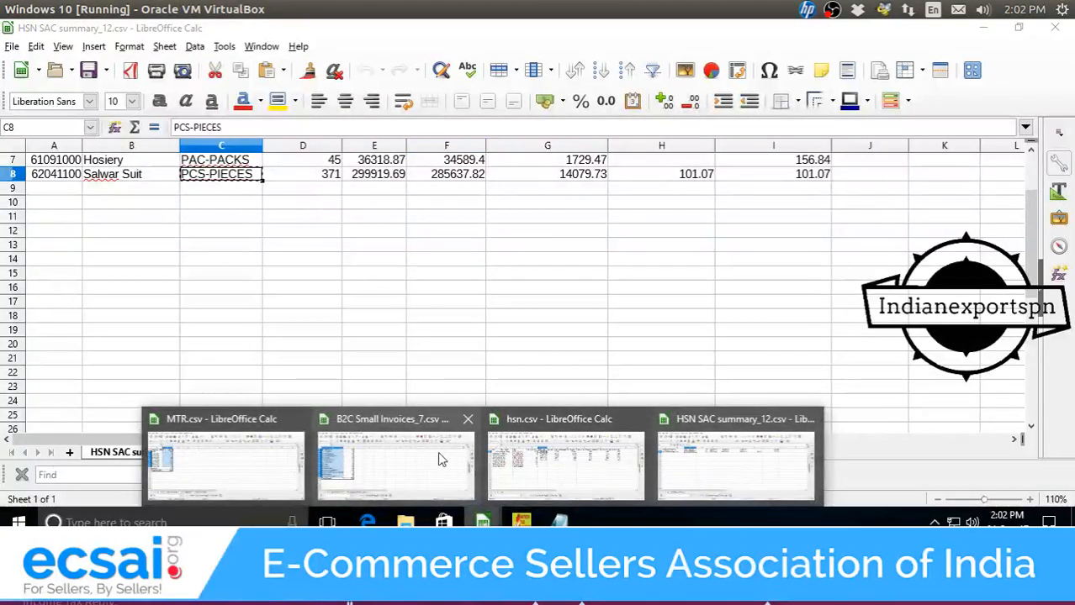
left_click(565, 462)
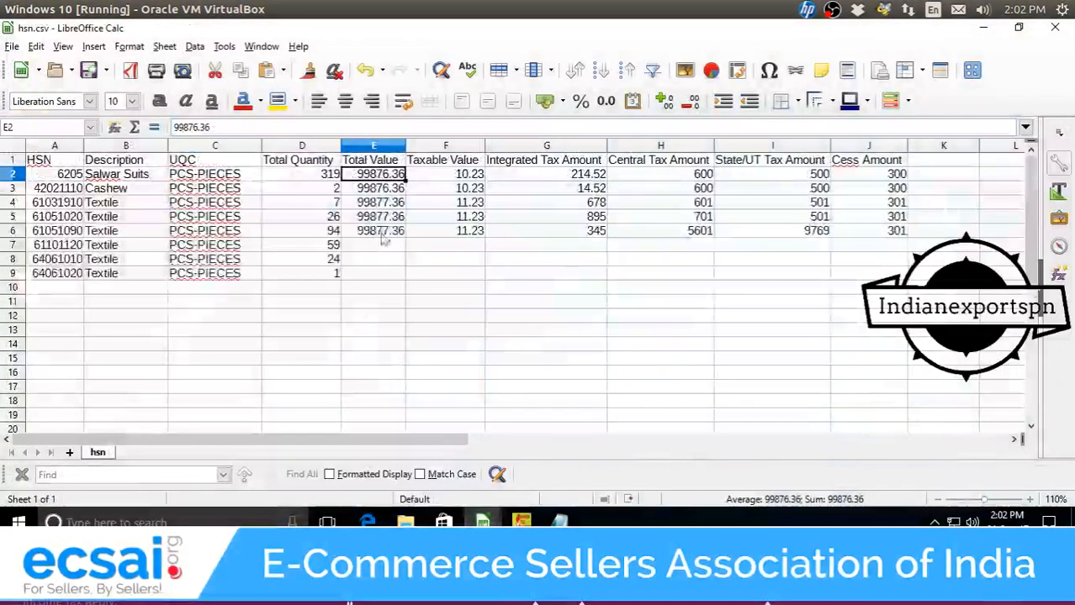
left_click(243, 177)
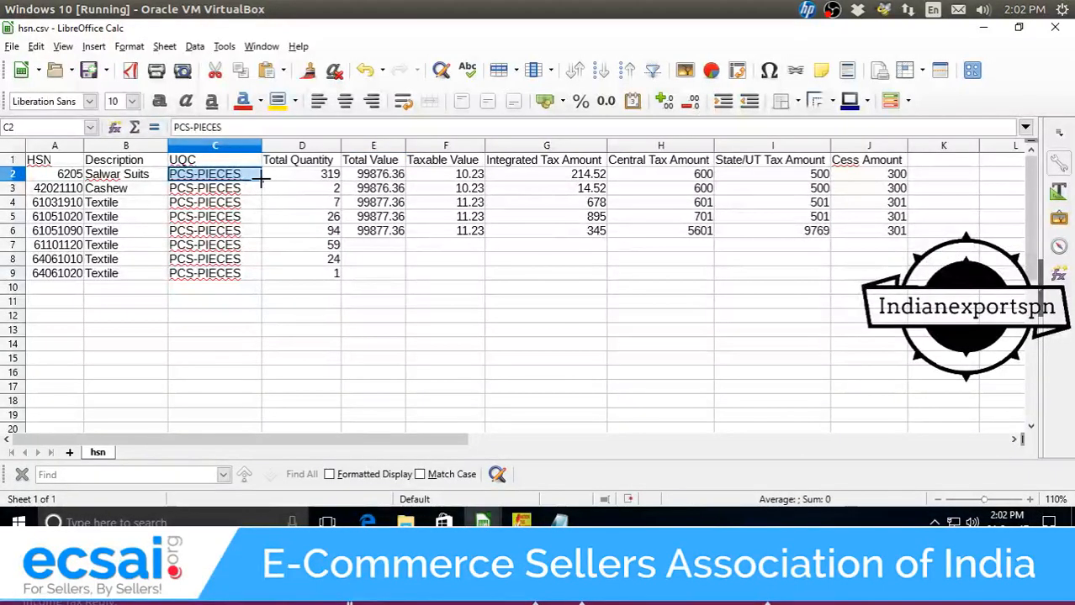
Fill PCS-PIECES down hsn.csv's UQC column and close the HSN SAC summary_12 window.
left_click_drag(263, 177, 251, 280)
left_click(383, 177)
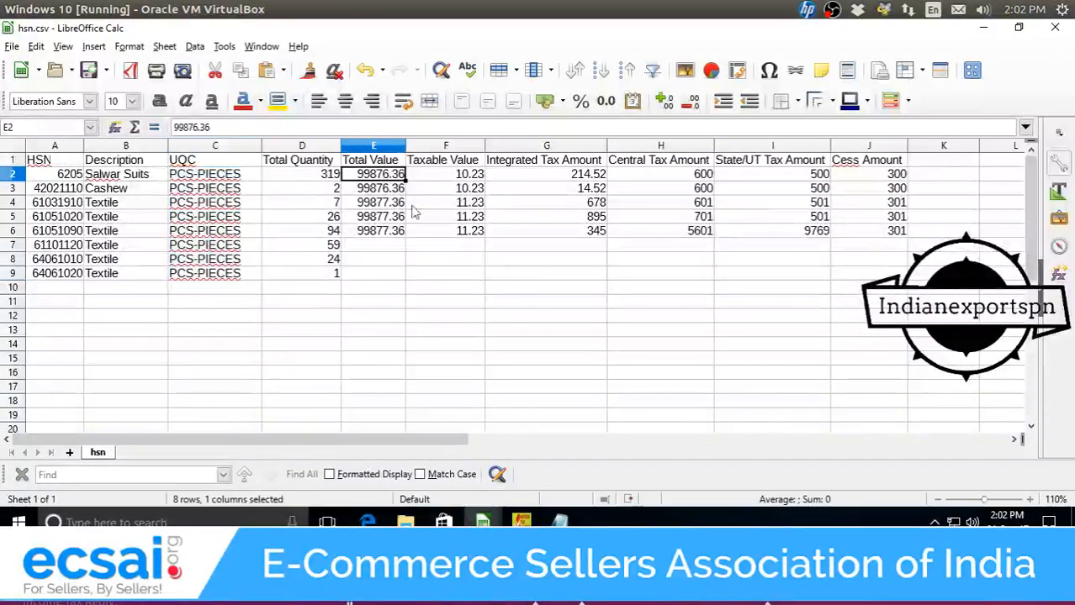
left_click(469, 175)
mouse_move(482, 523)
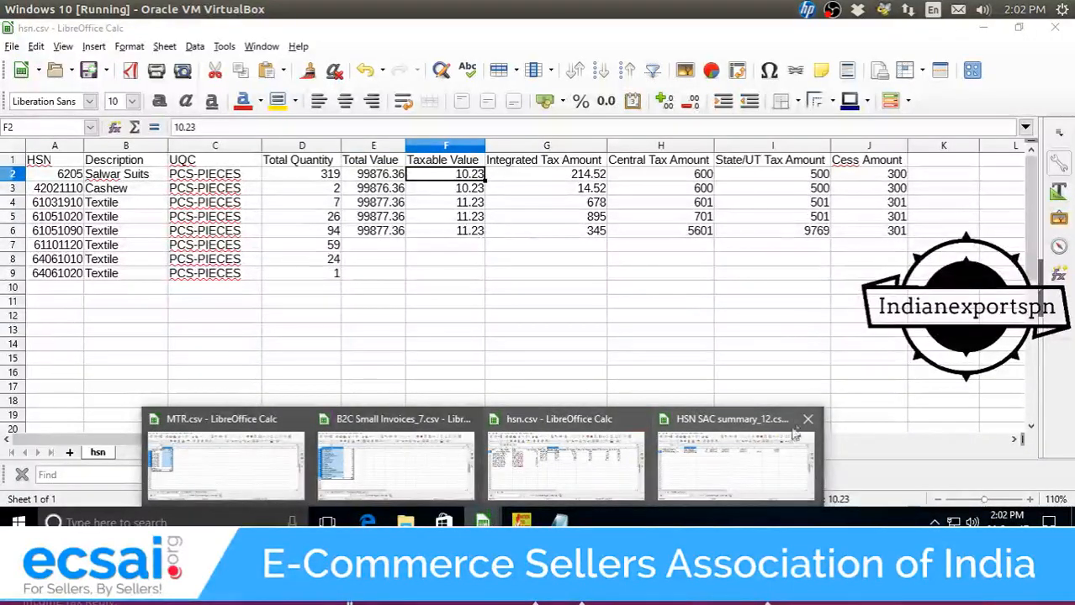
left_click(808, 419)
left_click(808, 417)
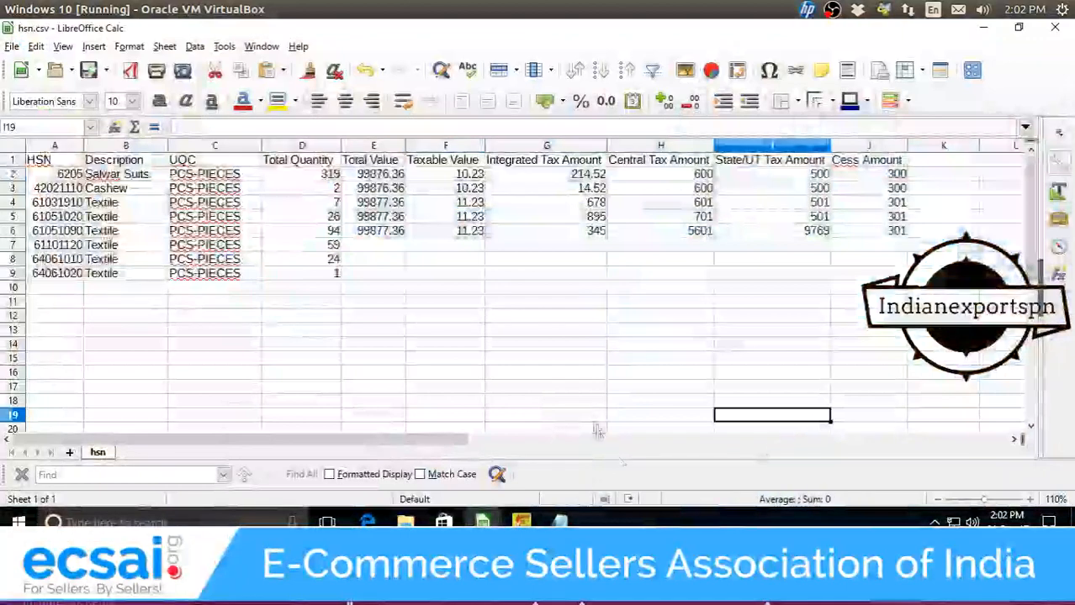
Select the row totals E3:E10 on MTR.csv's Pivot Table_MTR_2 sheet.
mouse_move(482, 522)
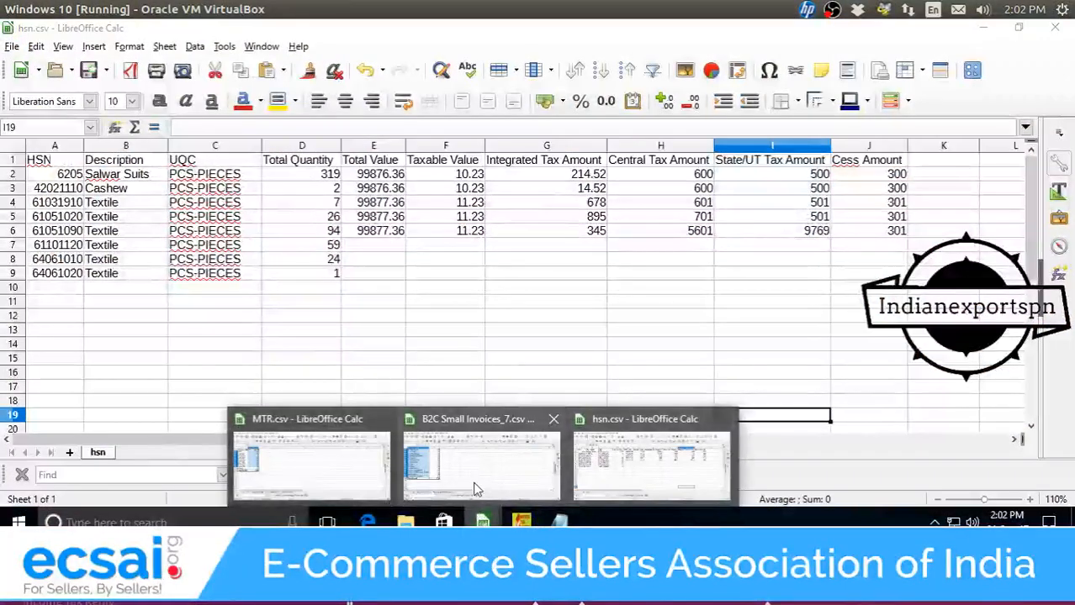
left_click(318, 471)
left_click(221, 289)
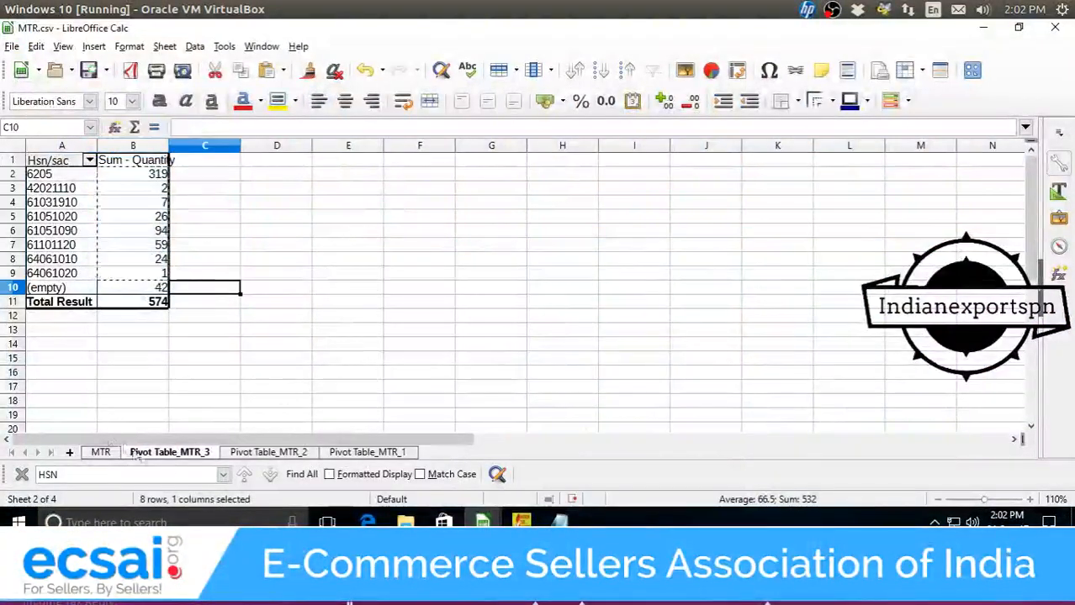
left_click(268, 453)
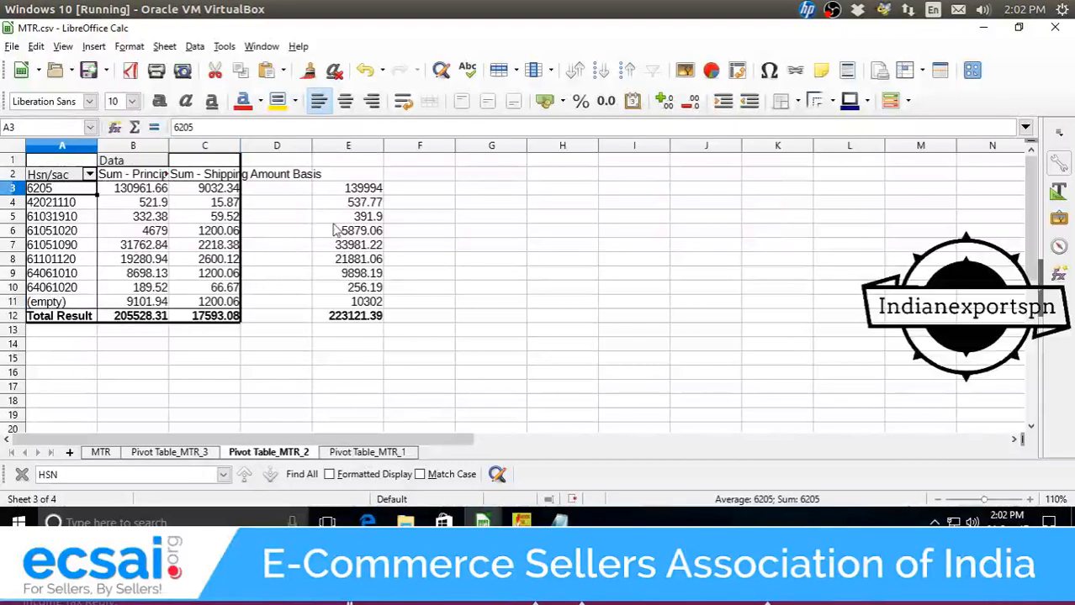
left_click(361, 193)
left_click_drag(361, 196, 371, 291)
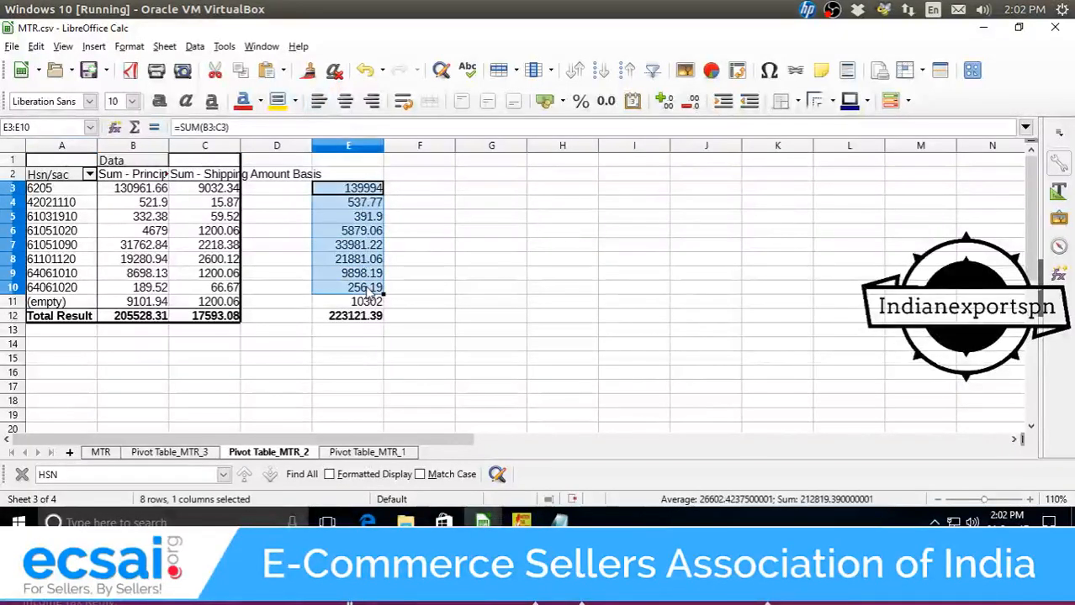
Paste the totals into Notepad, trim the stray decimals from 139994, and reselect the list.
left_click(558, 522)
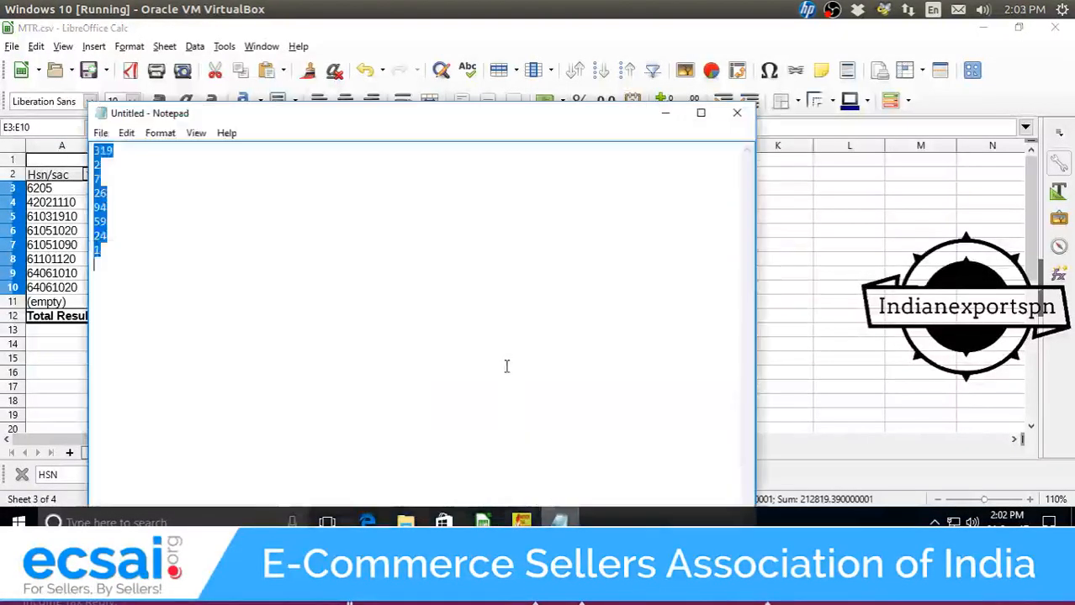
key("ctrl+v")
key("ctrl+a")
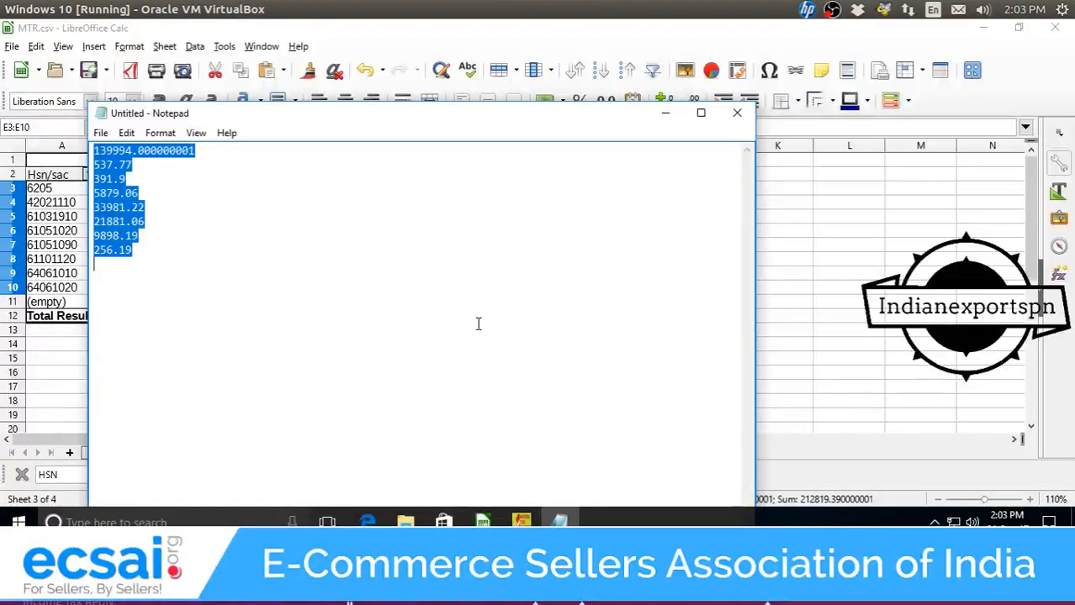
left_click(151, 151)
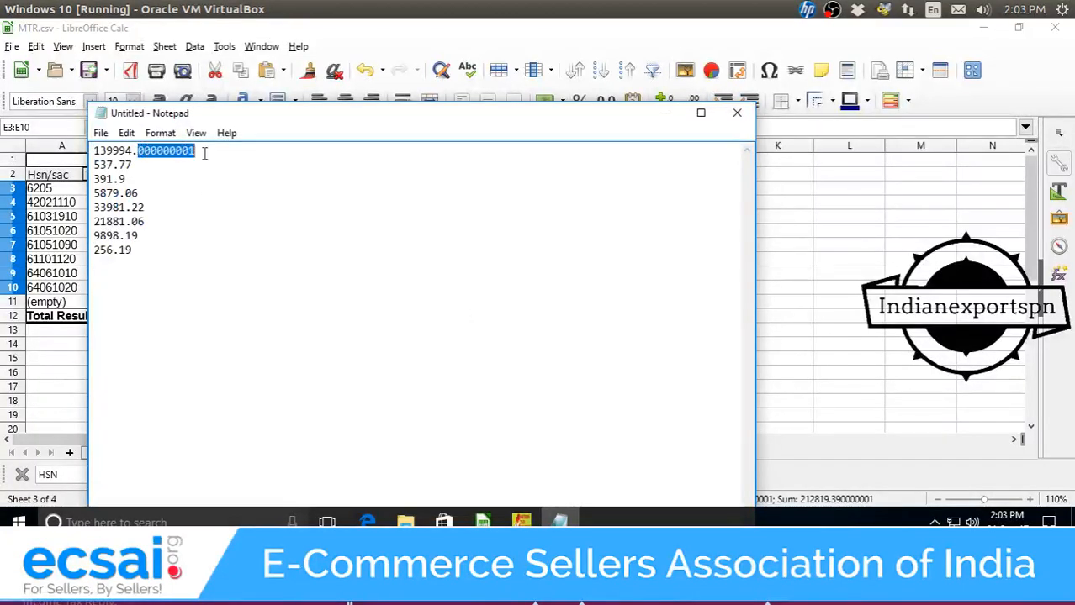
key("BackSpace")
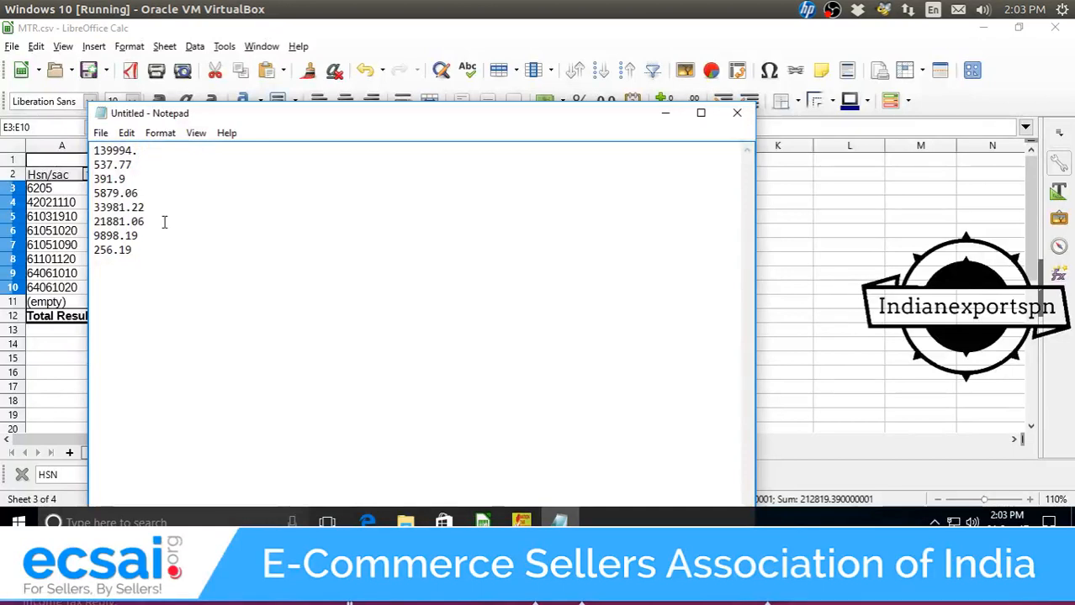
left_click_drag(159, 238, 96, 148)
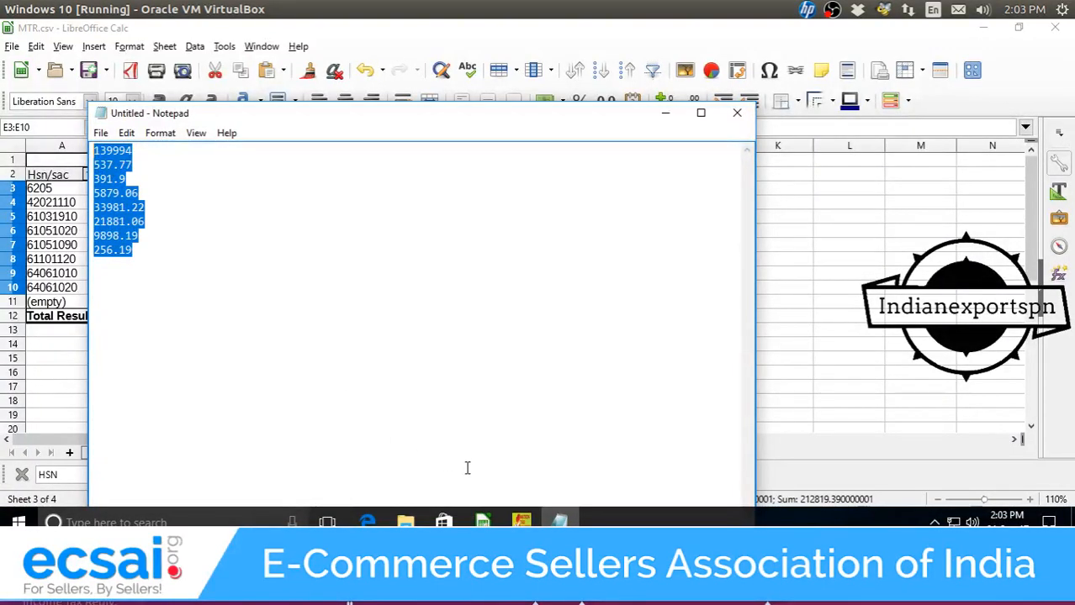
left_click(481, 522)
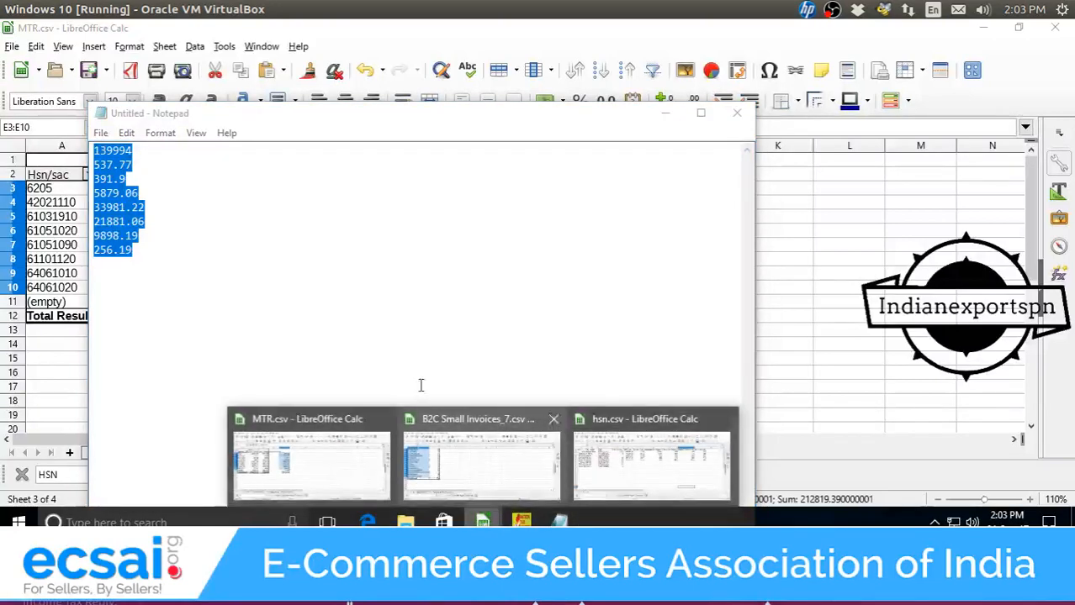
left_click(648, 484)
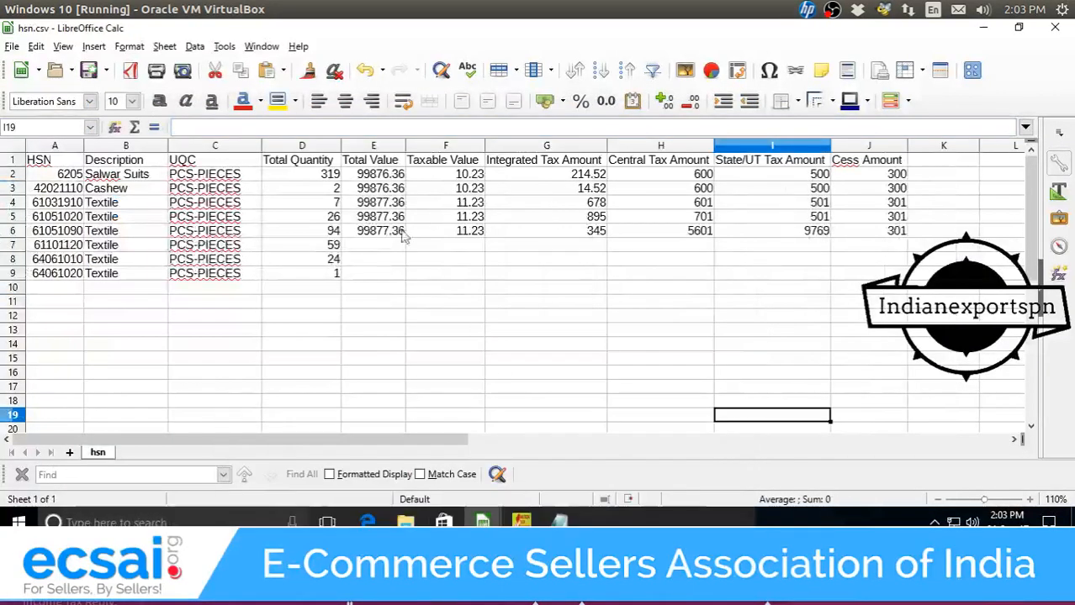
Paste the taxable values (139994 through 256.19) into hsn.csv starting at F2.
left_click(442, 178)
key("ctrl+v")
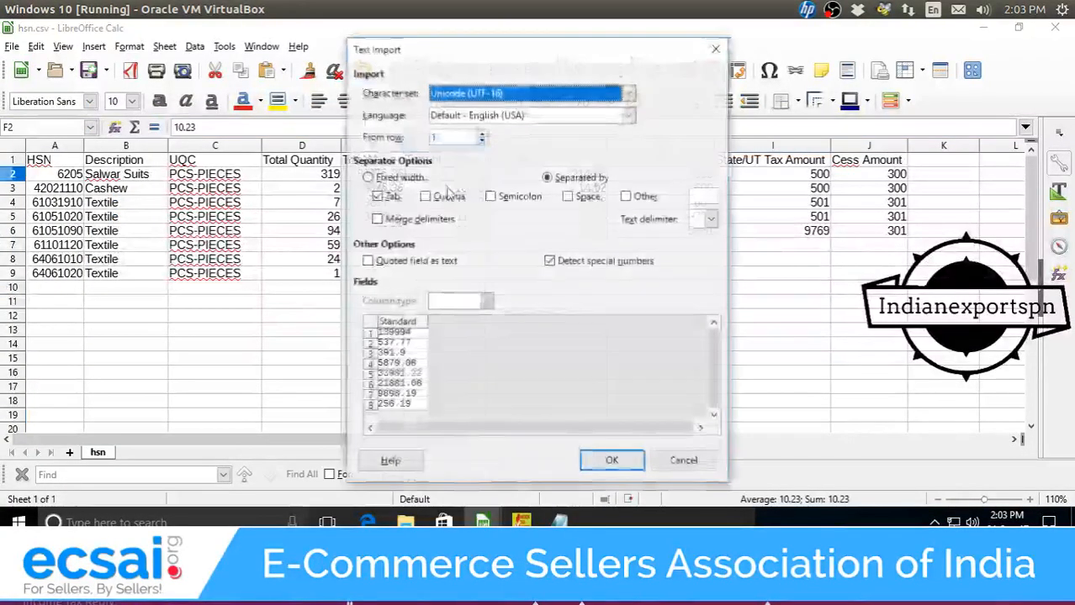
left_click(592, 454)
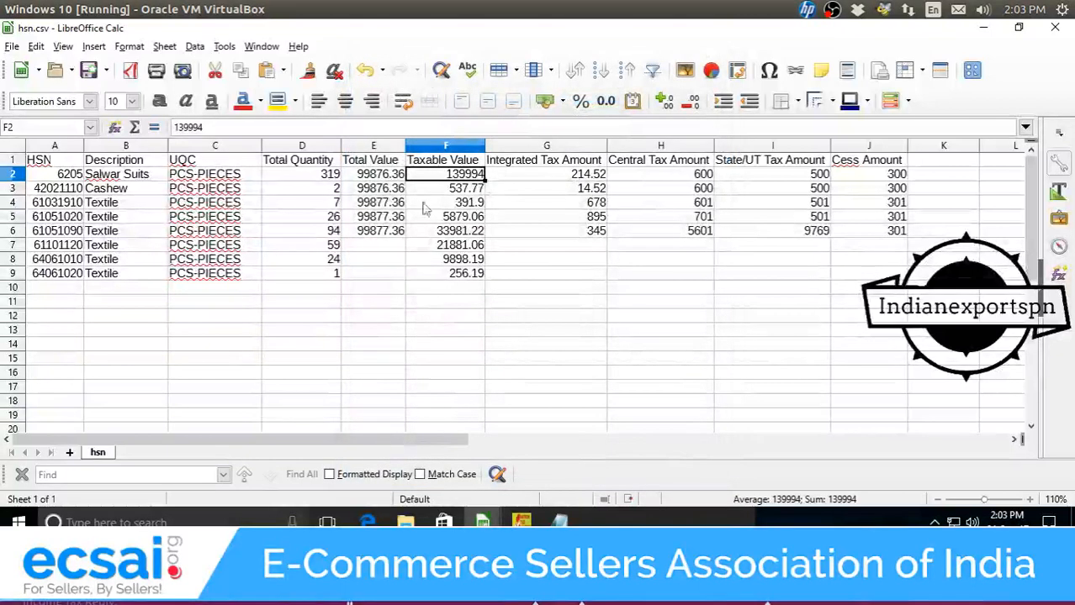
Clear the old Total Value figures in E2:E6 and the tax amounts in columns G to J.
left_click_drag(395, 175, 396, 238)
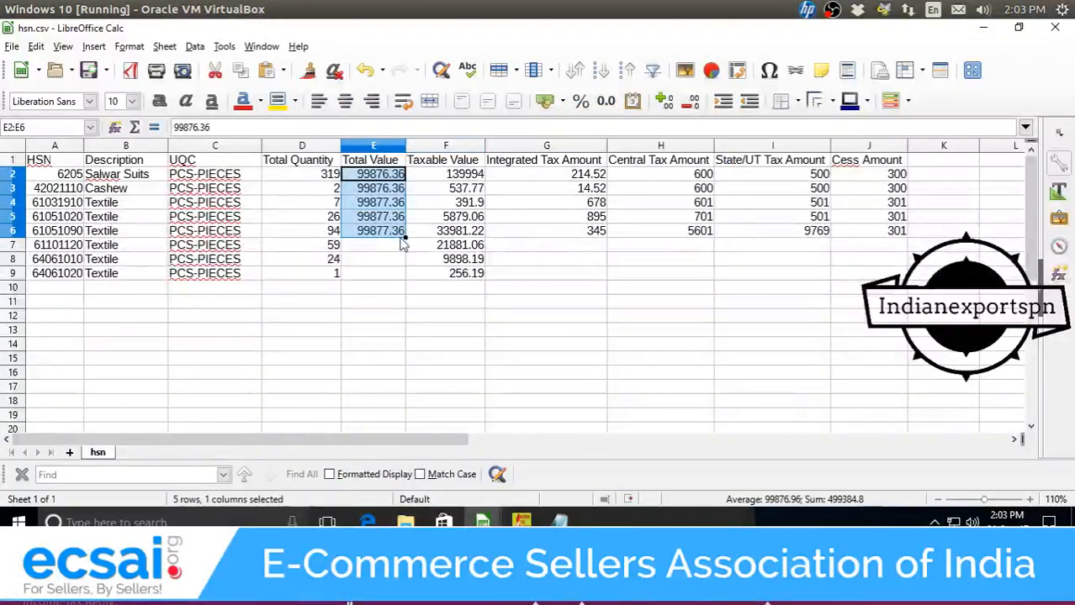
key("Delete")
left_click_drag(589, 181, 548, 184)
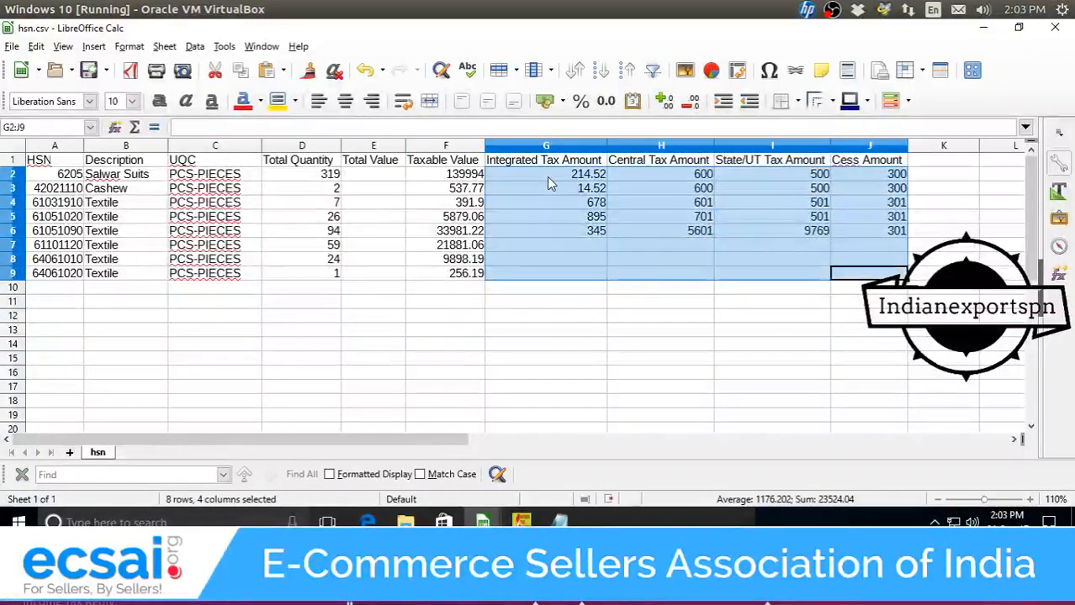
key("Delete")
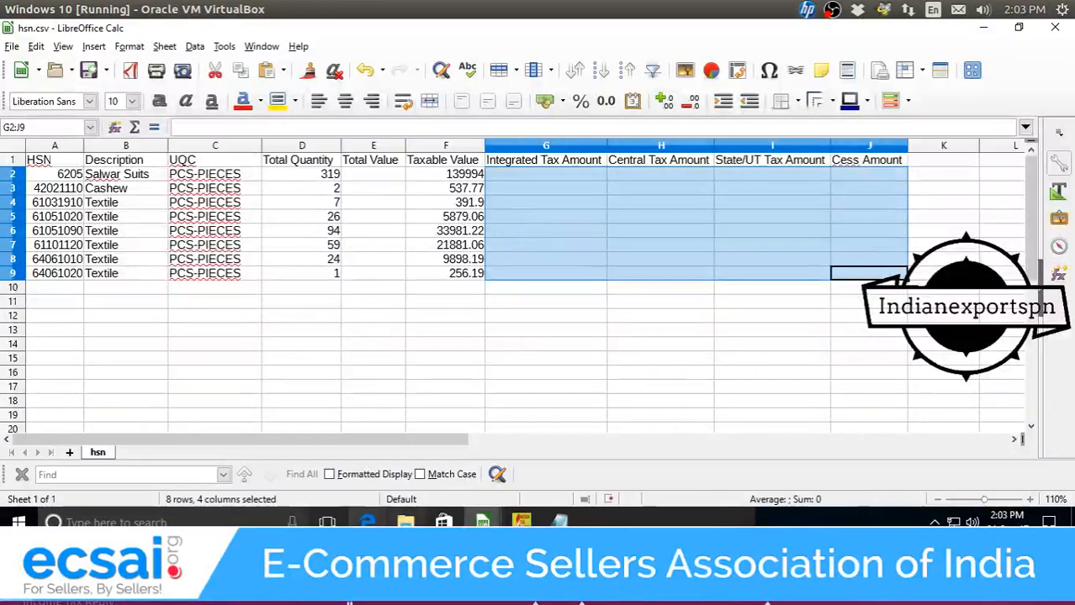
mouse_move(481, 522)
left_click(252, 476)
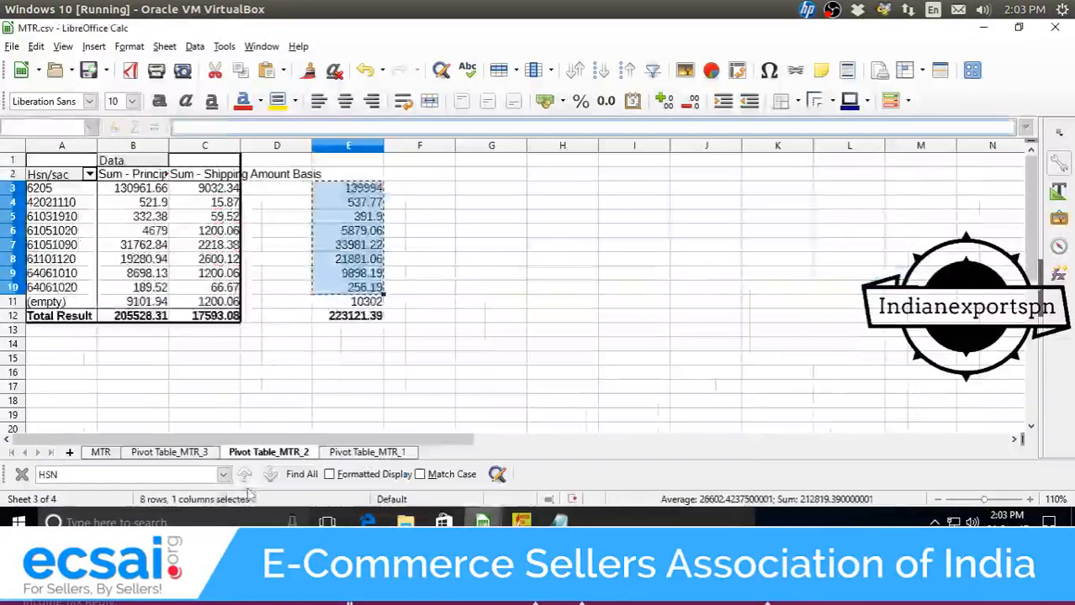
Start a pivot table on the MTR data with Hsn/sac as row field and summed Principal Amount.
left_click(100, 452)
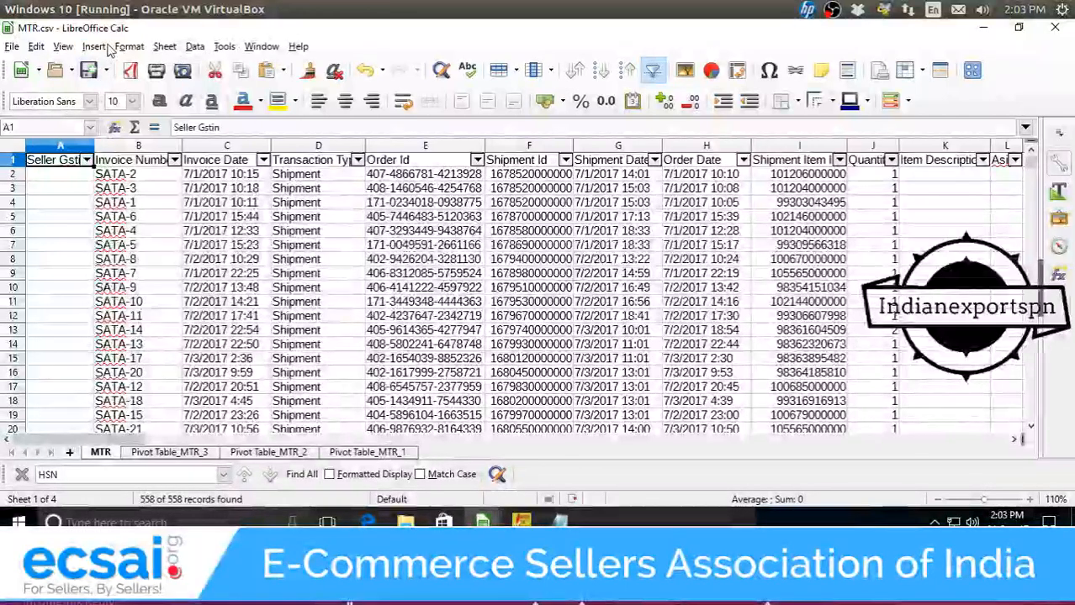
left_click(94, 46)
left_click(132, 171)
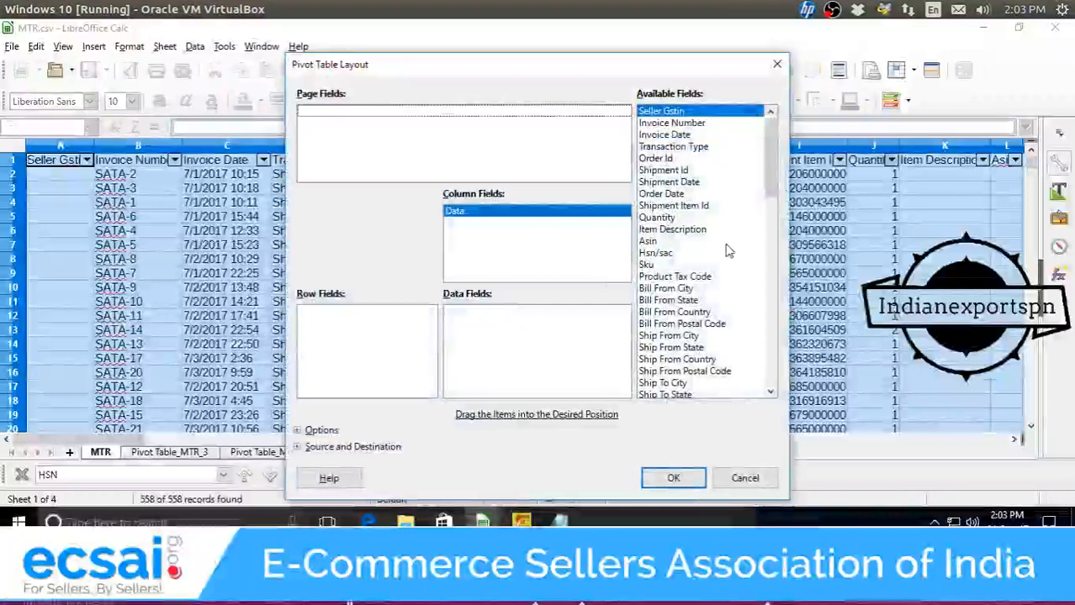
left_click_drag(685, 257, 393, 320)
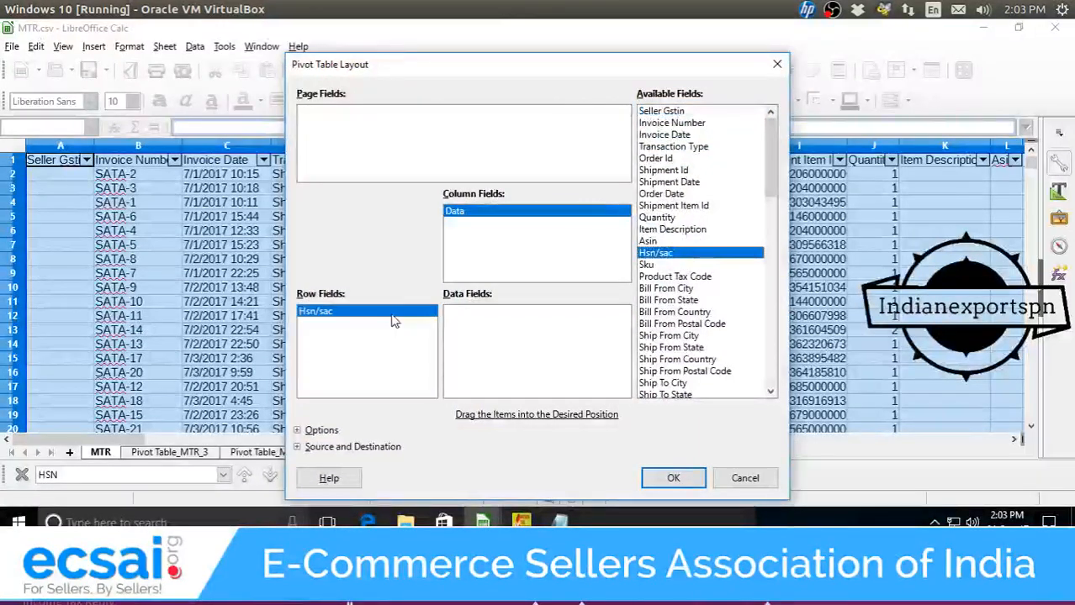
scroll(719, 292, "down", 3)
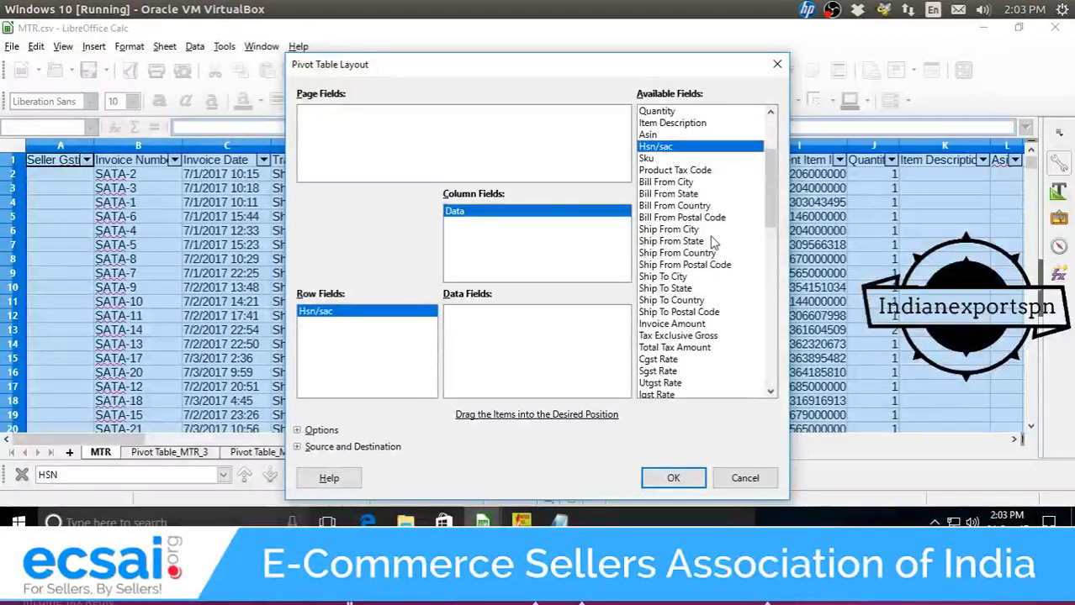
scroll(715, 234, "down", 3)
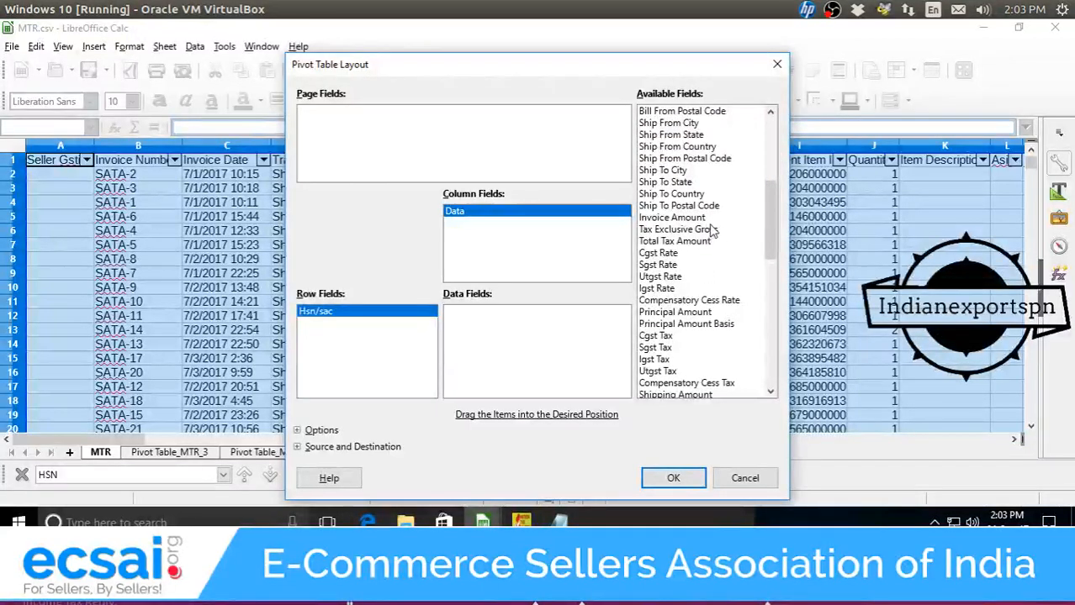
scroll(718, 242, "down", 2)
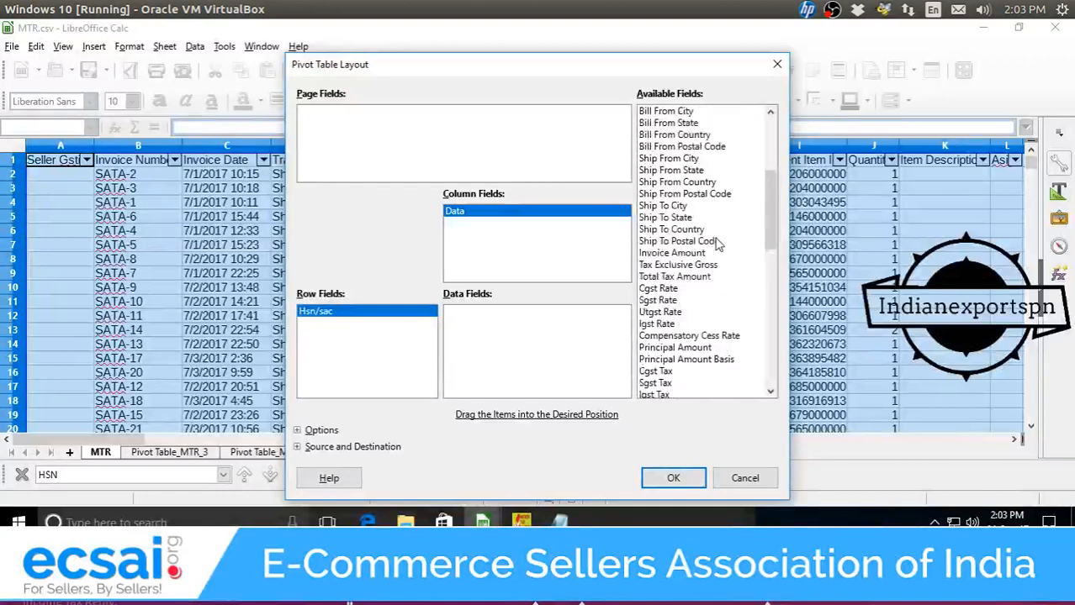
left_click(702, 244)
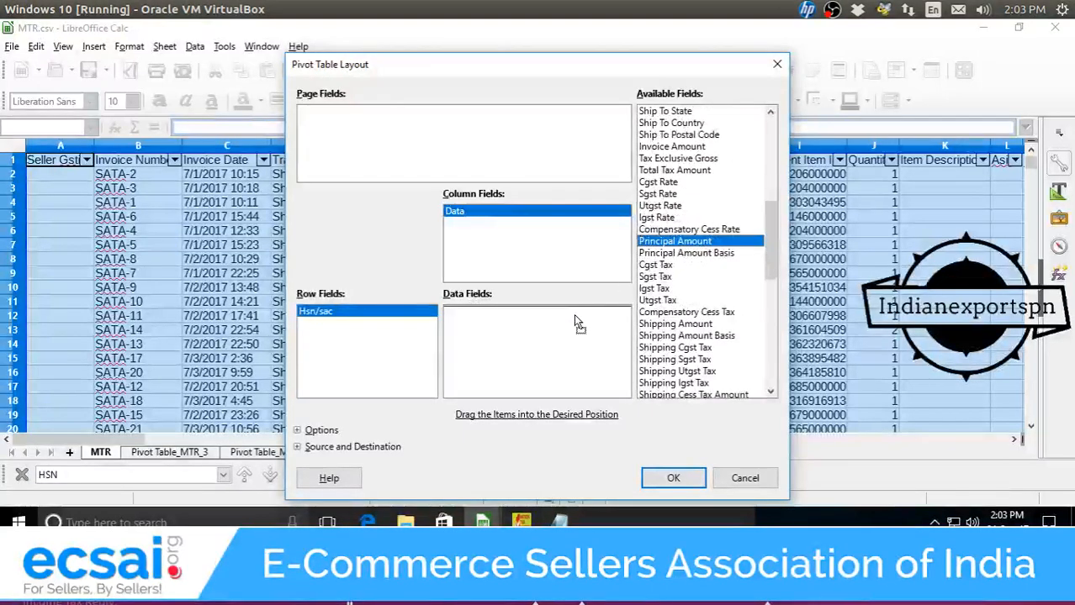
left_click_drag(576, 324, 571, 323)
Add Cgst Tax, Shipping Amount and Shipping Cgst/Sgst/Igst Tax as data fields and create the pivot.
left_click_drag(669, 266, 564, 370)
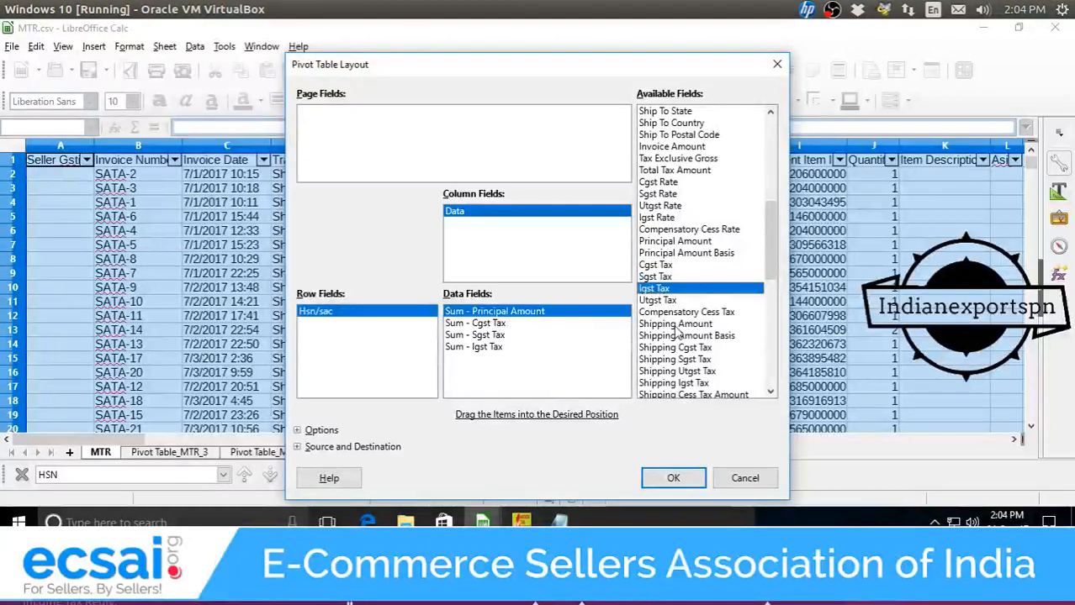
scroll(677, 331, "down", 1)
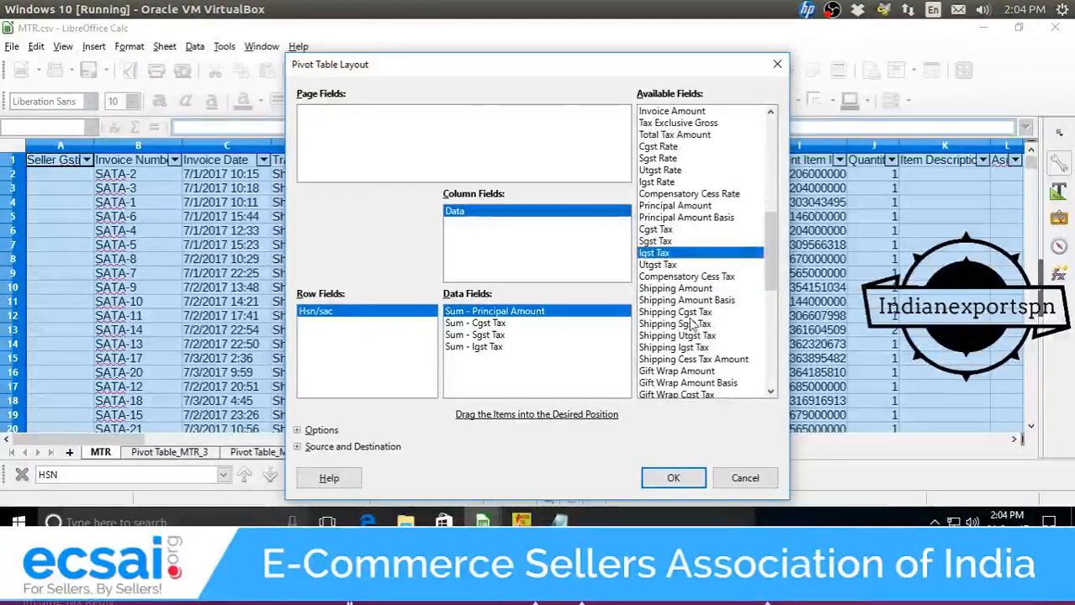
scroll(691, 324, "down", 1)
left_click(707, 266)
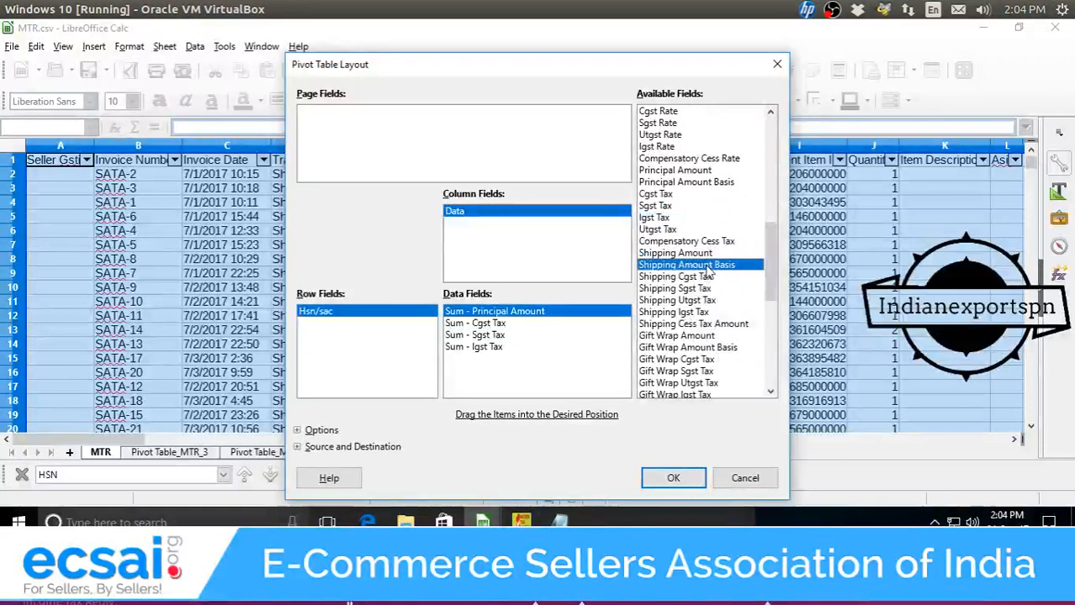
left_click_drag(707, 254, 559, 368)
left_click_drag(702, 278, 588, 369)
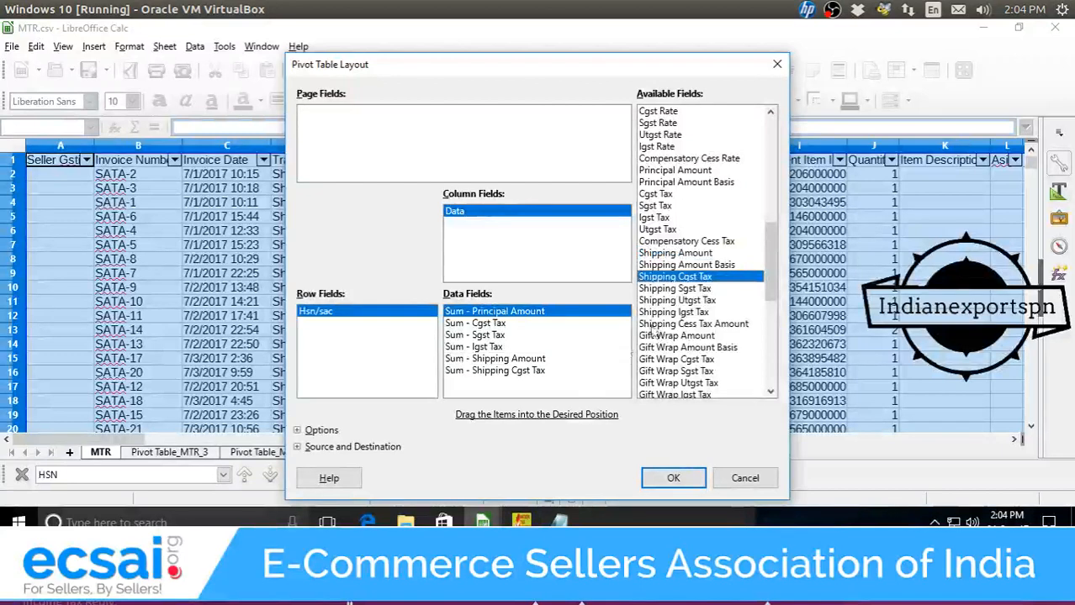
left_click_drag(691, 291, 593, 392)
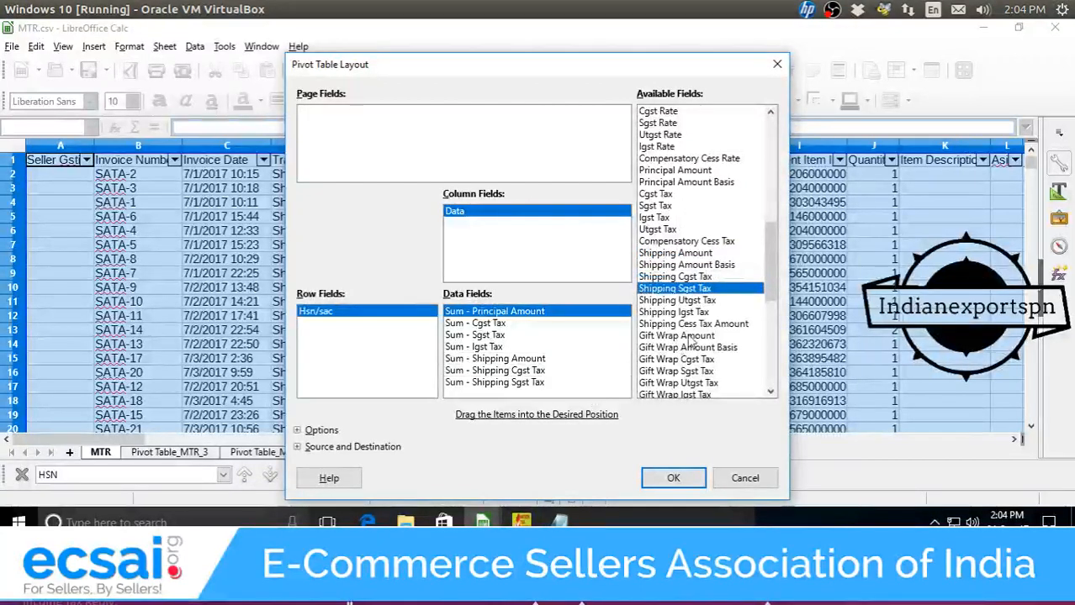
left_click_drag(695, 313, 569, 395)
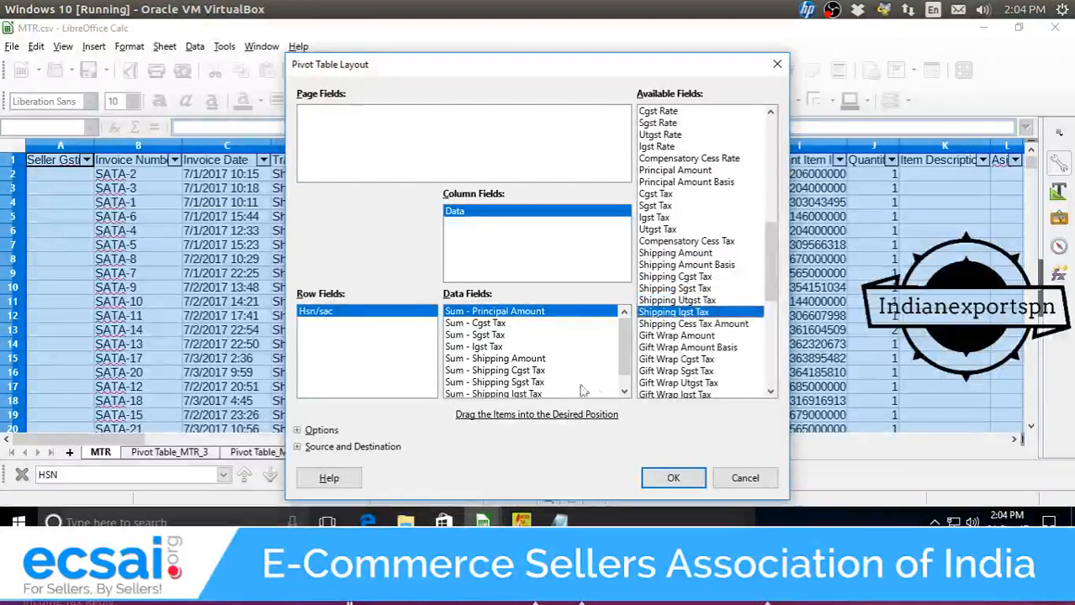
left_click(695, 300)
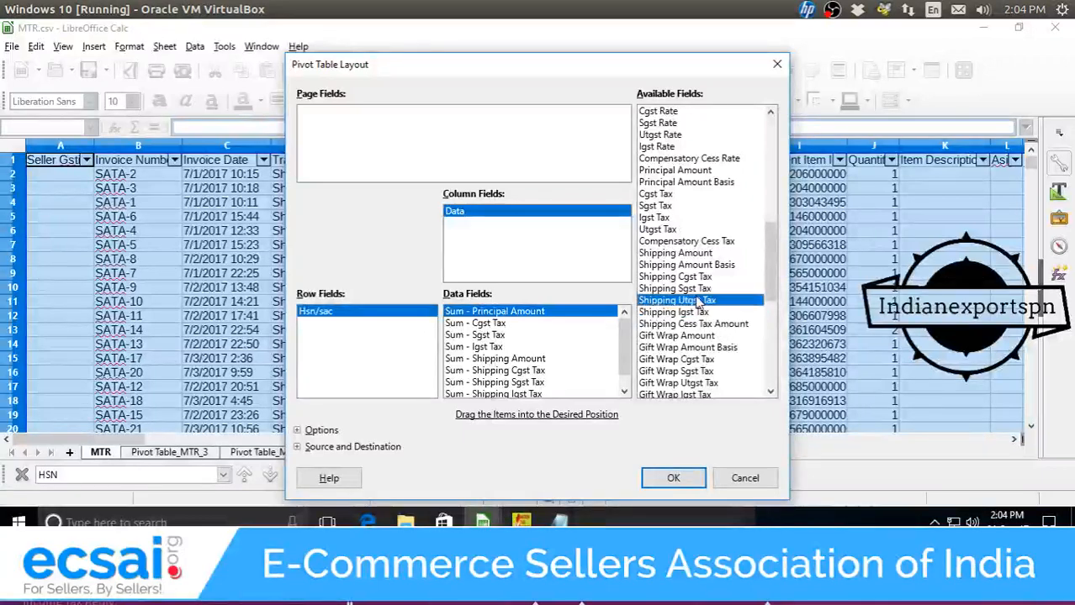
left_click(672, 478)
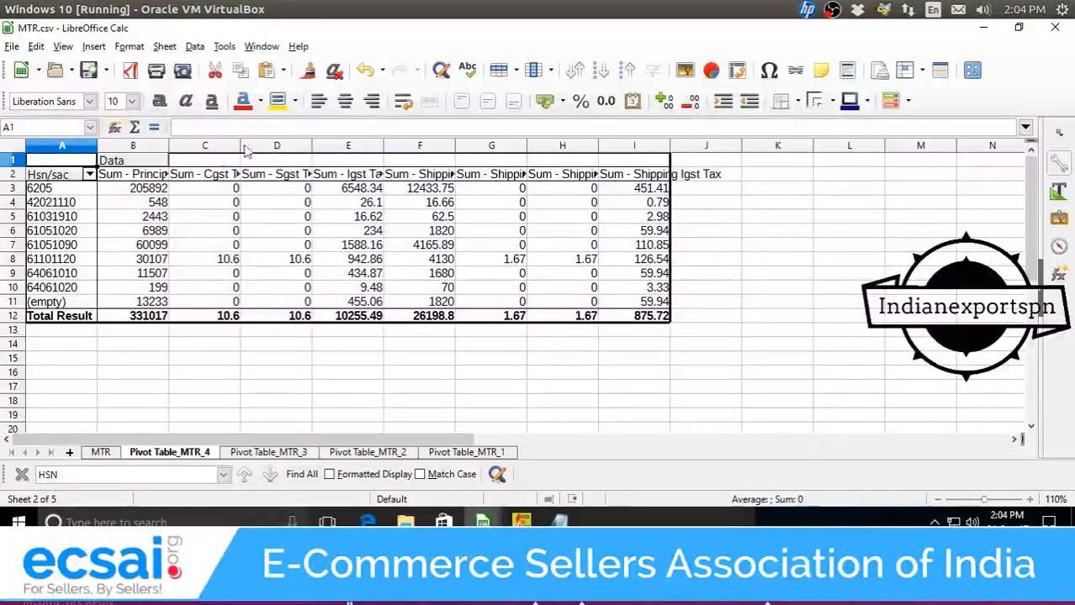
Add the headings CGST, SGST and IGST in cells K2 to M2 beside the pivot.
left_click(199, 177)
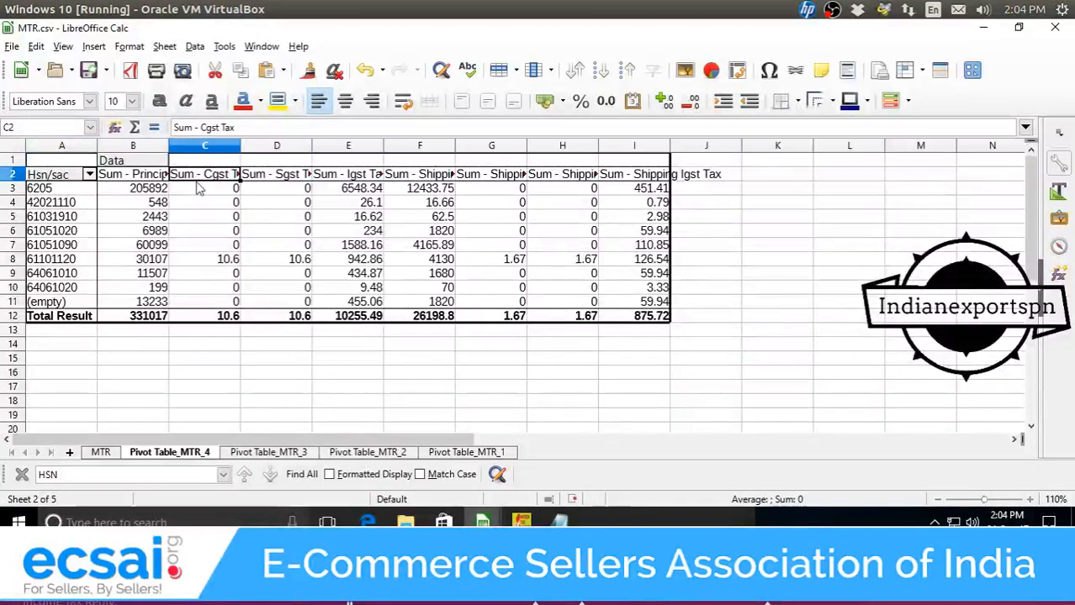
left_click(551, 181)
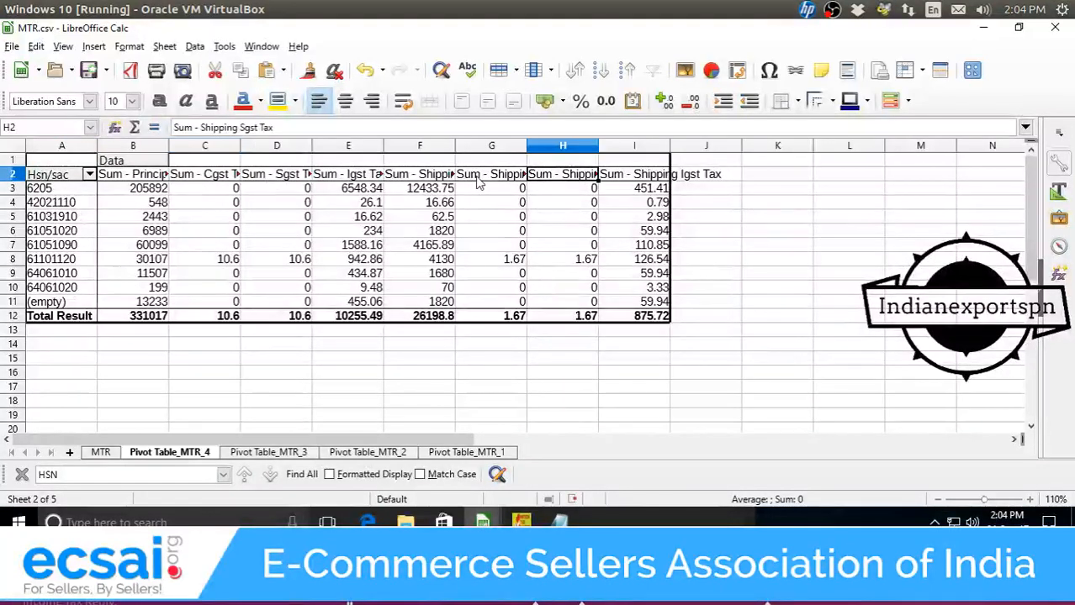
left_click(477, 183)
double_click(785, 177)
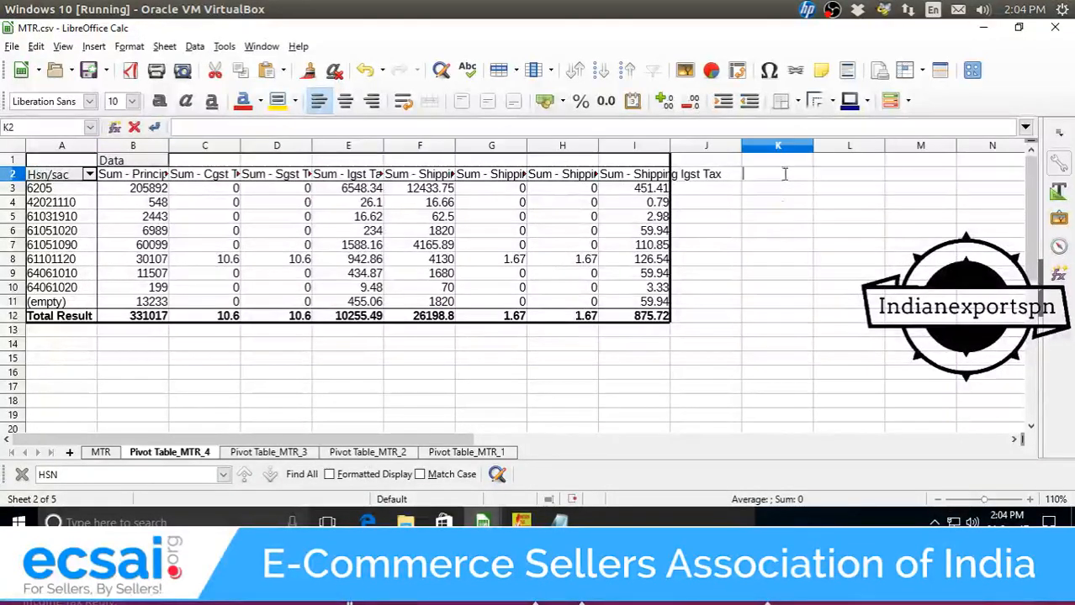
type("GS")
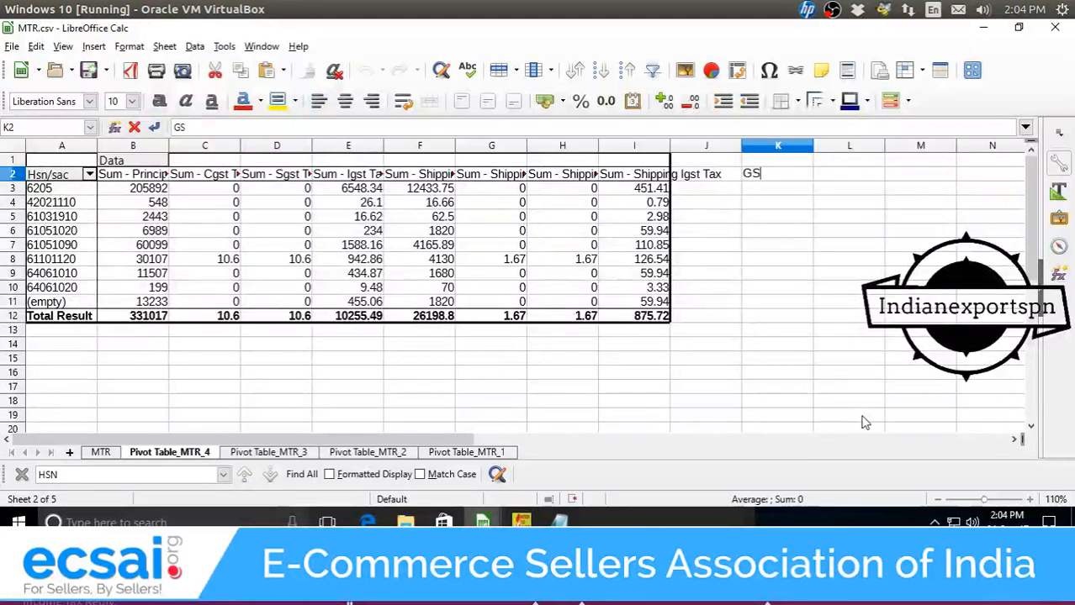
key("BackSpace")
key("BackSpace")
type("CGST")
key("Return")
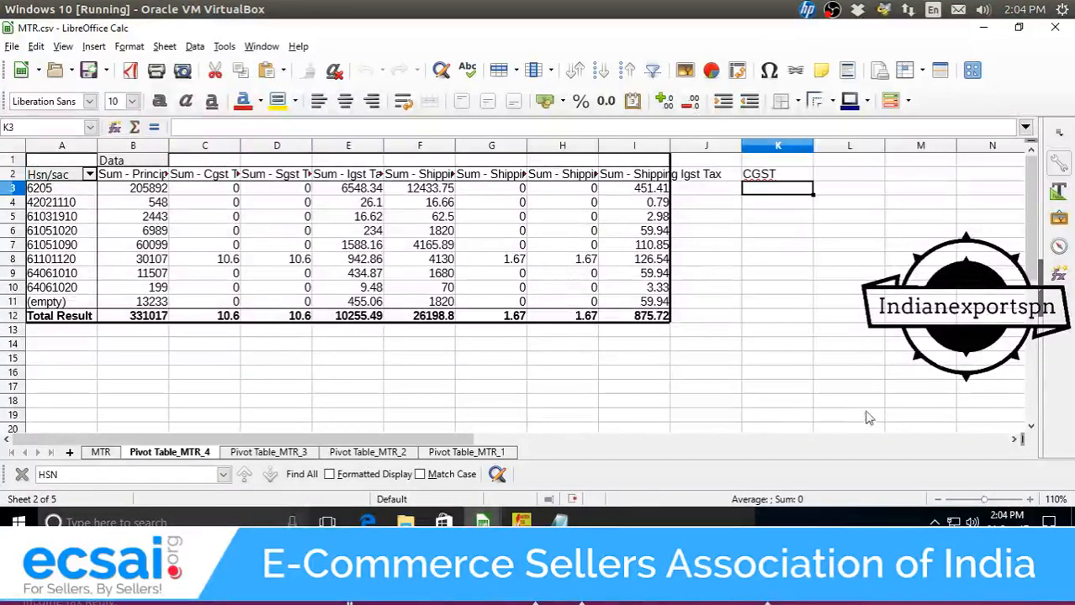
key("Up")
key("Right")
type("SGST")
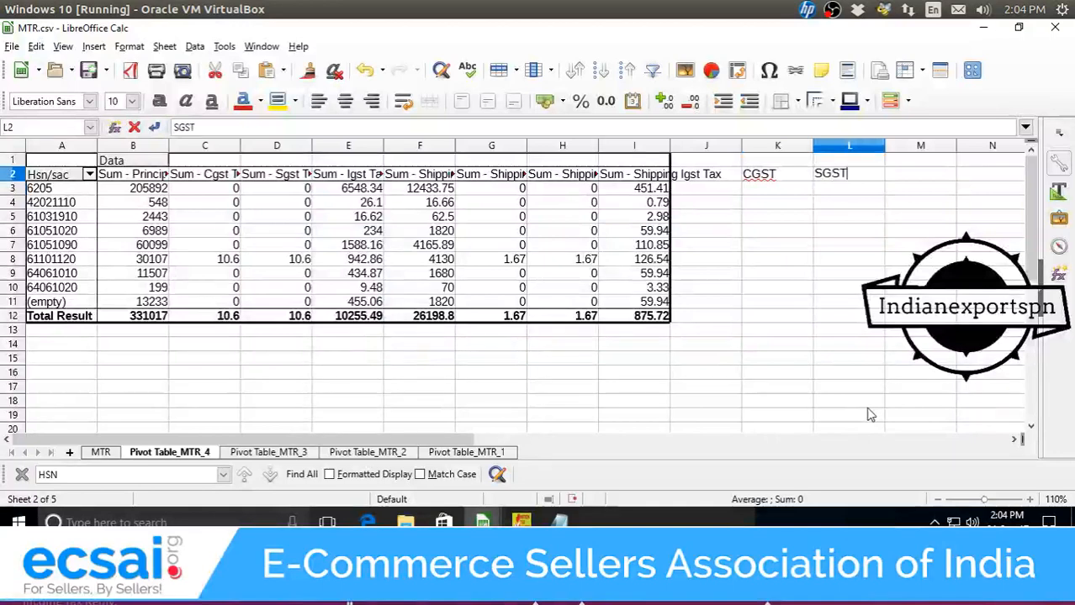
key("Right")
type("IGS")
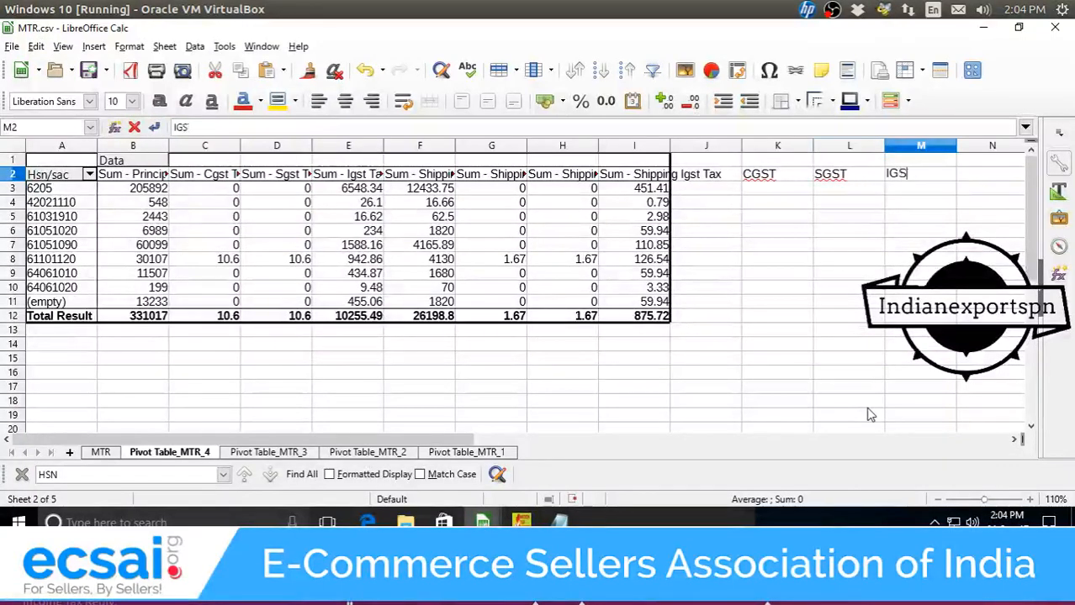
type("T")
key("Return")
Start a SUM formula under CGST in K3, then abandon it.
key("Left")
key("Left")
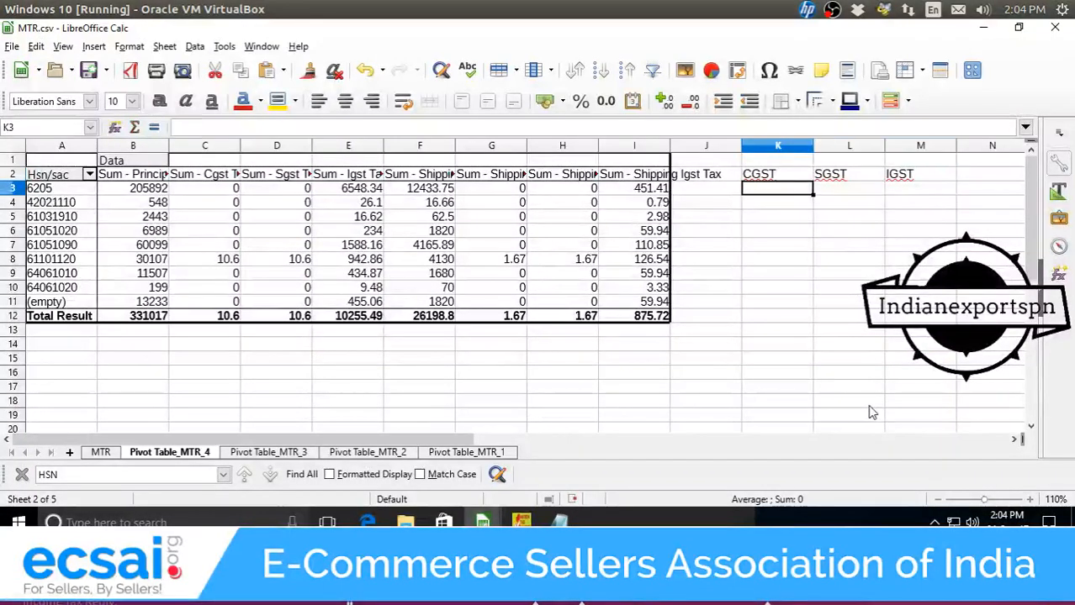
type("=sum(")
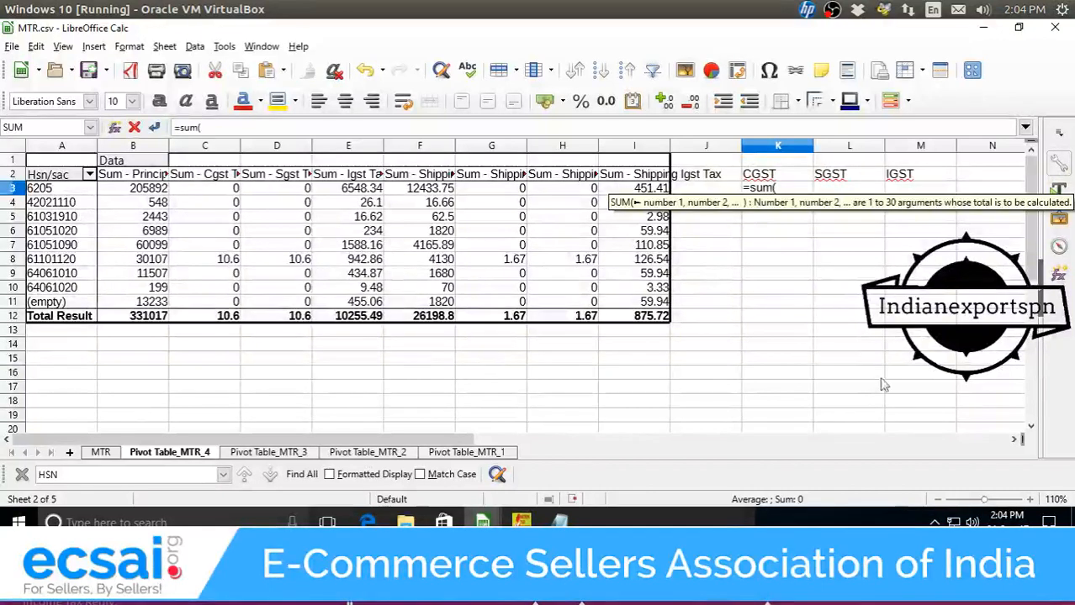
left_click(225, 190)
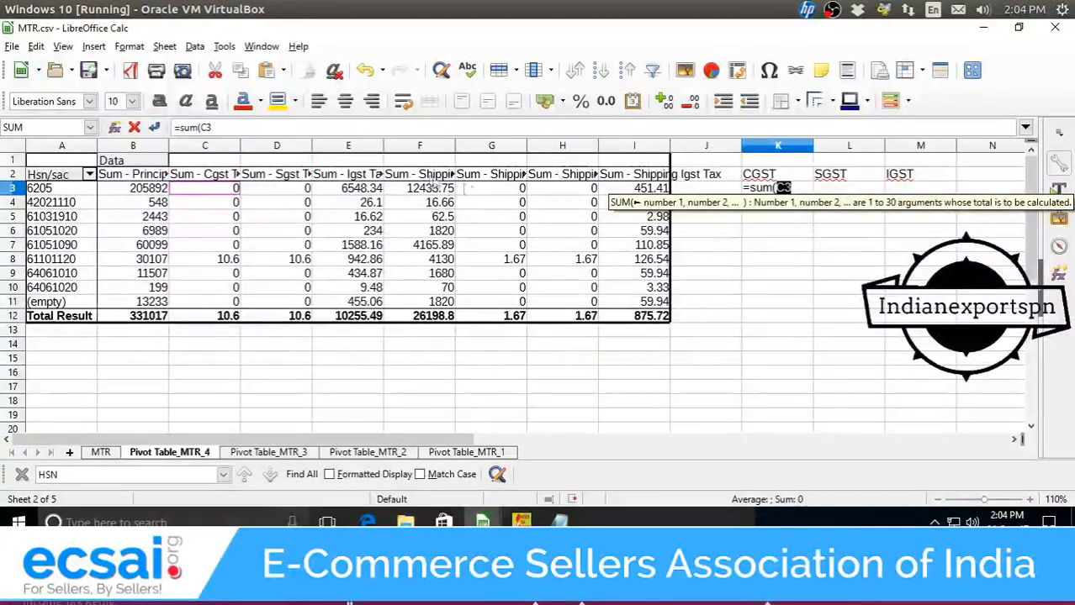
left_click(434, 176)
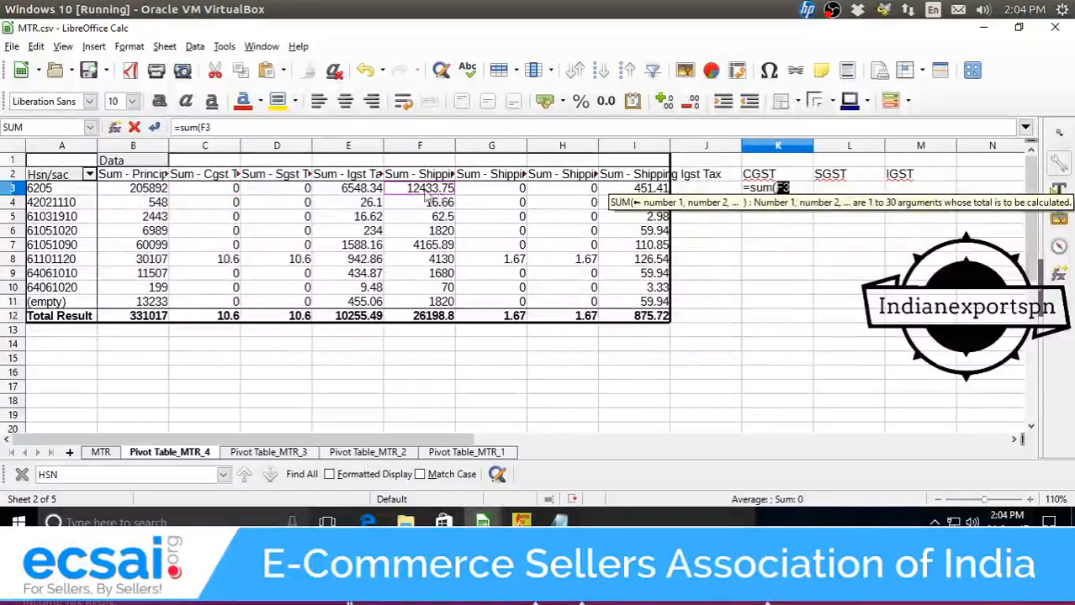
left_click(845, 231)
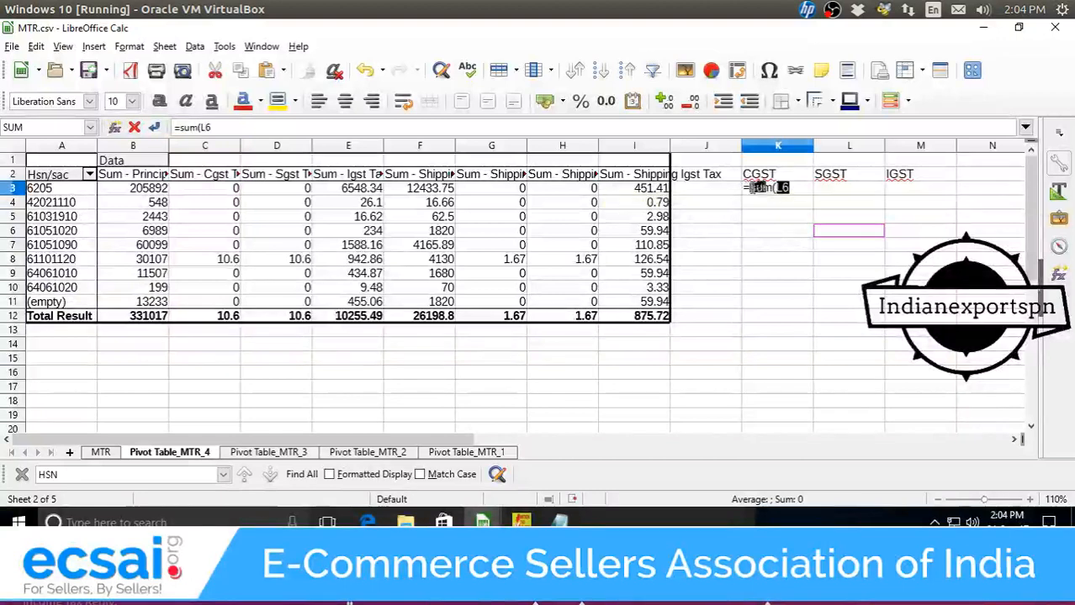
key("Escape")
left_click(767, 237)
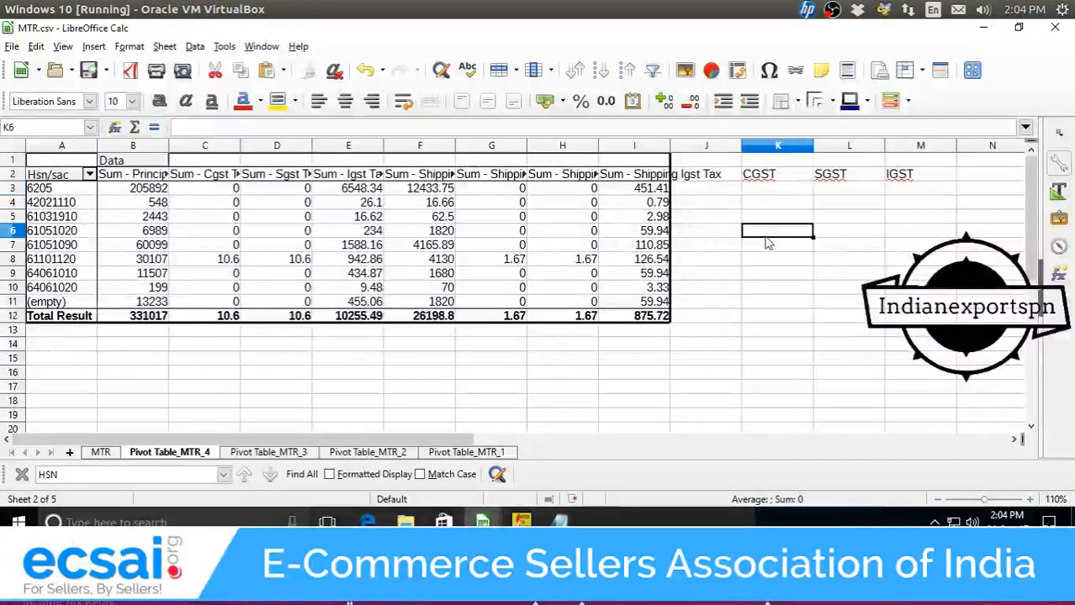
Try relabelling the Shipping Cgst Tax heading as CSGST, dismiss the pivot warning, and return to the first CGST cell.
left_click(359, 183)
left_click(420, 183)
left_click(476, 183)
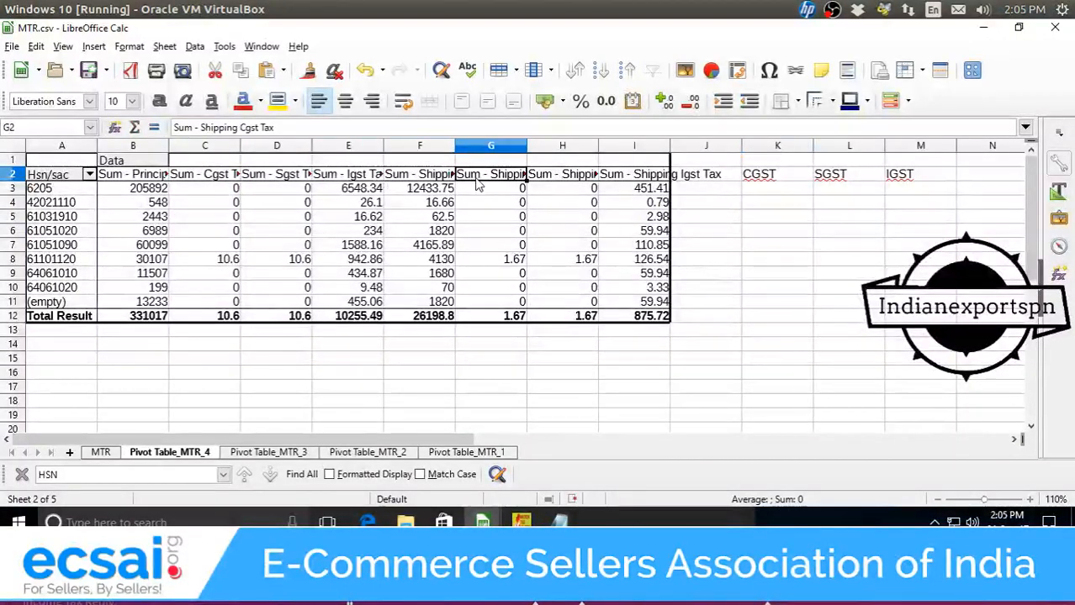
left_click(494, 161)
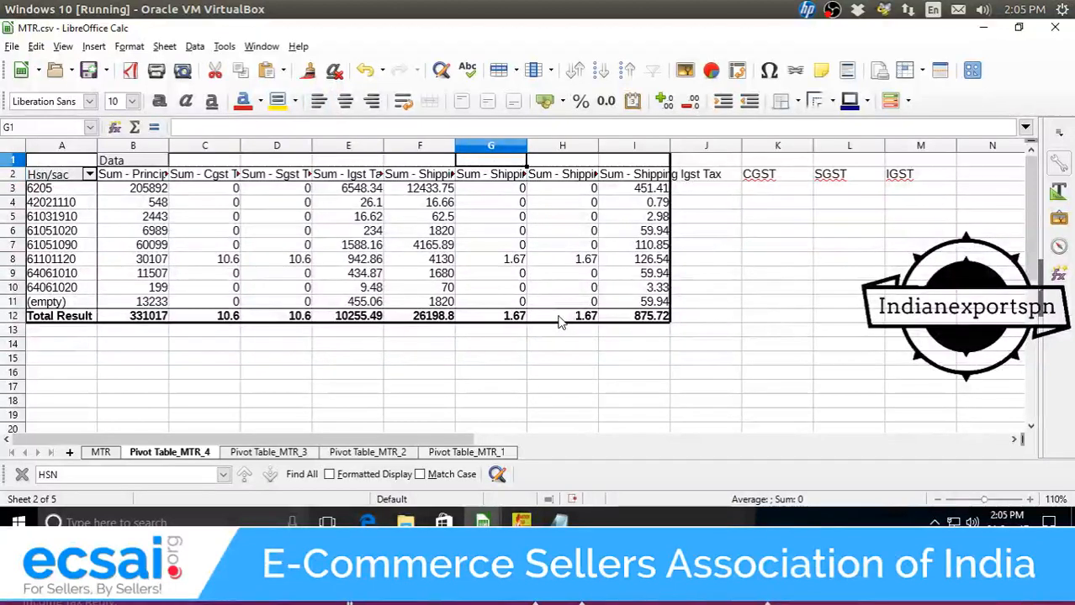
type("CSGST")
key("Return")
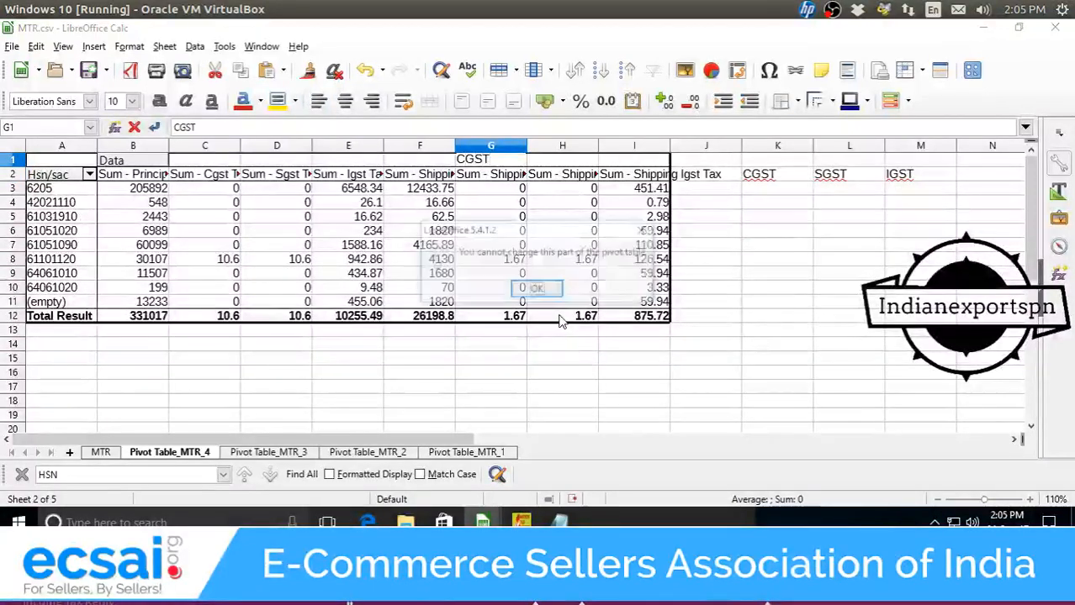
key("Return")
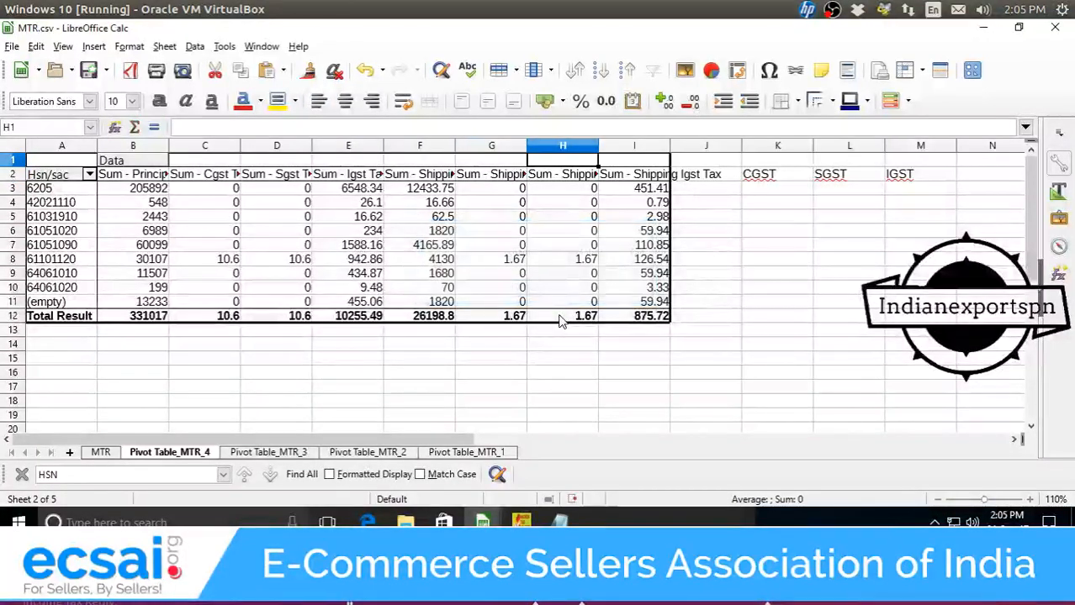
key("Left")
key("Down")
key("Right")
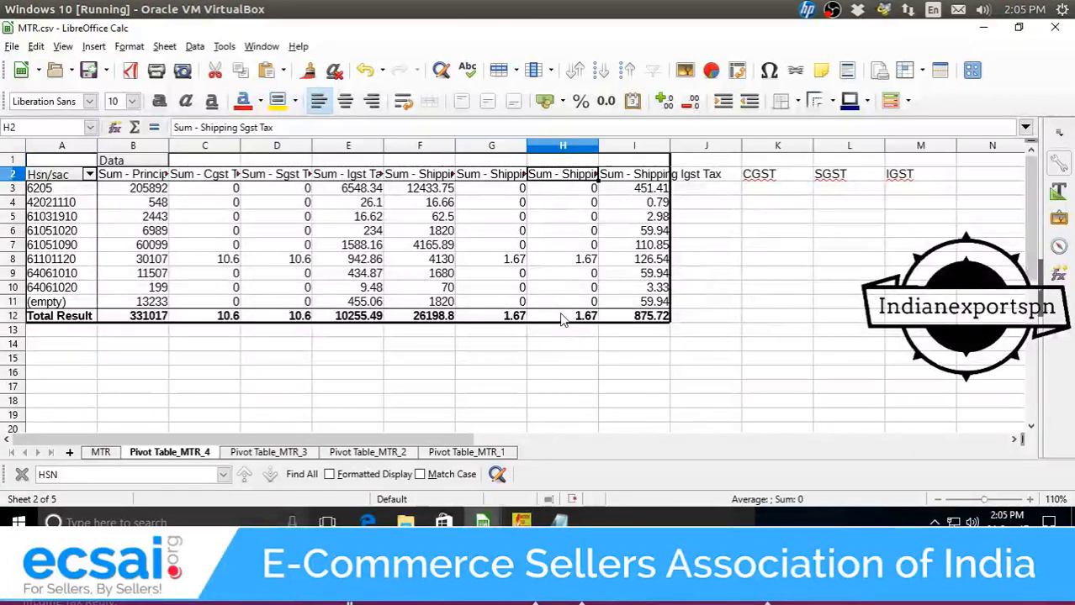
key("Right")
key("Left")
key("Left")
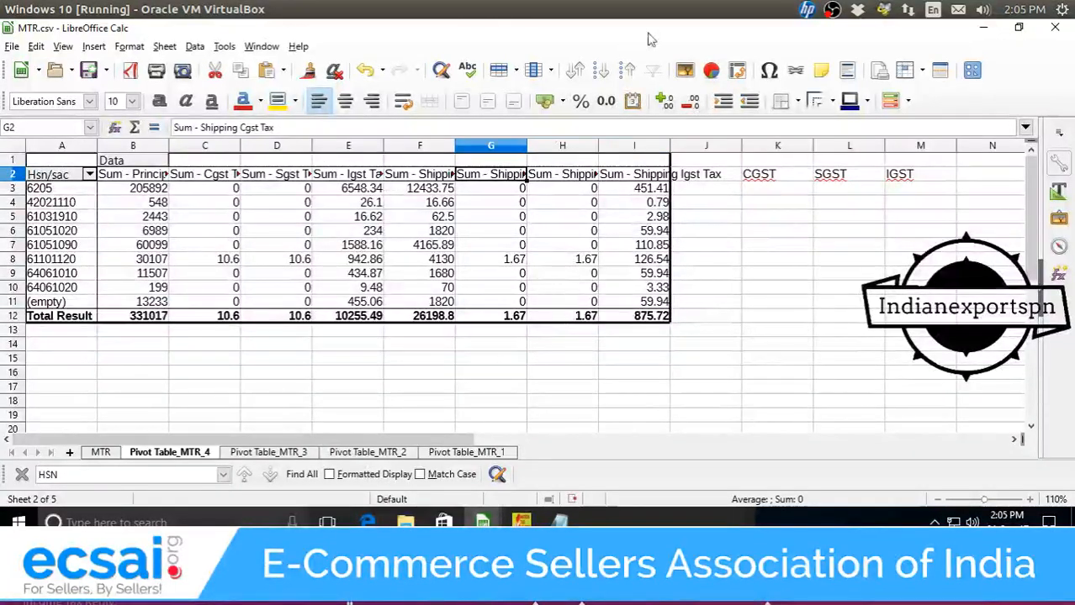
double_click(777, 188)
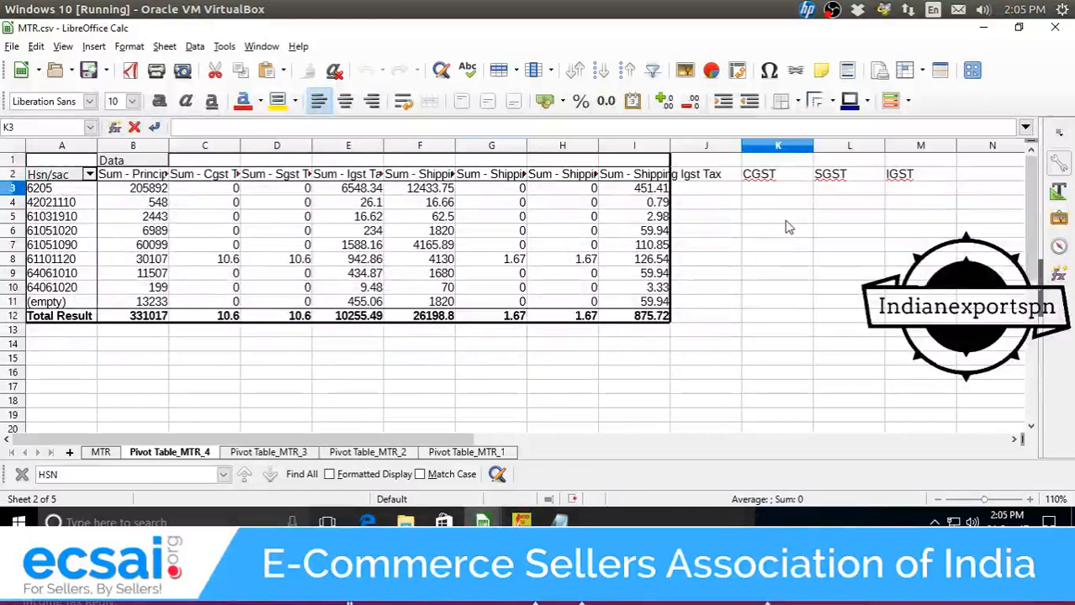
Enter =SUM(C3+G3) in K3 to total principal and shipping CGST.
type("=sum(")
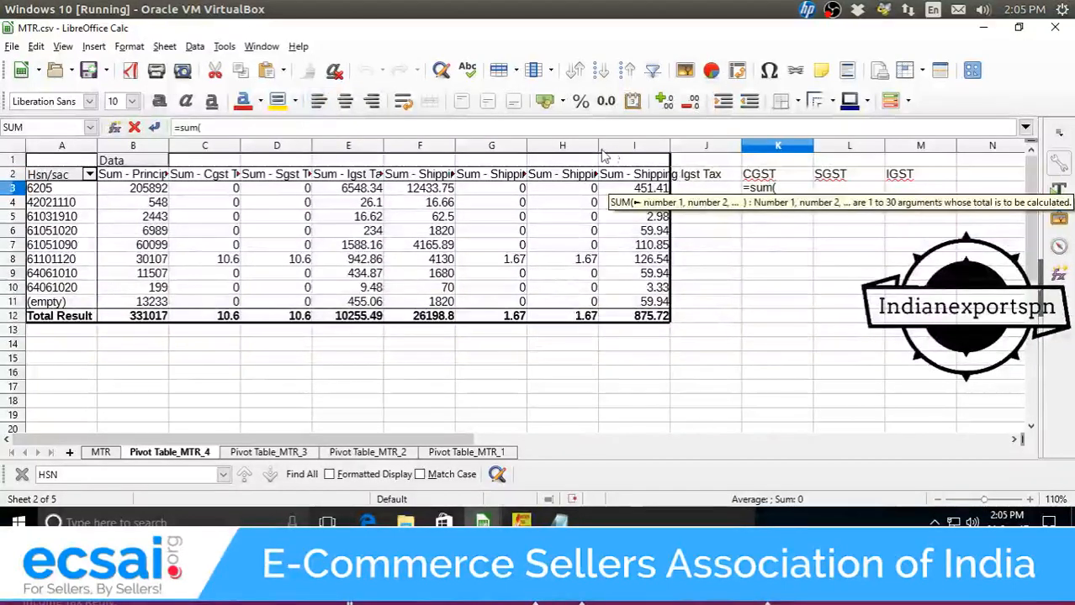
left_click(234, 191)
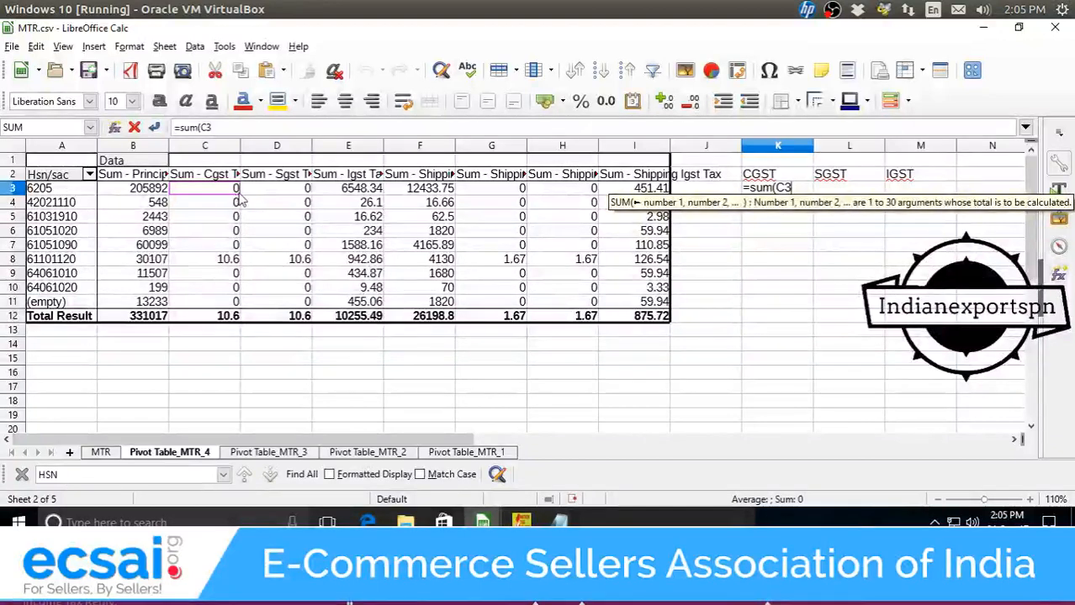
type("+")
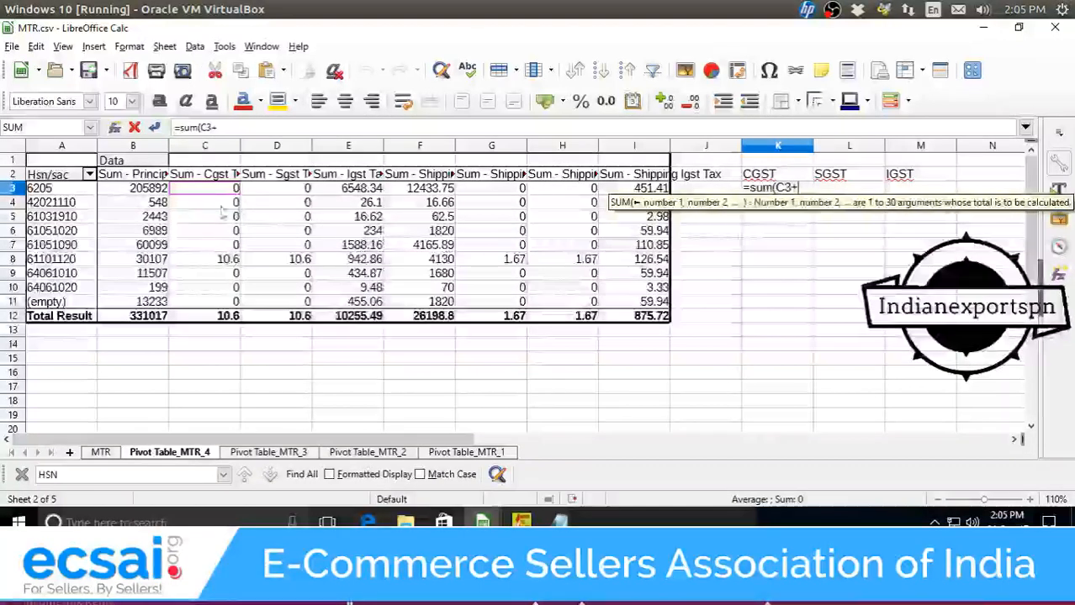
left_click(505, 194)
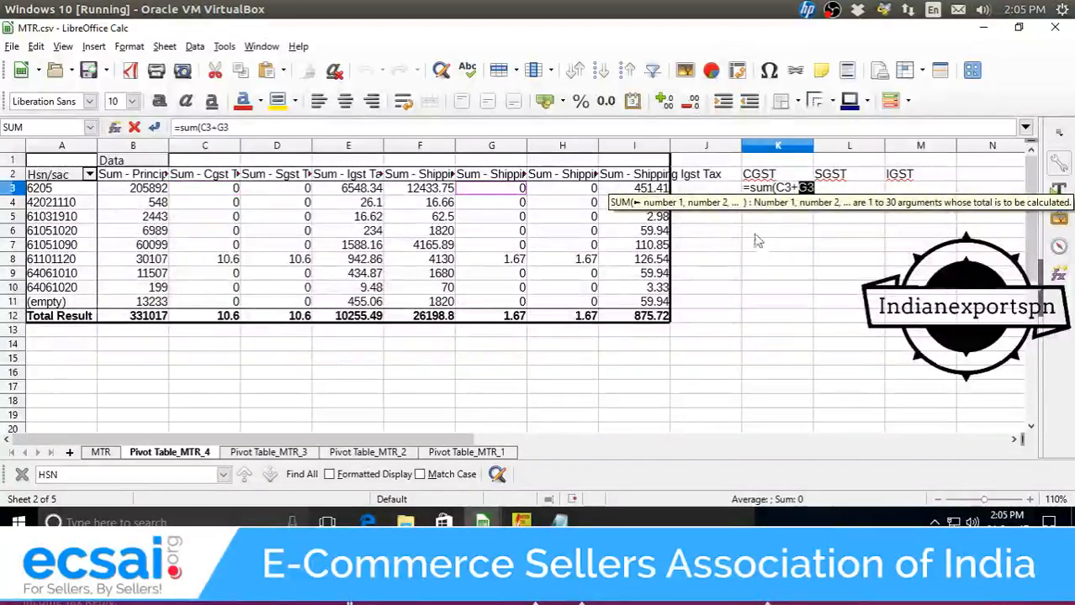
key("Return")
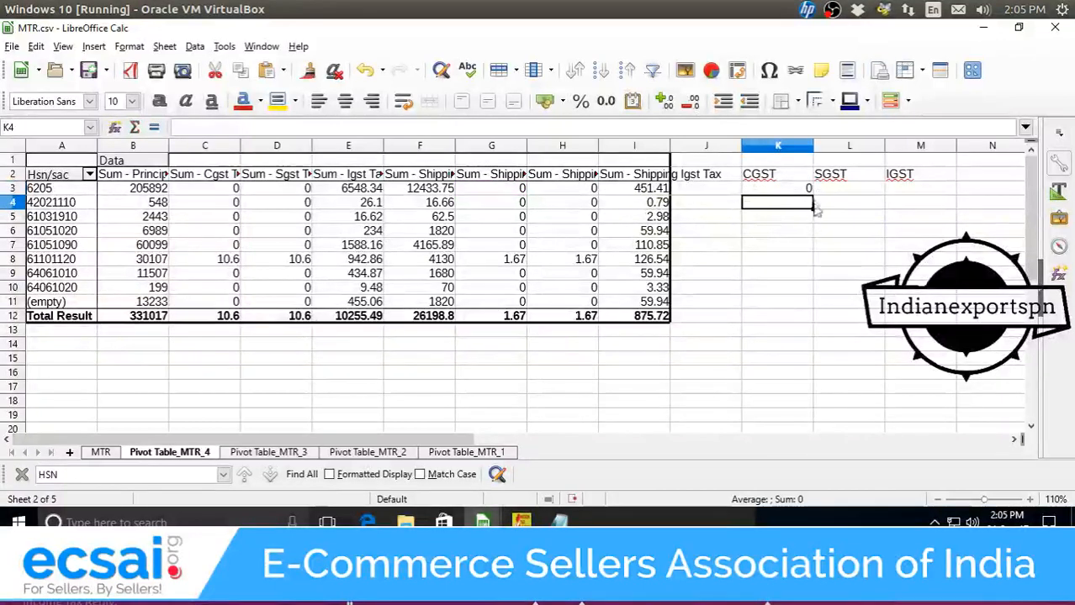
Fill the formula down to row 12 and across into SGST and IGST, then copy K3:M12.
left_click(808, 192)
left_click_drag(810, 195, 802, 318)
left_click(851, 188)
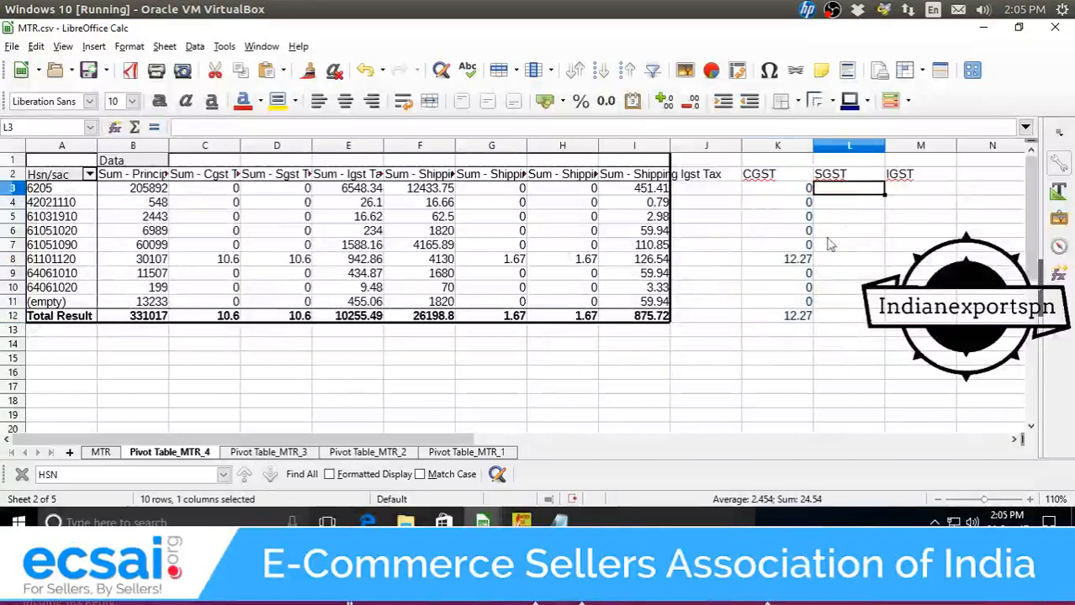
left_click(809, 190)
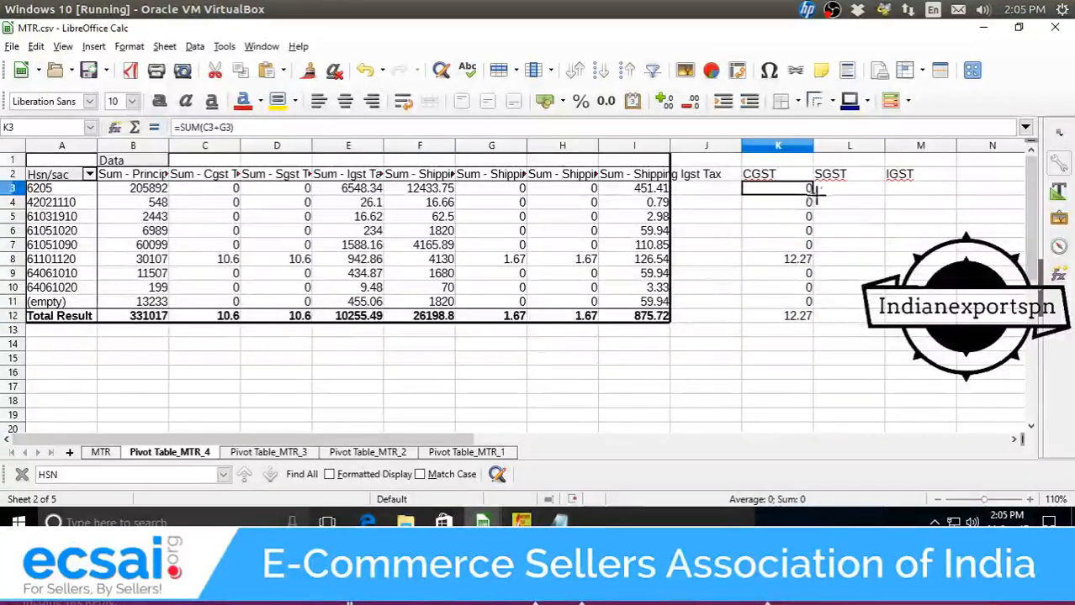
left_click_drag(814, 193, 939, 323)
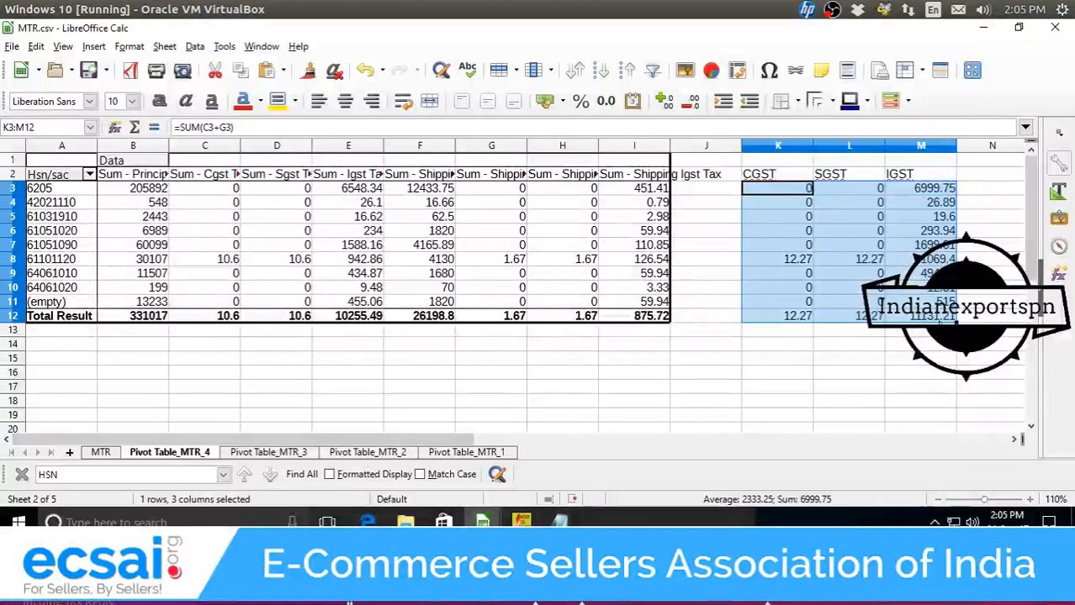
left_click(869, 192)
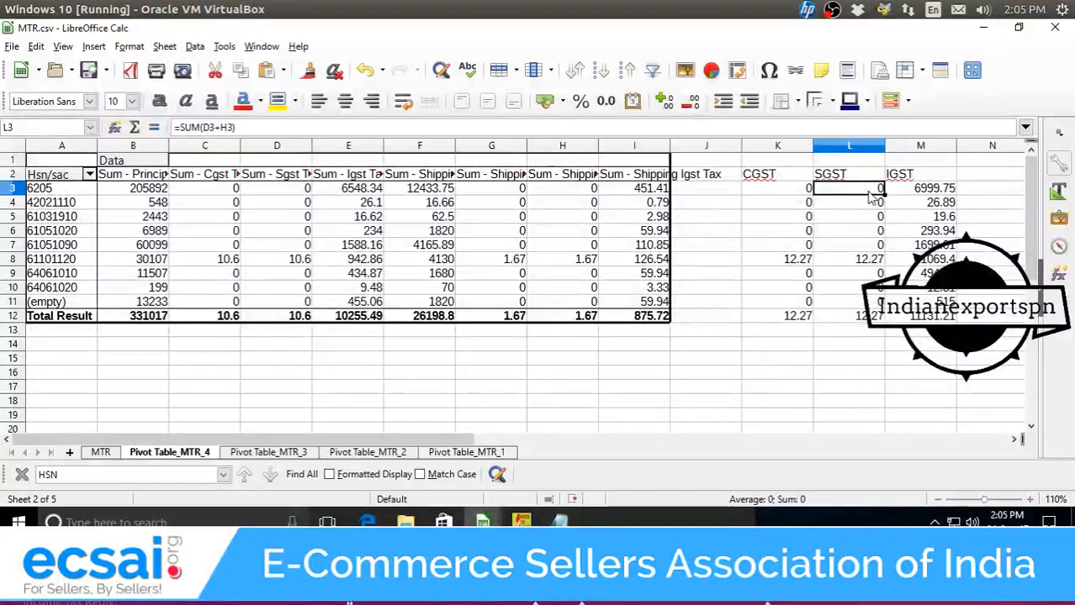
left_click(947, 192)
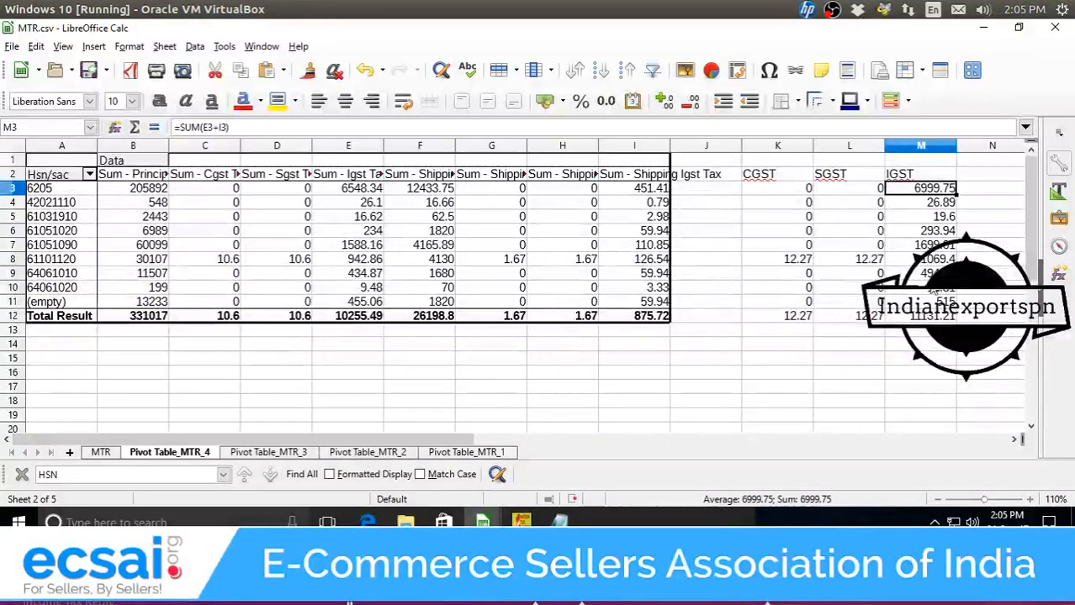
left_click_drag(921, 316, 768, 193)
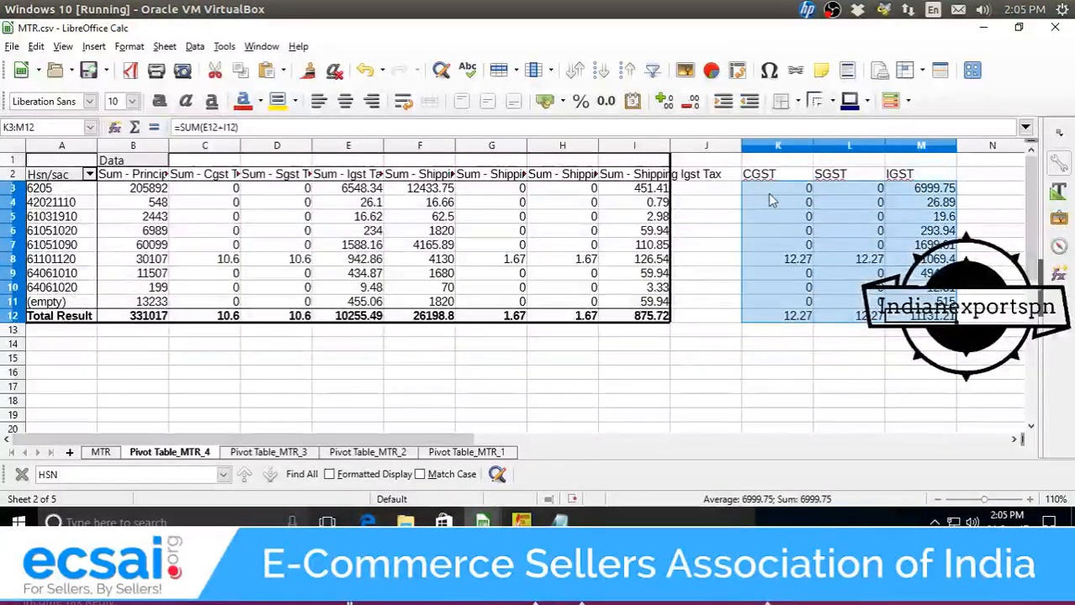
key("ctrl+c")
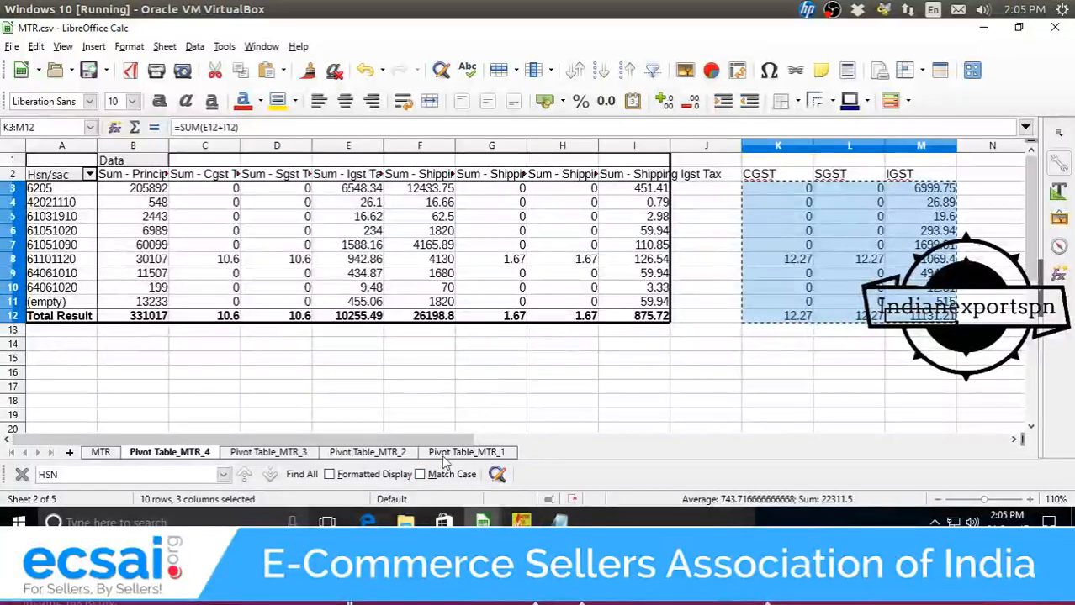
Paste the copied CGST, SGST and IGST figures into the Notepad scratch window.
mouse_move(482, 523)
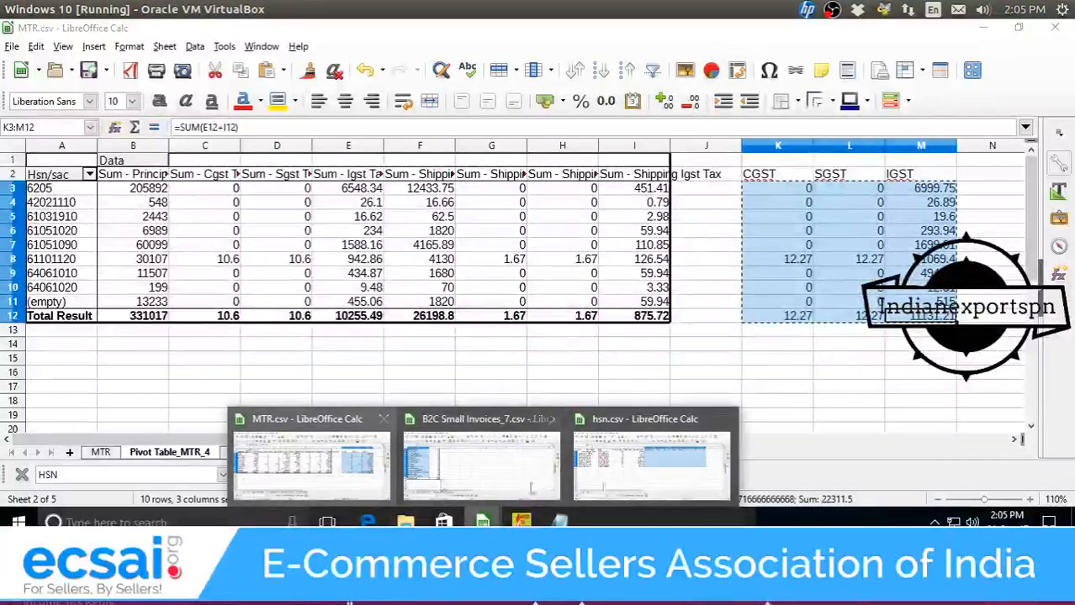
left_click(666, 477)
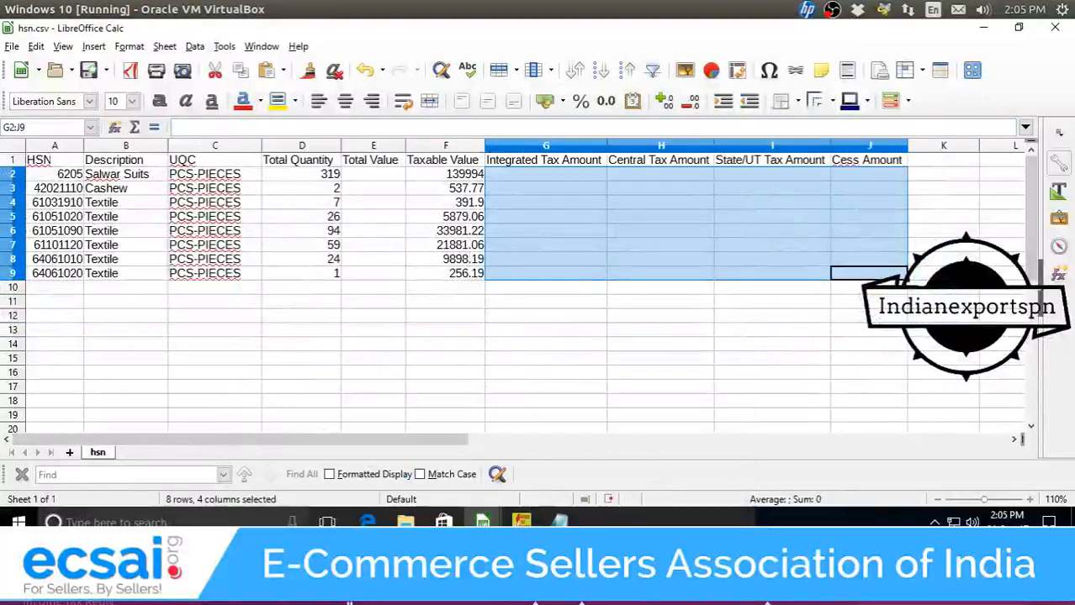
key("alt+Tab")
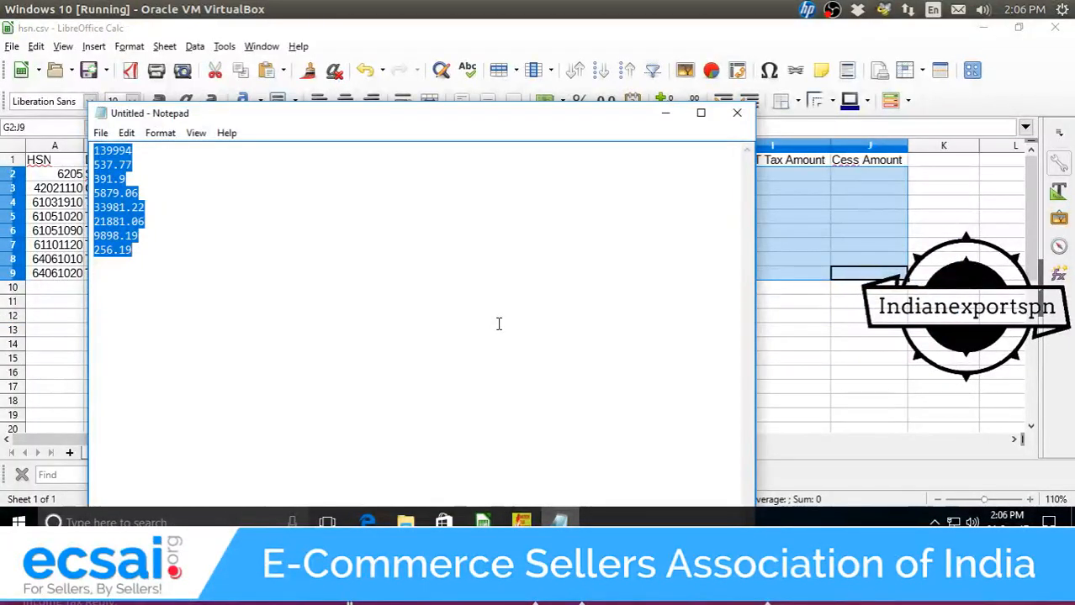
key("ctrl+v")
key("ctrl+a")
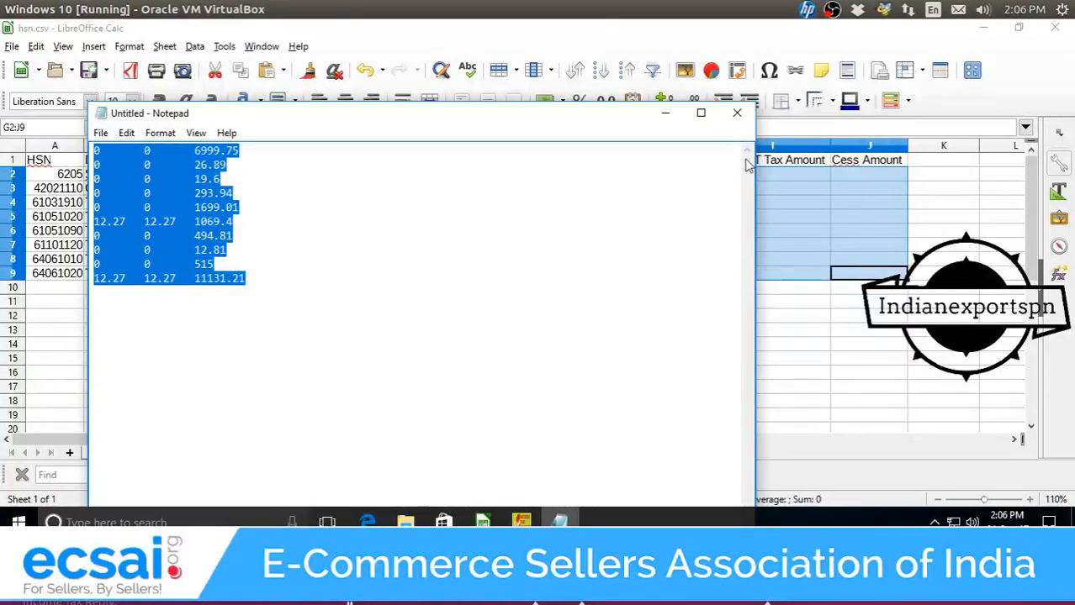
Minimize Notepad and select empty cell G14 in the hsn.csv sheet.
left_click(663, 115)
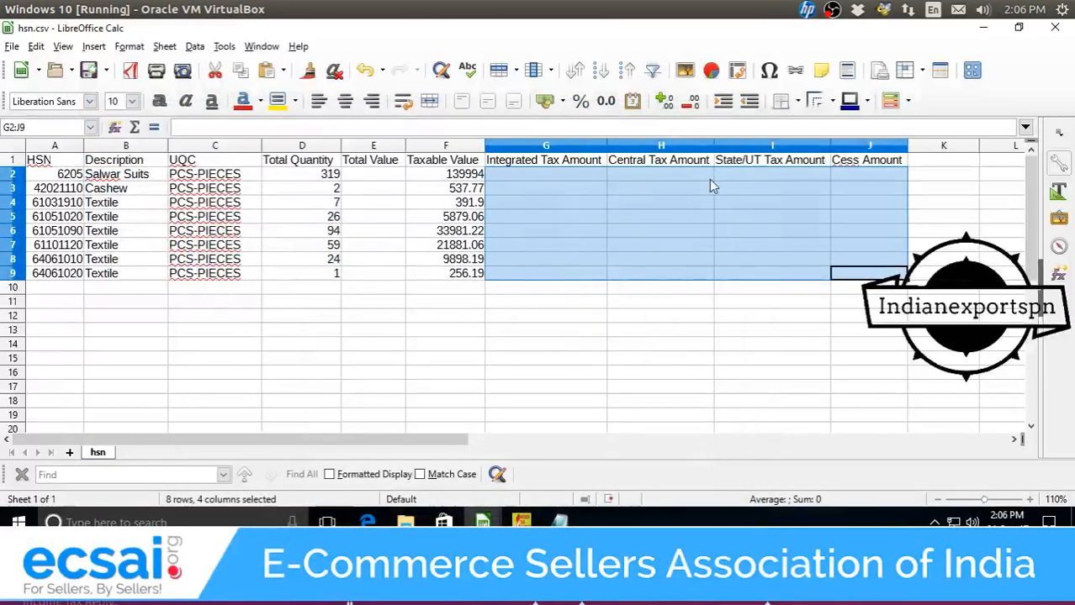
left_click(624, 175)
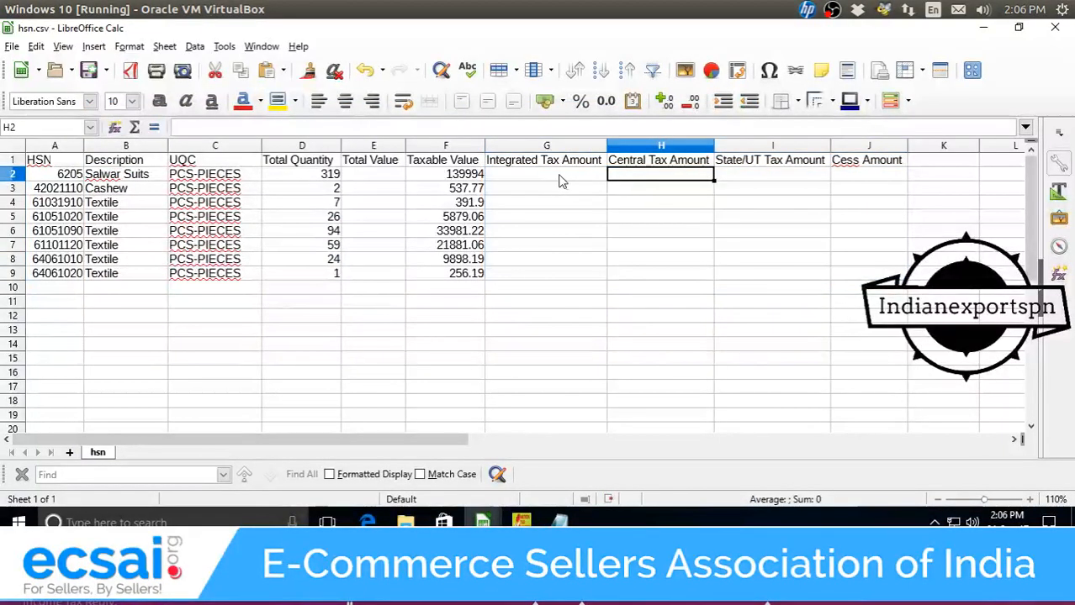
left_click(577, 348)
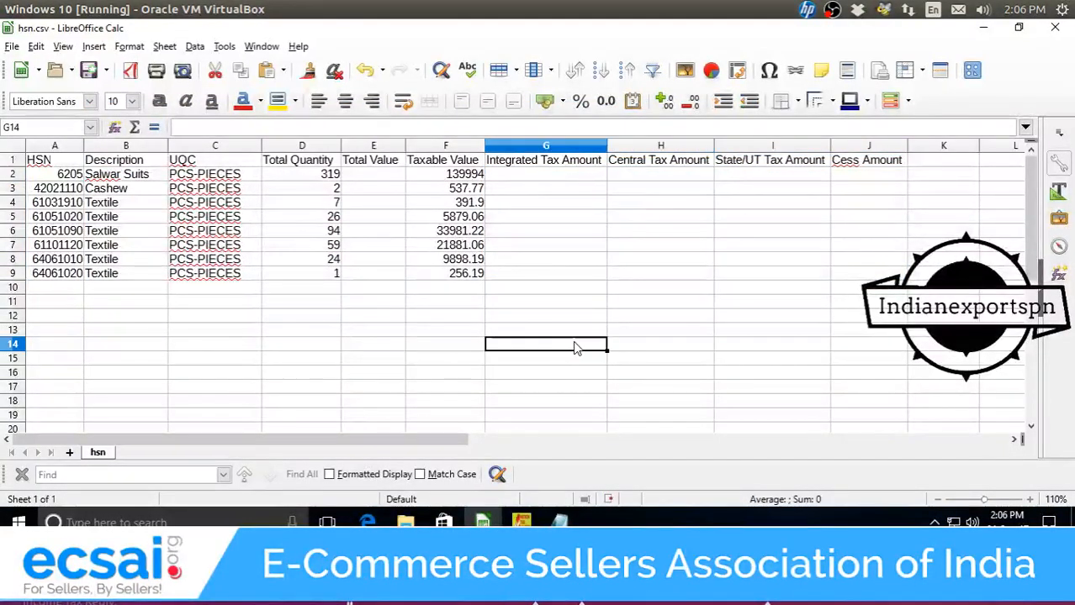
Paste the tax figures at G14 and move the integrated tax figures into G2.
key("ctrl+v")
left_click(611, 460)
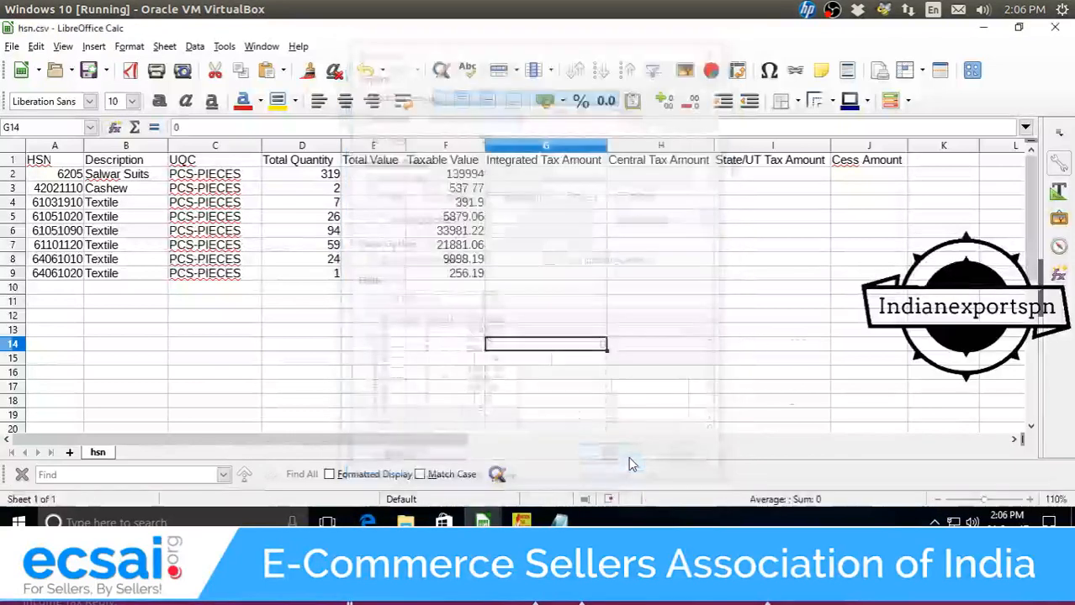
scroll(664, 353, "down", 1)
scroll(677, 334, "up", 1)
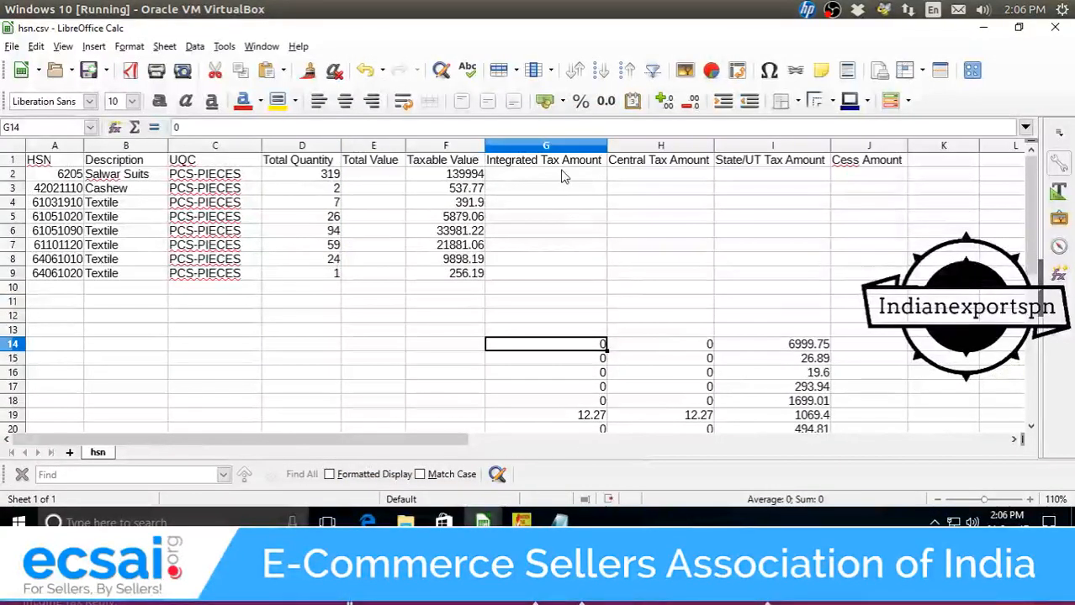
scroll(759, 342, "down", 1)
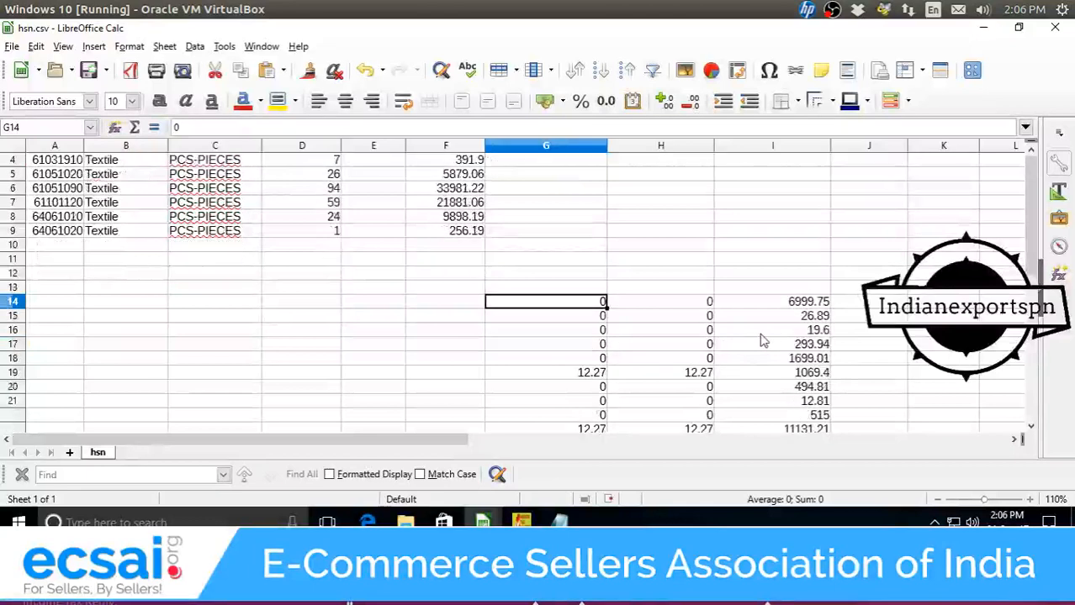
scroll(770, 290, "down", 1)
left_click_drag(778, 261, 788, 389)
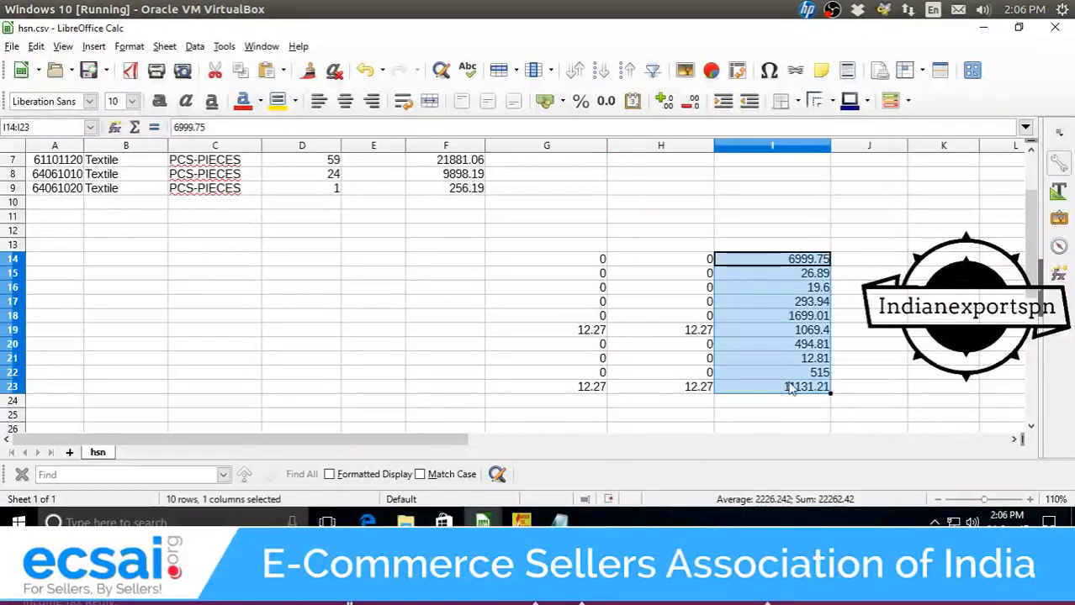
key("Delete")
scroll(664, 345, "up", 2)
left_click(555, 180)
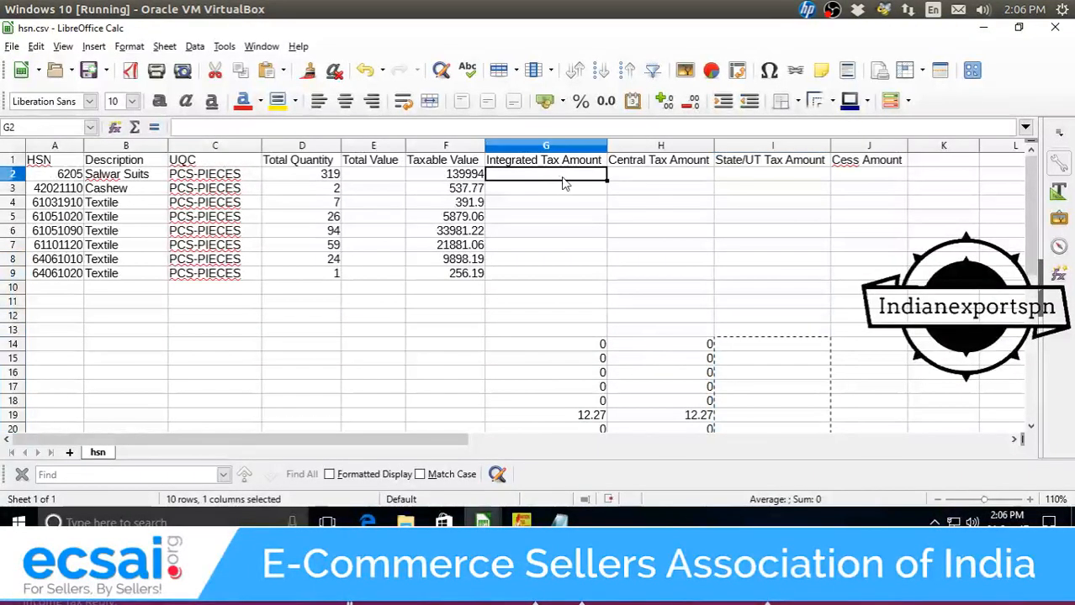
key("ctrl+v")
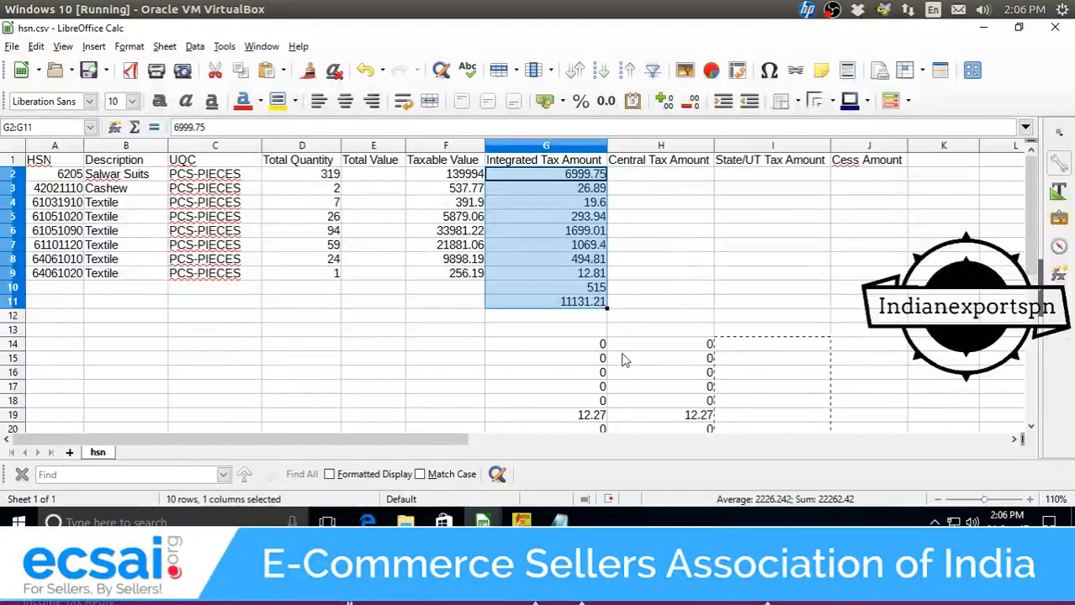
Move the central tax figures into H2 and delete the leftover totals in rows 10–11.
scroll(649, 313, "down", 3)
left_click_drag(660, 217, 678, 347)
key("ctrl+x")
scroll(754, 372, "up", 3)
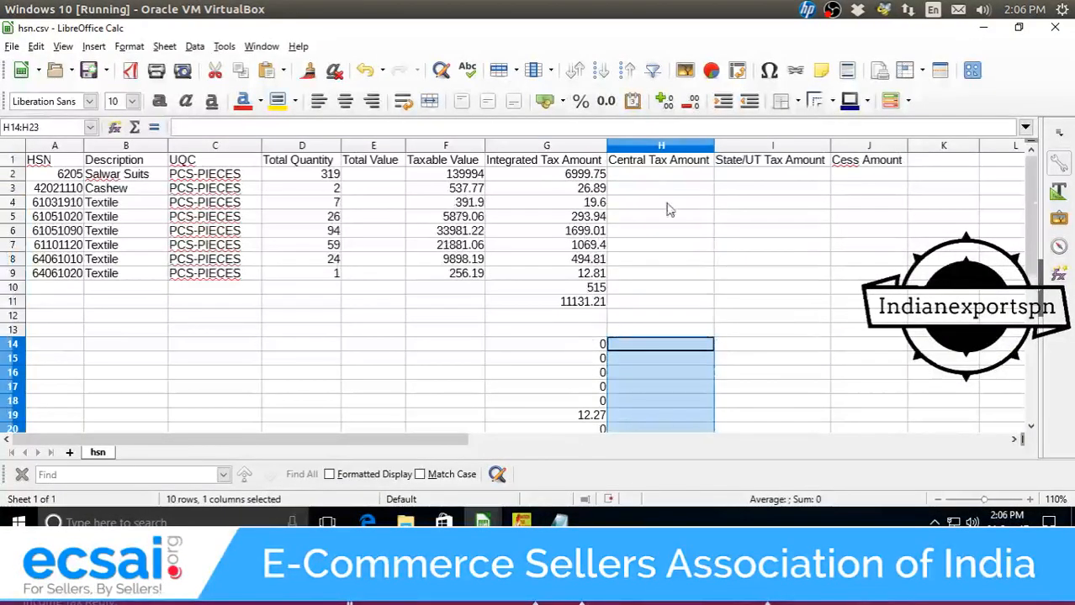
left_click(677, 176)
key("ctrl+v")
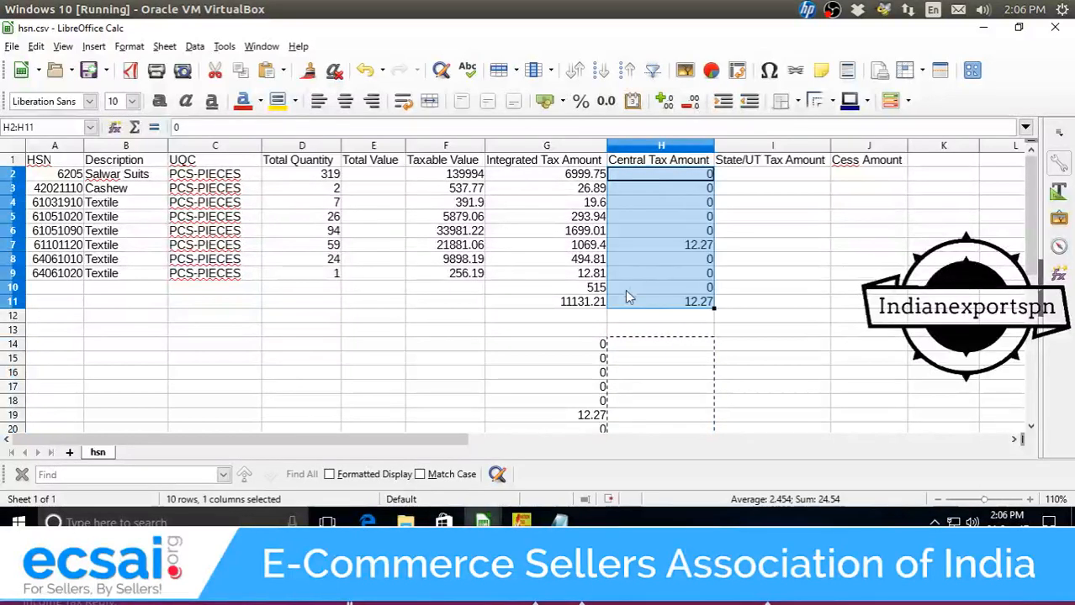
left_click_drag(594, 289, 714, 307)
key("Delete")
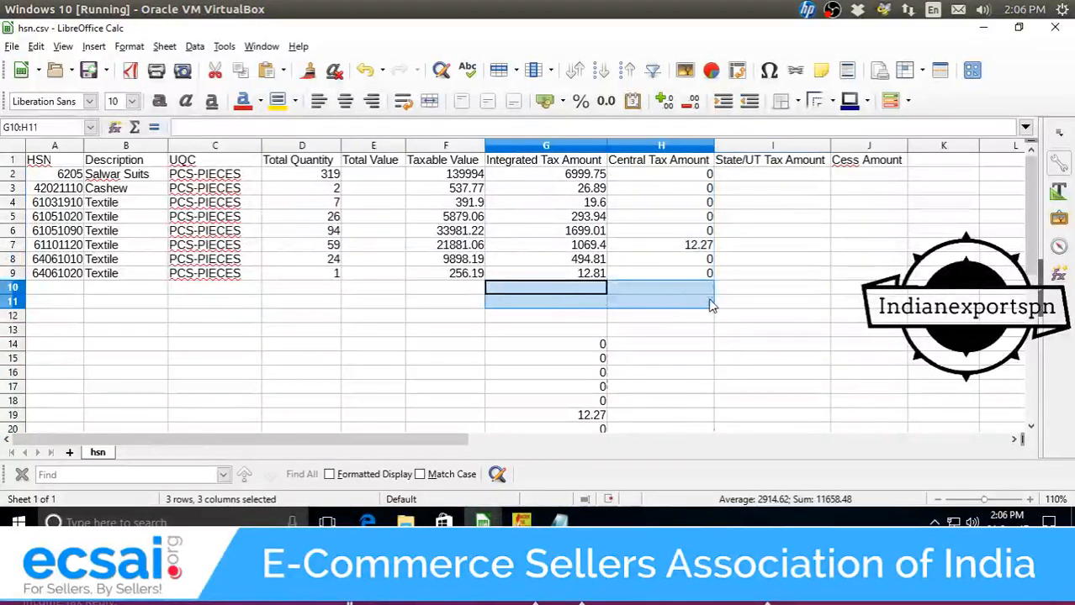
Move the state tax figures into I2 and clear the leftover values in G22:G23.
scroll(568, 384, "down", 1)
left_click_drag(566, 301, 564, 222)
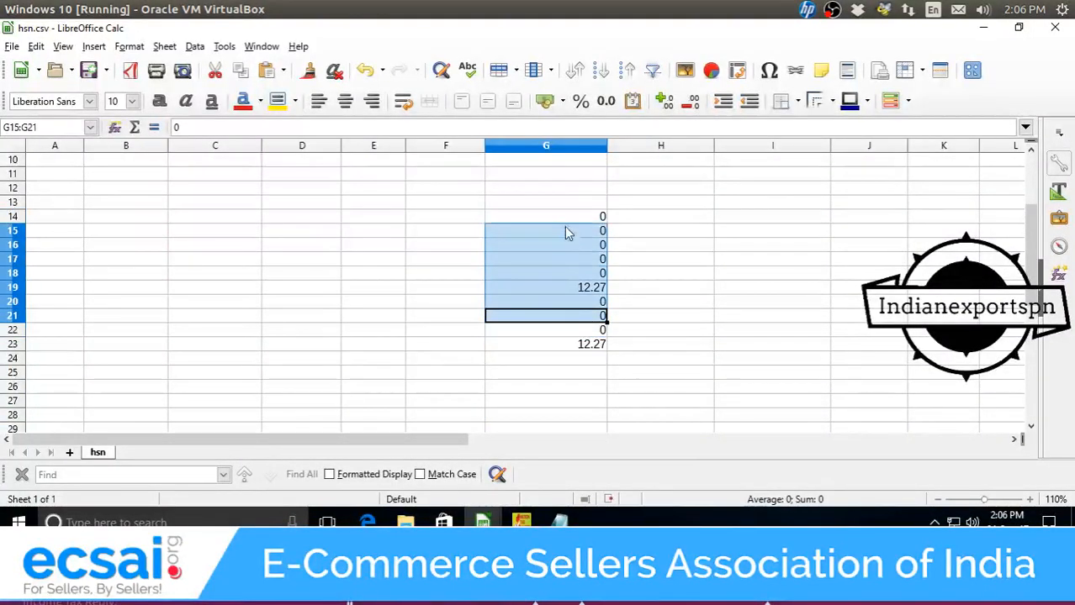
key("ctrl+x")
scroll(752, 305, "up", 3)
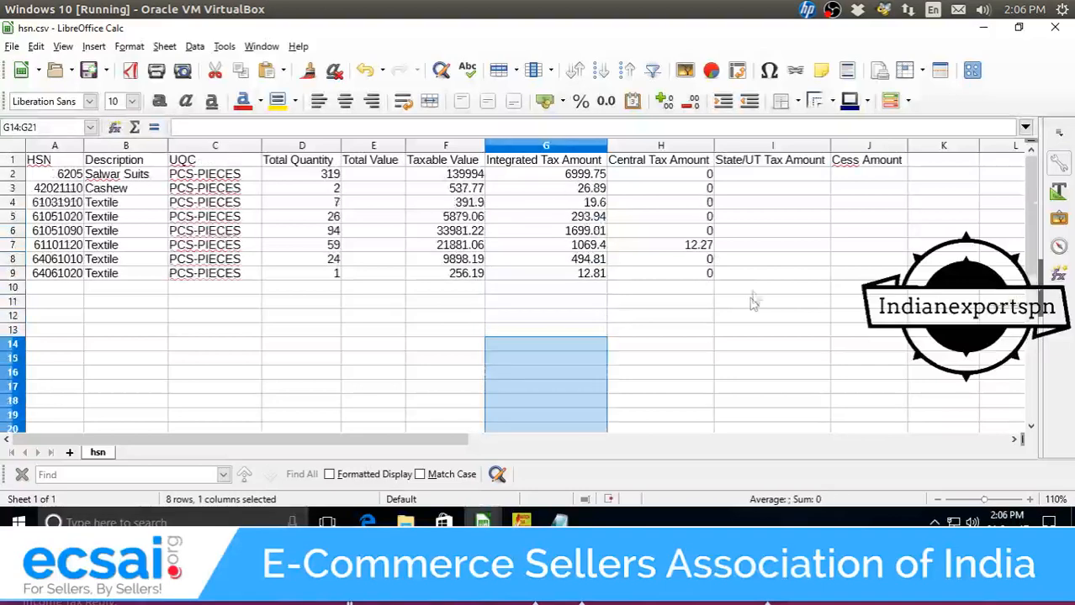
left_click(770, 190)
left_click(782, 174)
key("ctrl+v")
scroll(757, 277, "down", 2)
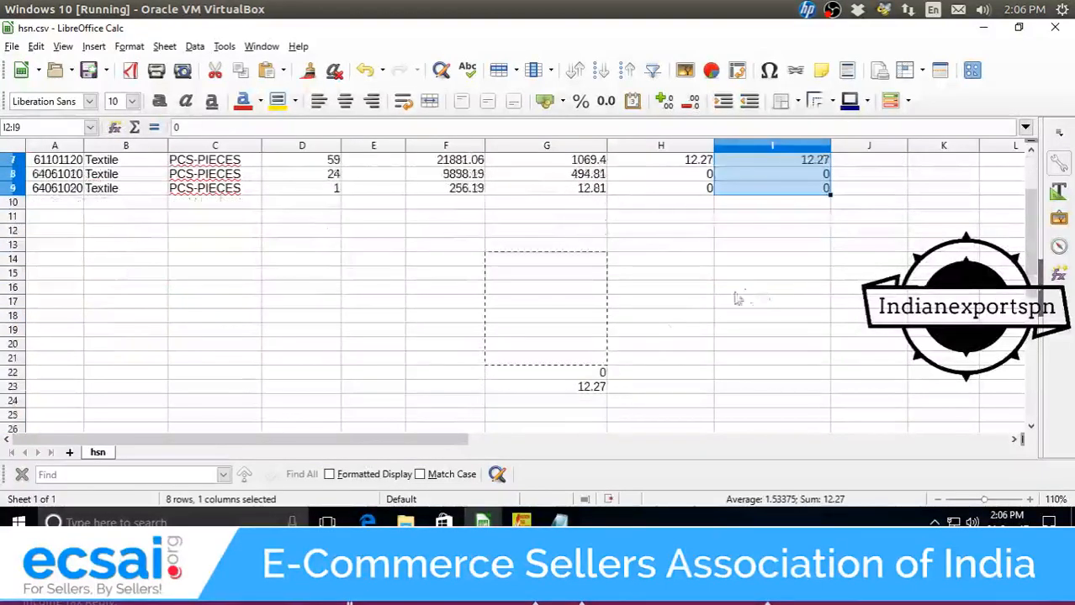
left_click_drag(577, 375, 582, 397)
key("Delete")
scroll(482, 331, "up", 2)
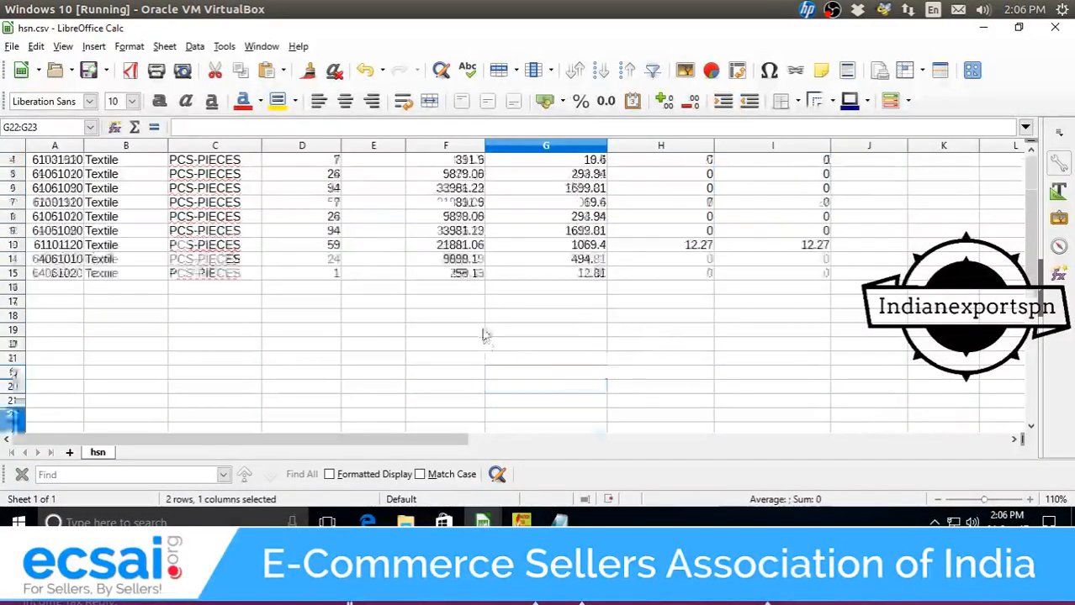
left_click(397, 176)
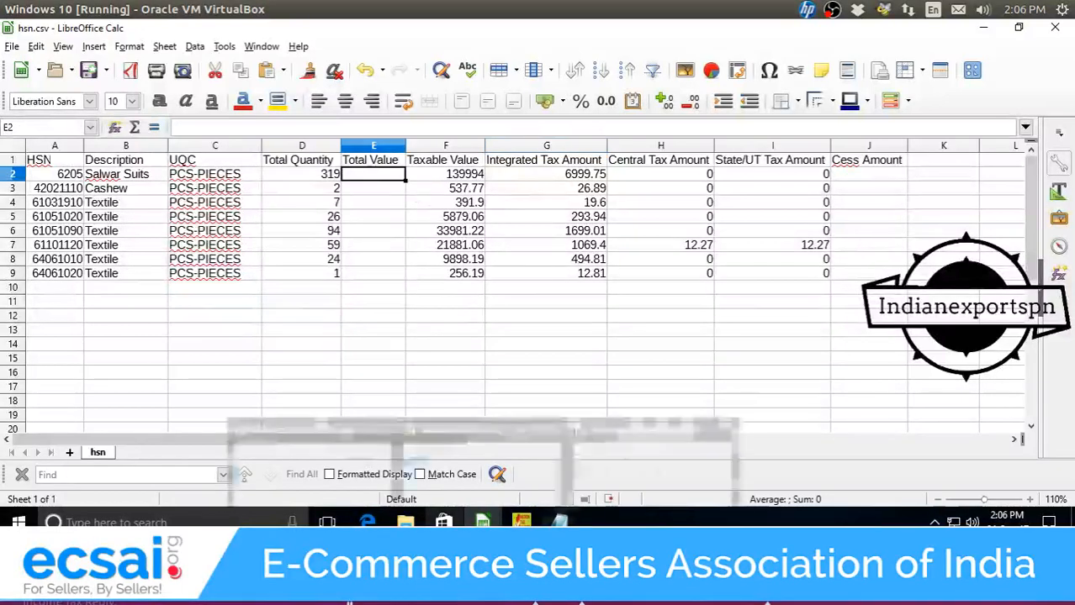
Switch to the MTR.csv pivot table and select the per-HSN sums in column B.
mouse_move(483, 521)
left_click(353, 466)
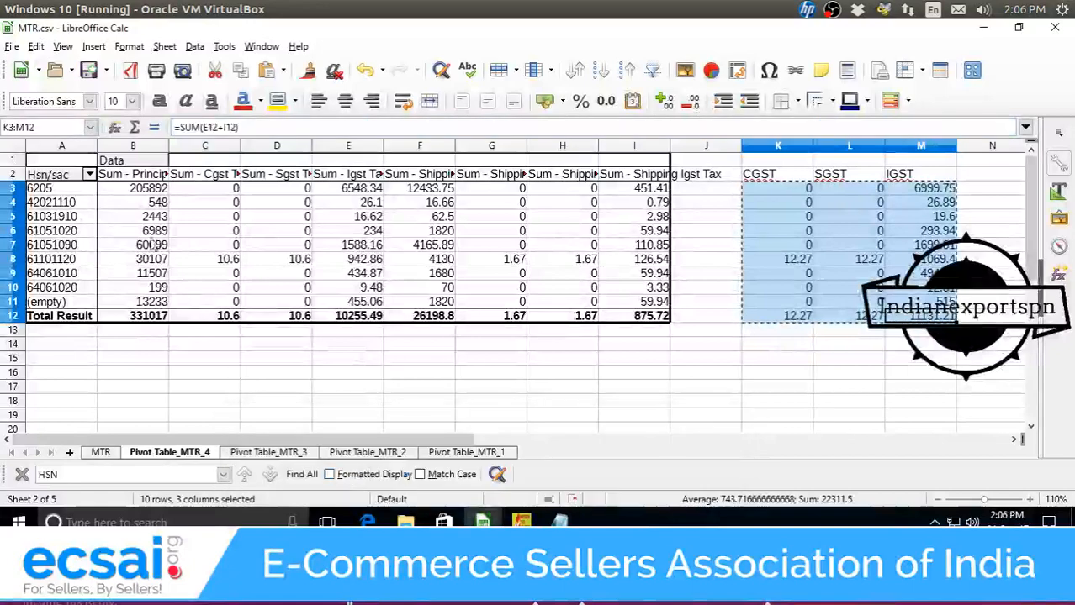
left_click_drag(139, 188, 161, 305)
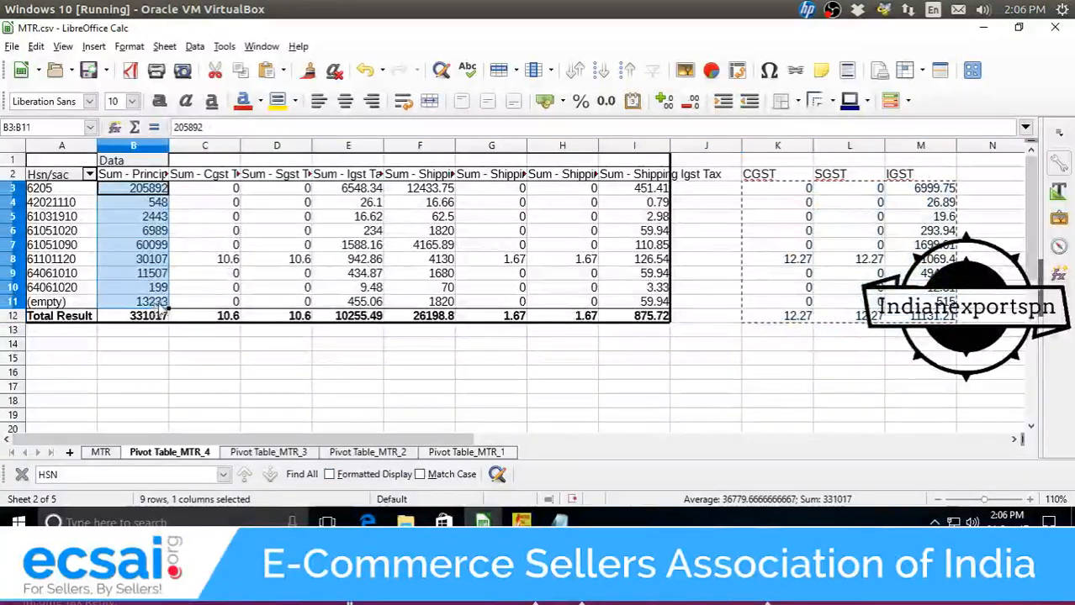
Copy the column B sums for rows 3–11 into the Notepad scratch window.
key("ctrl+c")
key("alt+Tab")
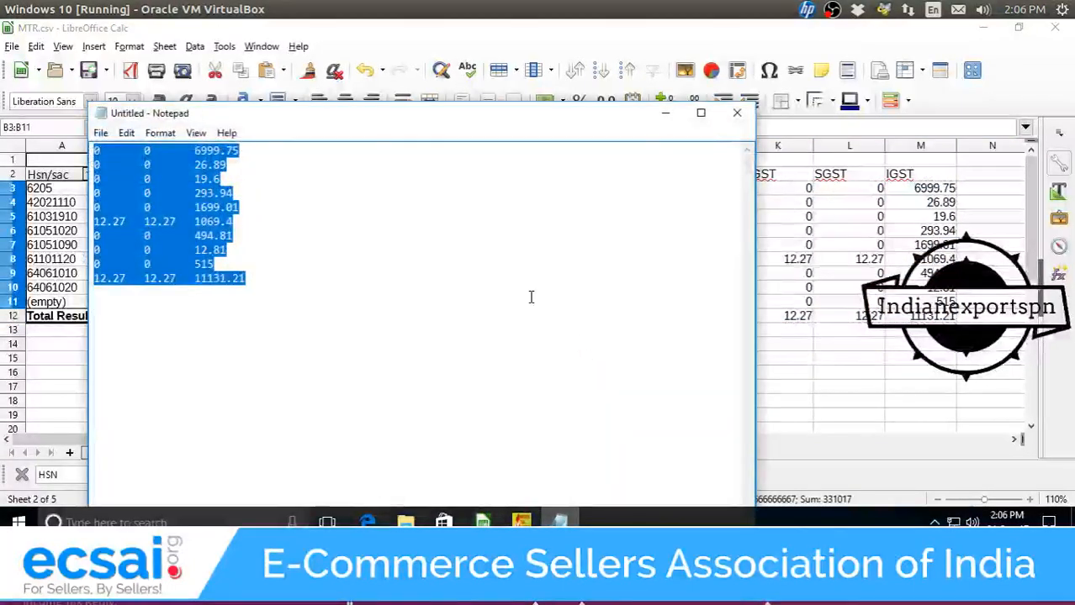
key("ctrl+v")
key("ctrl+a")
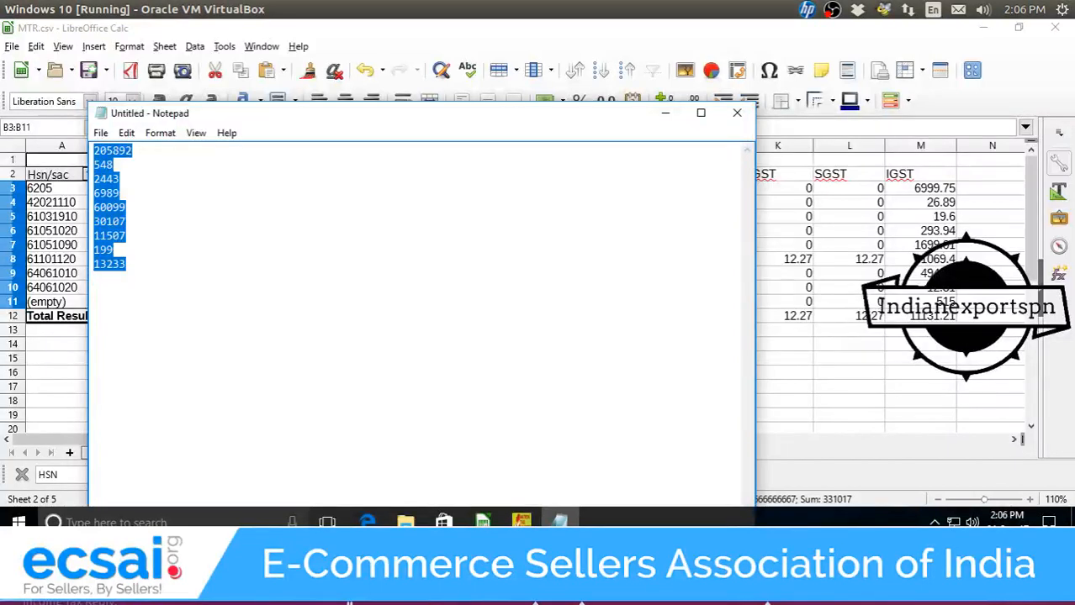
Paste the sums into hsn.csv's Total Value column from E2 and delete the extra 13233 in E10.
left_click(481, 522)
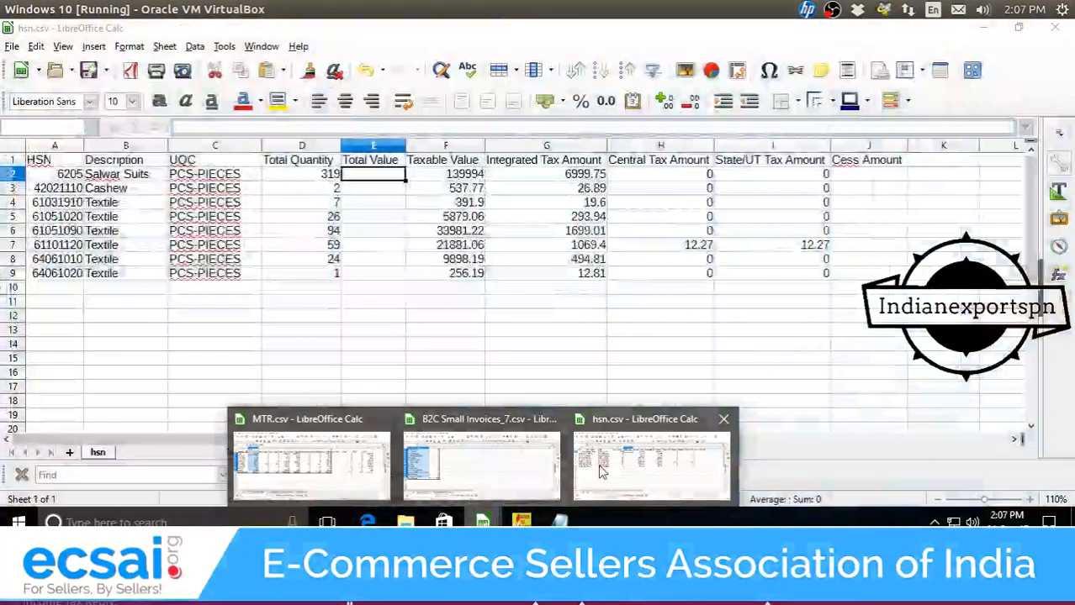
left_click(582, 469)
key("ctrl+v")
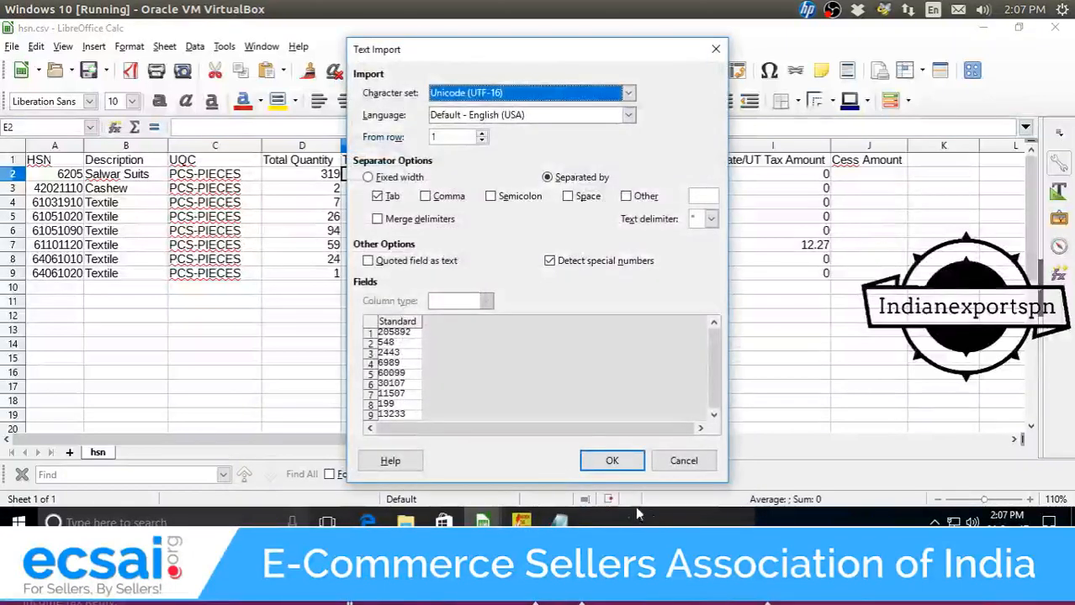
left_click(611, 460)
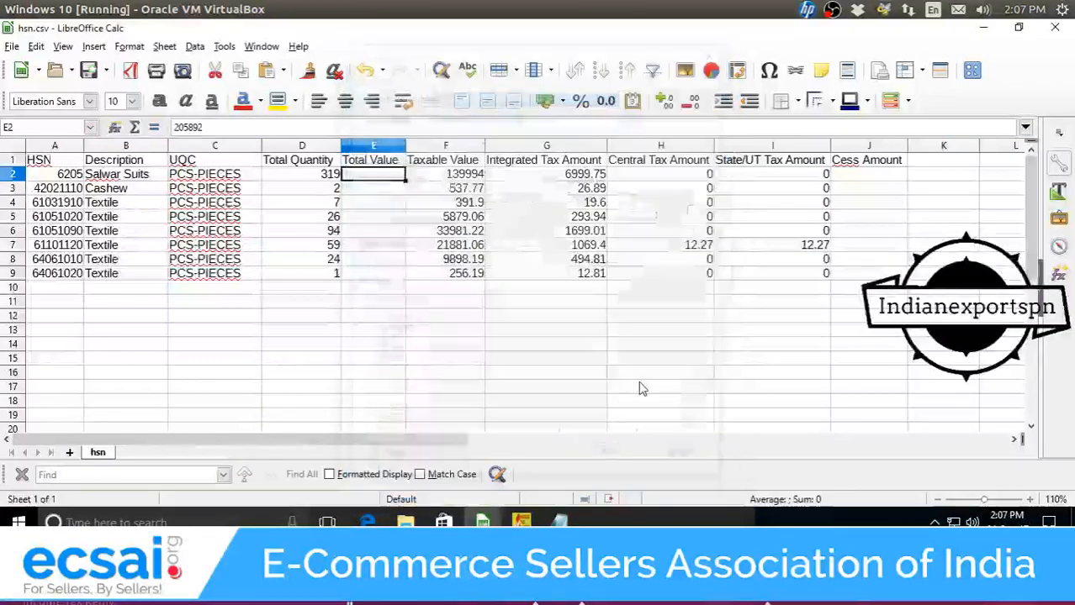
left_click(392, 290)
key("Delete")
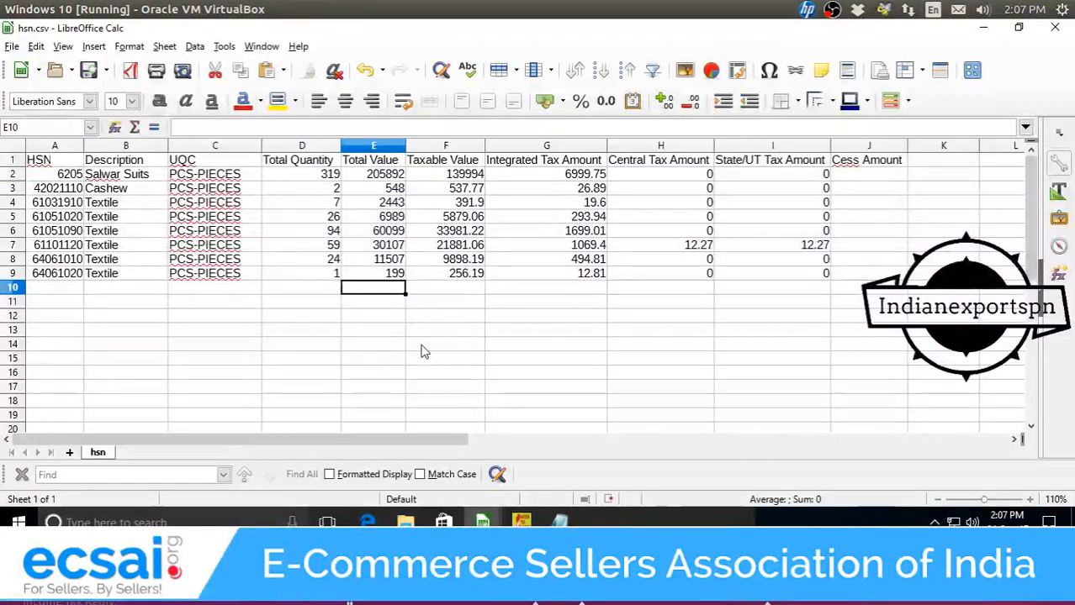
Save hsn.csv in CSV format and close Notepad without saving.
key("ctrl+s")
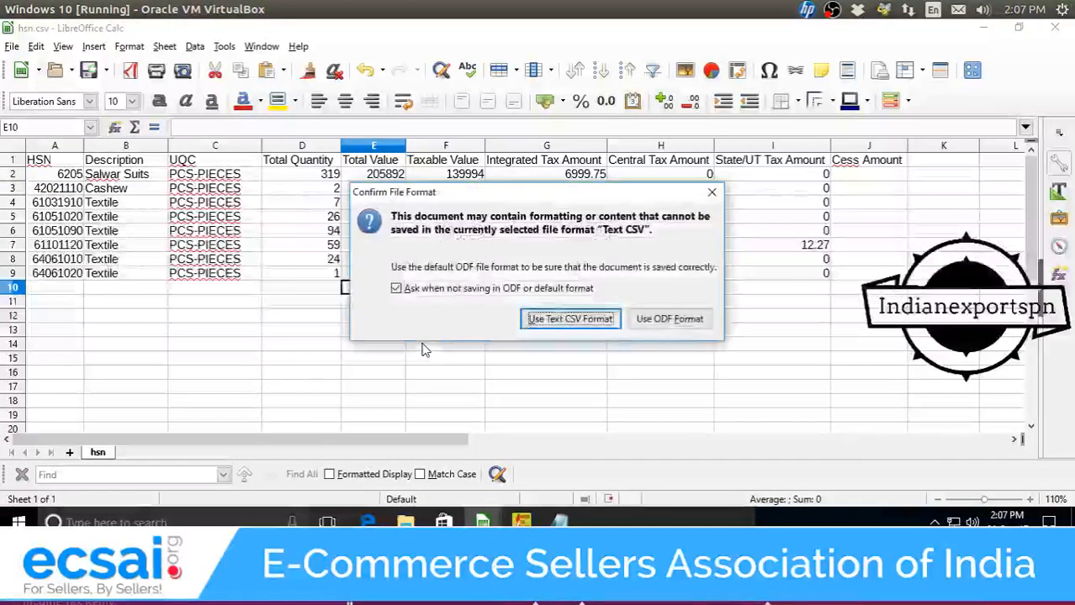
left_click(543, 322)
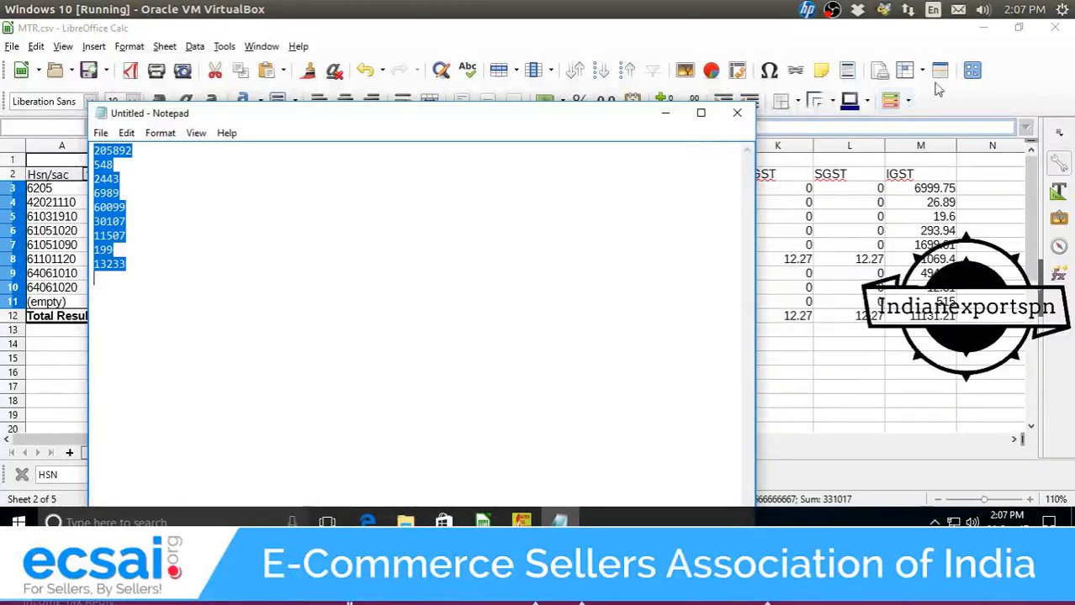
left_click(736, 113)
left_click(558, 271)
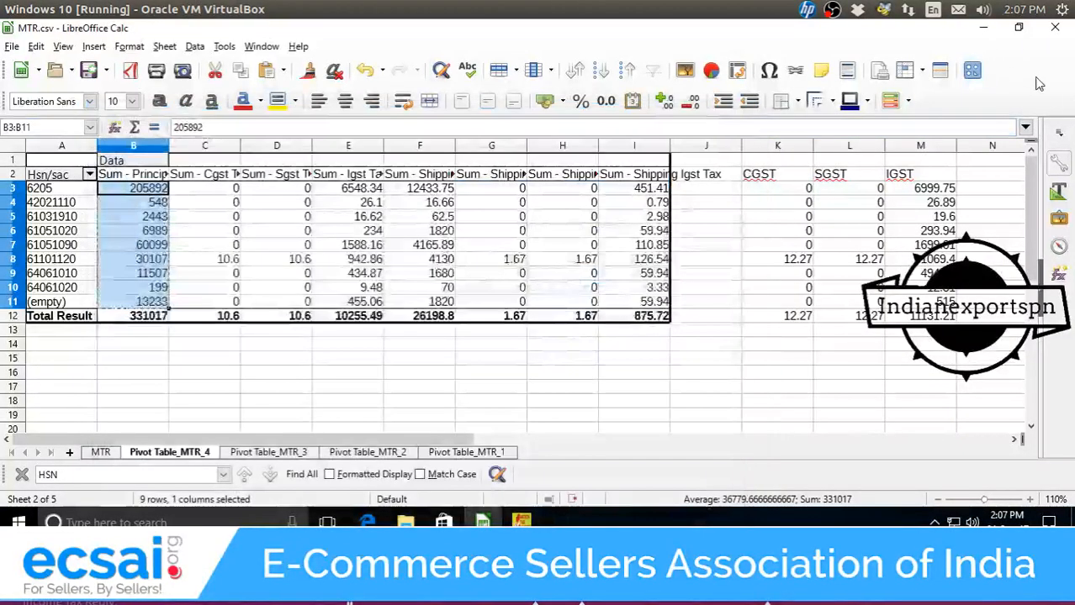
Bring up the GST Offline Tool and start a CSV import for Credit/Debit Notes(Registered) - 9B.
left_click(978, 29)
left_click(978, 29)
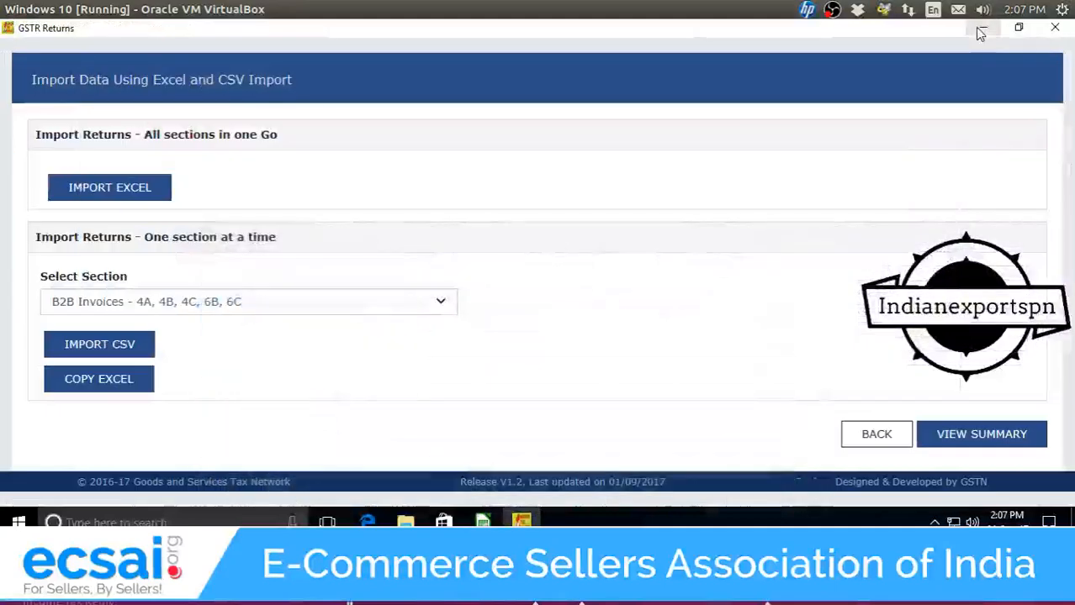
left_click(978, 28)
left_click(521, 519)
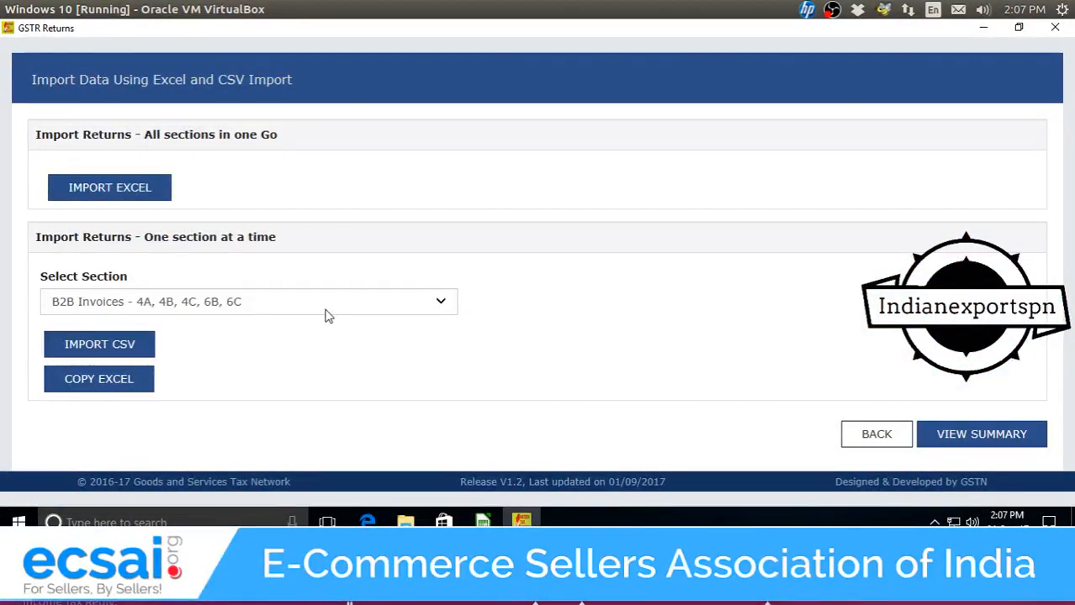
left_click(328, 307)
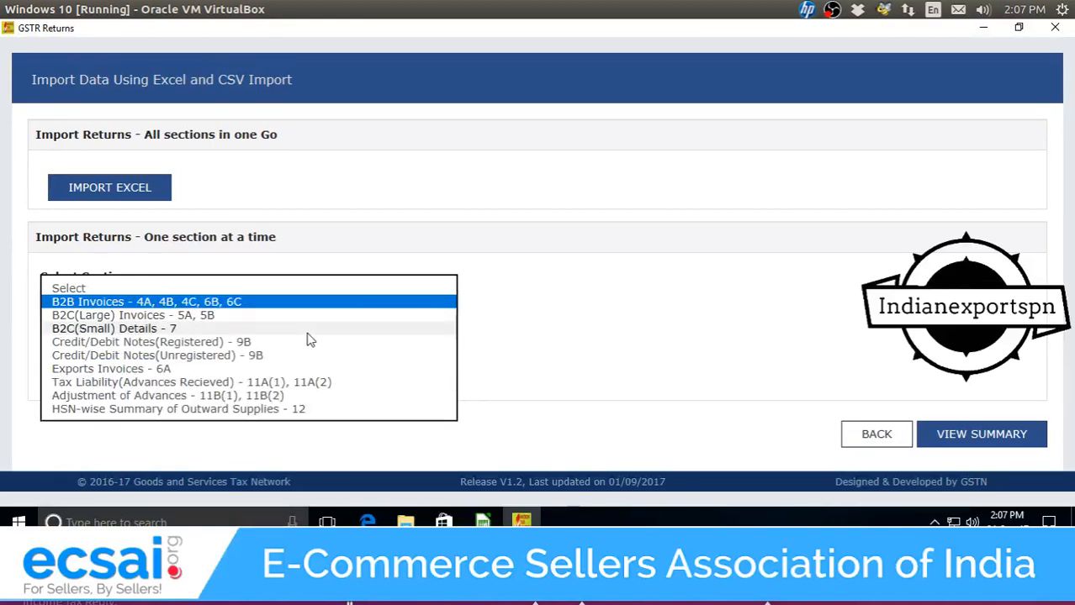
left_click(311, 341)
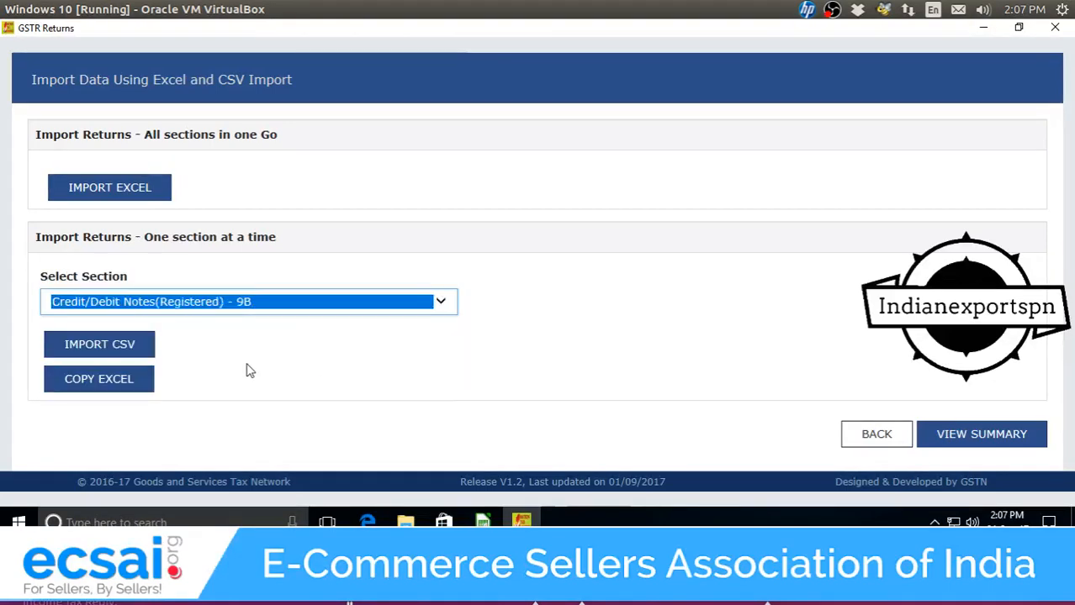
left_click(138, 355)
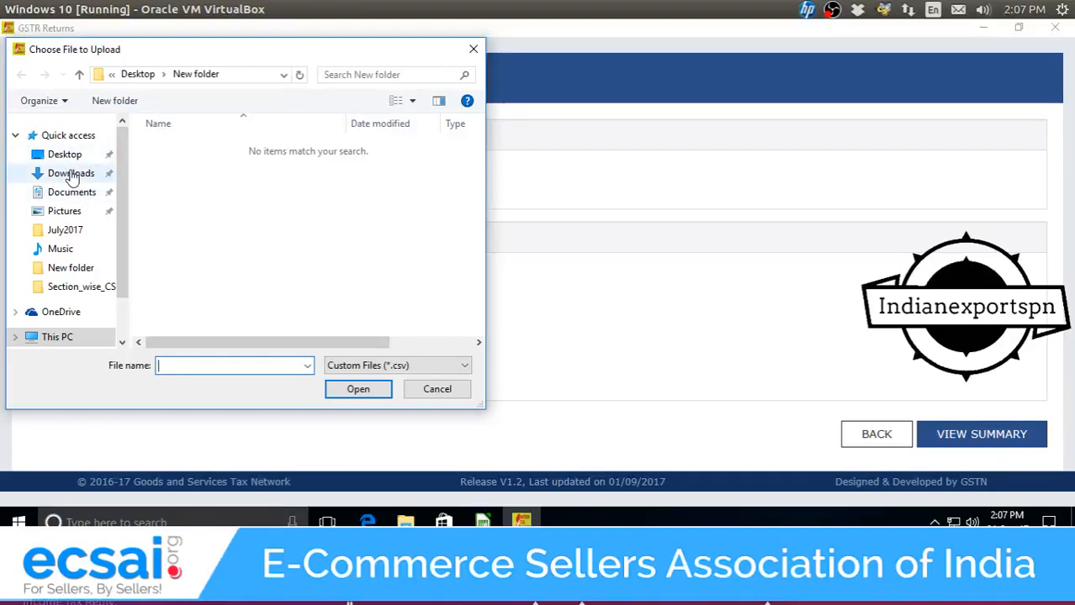
Import b2cs from Downloads > gst_offline_tool > gst_offline_tool > Section_wise_CSV_files and confirm saving.
left_click(74, 177)
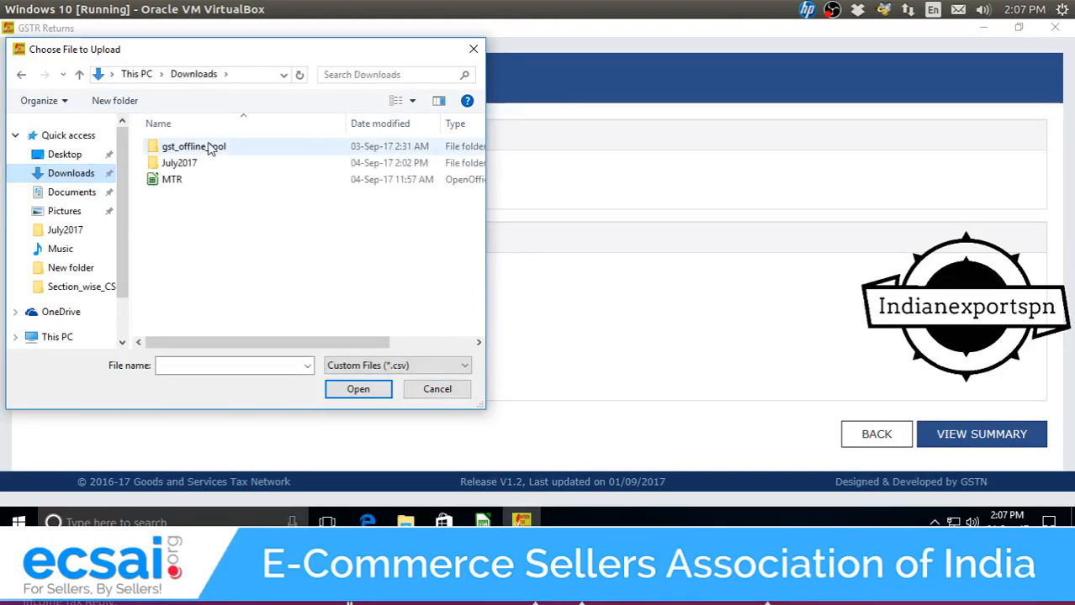
double_click(210, 148)
double_click(208, 148)
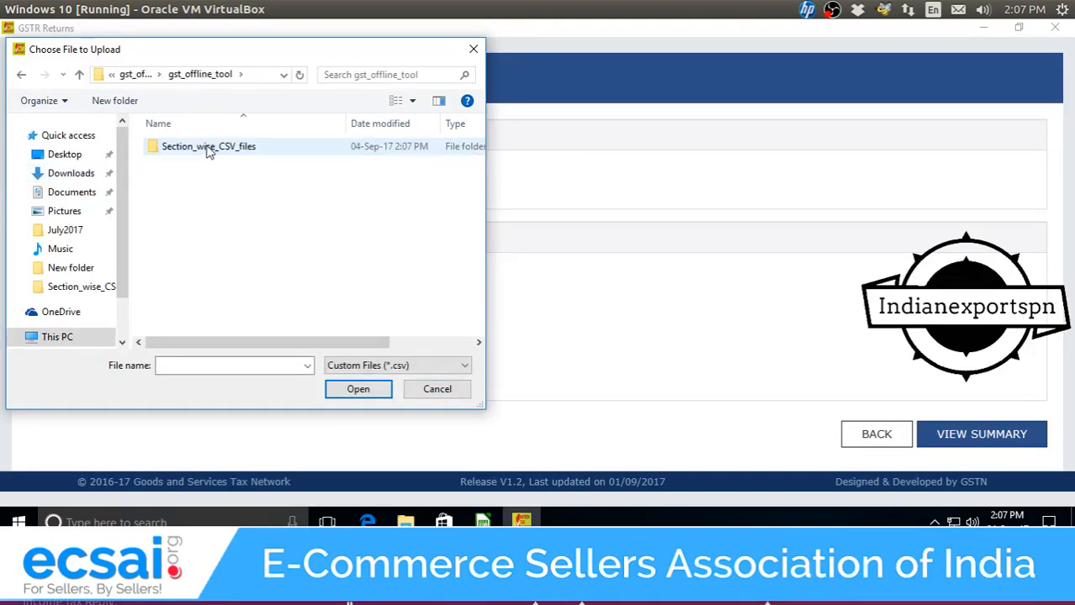
double_click(209, 148)
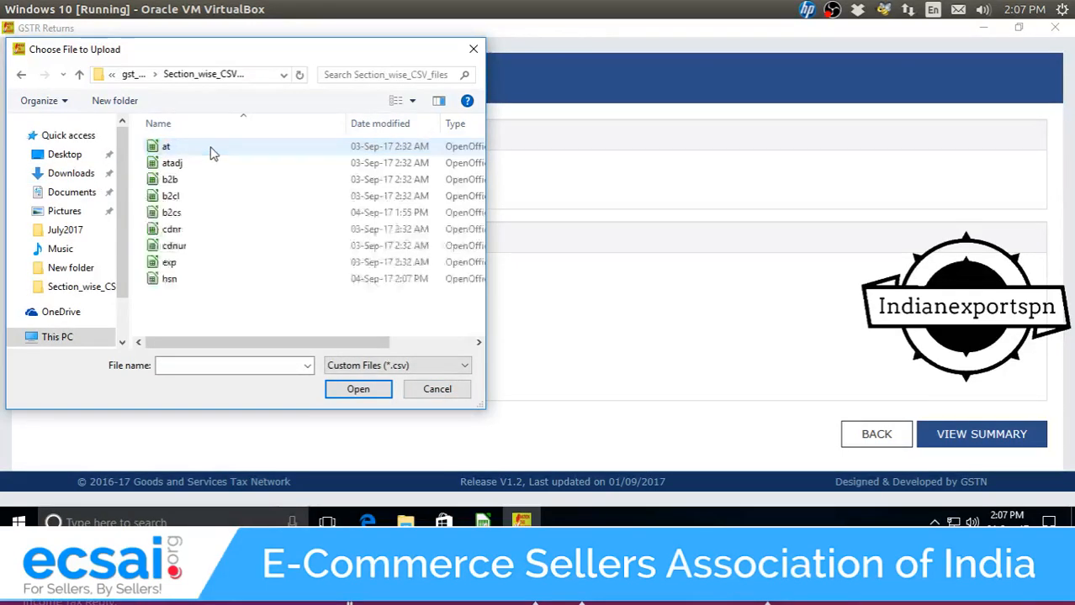
double_click(180, 216)
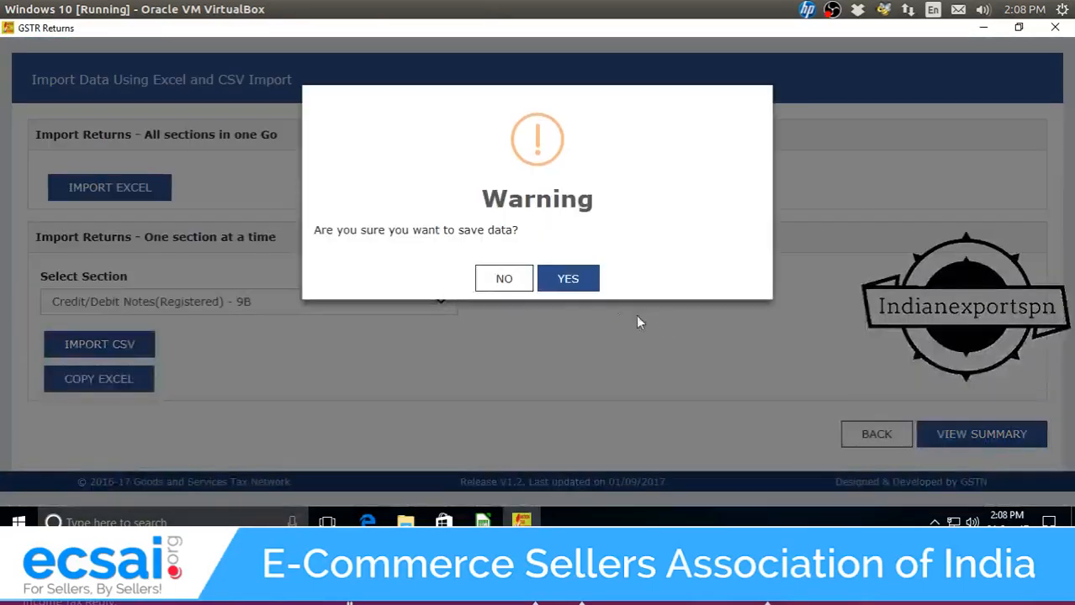
left_click(565, 286)
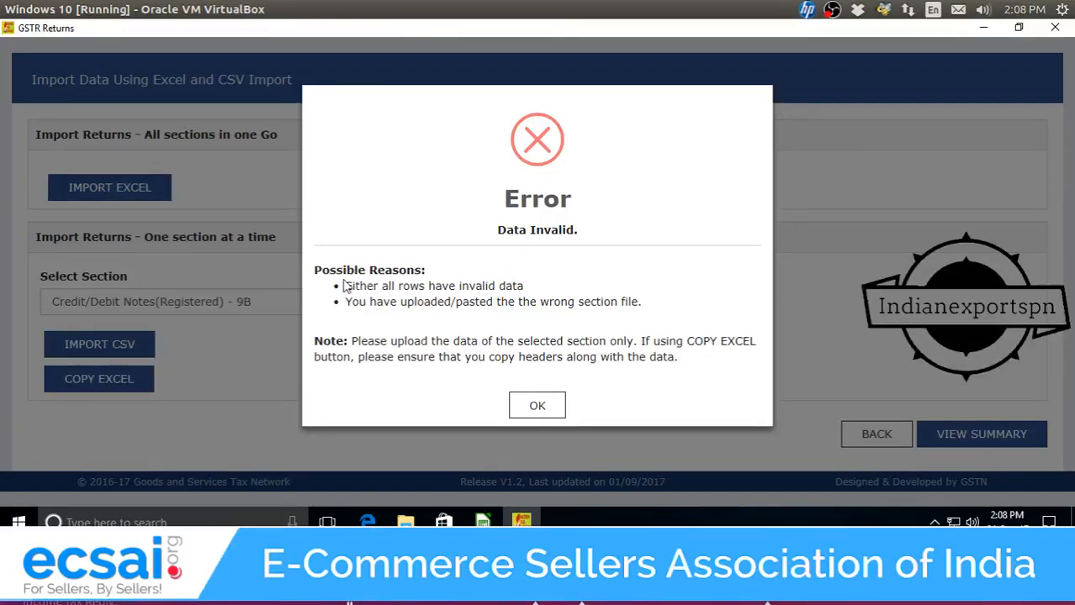
Dismiss the Data Invalid error and return File Explorer to the Downloads folder.
left_click(539, 404)
left_click(405, 521)
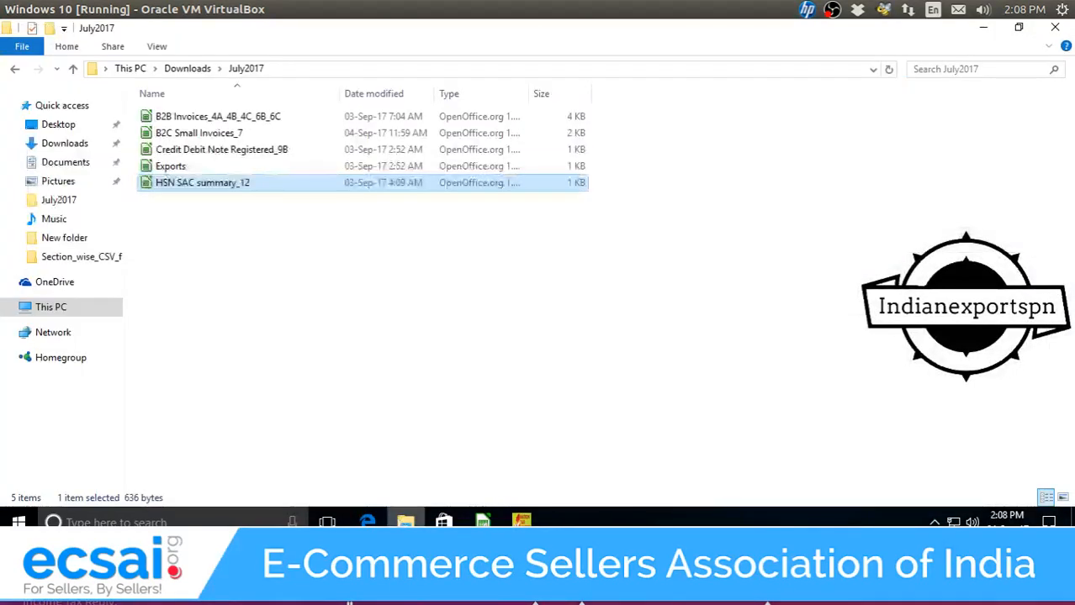
left_click(307, 252)
left_click(187, 69)
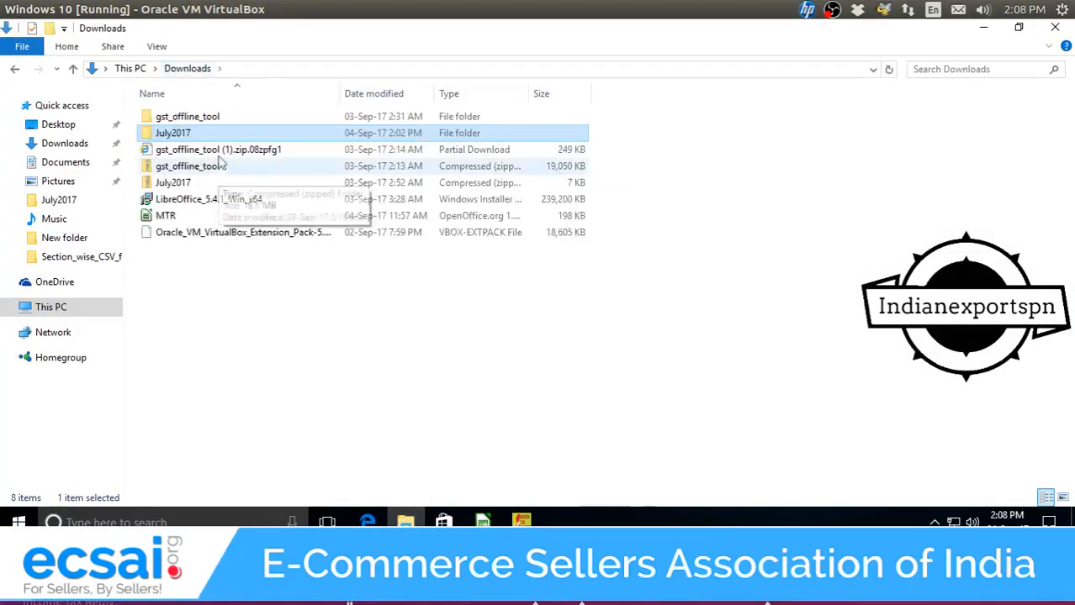
double_click(218, 132)
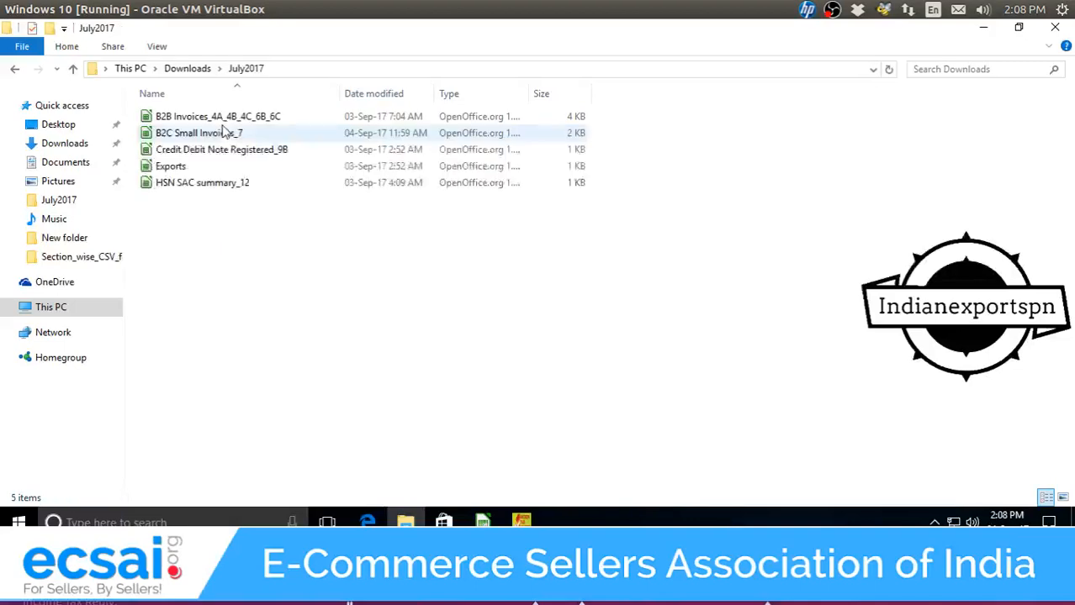
left_click(187, 68)
Open b2cs in Calc from gst_offline_tool > gst_offline_tool > Section_wise_CSV_files.
double_click(237, 118)
double_click(239, 120)
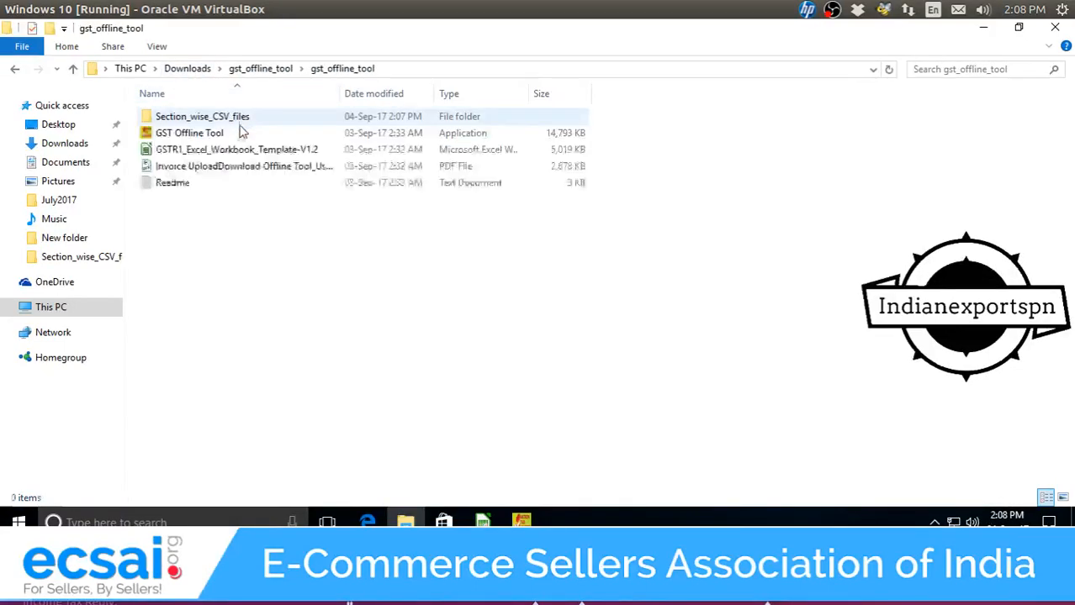
left_click(238, 131)
double_click(238, 120)
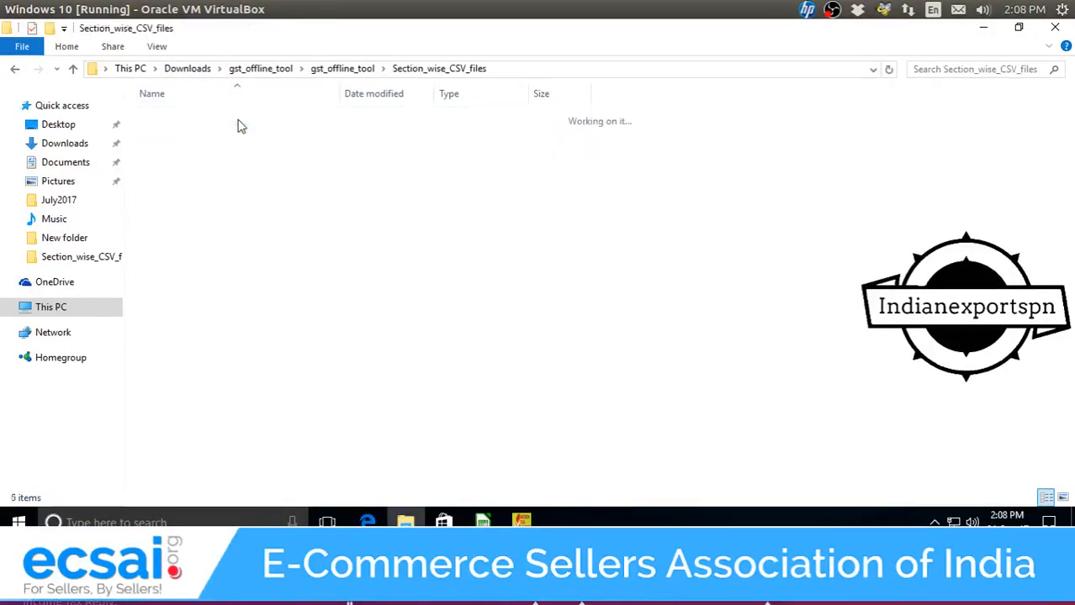
double_click(211, 190)
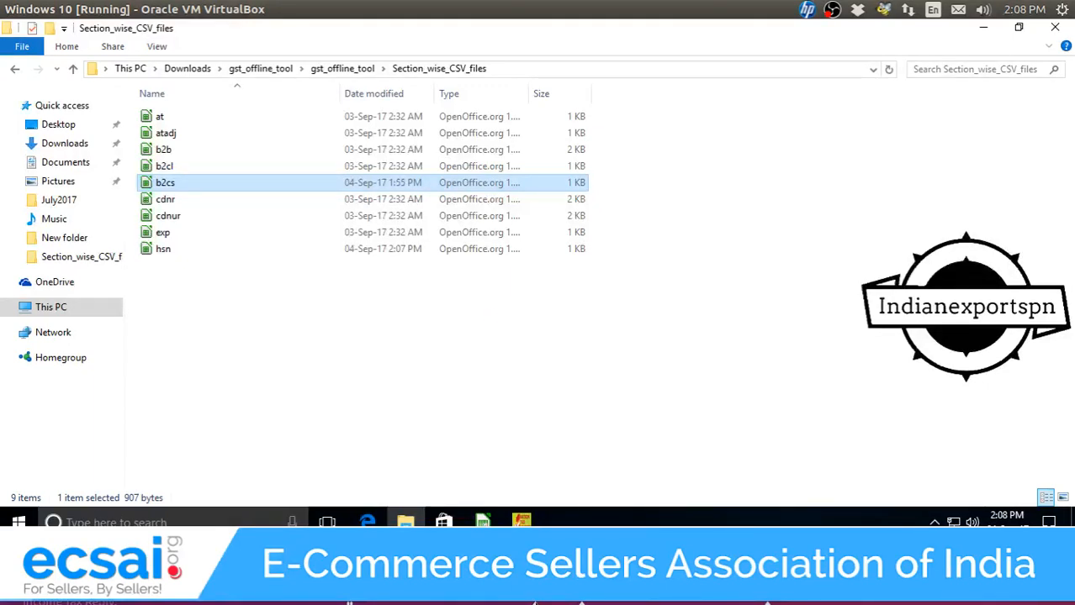
left_click(482, 521)
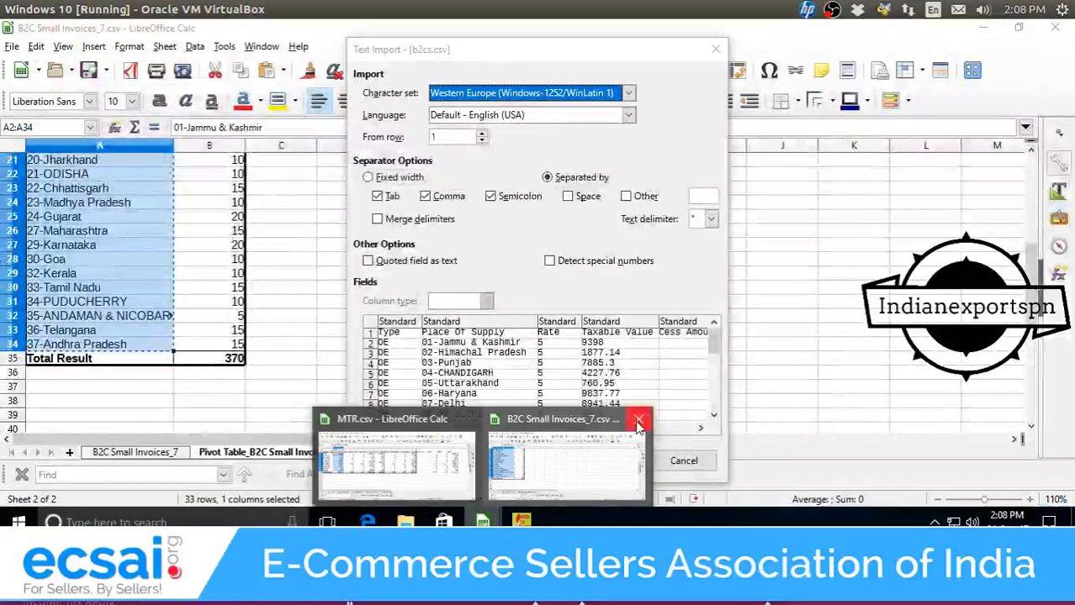
Close the B2C Small Invoices window and review b2cs.csv's rate-5 state-wise taxable values.
left_click(637, 420)
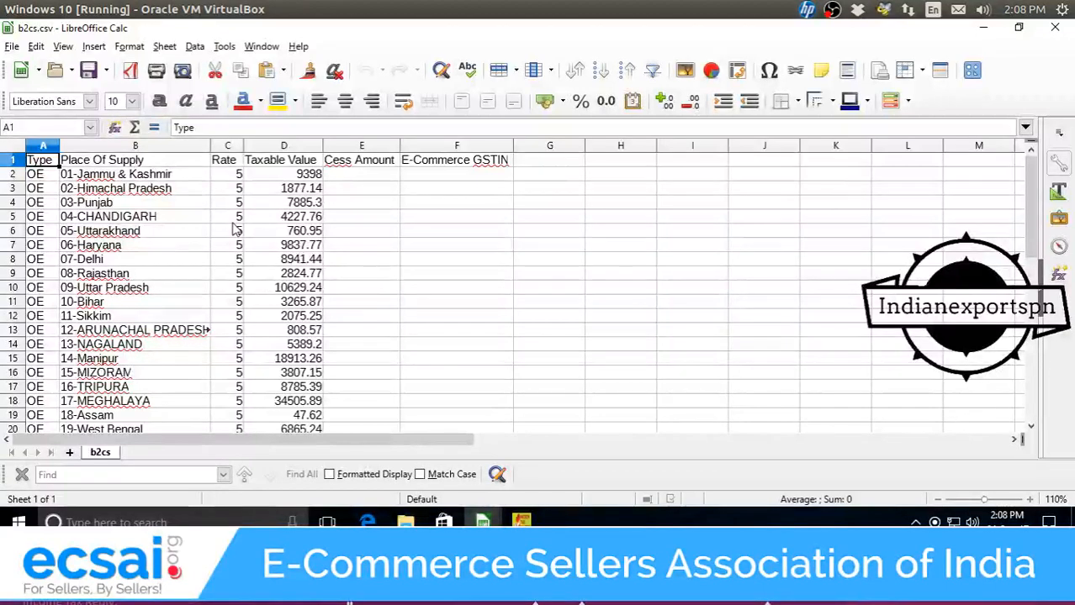
scroll(236, 229, "down", 4)
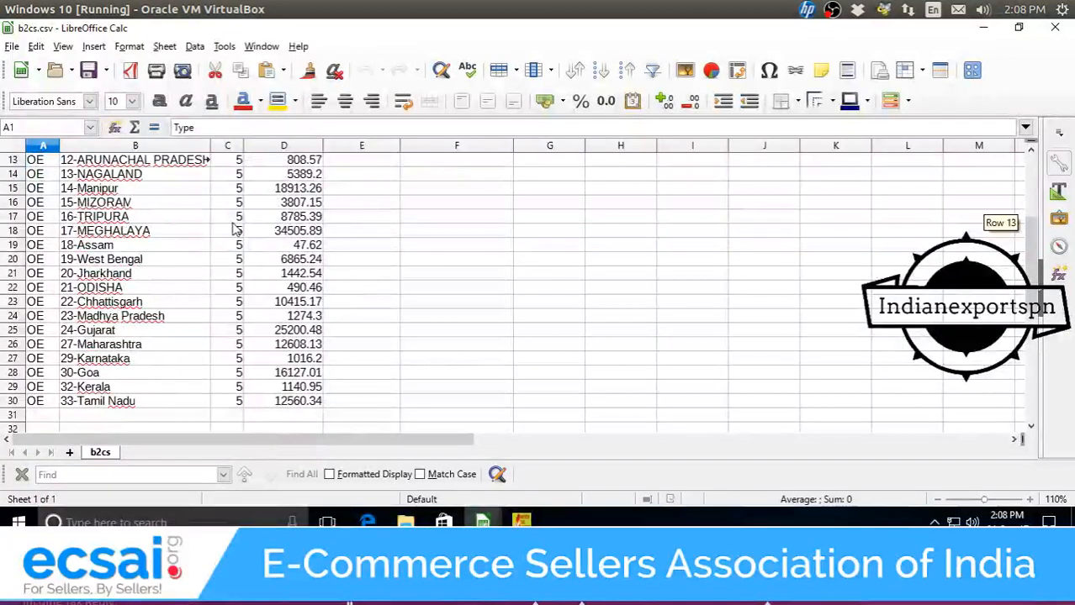
scroll(237, 229, "up", 4)
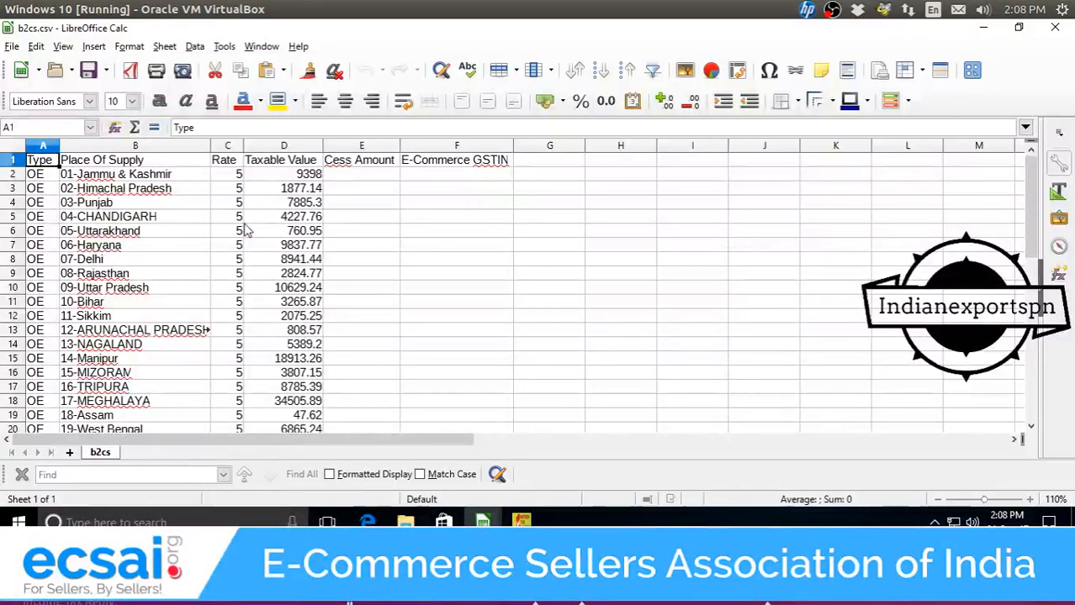
scroll(245, 229, "down", 5)
scroll(245, 229, "up", 5)
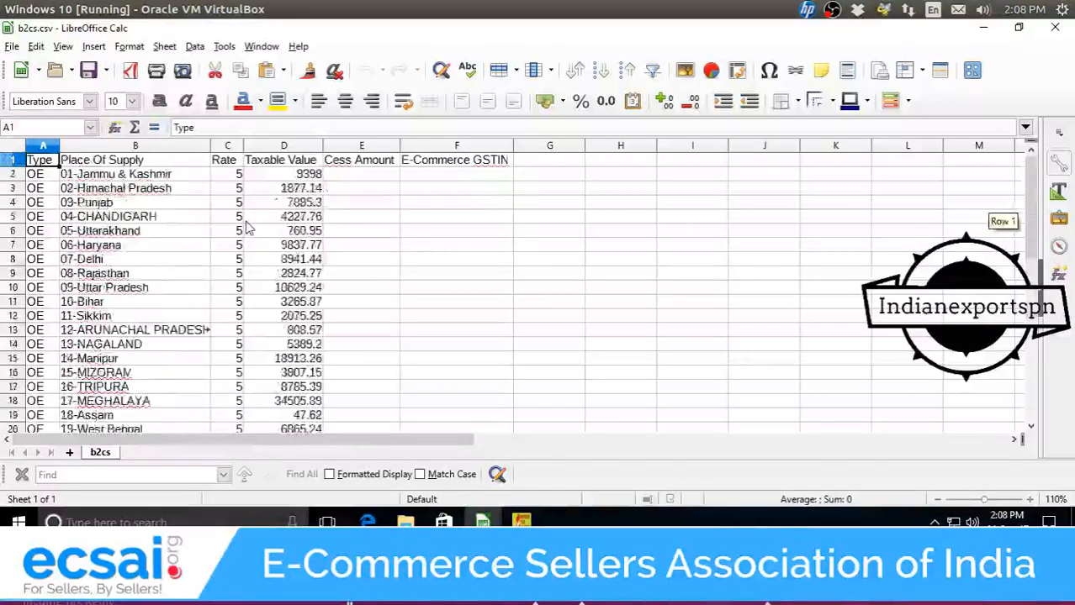
scroll(249, 229, "down", 2)
scroll(249, 228, "up", 2)
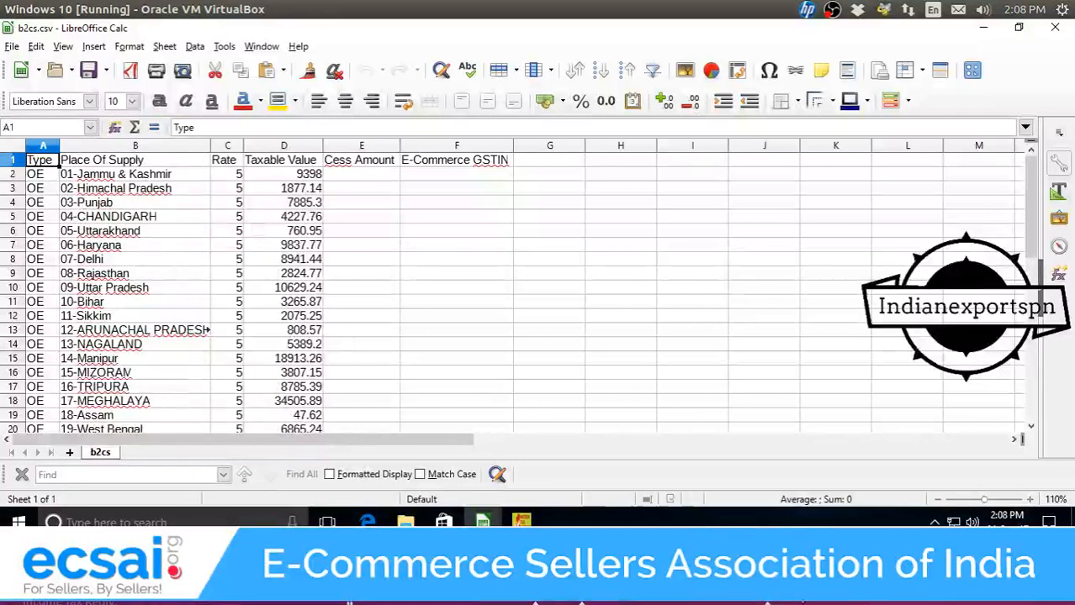
Import and save the b2cs CSV into the B2C(Small) Details - 7 section.
left_click(521, 522)
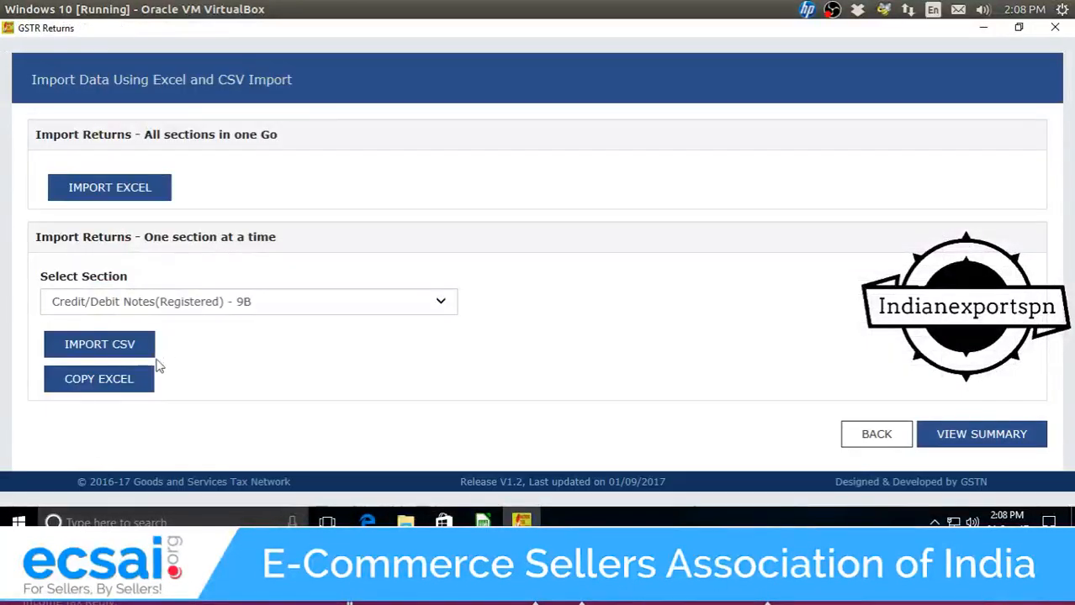
left_click(199, 311)
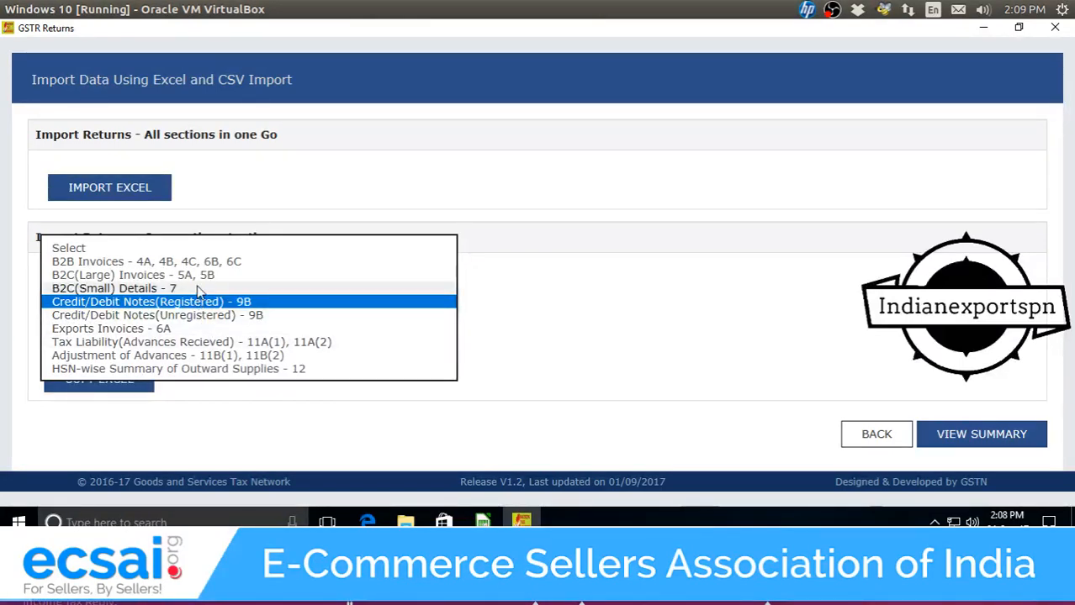
left_click(168, 288)
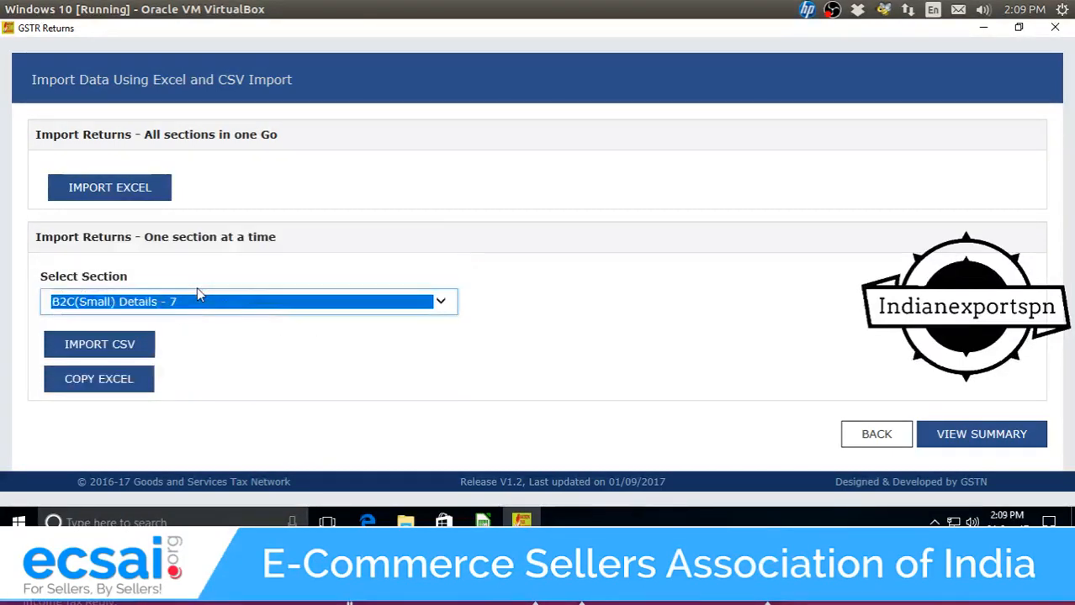
left_click(128, 355)
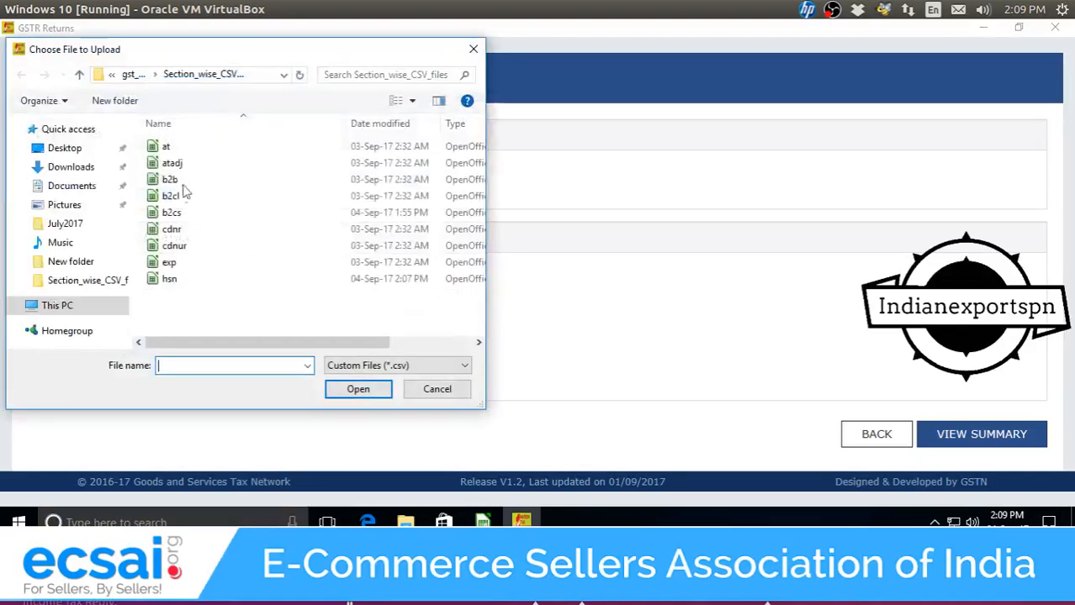
double_click(200, 213)
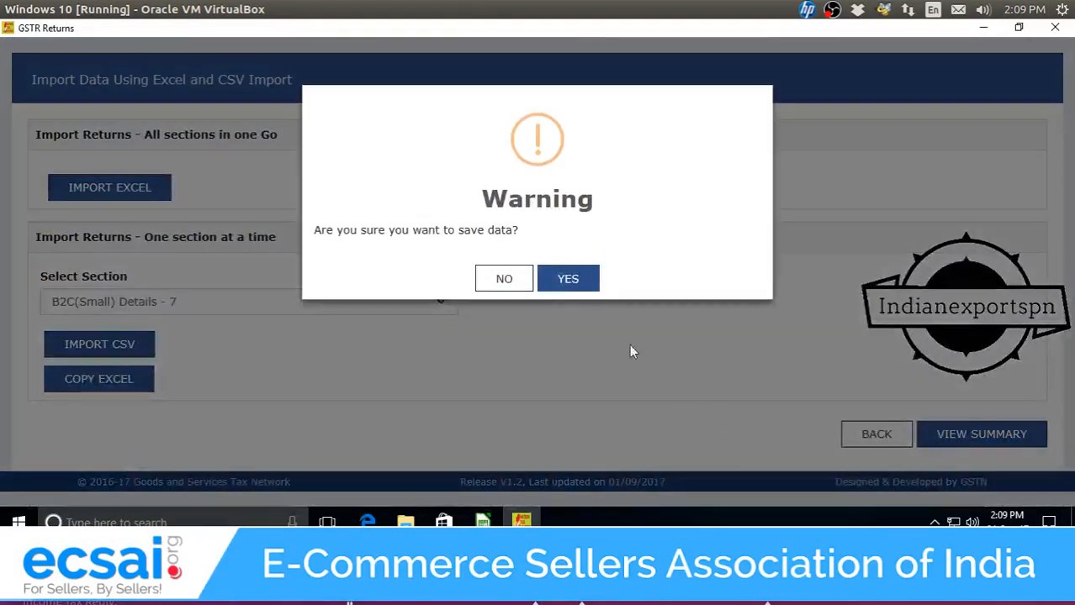
left_click(569, 279)
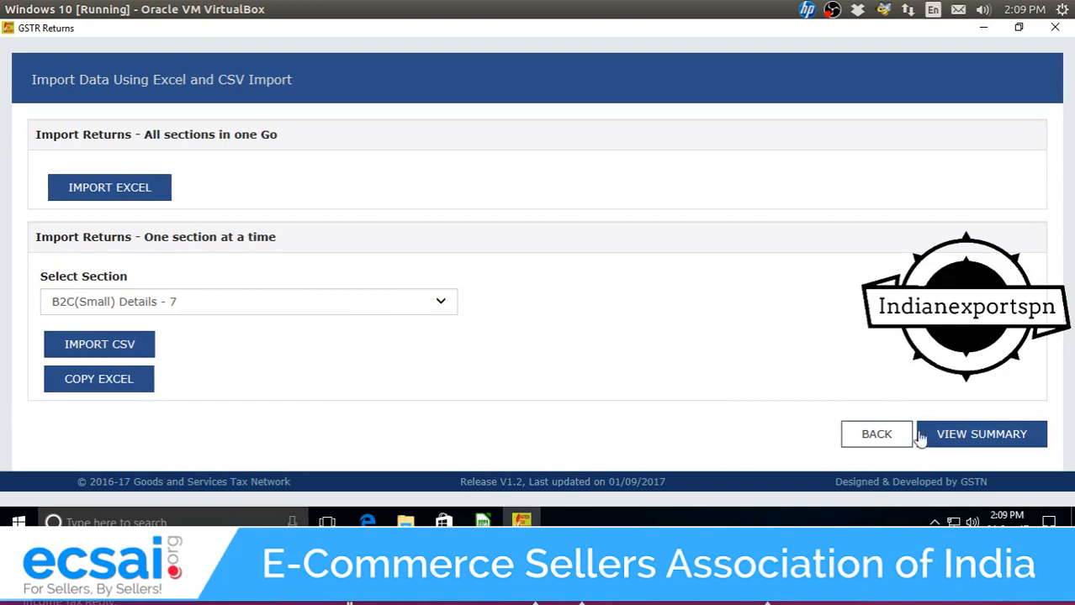
Import and save the hsn CSV into HSN-wise Summary of Outward Supplies - 12.
left_click(420, 310)
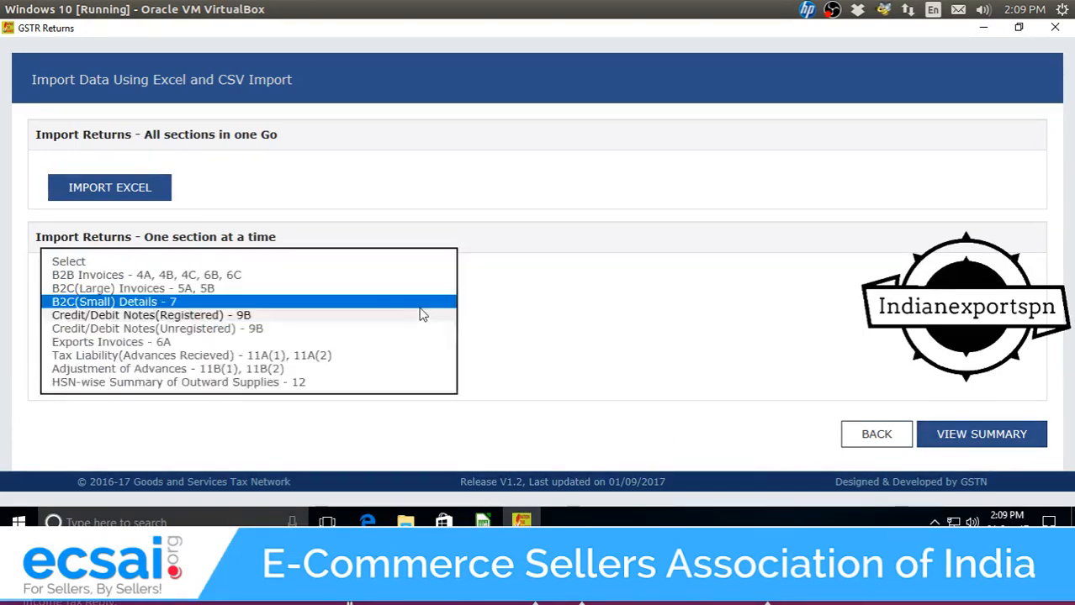
left_click(272, 383)
left_click(144, 351)
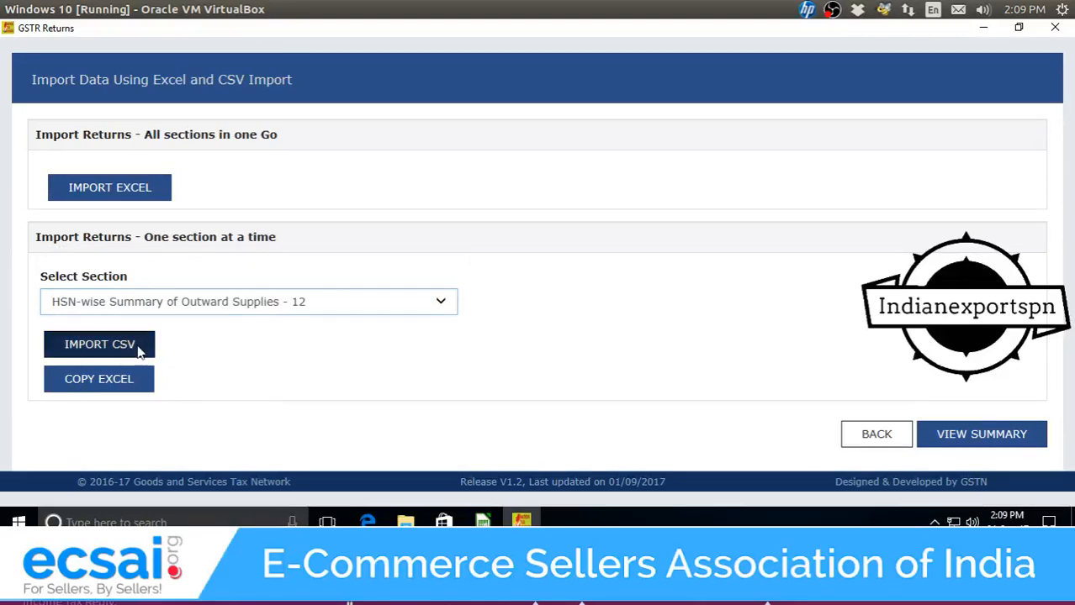
double_click(178, 283)
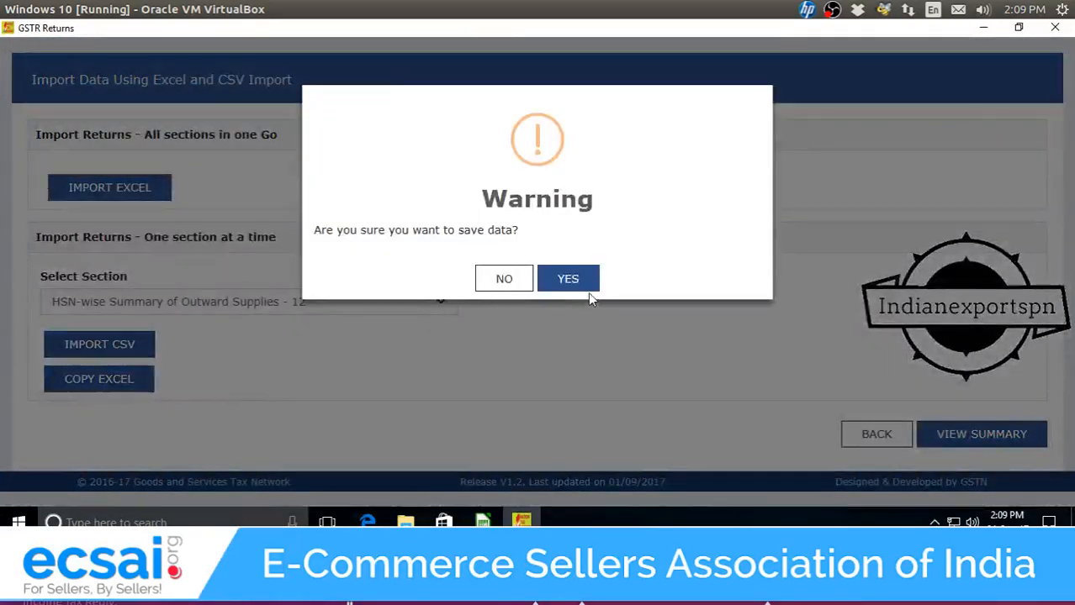
left_click(585, 283)
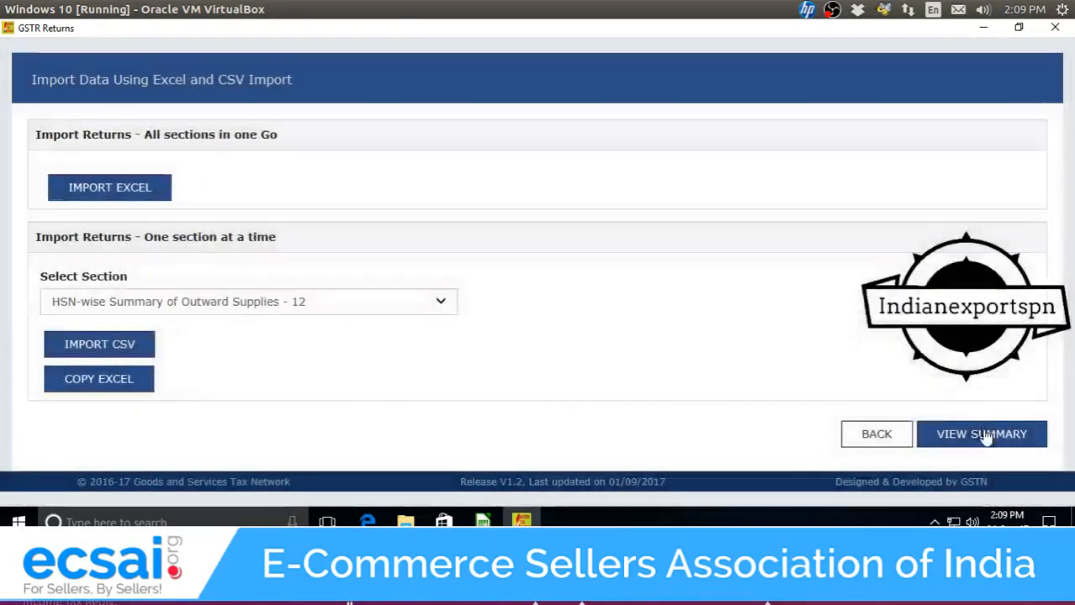
Review the 29 B2C(Small) Details - 7 invoices from the summary, then return to the summary.
left_click(984, 434)
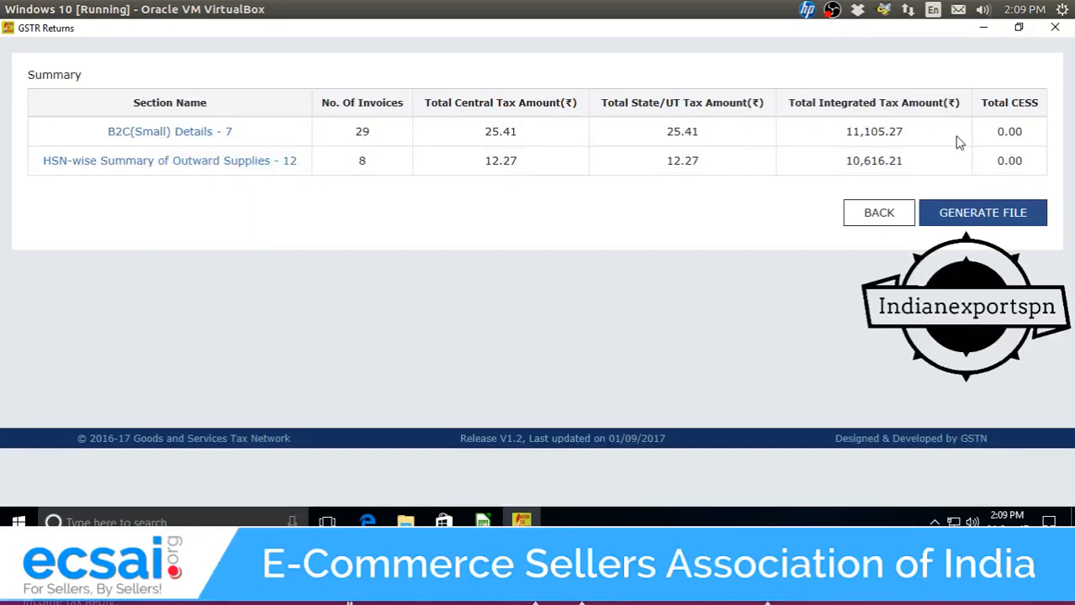
left_click(199, 135)
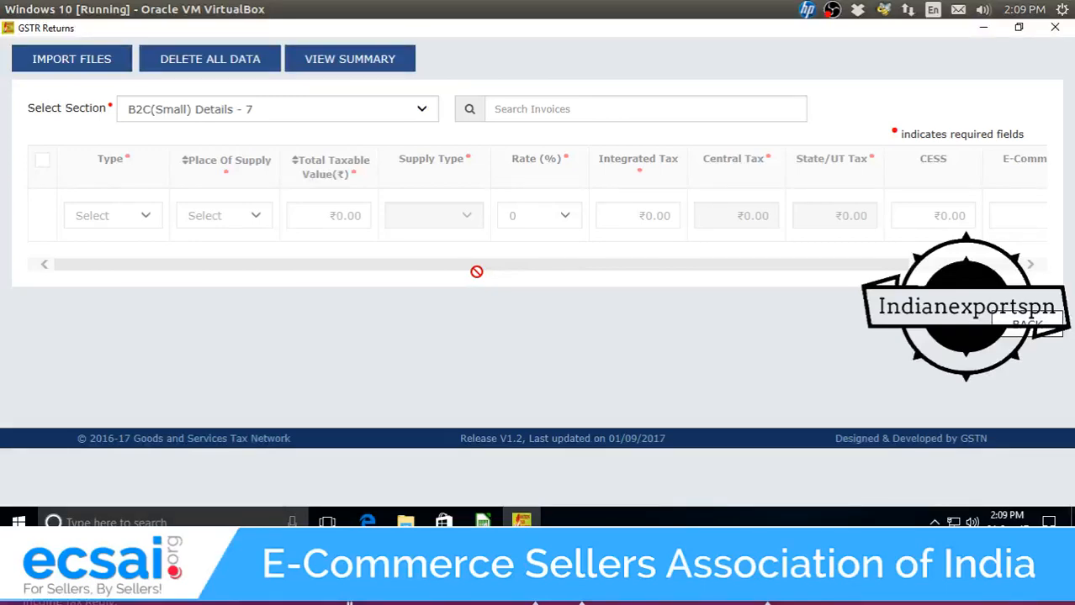
scroll(479, 273, "down", 3)
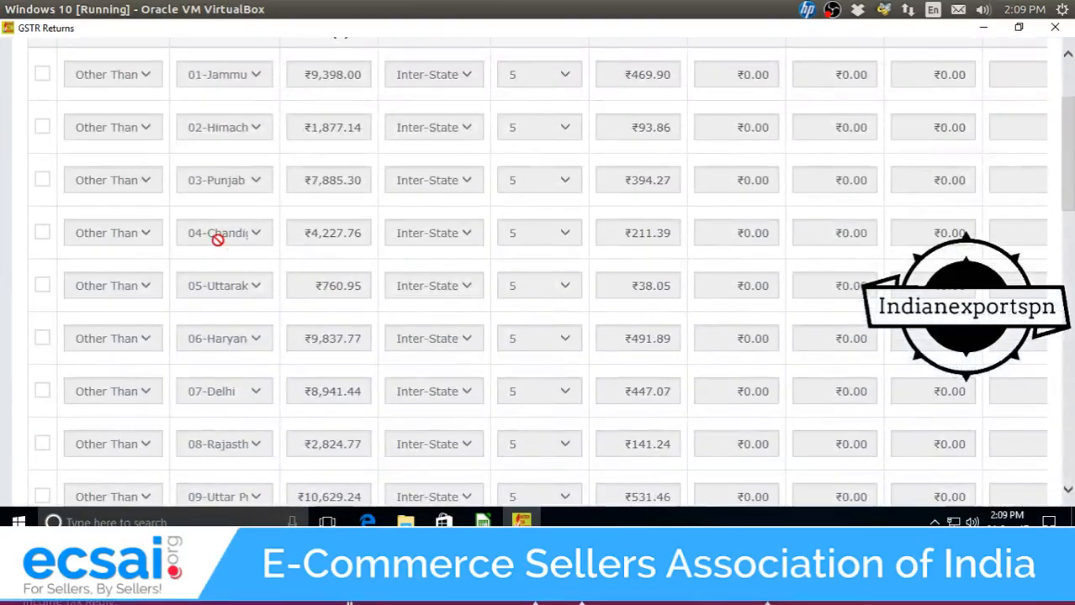
scroll(220, 235, "up", 2)
scroll(235, 269, "down", 2)
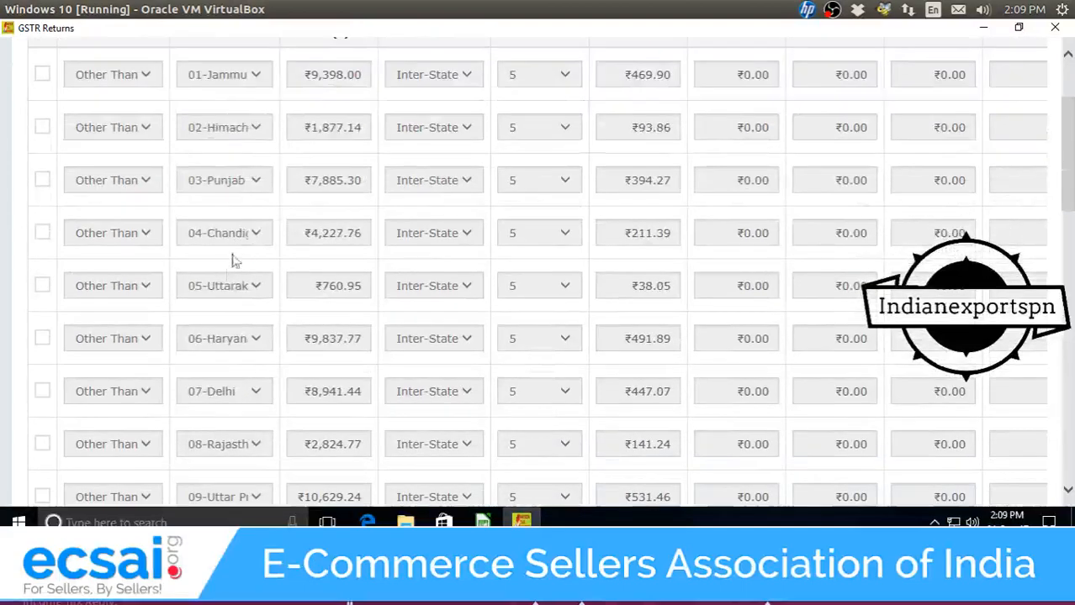
scroll(248, 224, "down", 15)
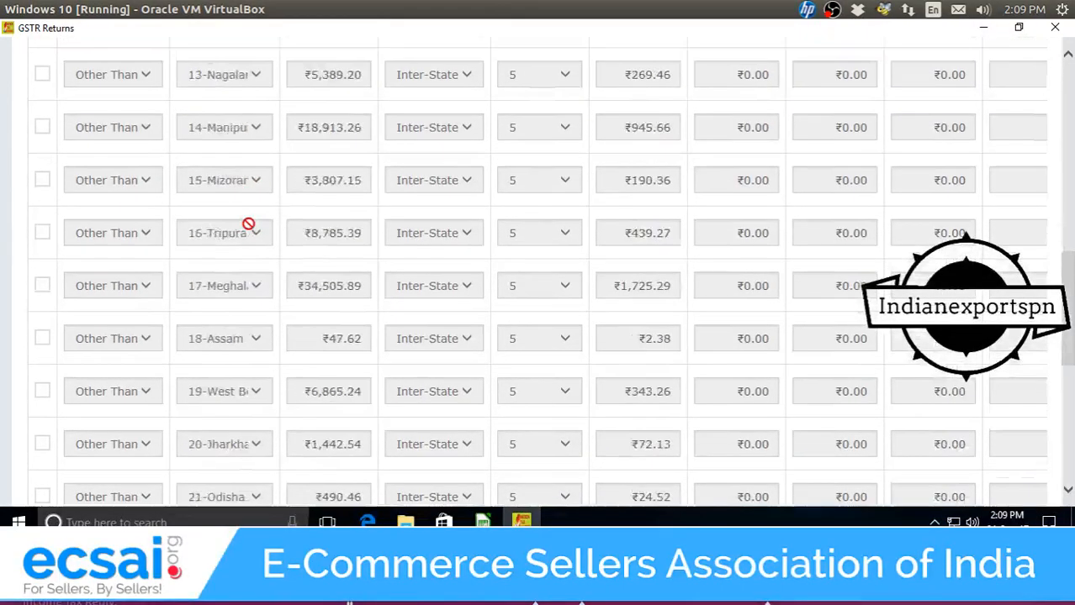
scroll(282, 269, "up", 15)
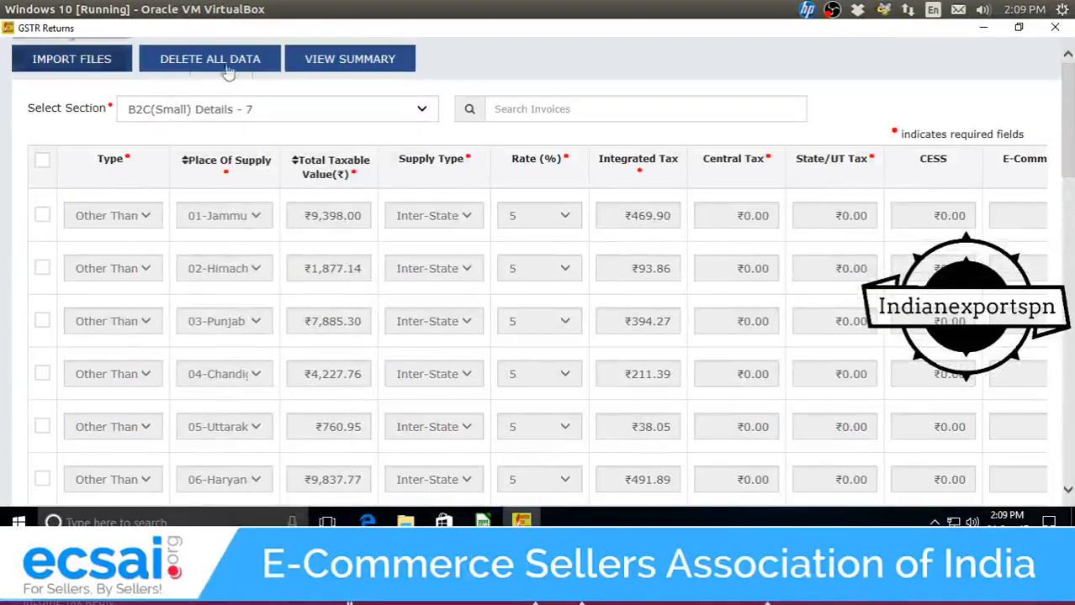
left_click(370, 61)
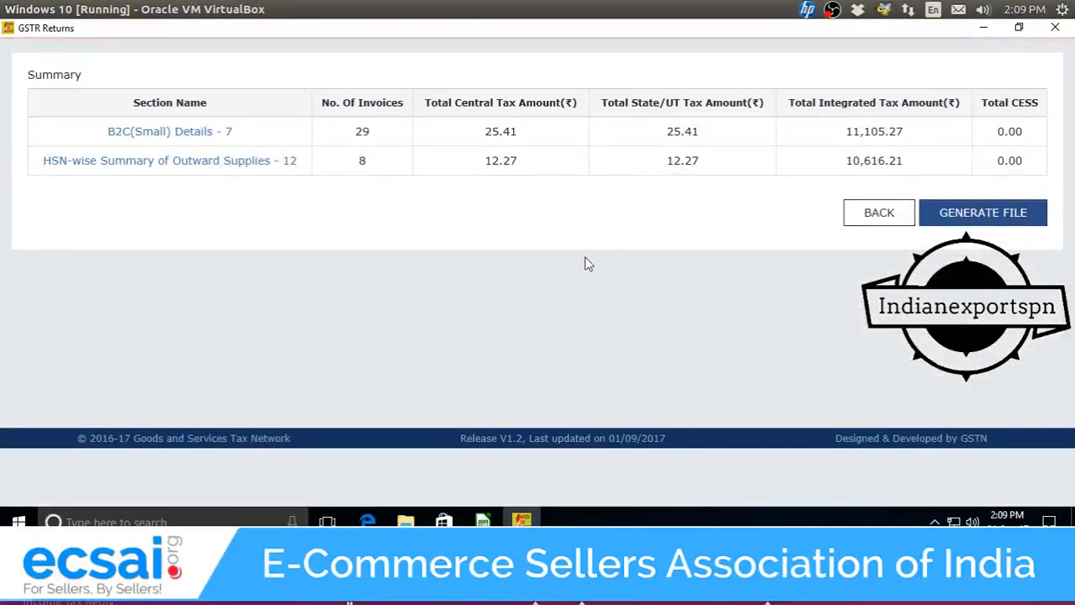
left_click(1024, 218)
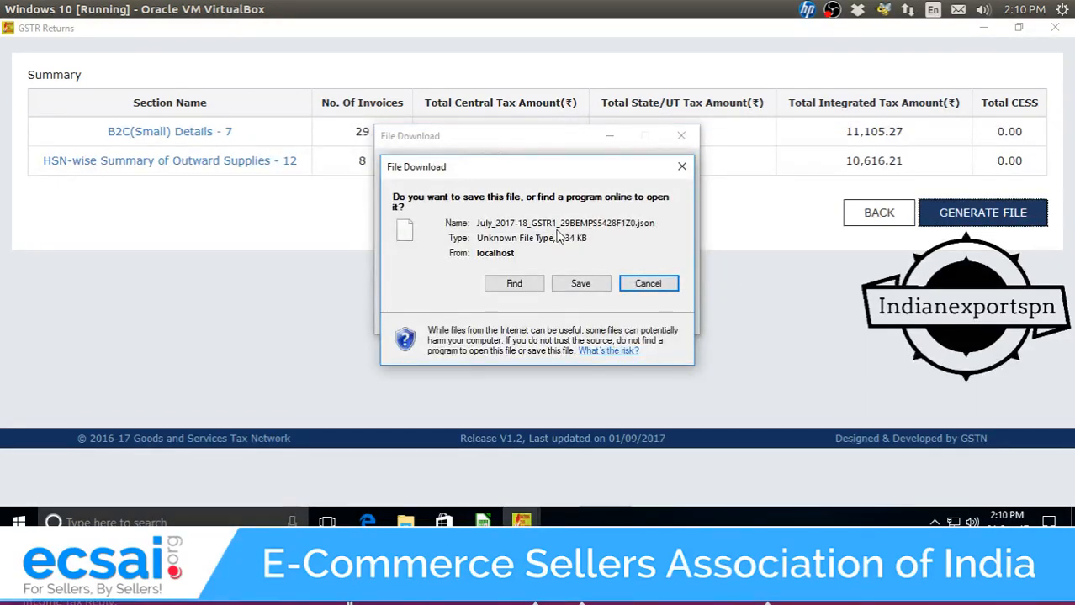
left_click(594, 291)
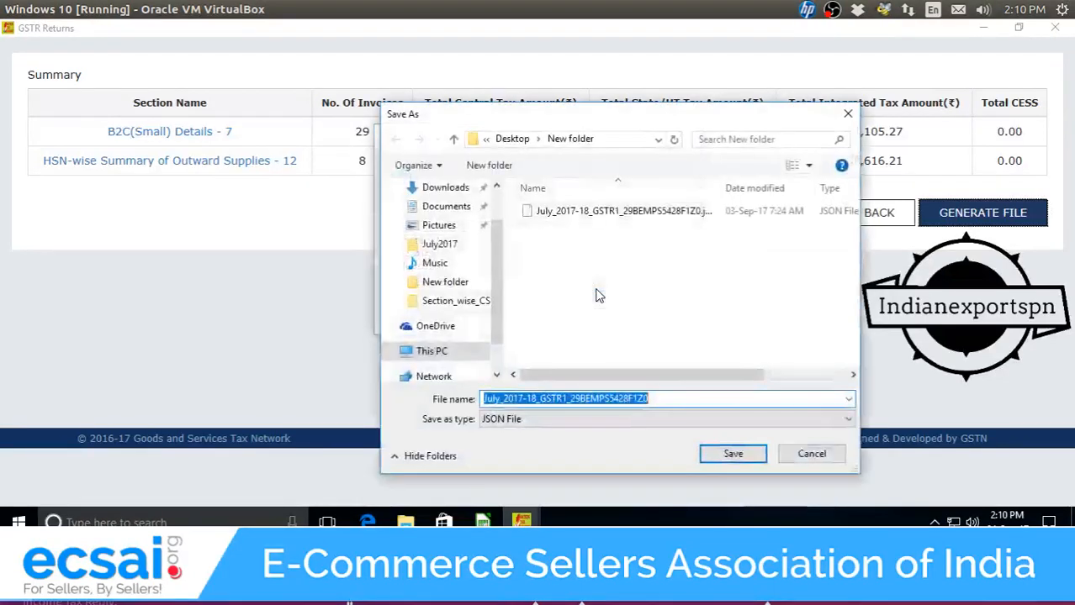
left_click(602, 214)
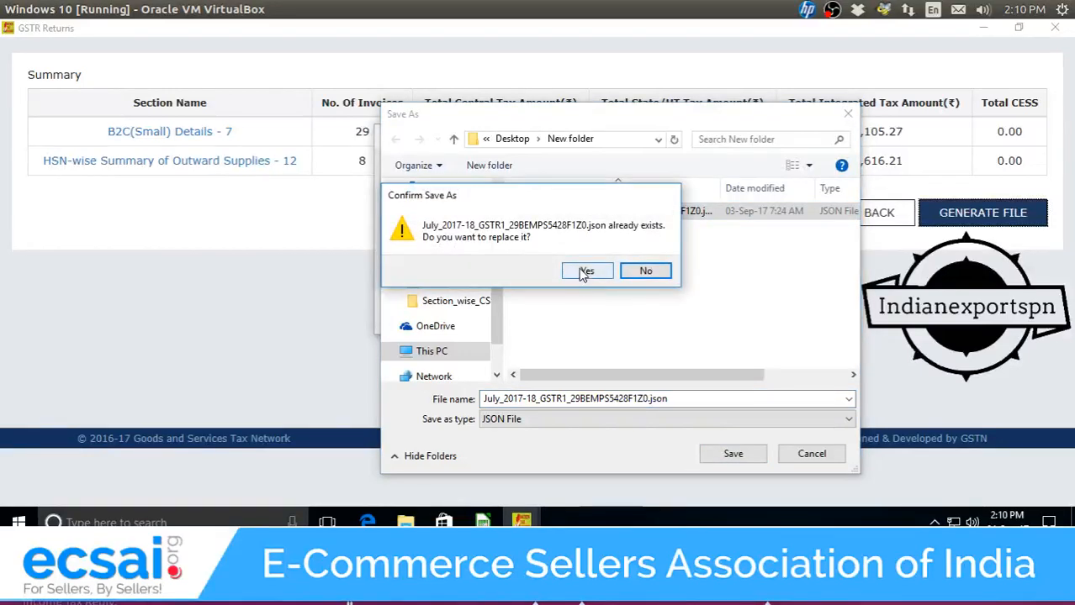
left_click(637, 272)
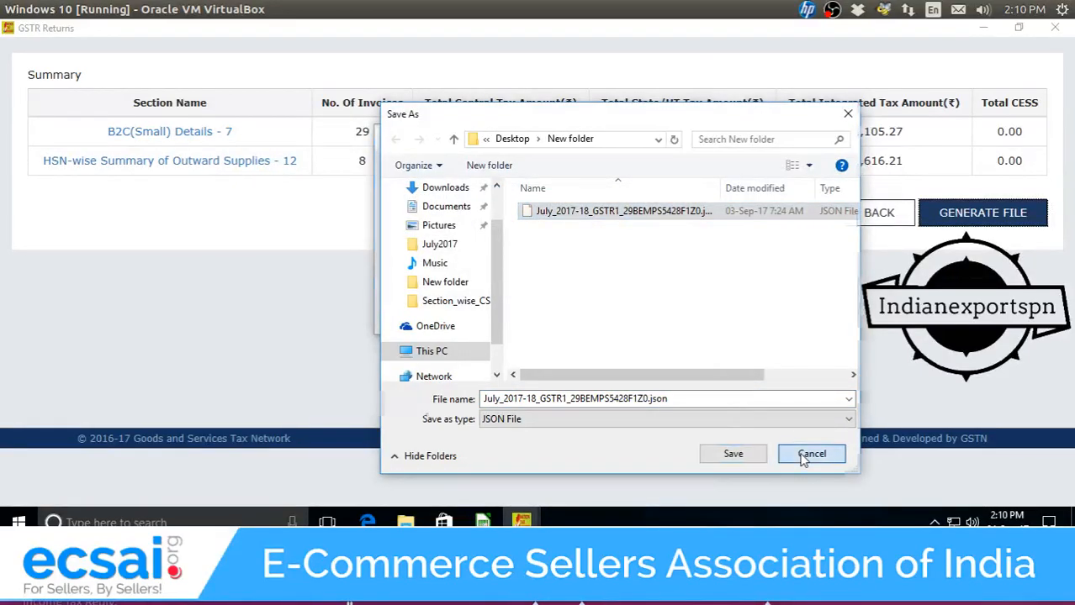
left_click(807, 455)
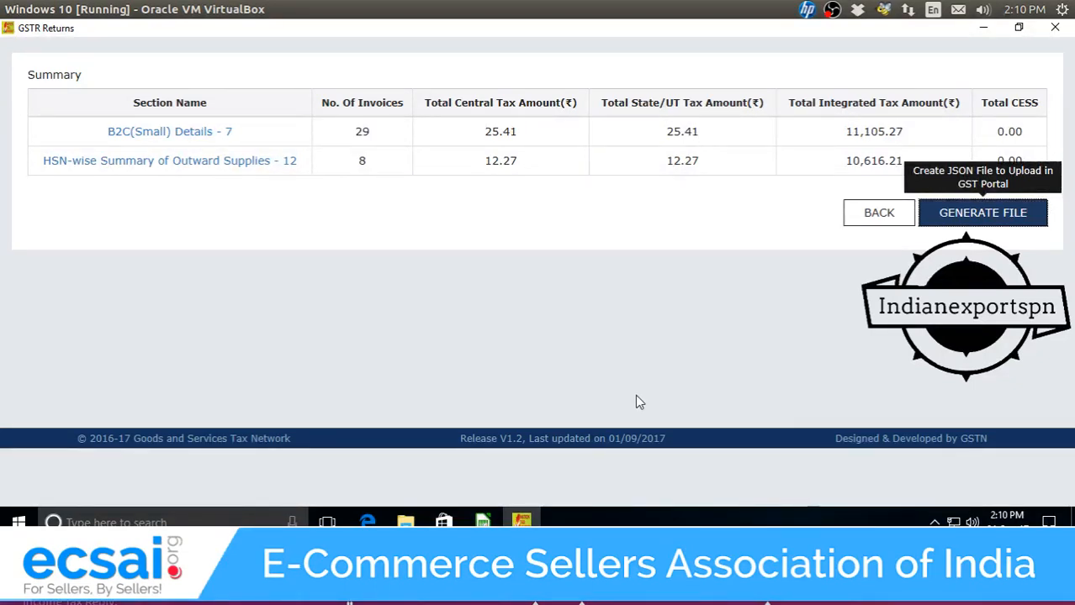
left_click(348, 582)
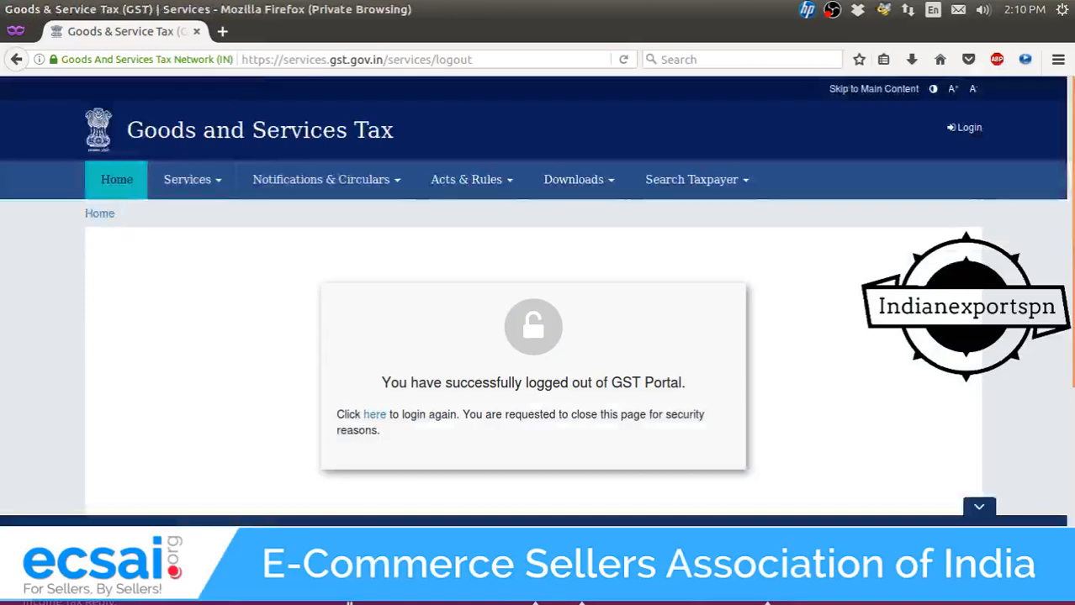
Go to the gst.gov.in site in Firefox.
left_click(420, 59)
type("gst")
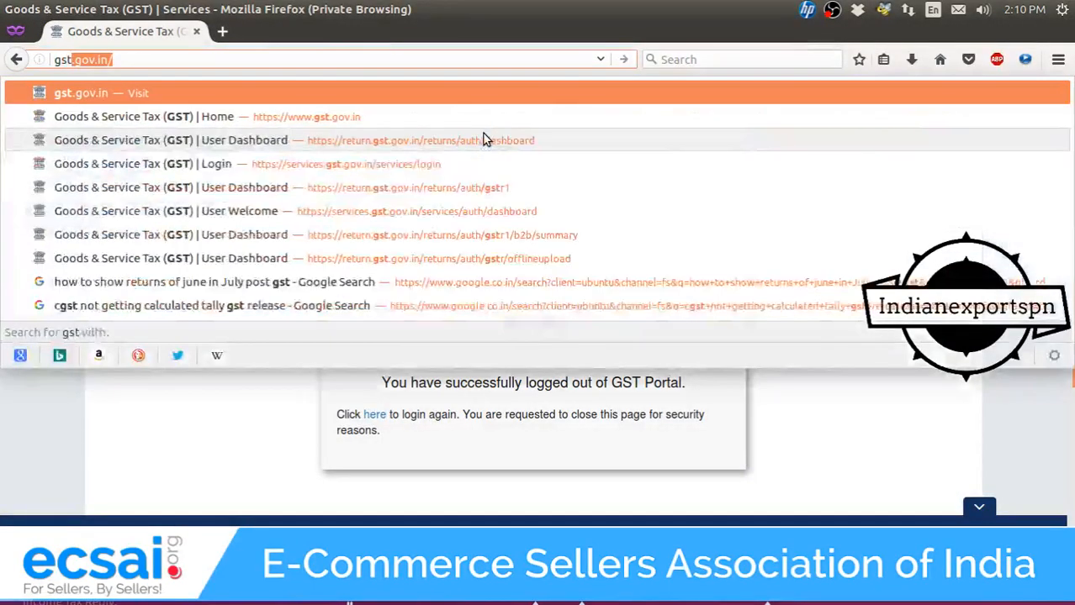
key("Return")
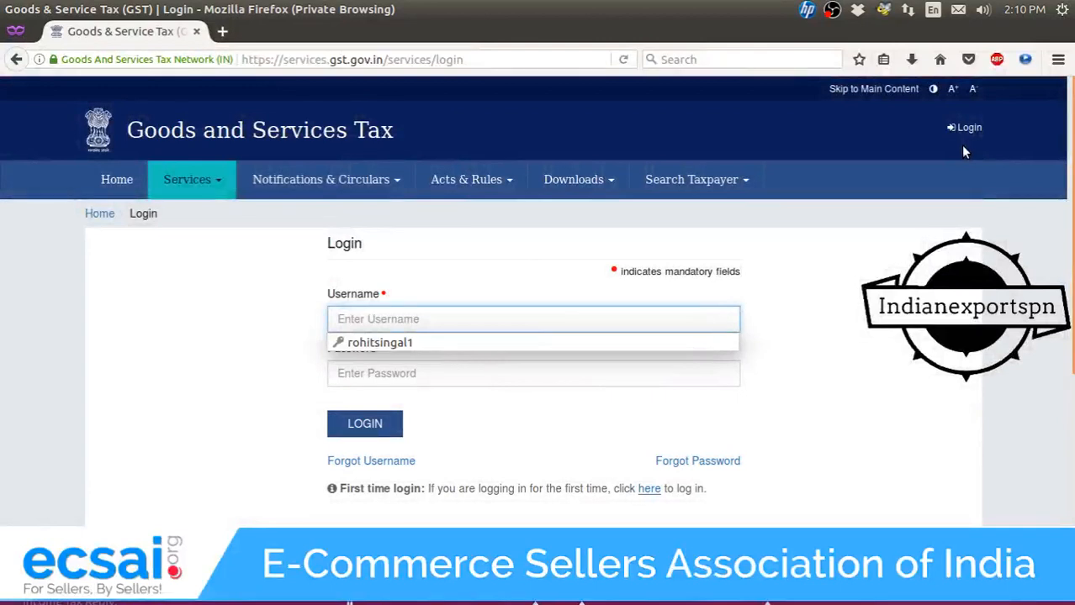
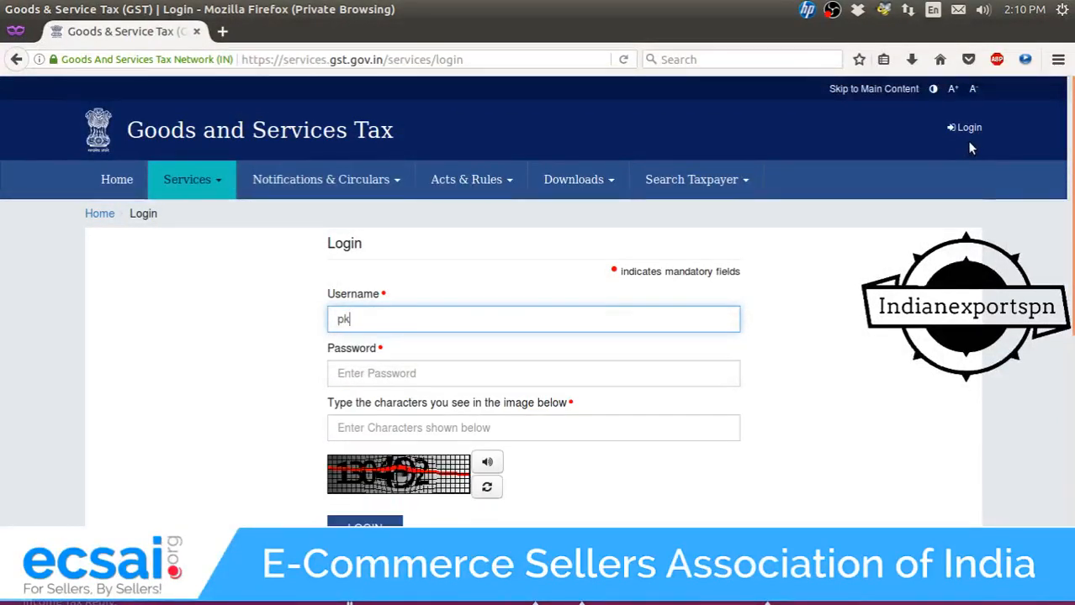
Log in with the taxpayer's username, password and the captcha code.
key("Tab")
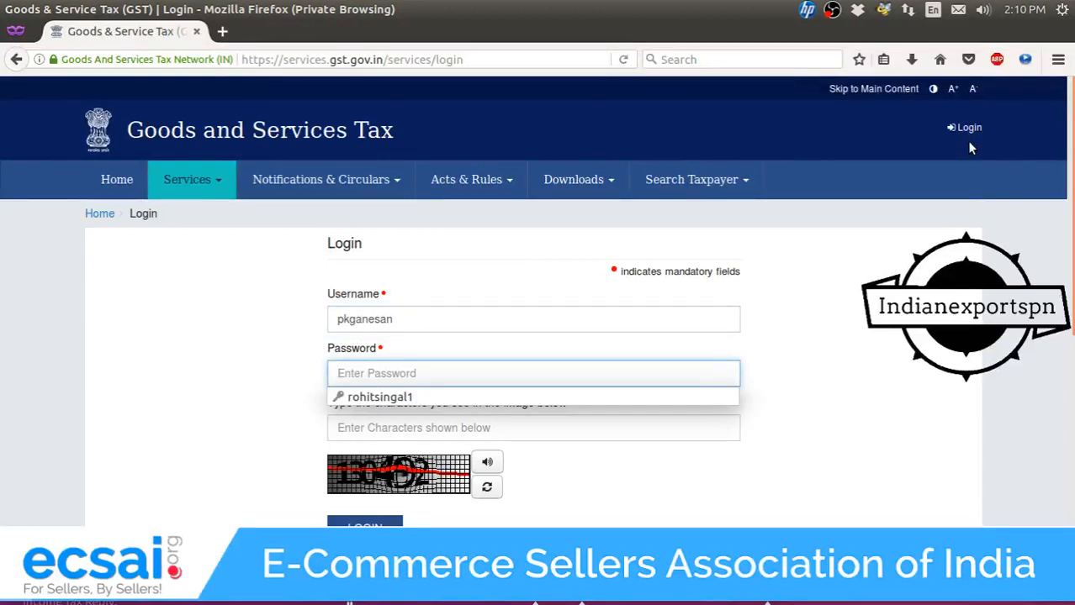
type("p•••")
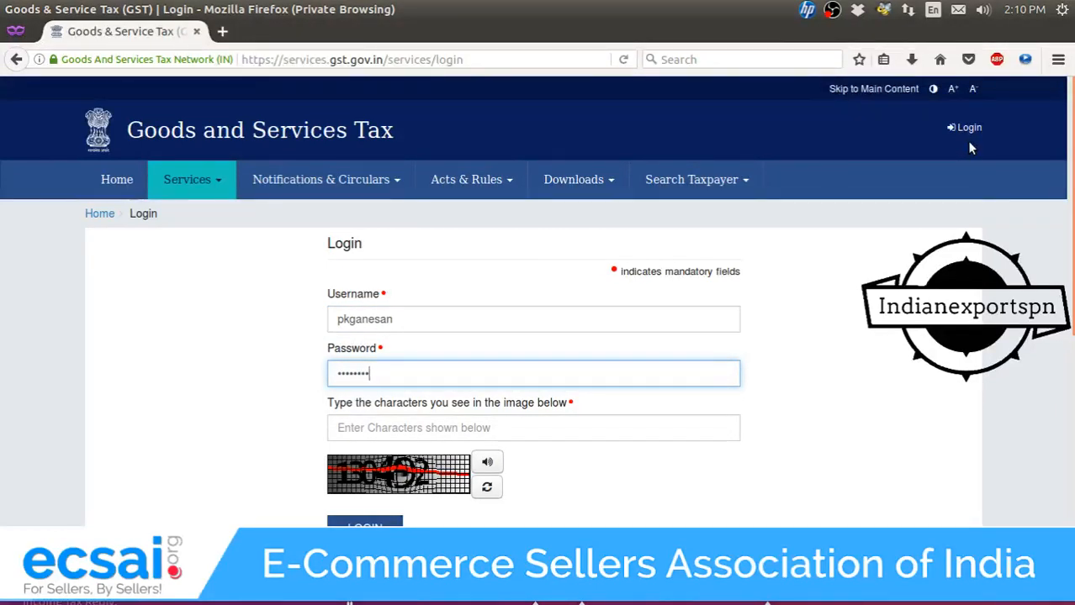
type("•••")
key("Tab")
type("130492")
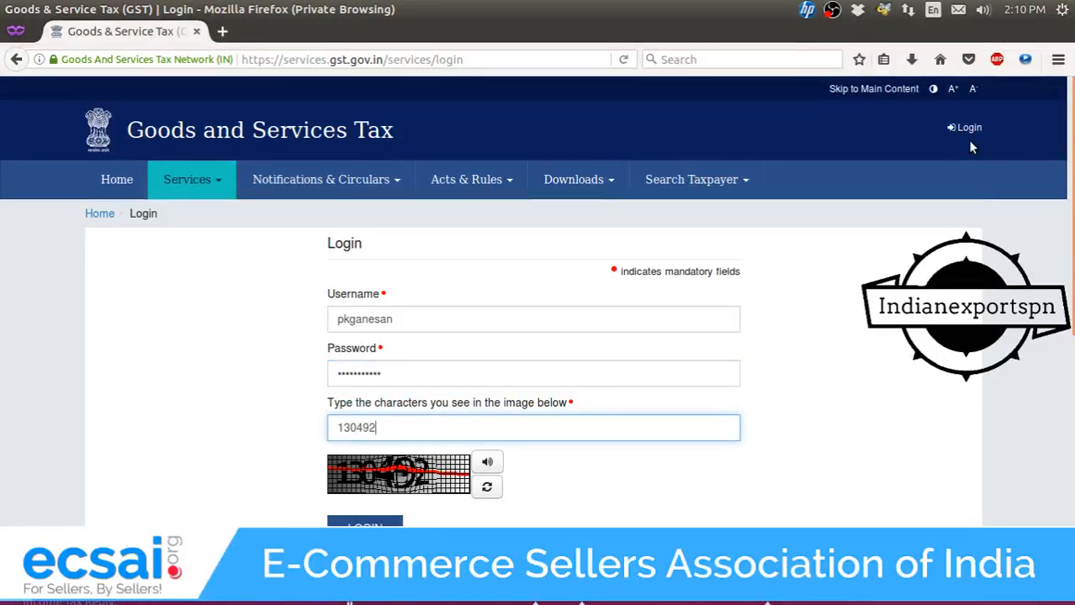
key("Return")
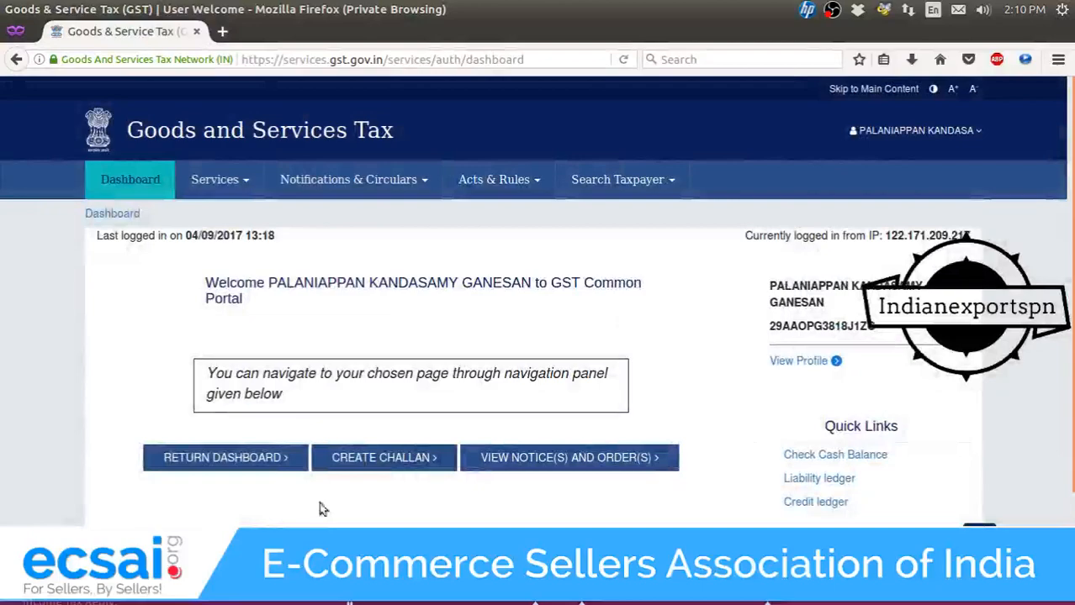
Search the July 2017-18 returns and open GSTR1's Prepare Offline upload page, zoomed to 130%.
left_click(271, 458)
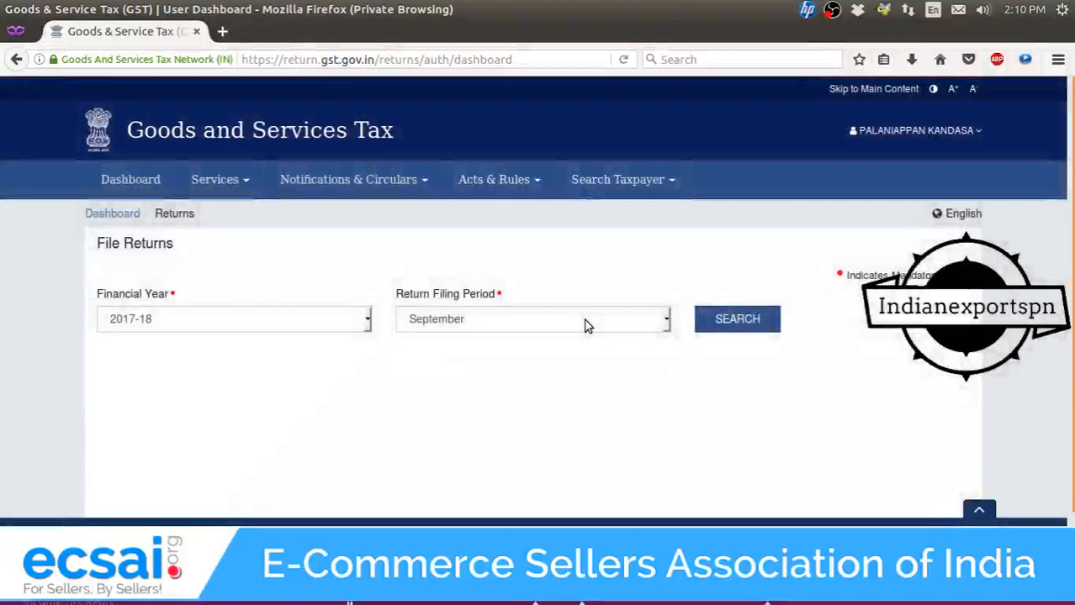
left_click(587, 323)
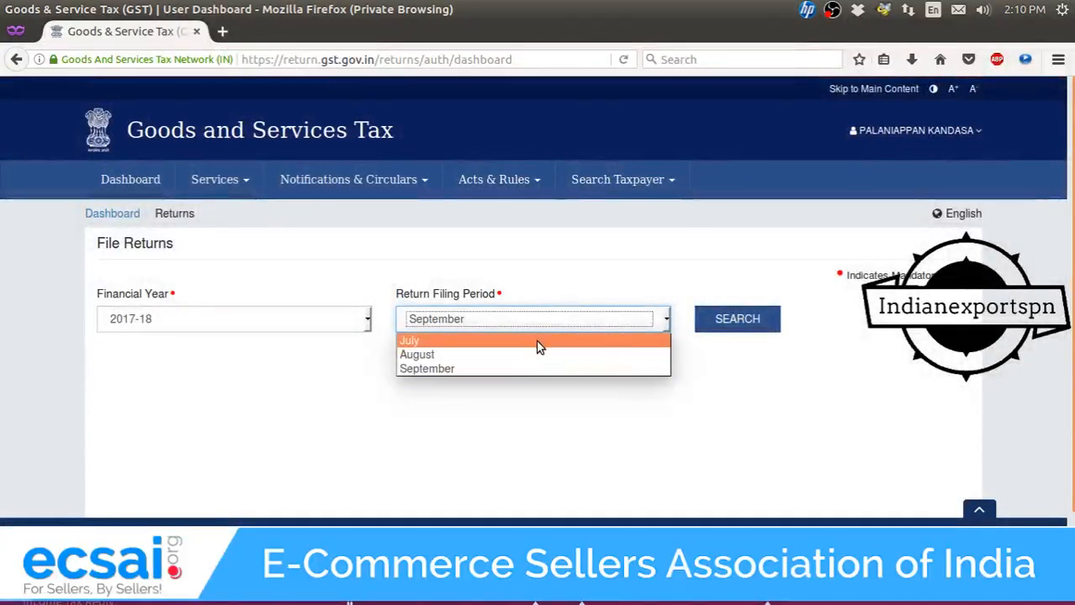
left_click(538, 341)
left_click(727, 326)
scroll(495, 374, "down", 2)
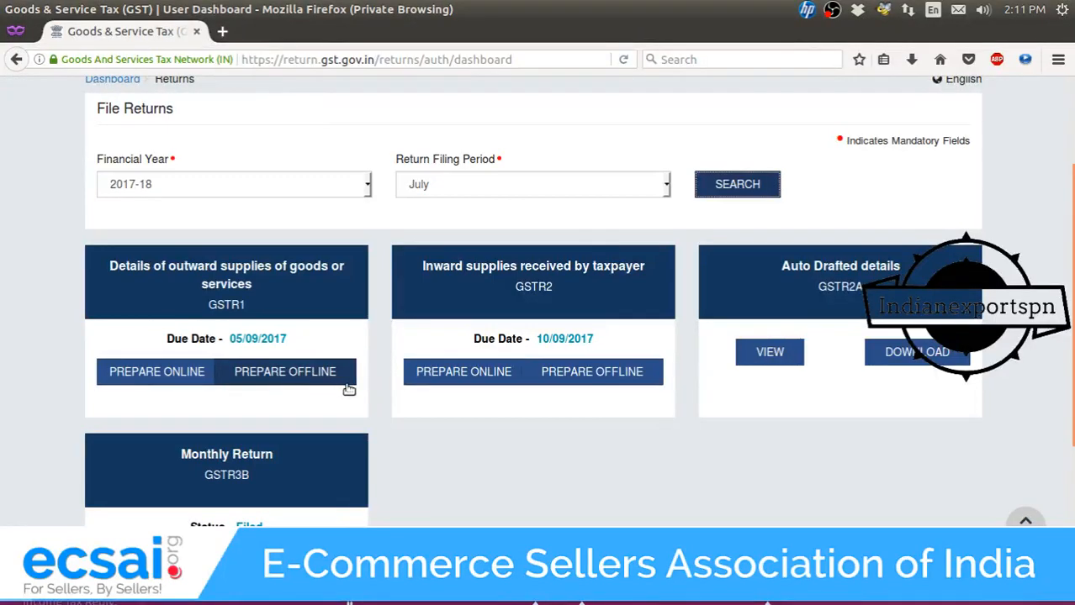
key("ctrl+plus")
key("ctrl+plus")
key("ctrl+plus")
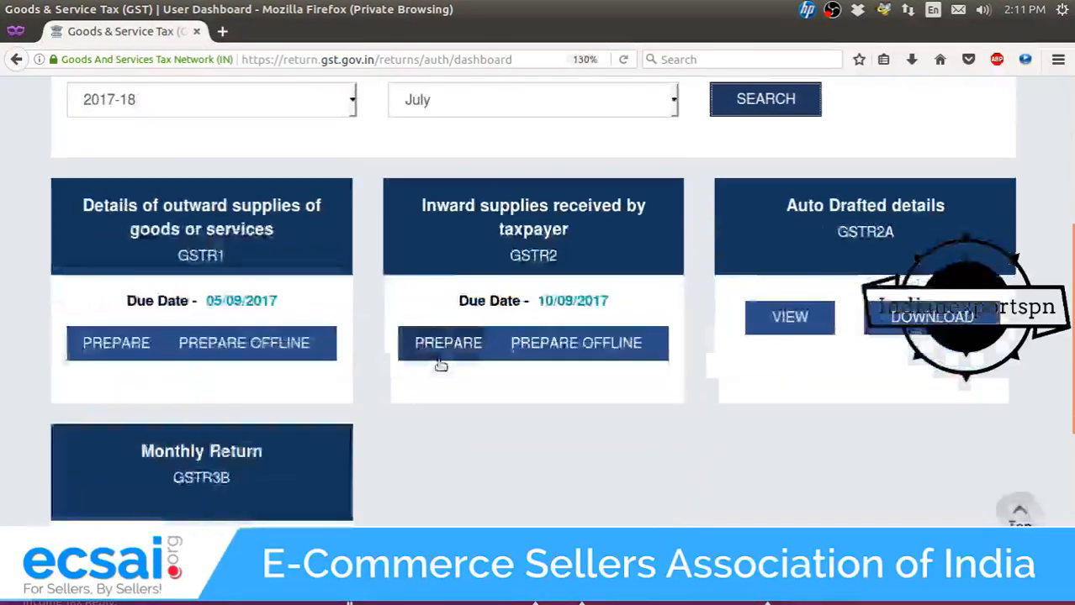
left_click(298, 361)
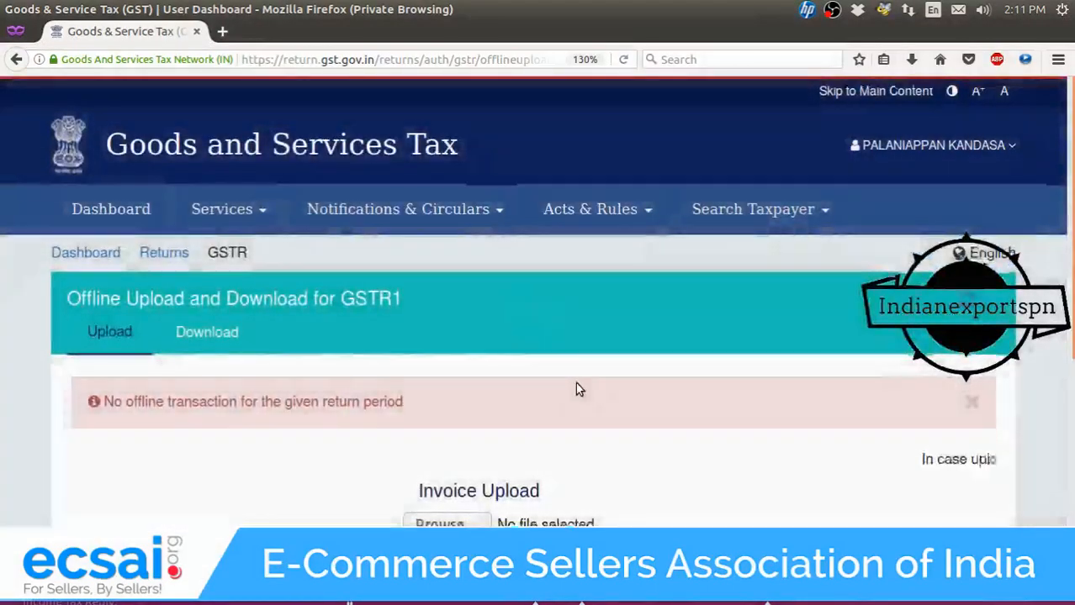
scroll(576, 383, "down", 3)
scroll(469, 364, "up", 2)
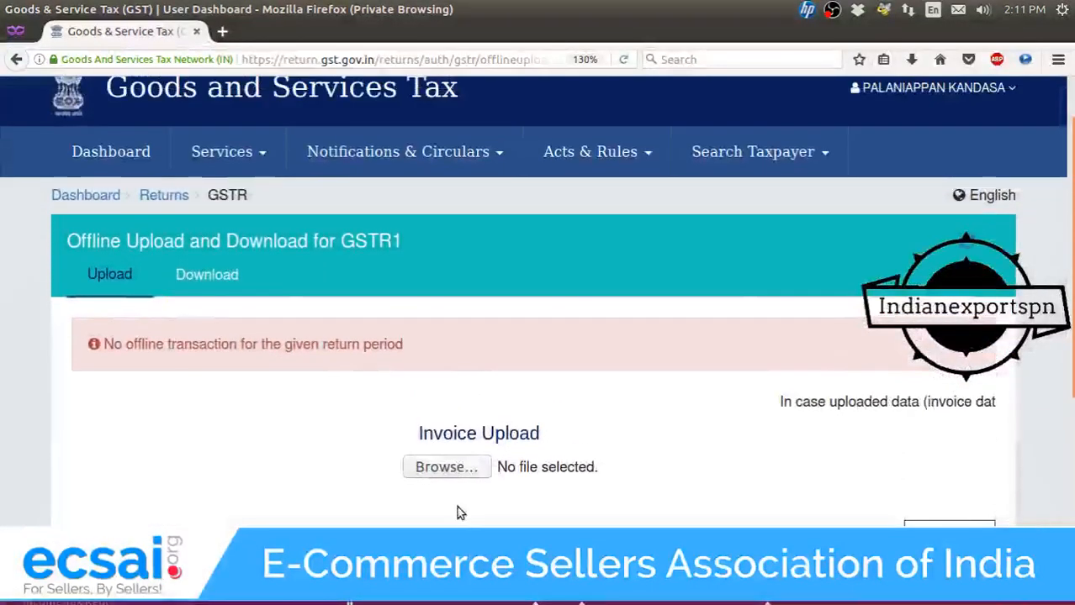
Open the invoice JSON upload picker and browse from Home to the Desktop folder's files.
left_click(466, 467)
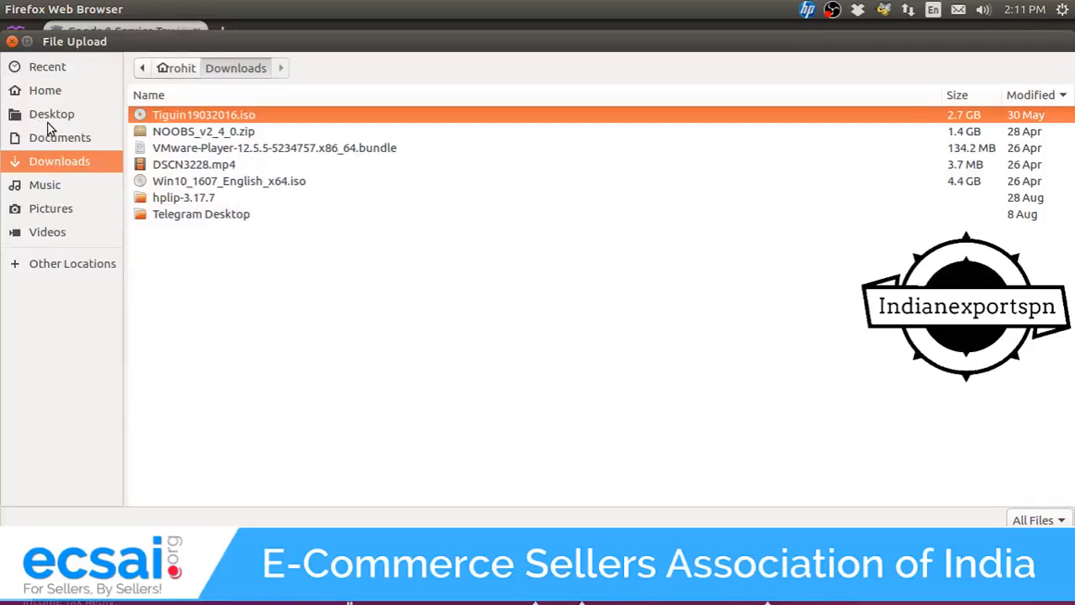
left_click(46, 91)
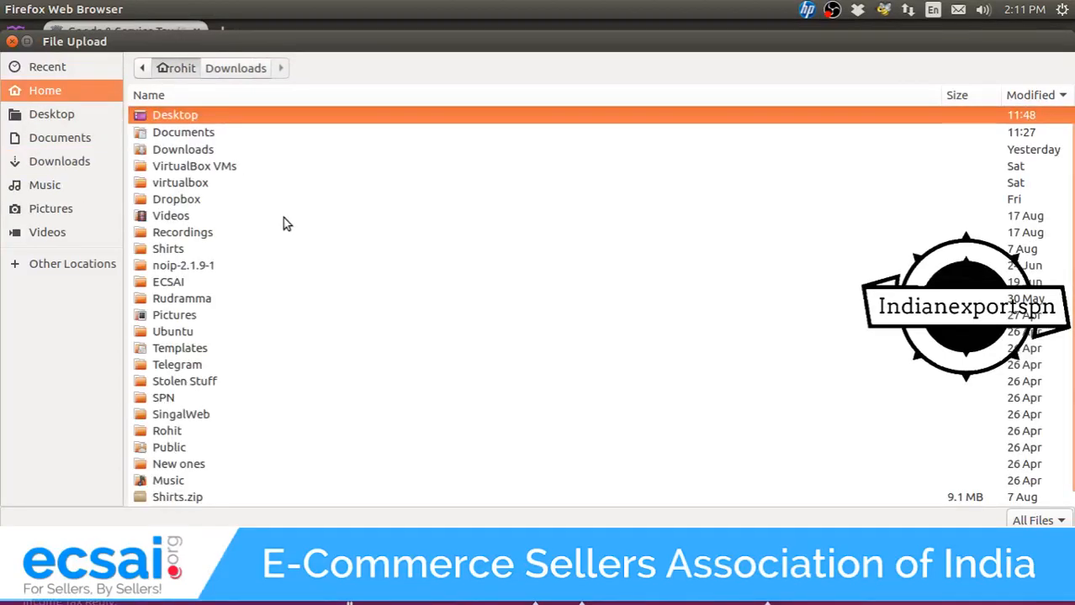
scroll(283, 217, "down", 1)
left_click(59, 114)
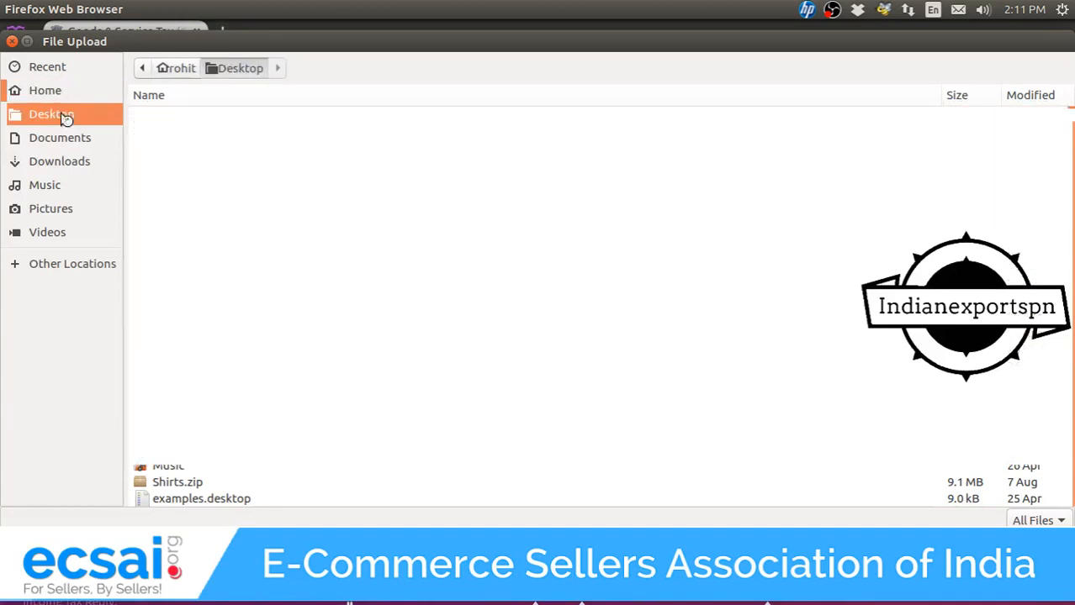
scroll(394, 349, "down", 6)
scroll(395, 351, "up", 2)
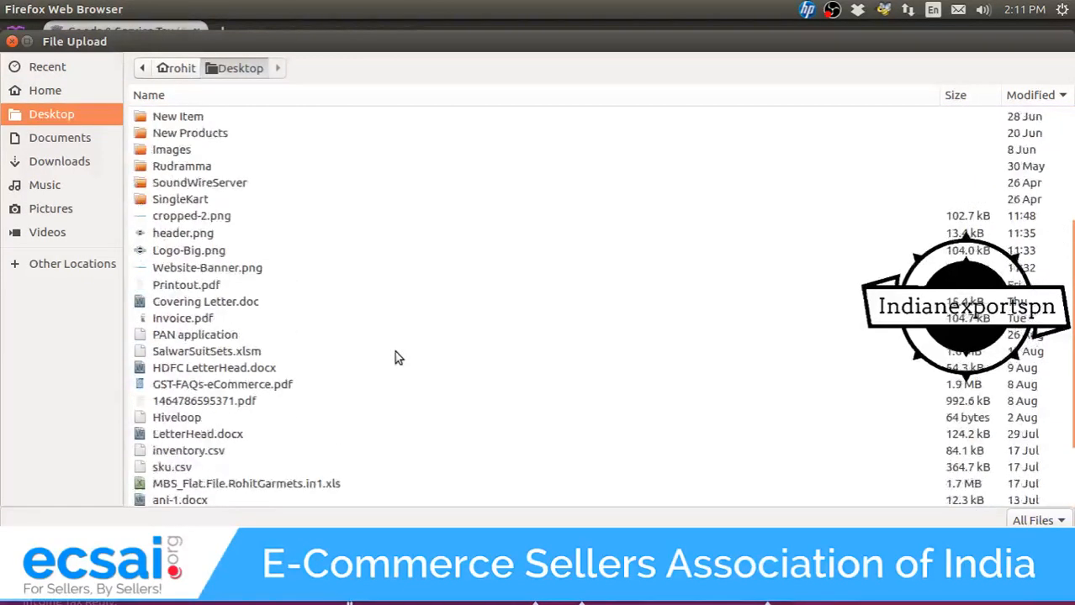
scroll(395, 350, "down", 2)
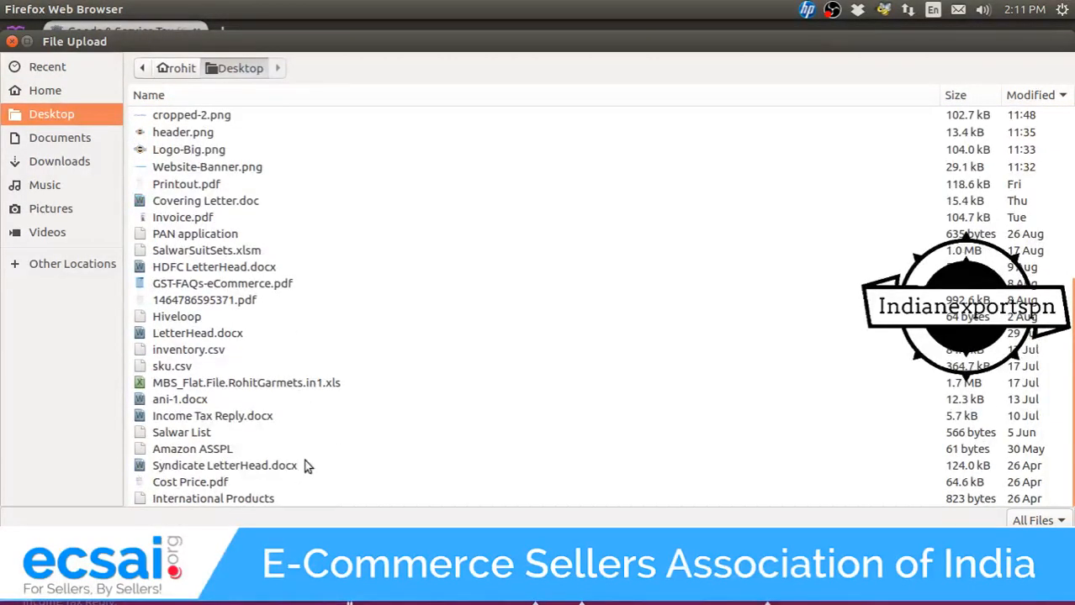
Cancel the file picker without choosing a file and go back to the returns dashboard.
left_click(967, 549)
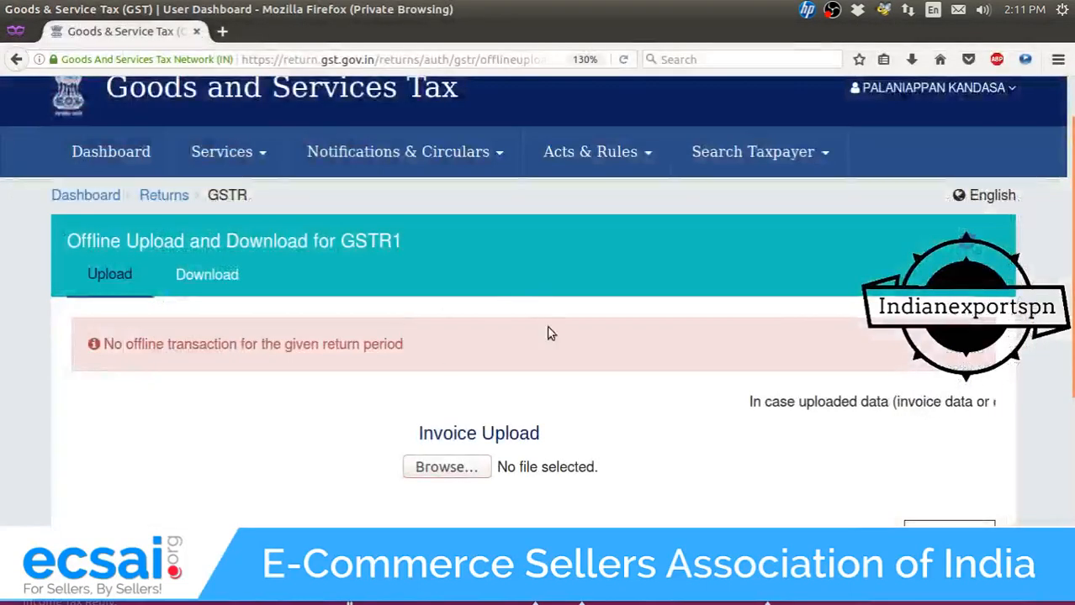
scroll(639, 324, "down", 2)
scroll(782, 370, "down", 2)
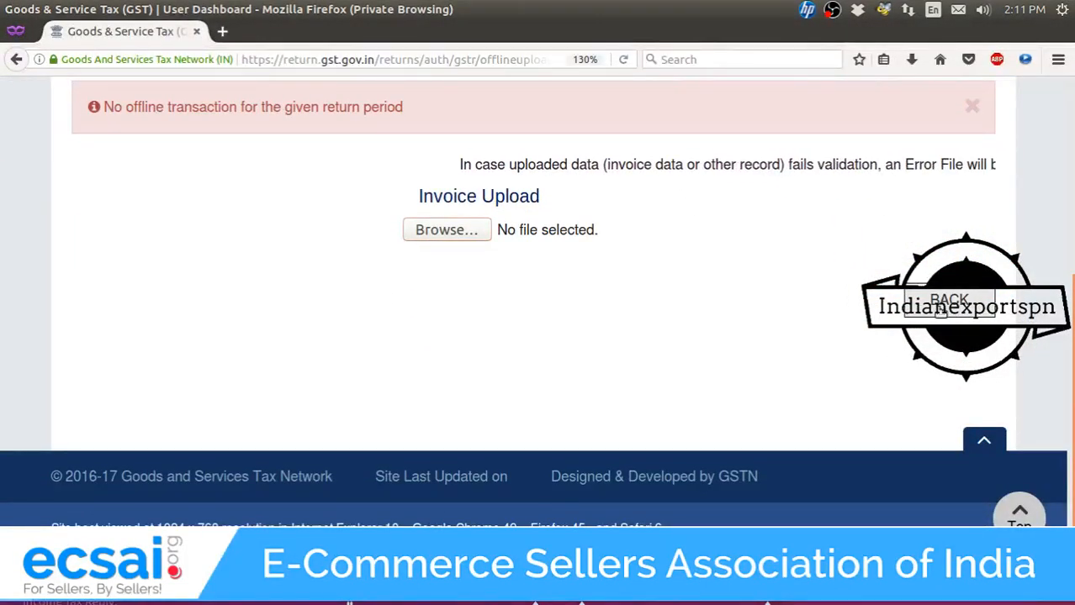
left_click(942, 305)
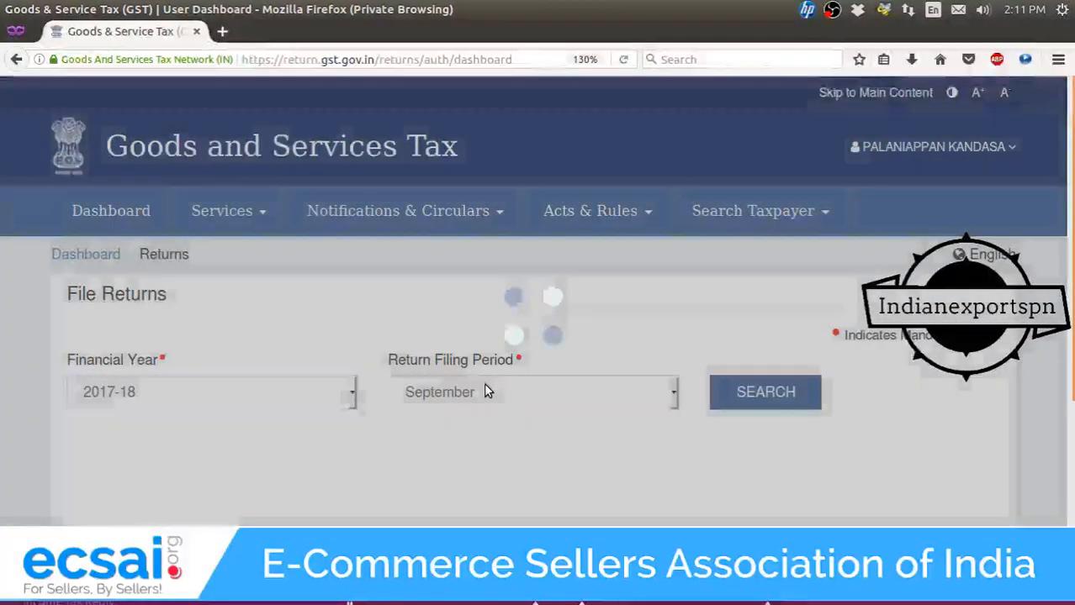
Search the July 2017-18 returns and start preparing GSTR1 online.
left_click(490, 392)
left_click(491, 421)
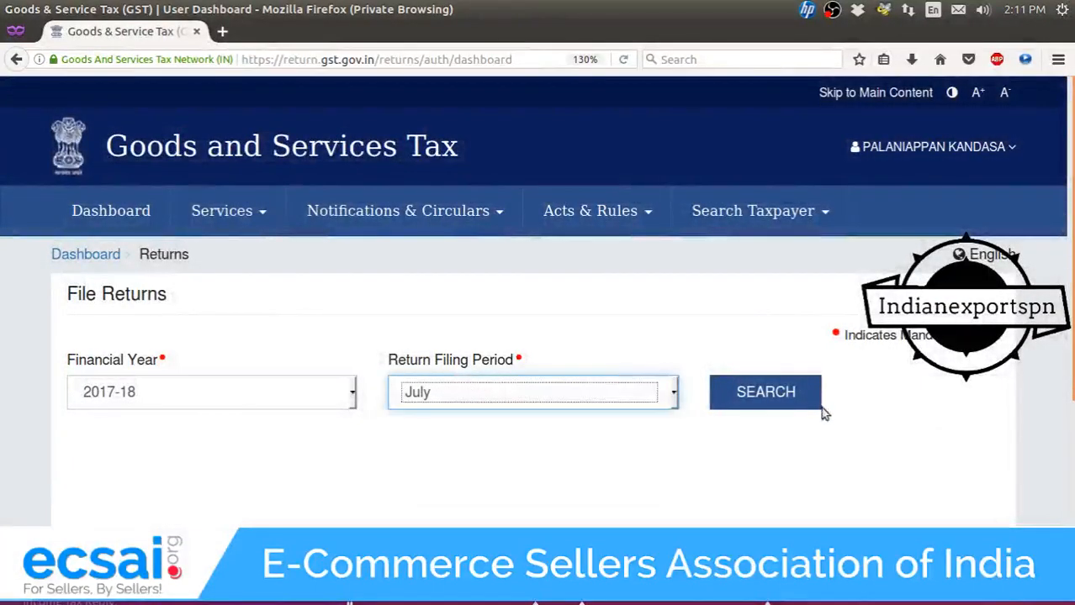
left_click(746, 391)
scroll(412, 365, "down", 10)
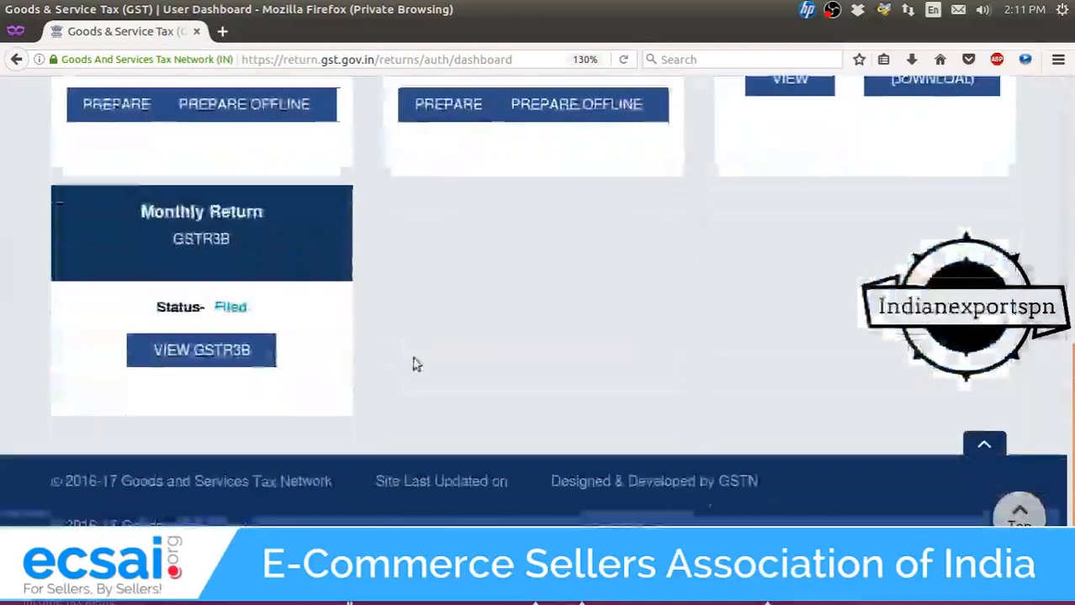
scroll(48, 150, "up", 1)
scroll(127, 187, "up", 3)
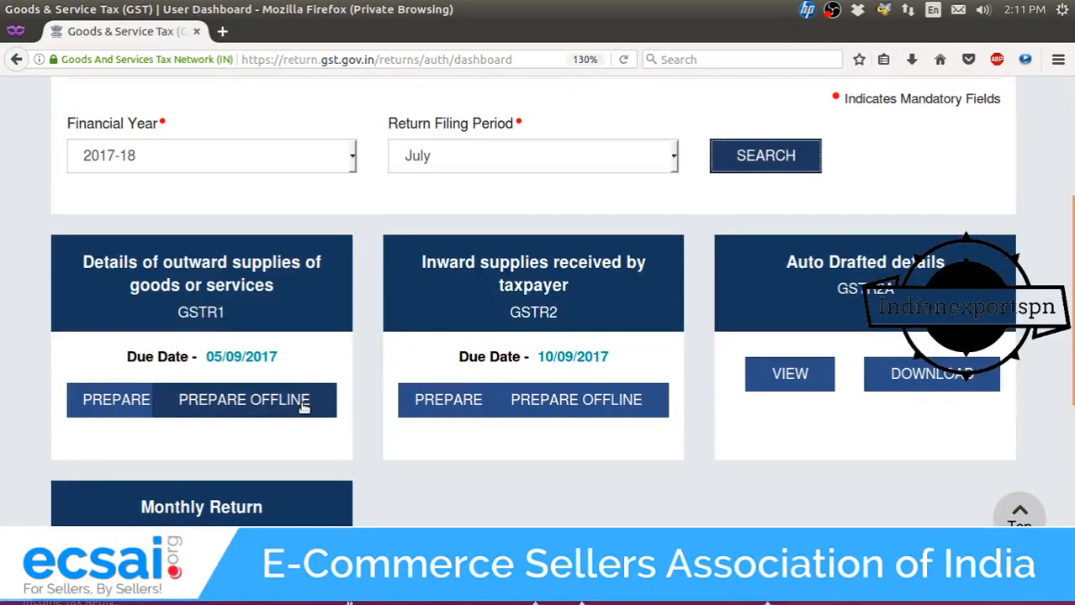
left_click(87, 404)
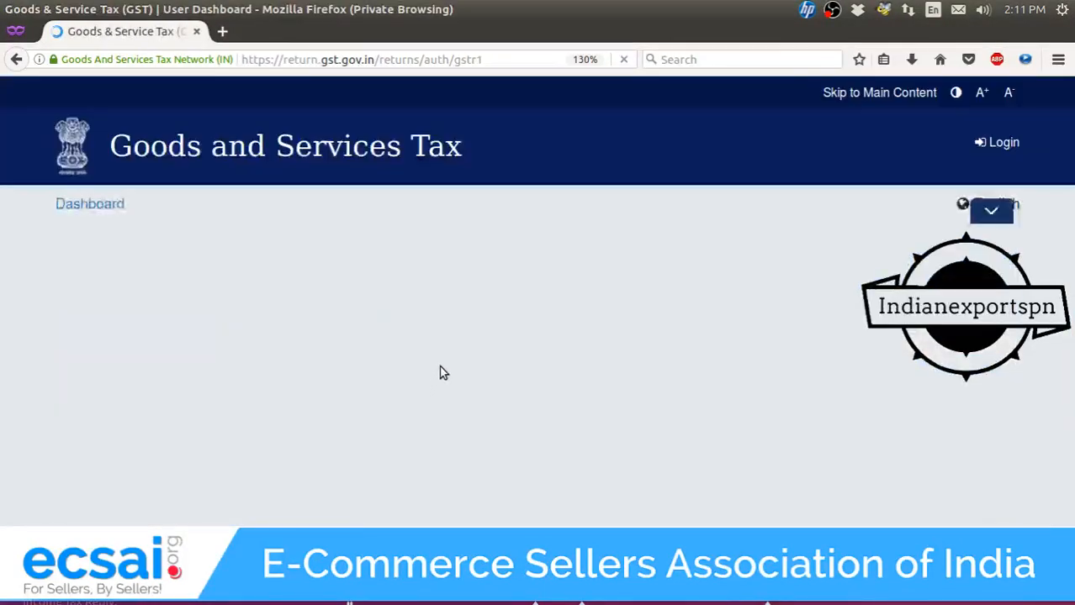
Check the preceding-year and April-June 2017 turnover fields, then open the 12 - HSN-wise summary.
scroll(437, 372, "down", 10)
scroll(436, 371, "down", 5)
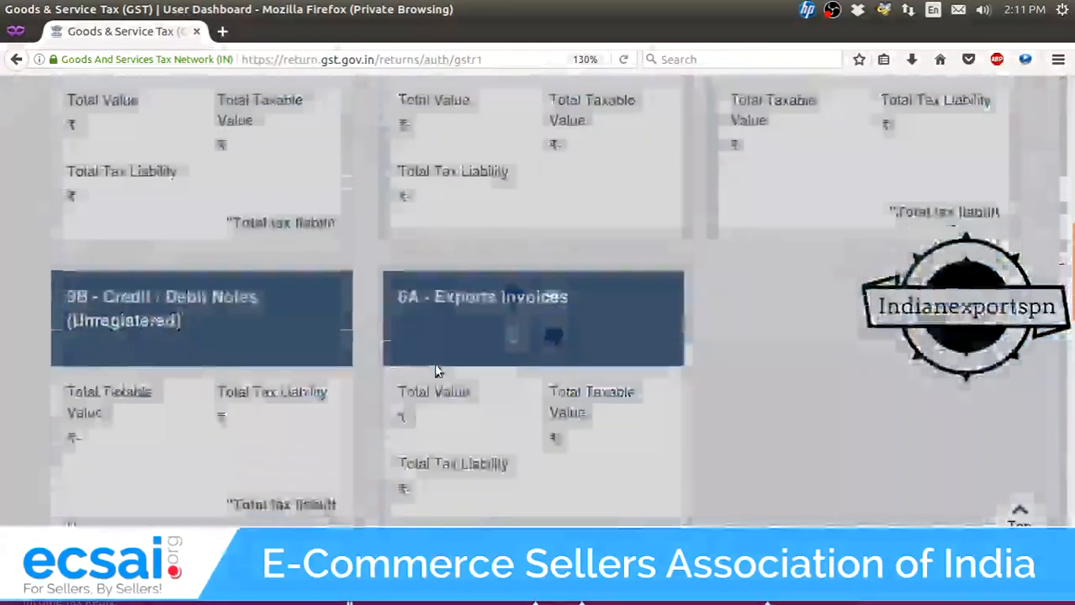
scroll(330, 349, "up", 10)
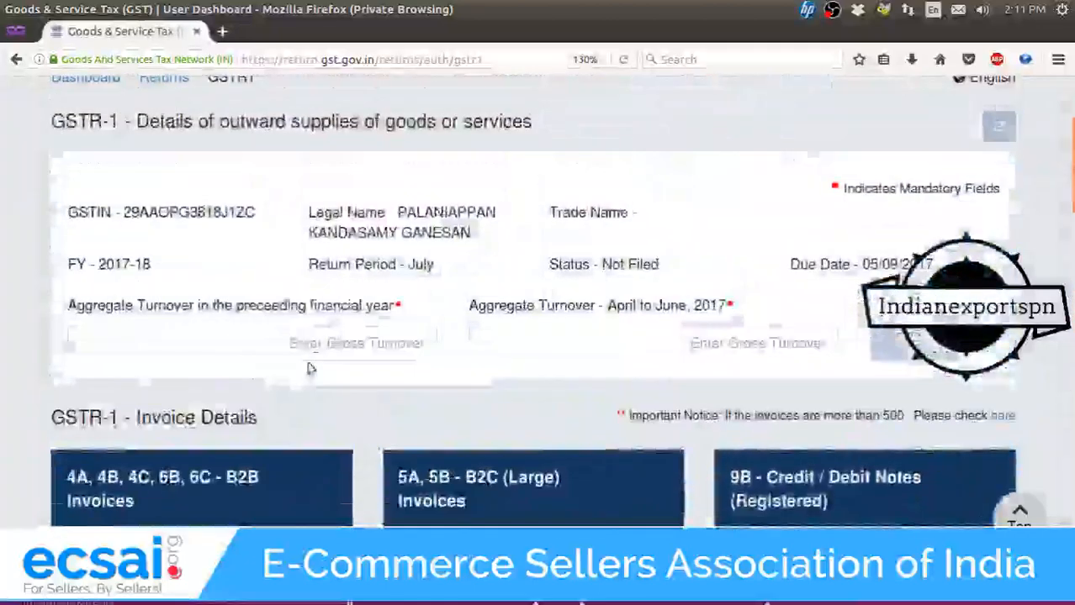
left_click(415, 349)
left_click(648, 333)
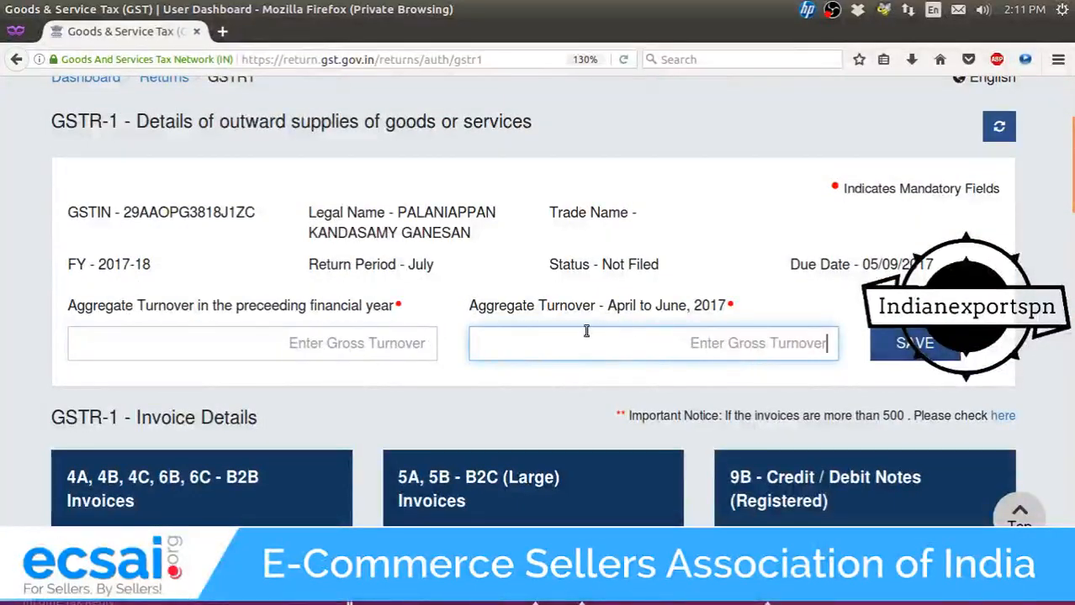
scroll(586, 332, "down", 10)
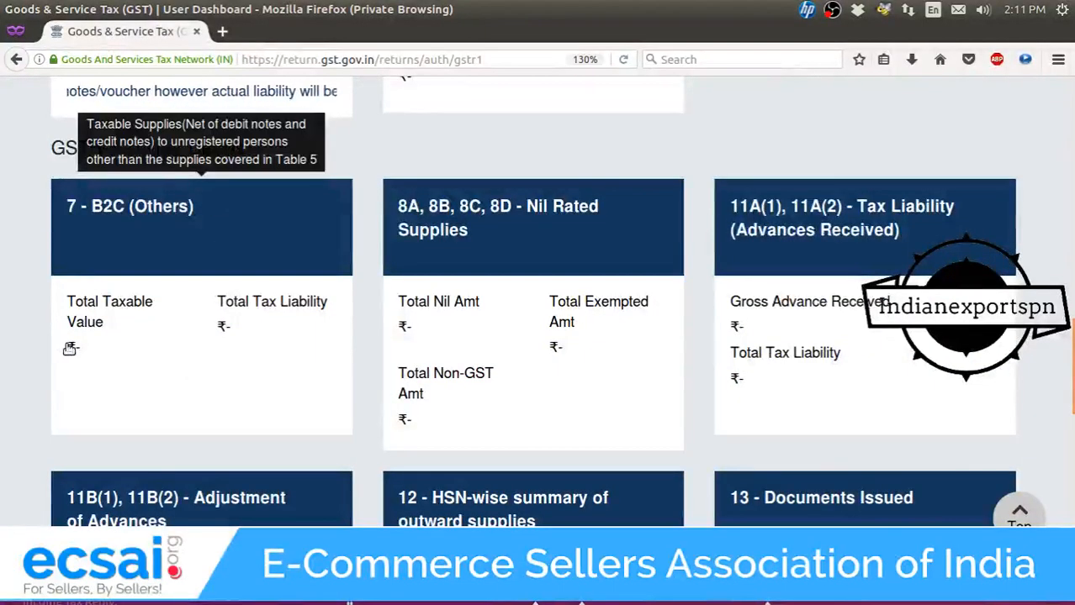
left_click_drag(69, 348, 240, 348)
scroll(304, 379, "down", 4)
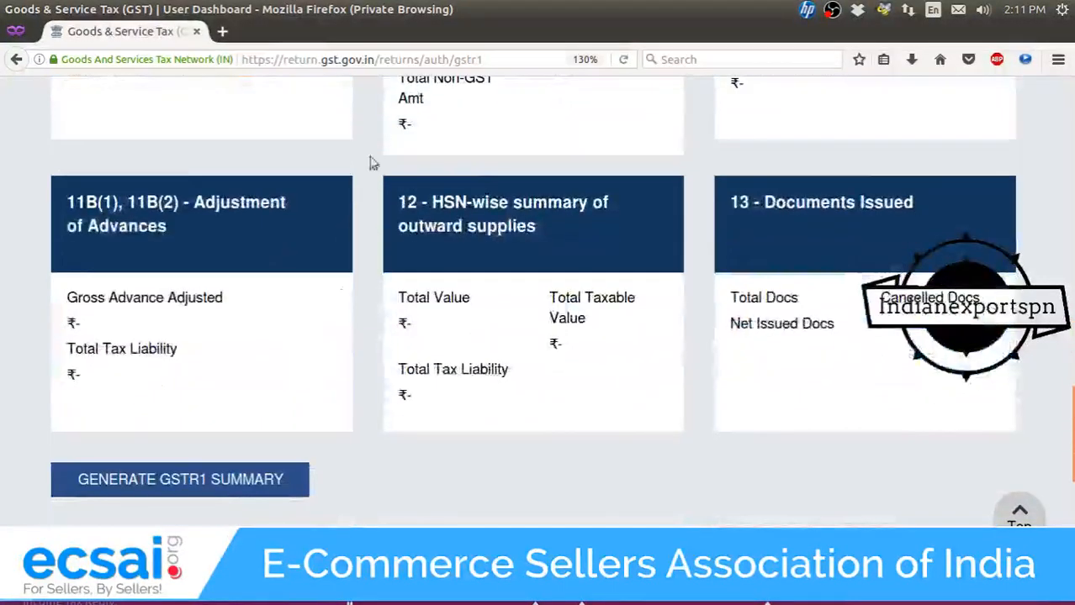
left_click_drag(423, 203, 553, 227)
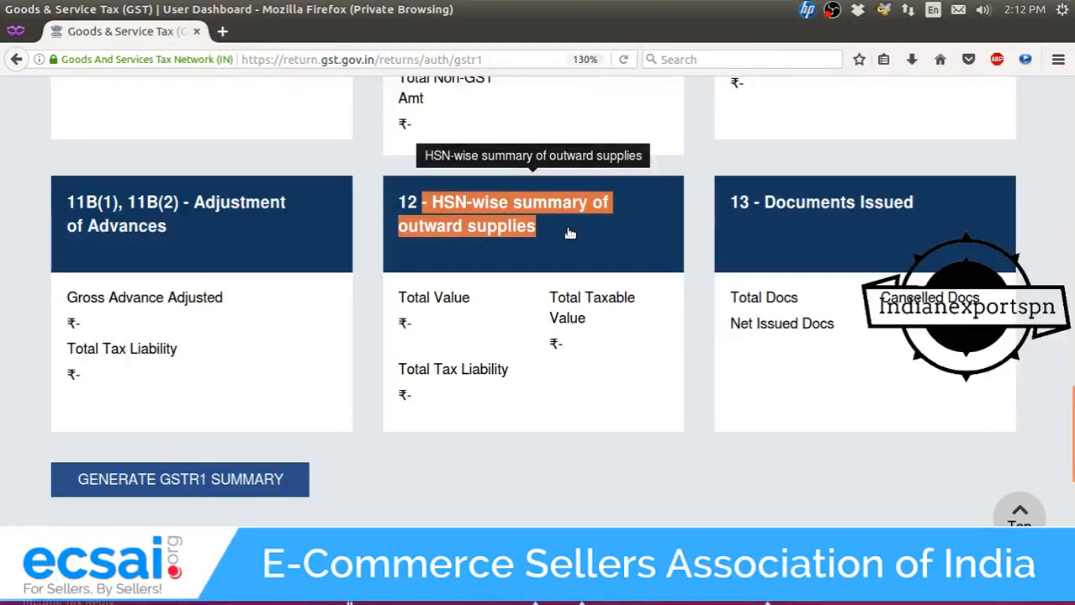
left_click(569, 232)
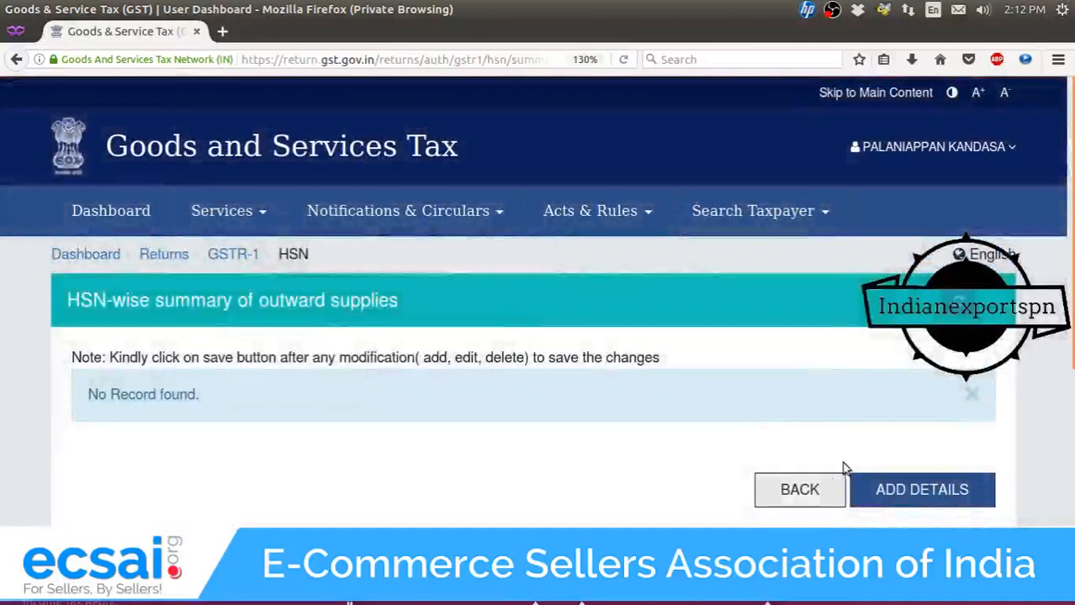
Return to the GSTR-1 details page and reopen the HSN-wise summary of outward supplies.
left_click(798, 504)
scroll(569, 370, "down", 5)
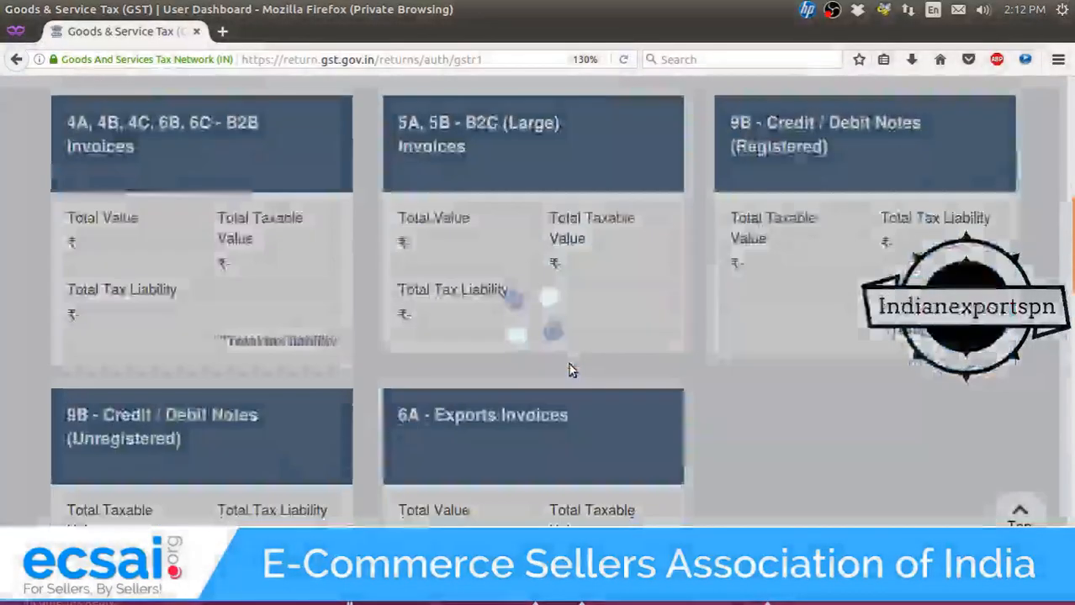
scroll(569, 370, "down", 10)
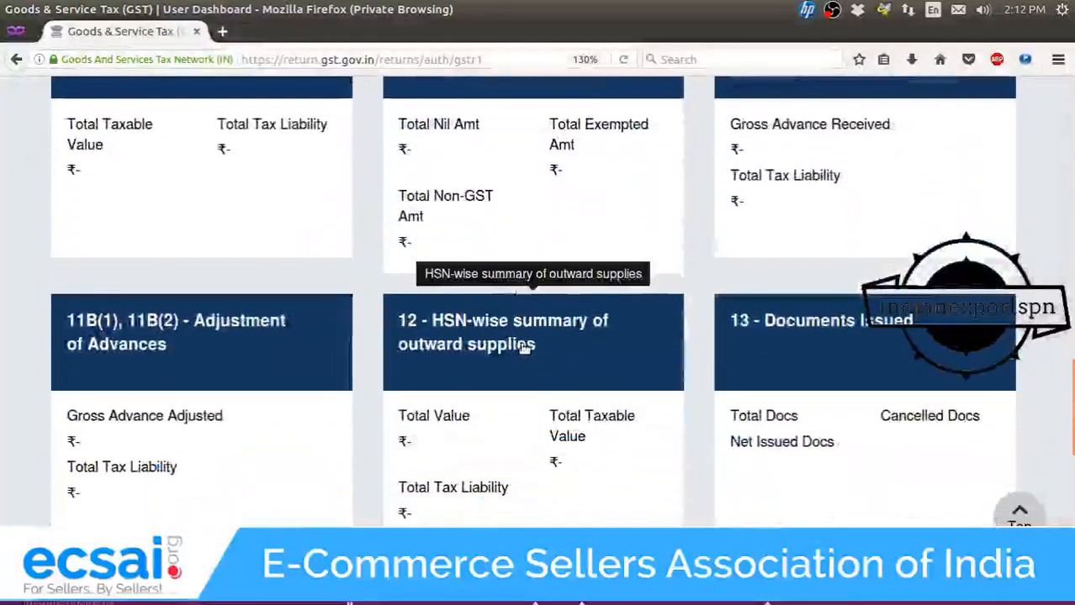
left_click(524, 347)
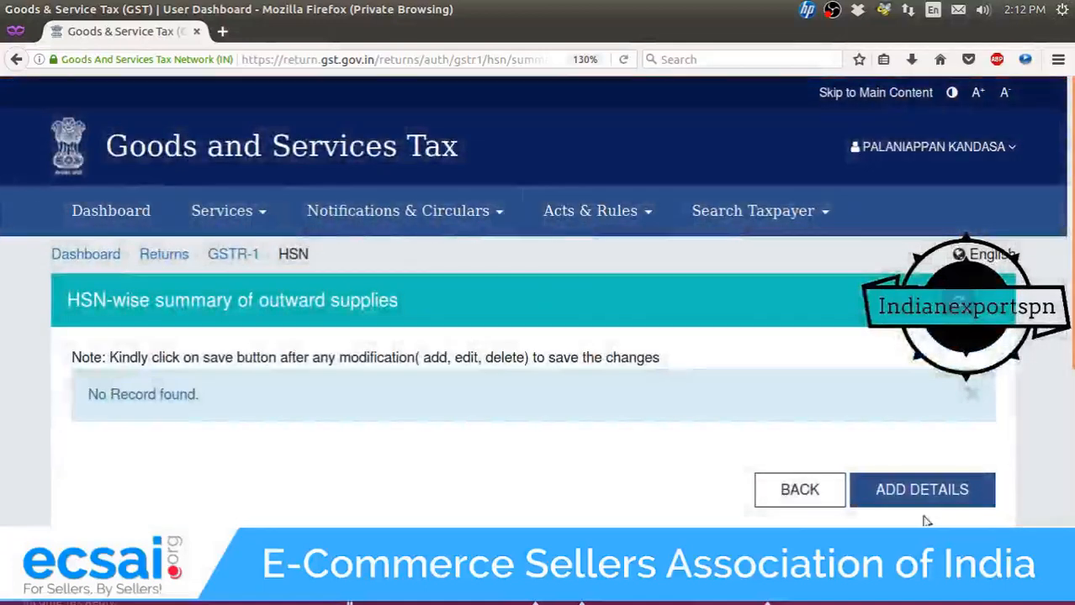
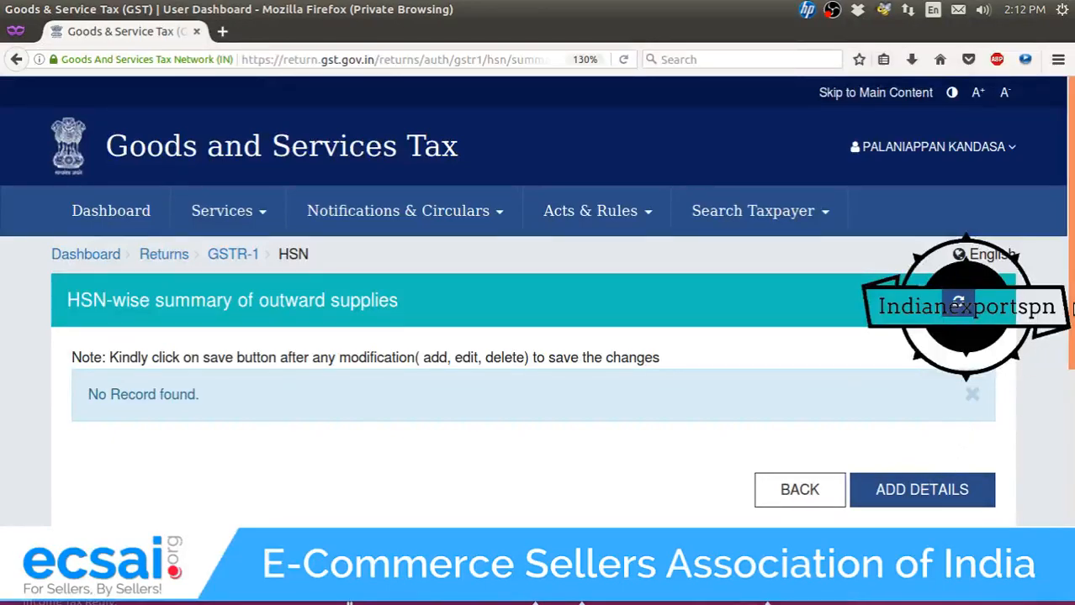
Leave the empty HSN summary and open the 13 - Documents Issued section of GSTR-1.
scroll(924, 483, "down", 3)
left_click(775, 233)
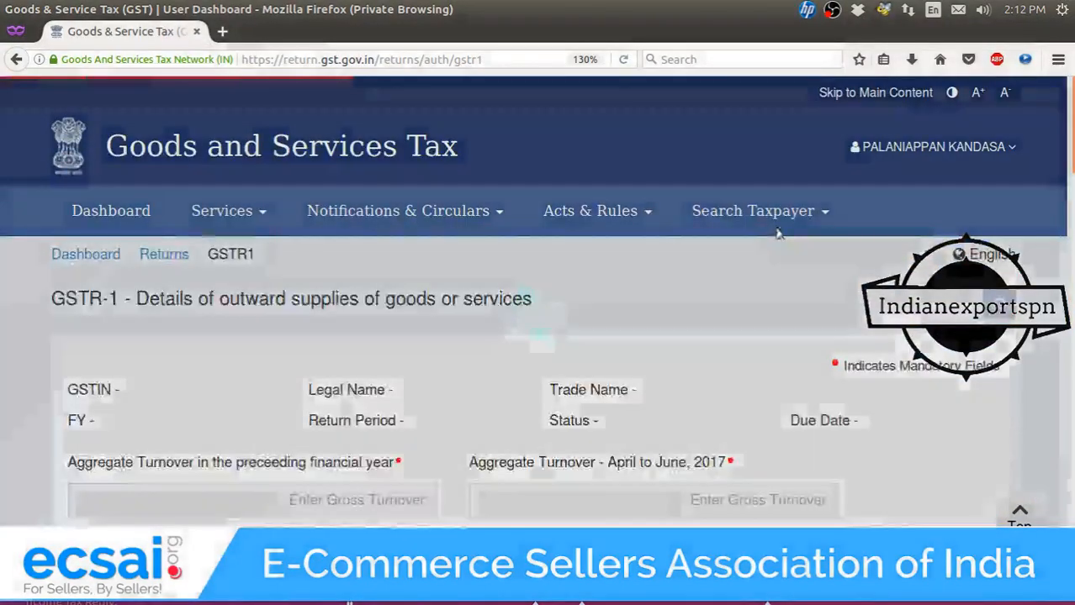
scroll(813, 423, "down", 10)
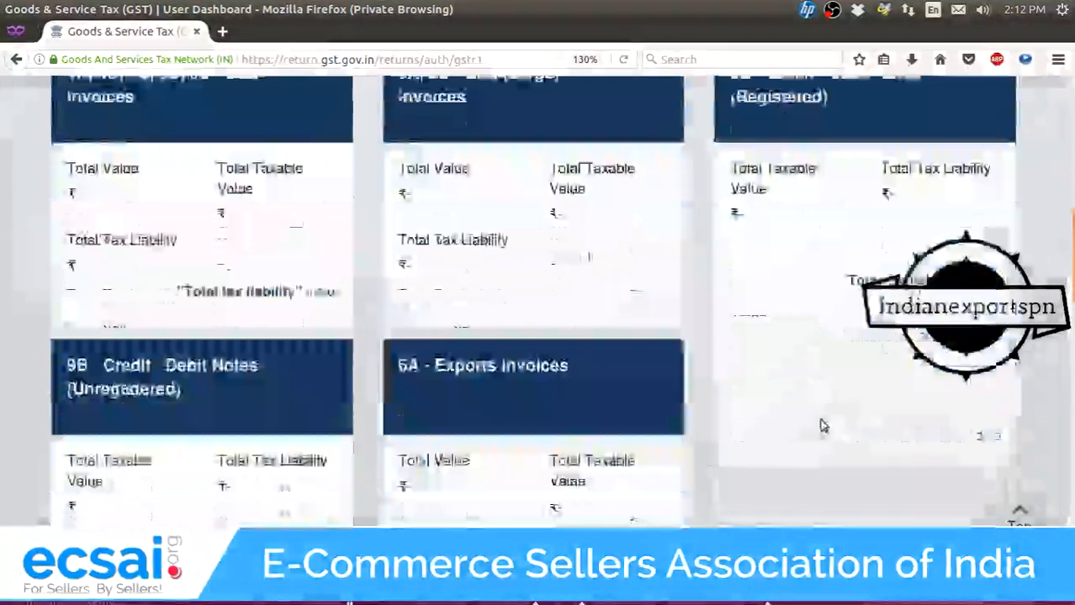
scroll(818, 422, "down", 5)
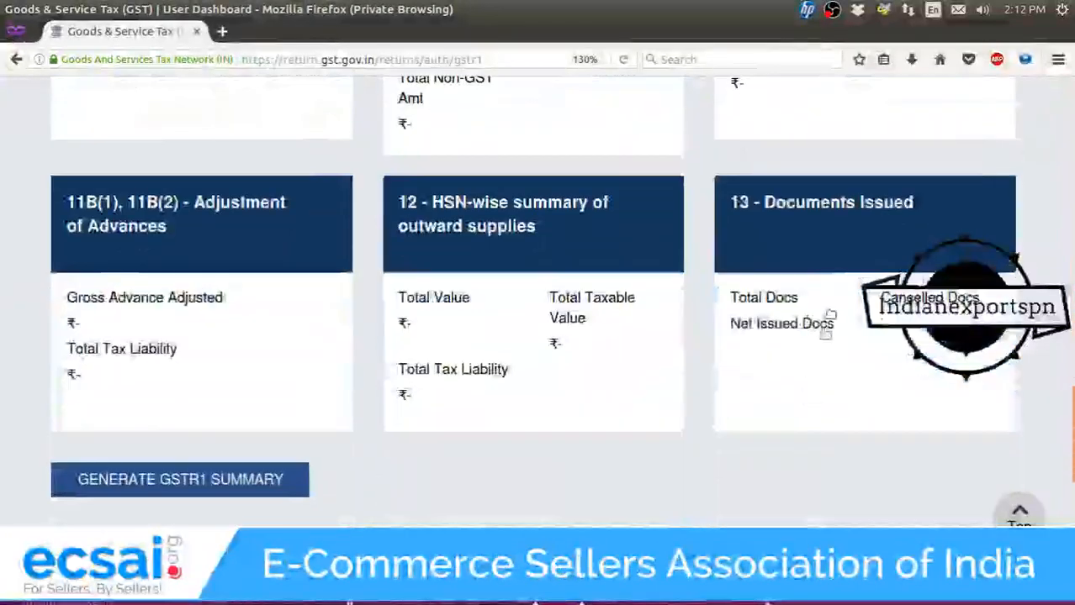
left_click(857, 241)
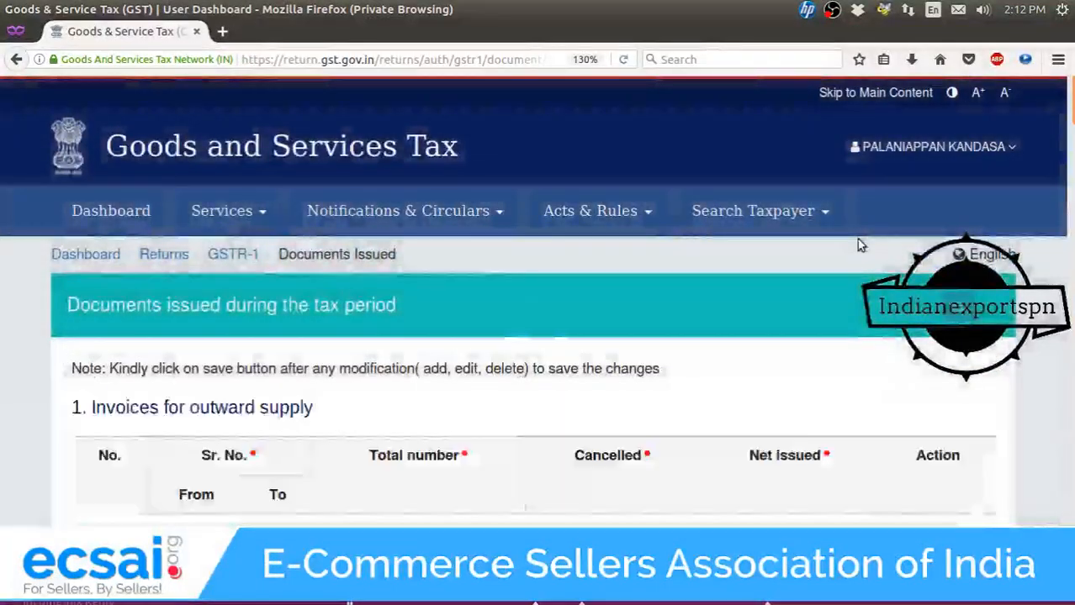
Add an outward-supply invoice row from IN-1 to IN-1000 with 1000 issued.
scroll(752, 347, "down", 2)
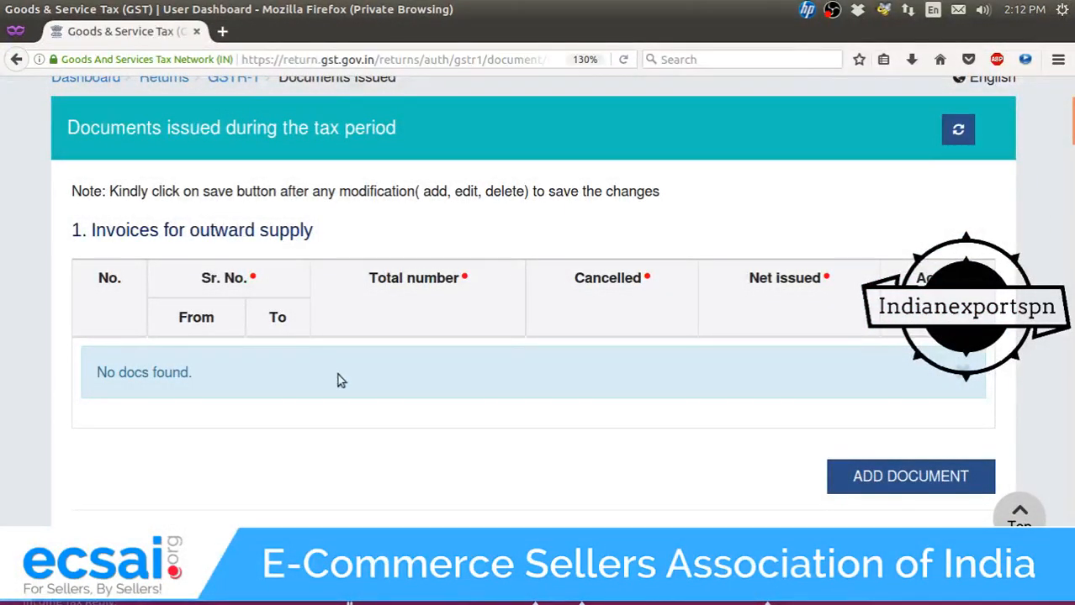
left_click(931, 486)
left_click(208, 378)
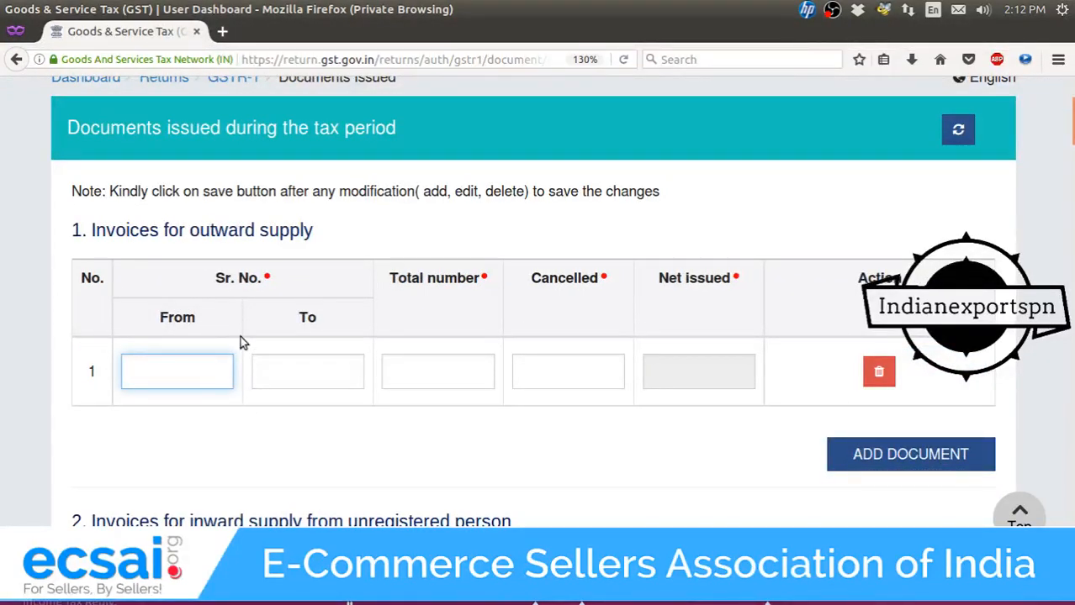
type("IN-1")
key("Tab")
type("IN")
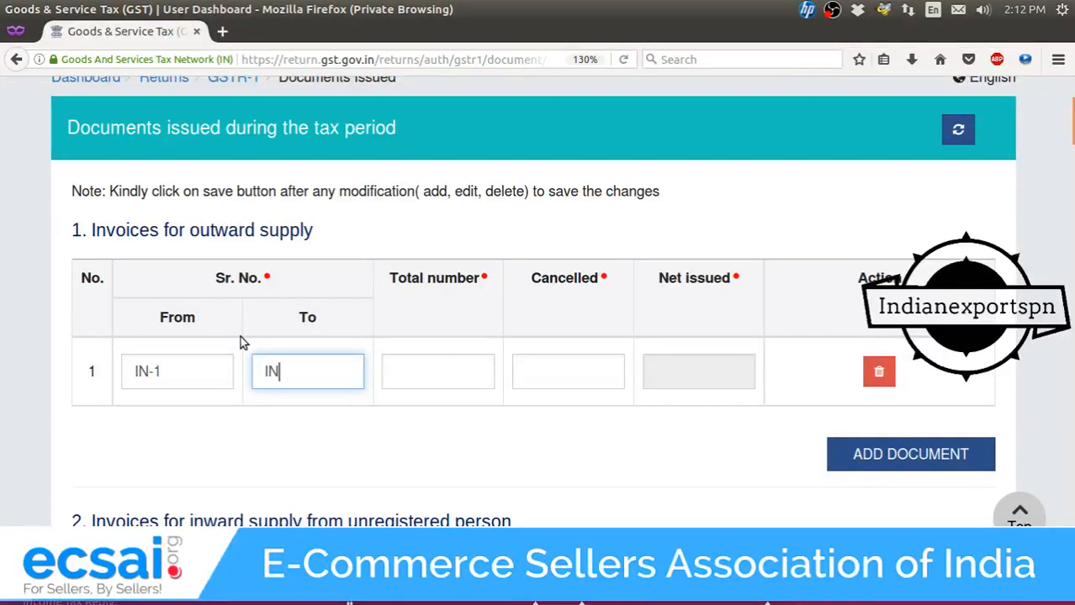
type("0")
key("BackSpace")
type("-1000")
key("Tab")
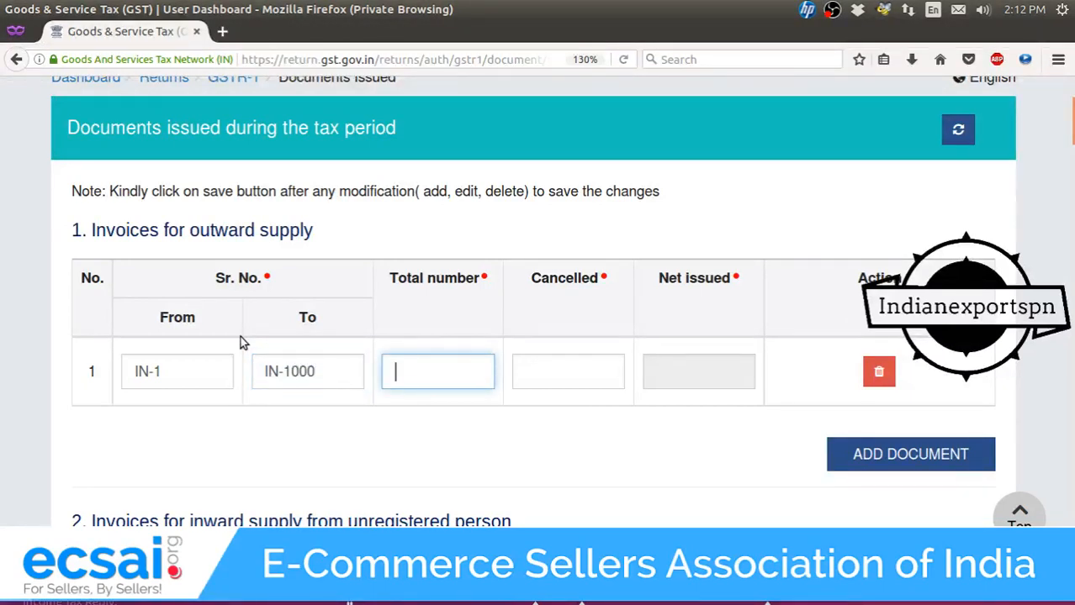
type("1000")
key("Tab")
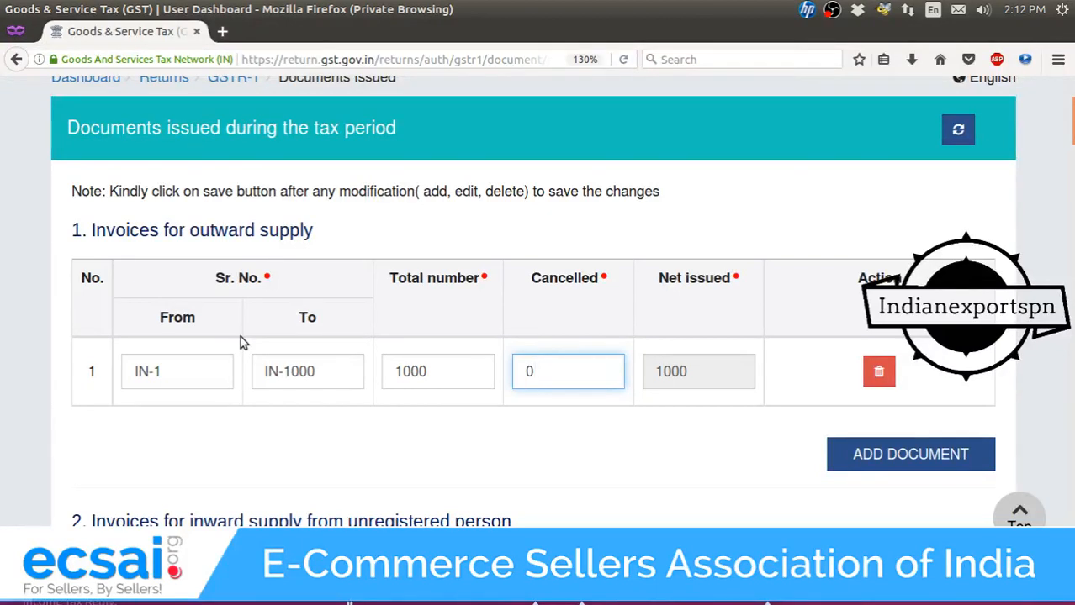
Add a second invoice row from FK-1 to FK-5000 with 5000 issued.
left_click(953, 468)
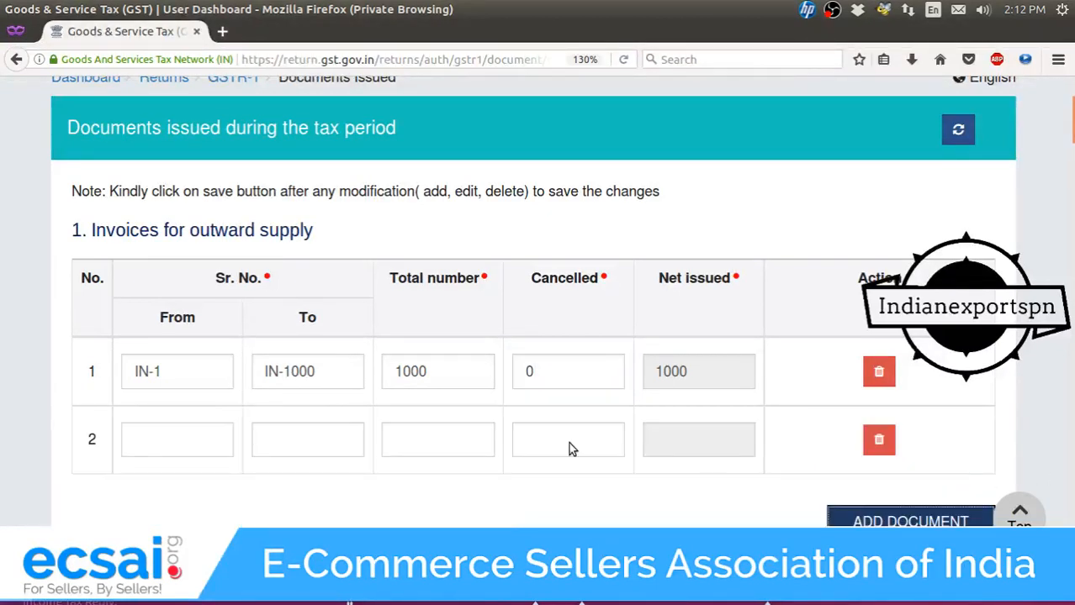
left_click(167, 432)
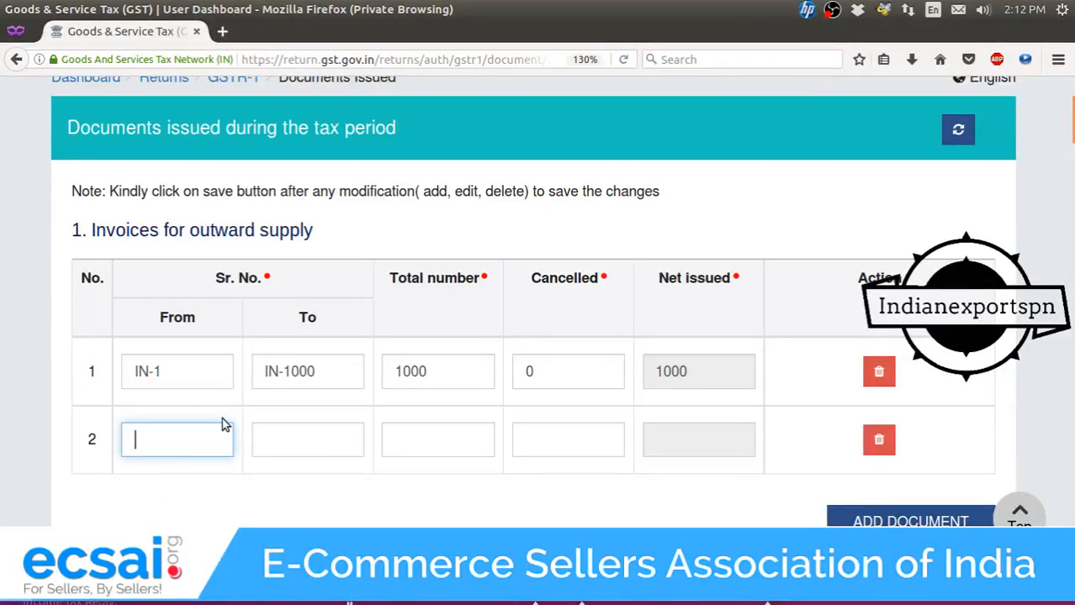
type("FK_")
key("BackSpace")
type("-1")
key("Tab")
type("FK-")
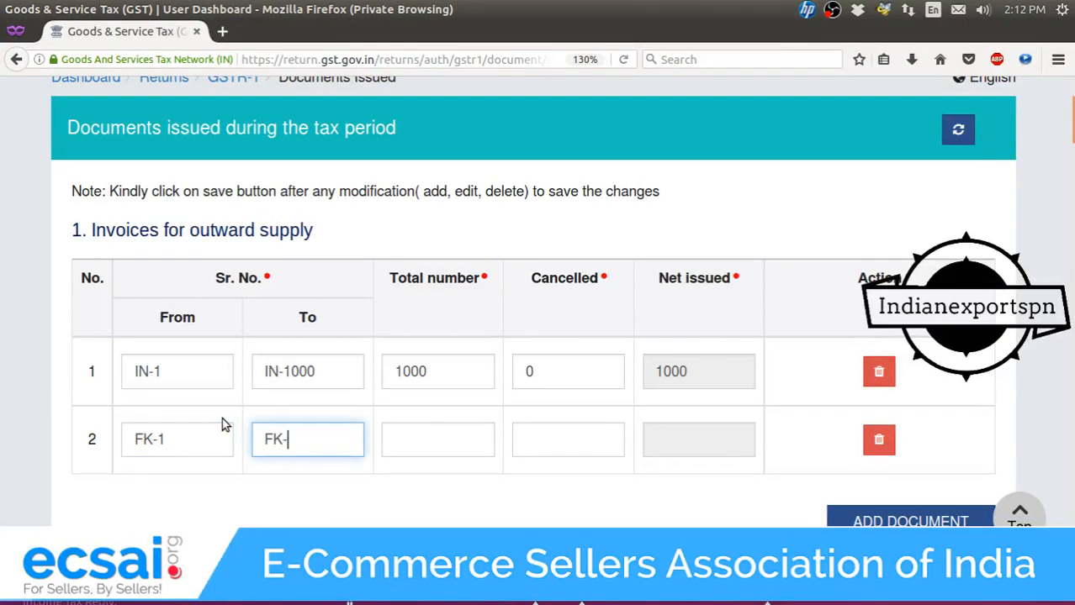
type("50000")
key("BackSpace")
key("Tab")
type("5000")
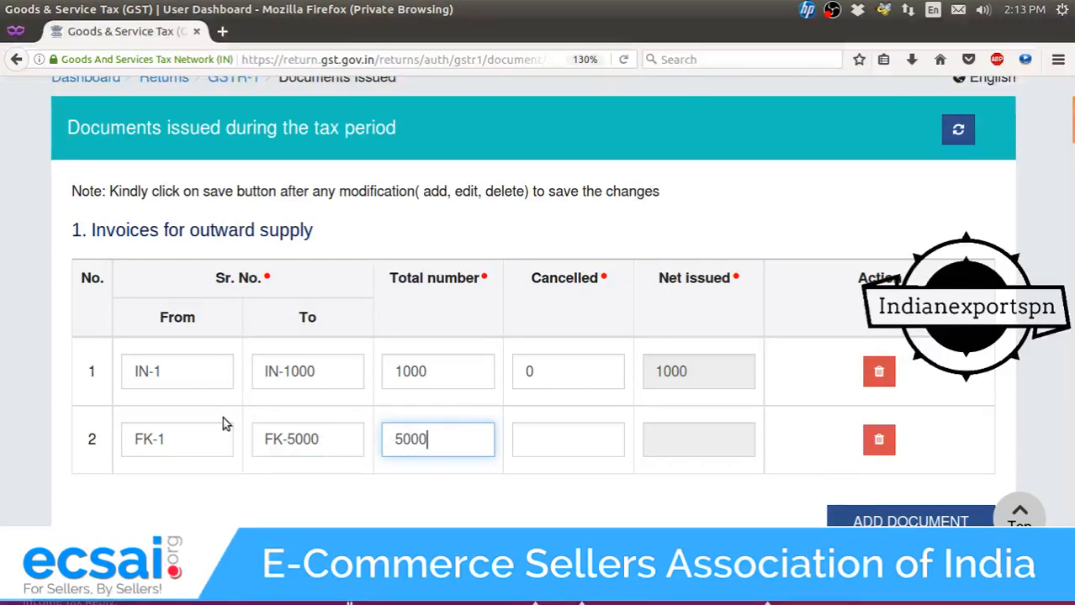
key("Tab")
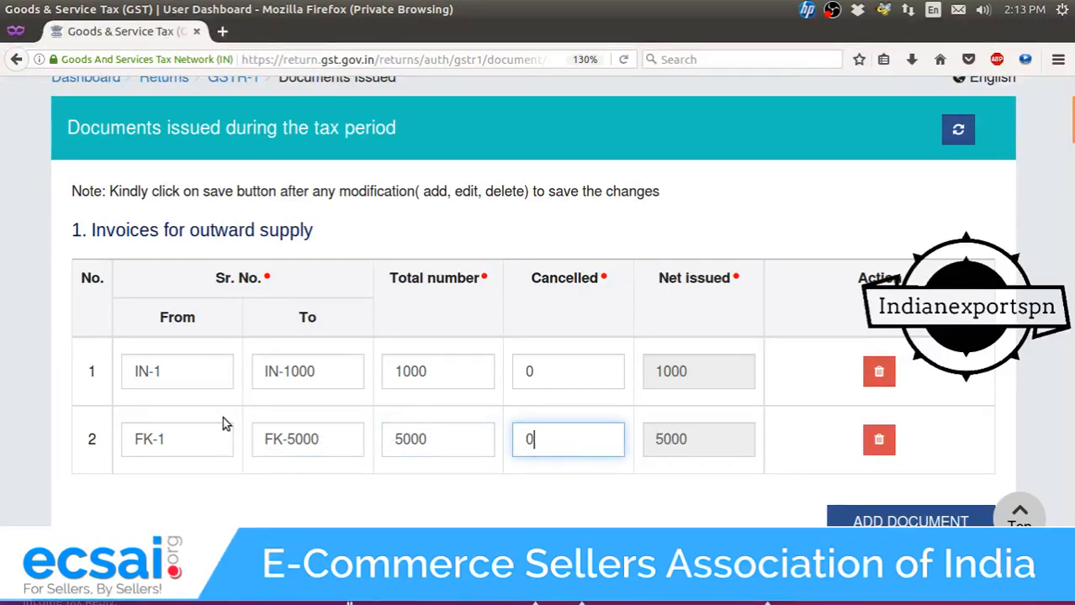
Add a third, empty invoice series row and select its From field.
scroll(802, 339, "down", 3)
left_click(899, 421)
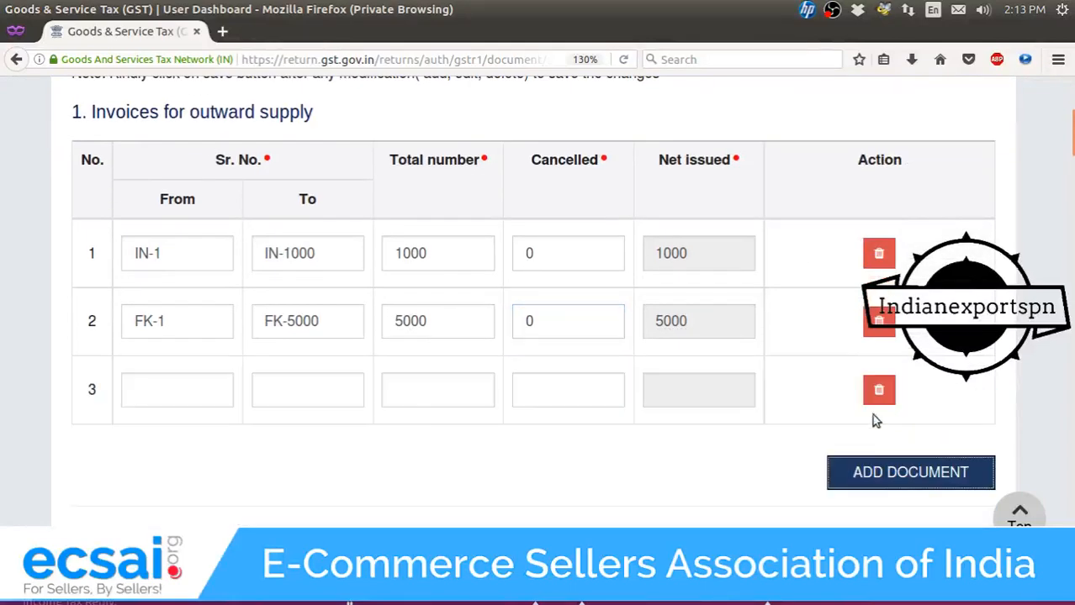
left_click(221, 391)
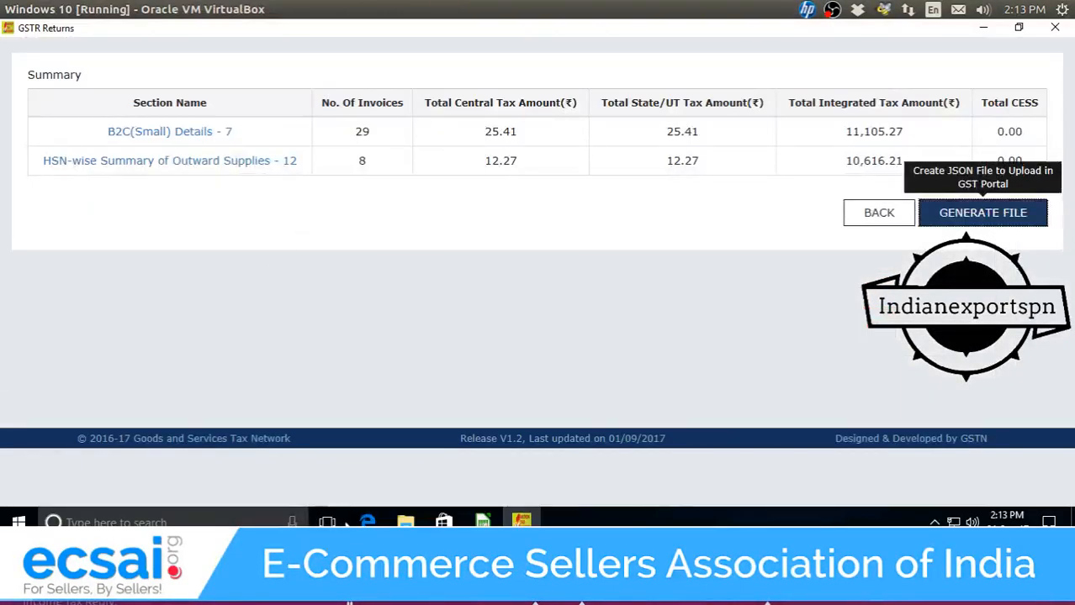
mouse_move(483, 521)
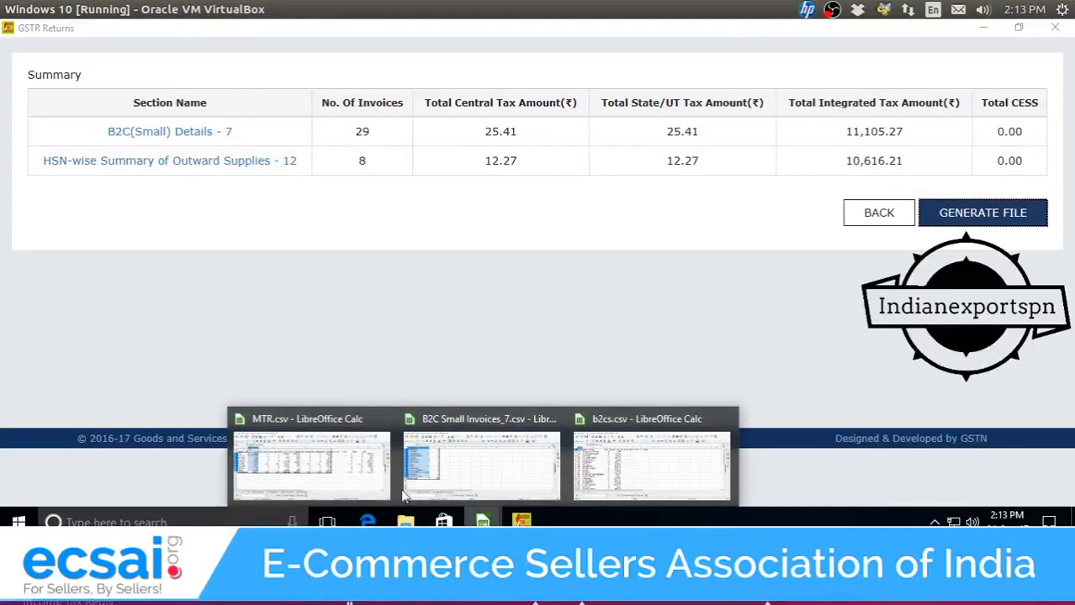
left_click(310, 459)
left_click(100, 453)
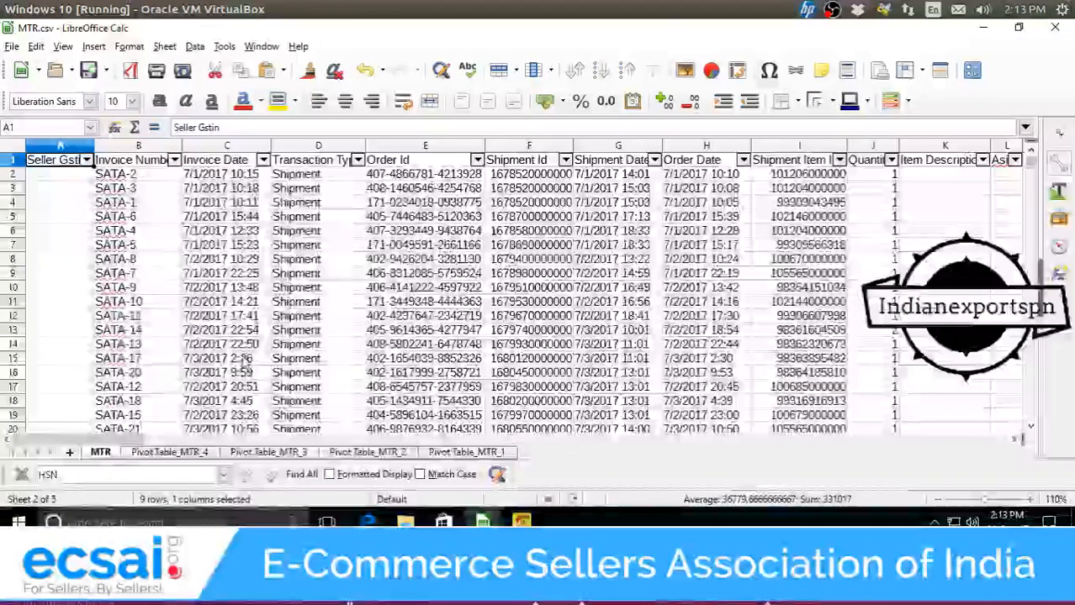
scroll(154, 229, "down", 3)
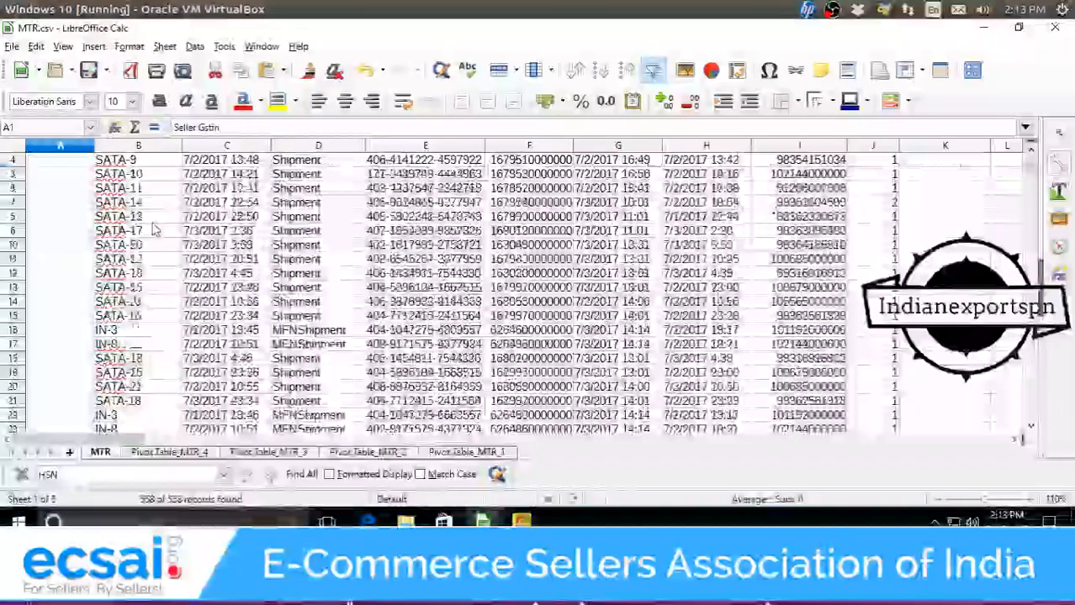
scroll(154, 228, "up", 5)
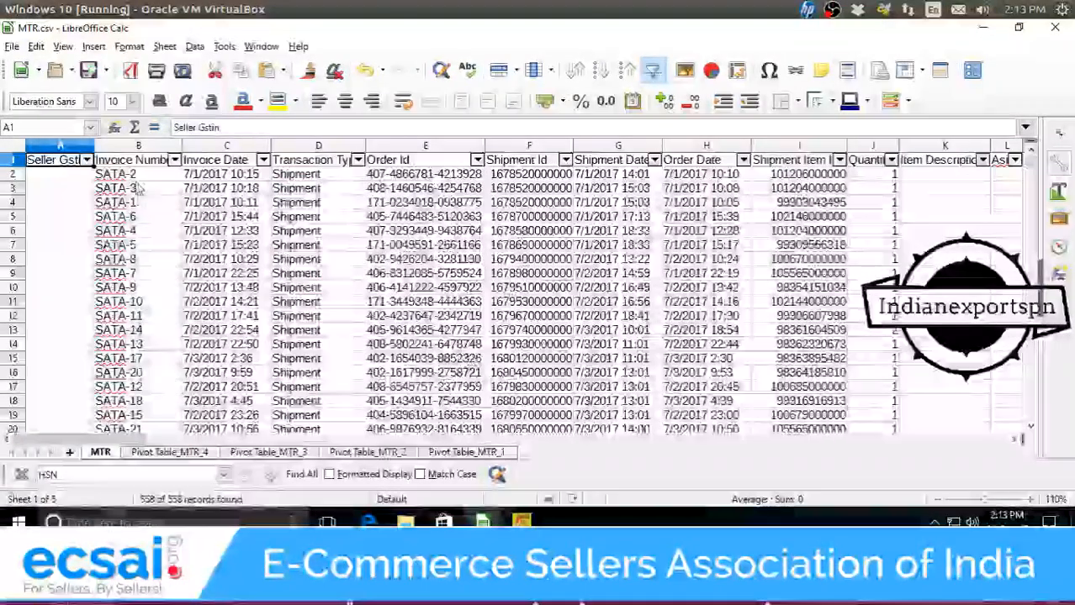
scroll(138, 189, "down", 4)
scroll(139, 190, "up", 4)
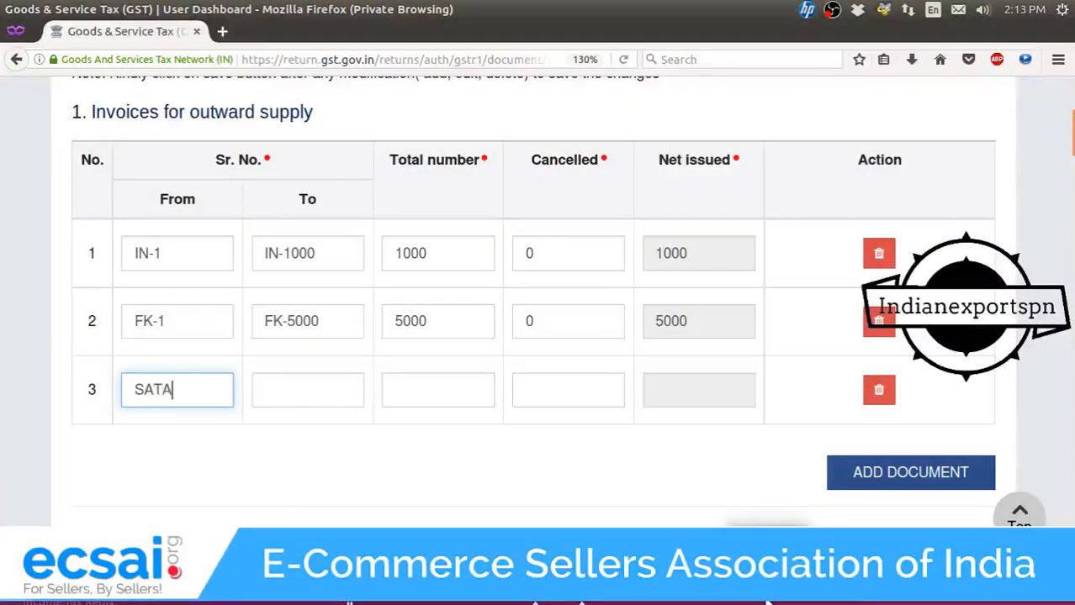
Enter SATA-100 as the third row's ending serial number.
key("Tab")
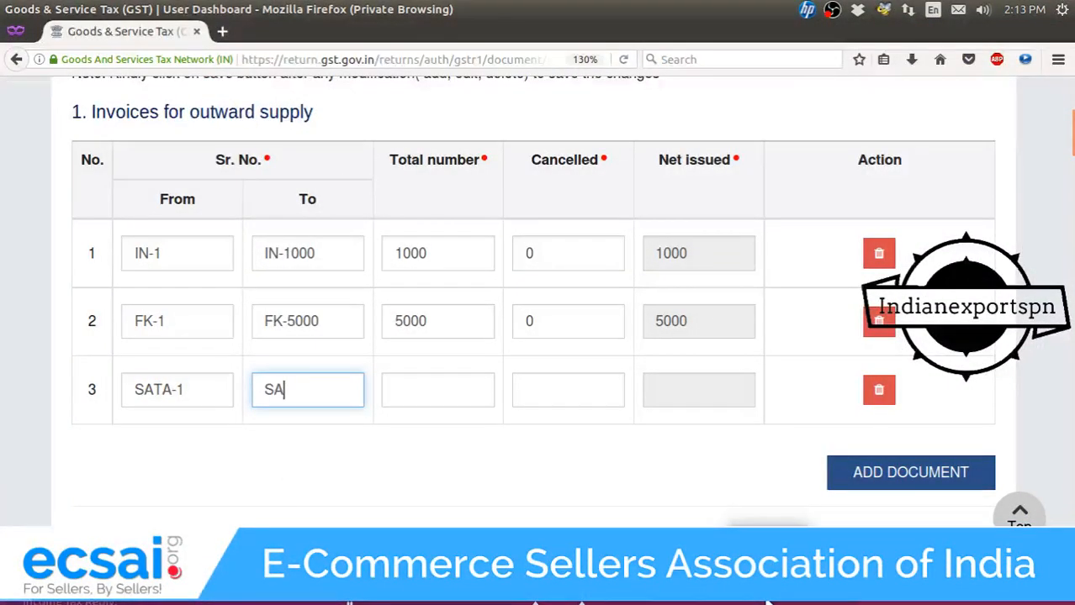
type("SATA-1")
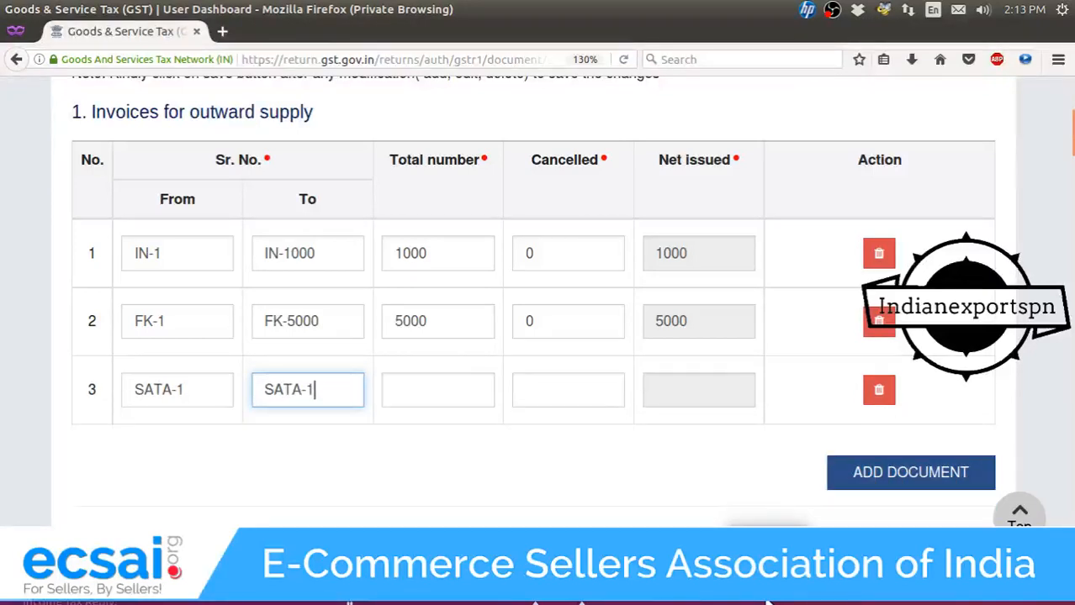
type("00")
key("Tab")
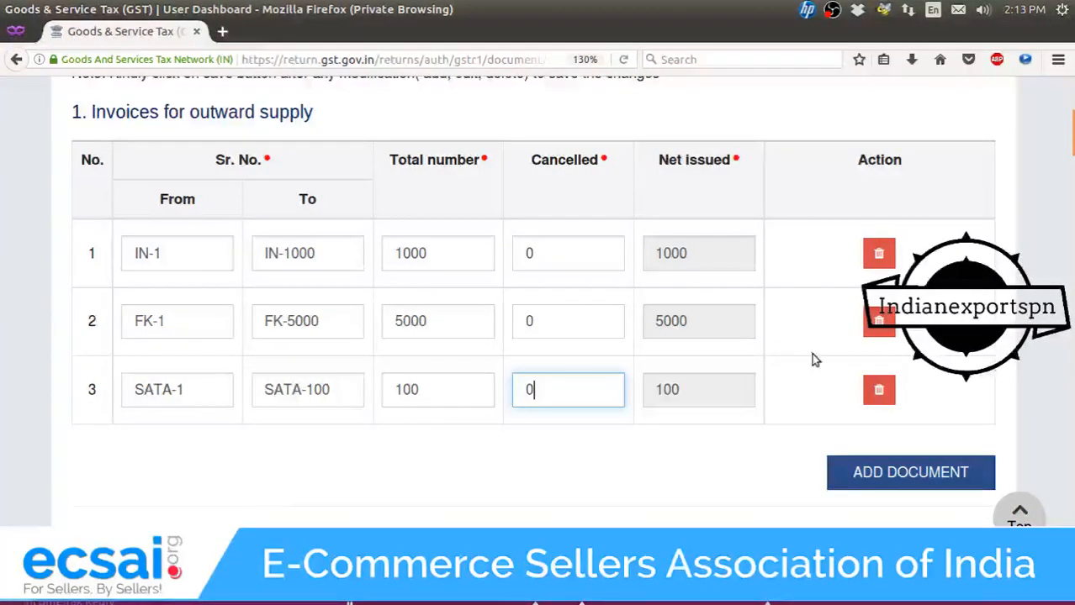
Delete every outward-supply invoice row, confirming each warning, until no docs remain.
left_click(879, 389)
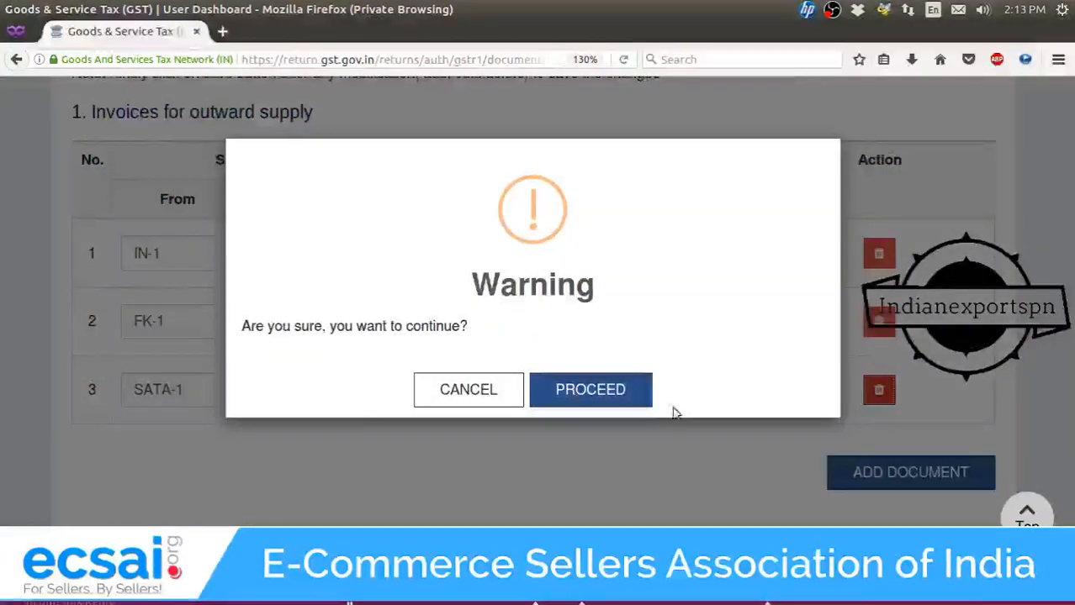
left_click(592, 390)
left_click(646, 390)
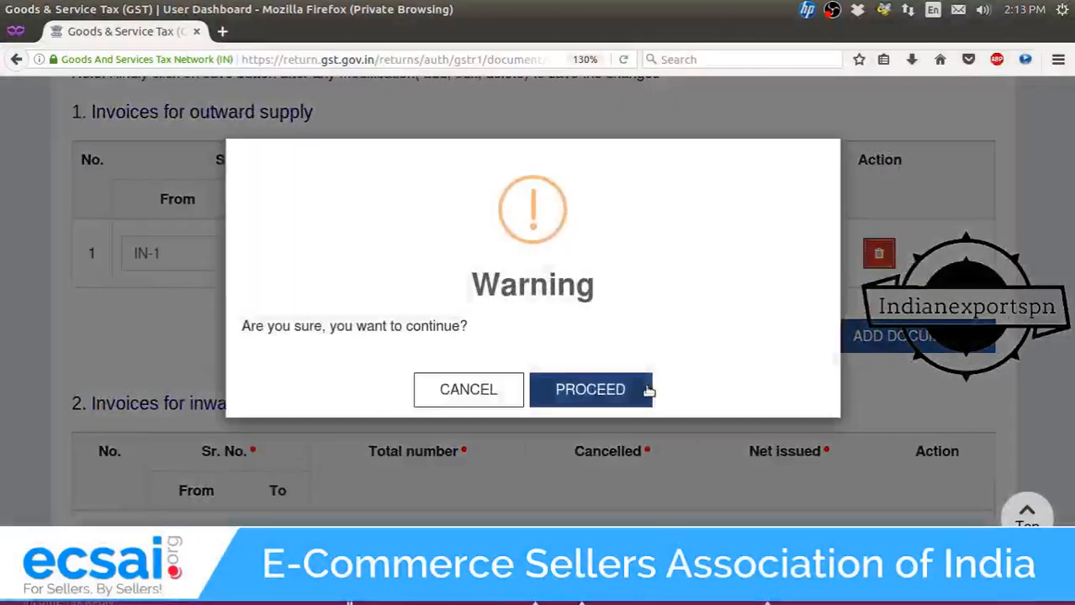
left_click(645, 390)
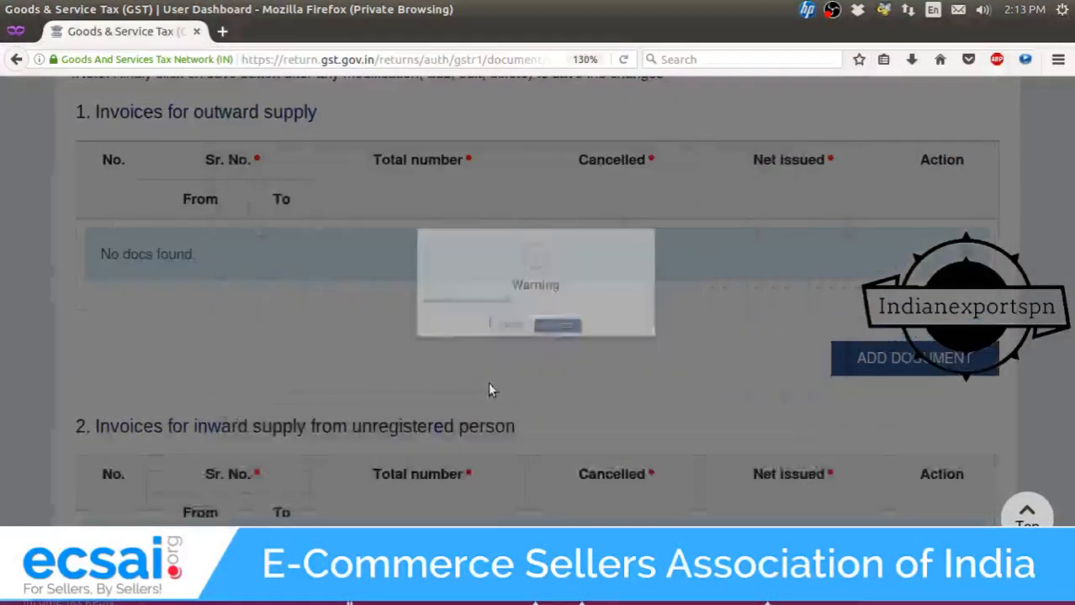
scroll(495, 361, "down", 5)
scroll(495, 354, "up", 2)
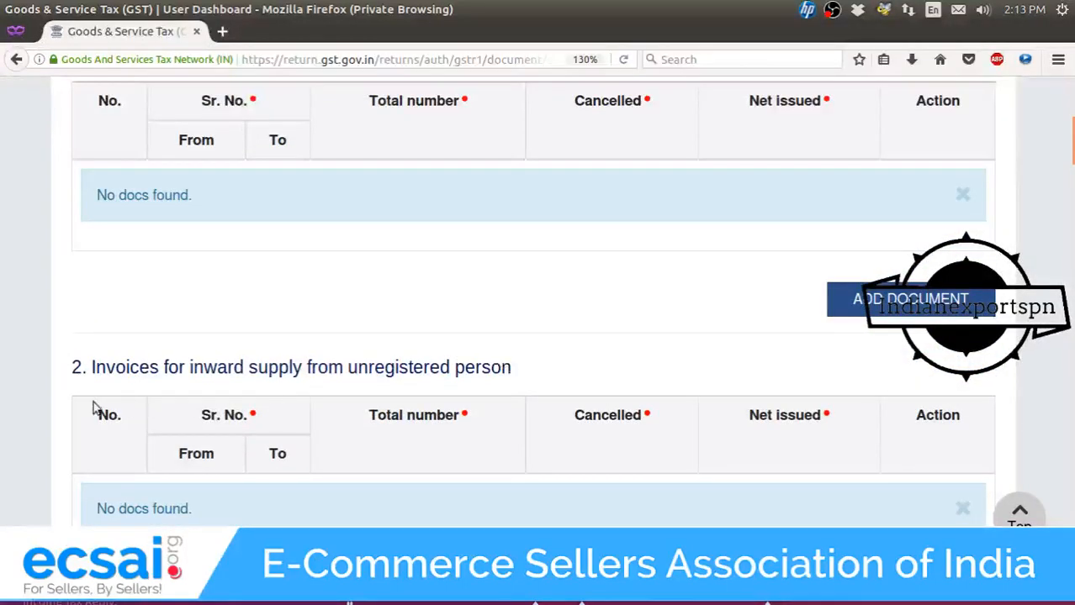
scroll(157, 361, "up", 1)
scroll(132, 353, "down", 3)
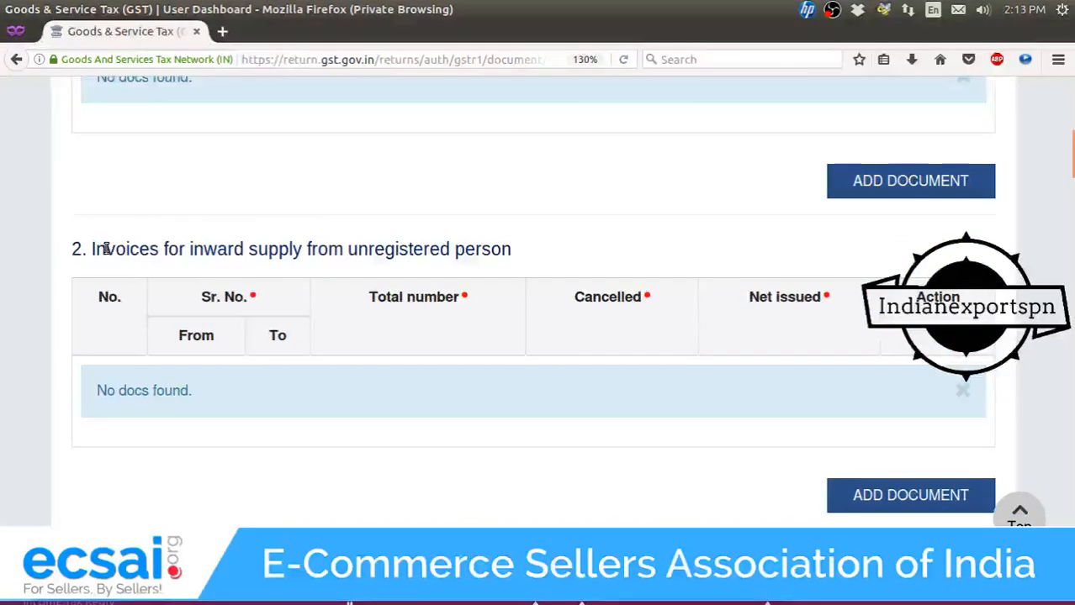
scroll(130, 257, "down", 6)
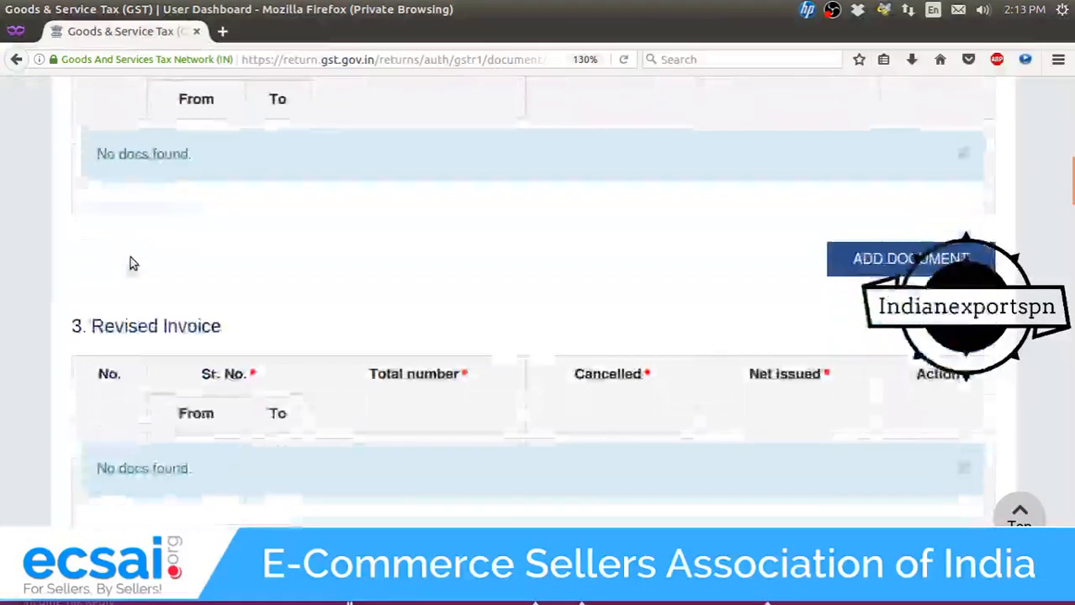
scroll(131, 258, "up", 2)
scroll(150, 239, "down", 8)
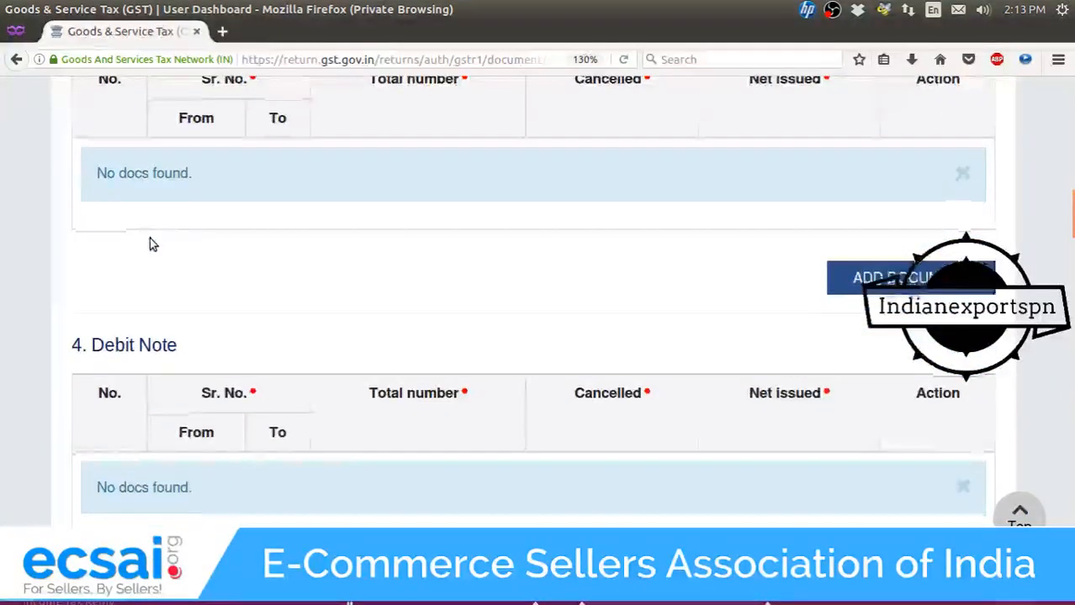
scroll(152, 240, "up", 3)
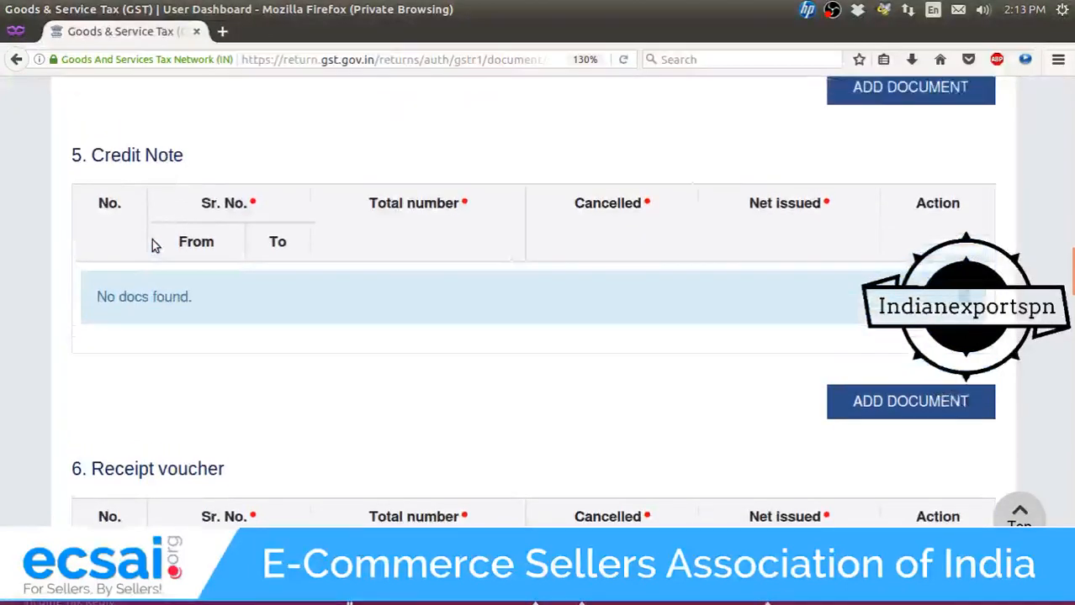
scroll(240, 260, "down", 1)
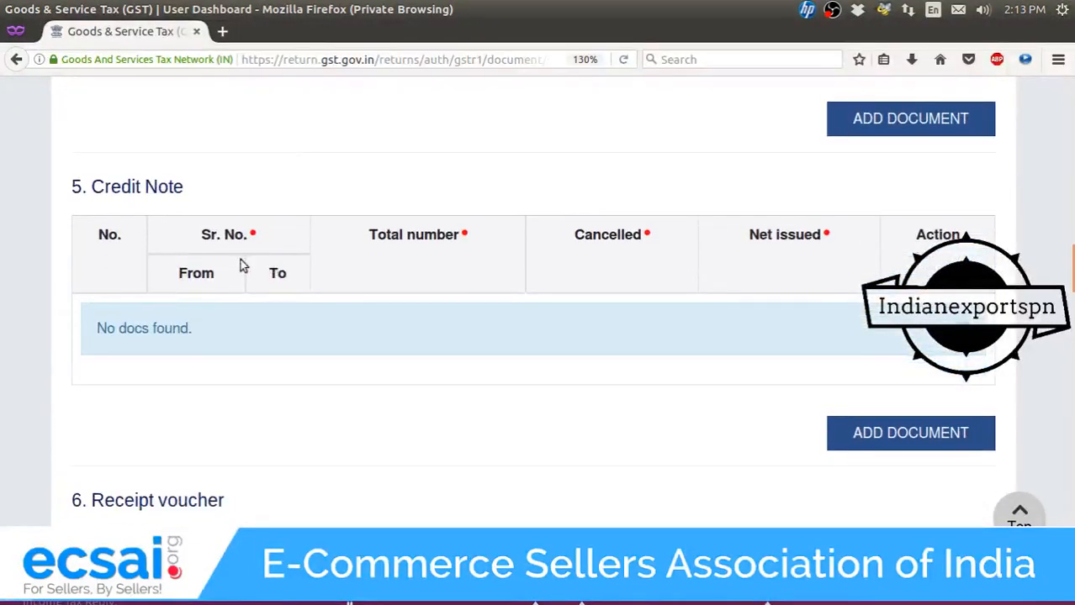
triple_click(179, 186)
left_click(913, 437)
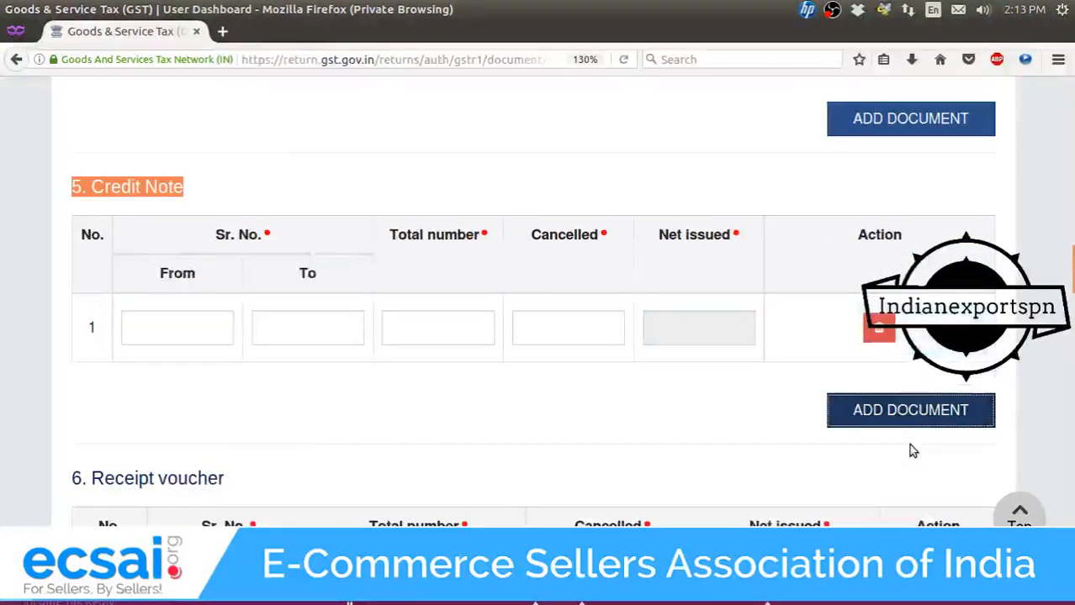
left_click(213, 334)
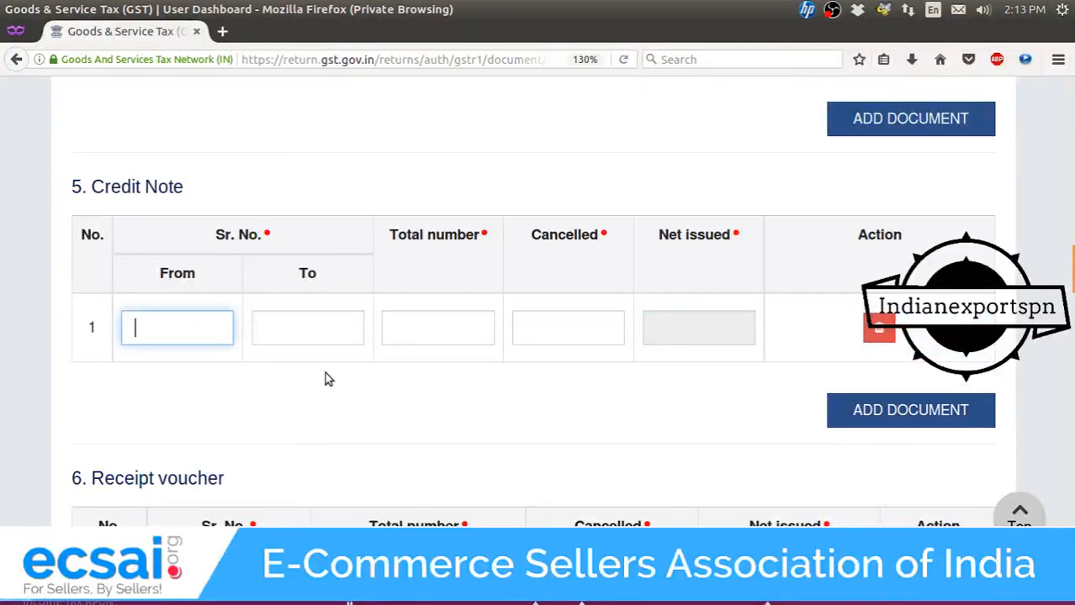
type("CN-1")
left_click(357, 332)
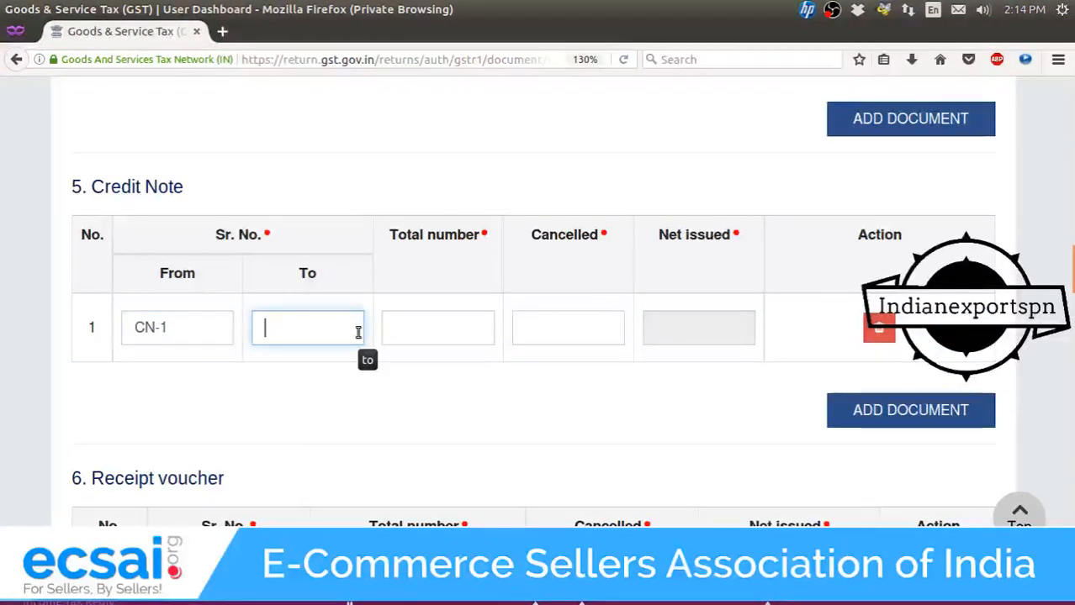
type("CN-100")
key("Tab")
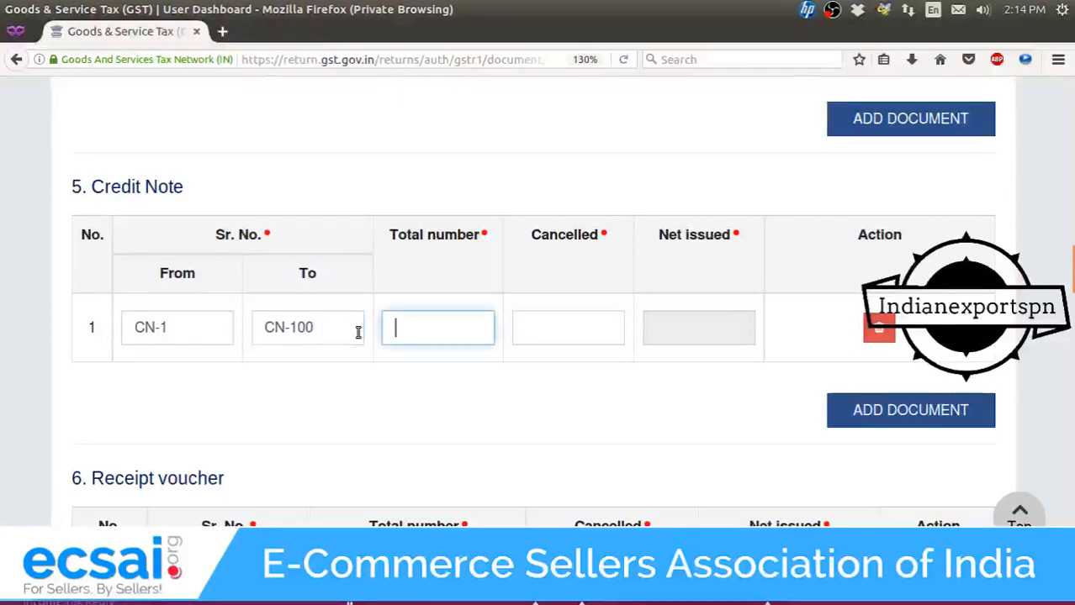
type("100")
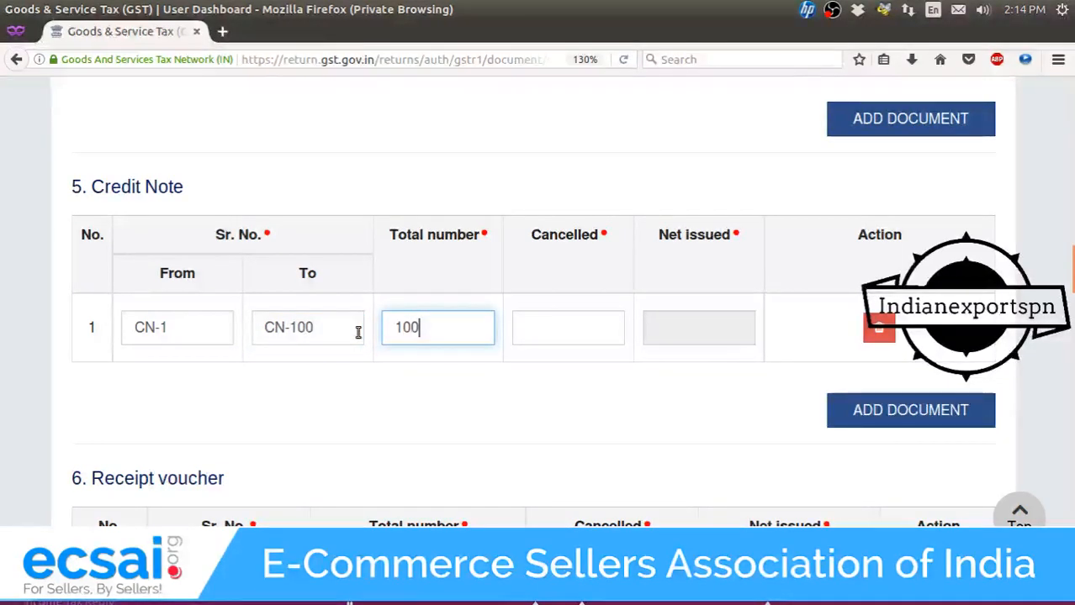
left_click(562, 333)
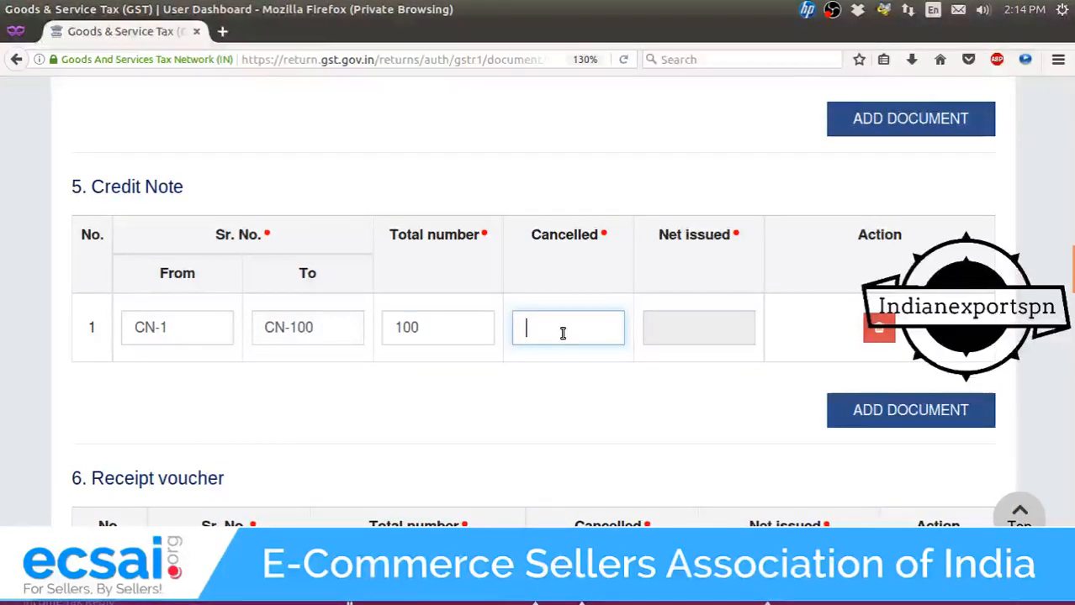
type("0")
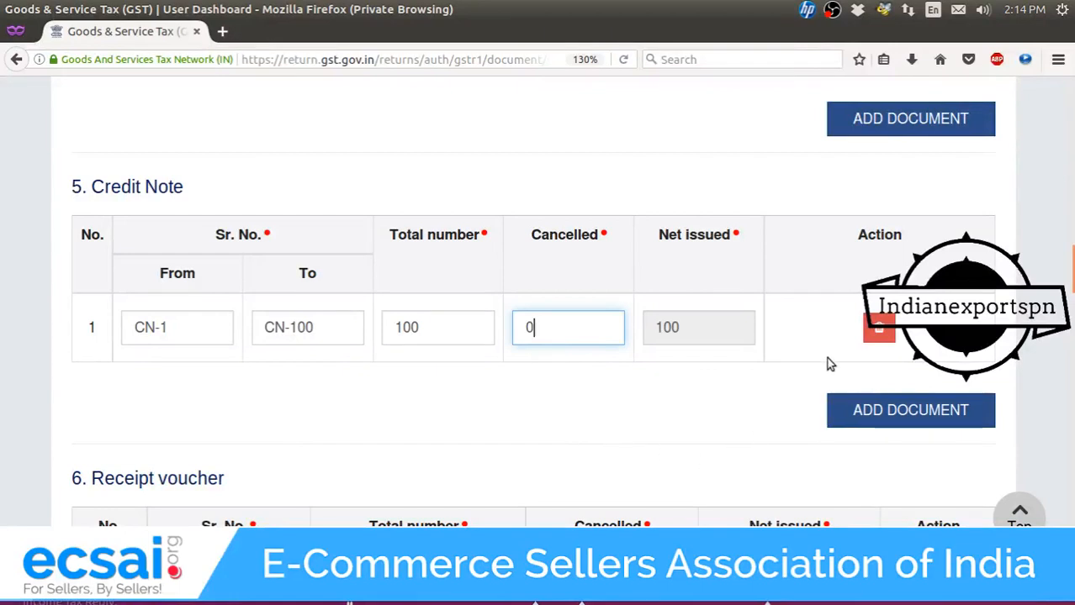
left_click(844, 409)
left_click(194, 413)
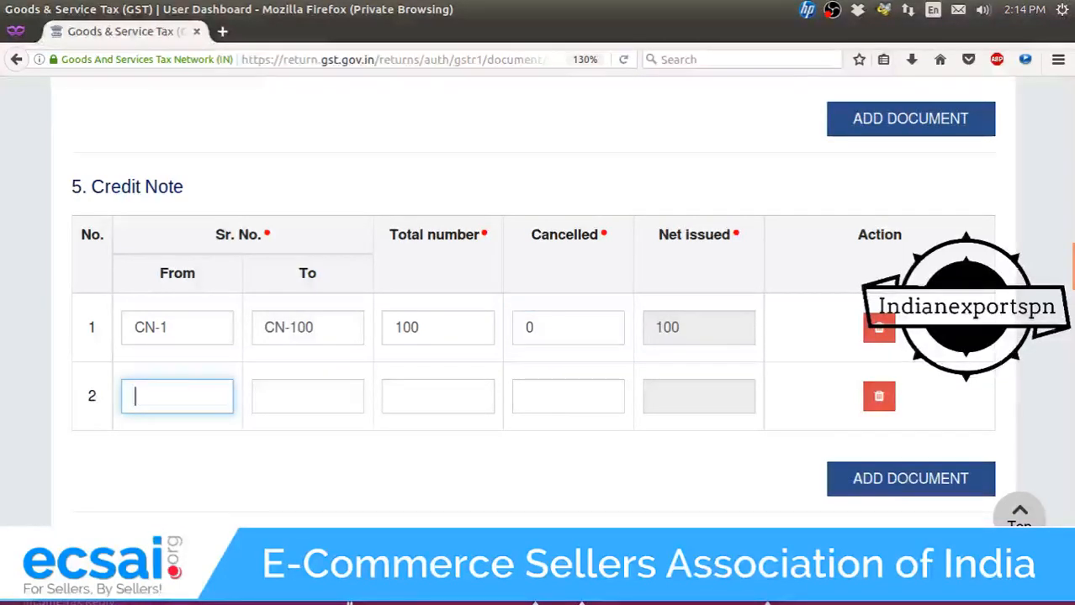
type("FKCN")
left_click(888, 395)
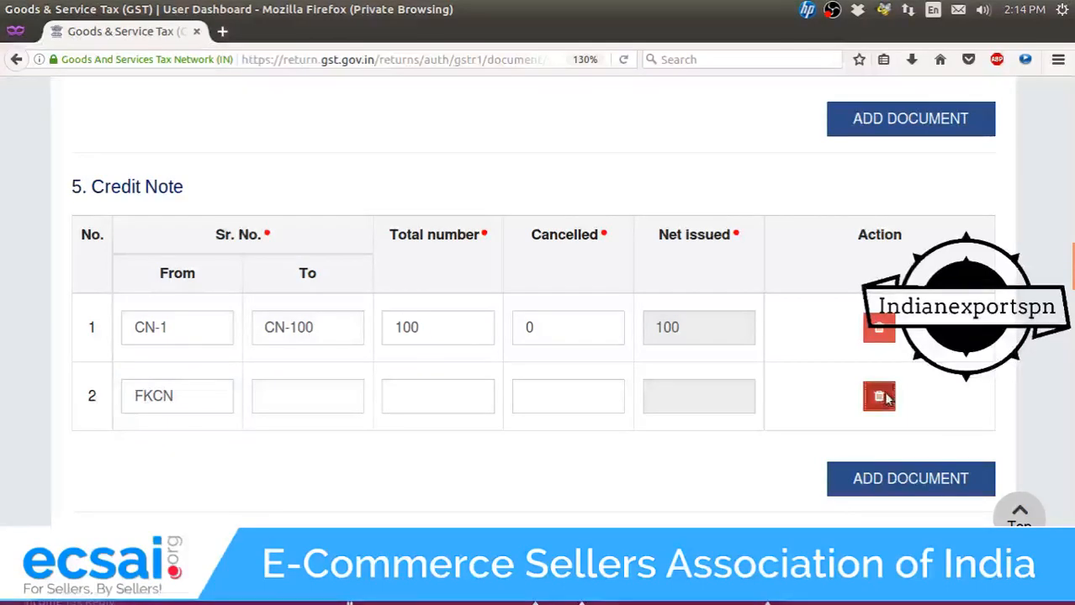
left_click(607, 385)
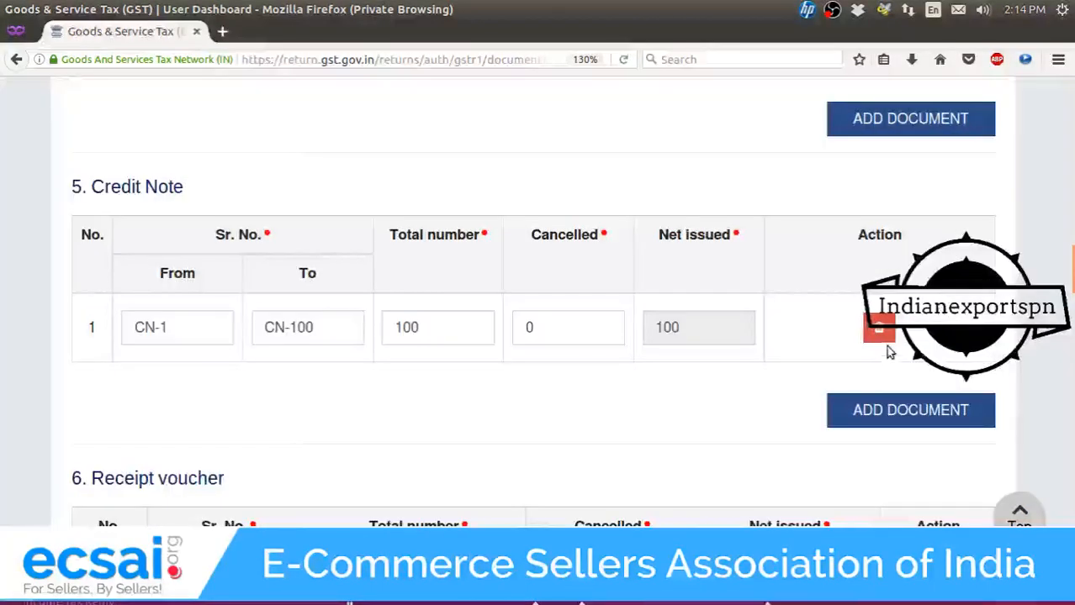
left_click(883, 332)
left_click(644, 403)
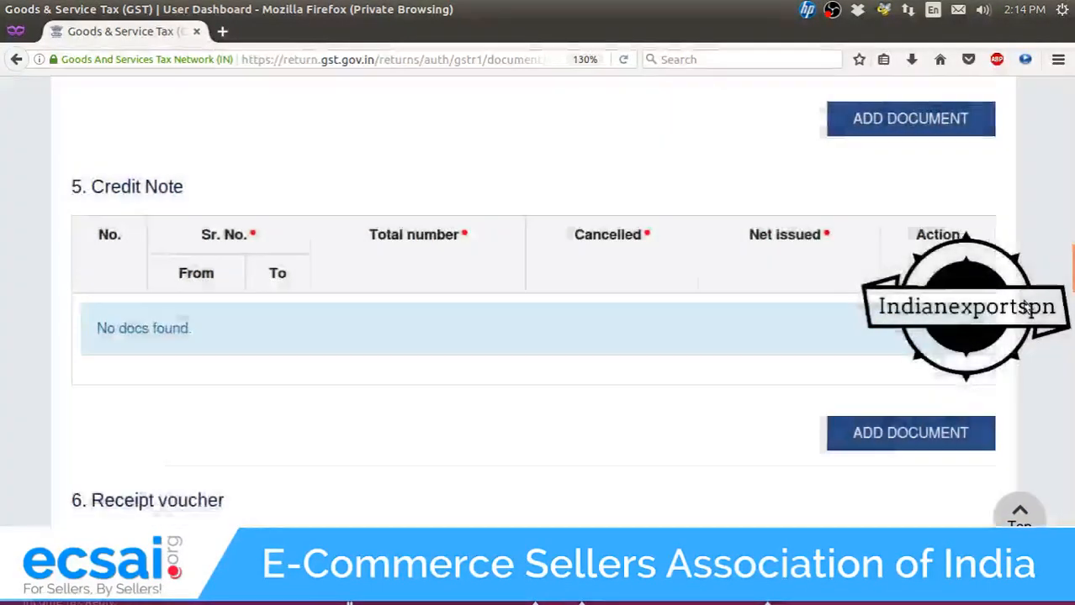
Add a blank row to the 6. Receipt voucher table and select its From field.
scroll(644, 403, "down", 15)
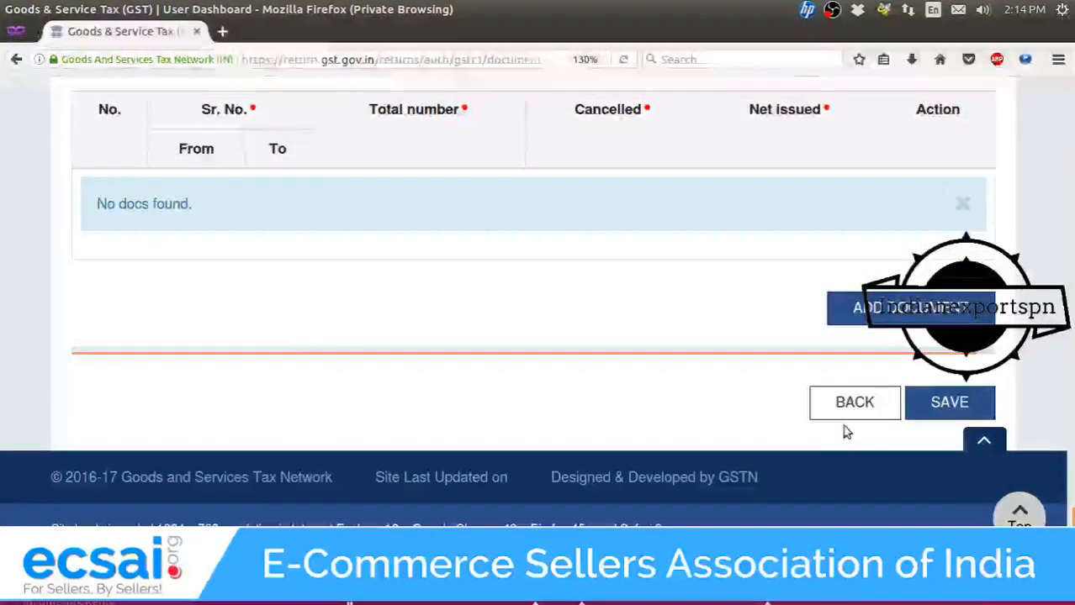
scroll(825, 318, "up", 10)
scroll(825, 309, "up", 15)
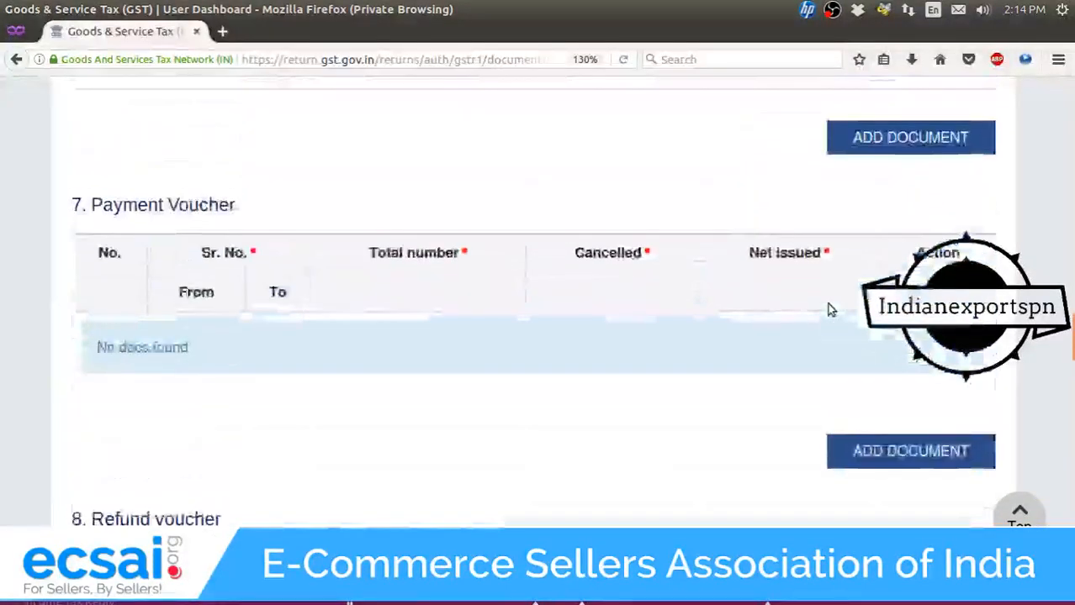
scroll(824, 308, "up", 3)
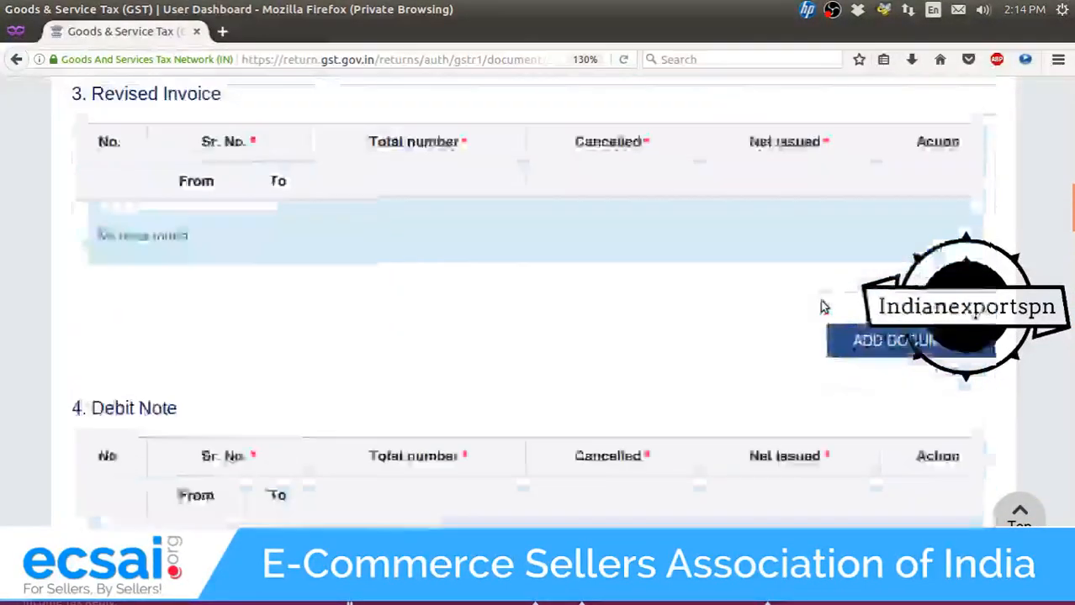
scroll(824, 305, "down", 8)
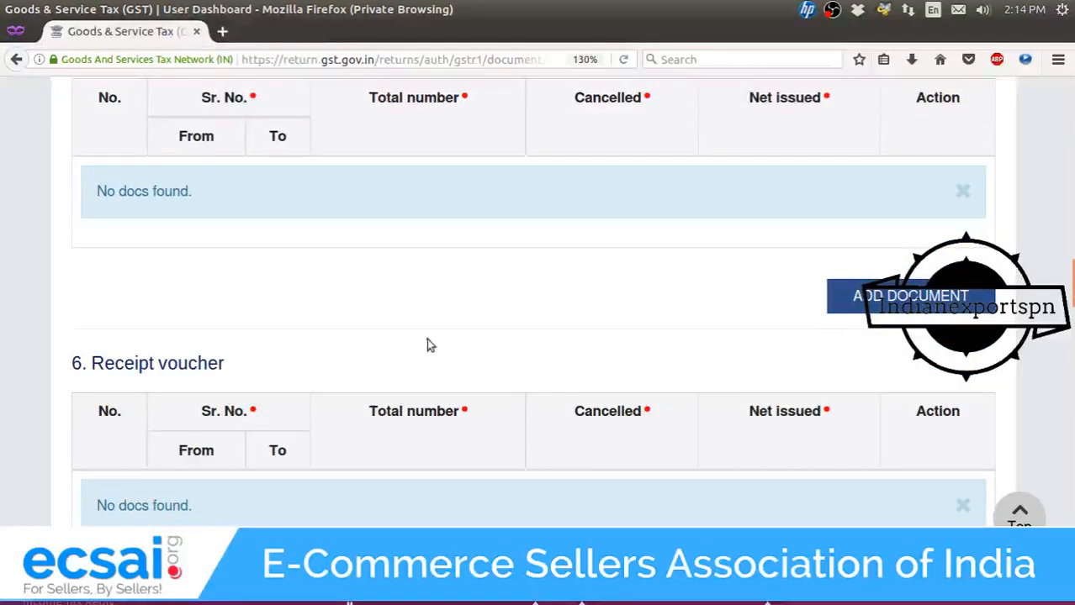
scroll(143, 194, "down", 2)
scroll(202, 286, "up", 4)
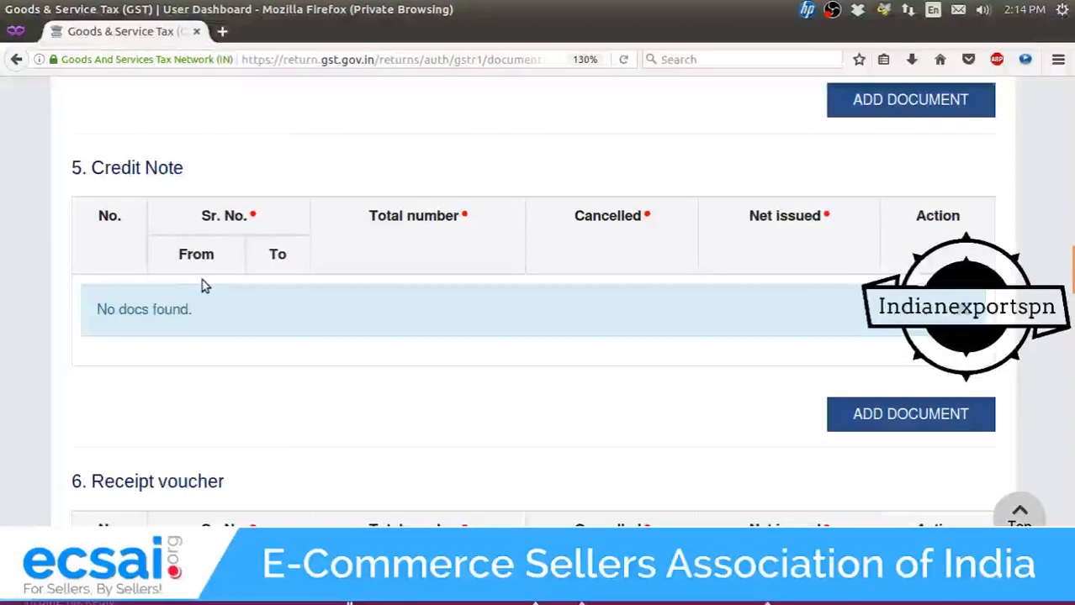
scroll(206, 283, "down", 4)
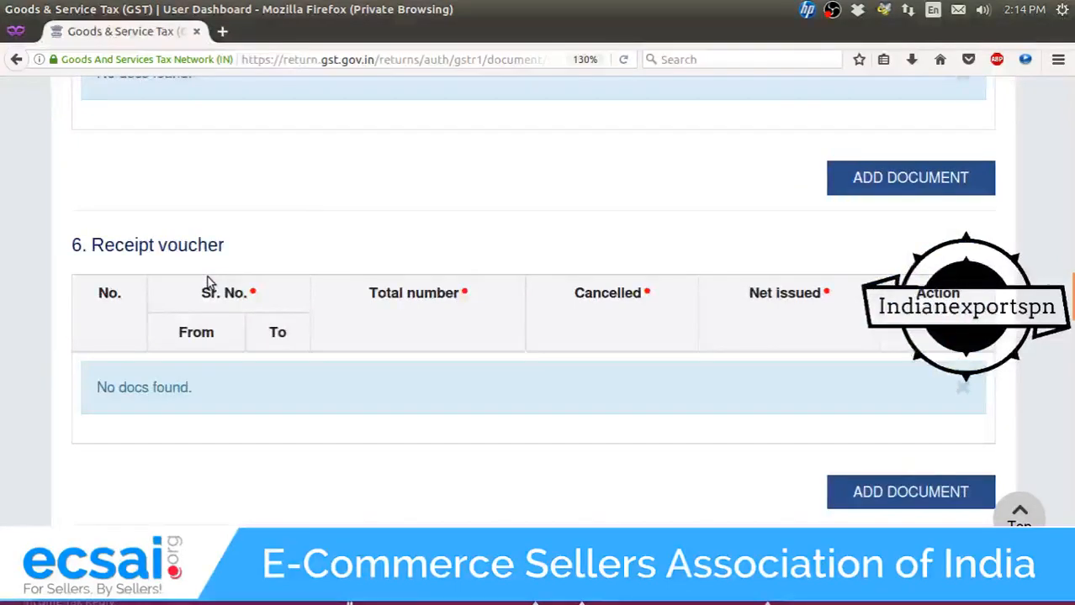
scroll(207, 283, "up", 4)
scroll(210, 277, "down", 4)
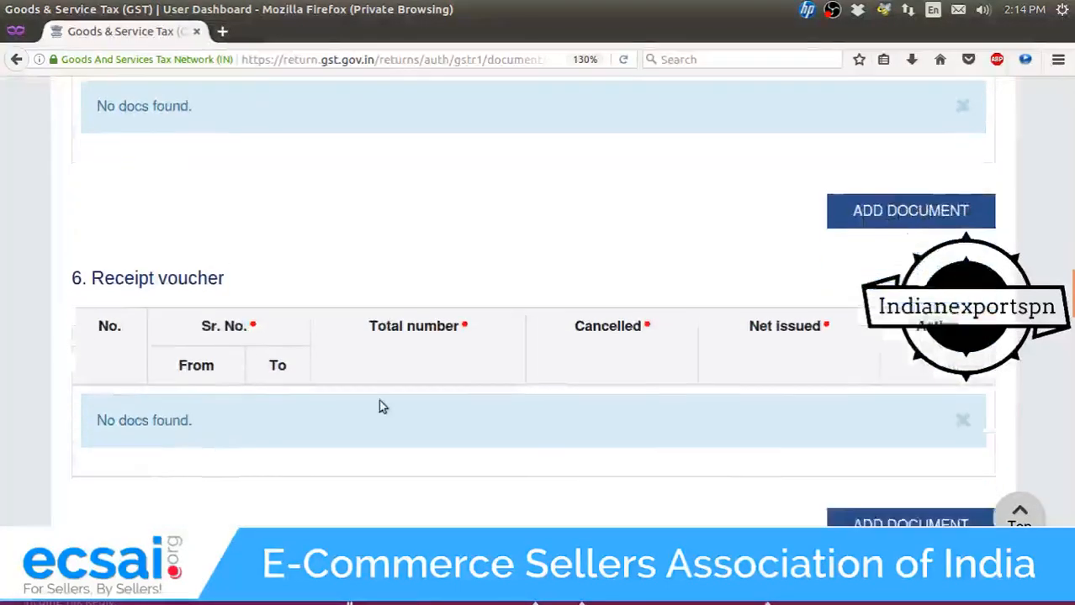
left_click(862, 503)
left_click(182, 385)
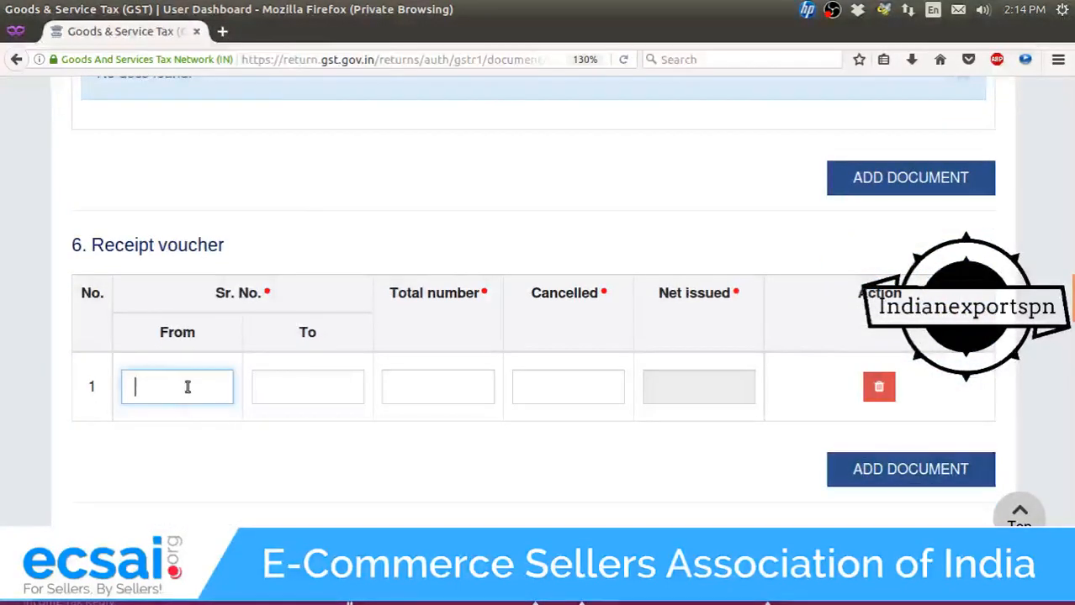
Leave the Documents issued tables empty and return to the GSTR-1 Invoice Details page.
scroll(359, 388, "down", 7)
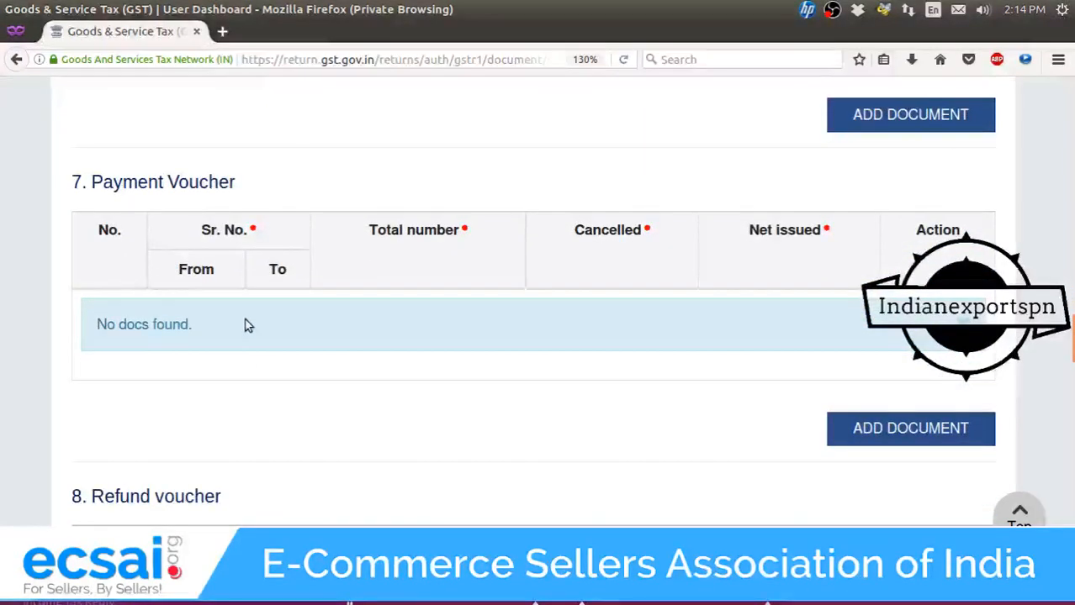
scroll(247, 323, "up", 5)
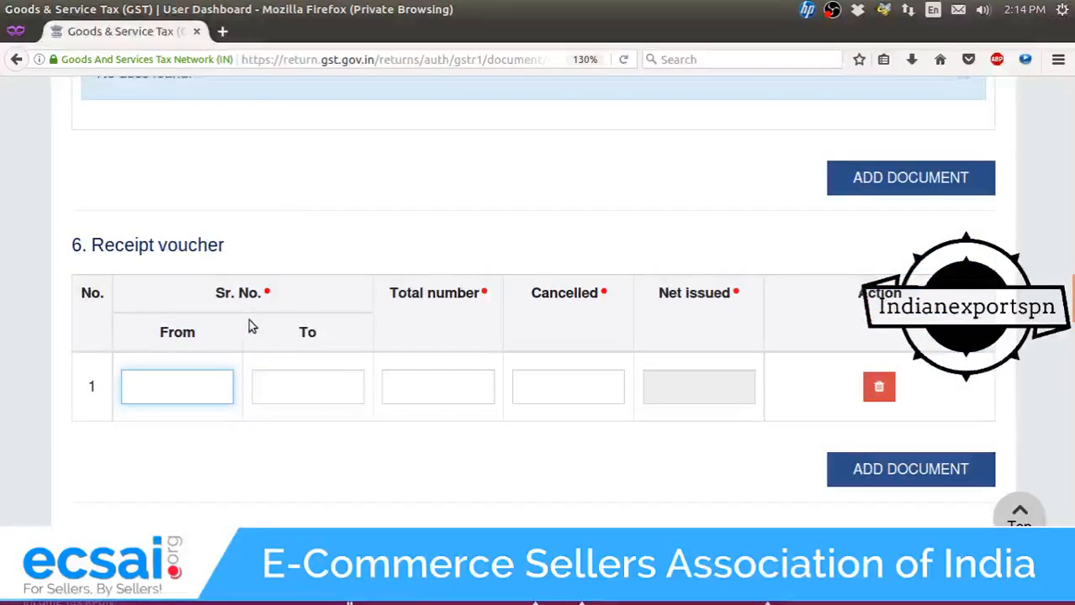
scroll(248, 320, "down", 3)
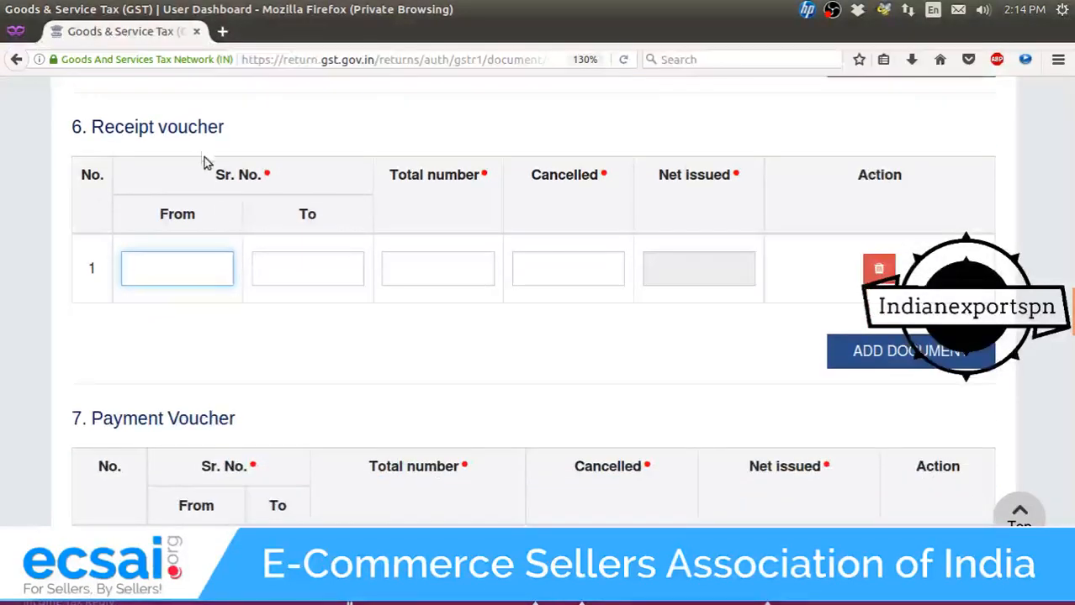
scroll(214, 233, "down", 4)
scroll(223, 271, "up", 13)
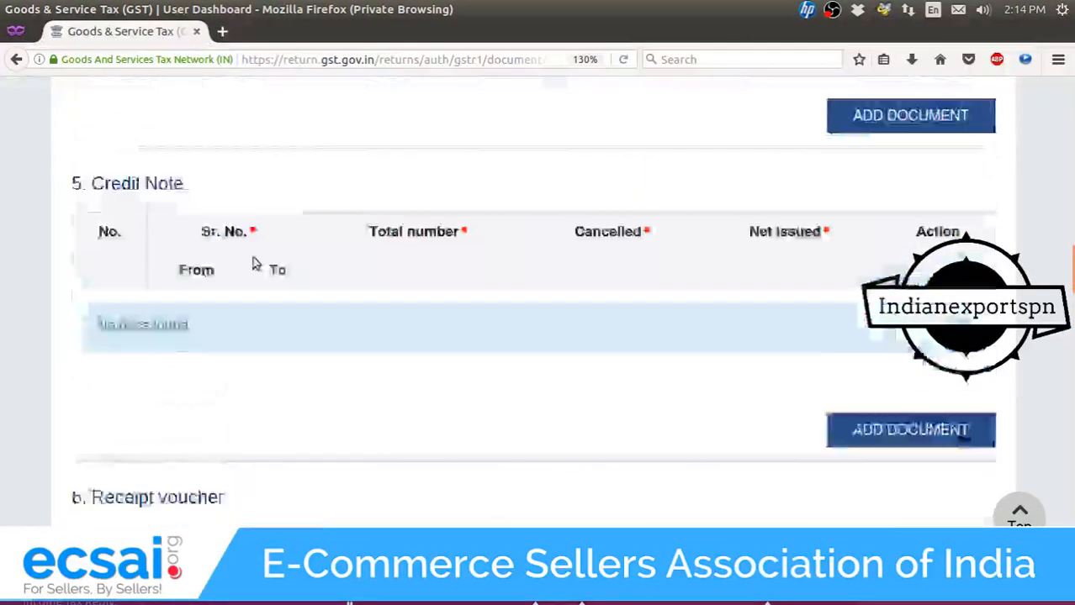
scroll(253, 264, "up", 20)
scroll(255, 265, "down", 4)
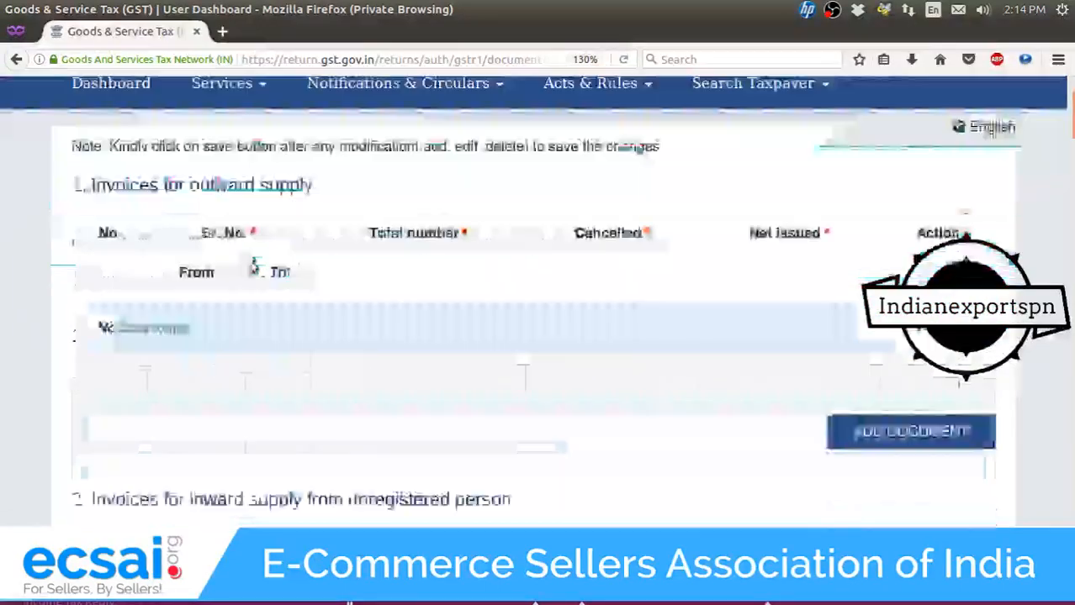
scroll(254, 267, "down", 20)
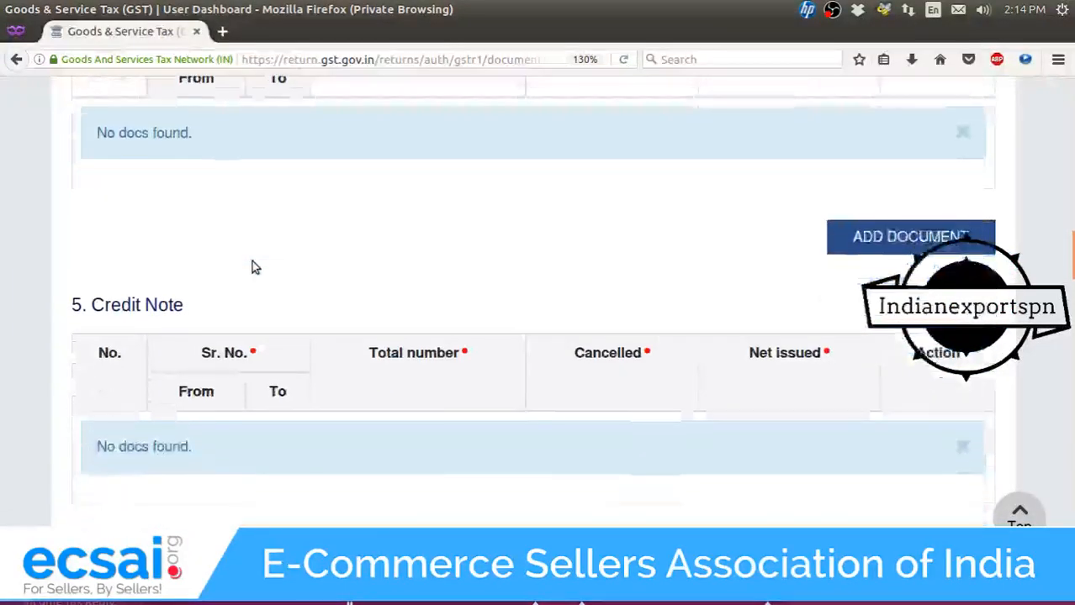
scroll(254, 266, "down", 14)
scroll(252, 264, "up", 4)
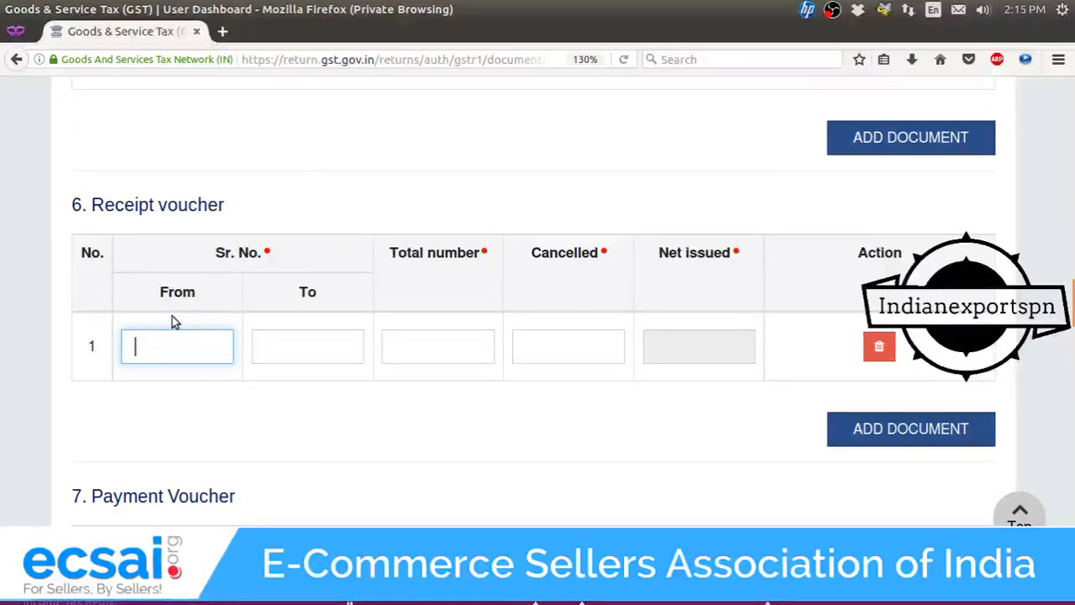
scroll(171, 322, "down", 3)
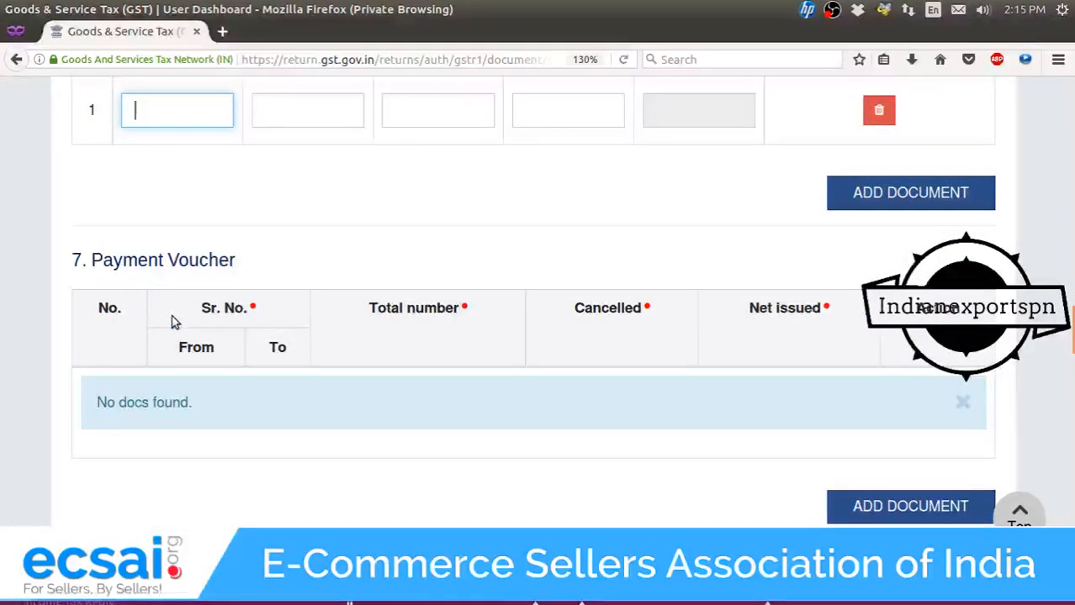
scroll(175, 322, "up", 2)
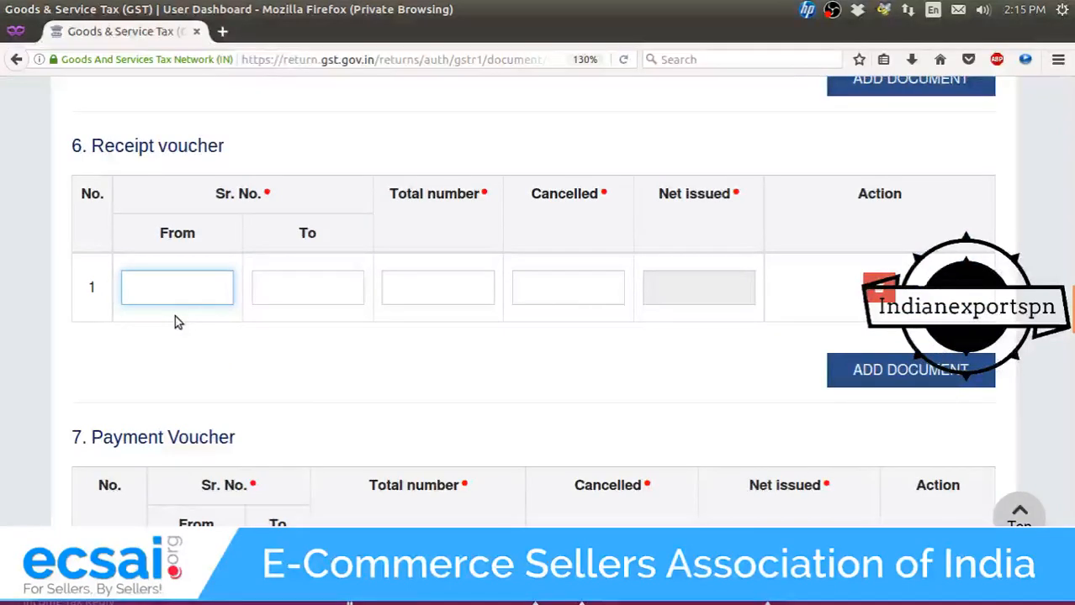
scroll(174, 320, "down", 2)
scroll(177, 322, "down", 2)
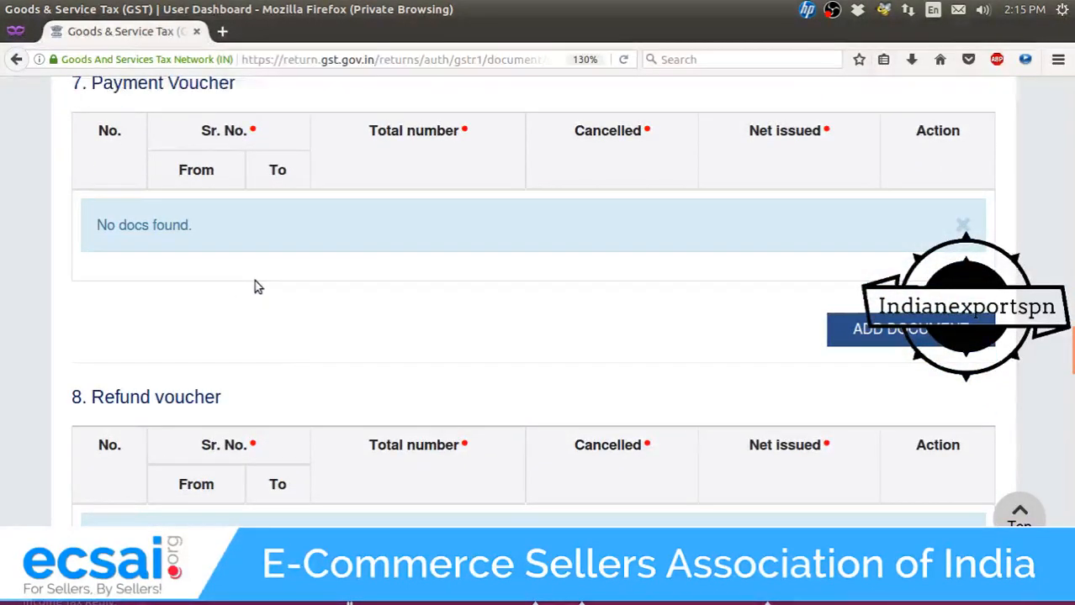
scroll(256, 284, "down", 6)
scroll(265, 294, "down", 2)
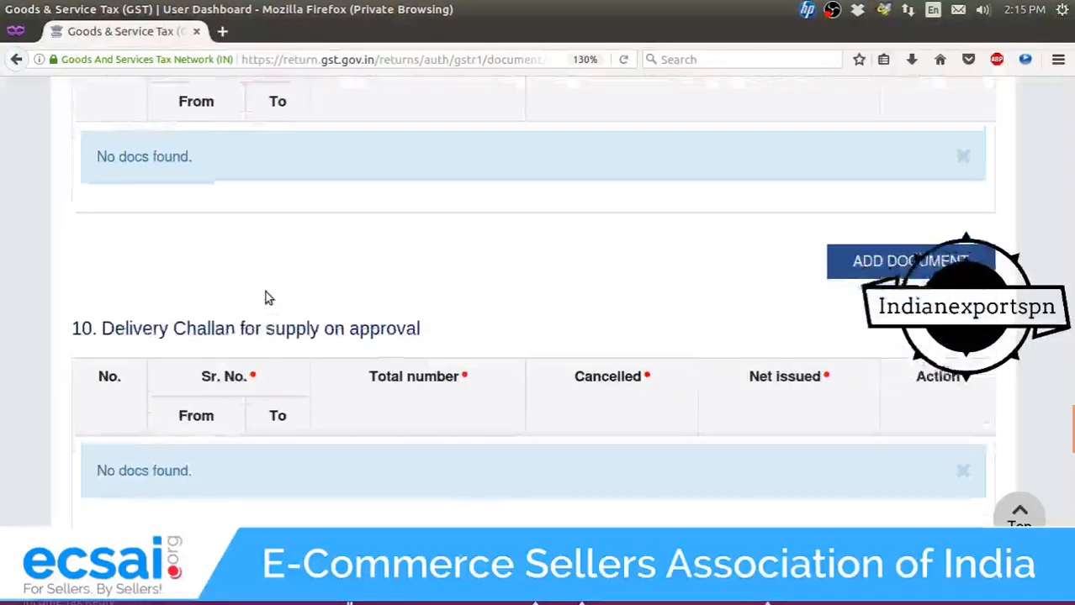
scroll(265, 294, "up", 5)
left_click_drag(95, 414, 351, 418)
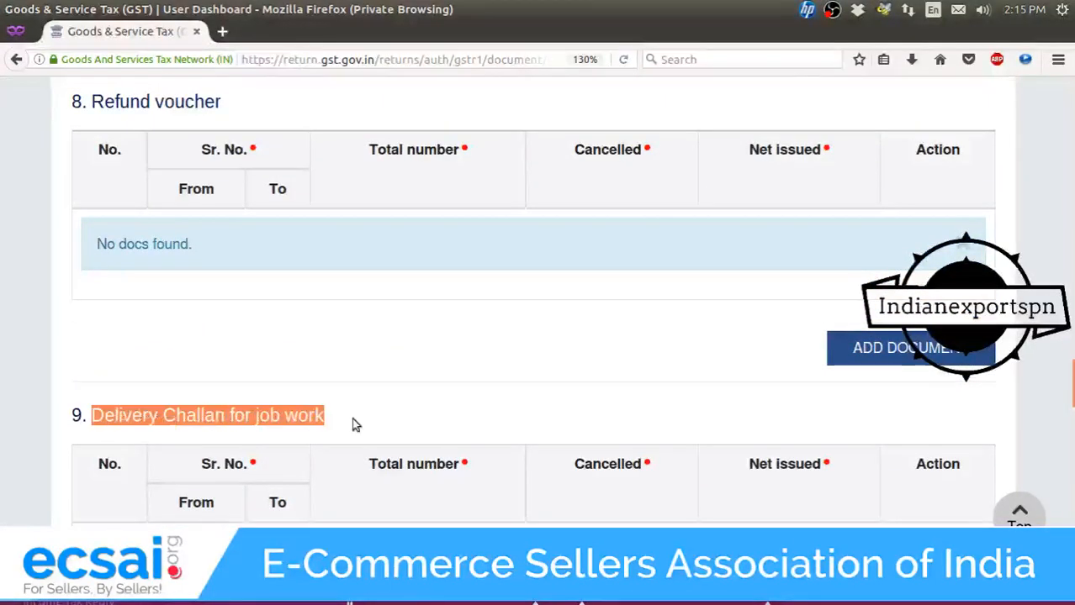
scroll(375, 401, "down", 2)
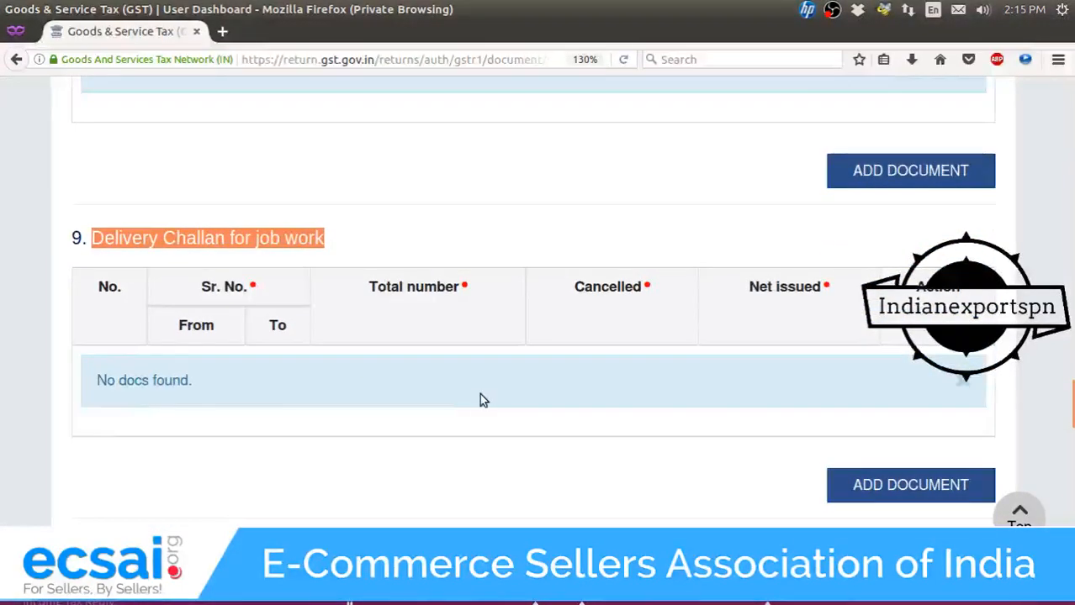
scroll(488, 398, "down", 3)
scroll(491, 400, "down", 8)
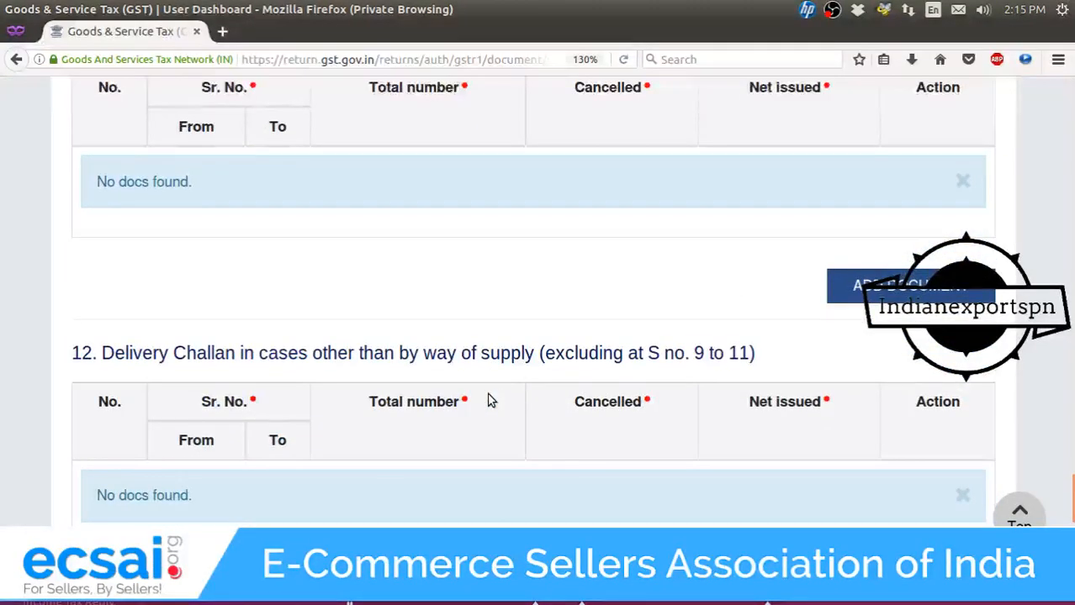
scroll(490, 399, "down", 2)
scroll(492, 391, "up", 1)
scroll(494, 385, "up", 2)
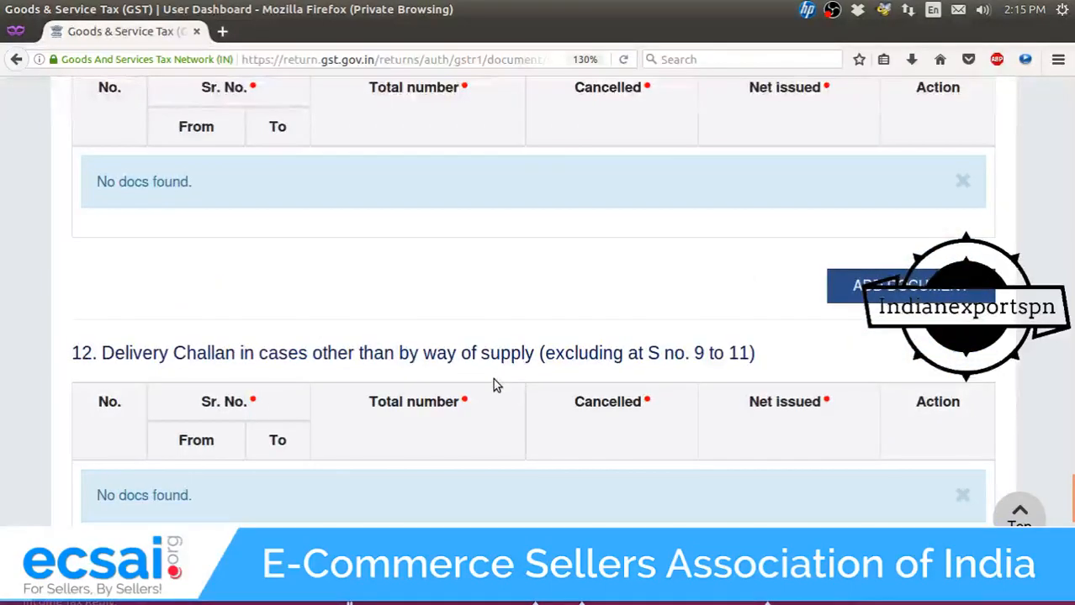
scroll(492, 382, "down", 5)
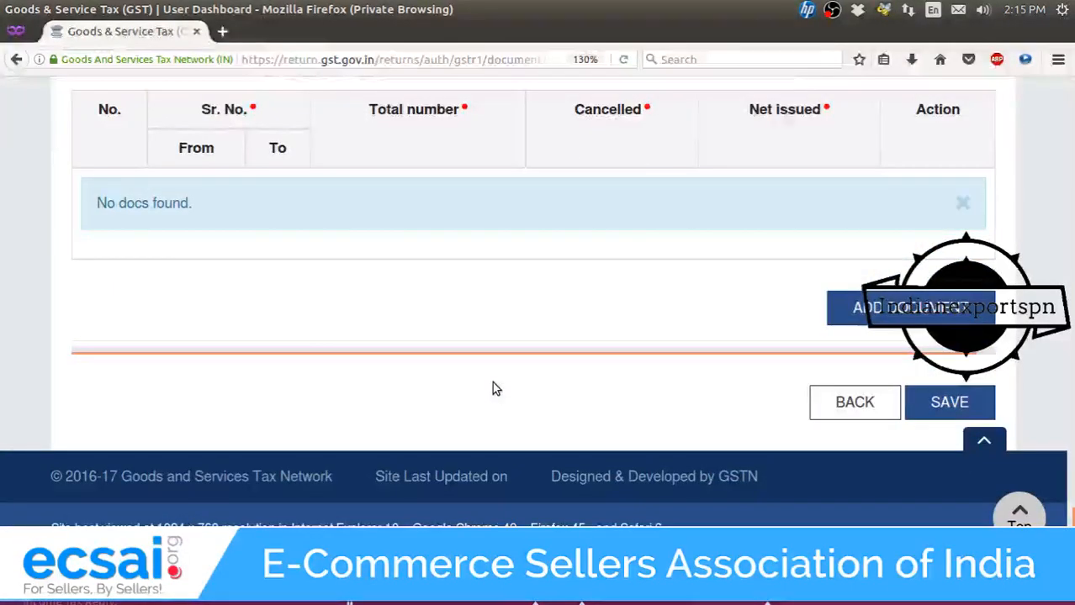
left_click(852, 402)
Tick the acknowledgement that the reviewed GSTR-1 details are correct.
scroll(644, 374, "down", 15)
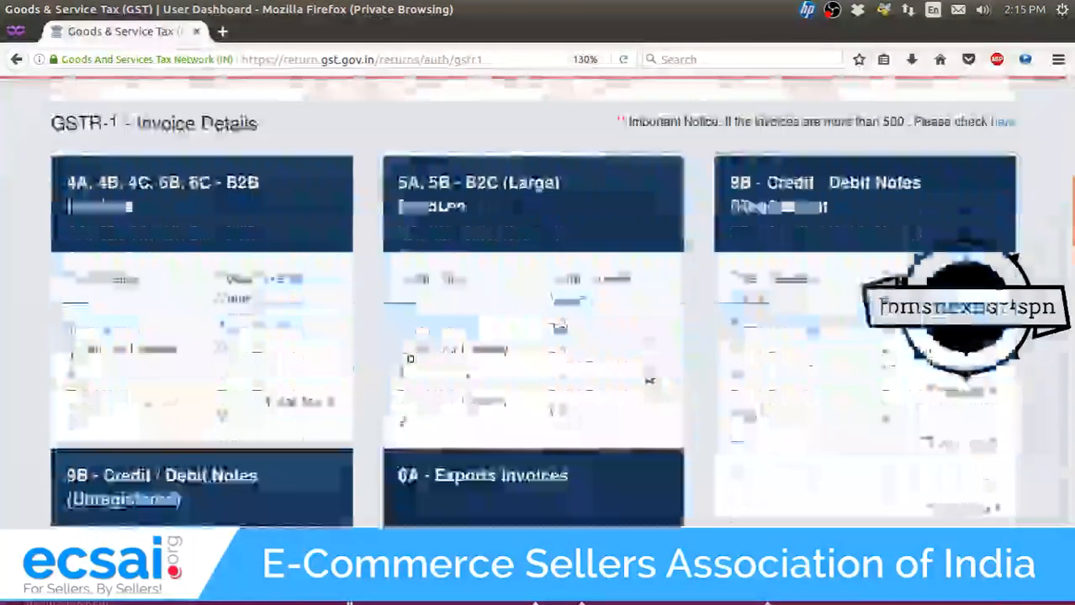
scroll(214, 344, "up", 3)
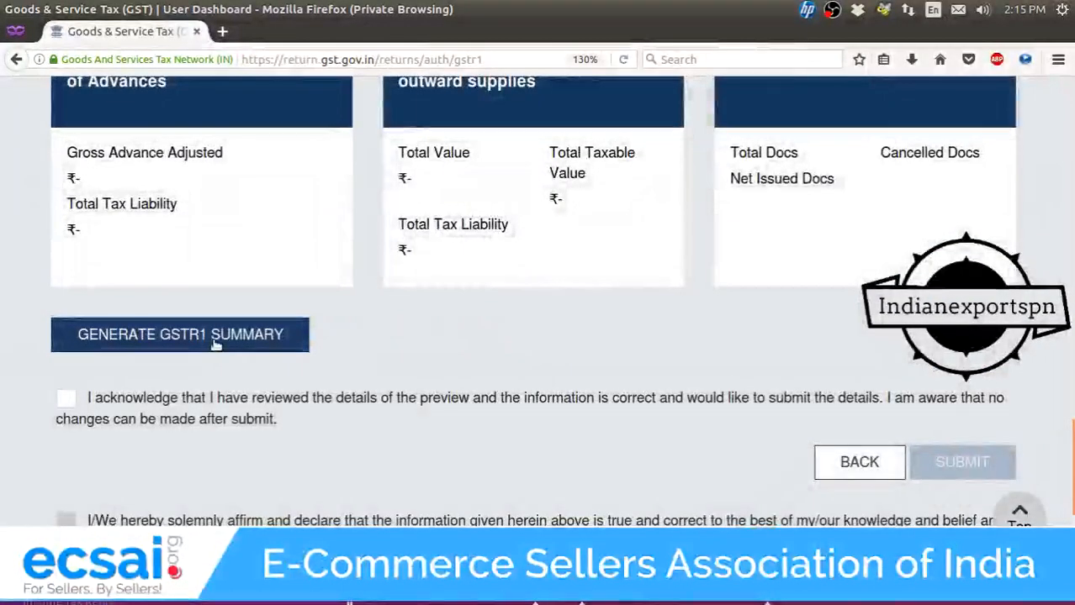
left_click(65, 399)
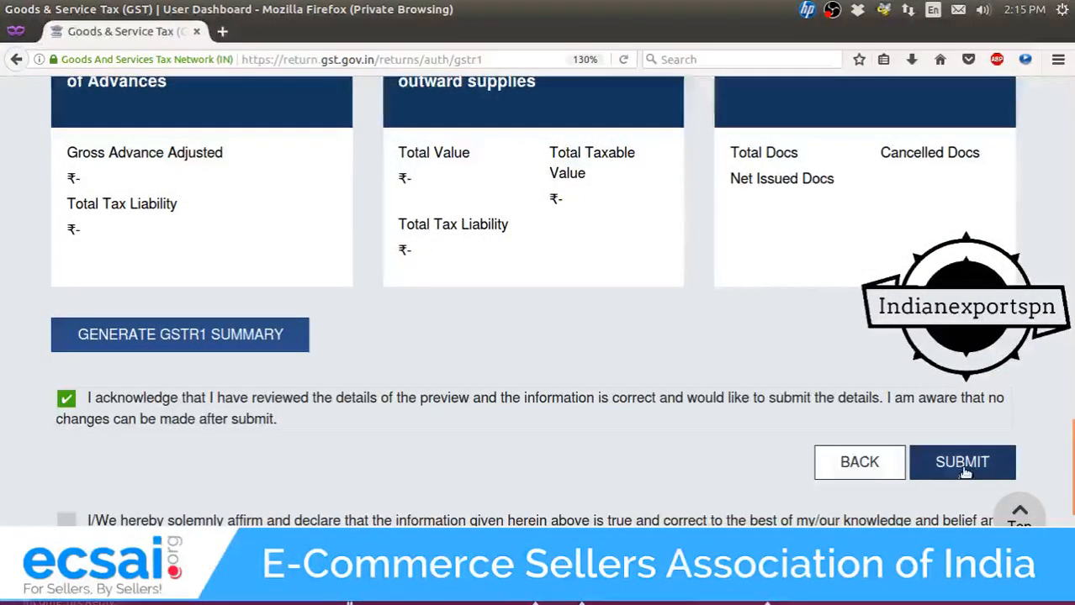
scroll(691, 398, "down", 1)
scroll(691, 398, "down", 3)
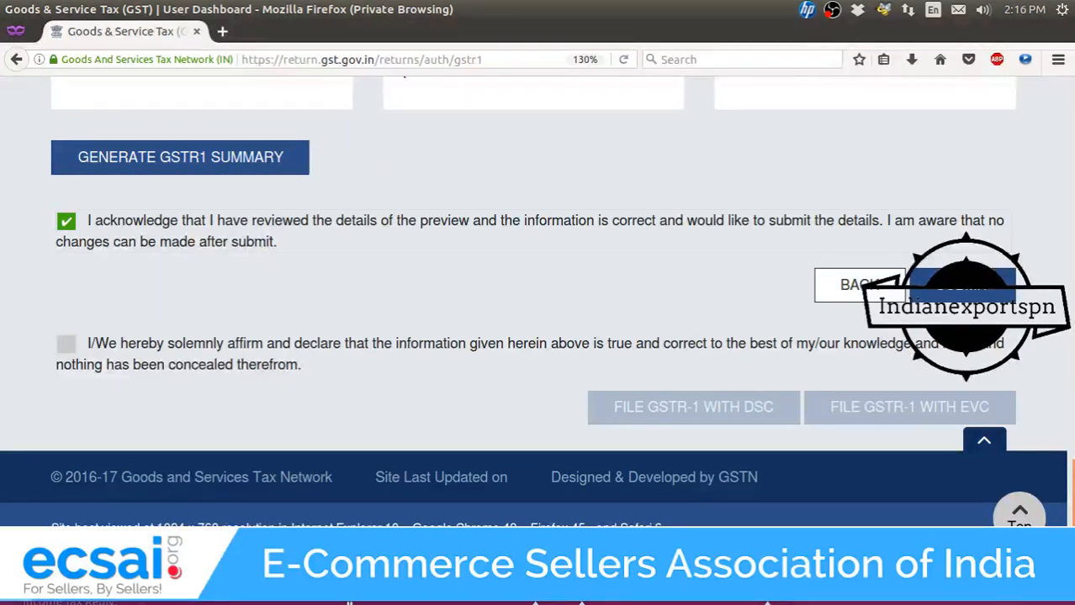
Bring the live chat window to the front and close it.
left_click(349, 580)
left_click(249, 425)
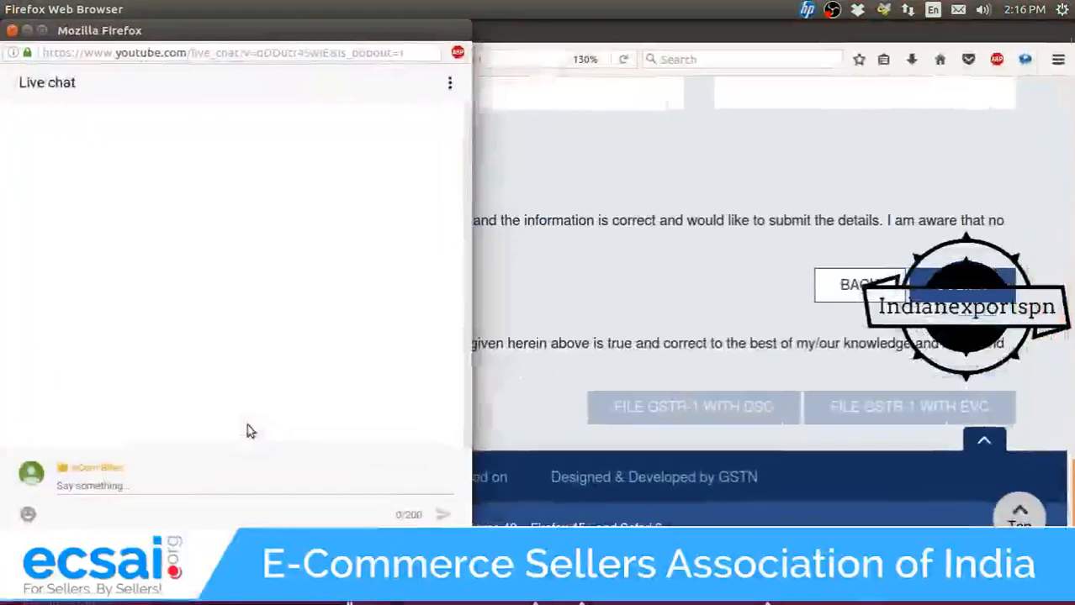
left_click(11, 31)
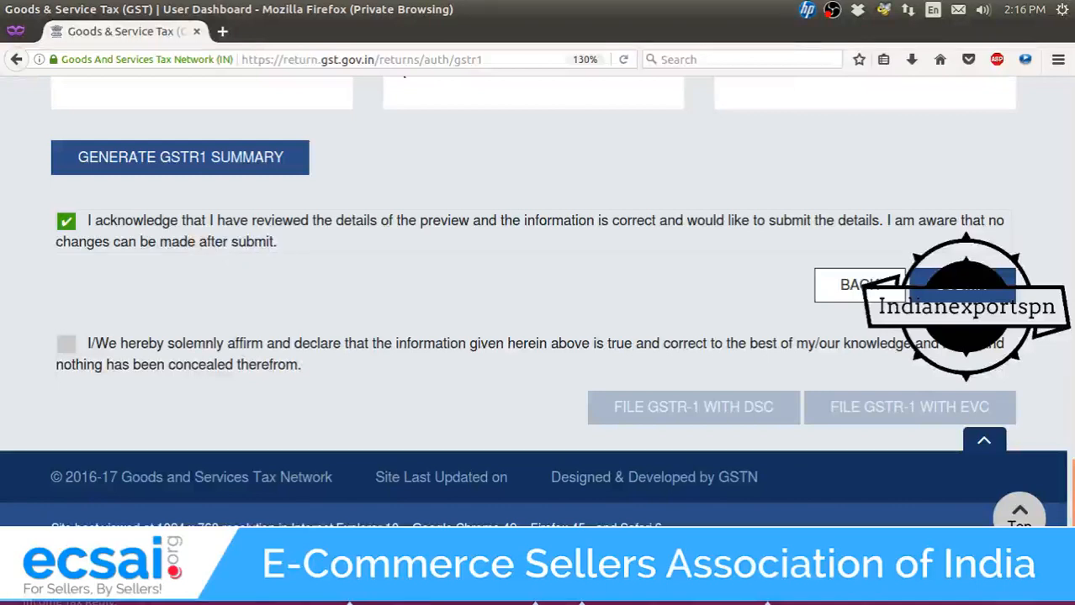